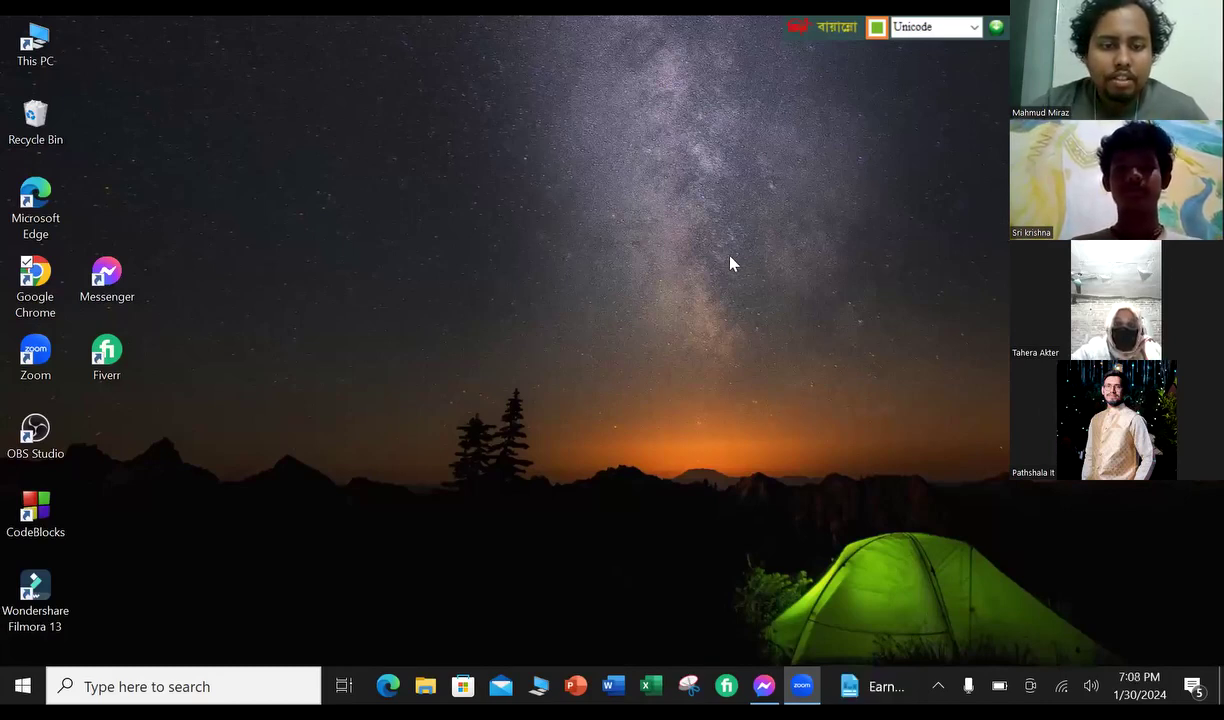
- Launch Google Chrome from the desktop shortcut and focus the new tab's address bar
{"action": "double_click", "coordinate": [38, 288]}
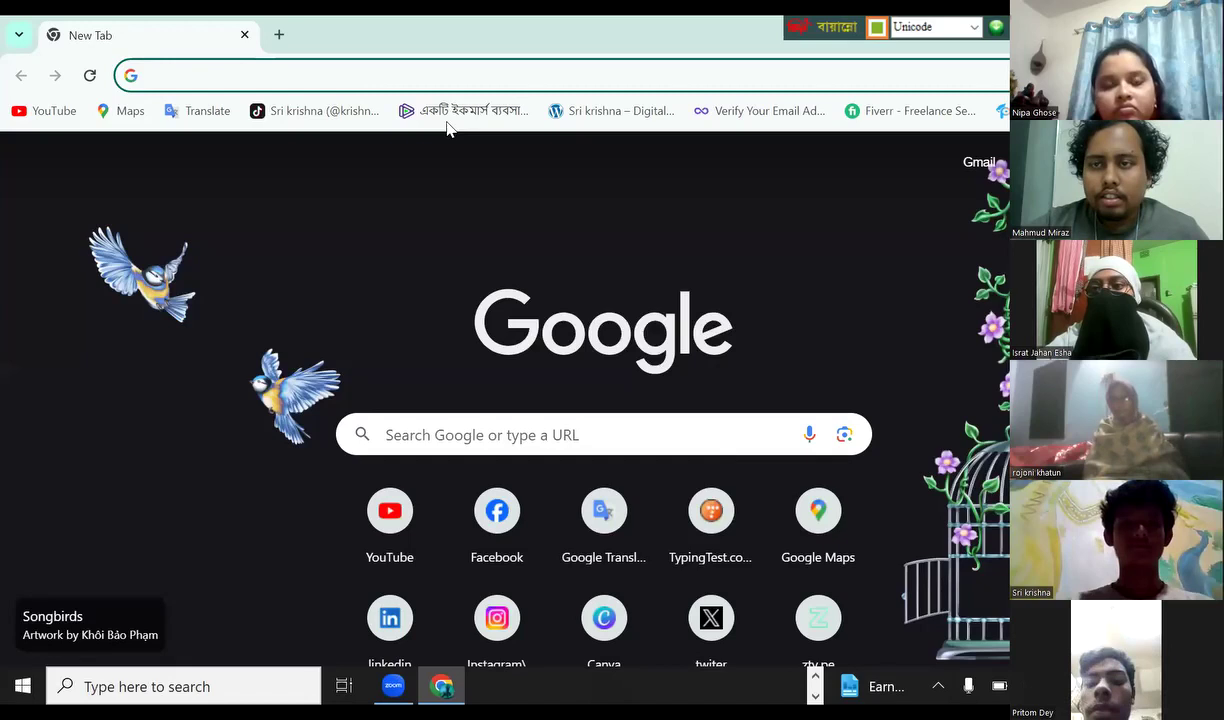
{"action": "key", "text": "ctrl+l"}
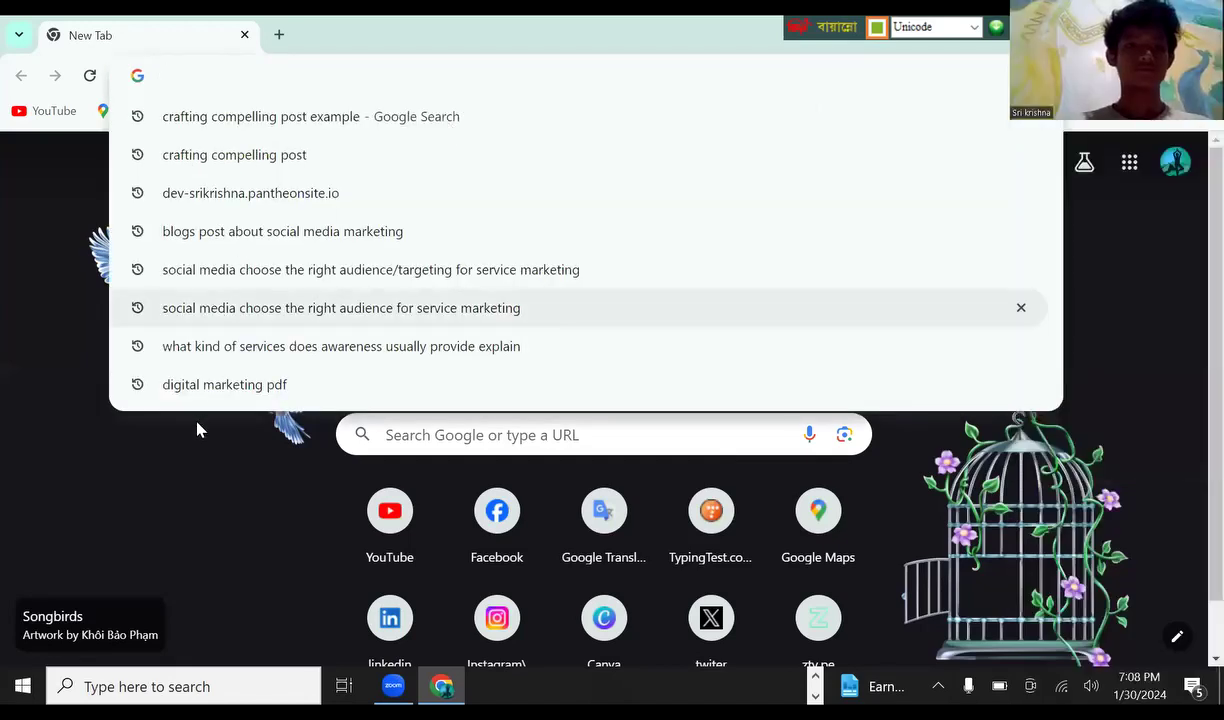
{"action": "left_click", "coordinate": [195, 440]}
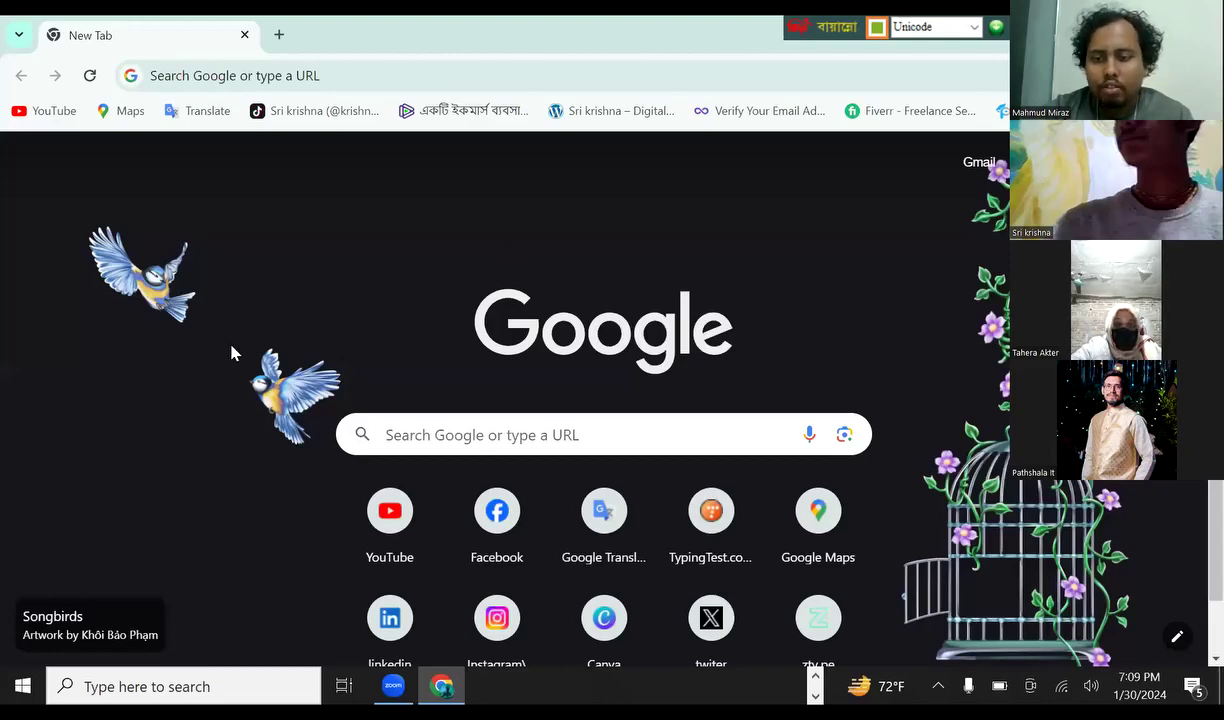
- Focus Chrome's address bar before returning to the Zoom participant gallery
{"action": "key", "text": "ctrl+l"}
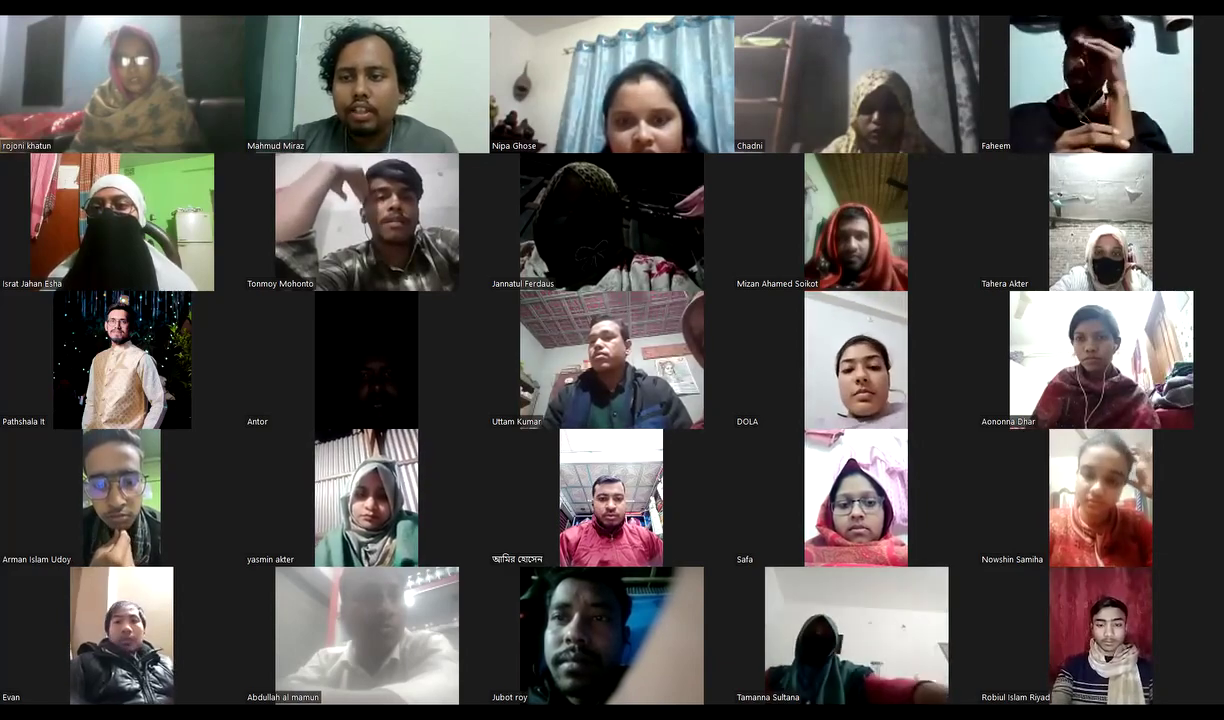
{"action": "scroll", "coordinate": [612, 360], "scroll_direction": "down", "scroll_amount": 1}
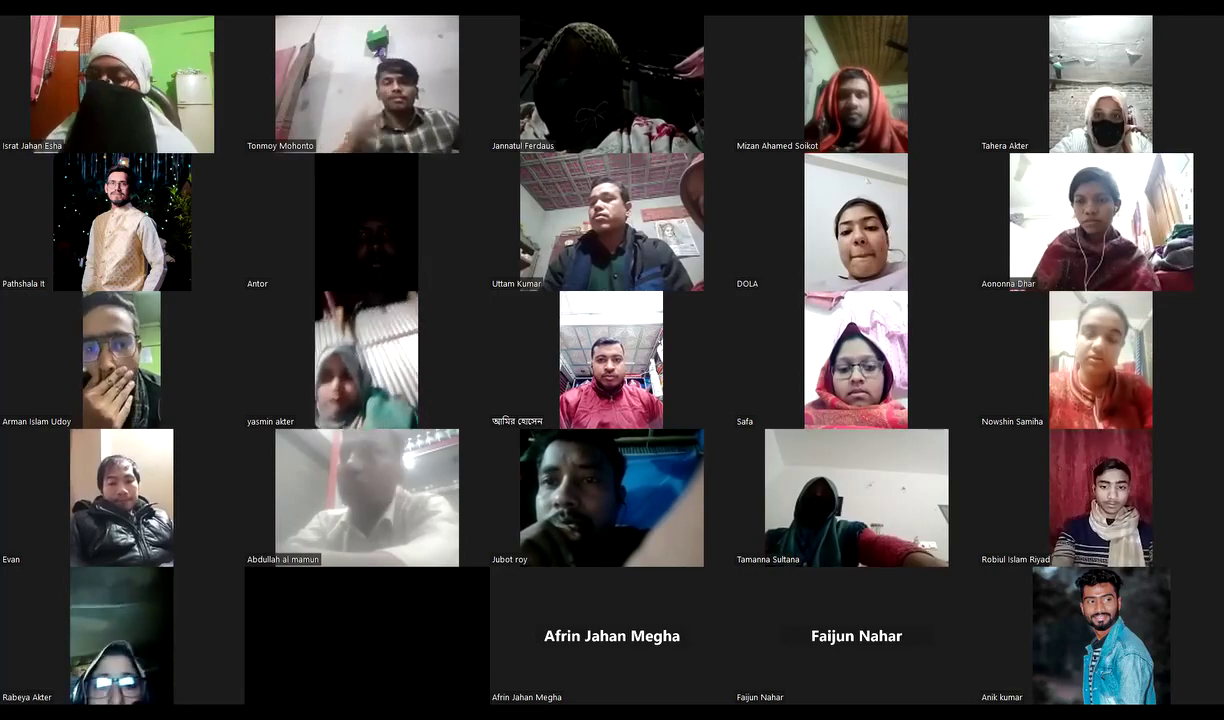
{"action": "scroll", "coordinate": [612, 360], "scroll_direction": "up", "scroll_amount": 1}
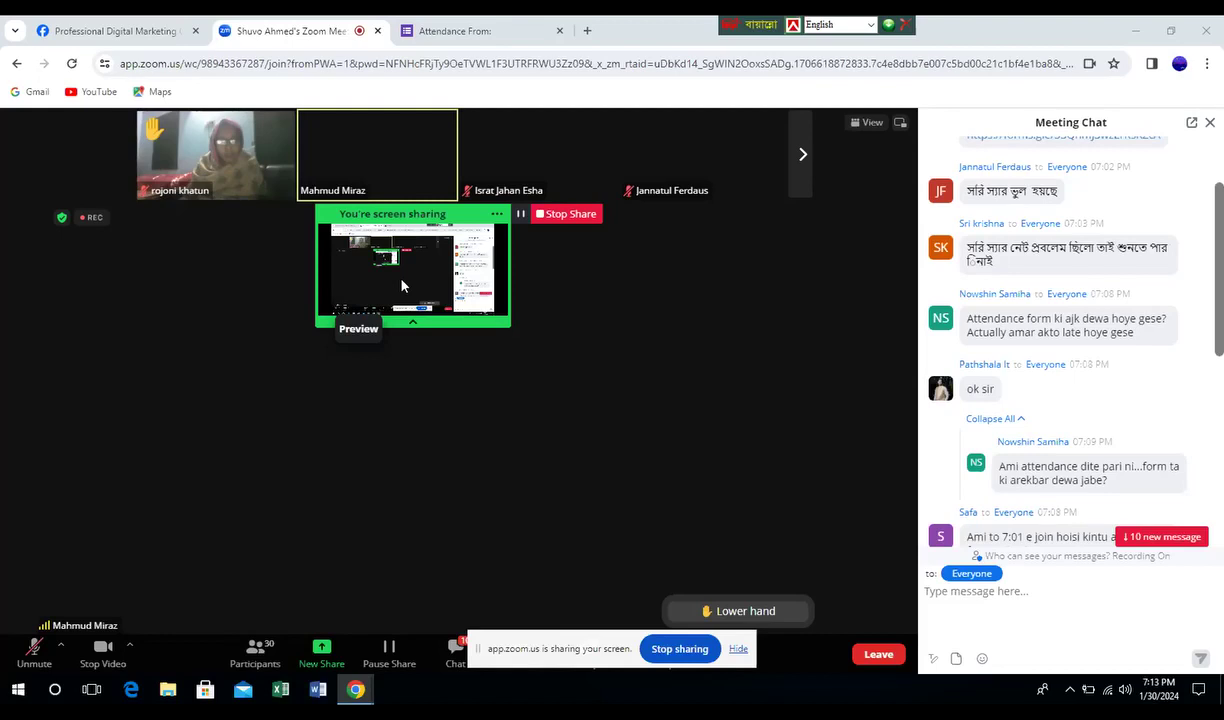
- Collapse the 'You're screen sharing' preview down to the green sharing bar
{"action": "left_click", "coordinate": [413, 322]}
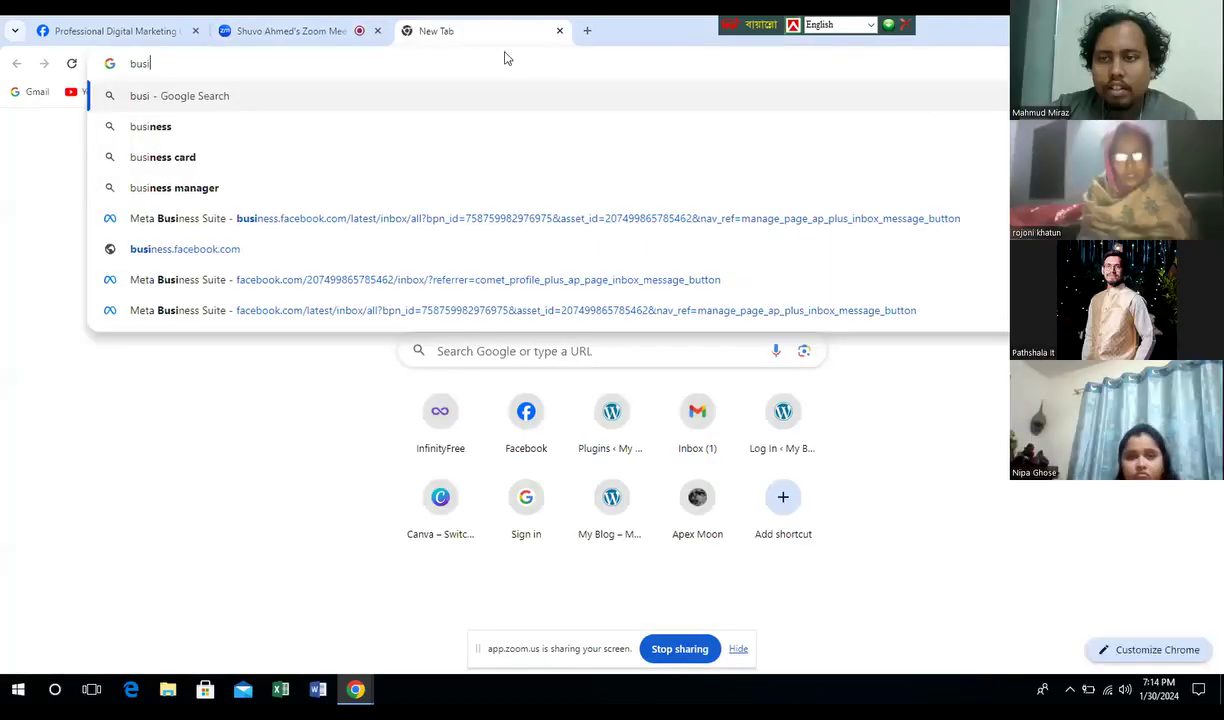
- Load business.facebook.com, correcting the typo in the address
{"action": "type", "text": "ns"}
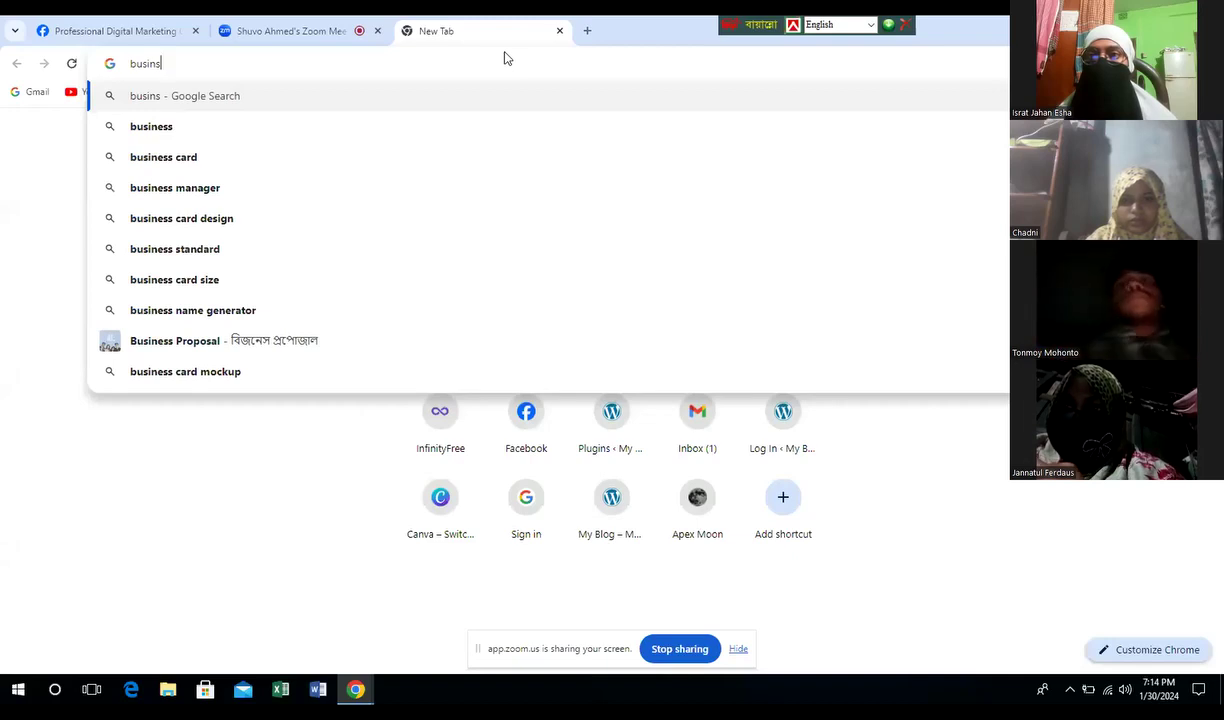
{"action": "key", "text": "BackSpace"}
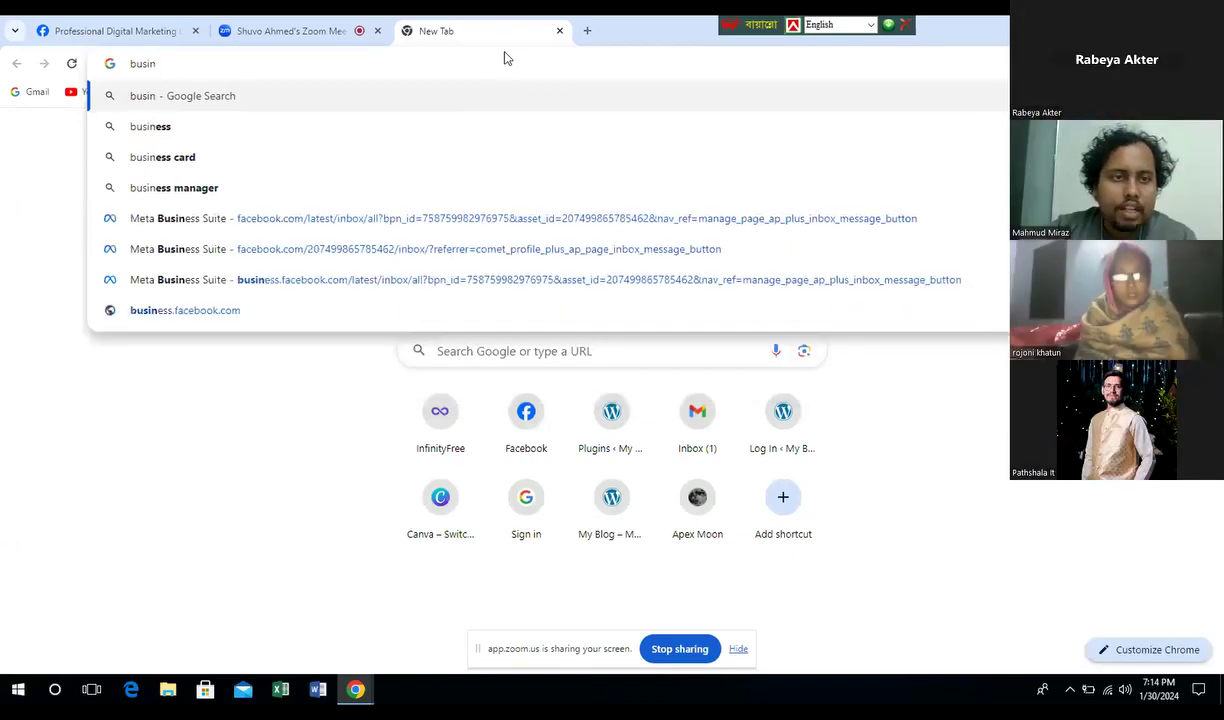
{"action": "type", "text": "ess"}
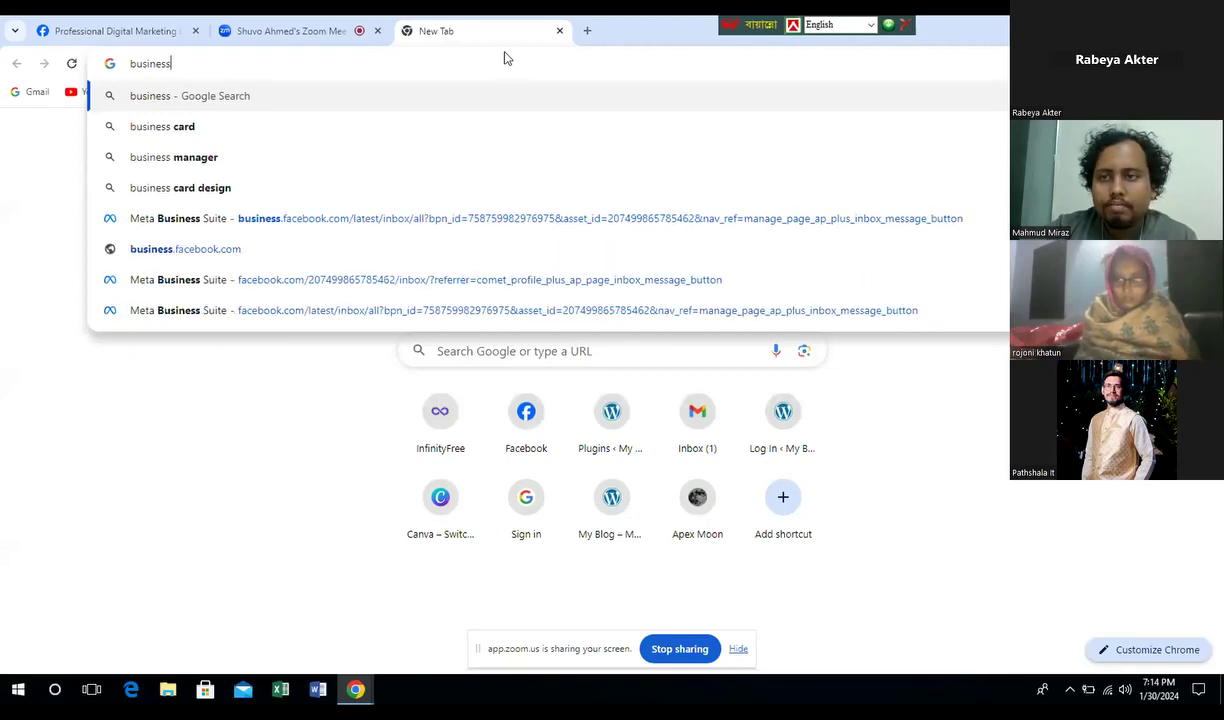
{"action": "type", "text": "."}
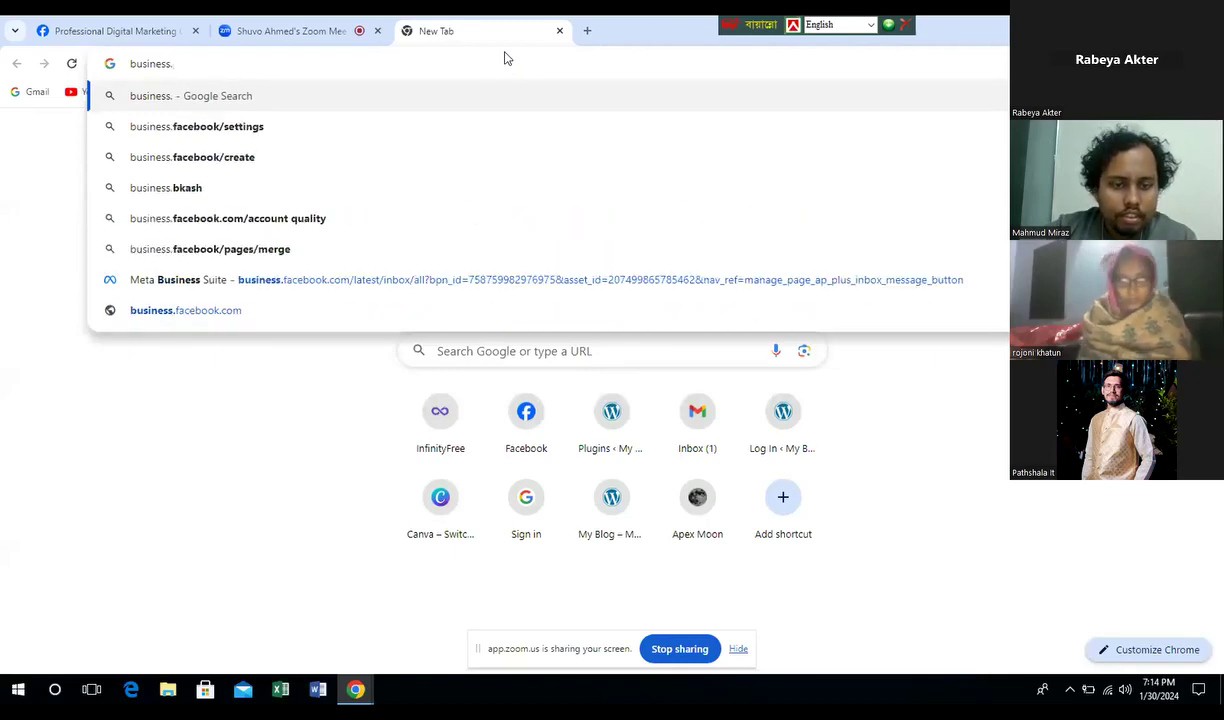
{"action": "type", "text": "fac"}
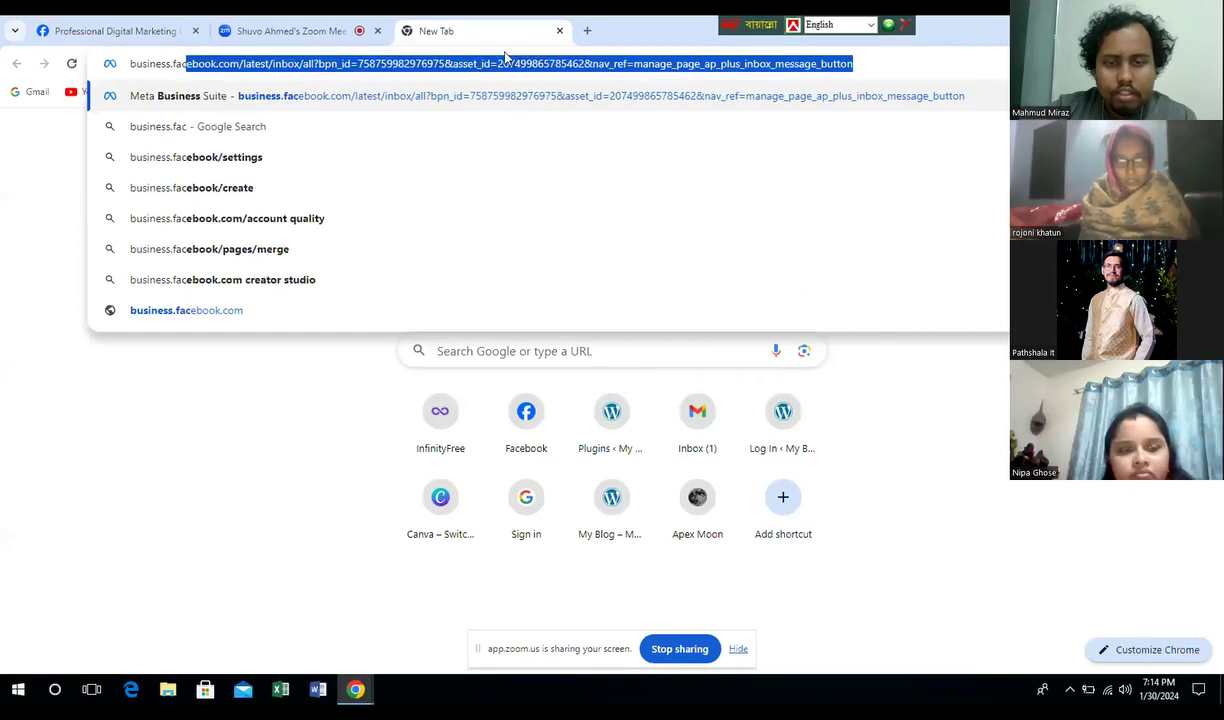
{"action": "type", "text": "ebook"}
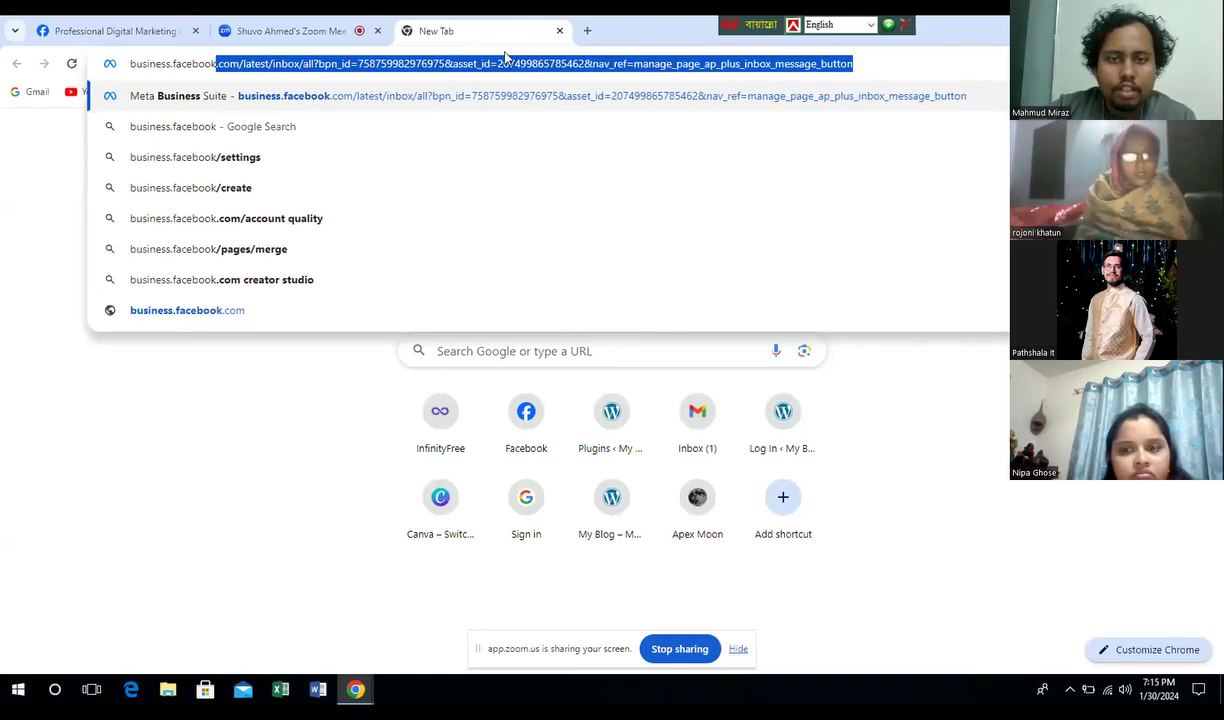
{"action": "type", "text": "."}
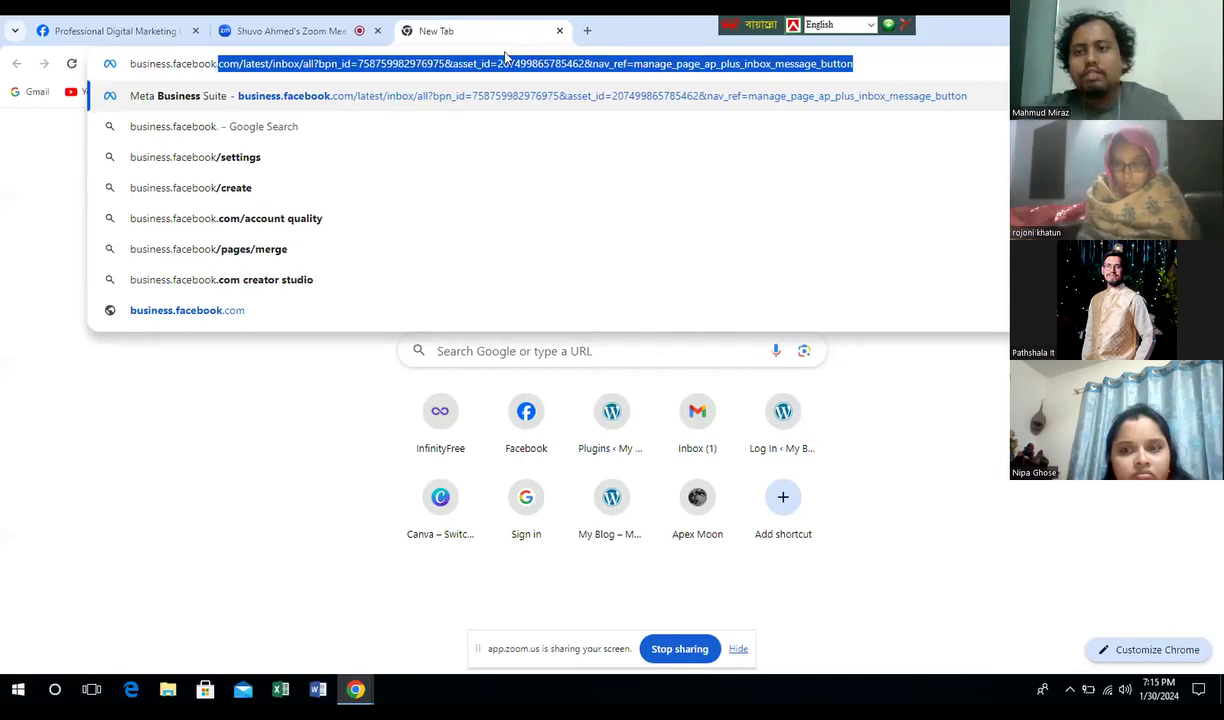
{"action": "type", "text": "com"}
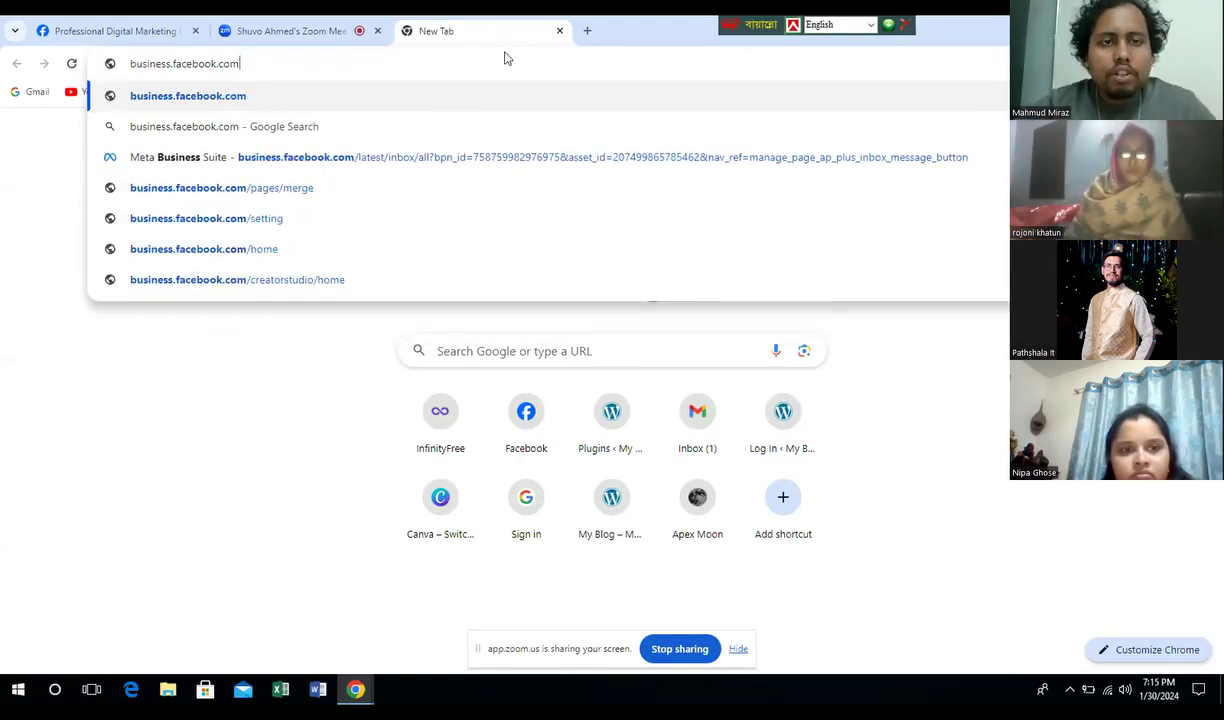
{"action": "key", "text": "Return"}
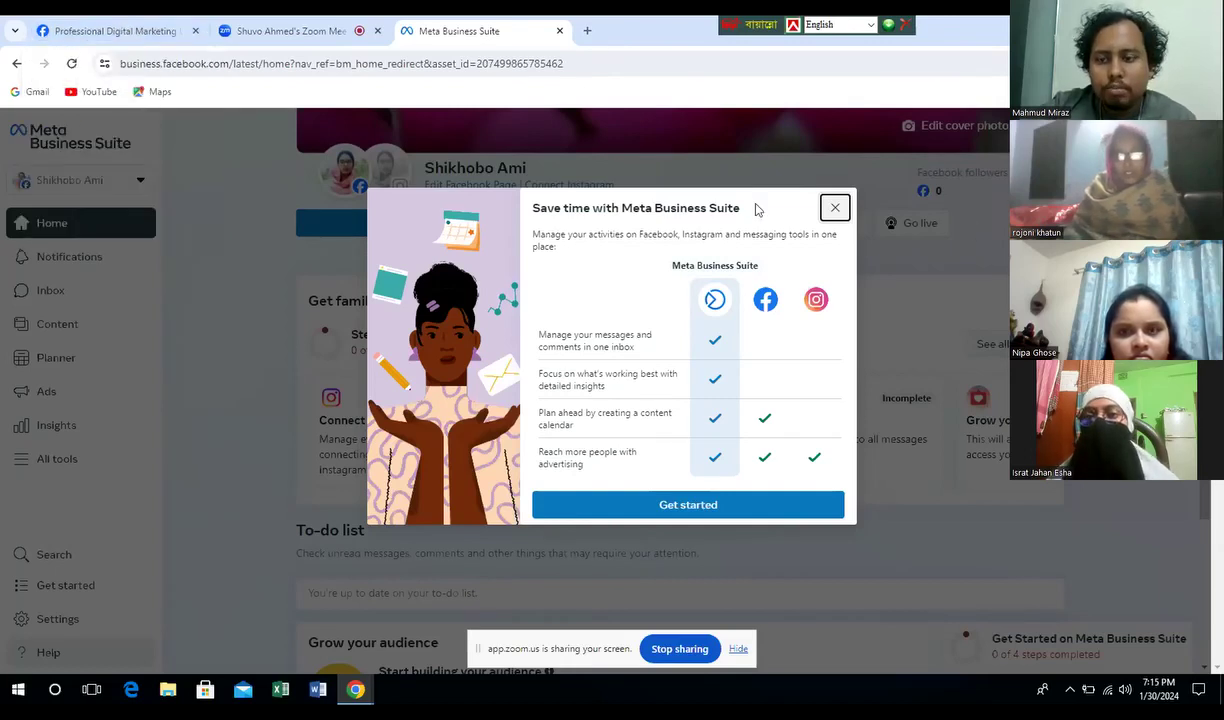
- Close the 'Save time with Meta Business Suite' dialog and the Zoom meeting tab
{"action": "left_click", "coordinate": [835, 209]}
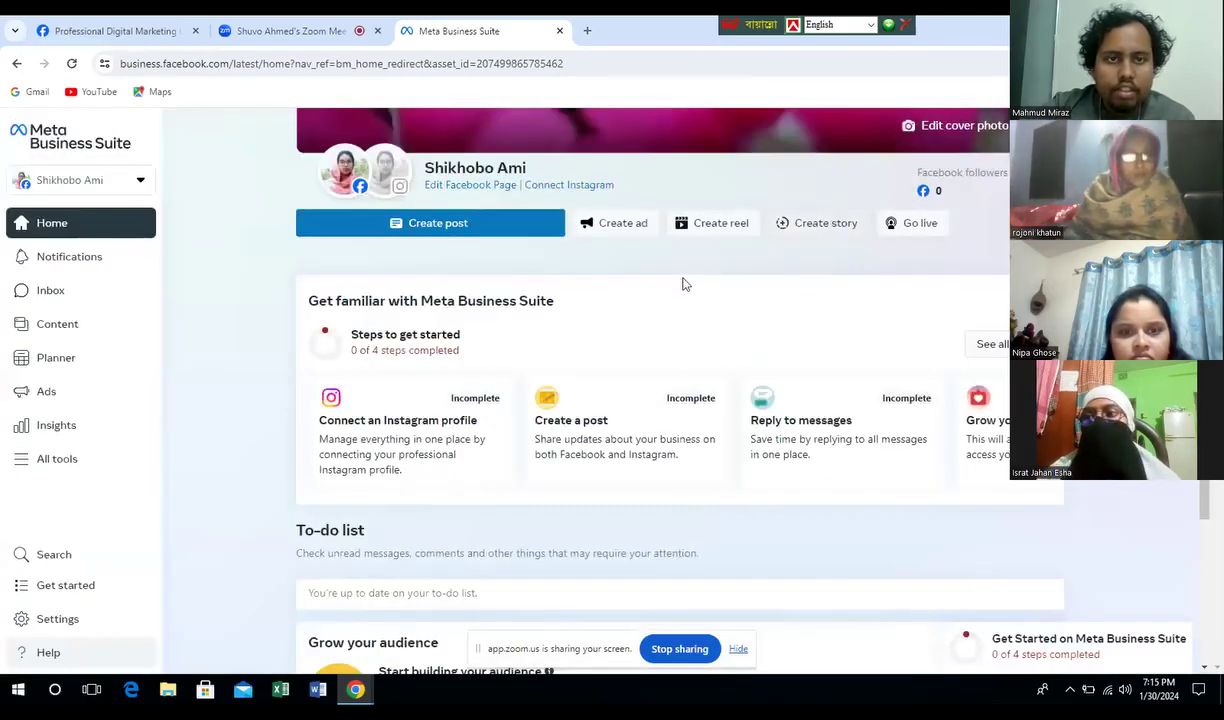
{"action": "left_click", "coordinate": [378, 31]}
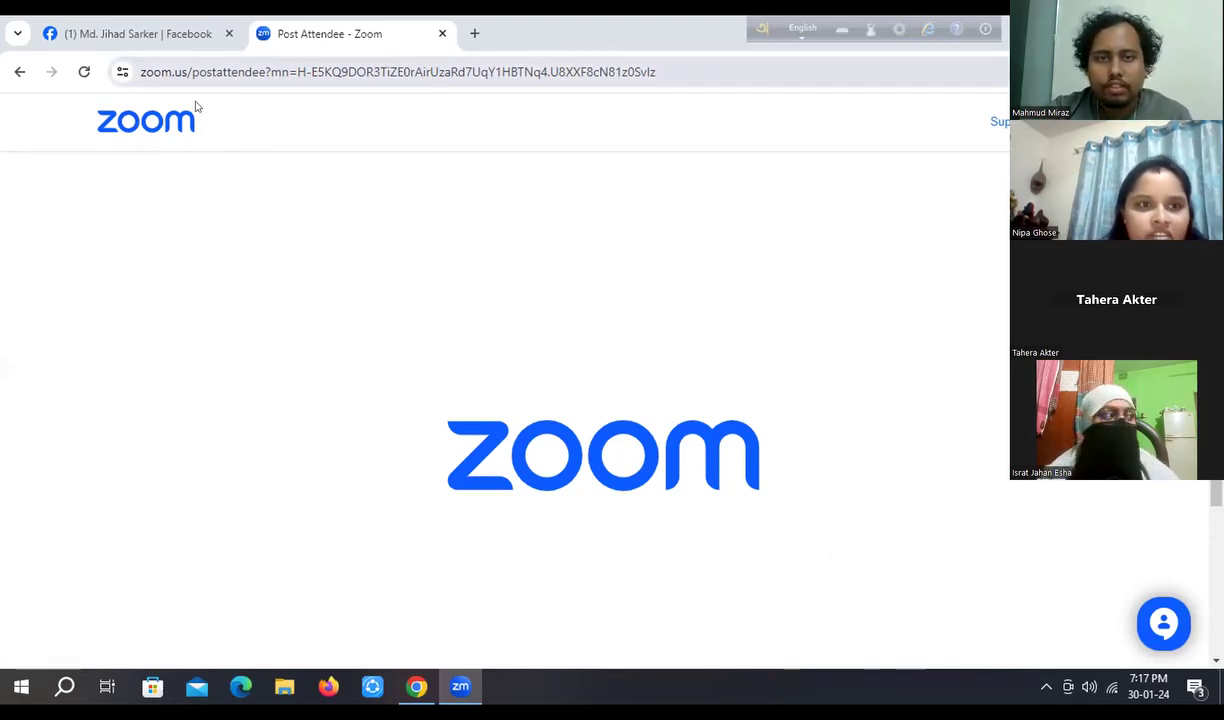
- Close the Chrome window showing Zoom's post-attendee page with Alt+F4
{"action": "key", "text": "ctrl+l"}
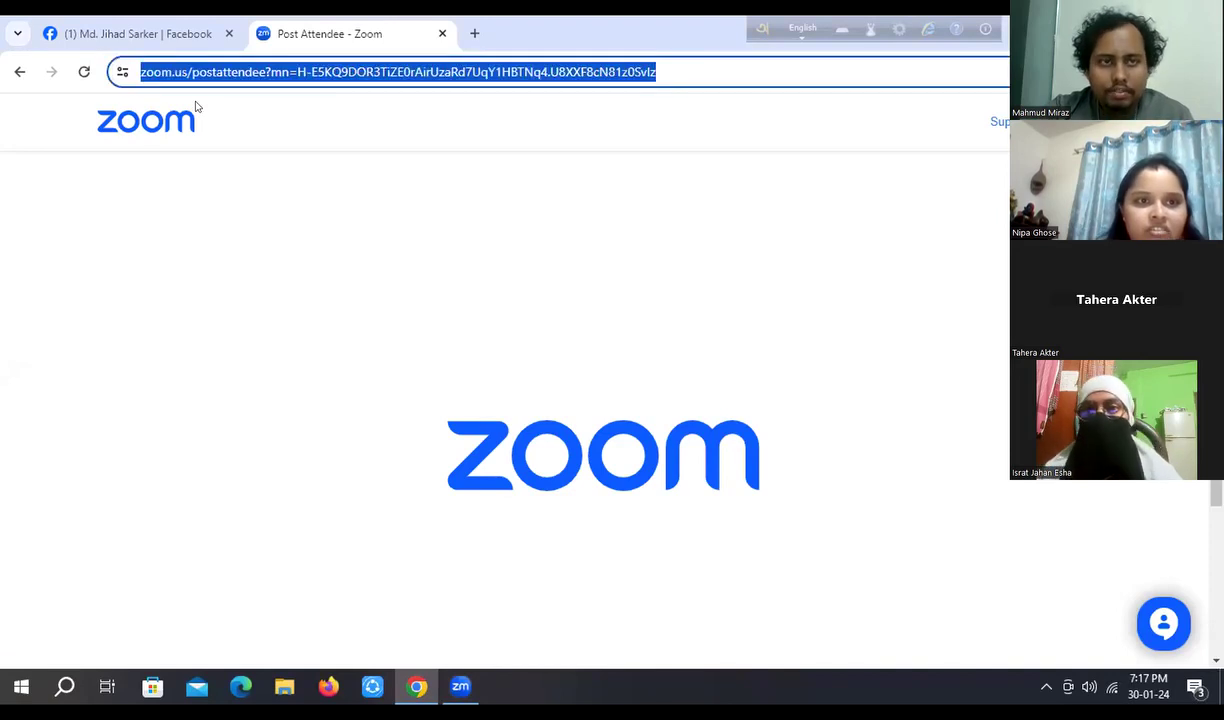
{"action": "key", "text": "Left"}
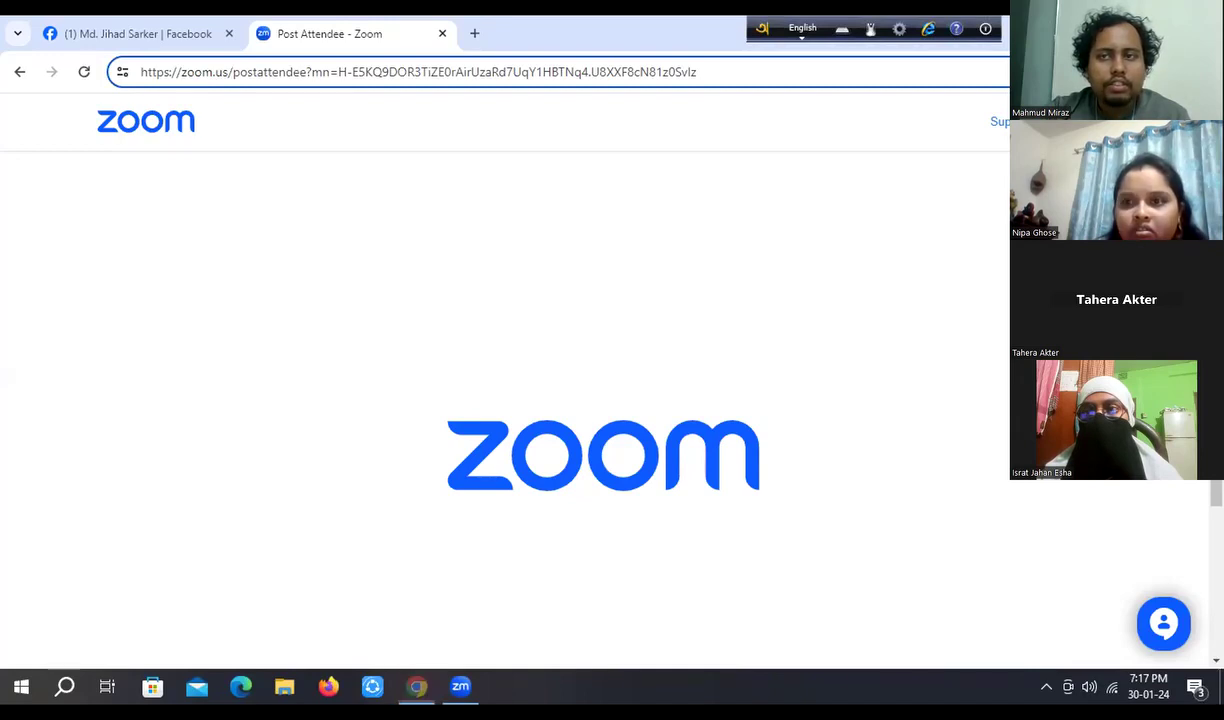
{"action": "key", "text": "alt+F4"}
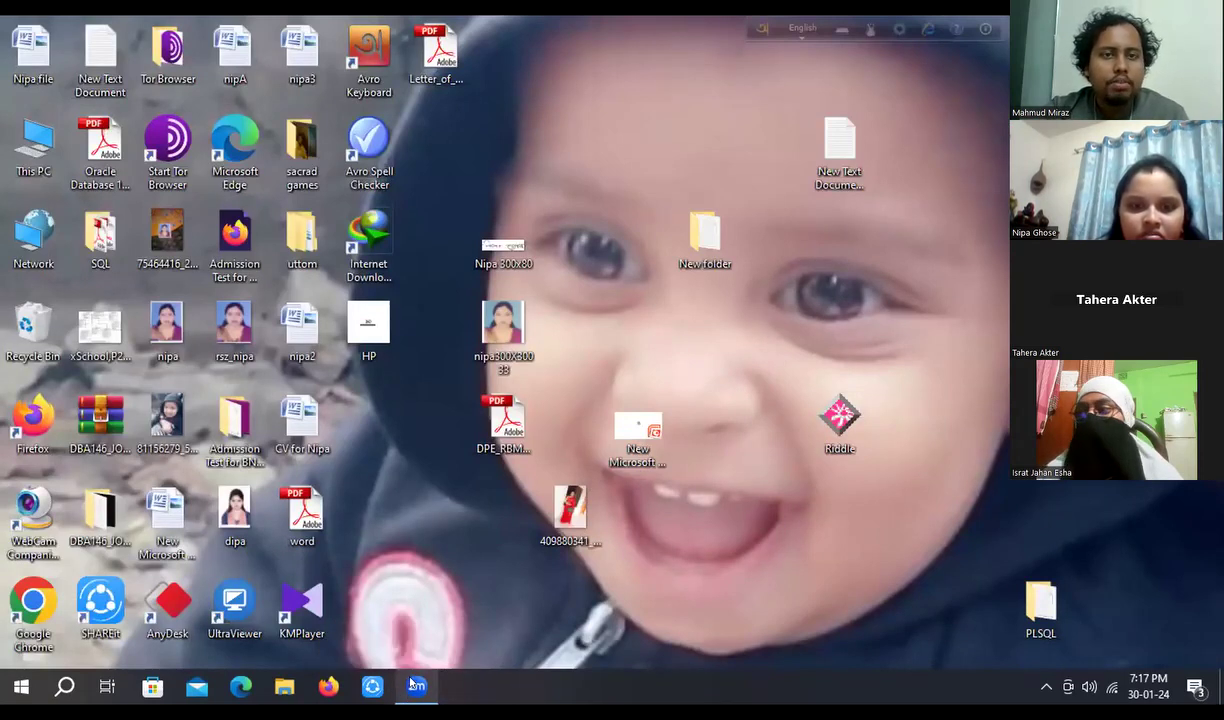
- Relaunch Chrome from the desktop and open facebook.com from the New Tab Facebook shortcut
{"action": "double_click", "coordinate": [37, 600]}
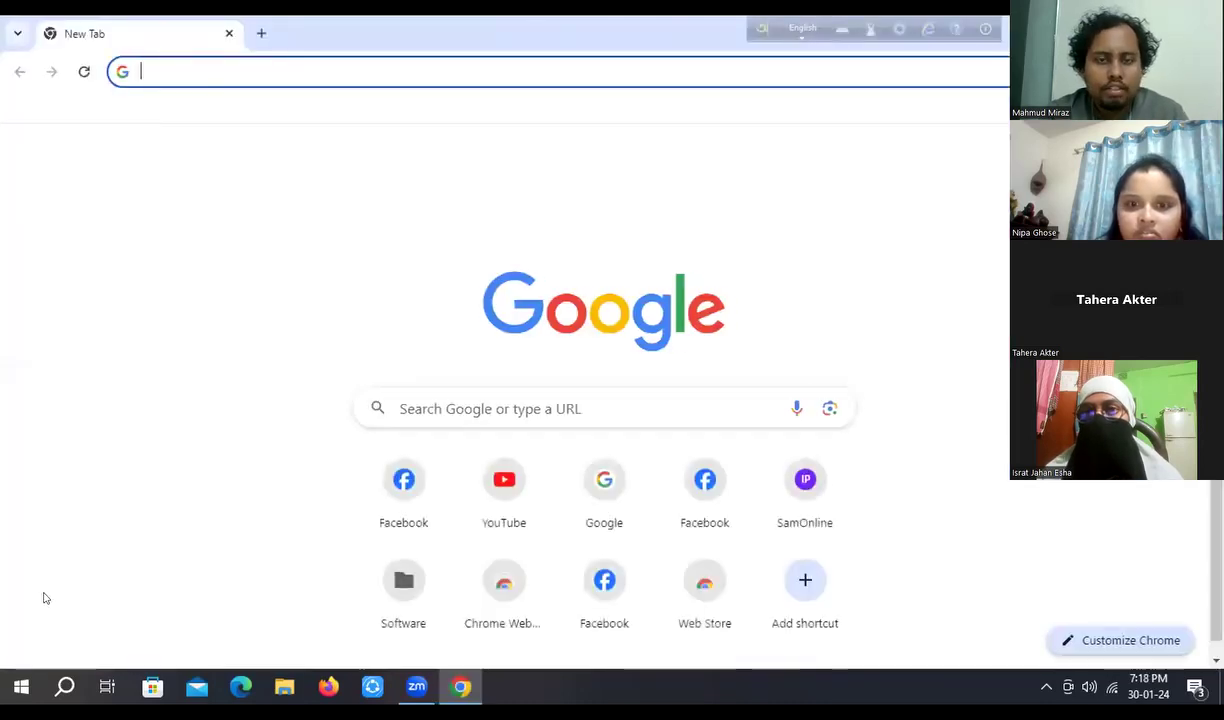
{"action": "left_click", "coordinate": [407, 474]}
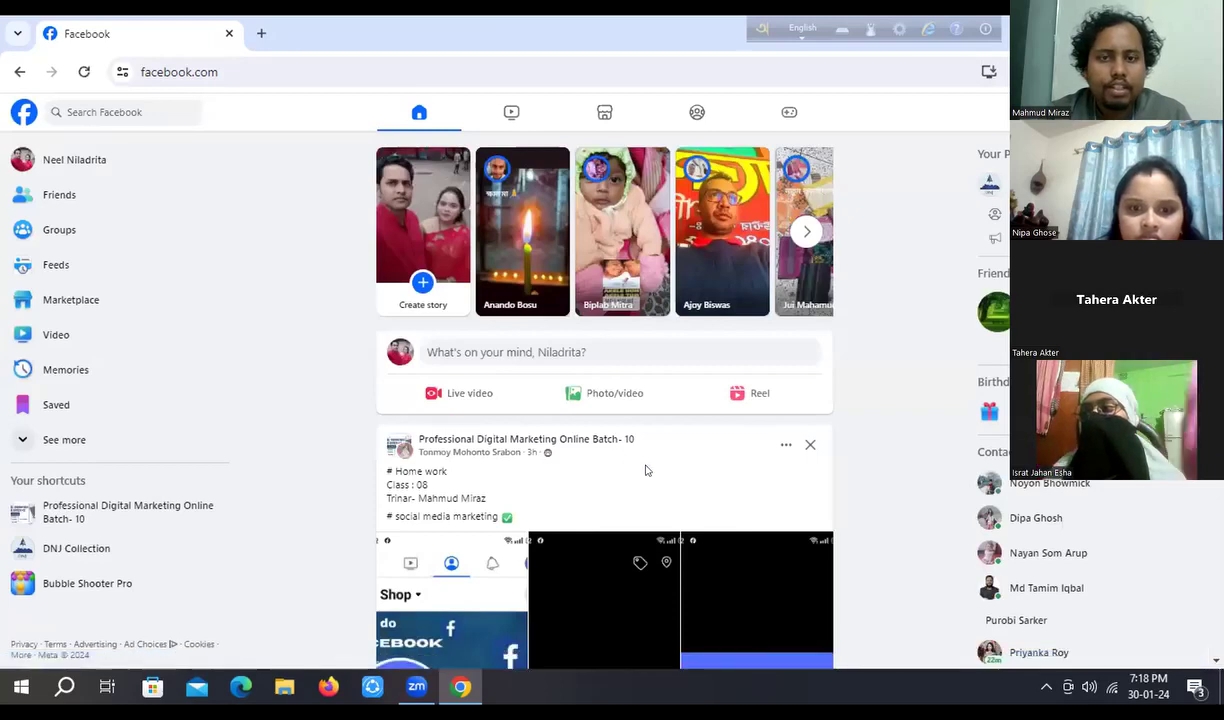
- Open the 'Professional Digital Marketing Online Batch- 10' group and select the page address
{"action": "left_click", "coordinate": [91, 504]}
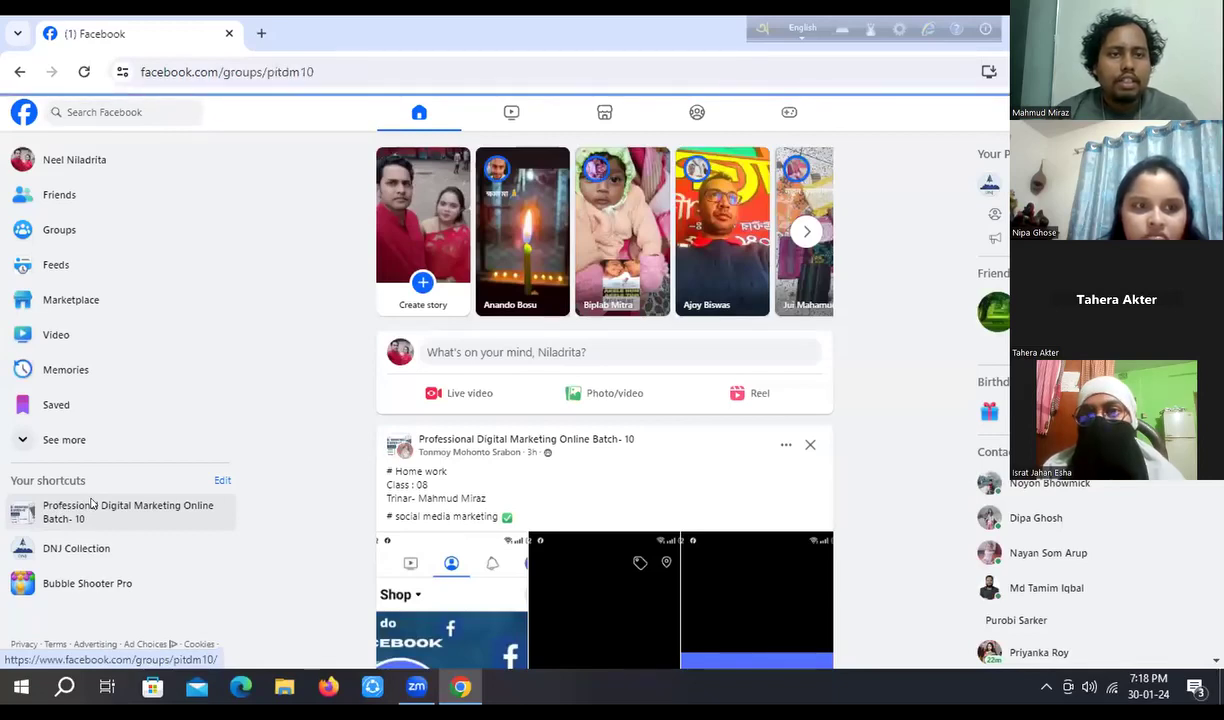
{"action": "left_click", "coordinate": [163, 95]}
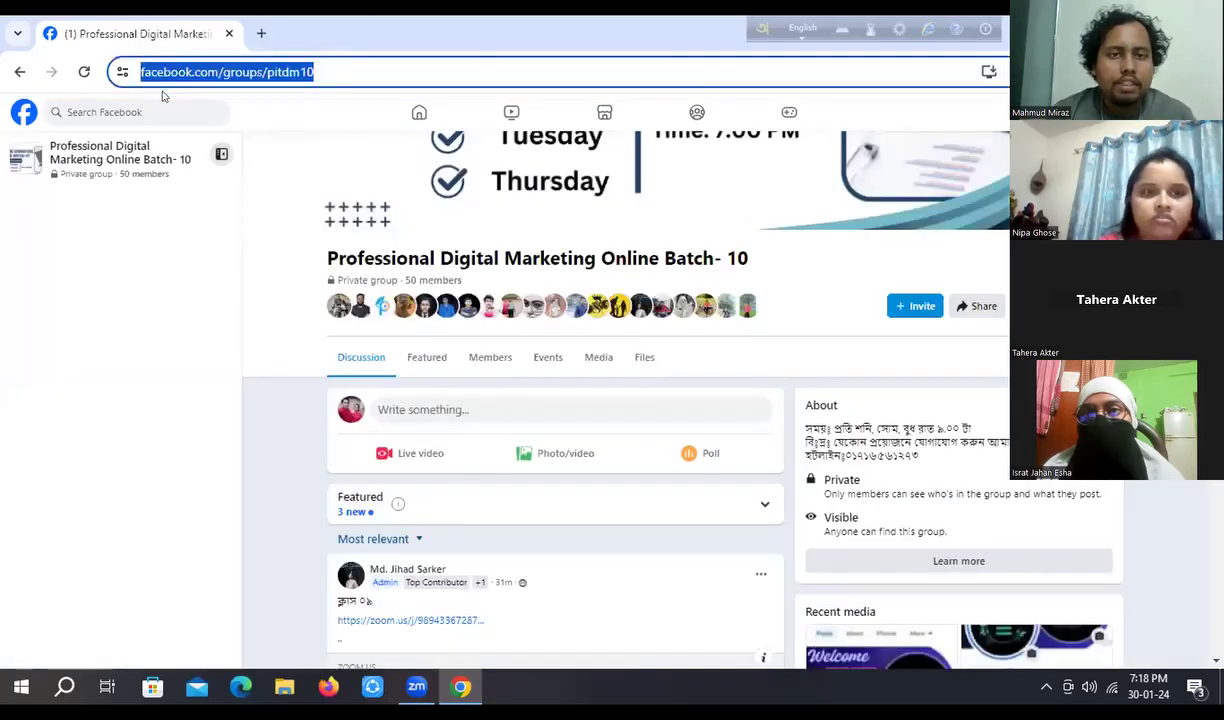
- Replace the address with business.facebook.com using the 'business.' dropdown suggestion
{"action": "key", "text": "BackSpace"}
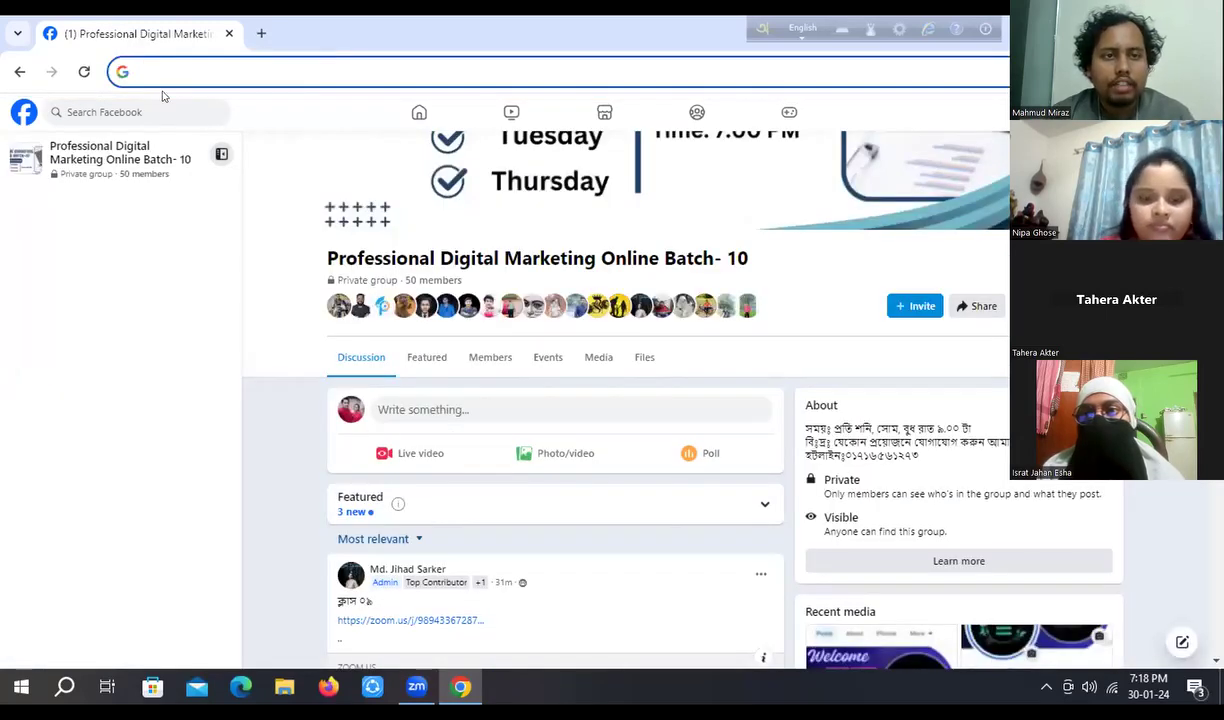
{"action": "type", "text": "bu"}
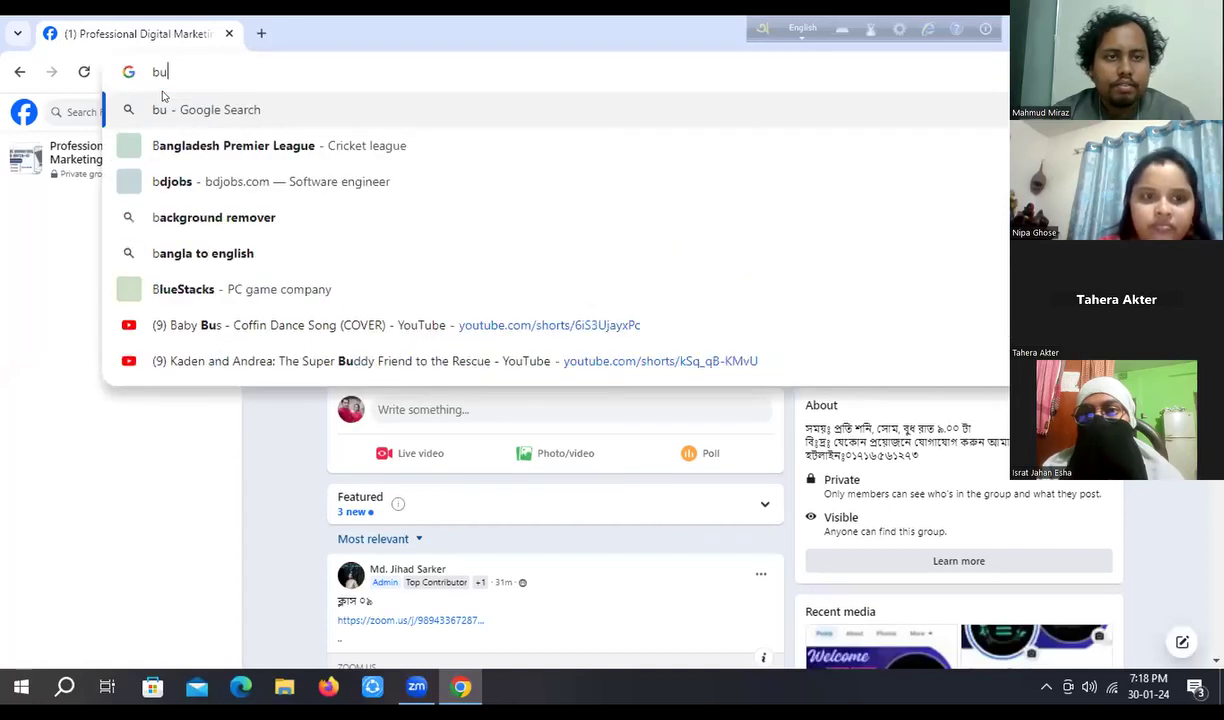
{"action": "type", "text": "sin"}
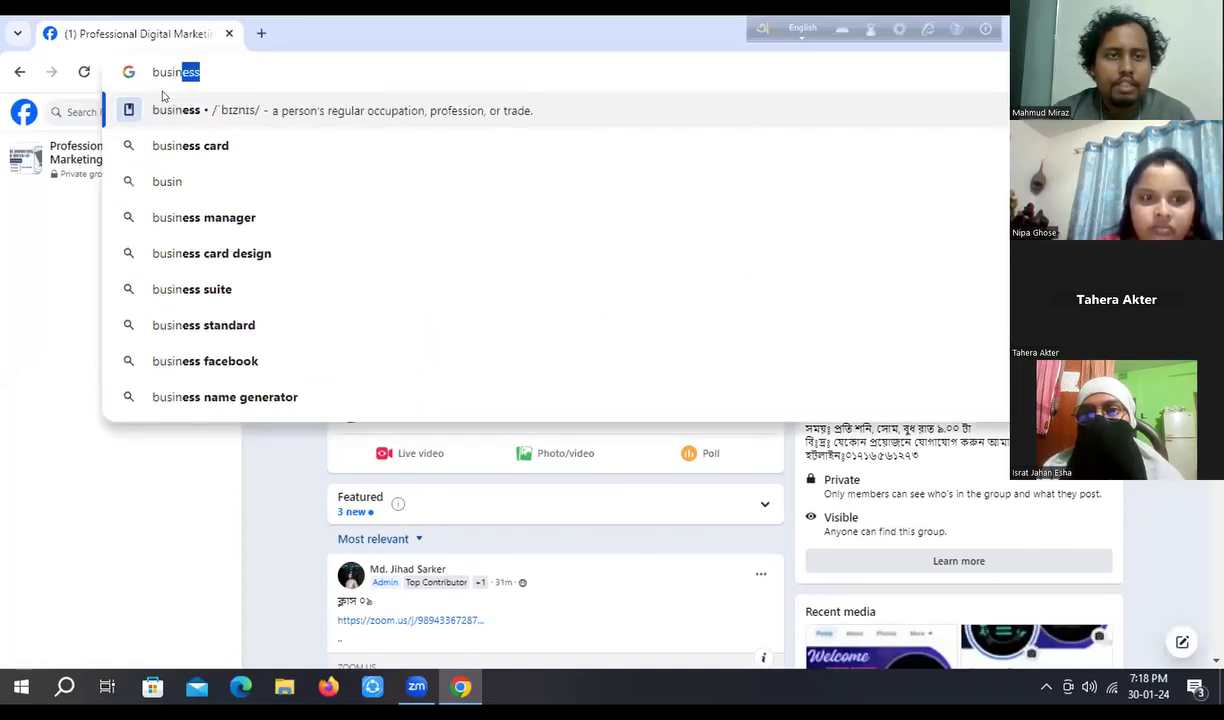
{"action": "type", "text": "ess"}
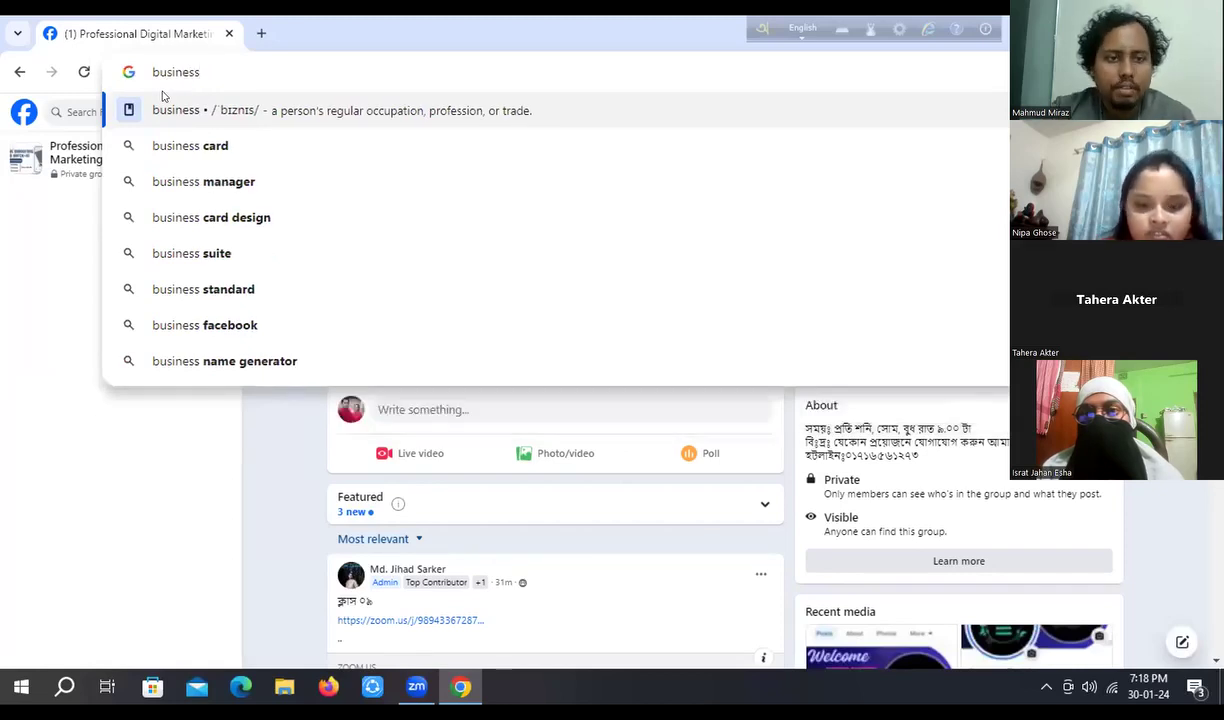
{"action": "type", "text": "."}
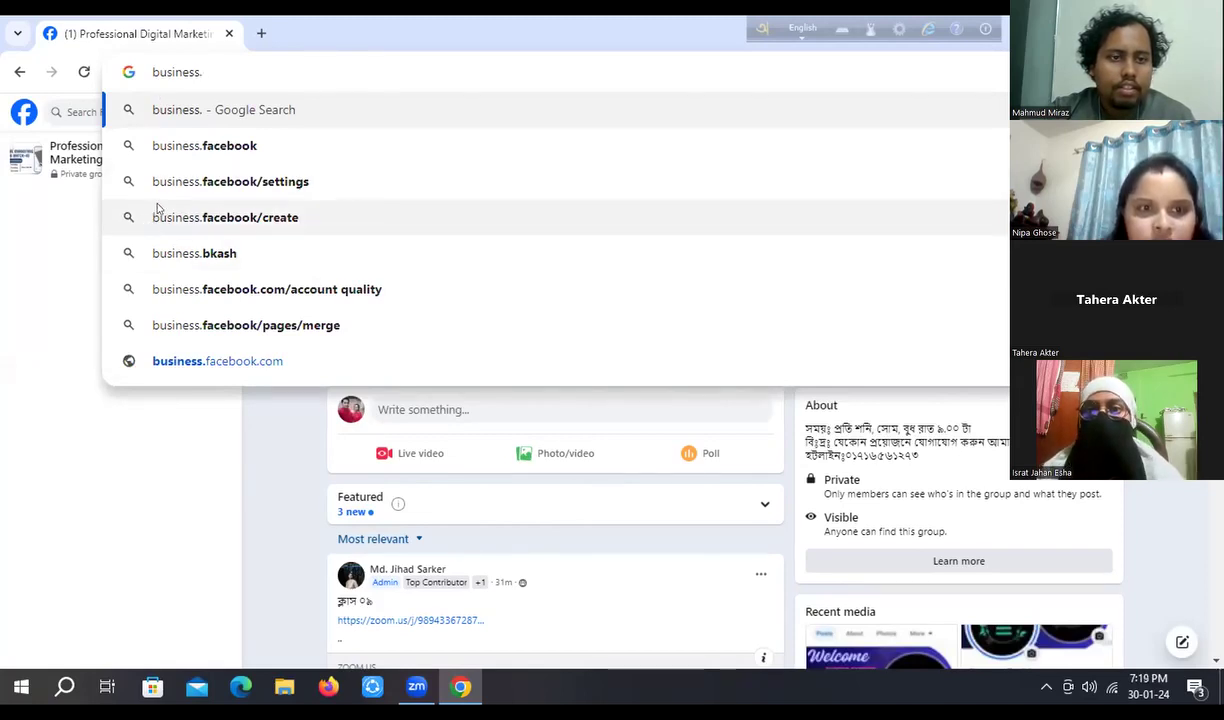
{"action": "left_click", "coordinate": [229, 364]}
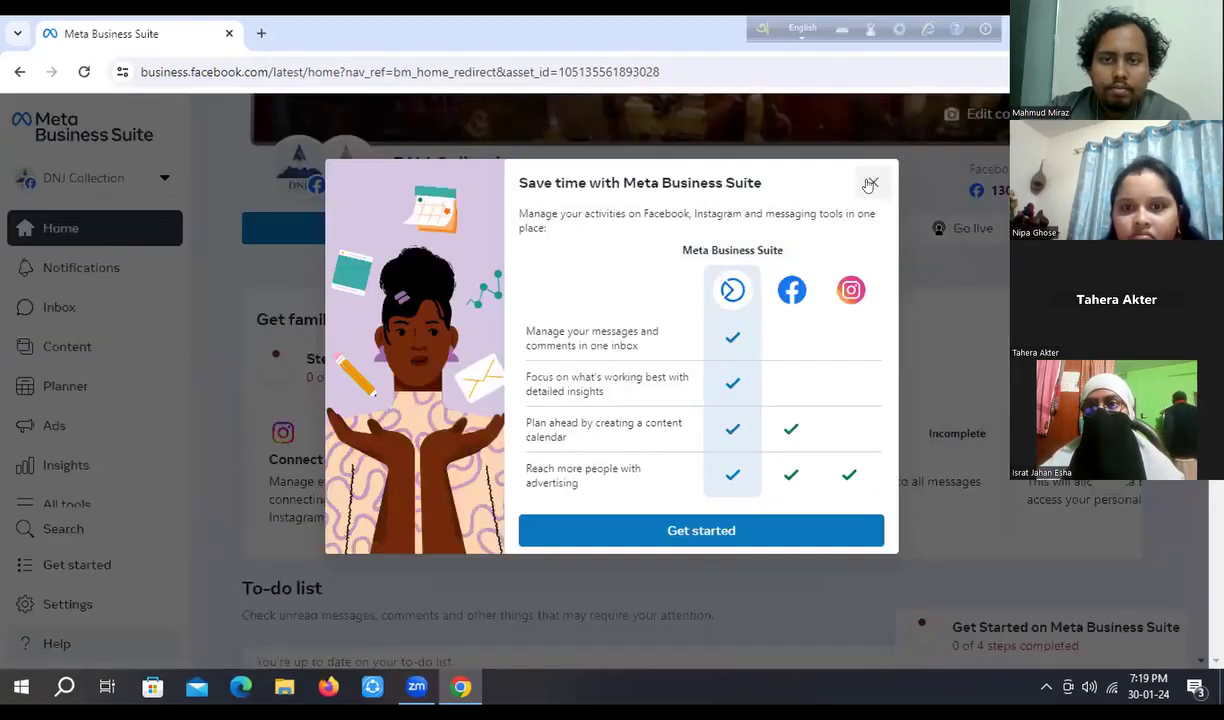
- Close the welcome dialog and Chrome's Show notifications prompt on the DNJ Collection home
{"action": "left_click", "coordinate": [870, 184]}
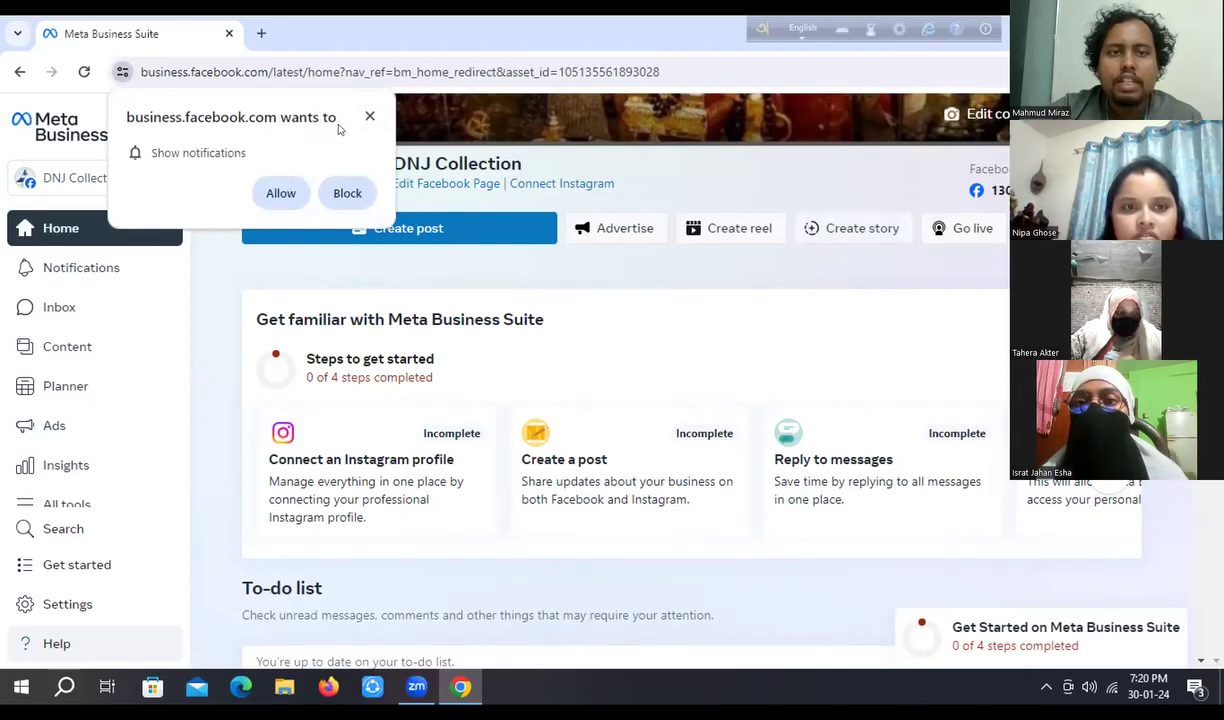
{"action": "left_click", "coordinate": [369, 116]}
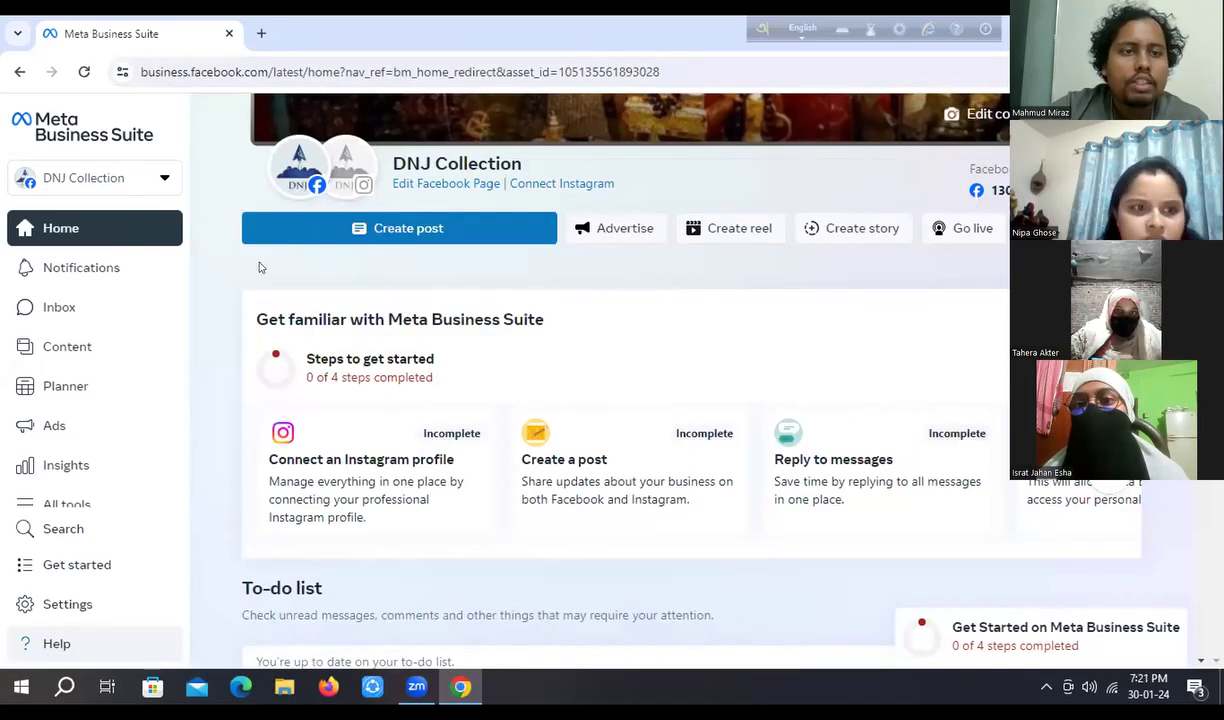
- Open the account switcher, which lists DNJ Collection as the only Facebook Page
{"action": "left_click", "coordinate": [163, 180]}
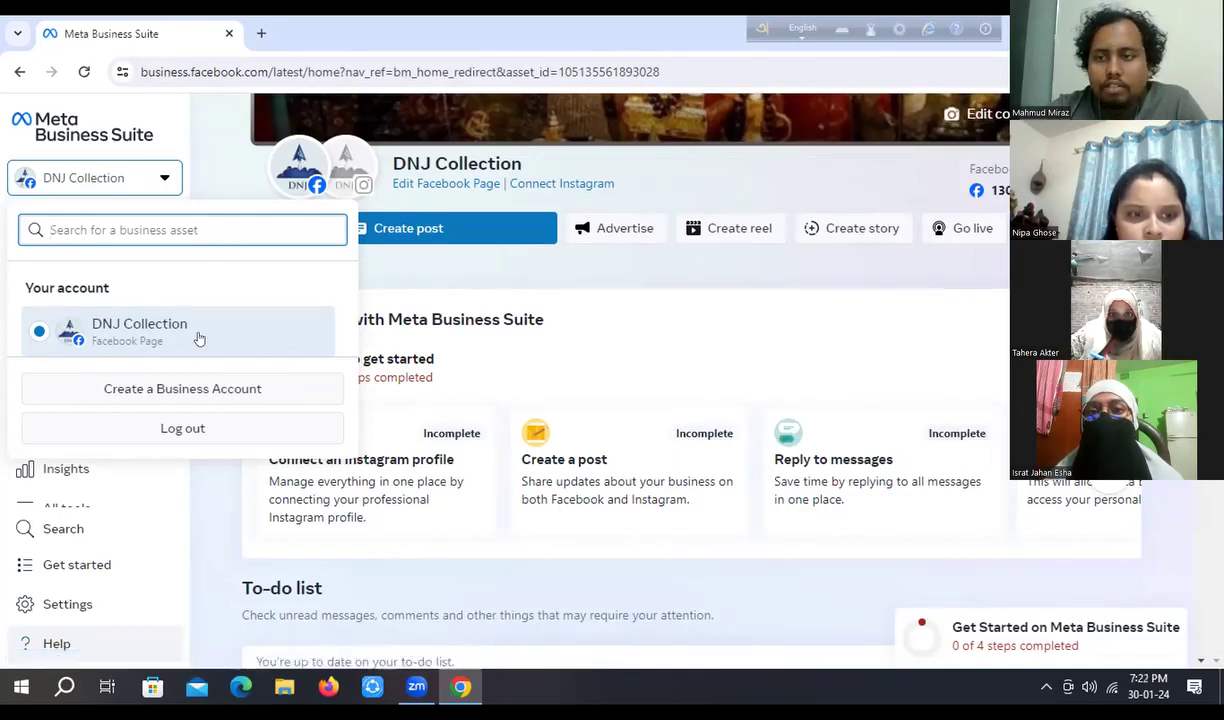
- Choose 'Create a Business Account' to bring up the Create a Meta Business Account form
{"action": "left_click", "coordinate": [208, 388]}
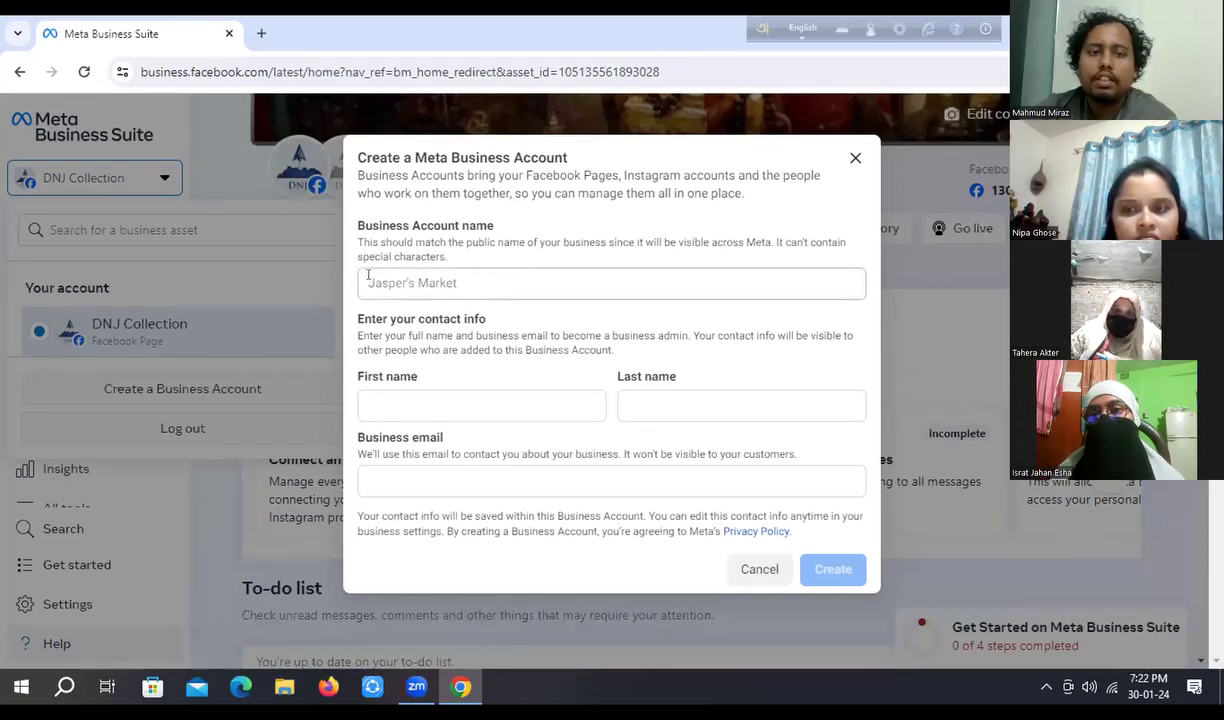
- Enter 'DNJ Collection' as the business account name, fixing the capitalisation
{"action": "left_click", "coordinate": [368, 276]}
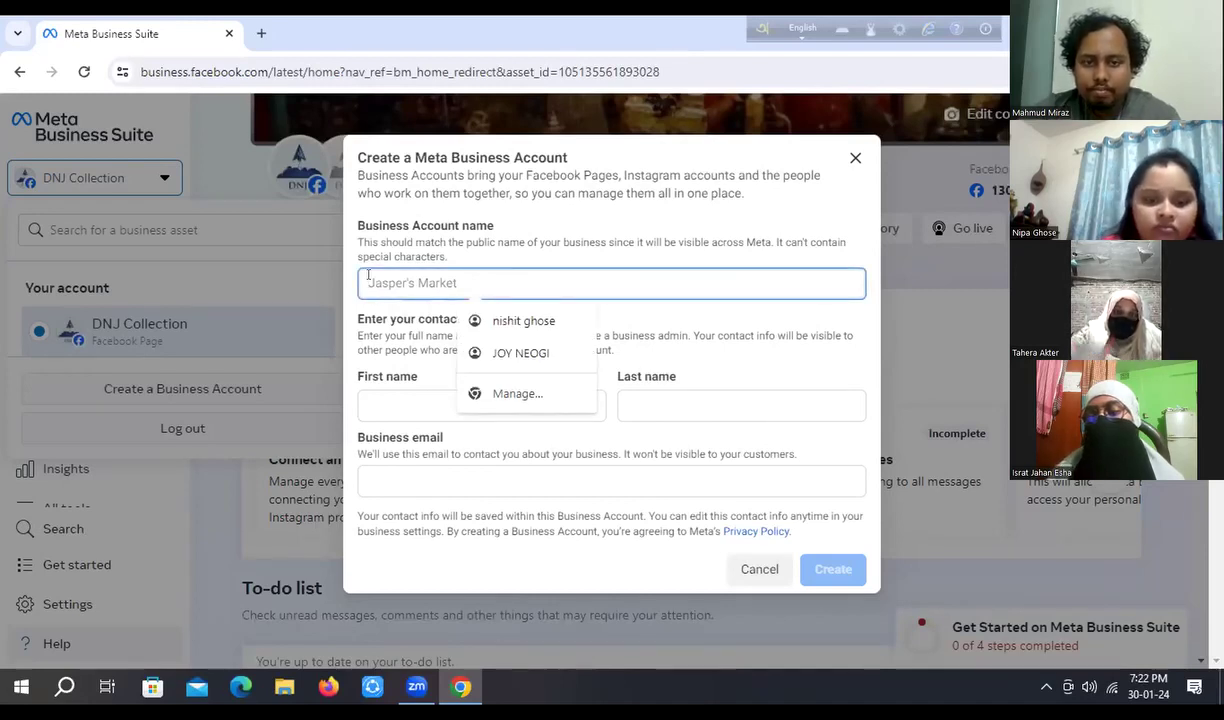
{"action": "type", "text": "s"}
{"action": "key", "text": "BackSpace"}
{"action": "type", "text": "D"}
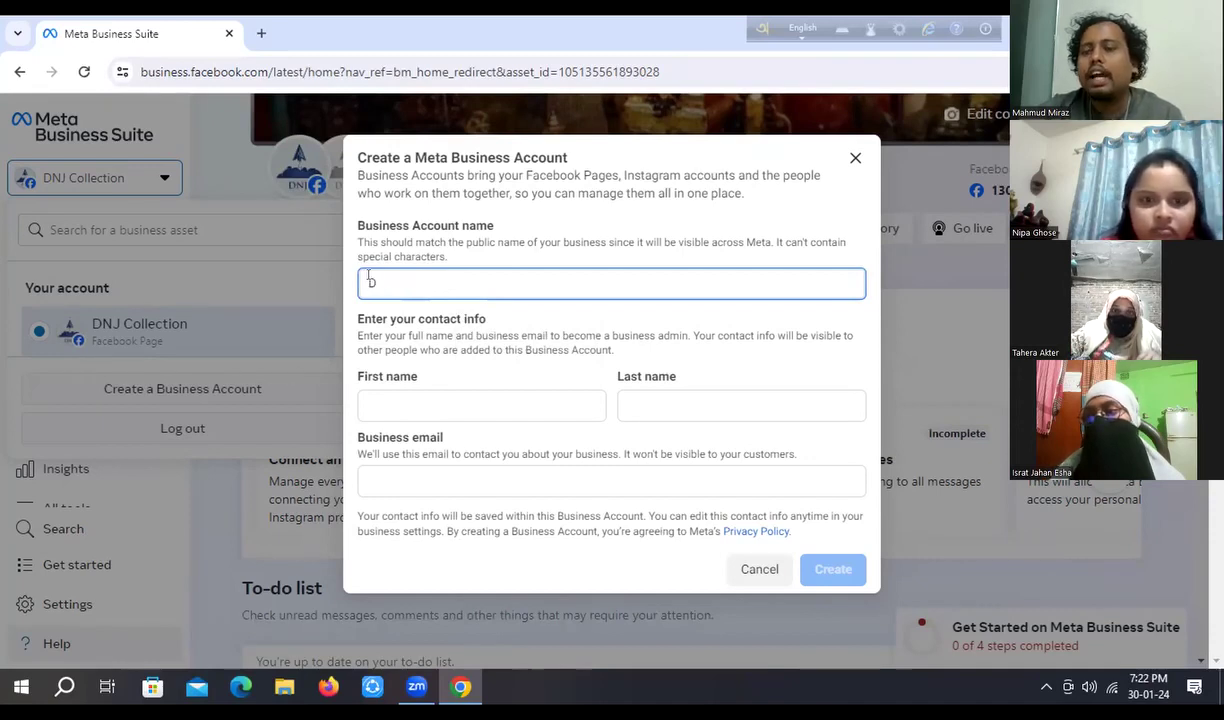
{"action": "type", "text": "N"}
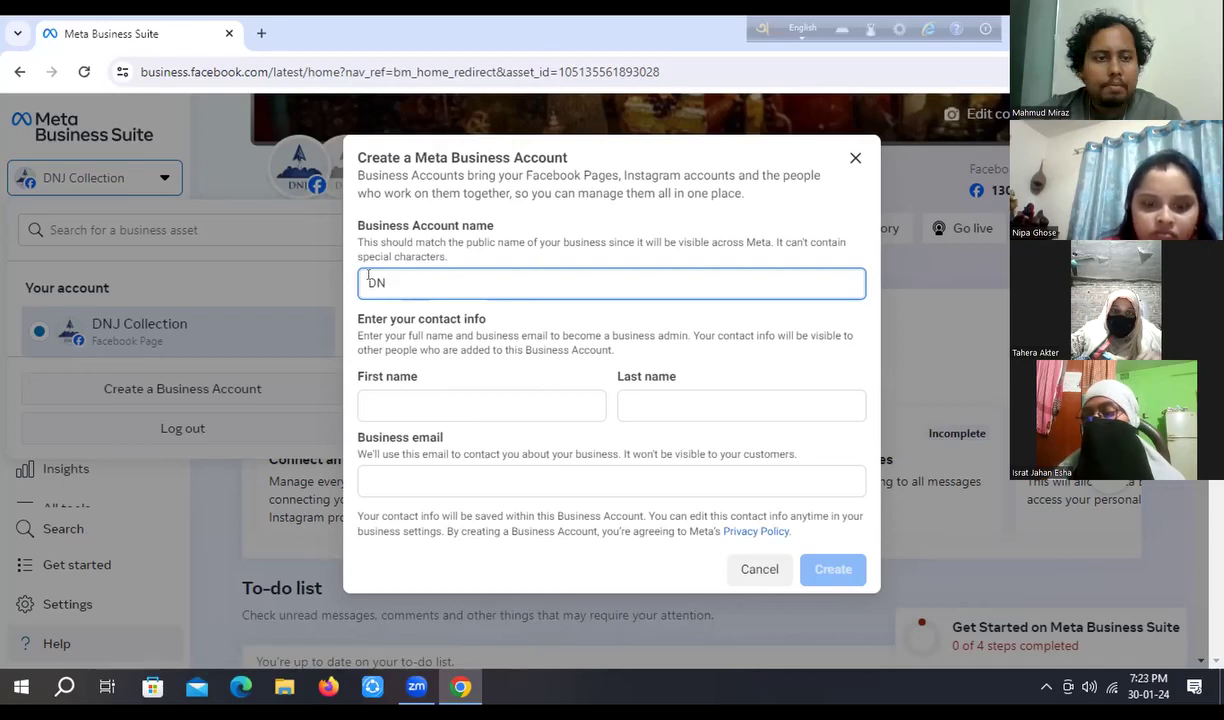
{"action": "type", "text": "J"}
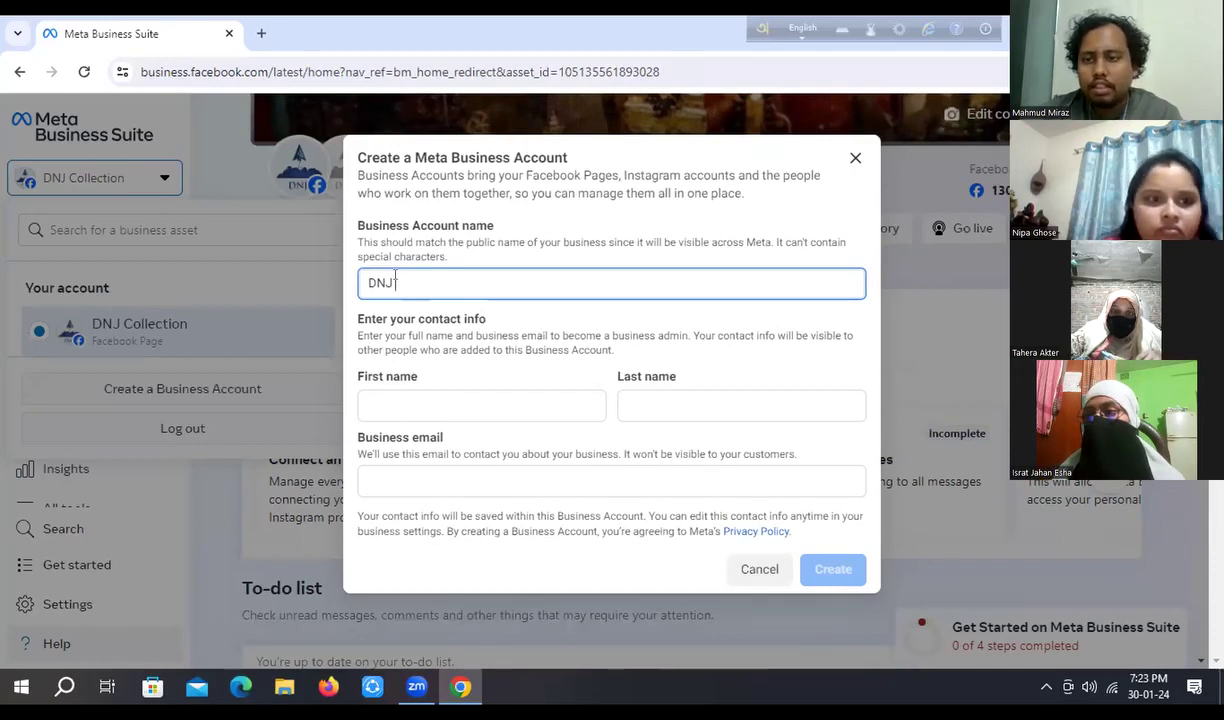
{"action": "type", "text": "COLL"}
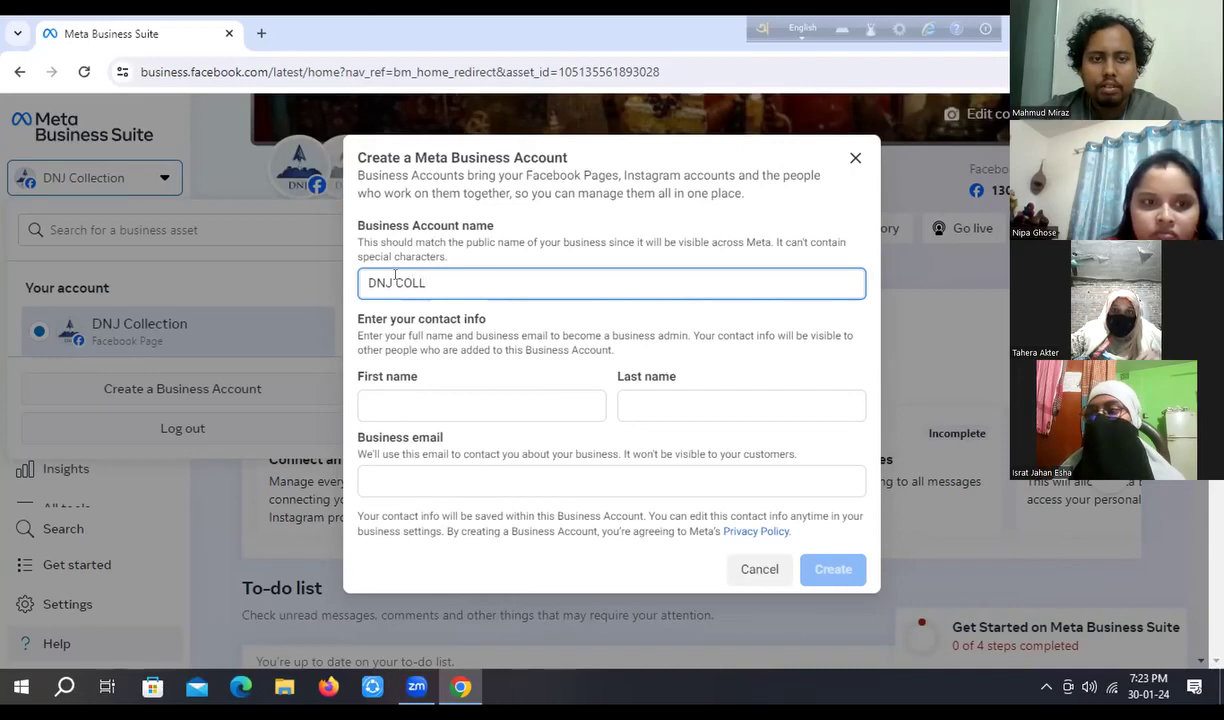
{"action": "type", "text": "EC"}
{"action": "key", "text": "BackSpace"}
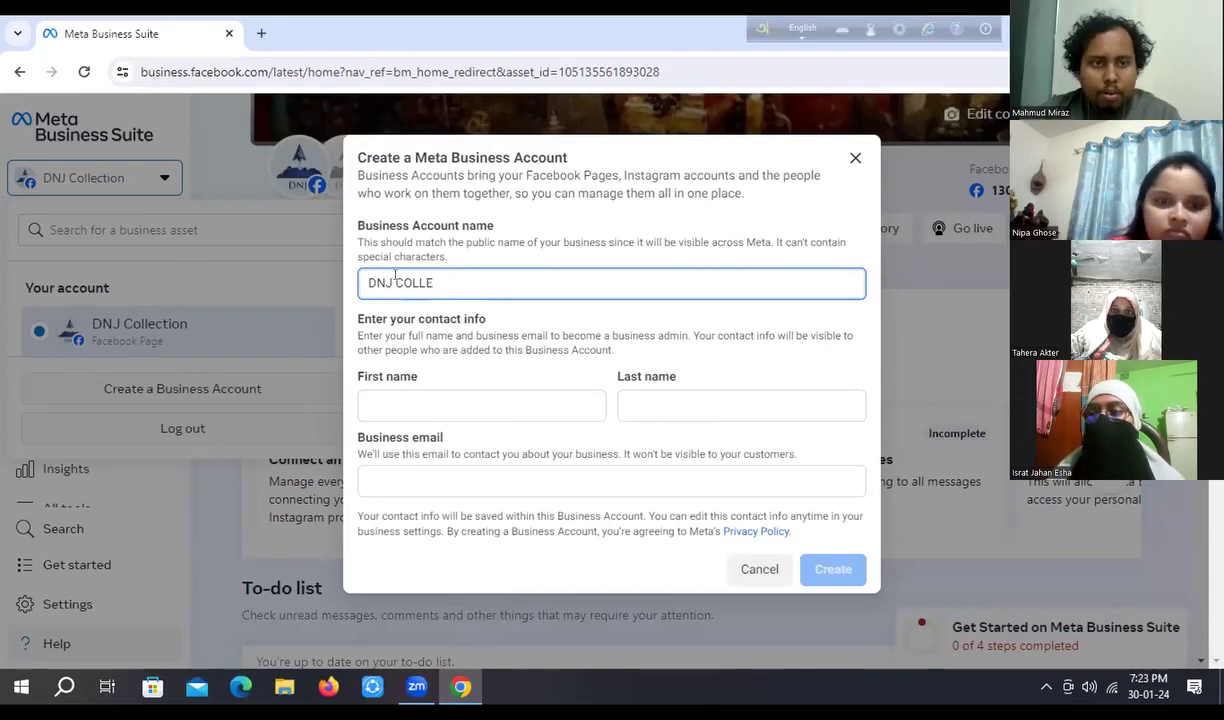
{"action": "key", "text": "BackSpace"}
{"action": "key", "text": "BackSpace"}
{"action": "key", "text": "BackSpace"}
{"action": "key", "text": "BackSpace"}
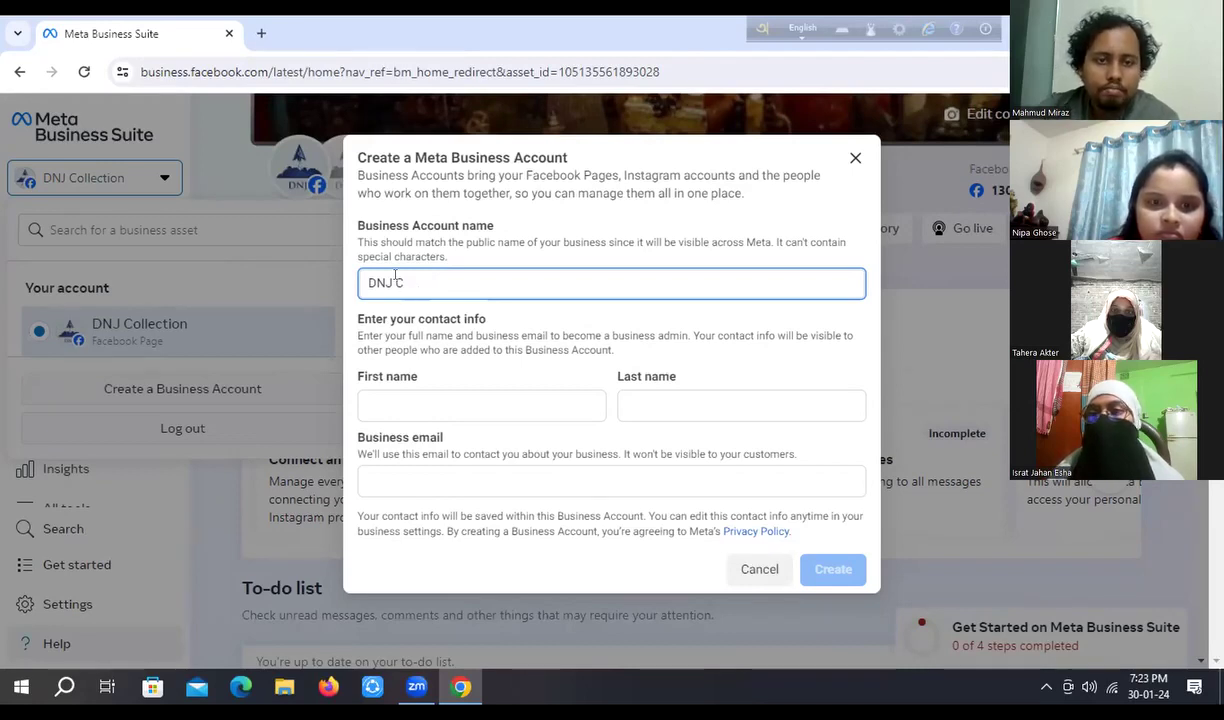
{"action": "type", "text": "o"}
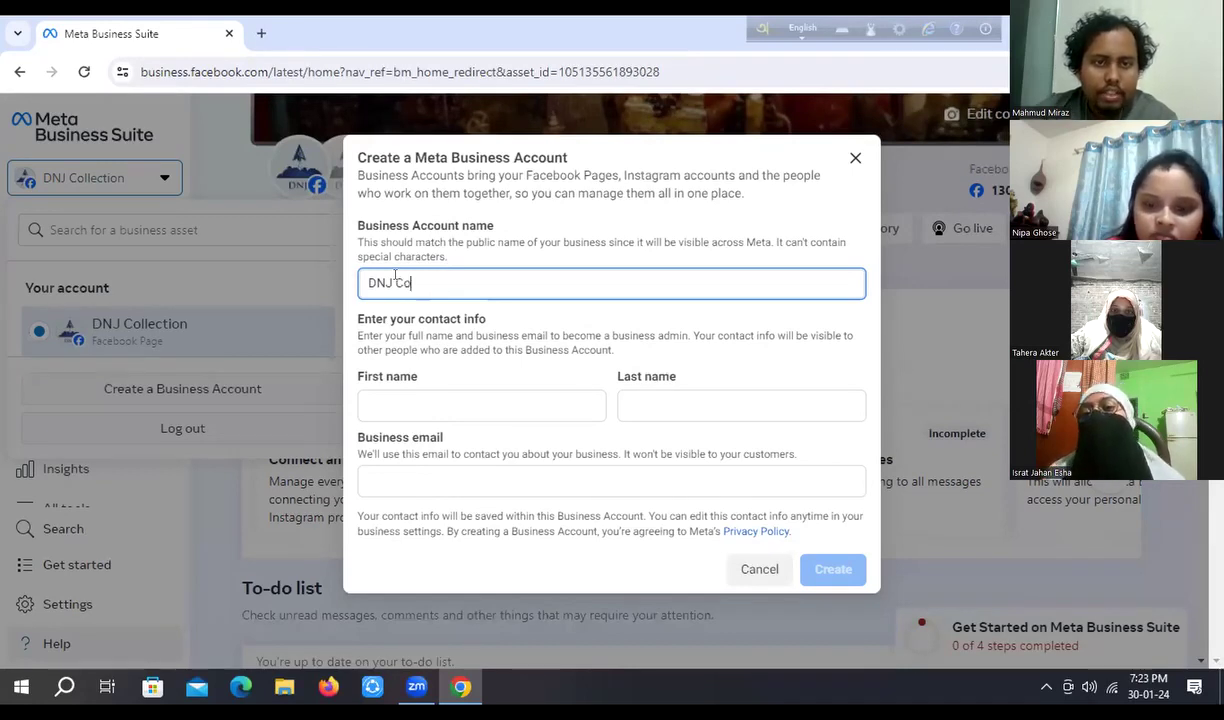
{"action": "type", "text": "lle"}
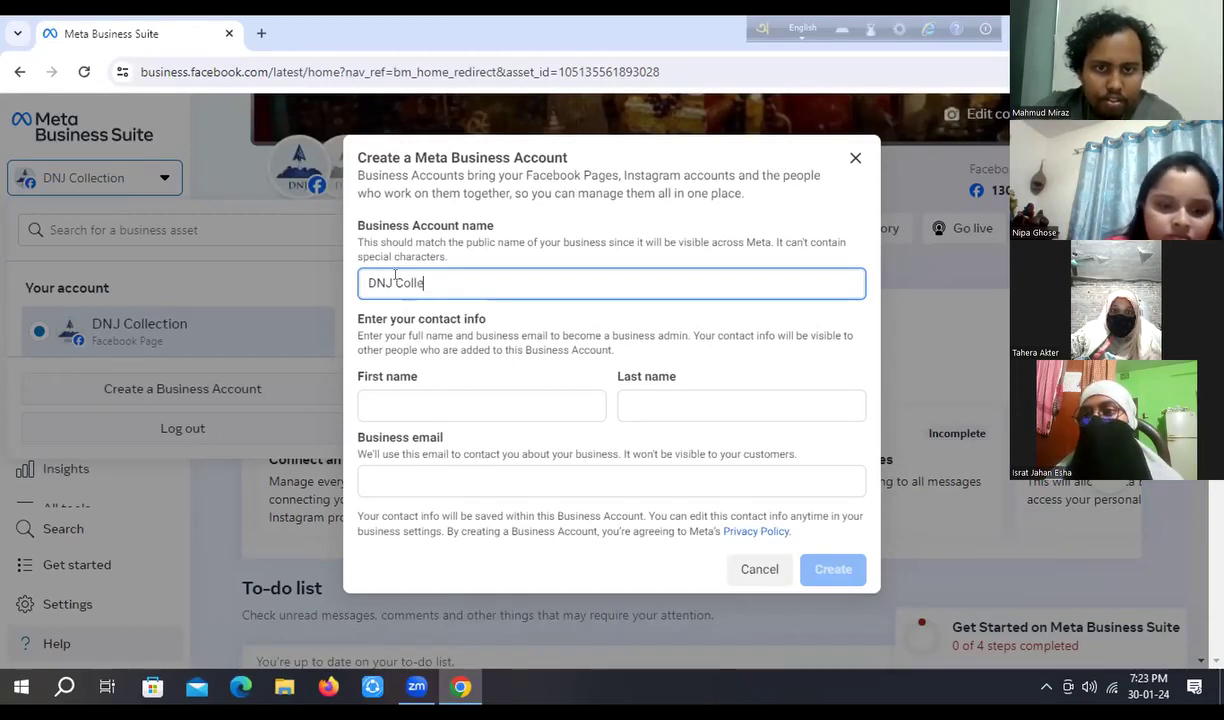
{"action": "type", "text": "ct"}
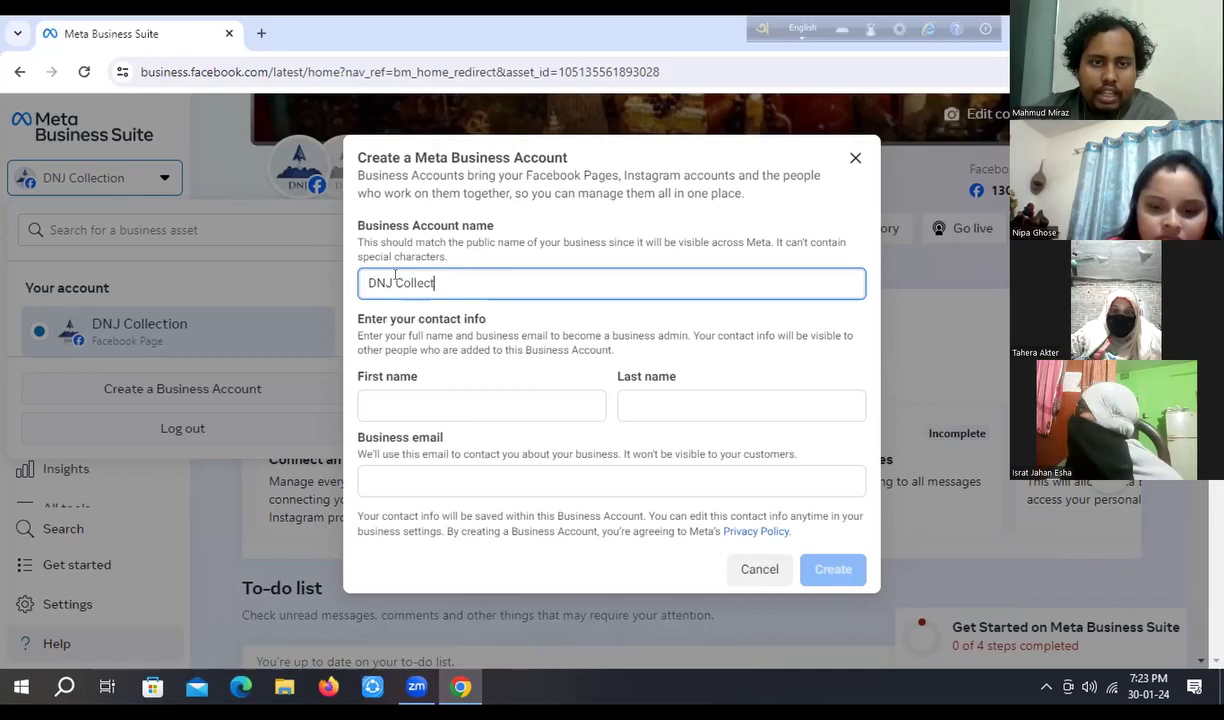
{"action": "type", "text": "ion"}
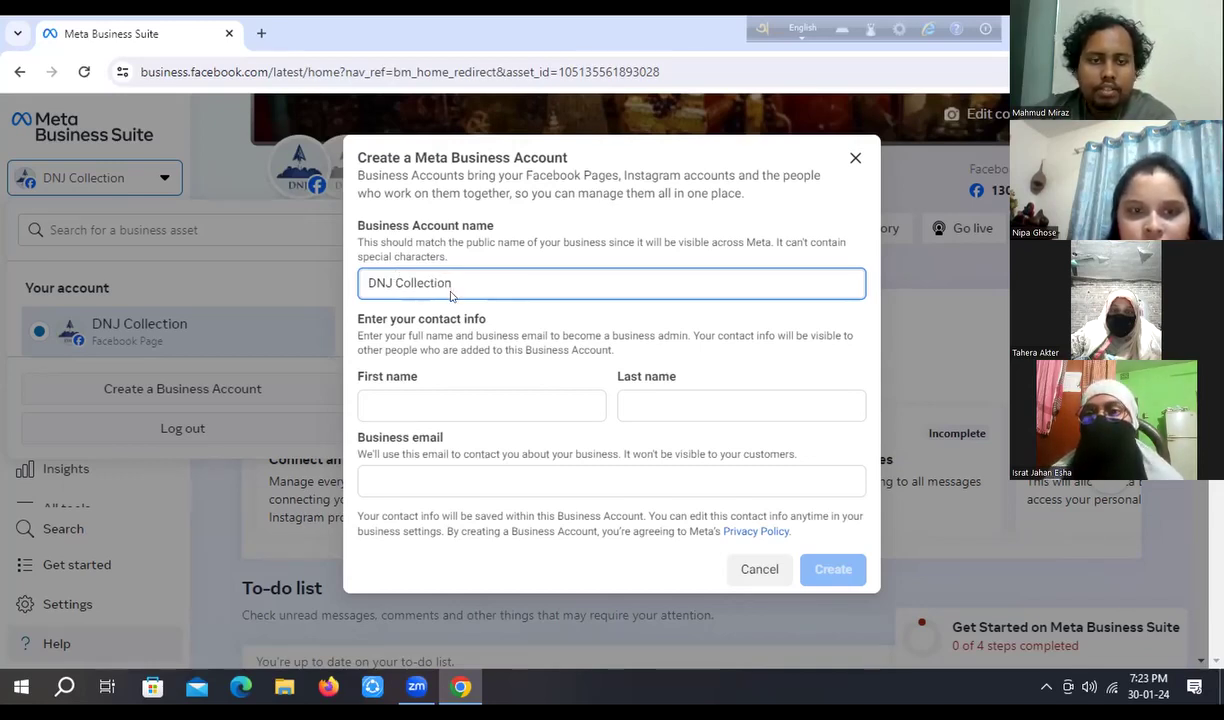
- Fill in the contact's first name and last name
{"action": "left_click", "coordinate": [365, 402]}
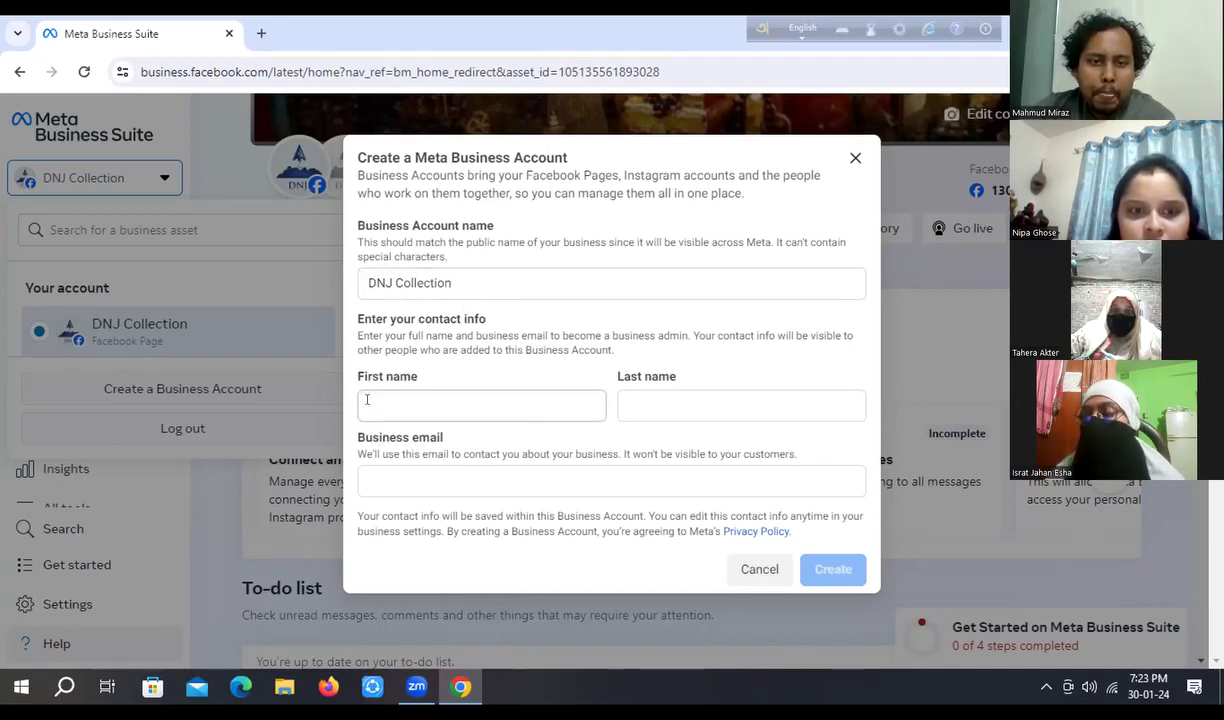
{"action": "left_click", "coordinate": [365, 400]}
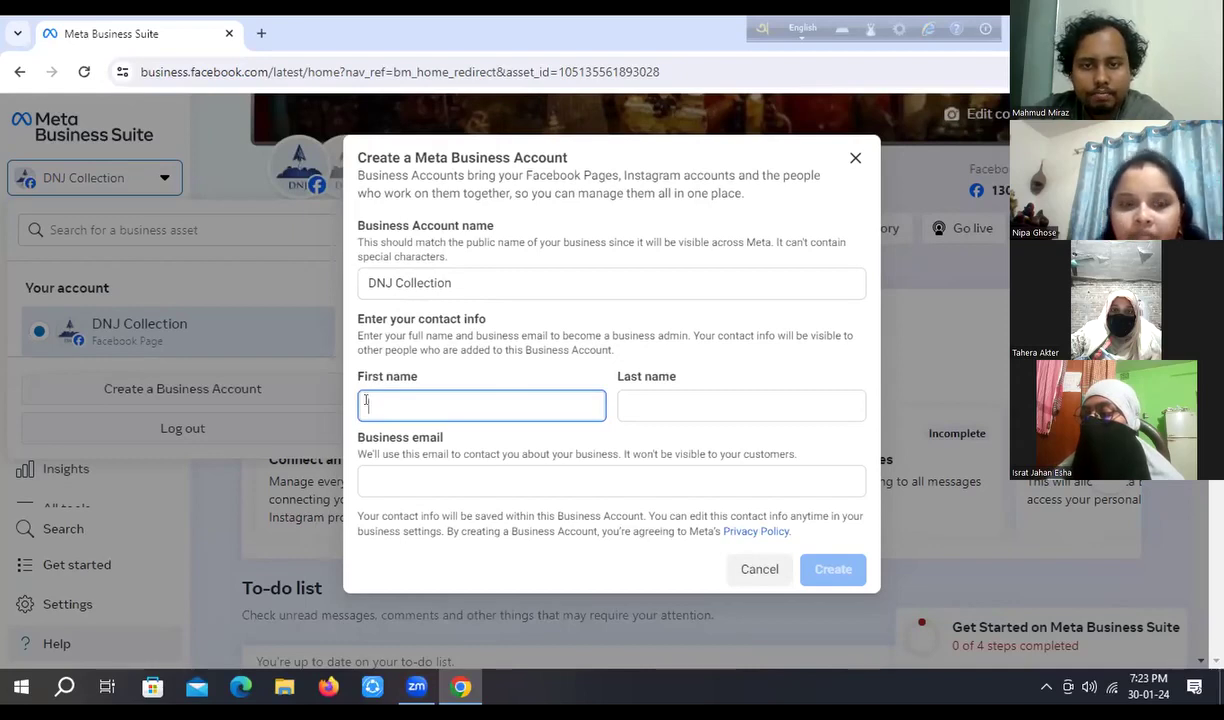
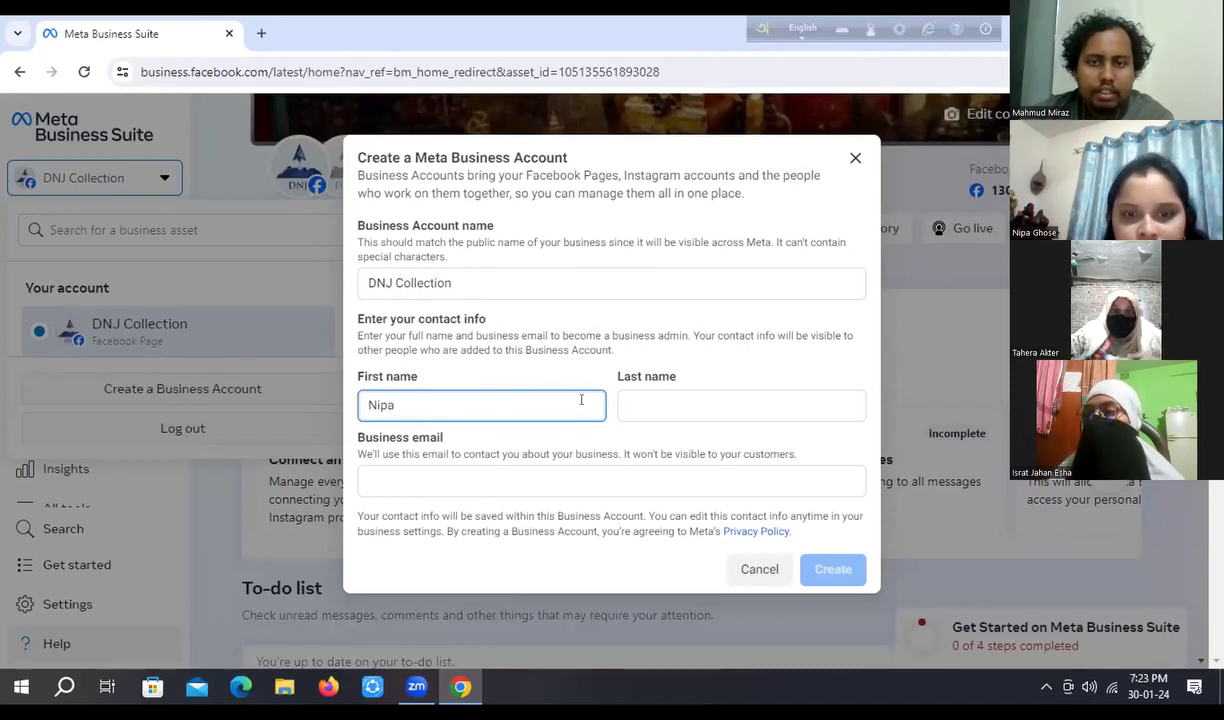
{"action": "left_click", "coordinate": [627, 397]}
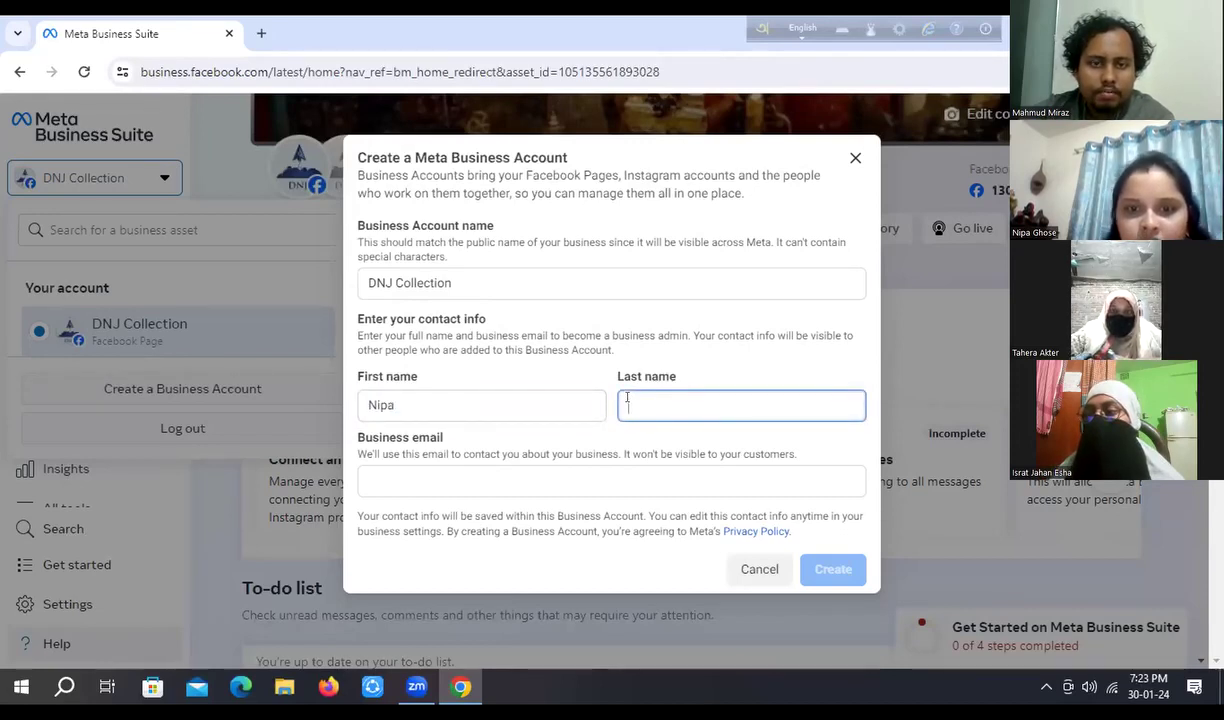
{"action": "type", "text": "s"}
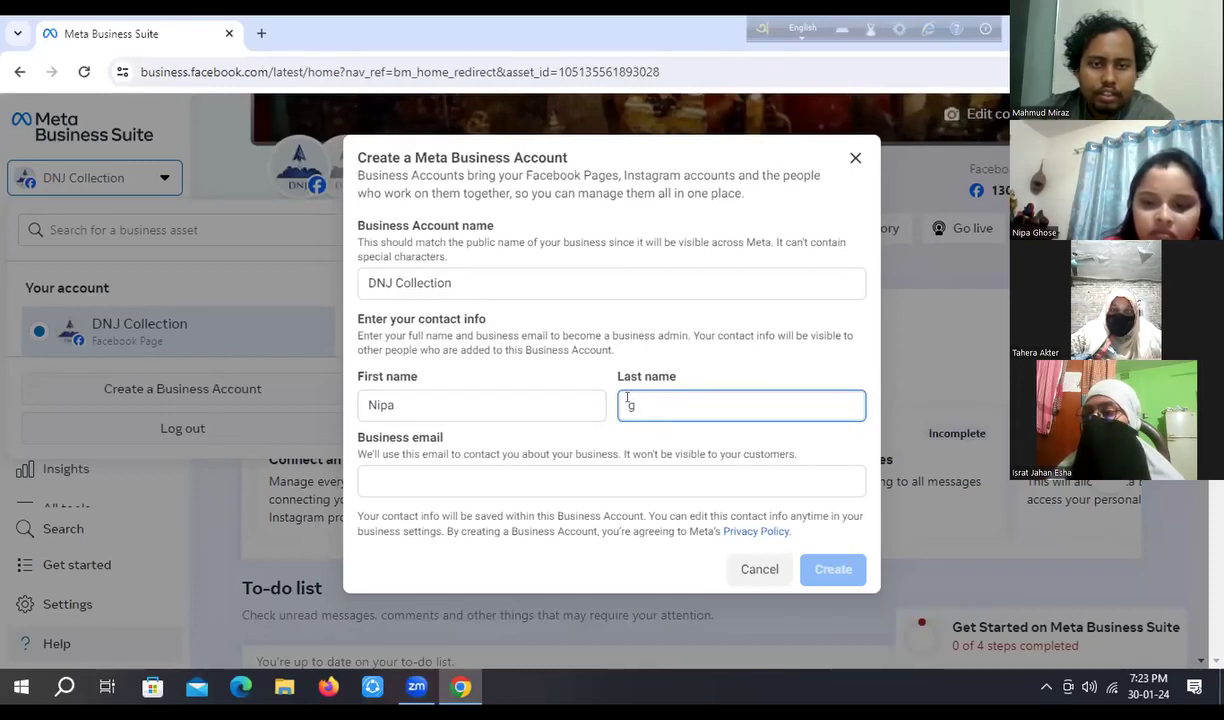
{"action": "key", "text": "BackSpace"}
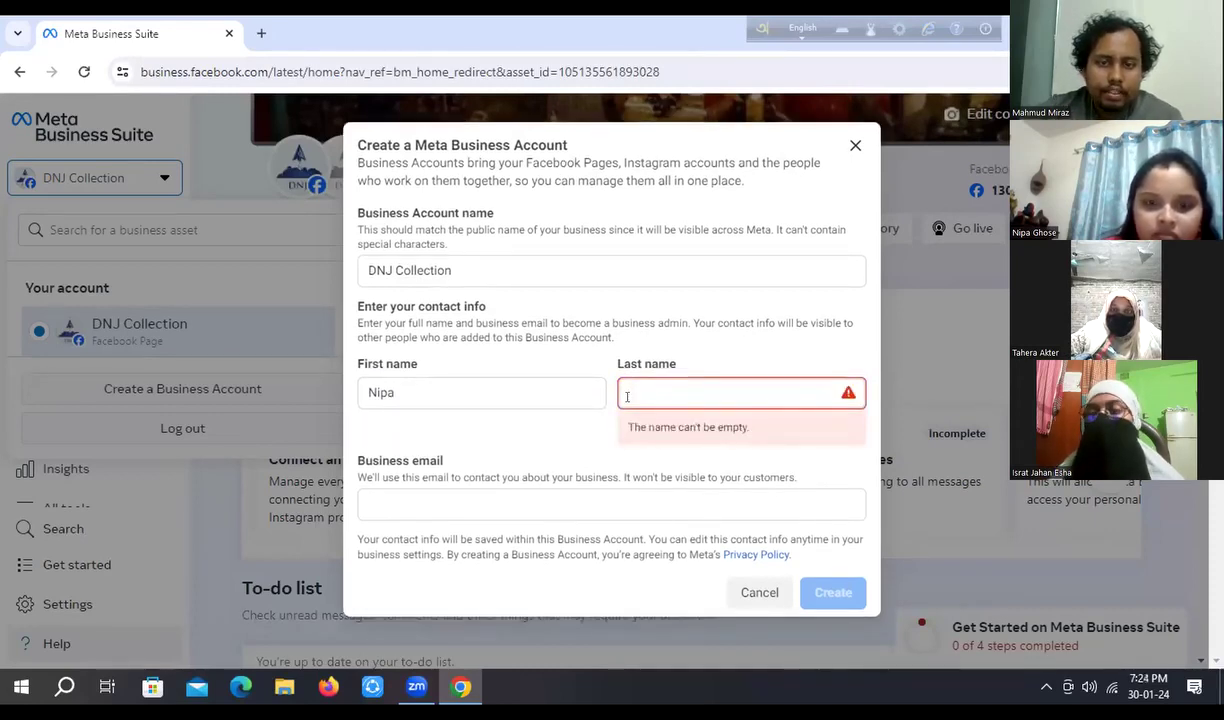
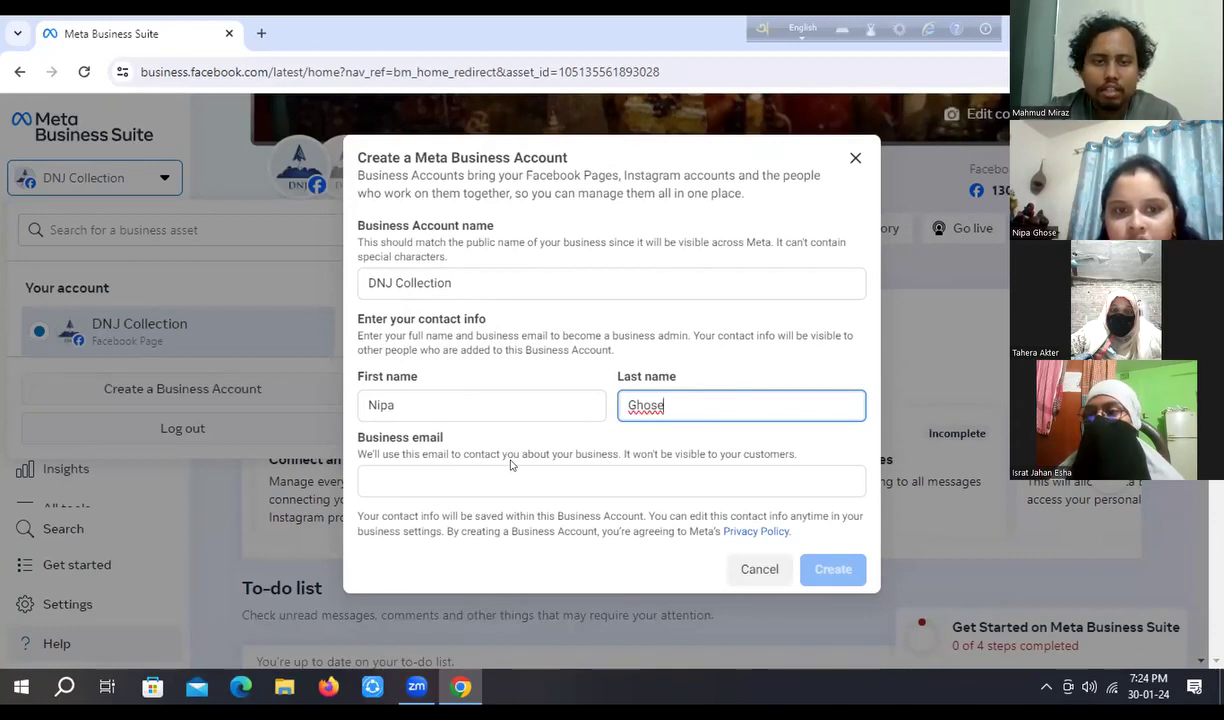
- Enter the contact's Gmail address in the Business email field
{"action": "left_click", "coordinate": [373, 472]}
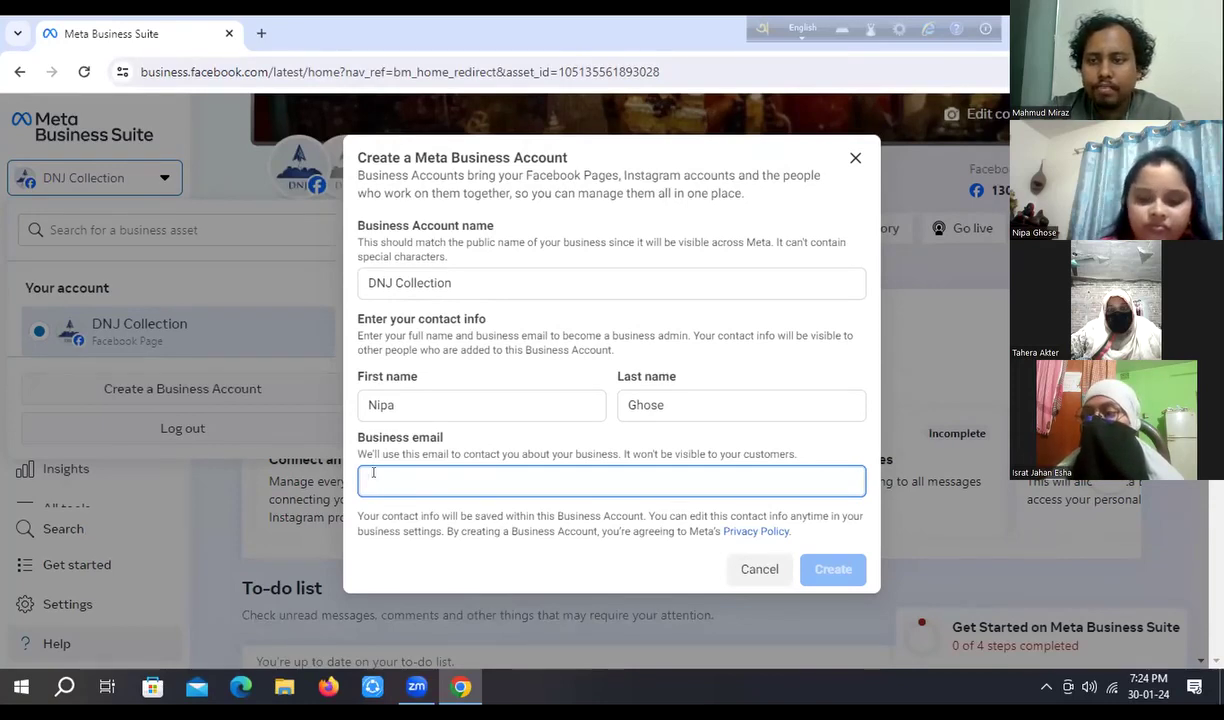
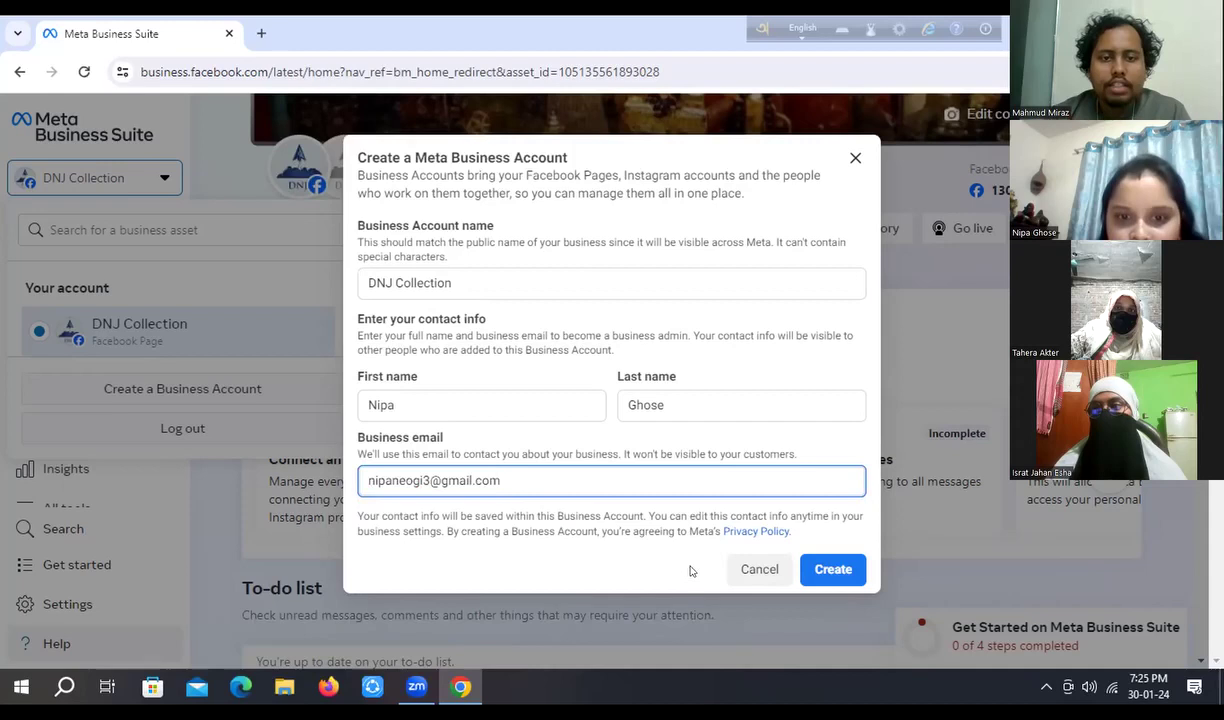
- Create the Business Account and tick the DNJ Collection Facebook Page to claim it
{"action": "left_click", "coordinate": [830, 569]}
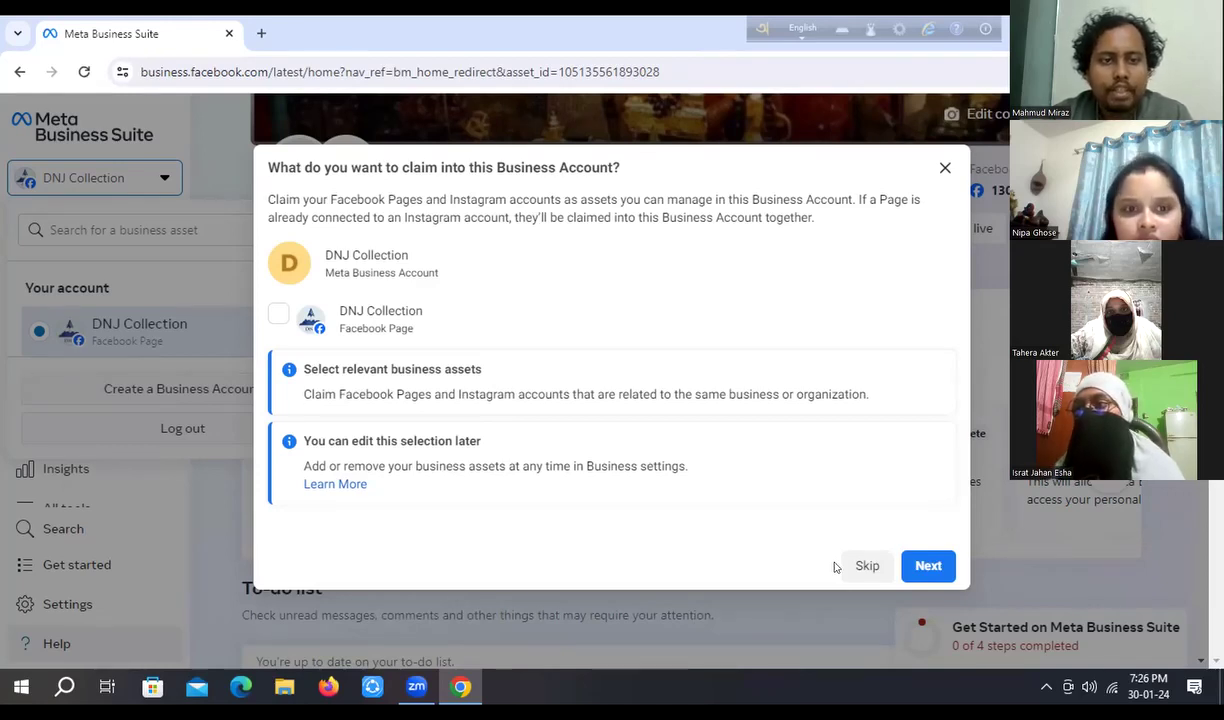
{"action": "left_click", "coordinate": [278, 314]}
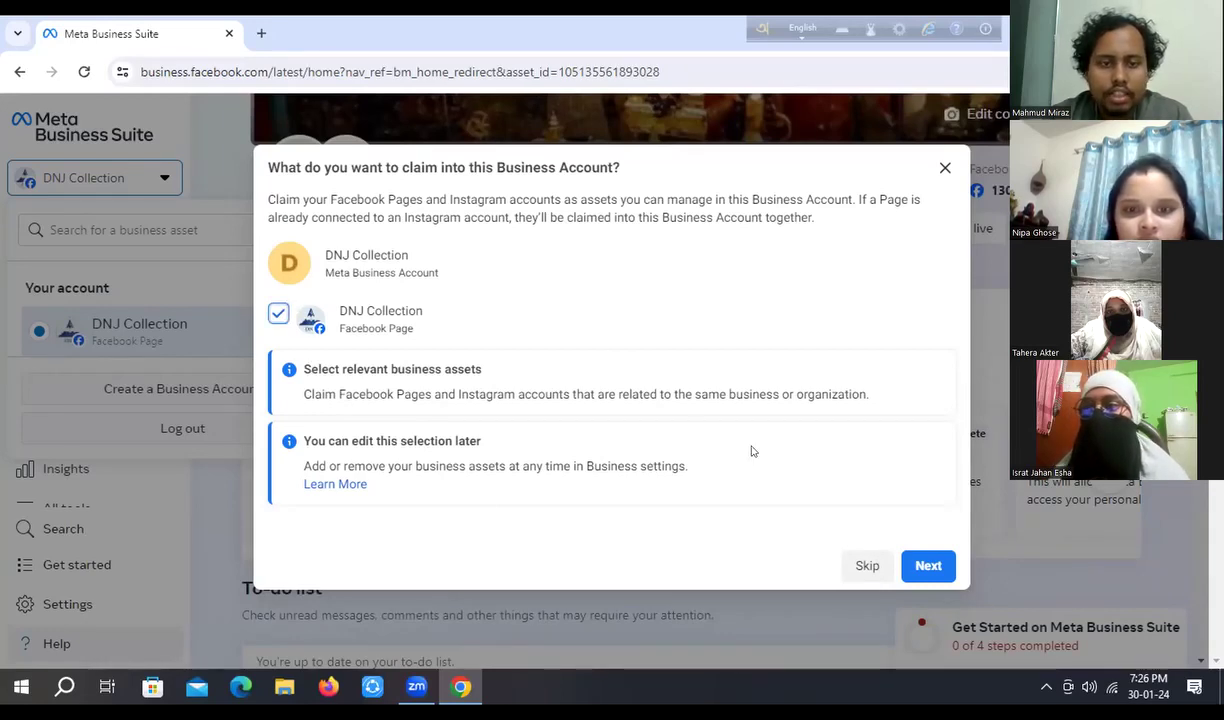
- Confirm the DNJ Collection Page claim and continue to adding people
{"action": "left_click", "coordinate": [928, 568]}
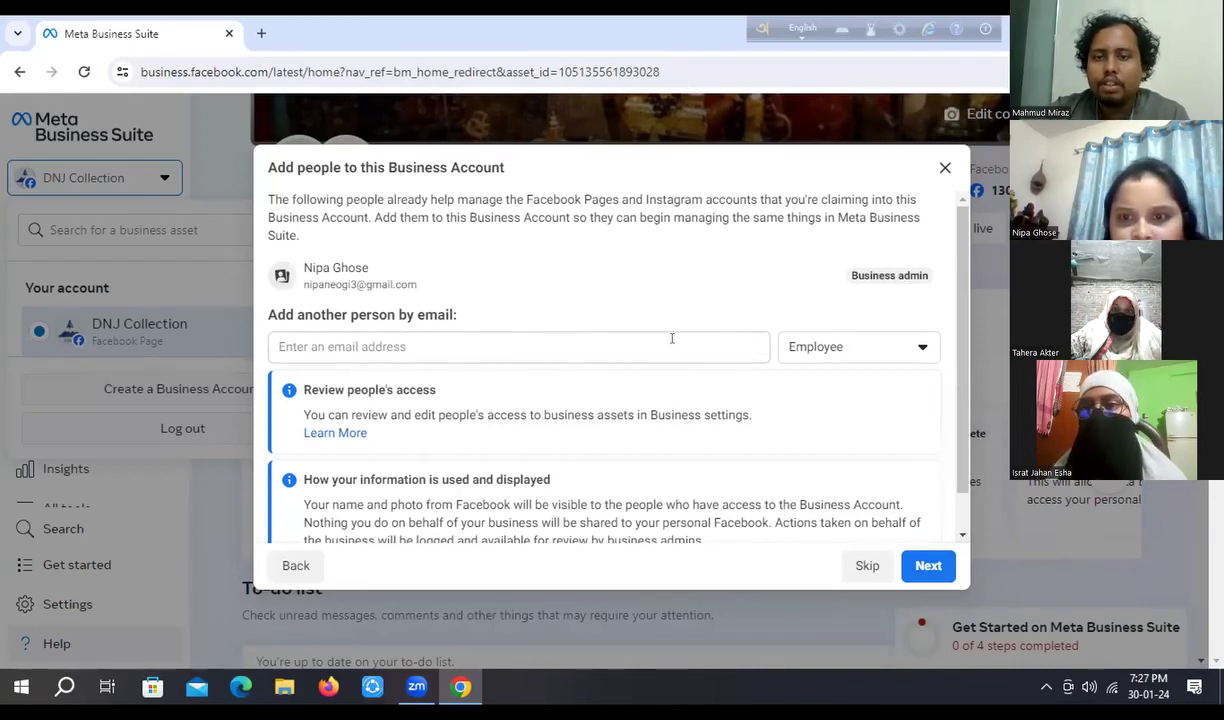
- Keep the Employee role and begin typing another person's e-mail address
{"action": "left_click", "coordinate": [924, 349]}
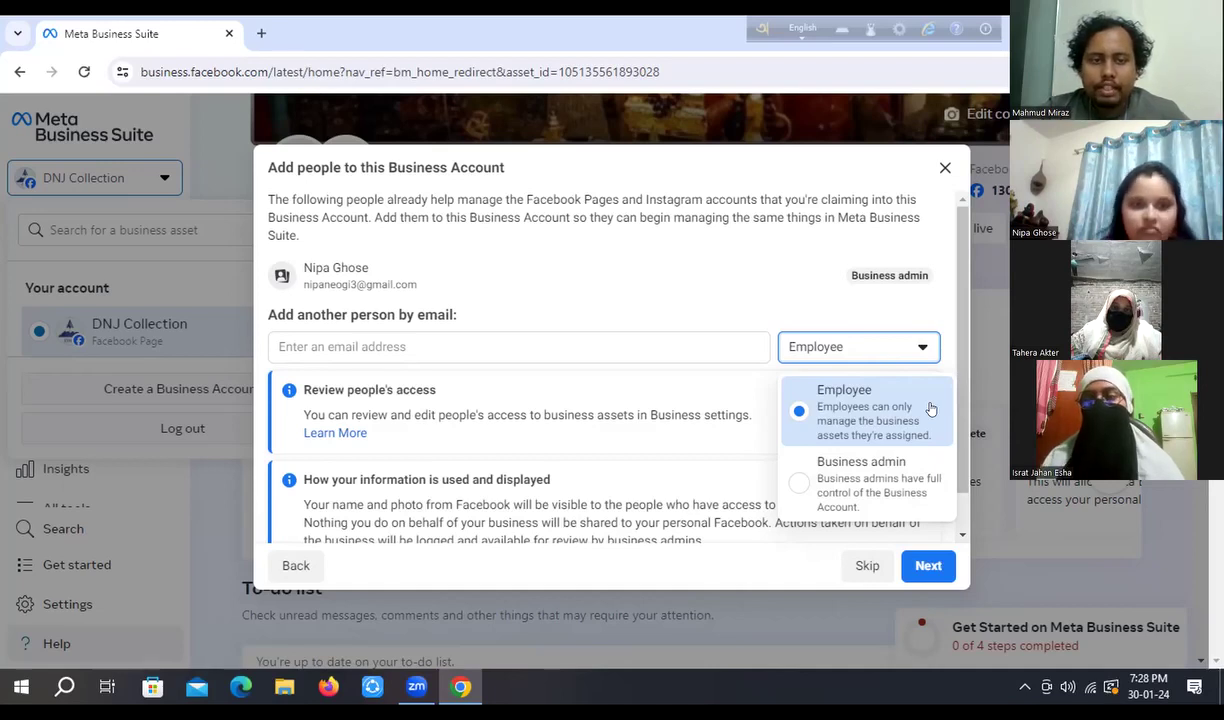
{"action": "left_click", "coordinate": [349, 345]}
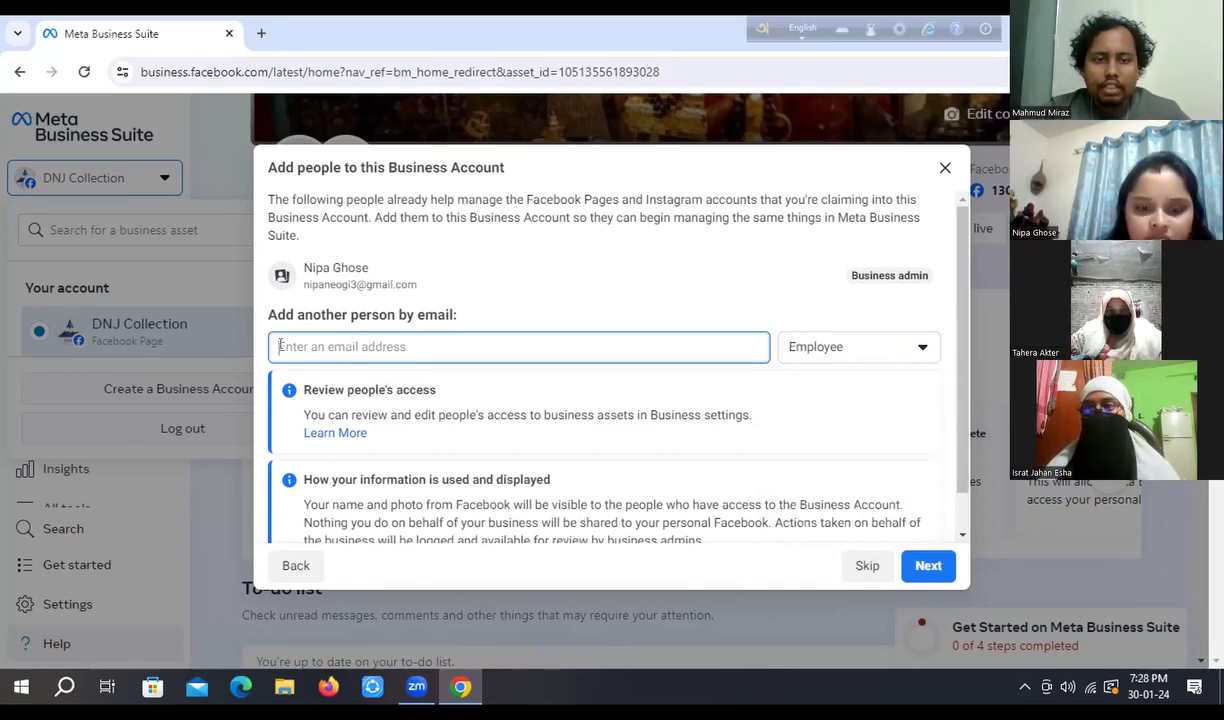
{"action": "type", "text": "j"}
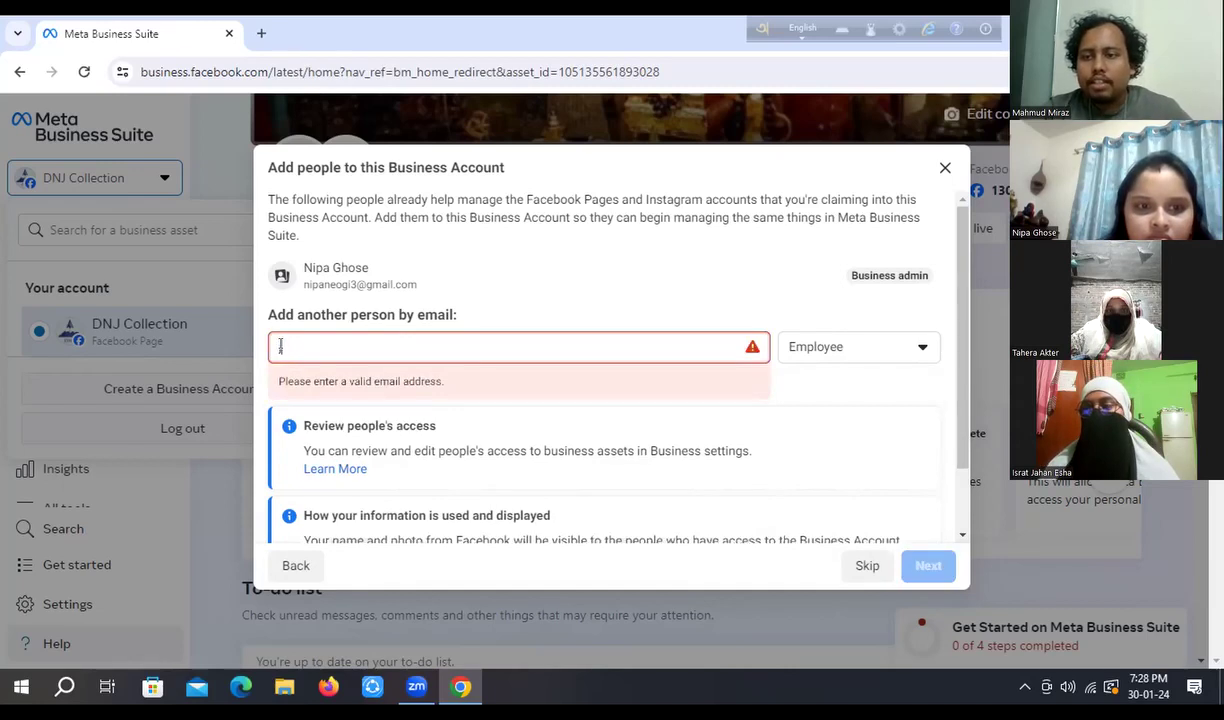
{"action": "type", "text": "o"}
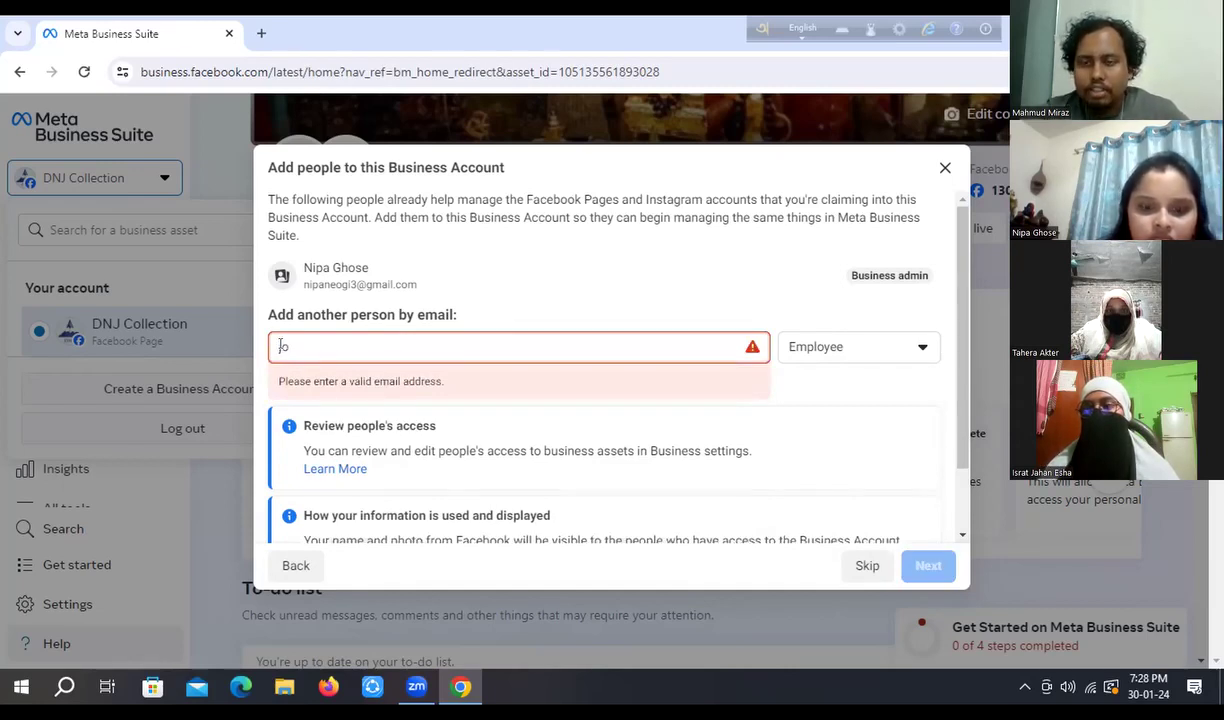
{"action": "type", "text": "y"}
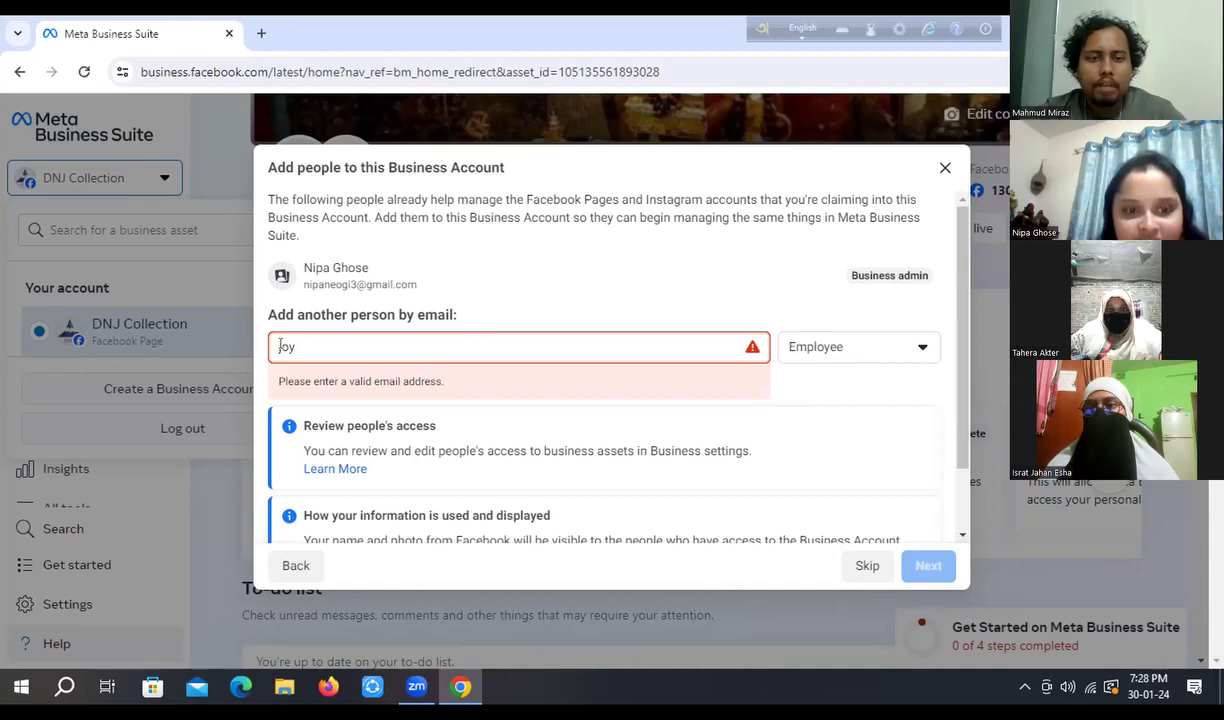
{"action": "type", "text": "it"}
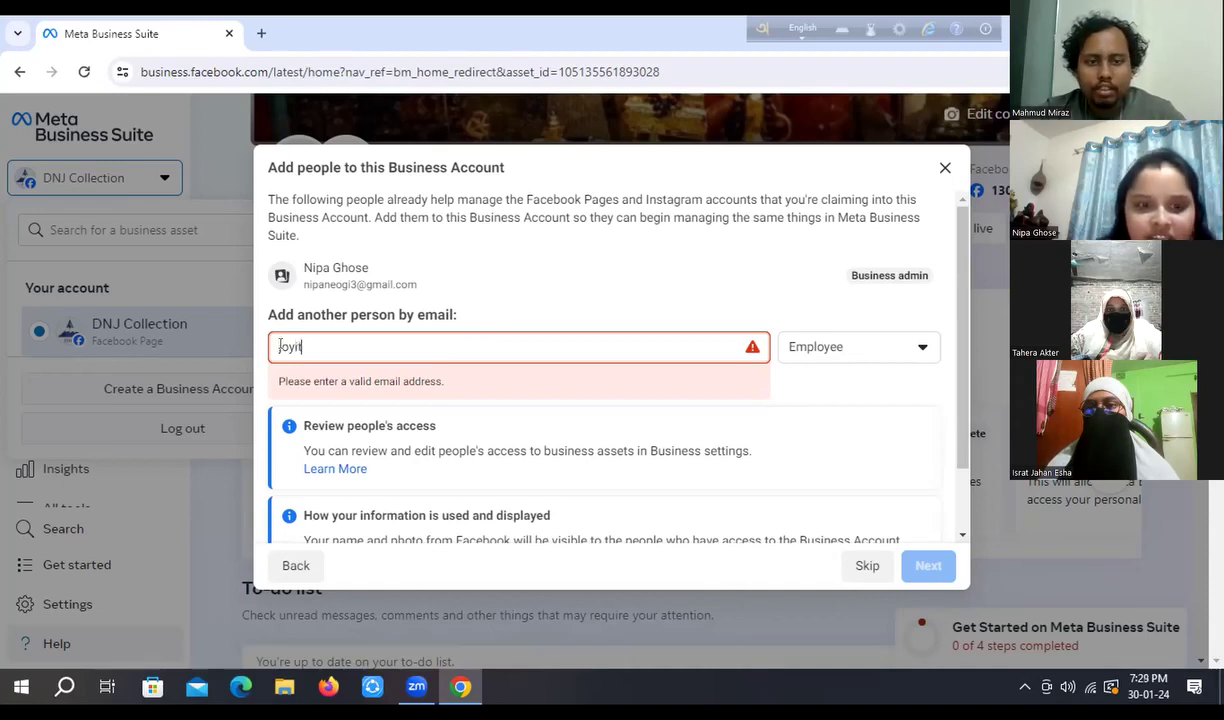
{"action": "key", "text": "BackSpace"}
{"action": "key", "text": "BackSpace"}
{"action": "key", "text": "BackSpace"}
{"action": "key", "text": "BackSpace"}
{"action": "key", "text": "BackSpace"}
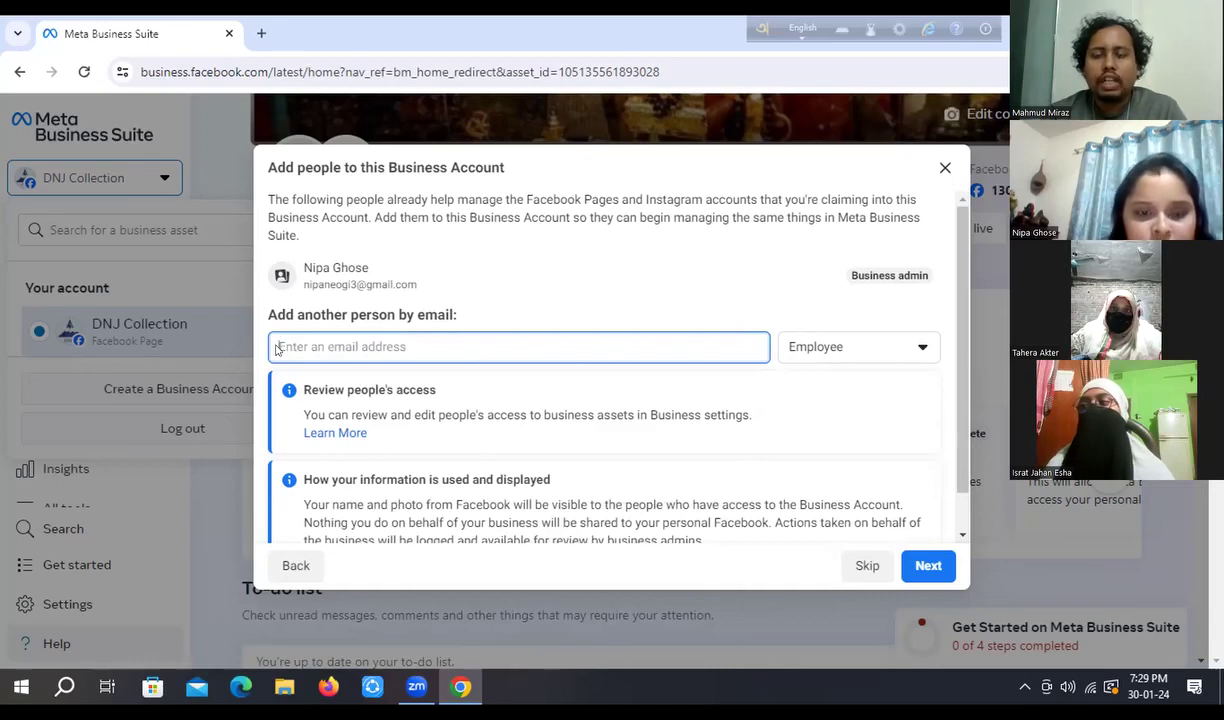
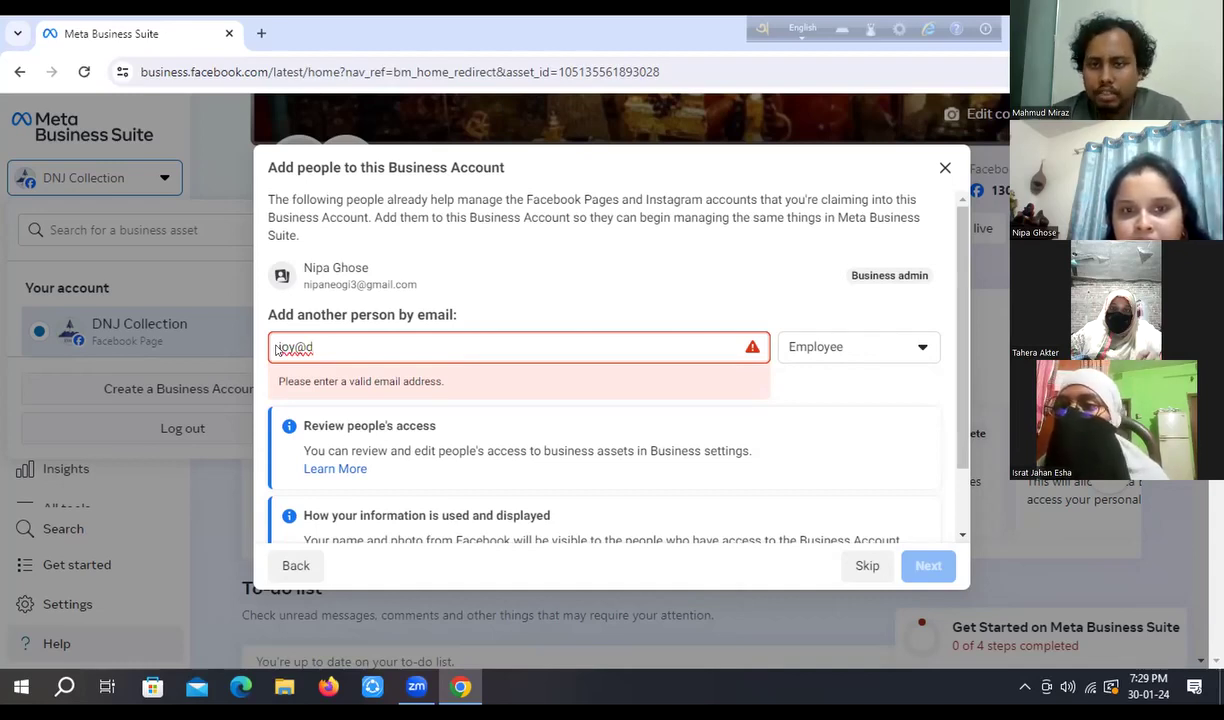
- Set the person's role to Business admin and erase the partial e-mail address
{"action": "left_click", "coordinate": [922, 347]}
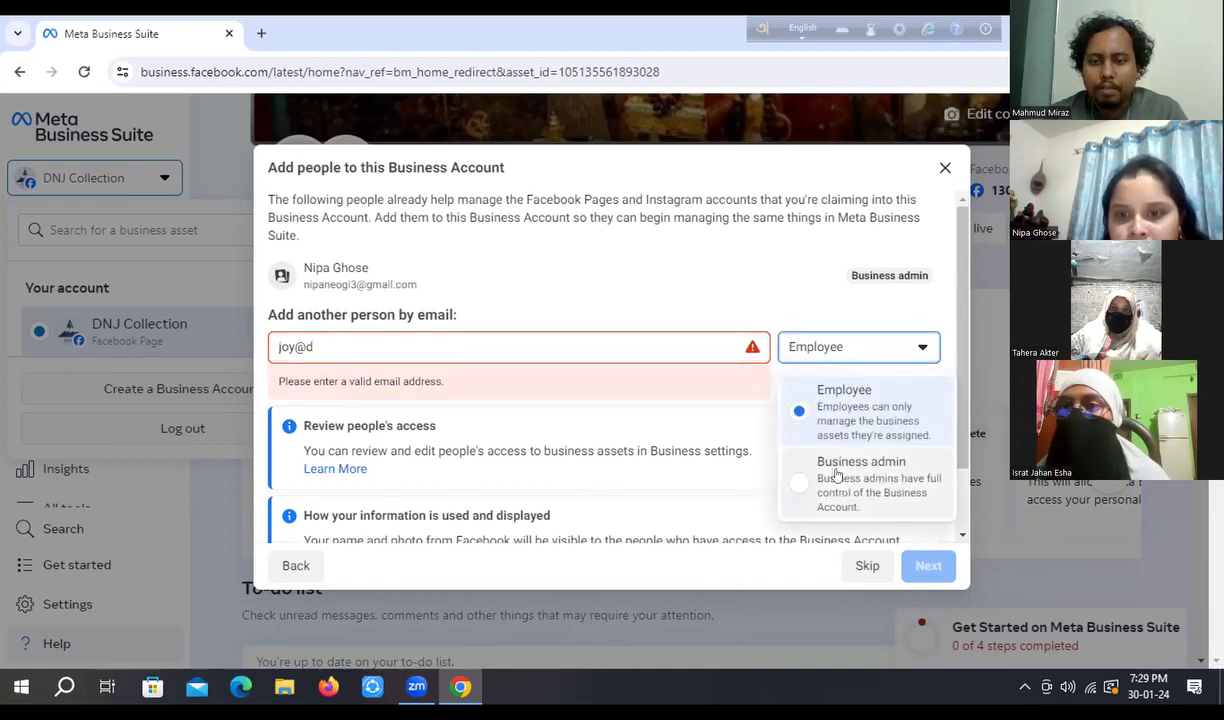
{"action": "left_click", "coordinate": [795, 484]}
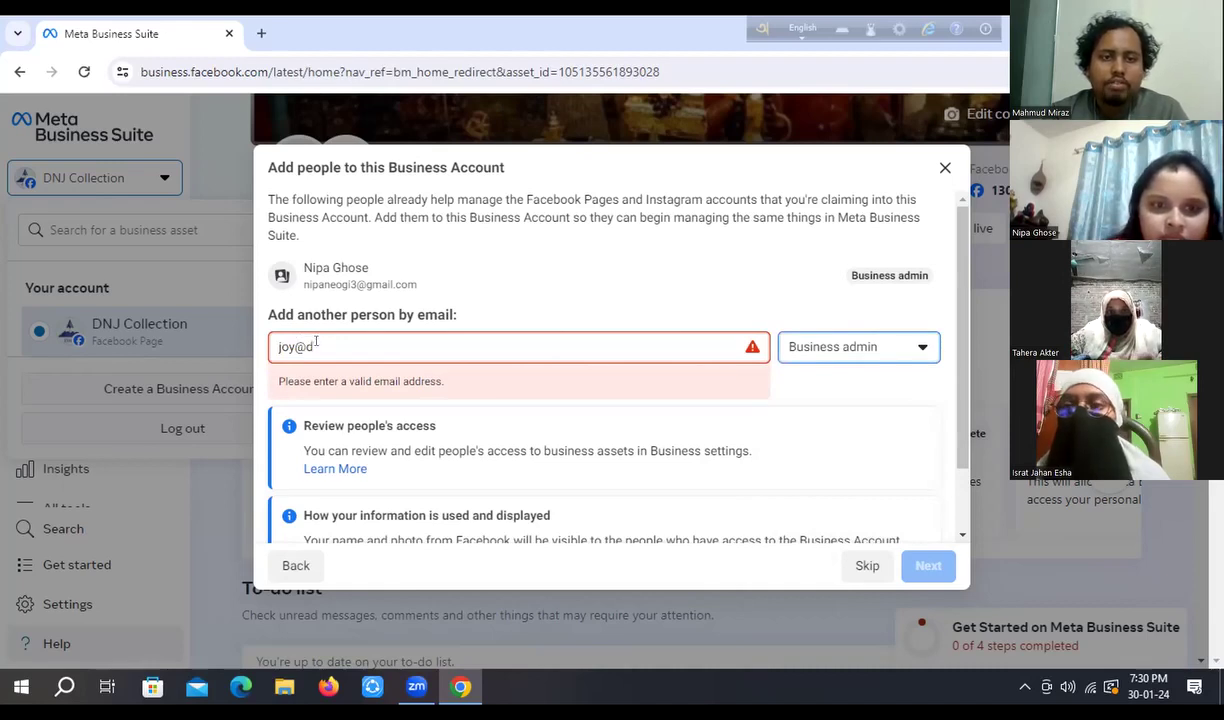
{"action": "left_click", "coordinate": [313, 342]}
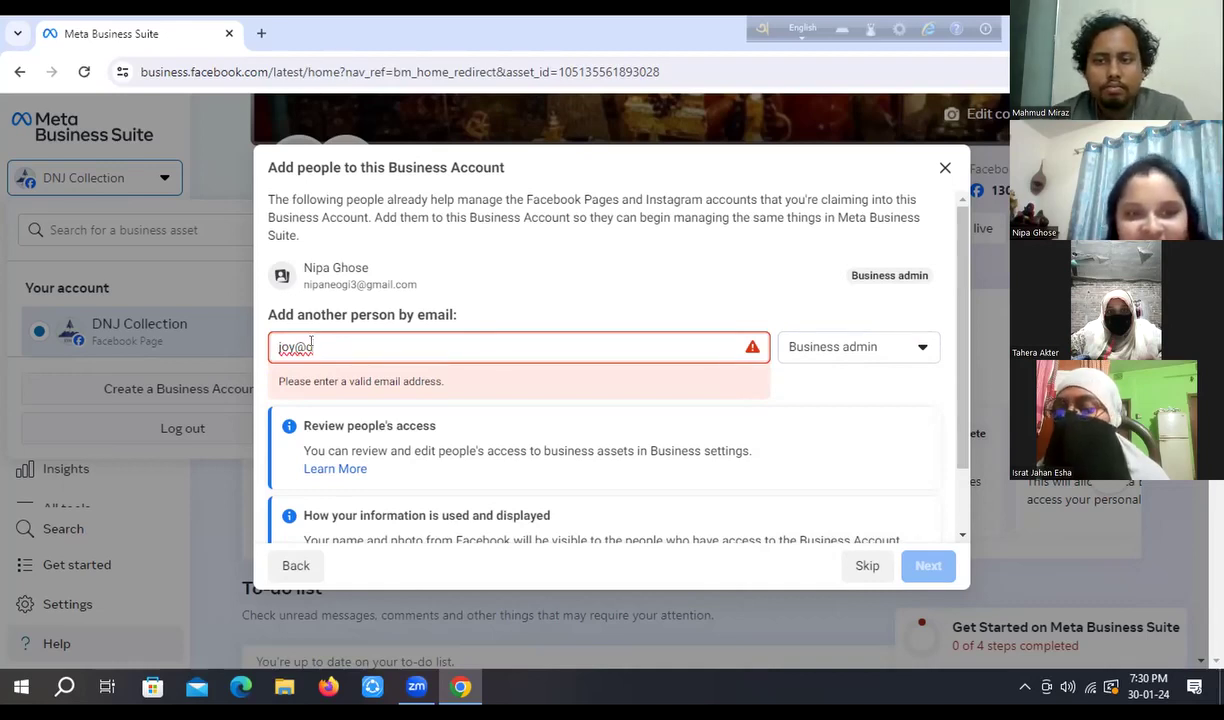
{"action": "key", "text": "BackSpace"}
{"action": "key", "text": "BackSpace"}
{"action": "key", "text": "BackSpace"}
{"action": "key", "text": "BackSpace"}
{"action": "key", "text": "BackSpace"}
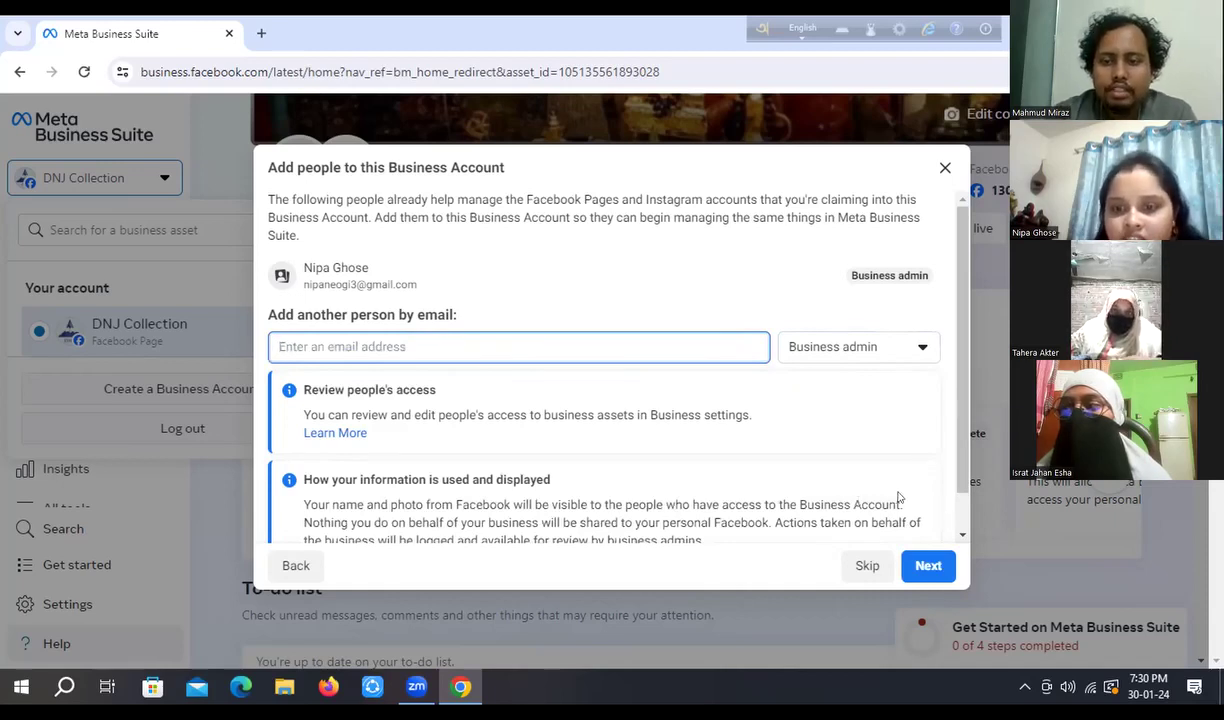
- Skip adding people and continue to the Review and confirm summary
{"action": "left_click", "coordinate": [930, 565]}
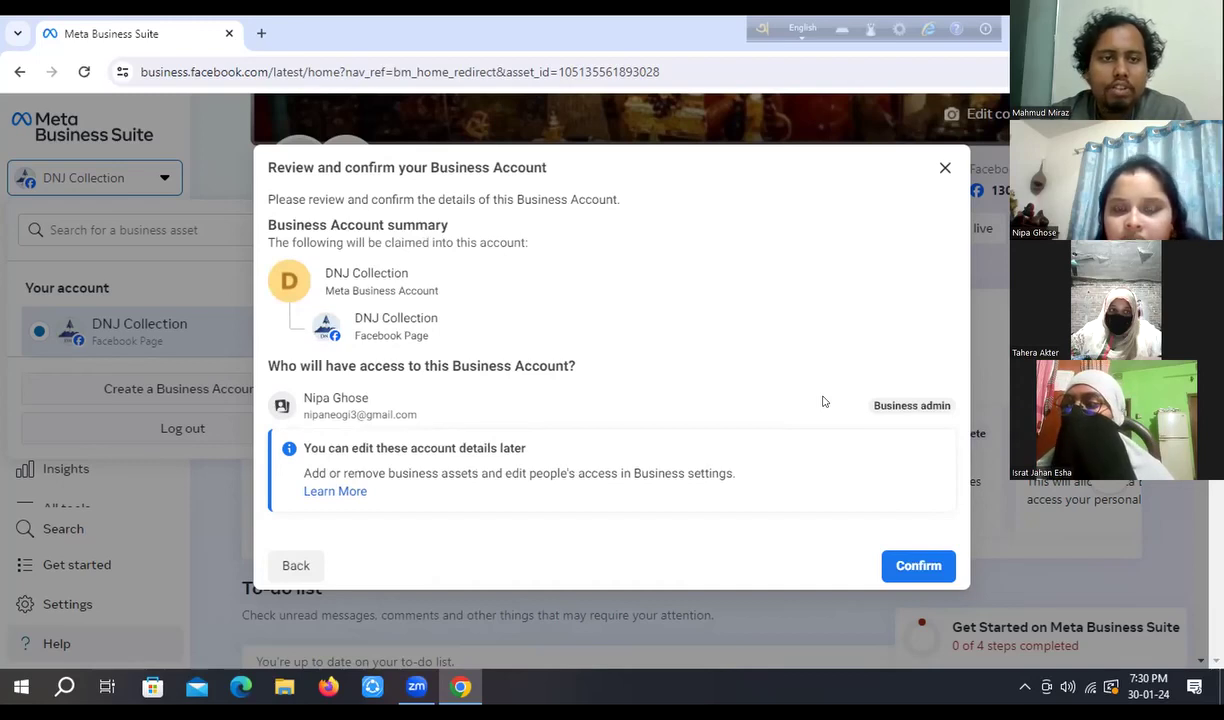
- Confirm the DNJ Collection Business Account with its Facebook Page claimed
{"action": "left_click", "coordinate": [914, 567]}
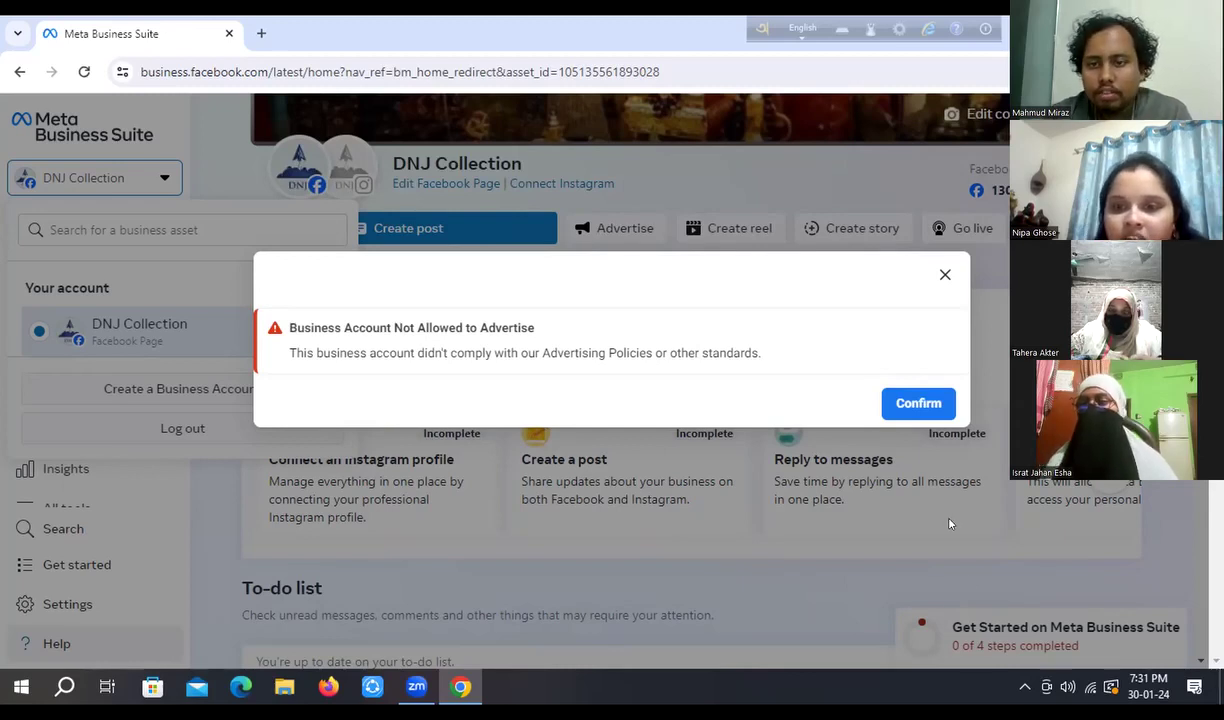
- Dismiss the Not Allowed to Advertise notice and view DNJ Collection's Business Account info with its ID
{"action": "left_click", "coordinate": [916, 401]}
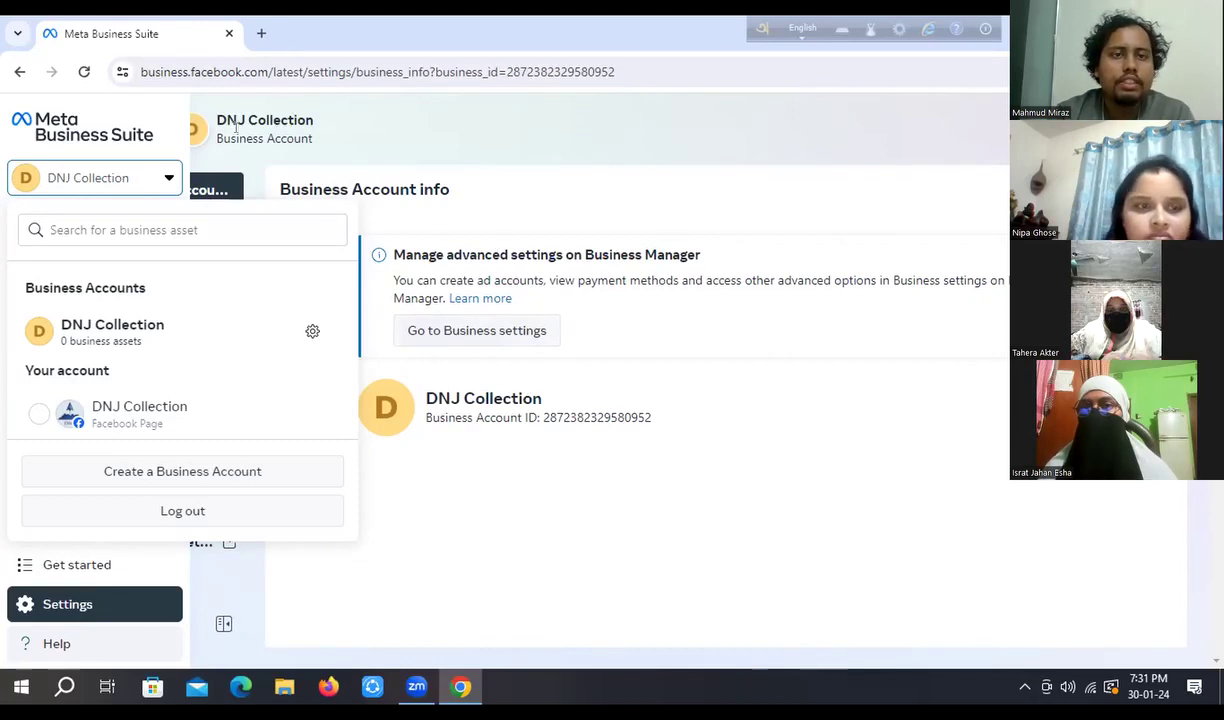
{"action": "left_click", "coordinate": [293, 97]}
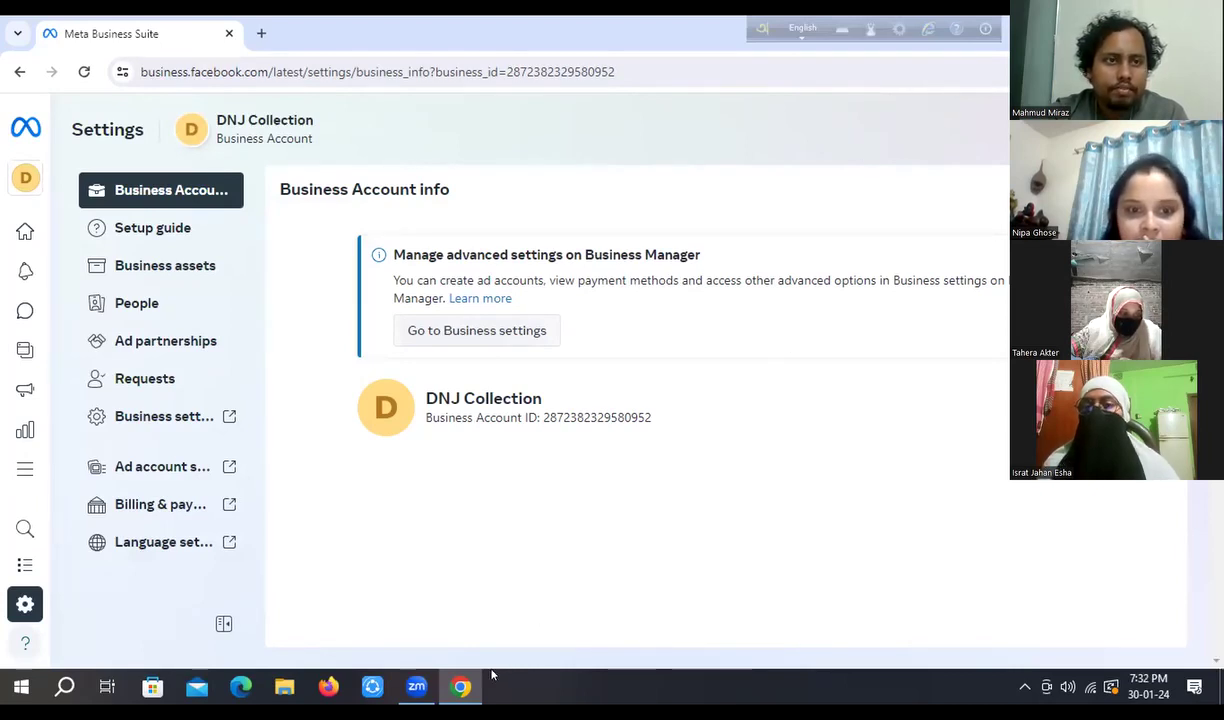
- Switch to the browser window showing the RankSpot account's Home page with 1.5K followers
{"action": "mouse_move", "coordinate": [455, 686]}
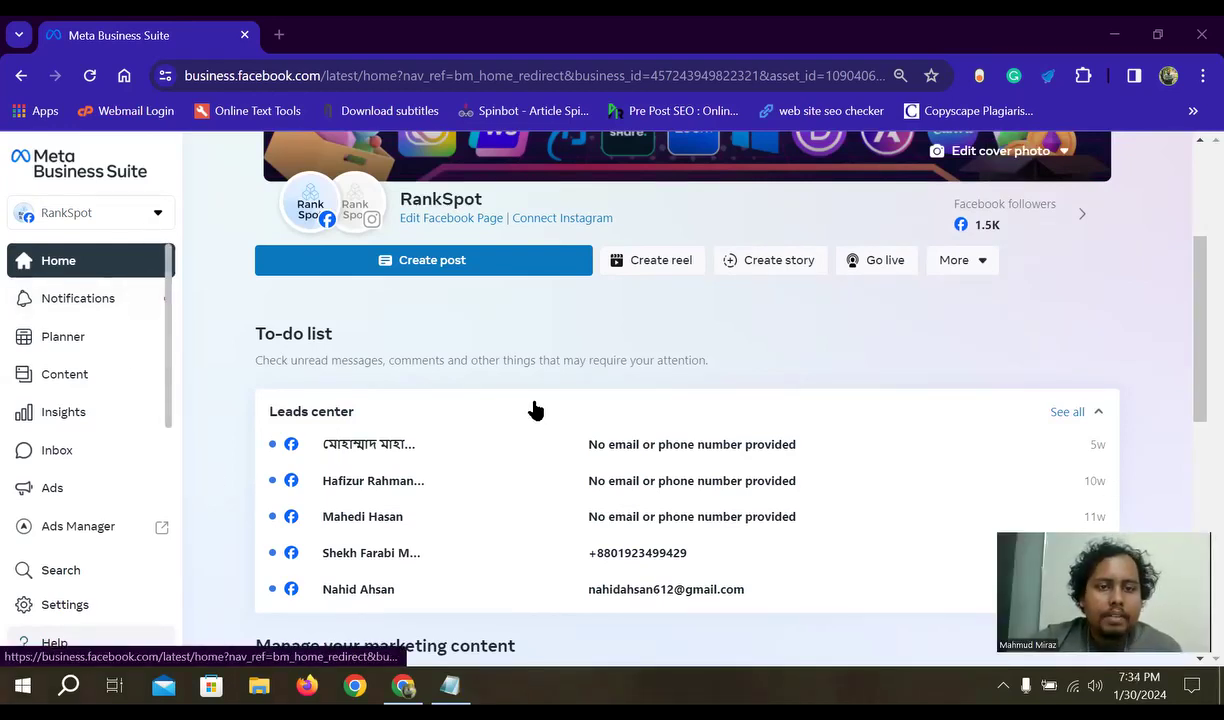
- Open the account switcher and scroll through its listed business accounts and pages
{"action": "scroll", "coordinate": [560, 450], "scroll_direction": "down", "scroll_amount": 1}
{"action": "scroll", "coordinate": [230, 270], "scroll_direction": "up", "scroll_amount": 4}
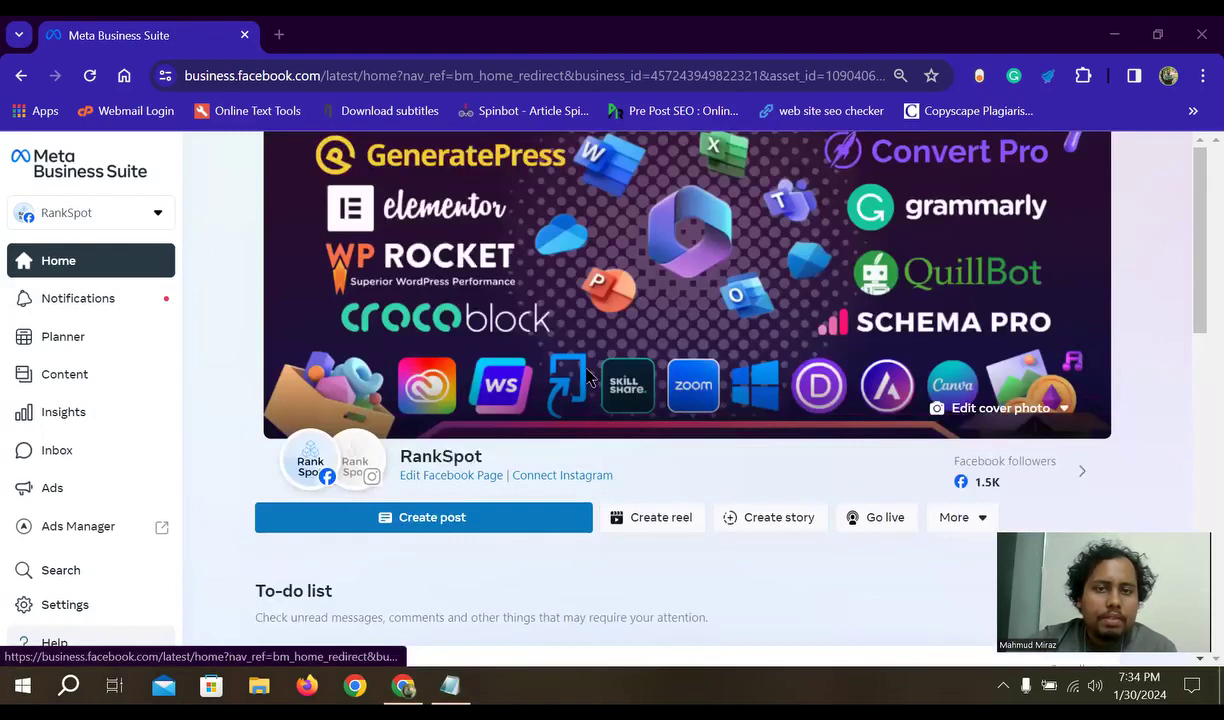
{"action": "scroll", "coordinate": [150, 225], "scroll_direction": "down", "scroll_amount": 3}
{"action": "left_click", "coordinate": [157, 216]}
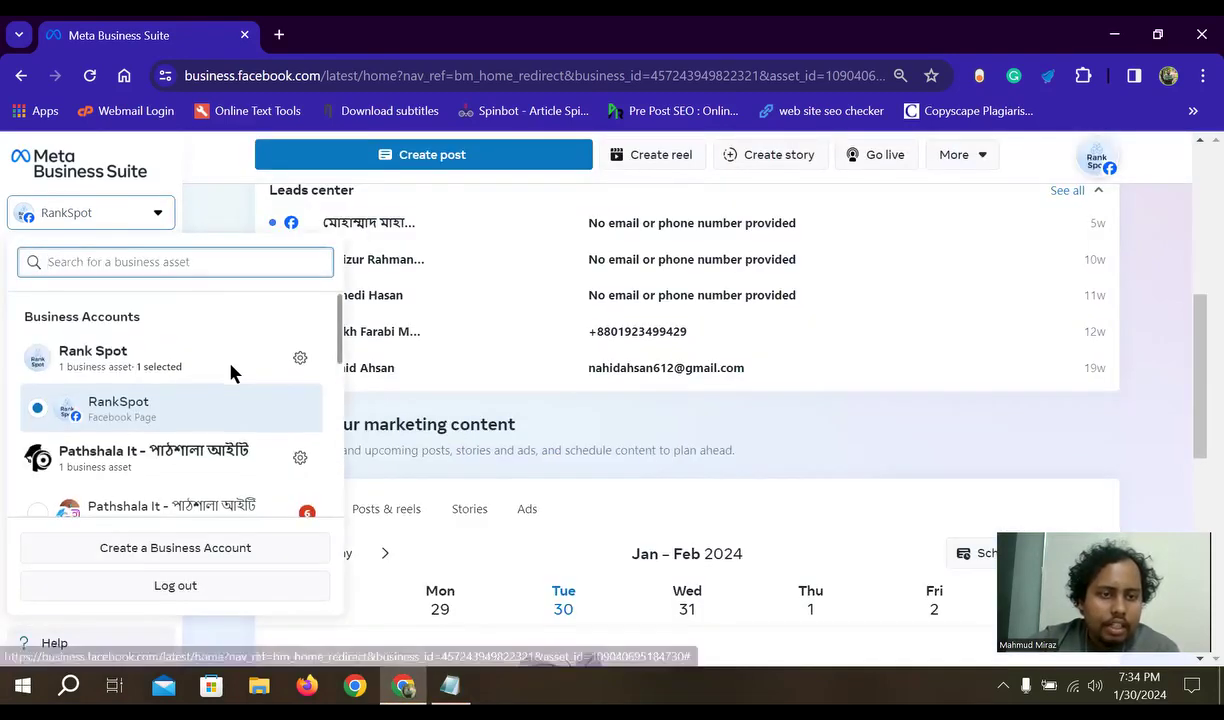
{"action": "scroll", "coordinate": [199, 395], "scroll_direction": "down", "scroll_amount": 3}
{"action": "scroll", "coordinate": [168, 393], "scroll_direction": "up", "scroll_amount": 4}
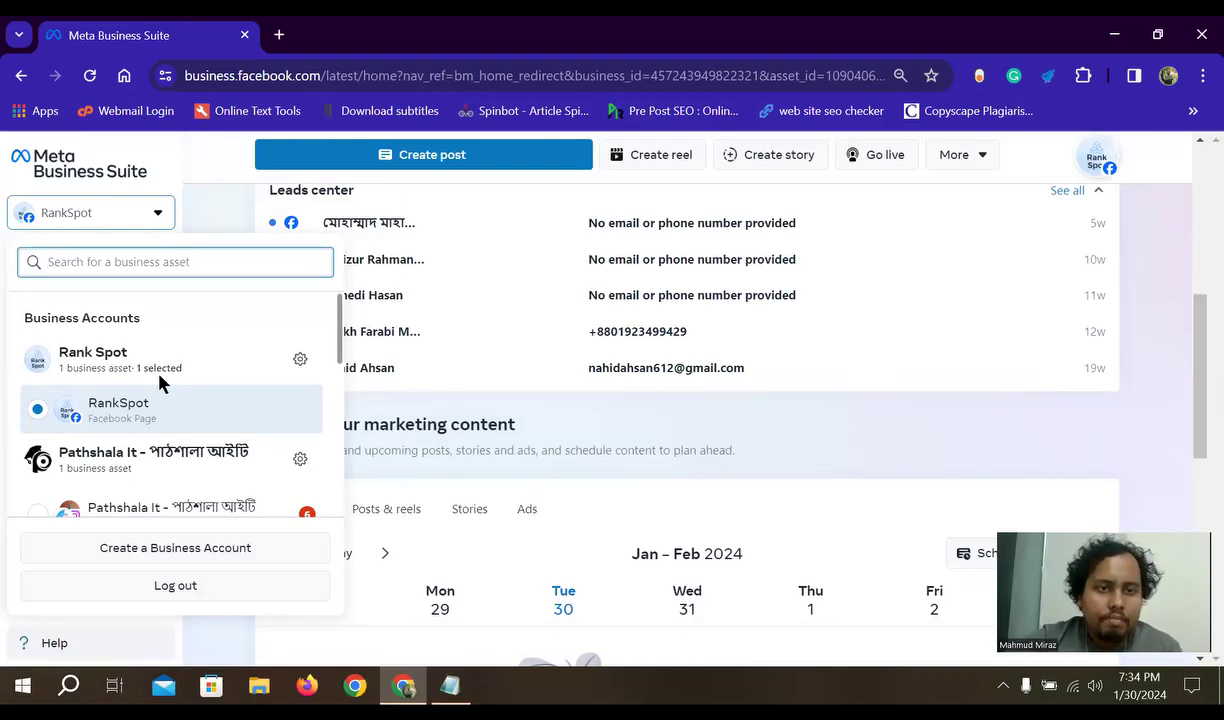
{"action": "scroll", "coordinate": [180, 355], "scroll_direction": "down", "scroll_amount": 1}
{"action": "scroll", "coordinate": [204, 416], "scroll_direction": "down", "scroll_amount": 1}
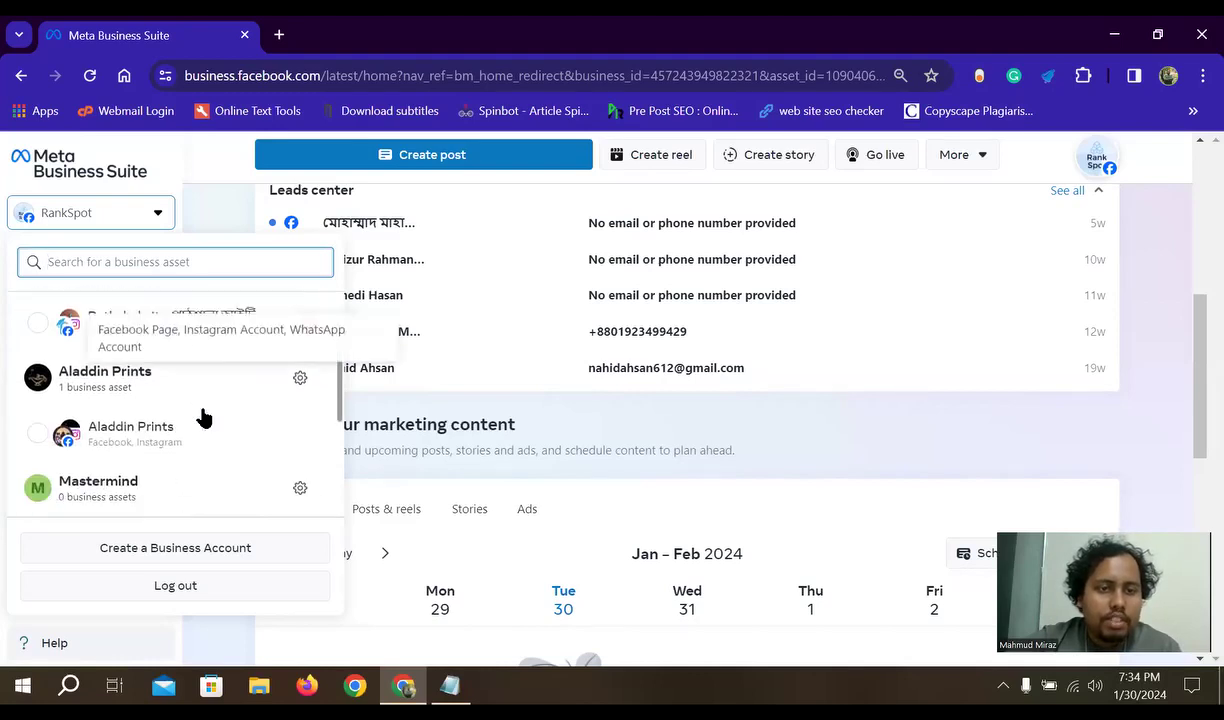
{"action": "scroll", "coordinate": [205, 434], "scroll_direction": "down", "scroll_amount": 1}
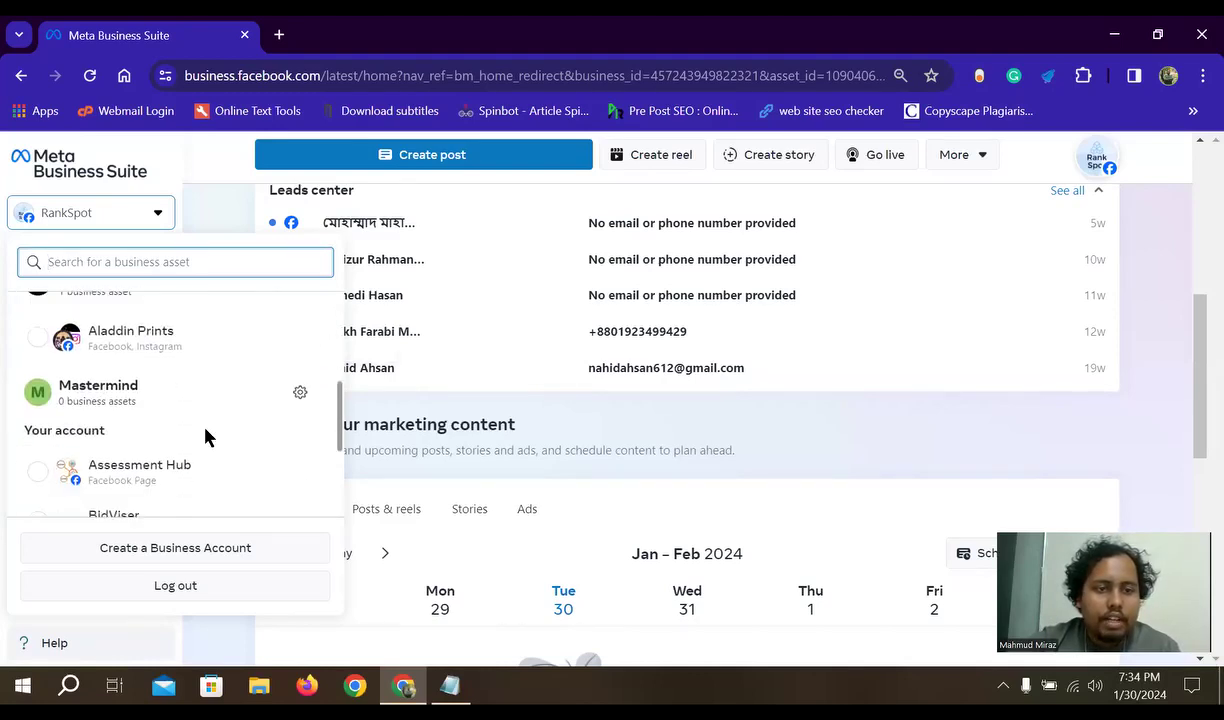
{"action": "scroll", "coordinate": [204, 433], "scroll_direction": "down", "scroll_amount": 2}
{"action": "scroll", "coordinate": [205, 423], "scroll_direction": "up", "scroll_amount": 5}
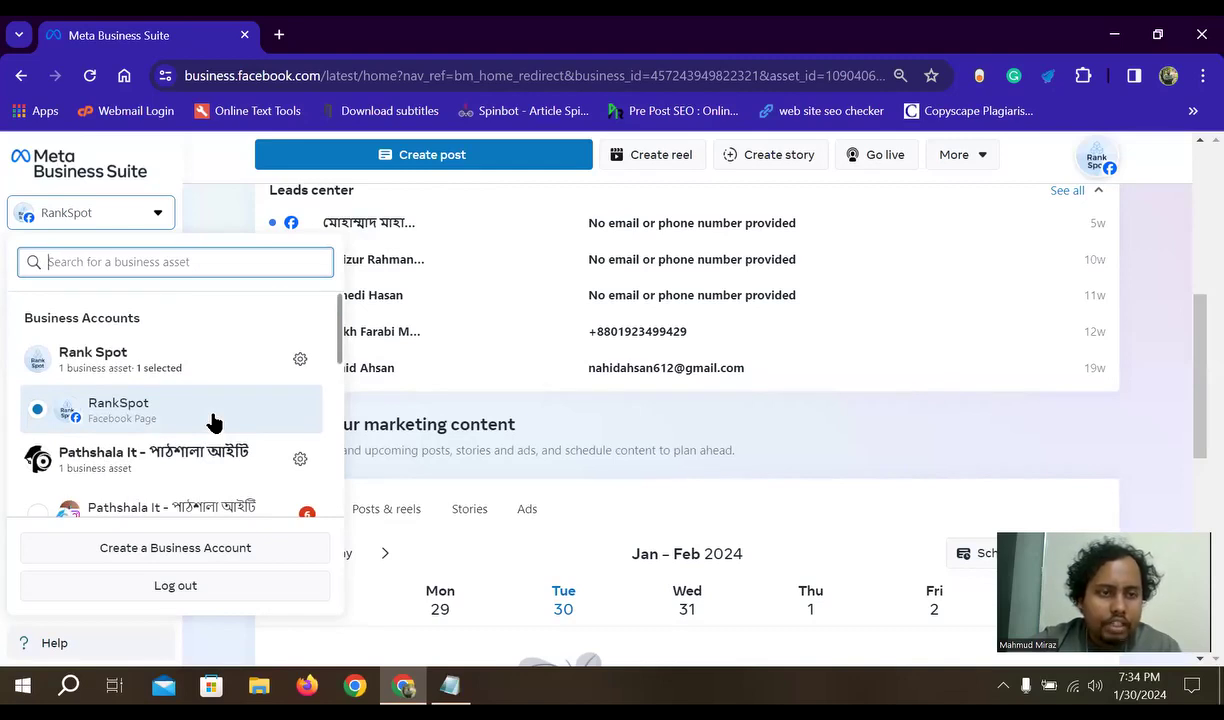
{"action": "scroll", "coordinate": [203, 359], "scroll_direction": "down", "scroll_amount": 1}
{"action": "scroll", "coordinate": [105, 358], "scroll_direction": "up", "scroll_amount": 2}
{"action": "scroll", "coordinate": [105, 364], "scroll_direction": "down", "scroll_amount": 1}
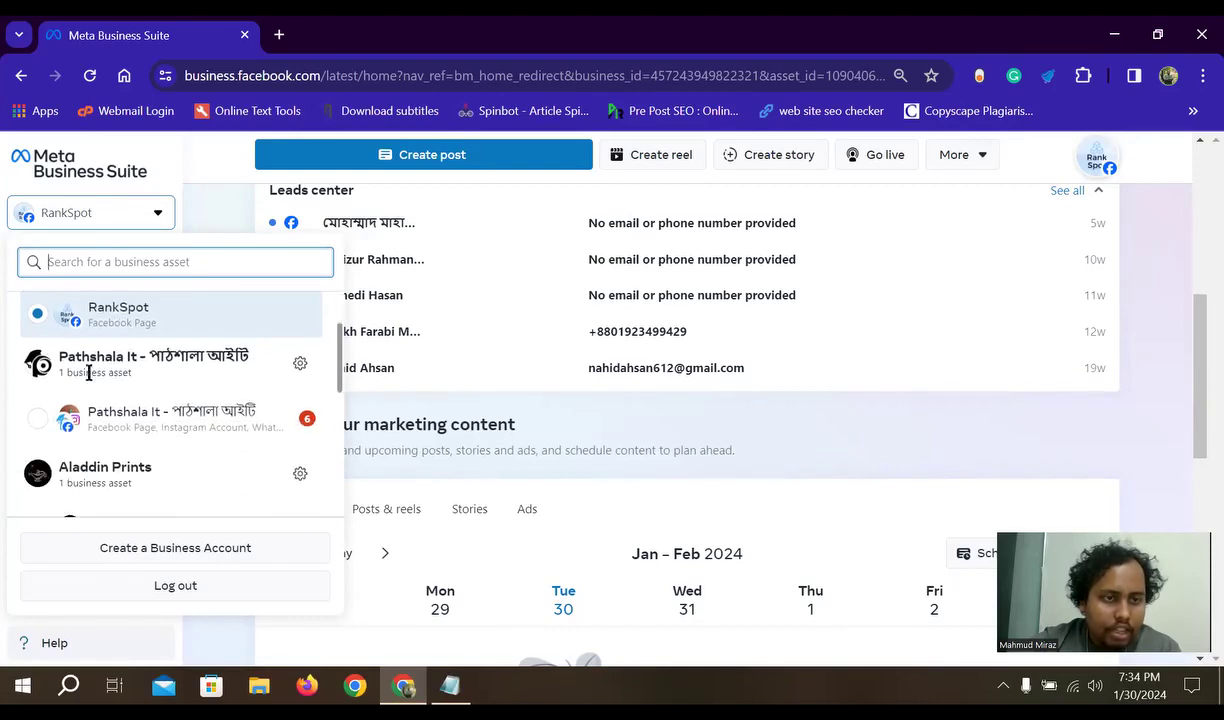
{"action": "scroll", "coordinate": [129, 367], "scroll_direction": "down", "scroll_amount": 1}
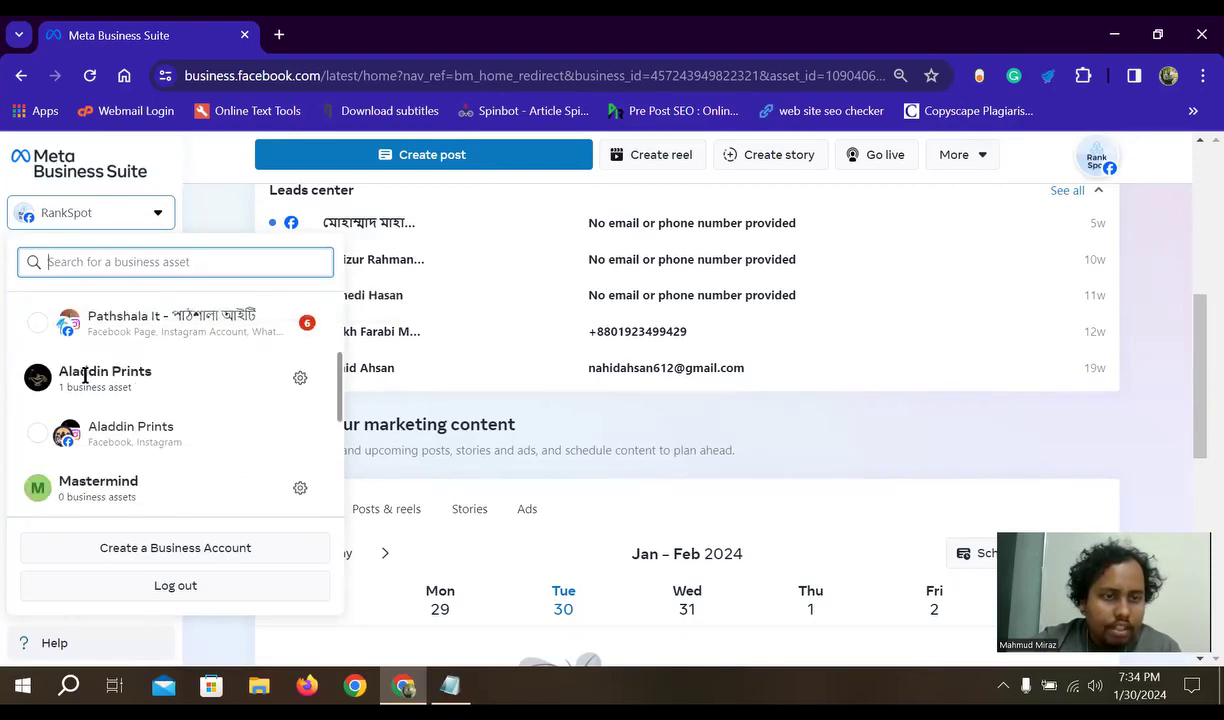
{"action": "scroll", "coordinate": [126, 379], "scroll_direction": "down", "scroll_amount": 1}
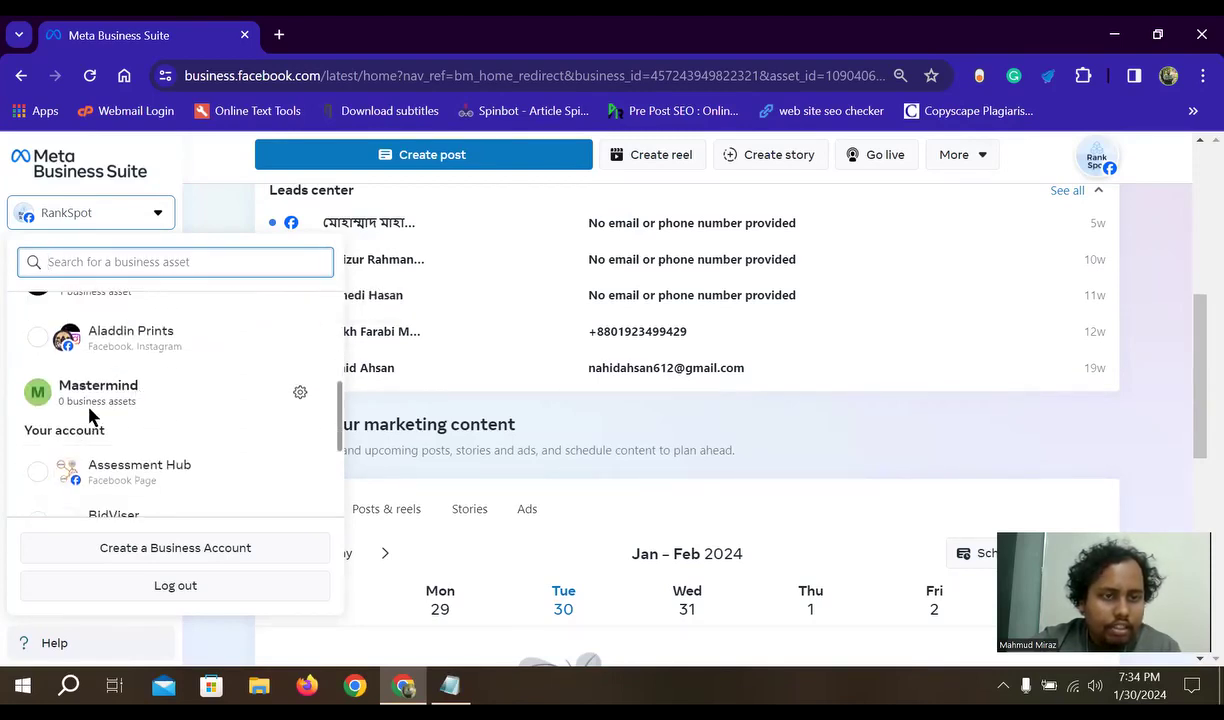
{"action": "scroll", "coordinate": [164, 409], "scroll_direction": "down", "scroll_amount": 1}
{"action": "scroll", "coordinate": [169, 404], "scroll_direction": "up", "scroll_amount": 1}
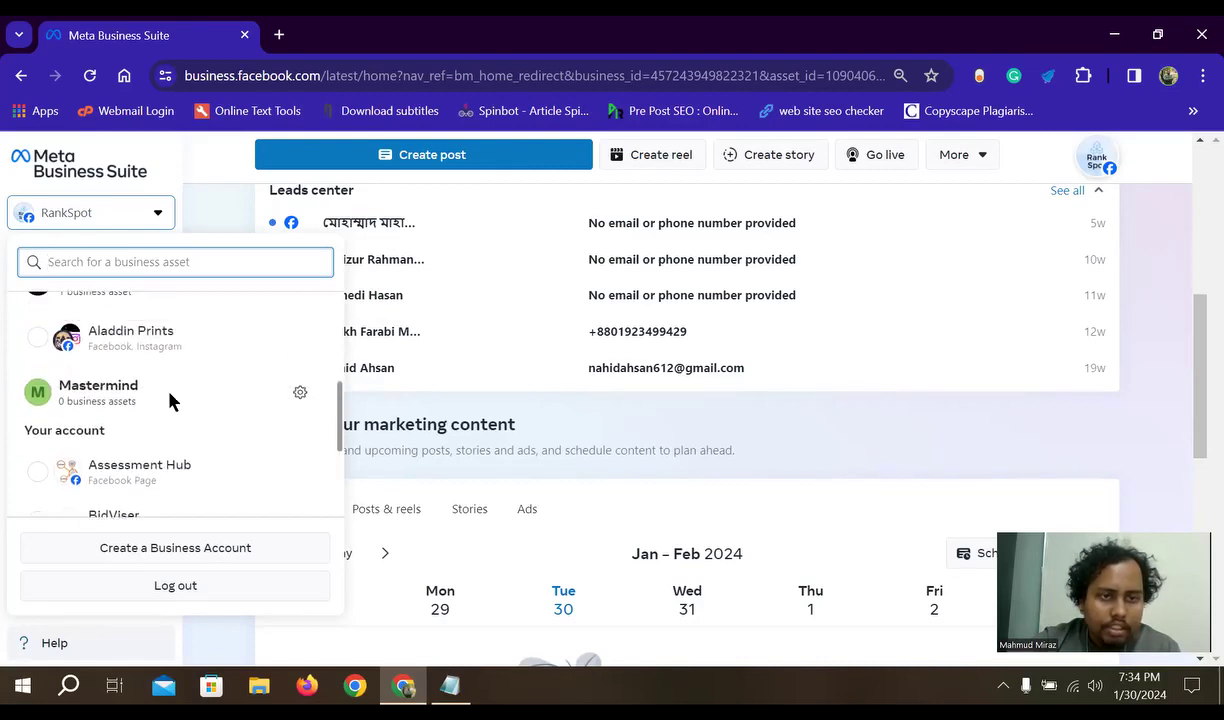
{"action": "scroll", "coordinate": [167, 402], "scroll_direction": "down", "scroll_amount": 1}
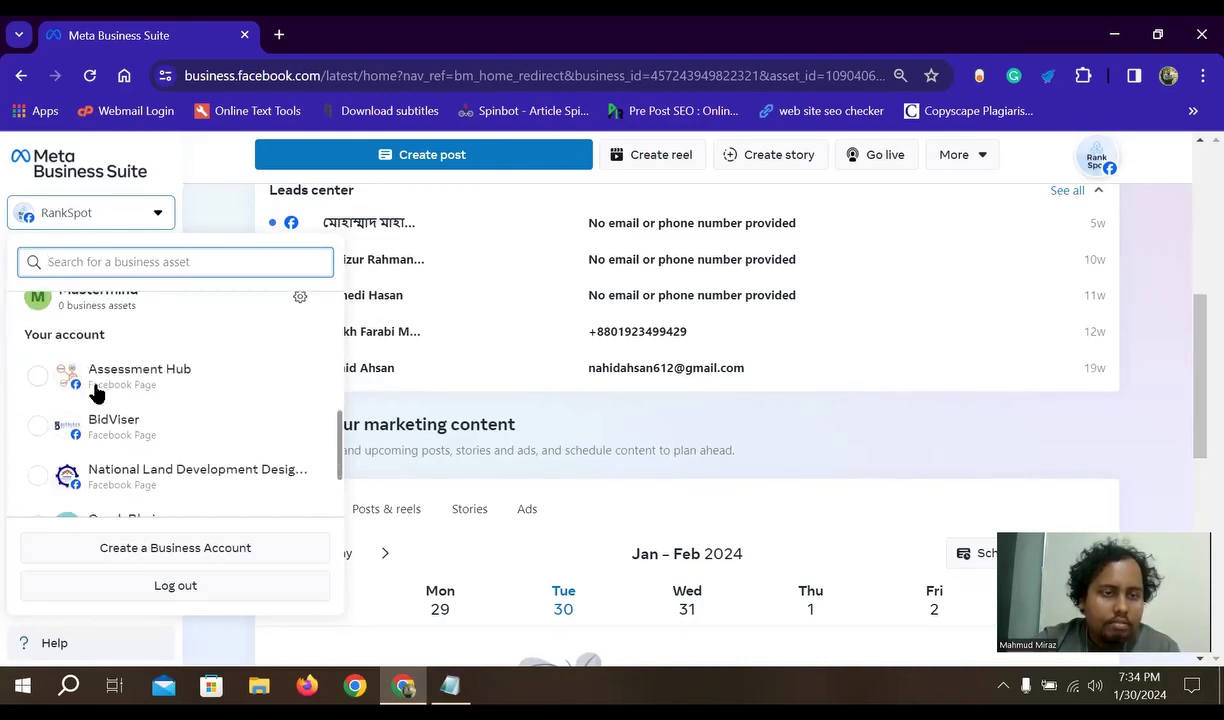
{"action": "scroll", "coordinate": [105, 415], "scroll_direction": "up", "scroll_amount": 3}
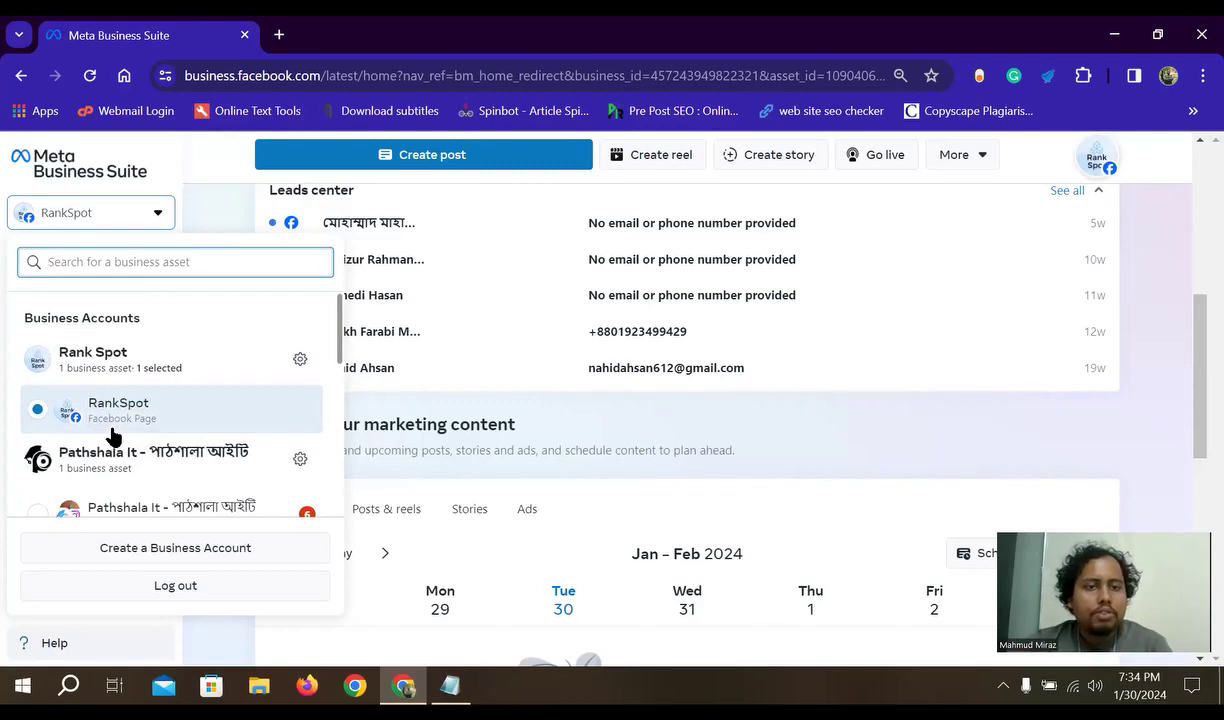
{"action": "scroll", "coordinate": [113, 430], "scroll_direction": "down", "scroll_amount": 1}
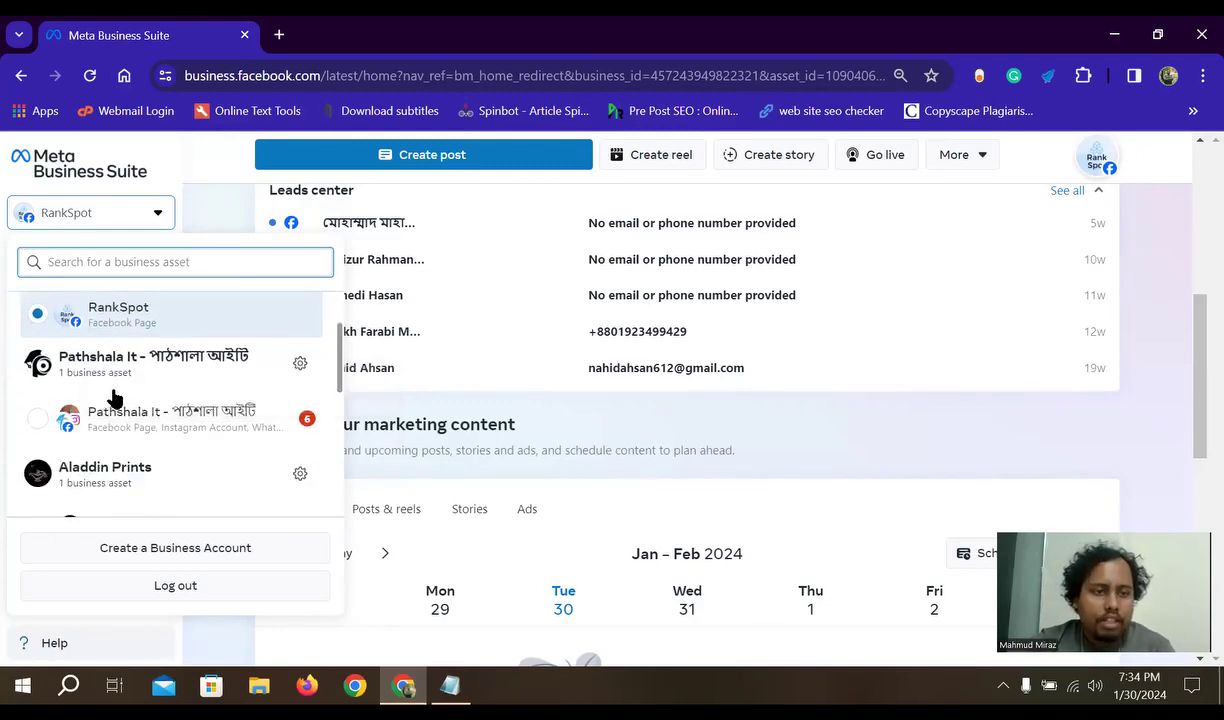
{"action": "scroll", "coordinate": [52, 412], "scroll_direction": "down", "scroll_amount": 1}
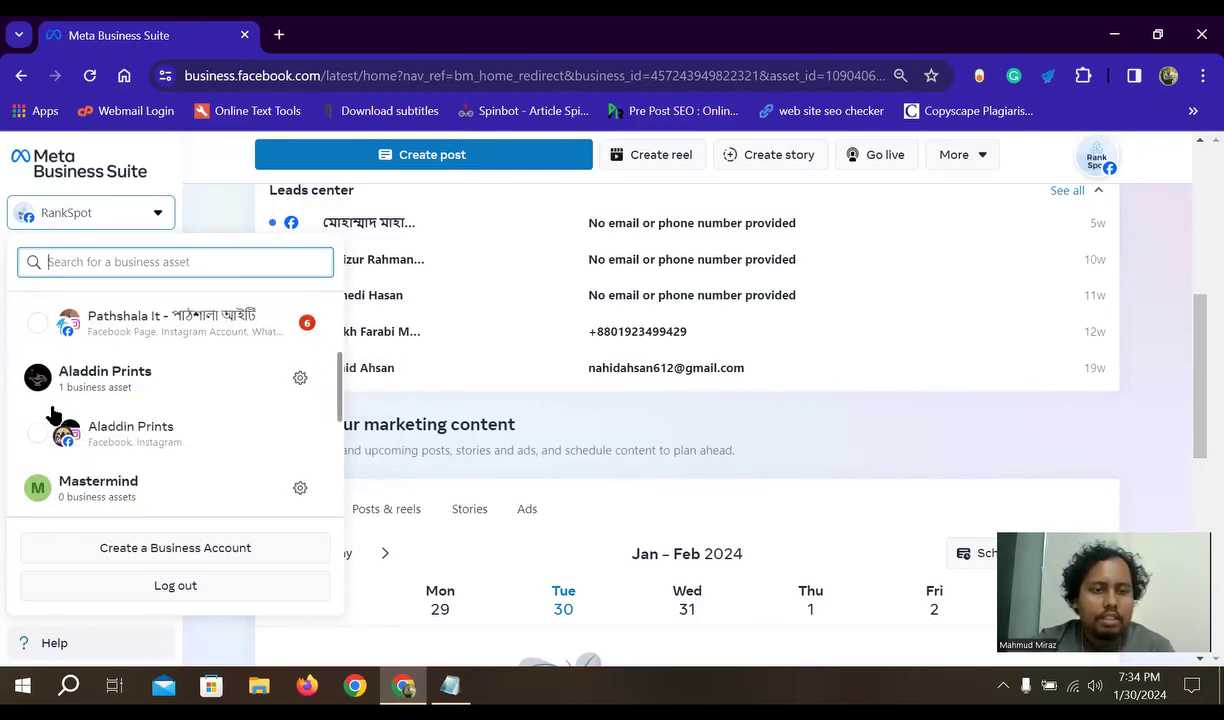
{"action": "scroll", "coordinate": [52, 412], "scroll_direction": "up", "scroll_amount": 1}
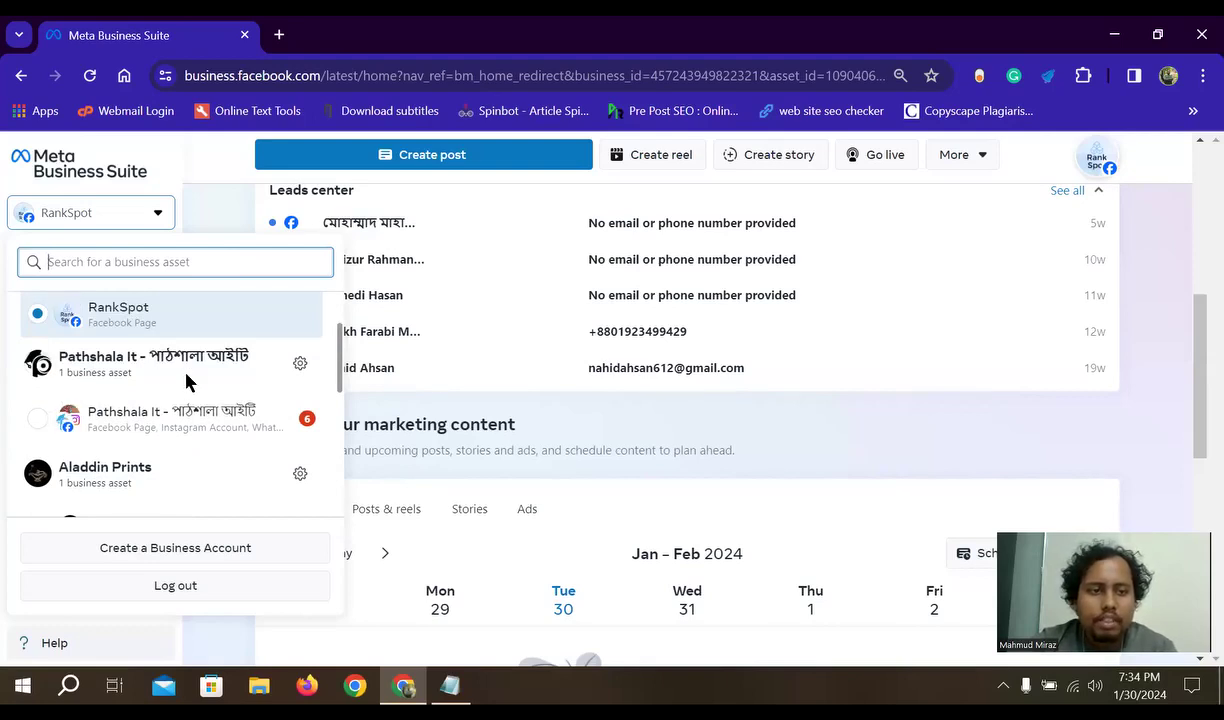
{"action": "scroll", "coordinate": [185, 379], "scroll_direction": "down", "scroll_amount": 2}
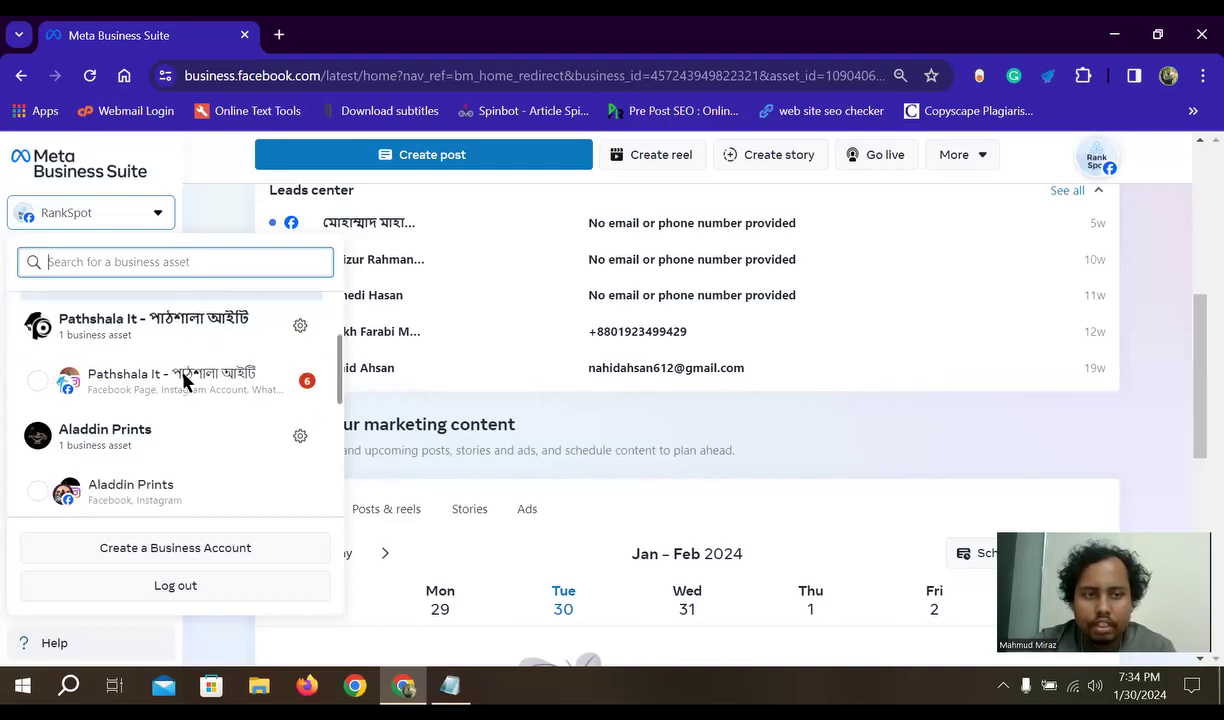
{"action": "scroll", "coordinate": [180, 372], "scroll_direction": "up", "scroll_amount": 2}
{"action": "scroll", "coordinate": [150, 420], "scroll_direction": "down", "scroll_amount": 2}
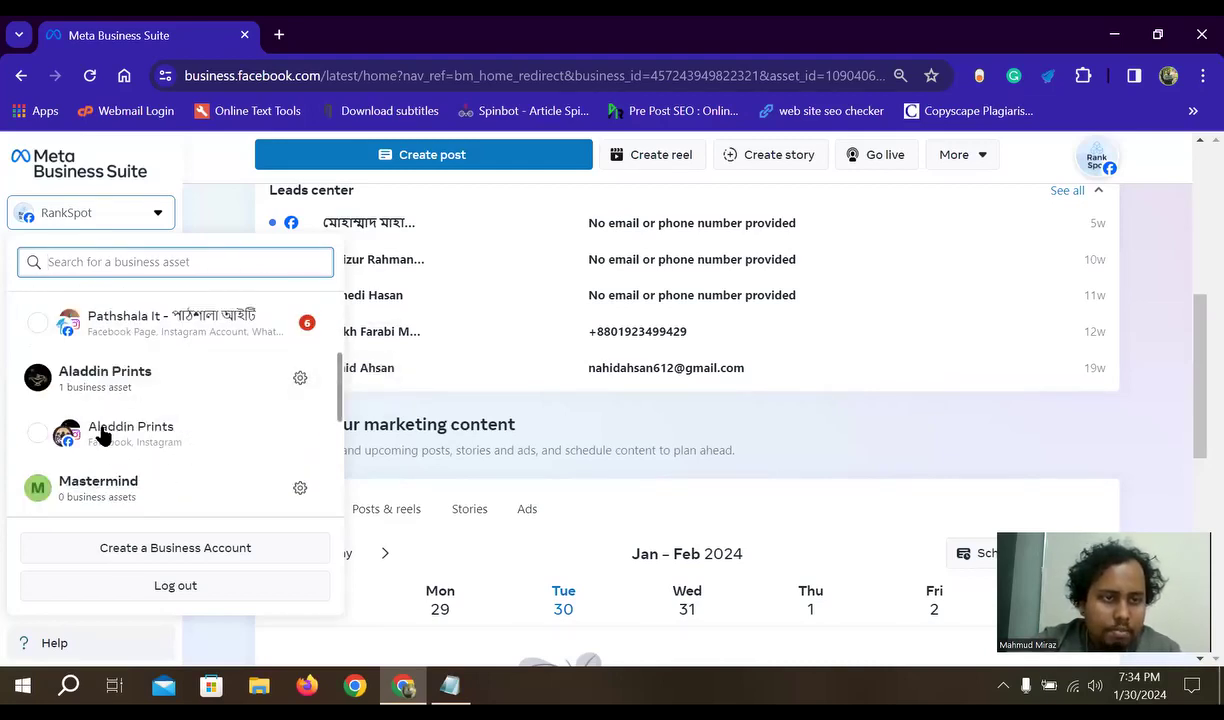
{"action": "scroll", "coordinate": [105, 425], "scroll_direction": "up", "scroll_amount": 1}
{"action": "scroll", "coordinate": [160, 400], "scroll_direction": "down", "scroll_amount": 2}
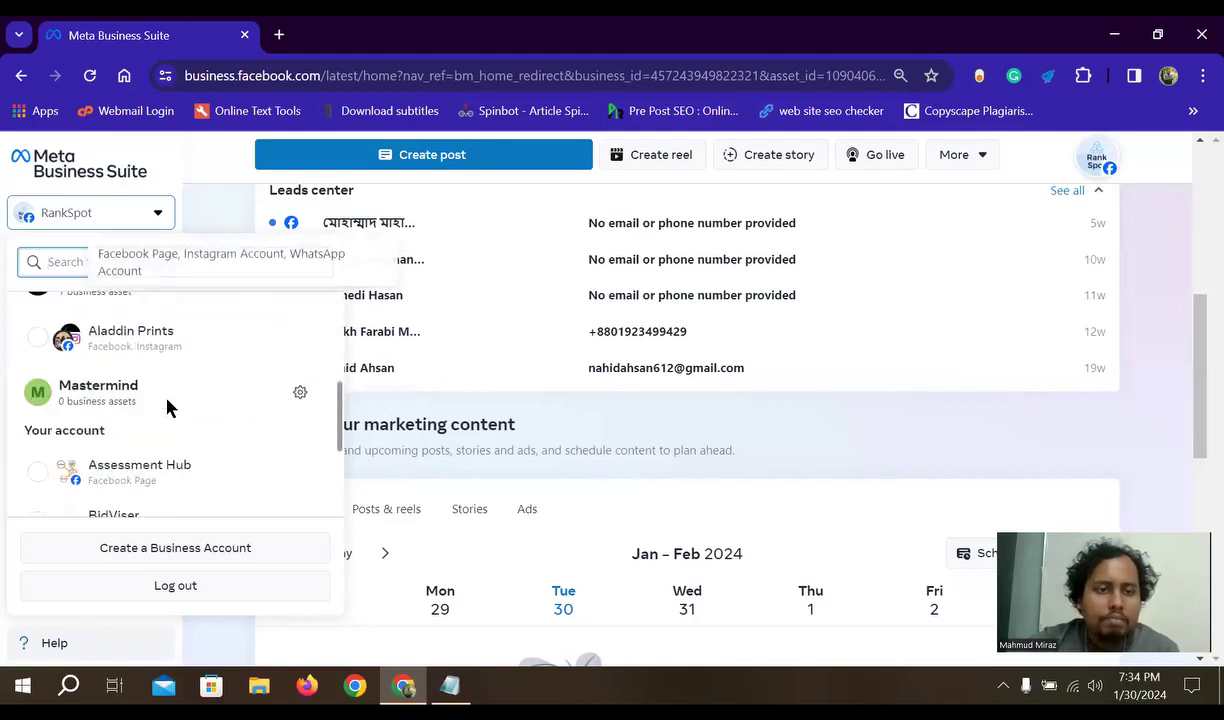
{"action": "scroll", "coordinate": [140, 420], "scroll_direction": "down", "scroll_amount": 1}
{"action": "scroll", "coordinate": [125, 430], "scroll_direction": "up", "scroll_amount": 3}
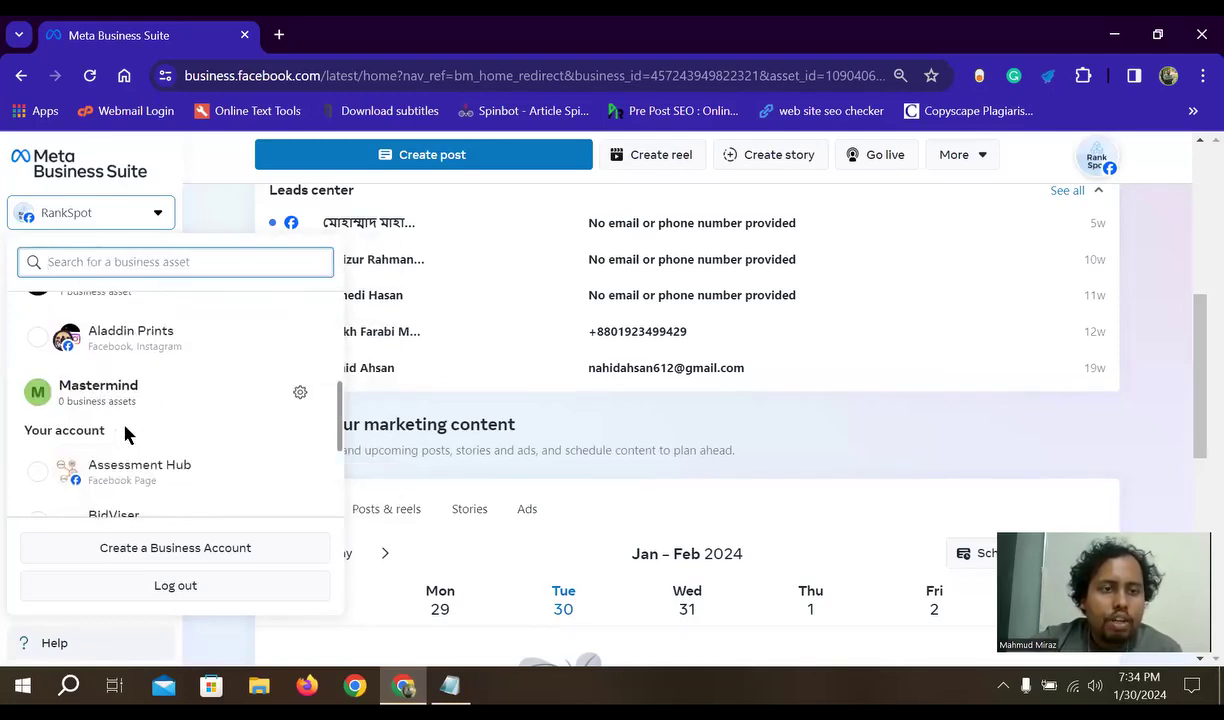
{"action": "scroll", "coordinate": [137, 420], "scroll_direction": "down", "scroll_amount": 5}
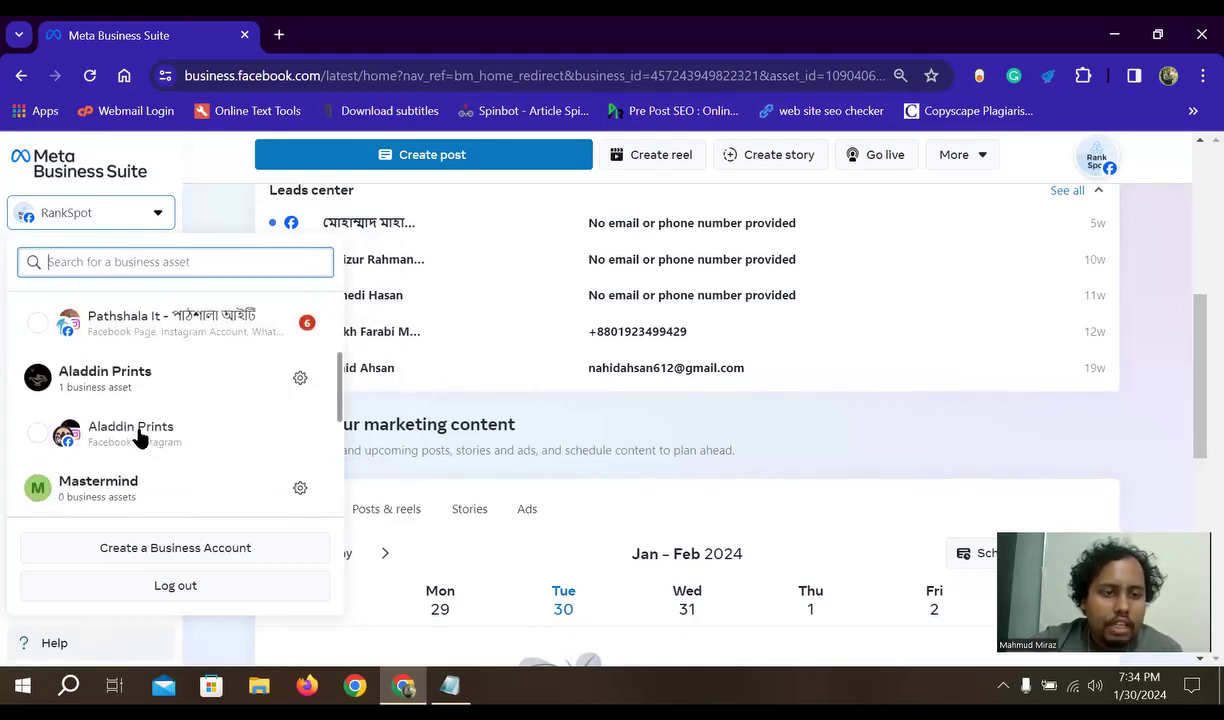
{"action": "scroll", "coordinate": [120, 430], "scroll_direction": "up", "scroll_amount": 3}
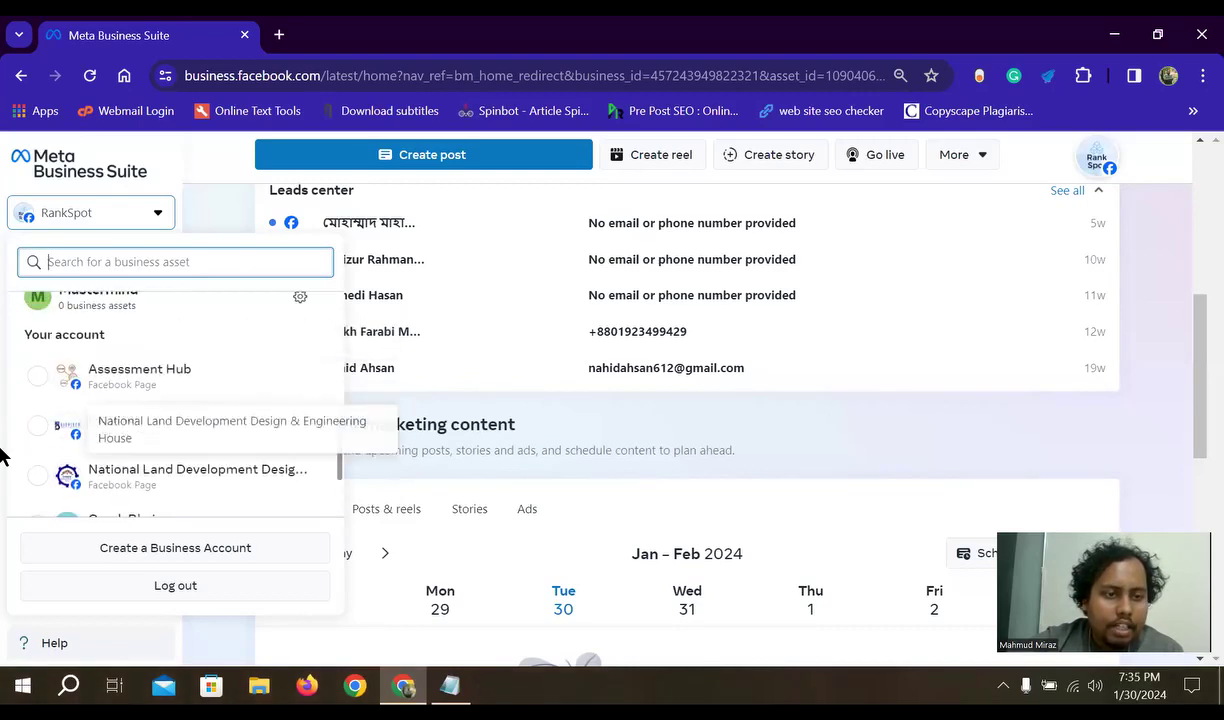
- Highlight the 'Your account' heading, then close the switcher, staying on the RankSpot home page
{"action": "left_click_drag", "start_coordinate": [107, 436], "coordinate": [8, 437]}
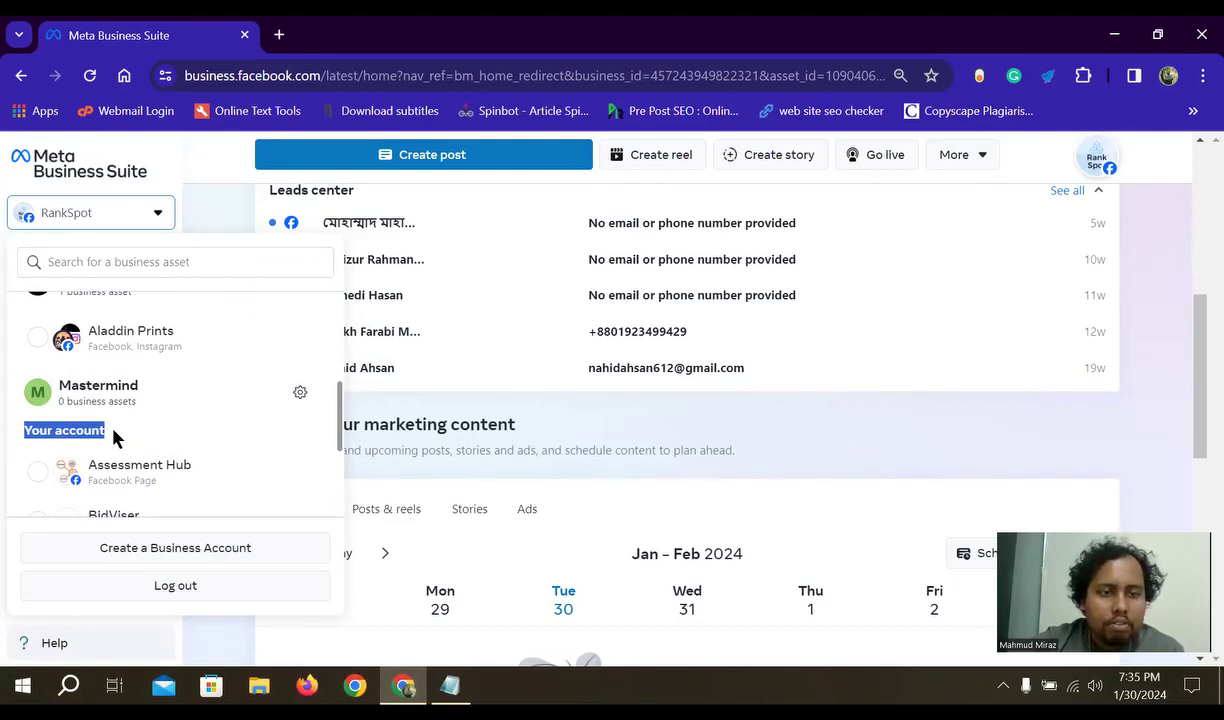
{"action": "left_click", "coordinate": [869, 429]}
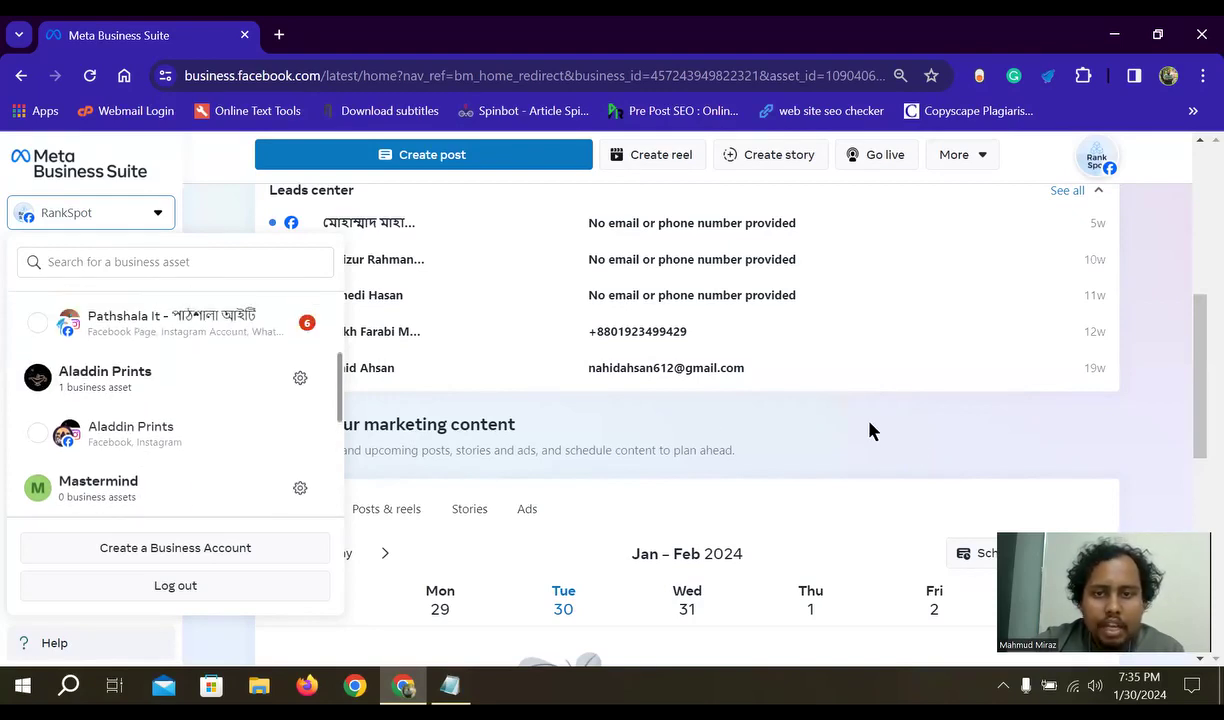
{"action": "scroll", "coordinate": [100, 420], "scroll_direction": "down", "scroll_amount": 2}
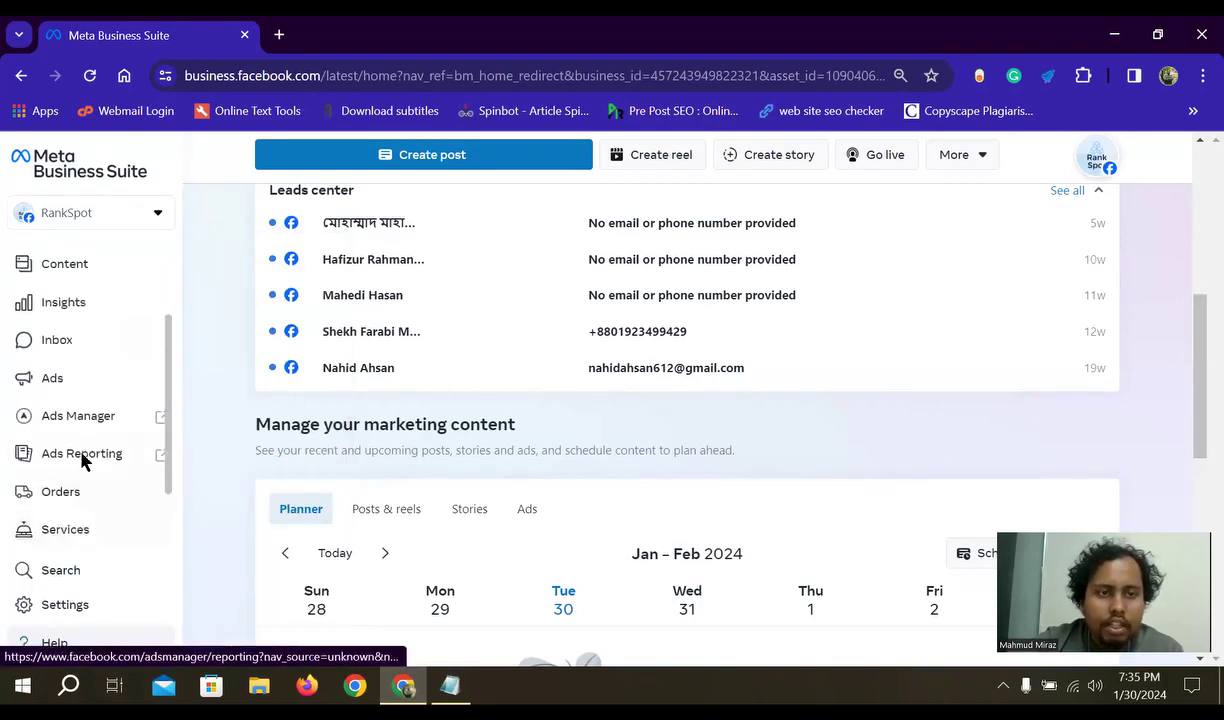
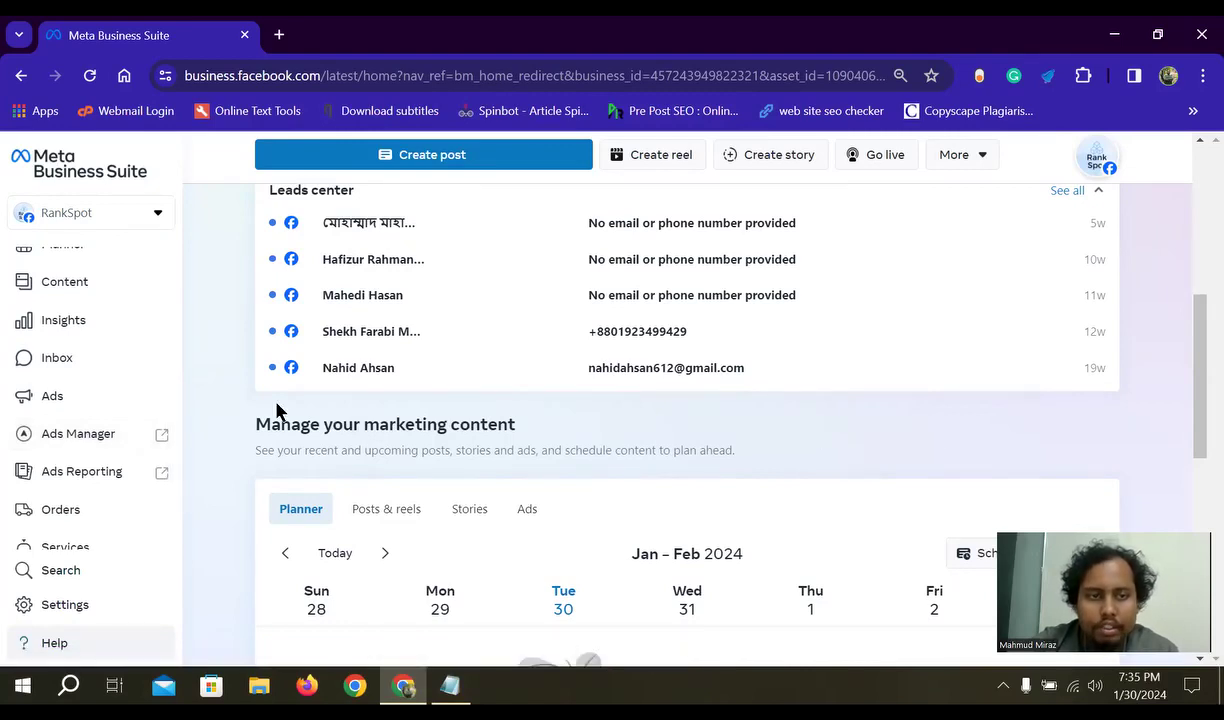
- Open the RankSpot account dropdown and scroll through the list of business accounts and pages
{"action": "scroll", "coordinate": [144, 300], "scroll_direction": "up", "scroll_amount": 2}
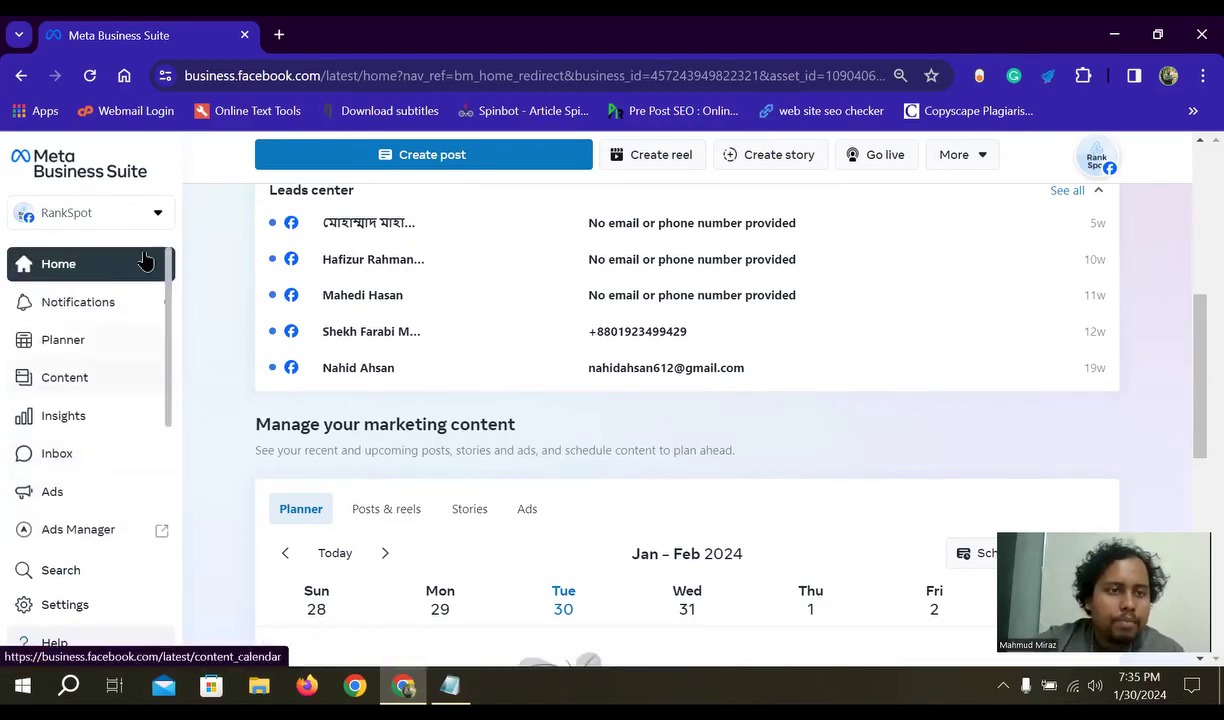
{"action": "left_click", "coordinate": [152, 215]}
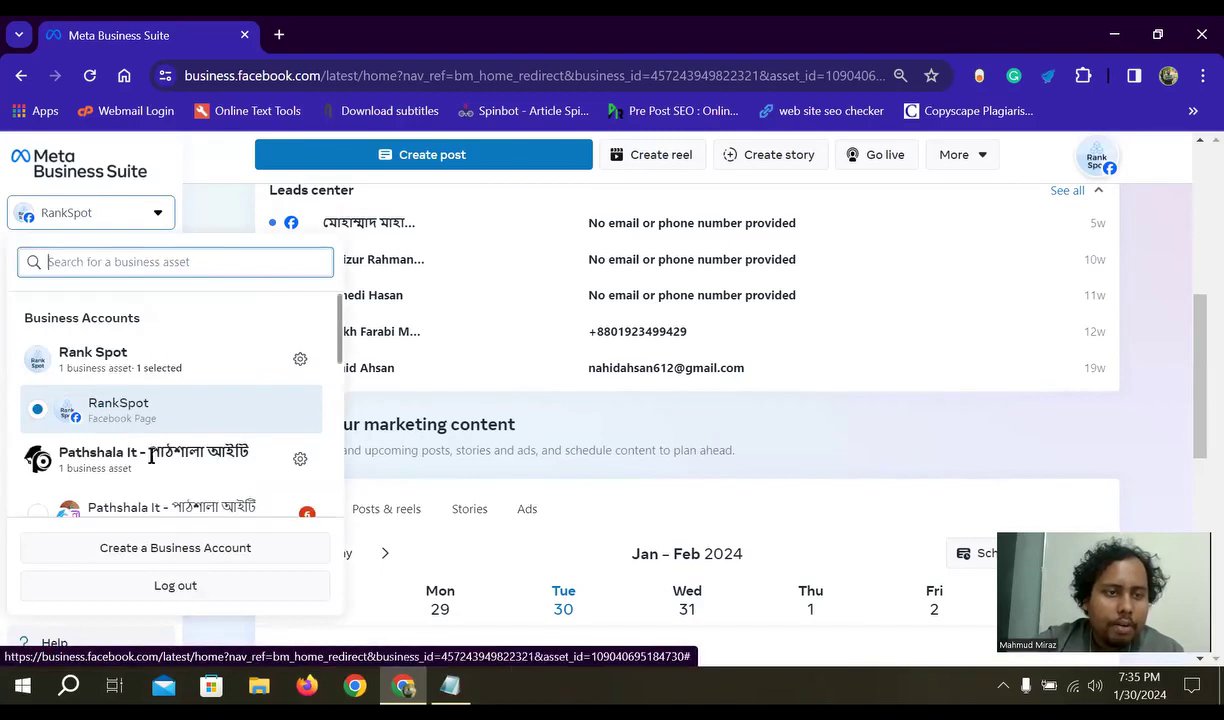
{"action": "scroll", "coordinate": [151, 456], "scroll_direction": "down", "scroll_amount": 5}
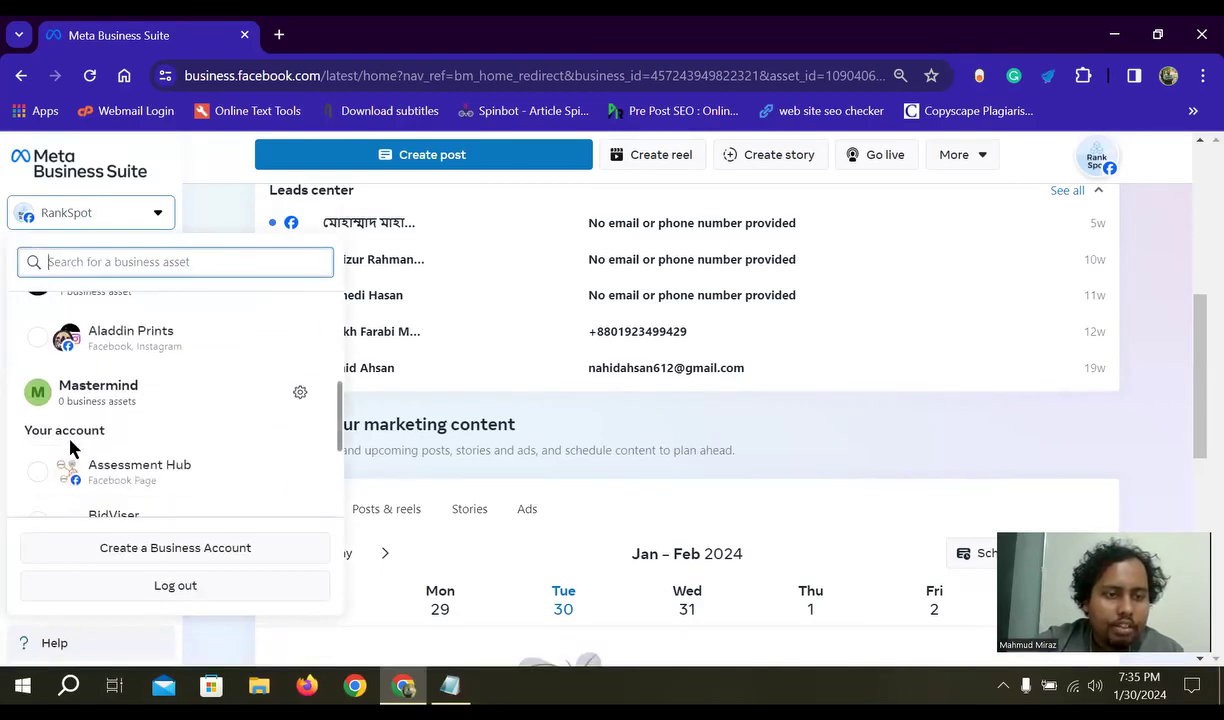
{"action": "scroll", "coordinate": [70, 448], "scroll_direction": "down", "scroll_amount": 1}
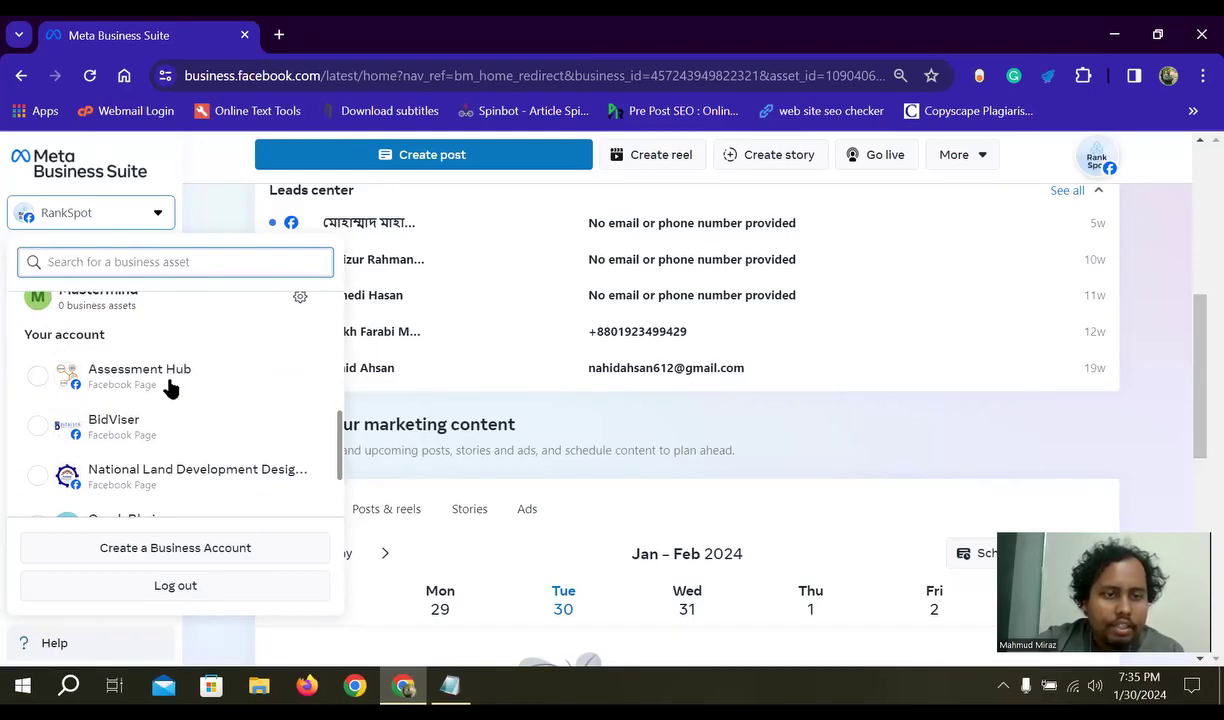
{"action": "scroll", "coordinate": [140, 415], "scroll_direction": "down", "scroll_amount": 1}
{"action": "scroll", "coordinate": [156, 369], "scroll_direction": "up", "scroll_amount": 1}
{"action": "scroll", "coordinate": [156, 426], "scroll_direction": "down", "scroll_amount": 1}
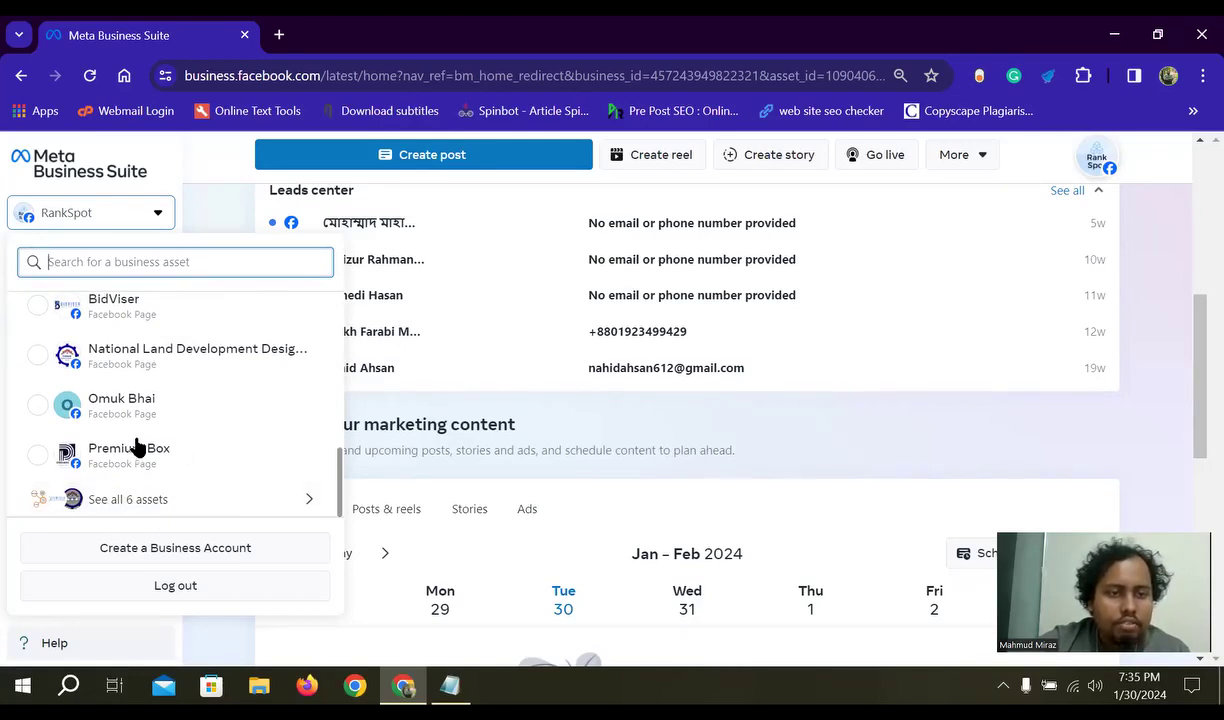
{"action": "scroll", "coordinate": [138, 447], "scroll_direction": "up", "scroll_amount": 5}
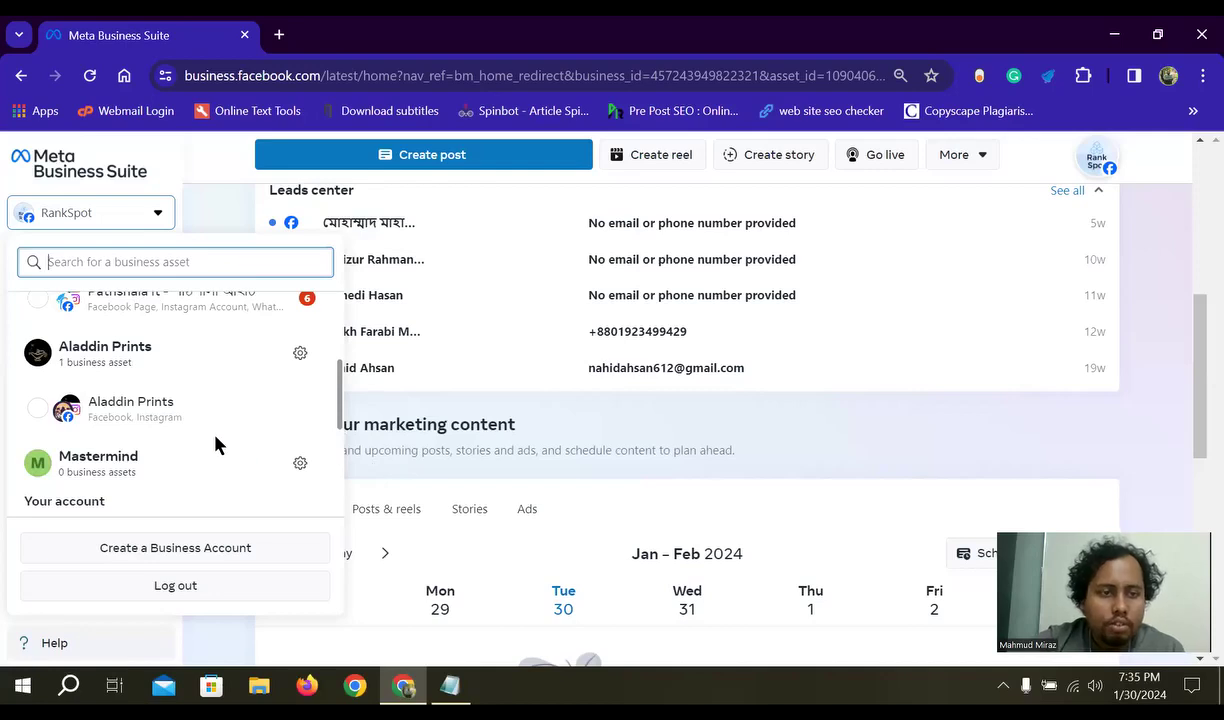
{"action": "scroll", "coordinate": [205, 435], "scroll_direction": "up", "scroll_amount": 1}
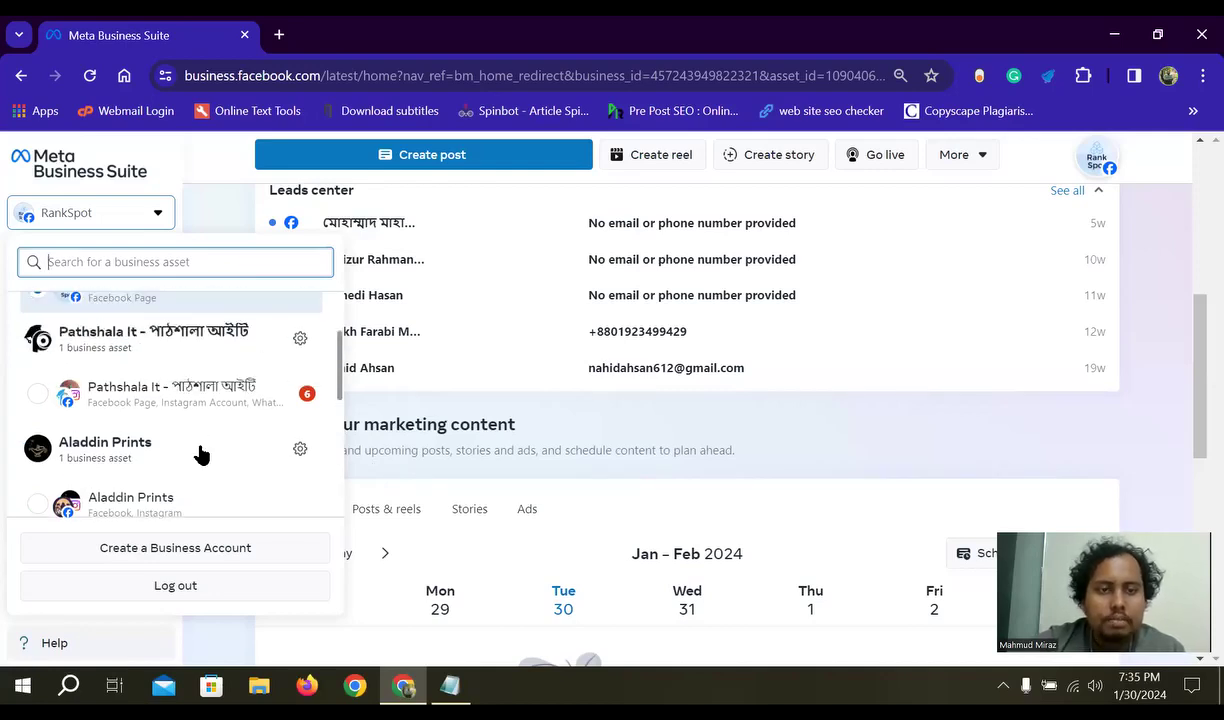
{"action": "scroll", "coordinate": [200, 455], "scroll_direction": "up", "scroll_amount": 1}
{"action": "scroll", "coordinate": [145, 412], "scroll_direction": "up", "scroll_amount": 1}
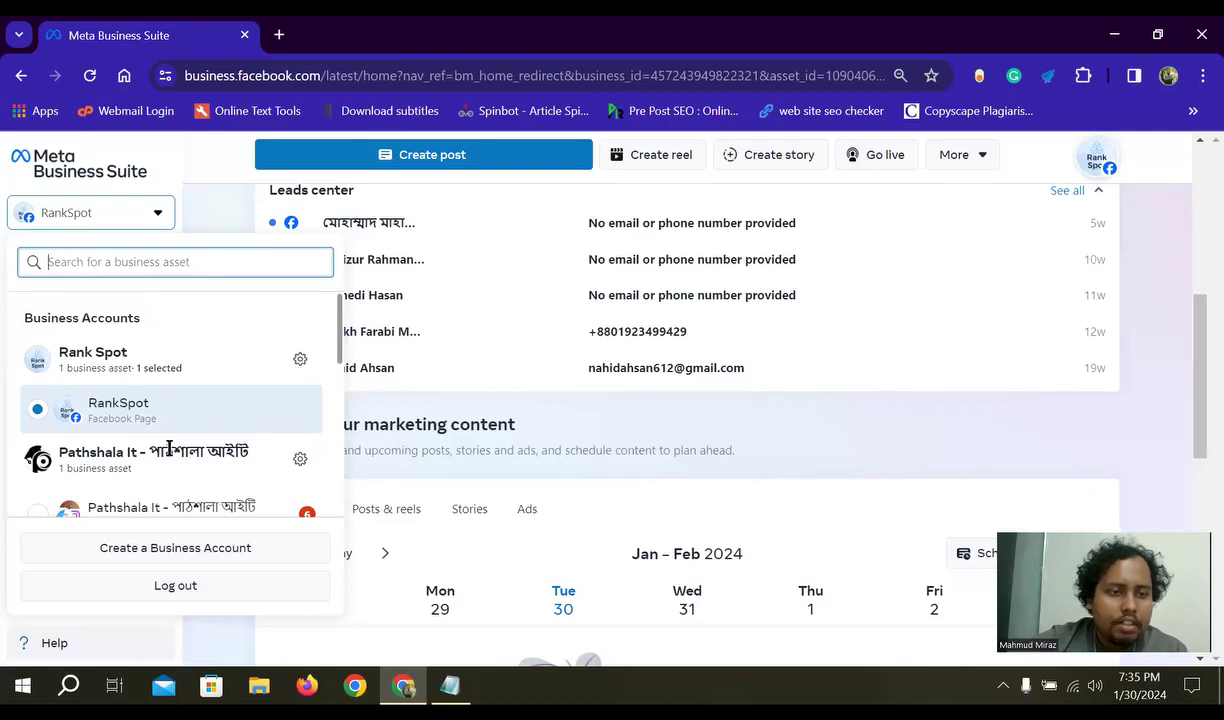
{"action": "scroll", "coordinate": [132, 425], "scroll_direction": "down", "scroll_amount": 1}
{"action": "scroll", "coordinate": [137, 415], "scroll_direction": "up", "scroll_amount": 1}
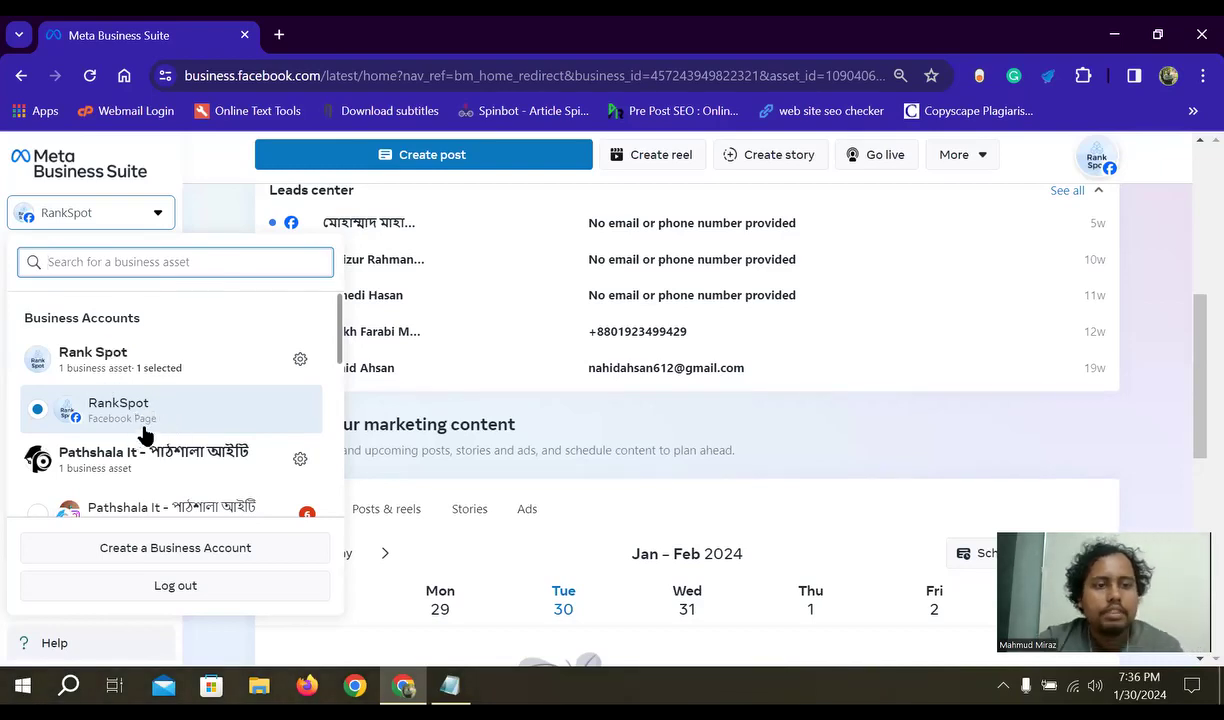
{"action": "scroll", "coordinate": [148, 431], "scroll_direction": "down", "scroll_amount": 2}
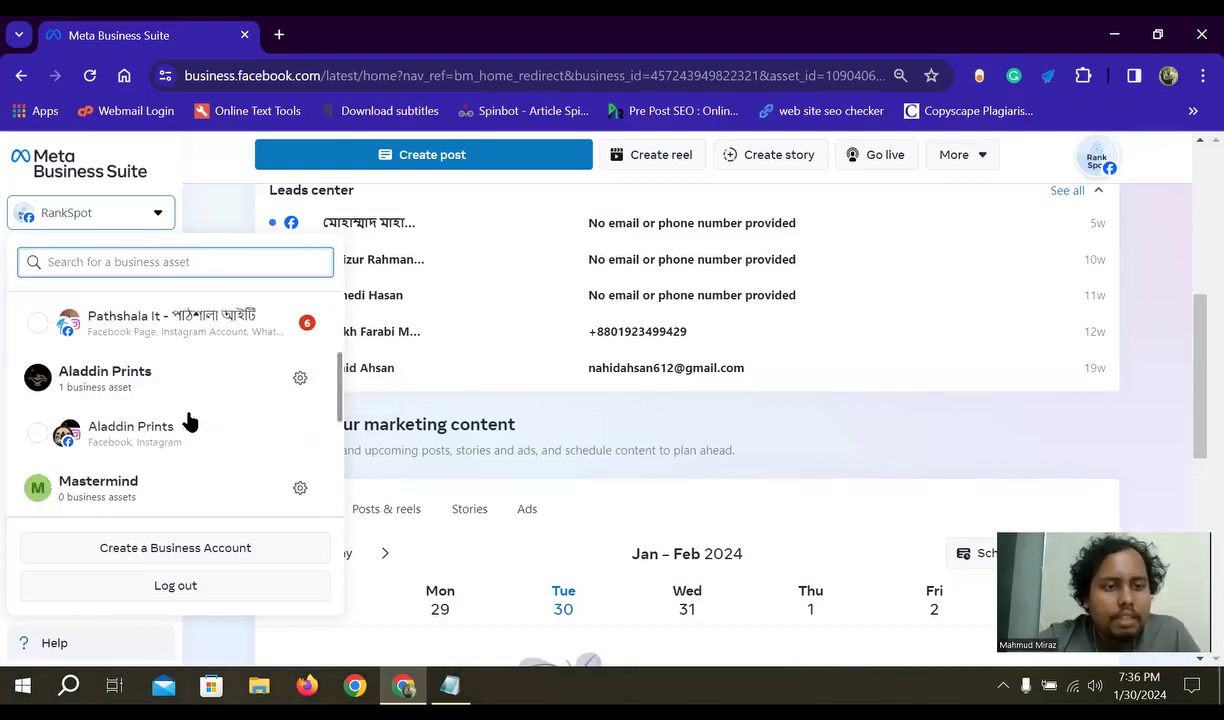
{"action": "scroll", "coordinate": [190, 415], "scroll_direction": "down", "scroll_amount": 1}
{"action": "scroll", "coordinate": [212, 415], "scroll_direction": "up", "scroll_amount": 2}
{"action": "scroll", "coordinate": [212, 415], "scroll_direction": "up", "scroll_amount": 1}
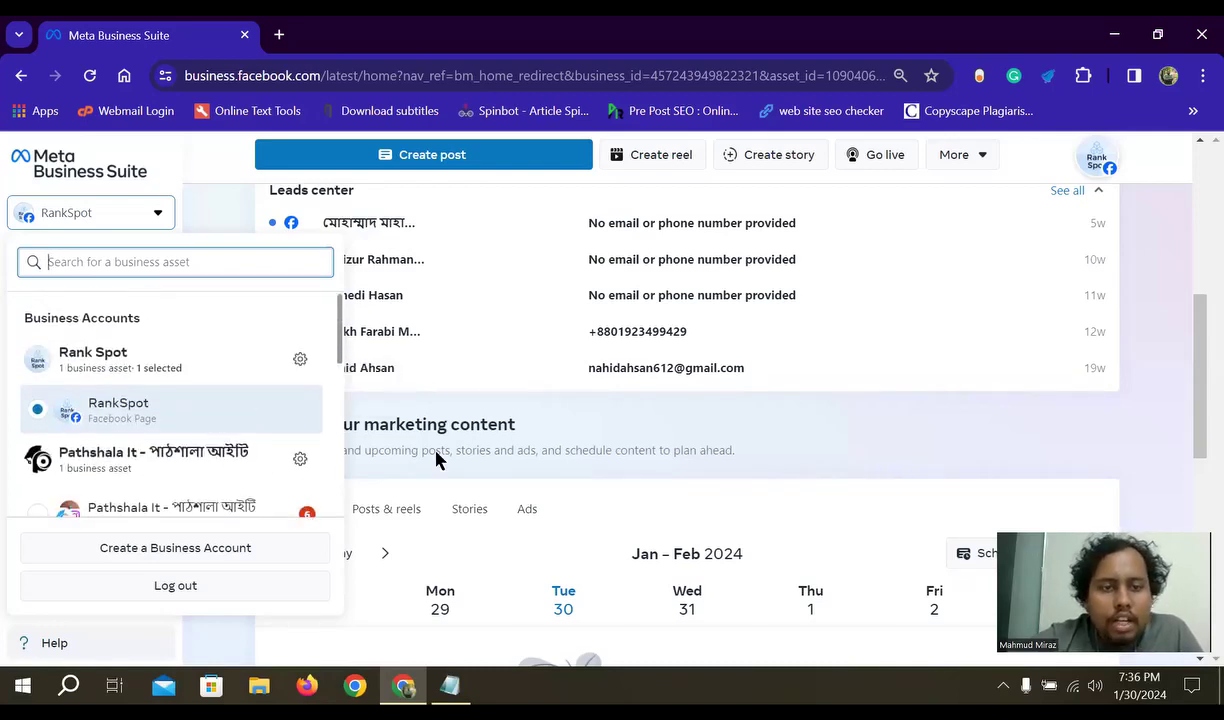
{"action": "left_click", "coordinate": [830, 467]}
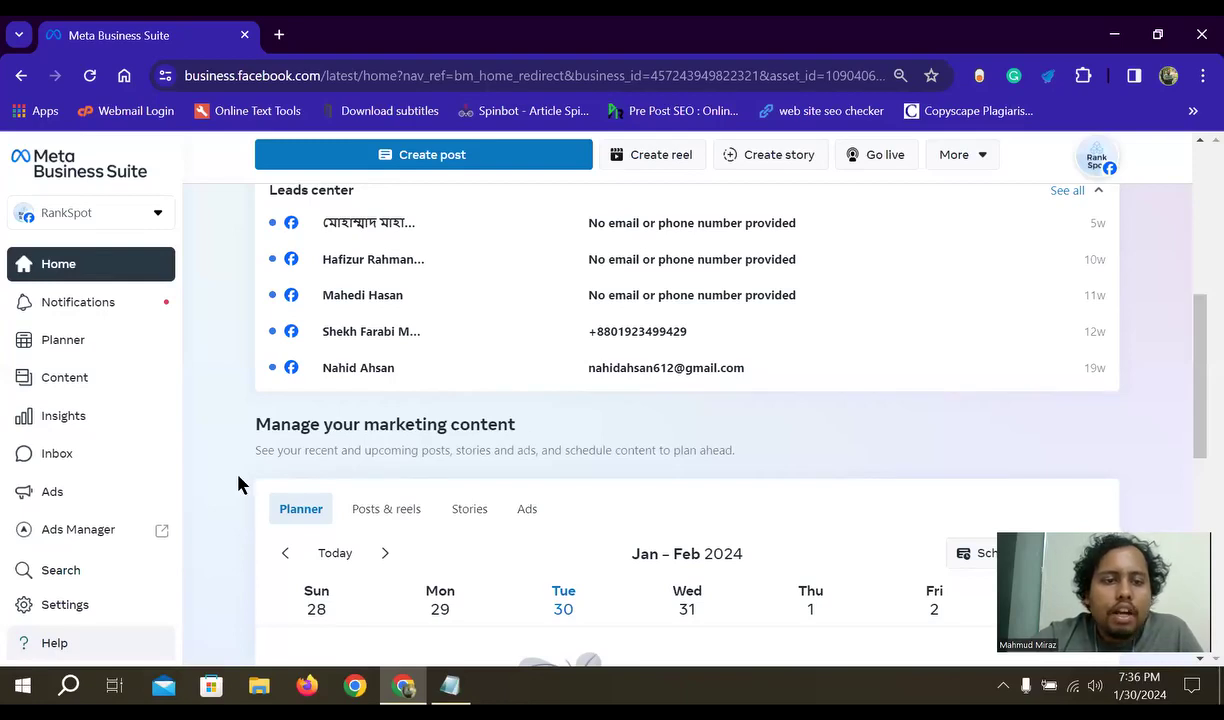
{"action": "scroll", "coordinate": [103, 395], "scroll_direction": "down", "scroll_amount": 1}
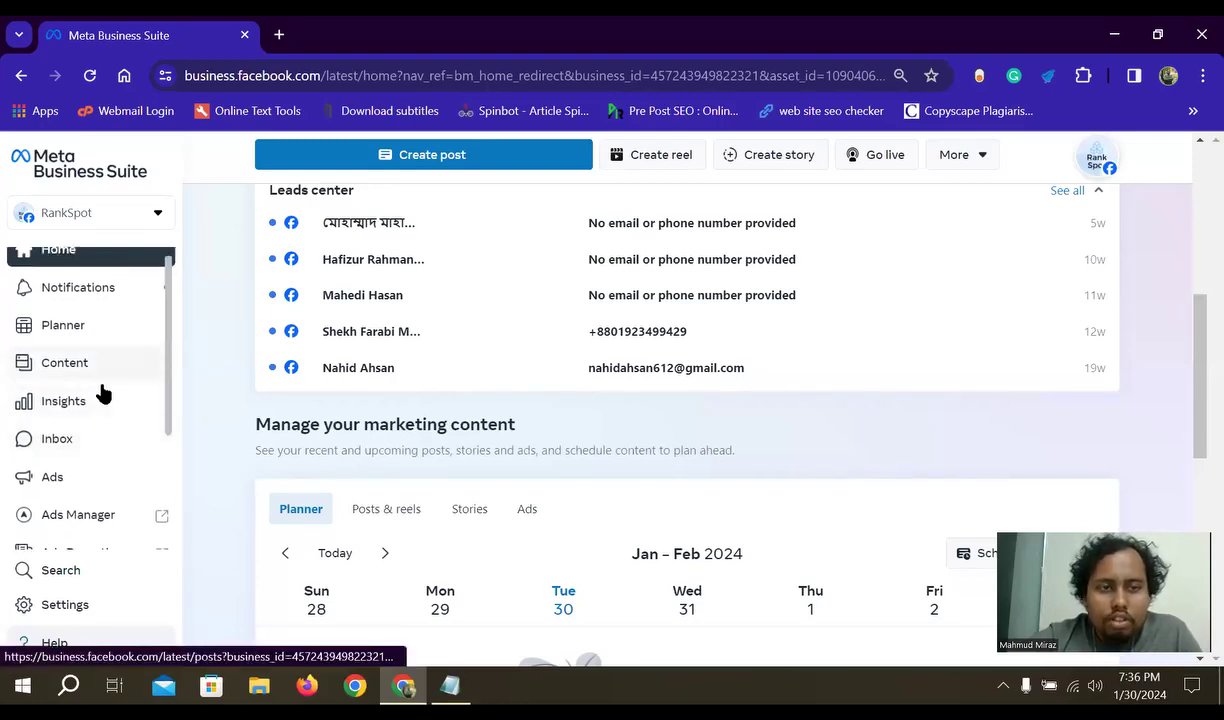
{"action": "scroll", "coordinate": [103, 395], "scroll_direction": "down", "scroll_amount": 2}
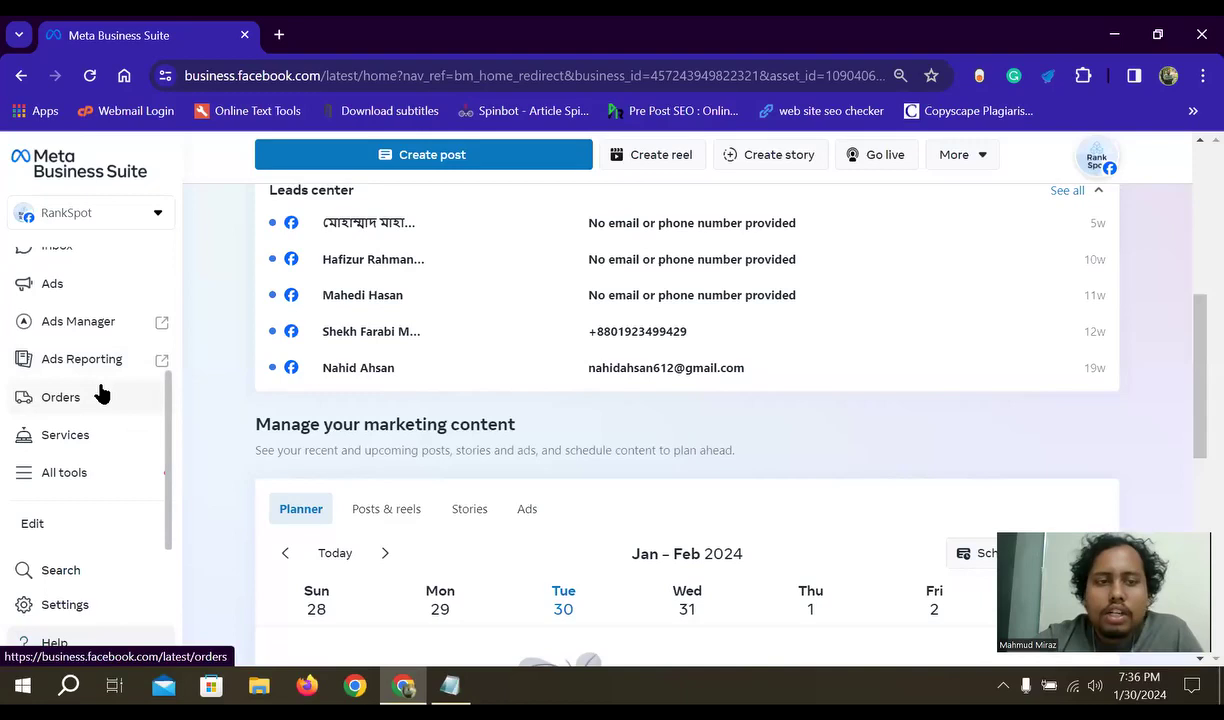
{"action": "scroll", "coordinate": [103, 393], "scroll_direction": "up", "scroll_amount": 3}
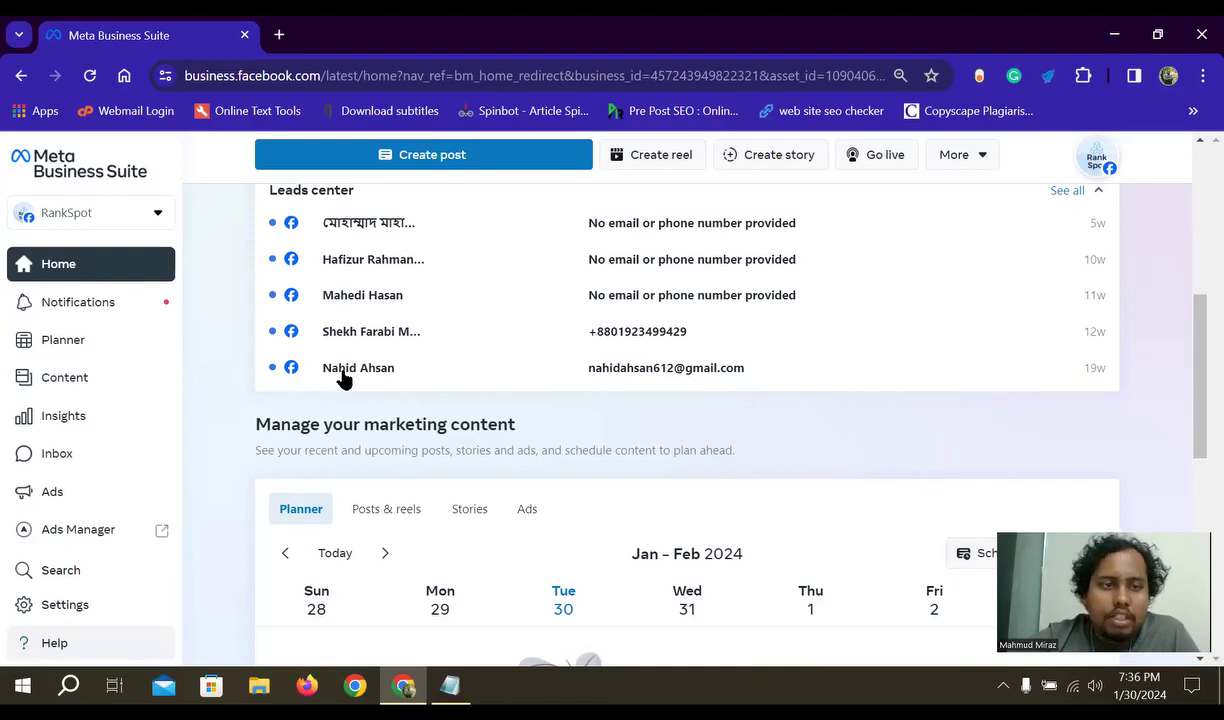
{"action": "left_click", "coordinate": [155, 220]}
{"action": "left_click", "coordinate": [155, 220]}
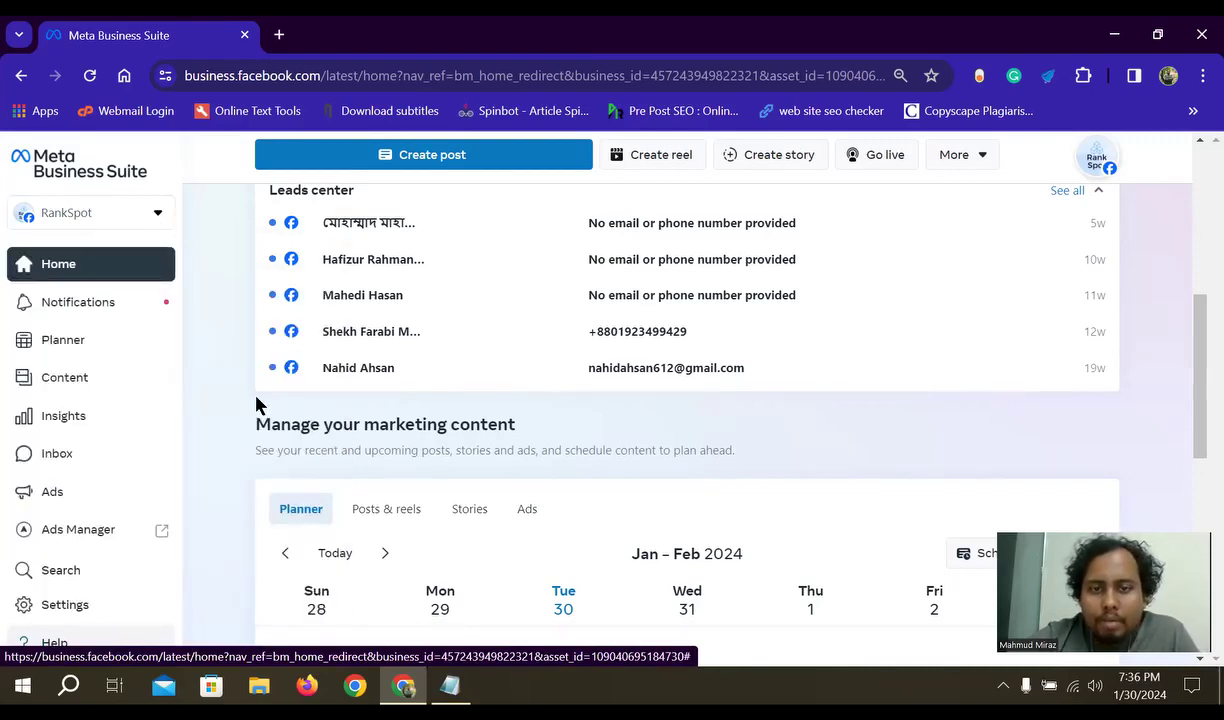
{"action": "scroll", "coordinate": [252, 397], "scroll_direction": "down", "scroll_amount": 4}
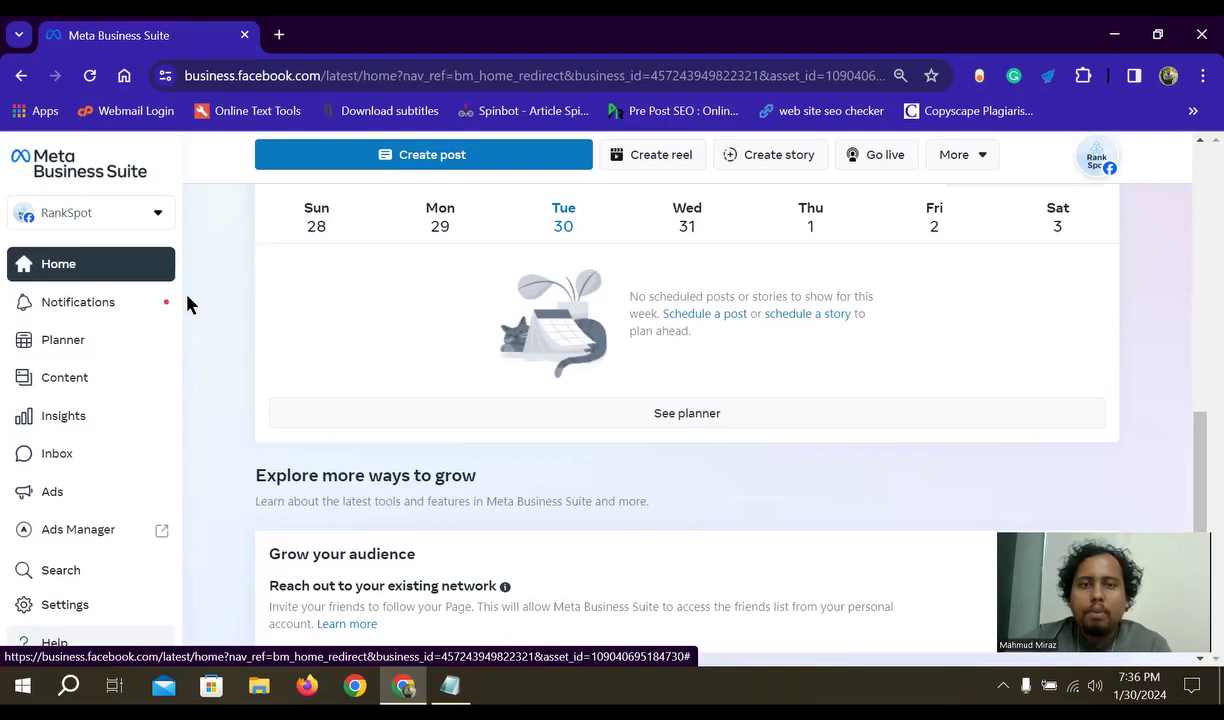
{"action": "scroll", "coordinate": [423, 440], "scroll_direction": "up", "scroll_amount": 4}
{"action": "scroll", "coordinate": [527, 382], "scroll_direction": "down", "scroll_amount": 4}
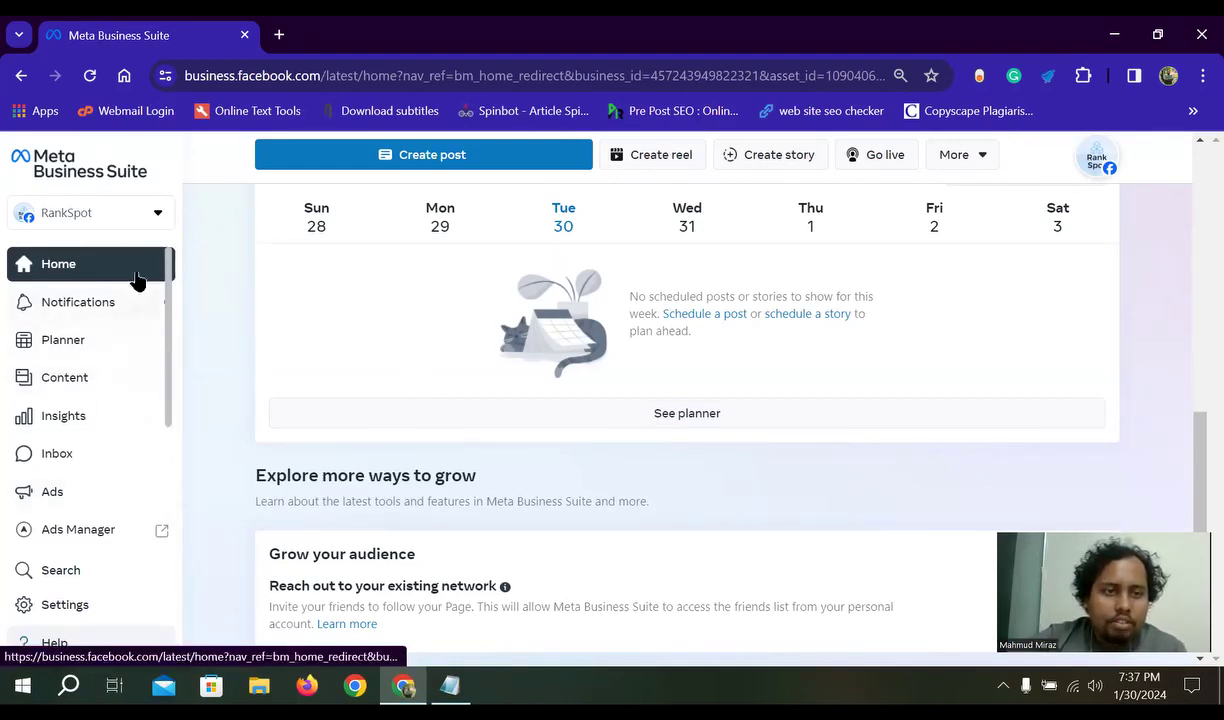
{"action": "left_click", "coordinate": [157, 218]}
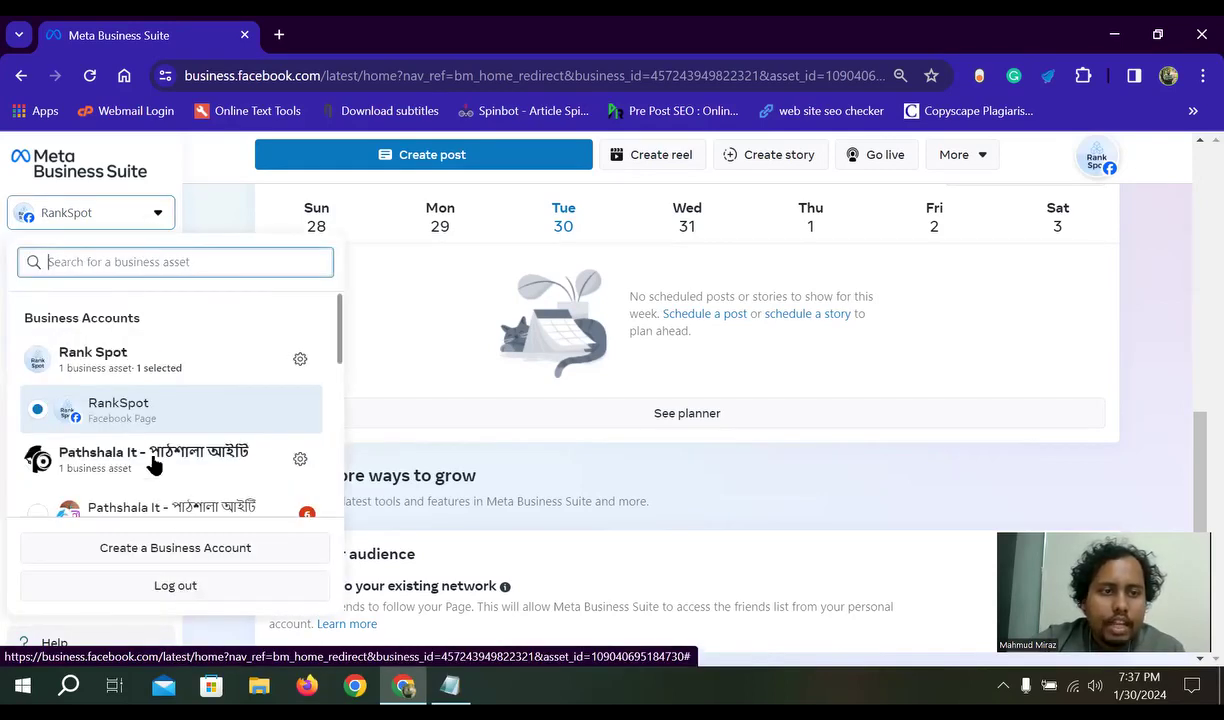
{"action": "scroll", "coordinate": [105, 420], "scroll_direction": "down", "scroll_amount": 1}
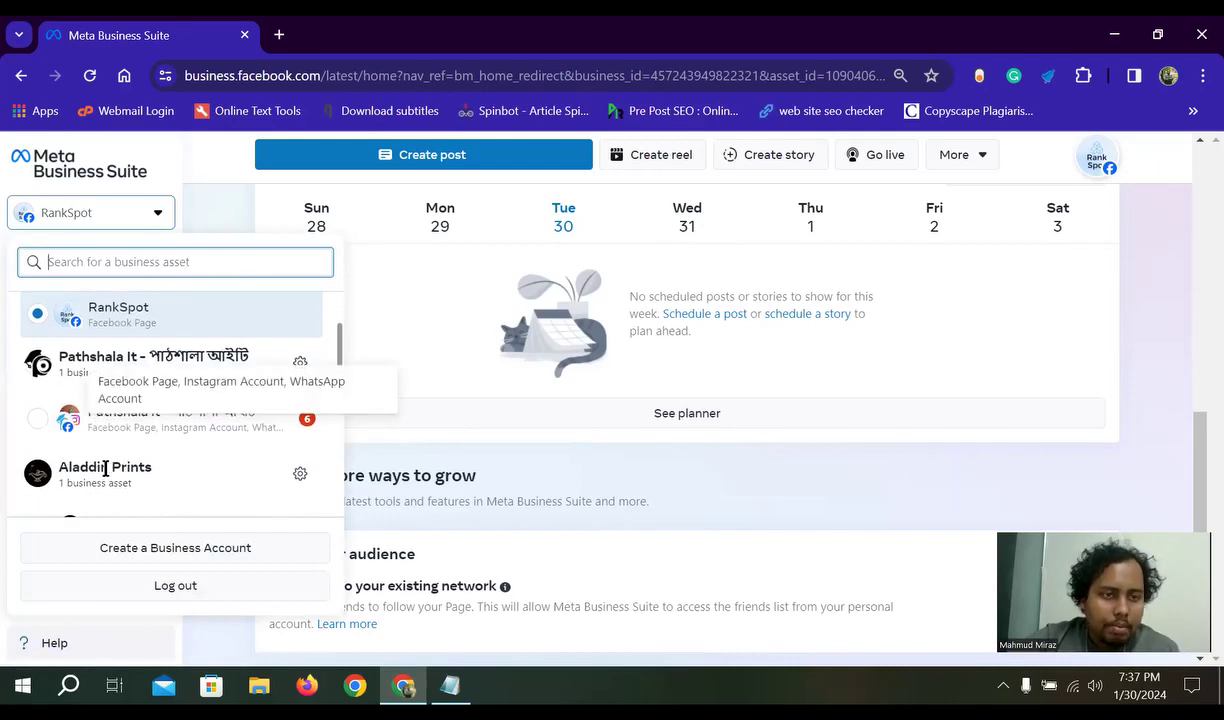
{"action": "scroll", "coordinate": [205, 430], "scroll_direction": "down", "scroll_amount": 1}
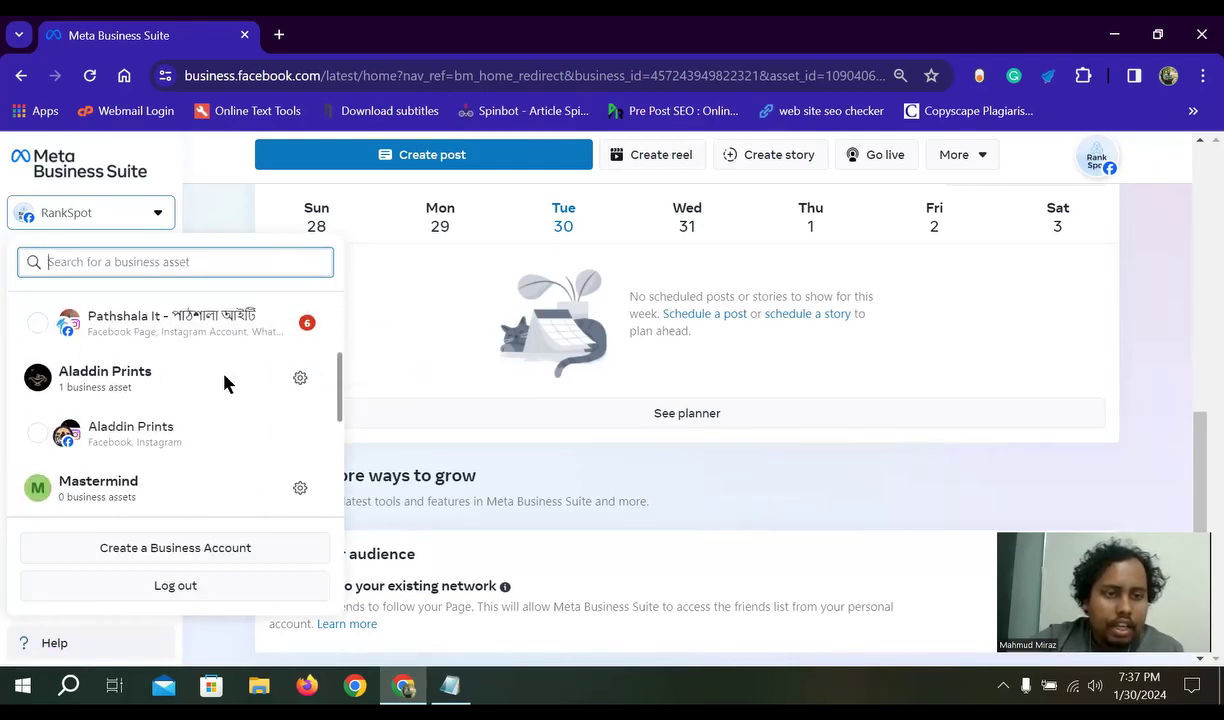
{"action": "scroll", "coordinate": [290, 420], "scroll_direction": "up", "scroll_amount": 3}
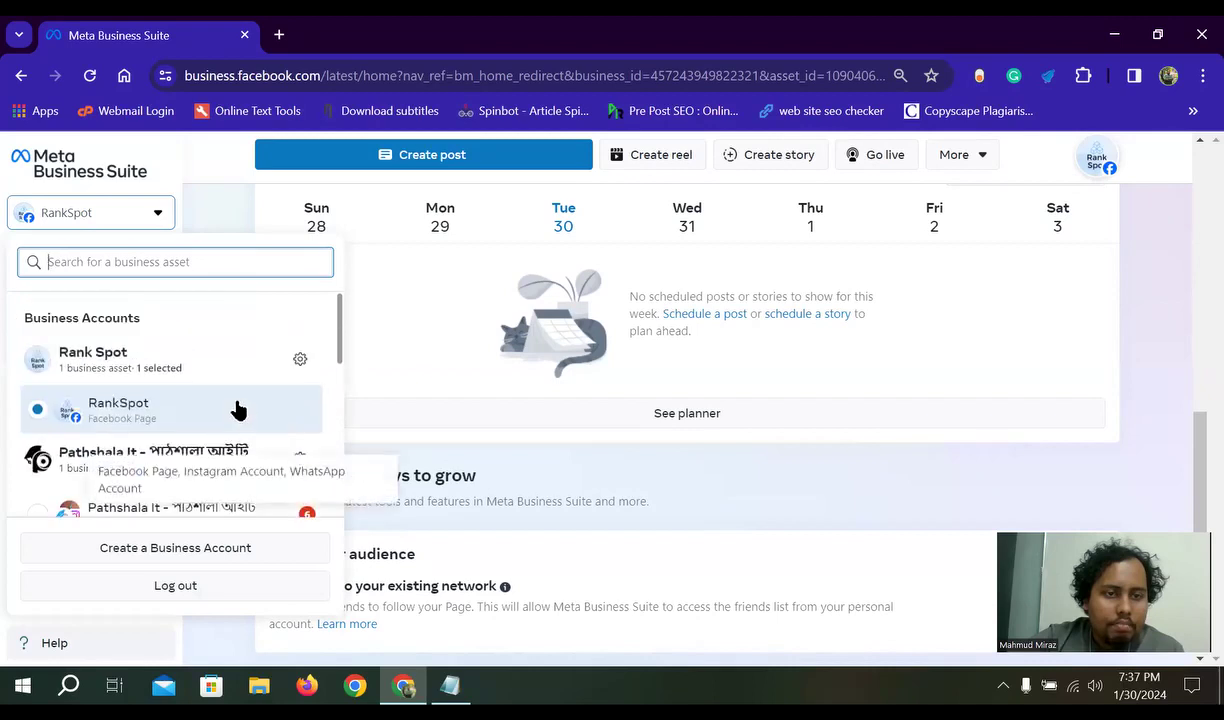
{"action": "left_click", "coordinate": [389, 447]}
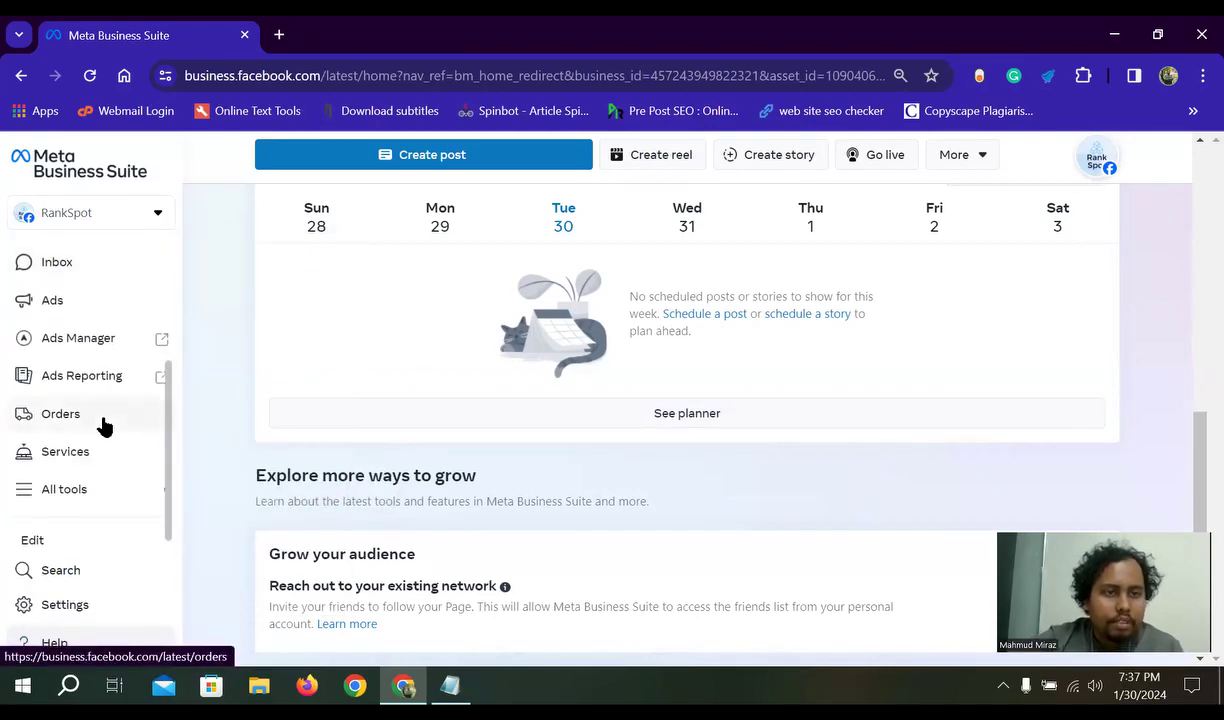
{"action": "scroll", "coordinate": [101, 451], "scroll_direction": "up", "scroll_amount": 3}
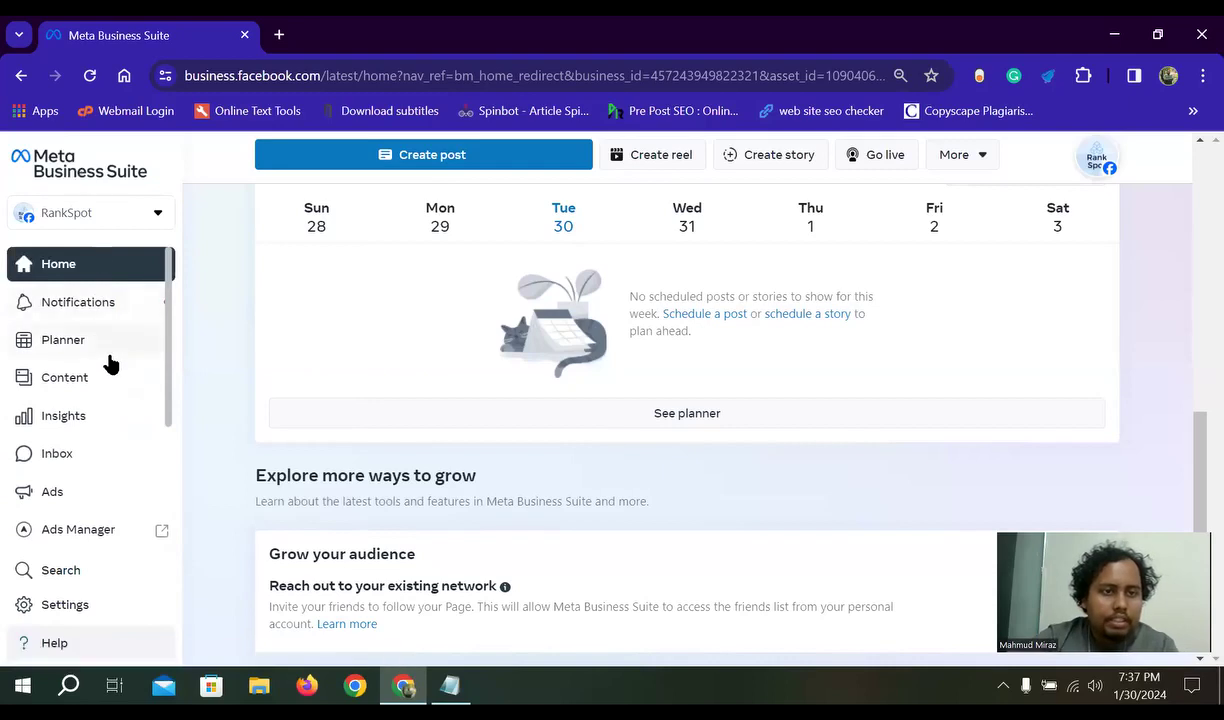
{"action": "left_click", "coordinate": [132, 213]}
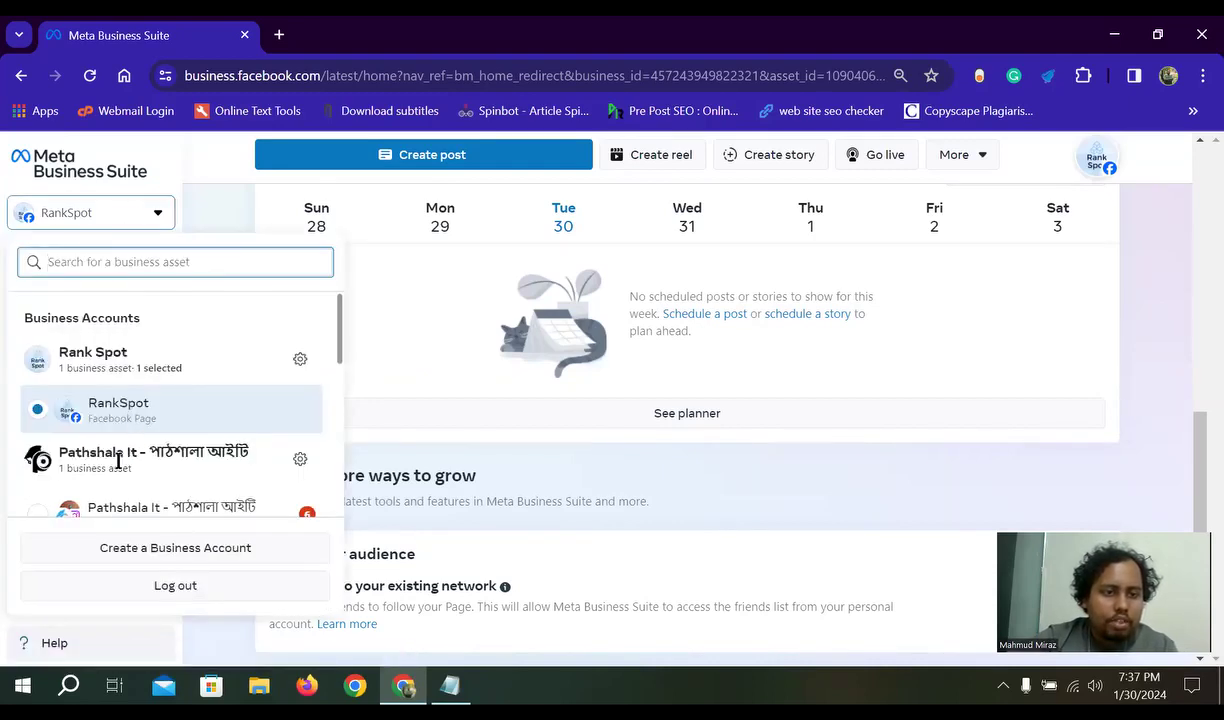
{"action": "scroll", "coordinate": [60, 457], "scroll_direction": "down", "scroll_amount": 1}
- Switch to the Pathshala It business page's Home view
{"action": "left_click", "coordinate": [30, 422]}
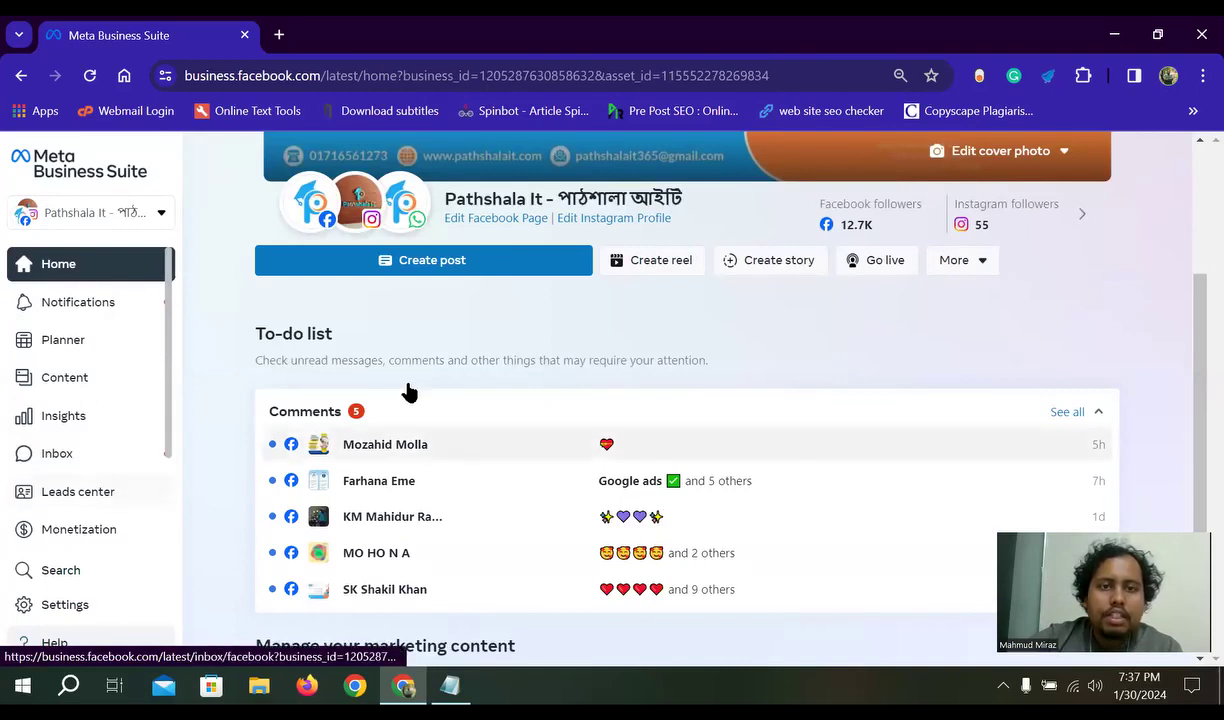
{"action": "scroll", "coordinate": [382, 344], "scroll_direction": "down", "scroll_amount": 1}
{"action": "scroll", "coordinate": [382, 344], "scroll_direction": "up", "scroll_amount": 3}
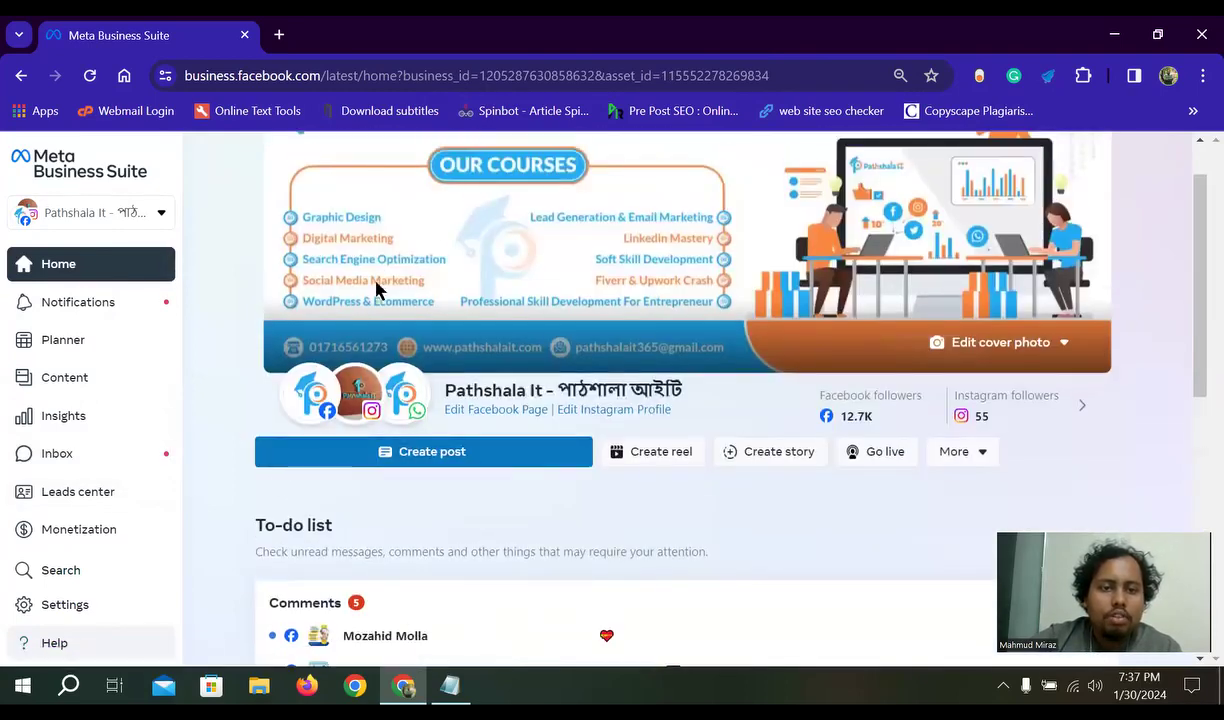
{"action": "scroll", "coordinate": [378, 300], "scroll_direction": "down", "scroll_amount": 1}
- Scroll down to the 'Manage your marketing content' and 'Explore more ways to grow' sections
{"action": "mouse_move", "coordinate": [376, 314]}
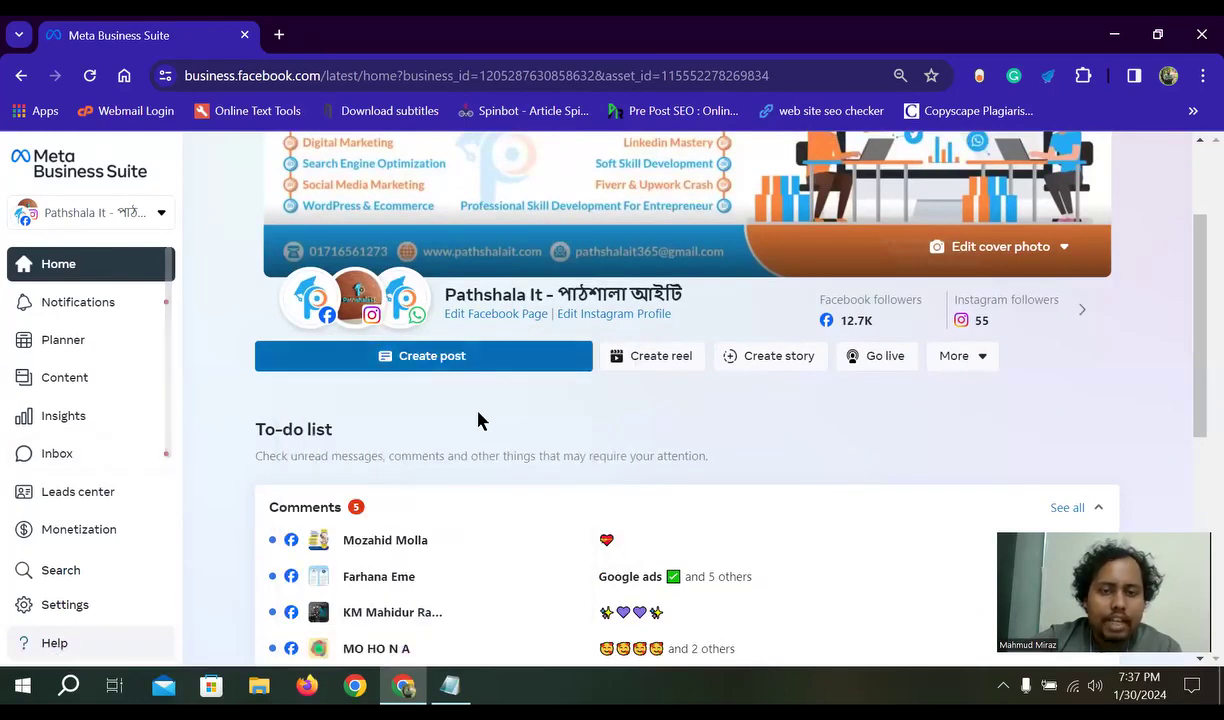
{"action": "scroll", "coordinate": [478, 418], "scroll_direction": "down", "scroll_amount": 1}
{"action": "scroll", "coordinate": [481, 413], "scroll_direction": "down", "scroll_amount": 4}
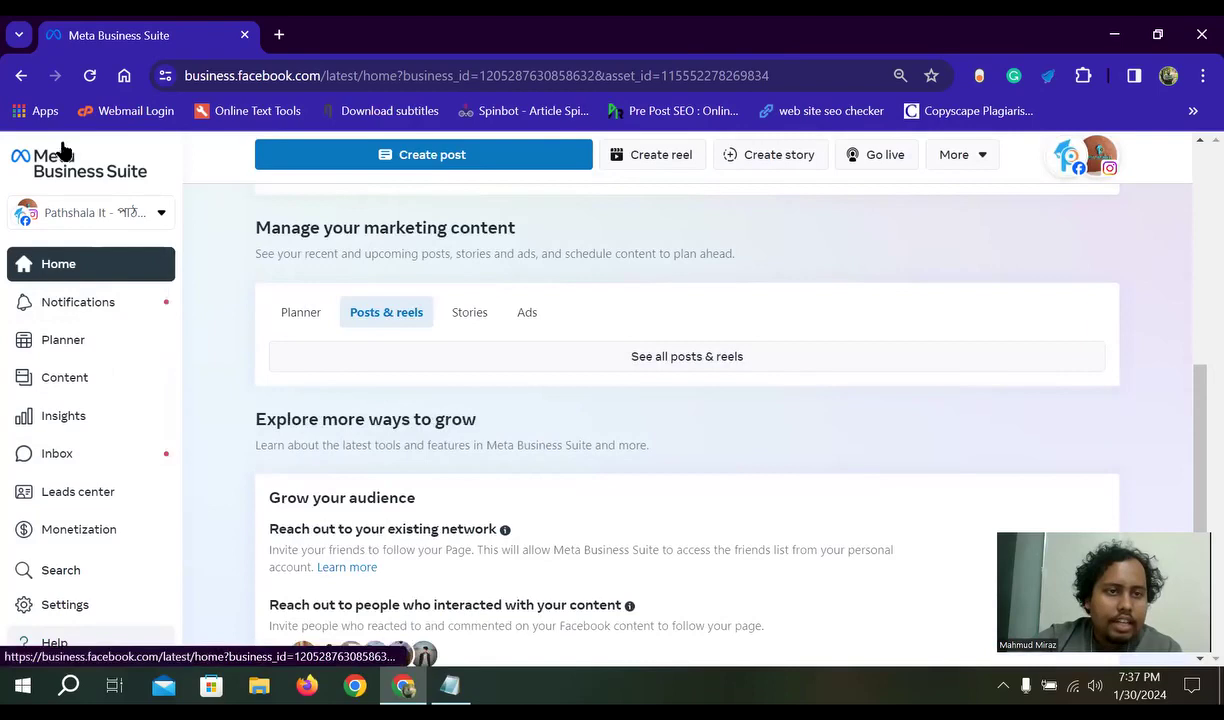
{"action": "scroll", "coordinate": [72, 390], "scroll_direction": "down", "scroll_amount": 1}
{"action": "scroll", "coordinate": [72, 388], "scroll_direction": "up", "scroll_amount": 1}
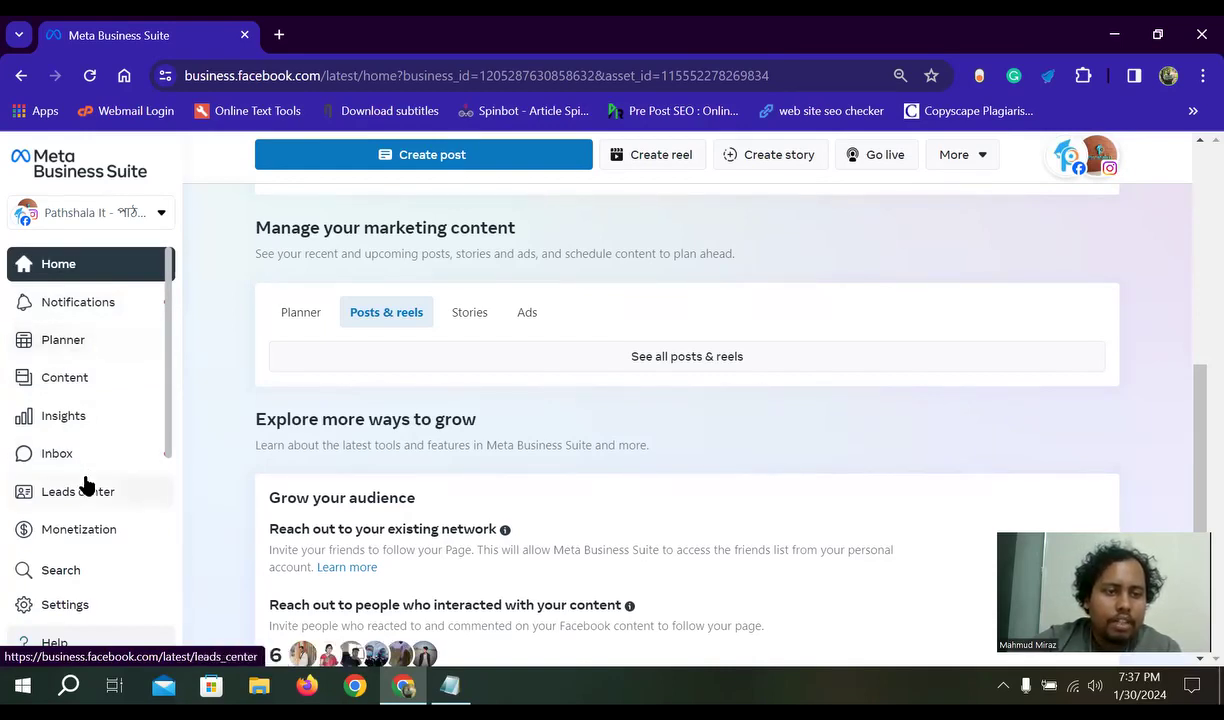
- Open the Planner calendar showing Pathshala It's Jan–Feb 2024 week
{"action": "left_click", "coordinate": [70, 341]}
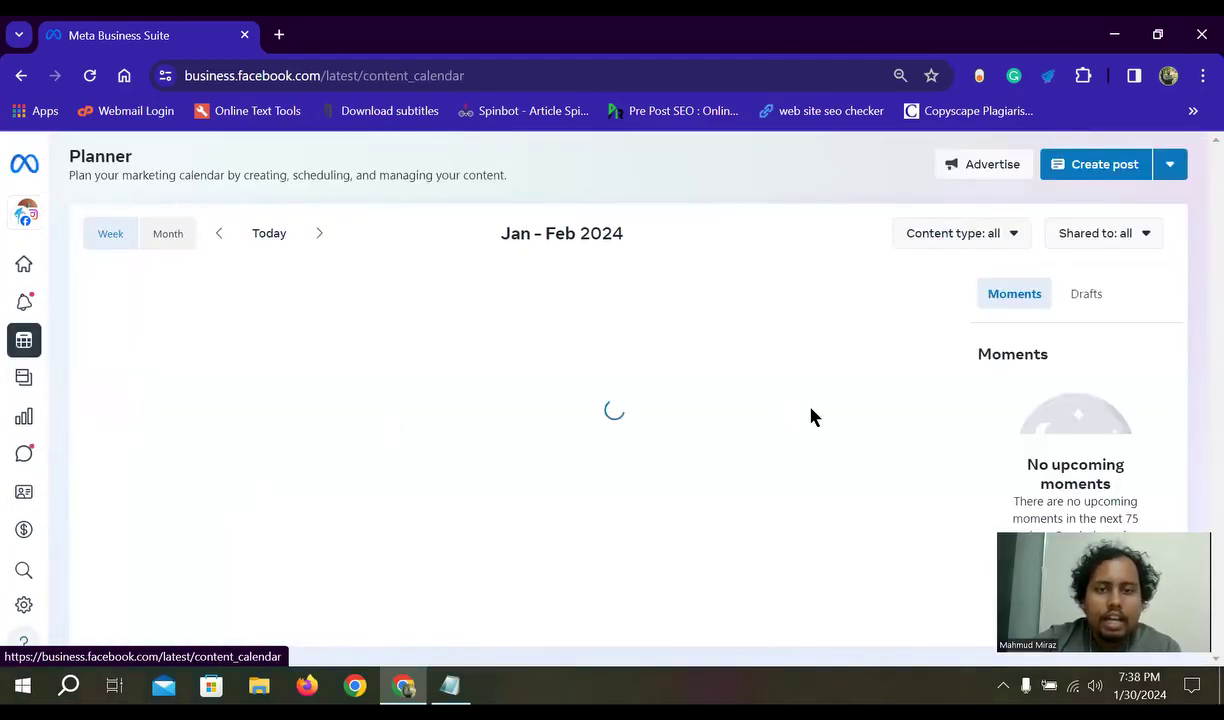
{"action": "scroll", "coordinate": [923, 395], "scroll_direction": "down", "scroll_amount": 1}
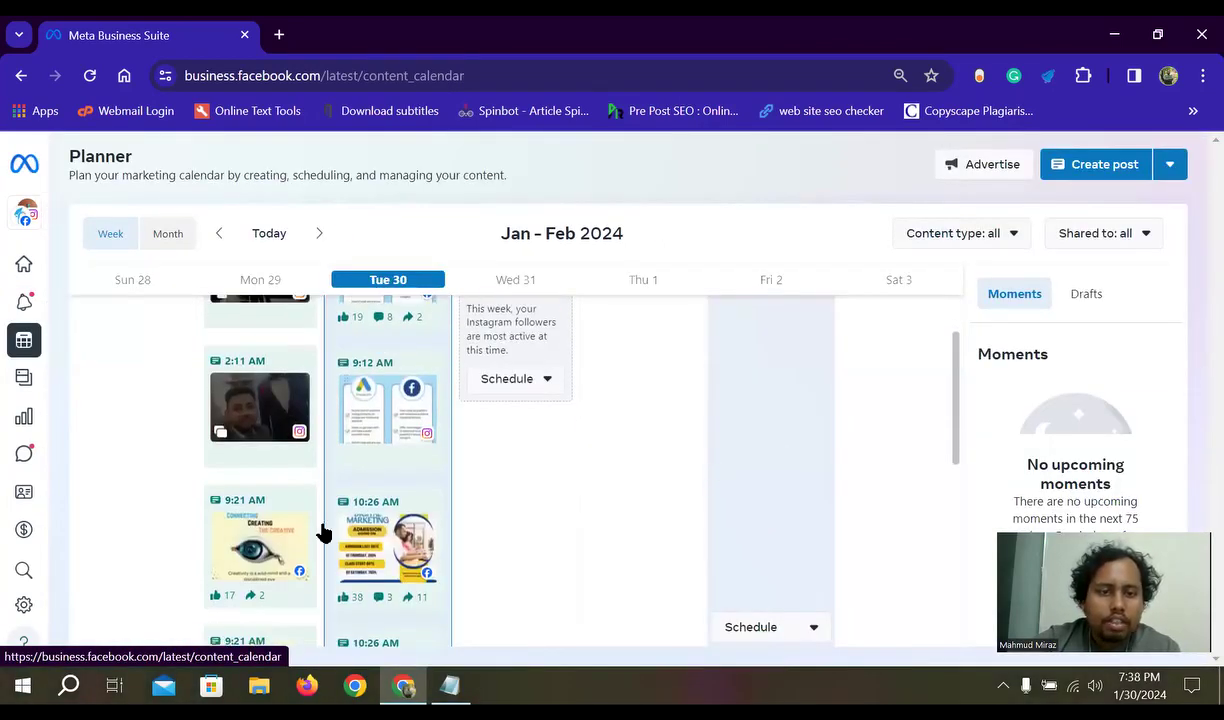
{"action": "scroll", "coordinate": [323, 533], "scroll_direction": "up", "scroll_amount": 1}
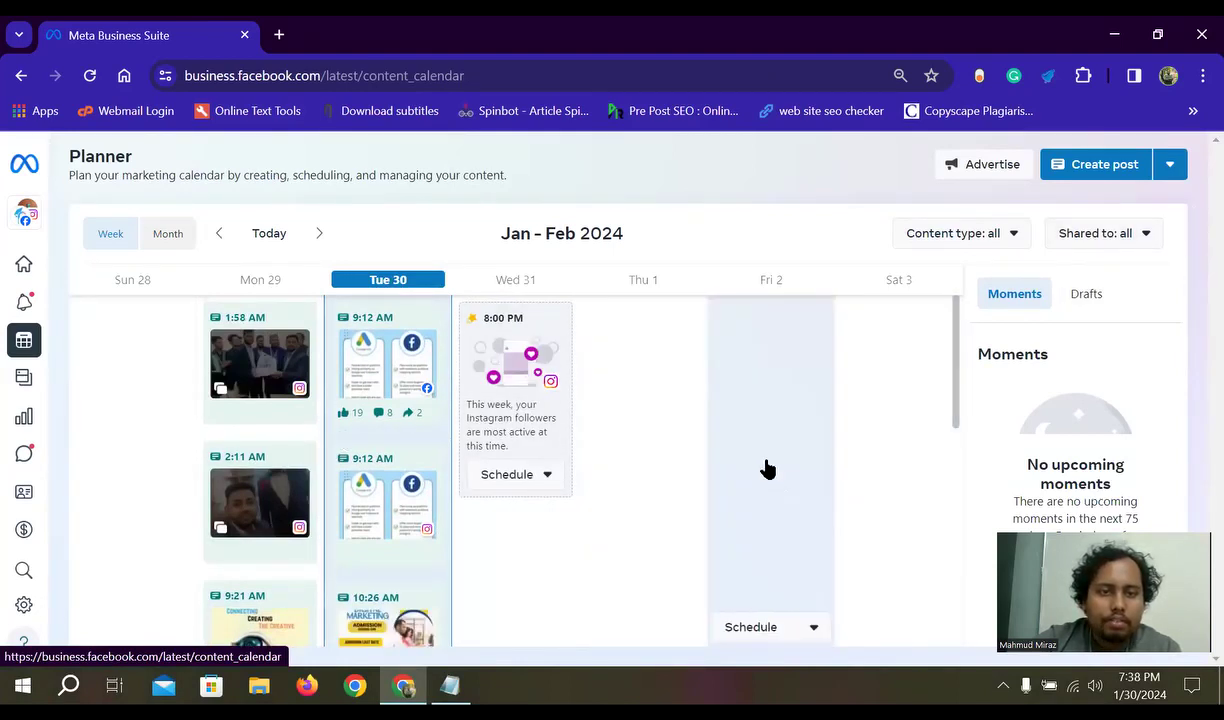
{"action": "scroll", "coordinate": [547, 528], "scroll_direction": "down", "scroll_amount": 1}
{"action": "scroll", "coordinate": [443, 546], "scroll_direction": "down", "scroll_amount": 2}
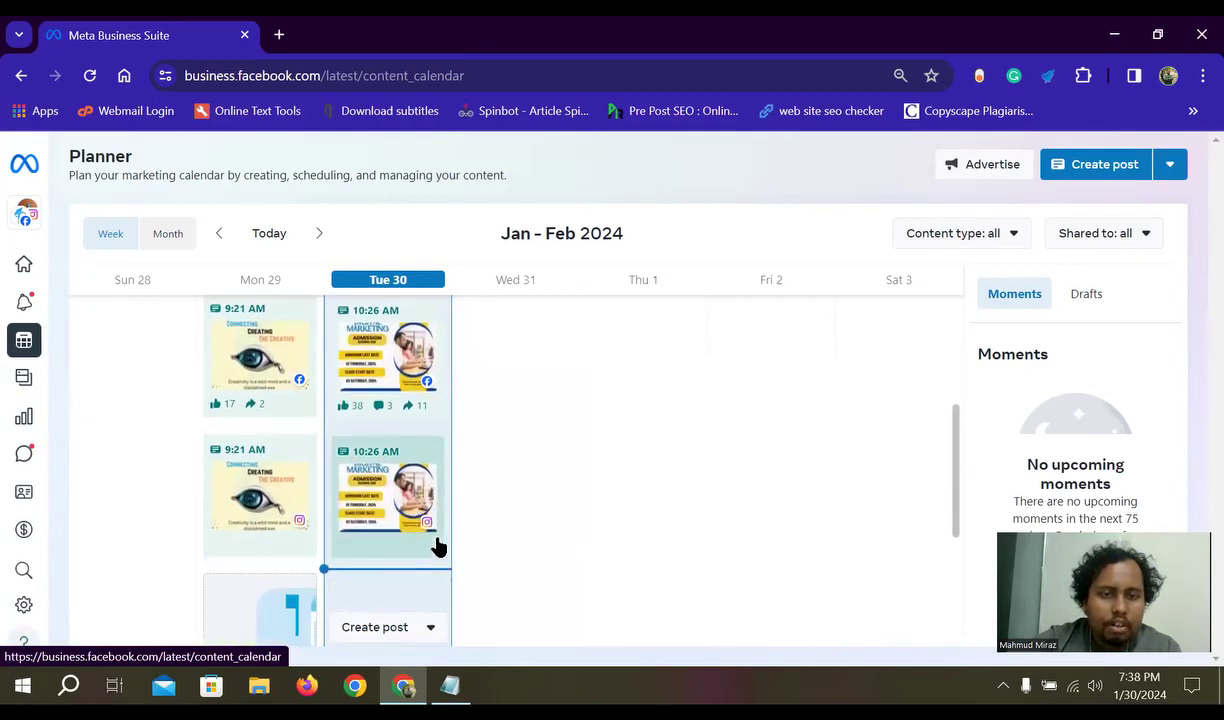
{"action": "scroll", "coordinate": [450, 580], "scroll_direction": "down", "scroll_amount": 2}
{"action": "scroll", "coordinate": [350, 500], "scroll_direction": "down", "scroll_amount": 1}
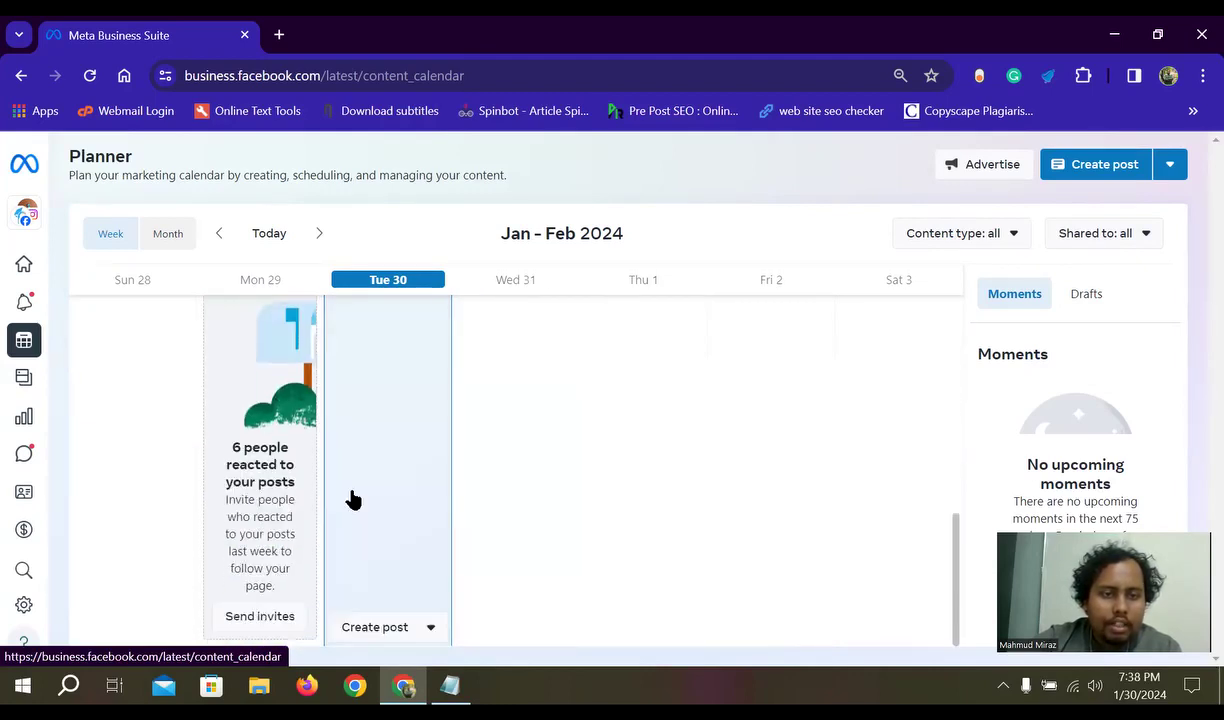
- Review the week's published and suggested posts and select the Thursday 1 column
{"action": "scroll", "coordinate": [322, 547], "scroll_direction": "up", "scroll_amount": 5}
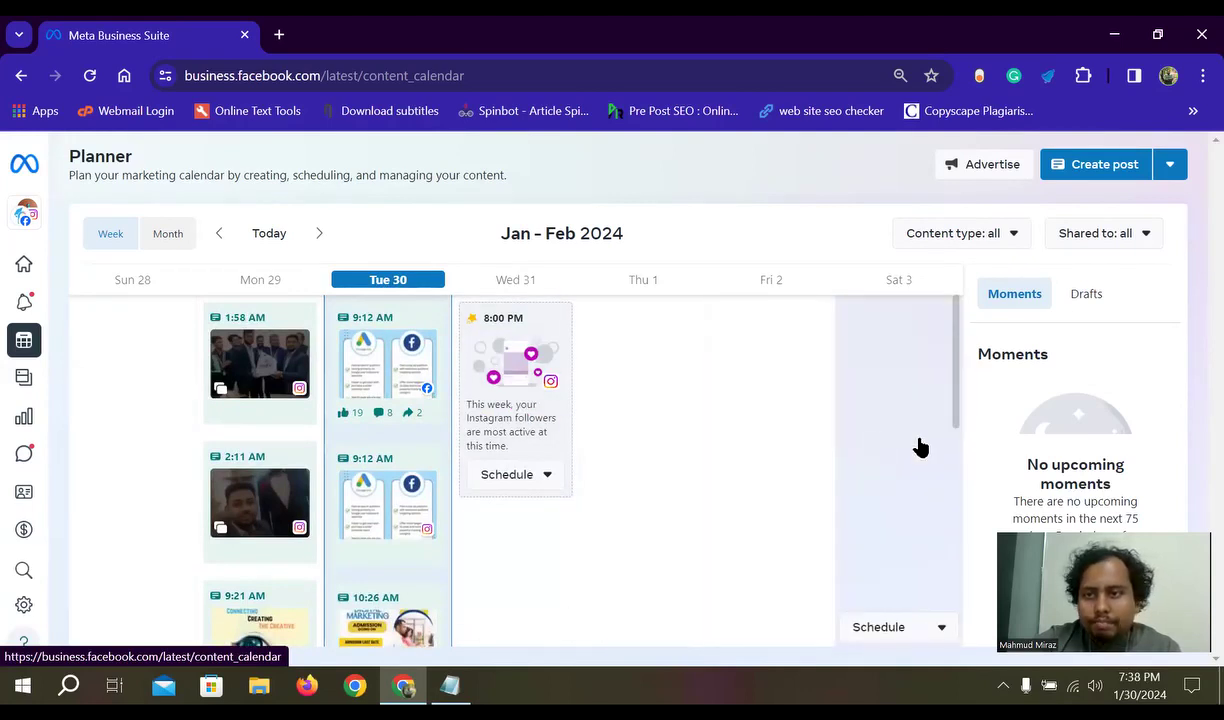
{"action": "scroll", "coordinate": [649, 526], "scroll_direction": "down", "scroll_amount": 1}
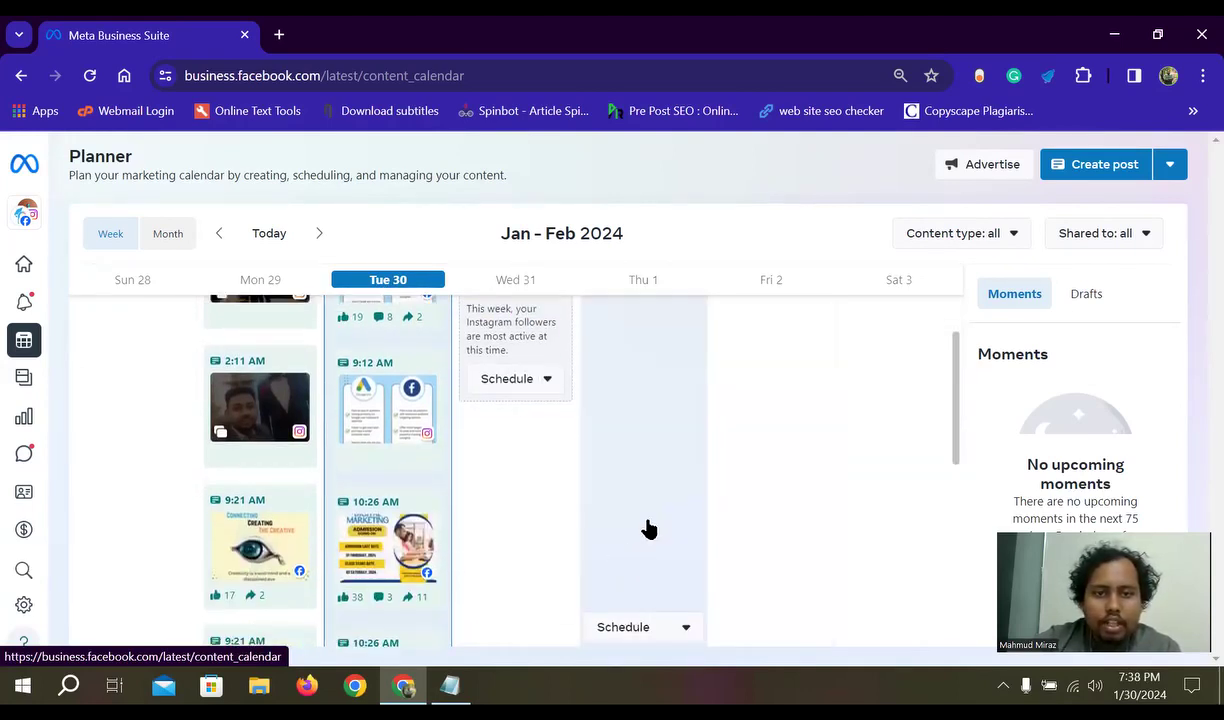
{"action": "scroll", "coordinate": [403, 532], "scroll_direction": "down", "scroll_amount": 5}
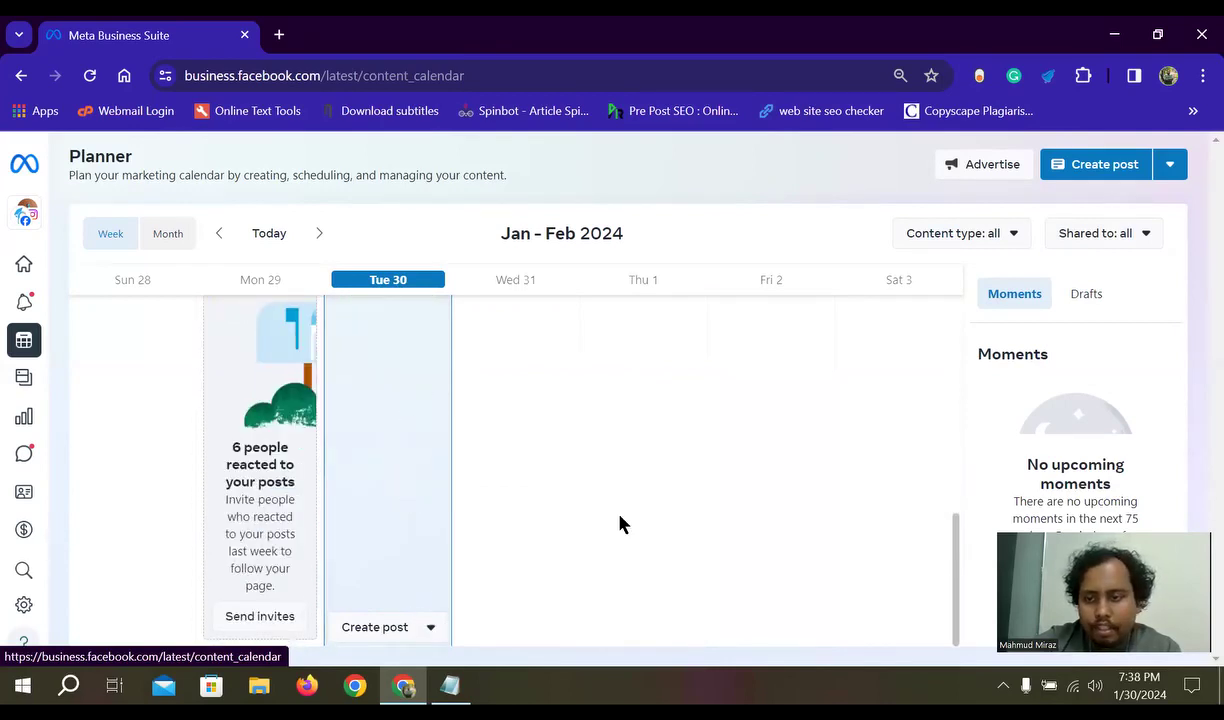
{"action": "scroll", "coordinate": [342, 483], "scroll_direction": "up", "scroll_amount": 6}
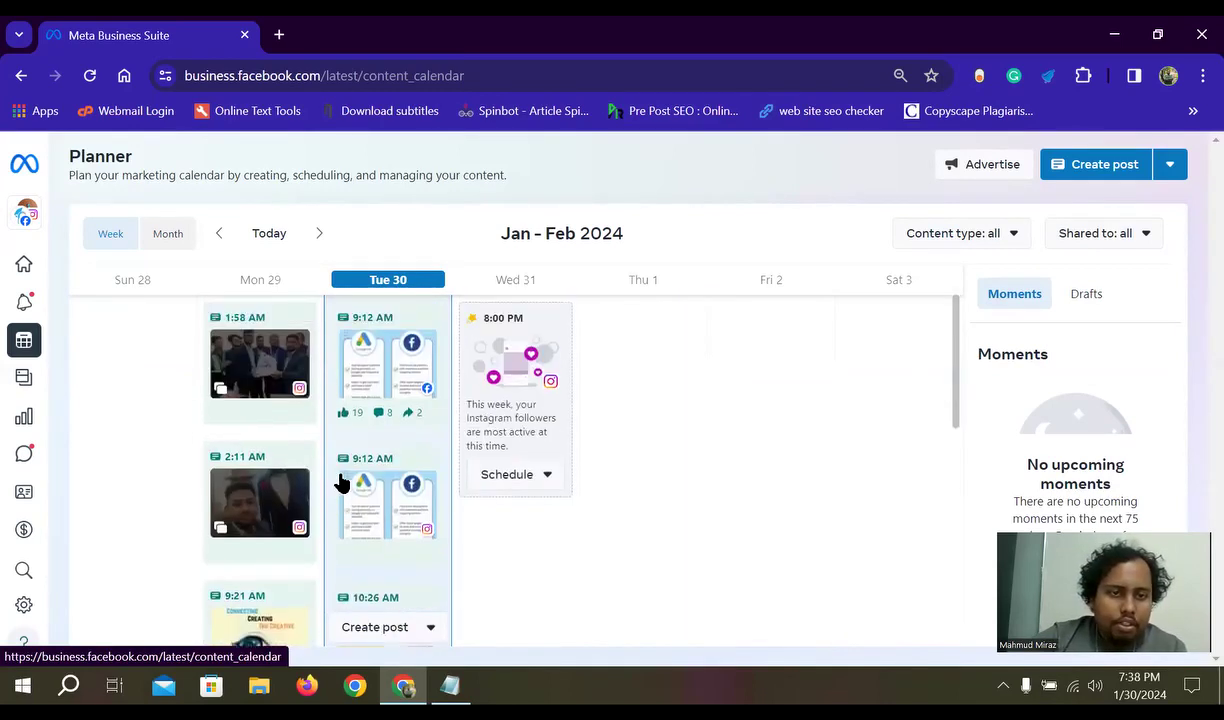
{"action": "mouse_move", "coordinate": [28, 355]}
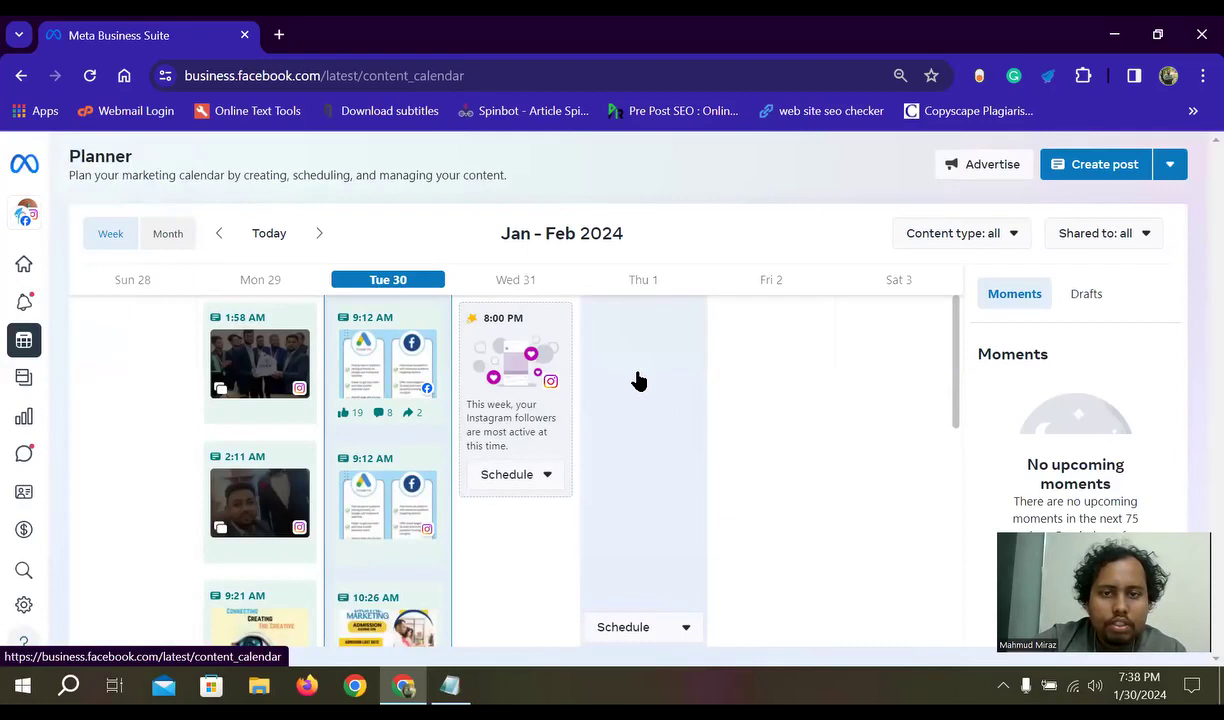
{"action": "left_click", "coordinate": [655, 431]}
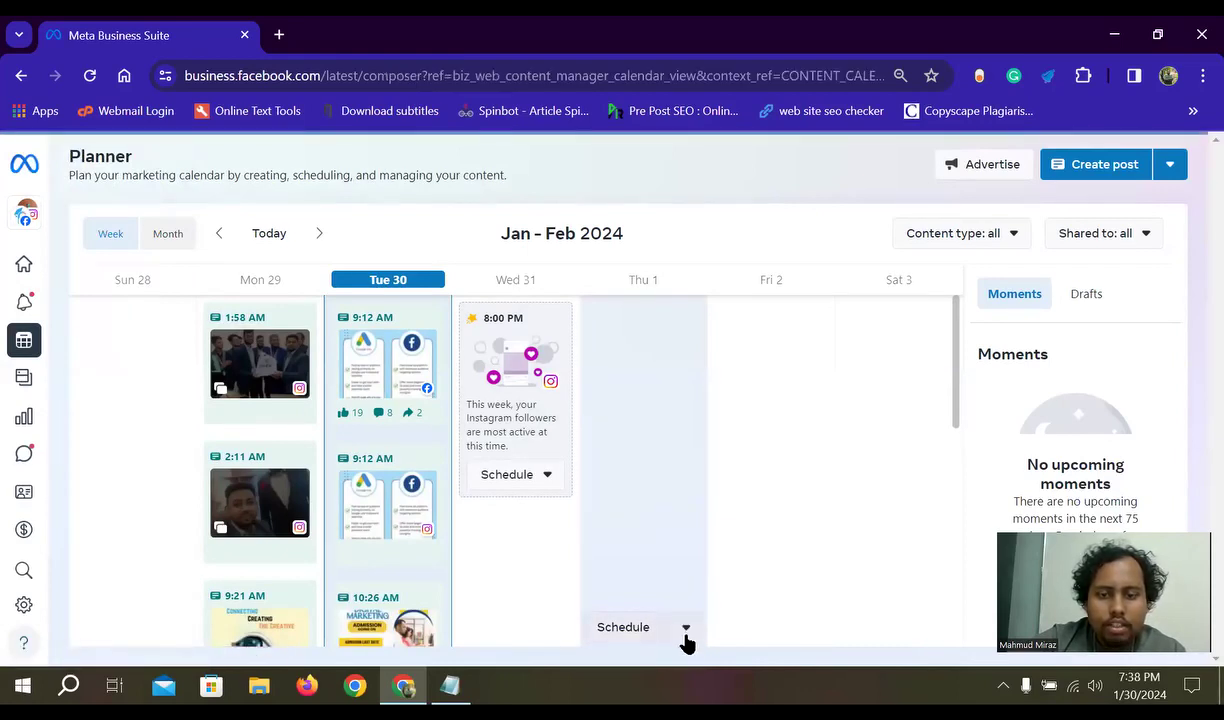
- Start a new Facebook and Instagram post scheduled for Feb 1, 2024 at 10:00 AM
{"action": "left_click", "coordinate": [687, 630]}
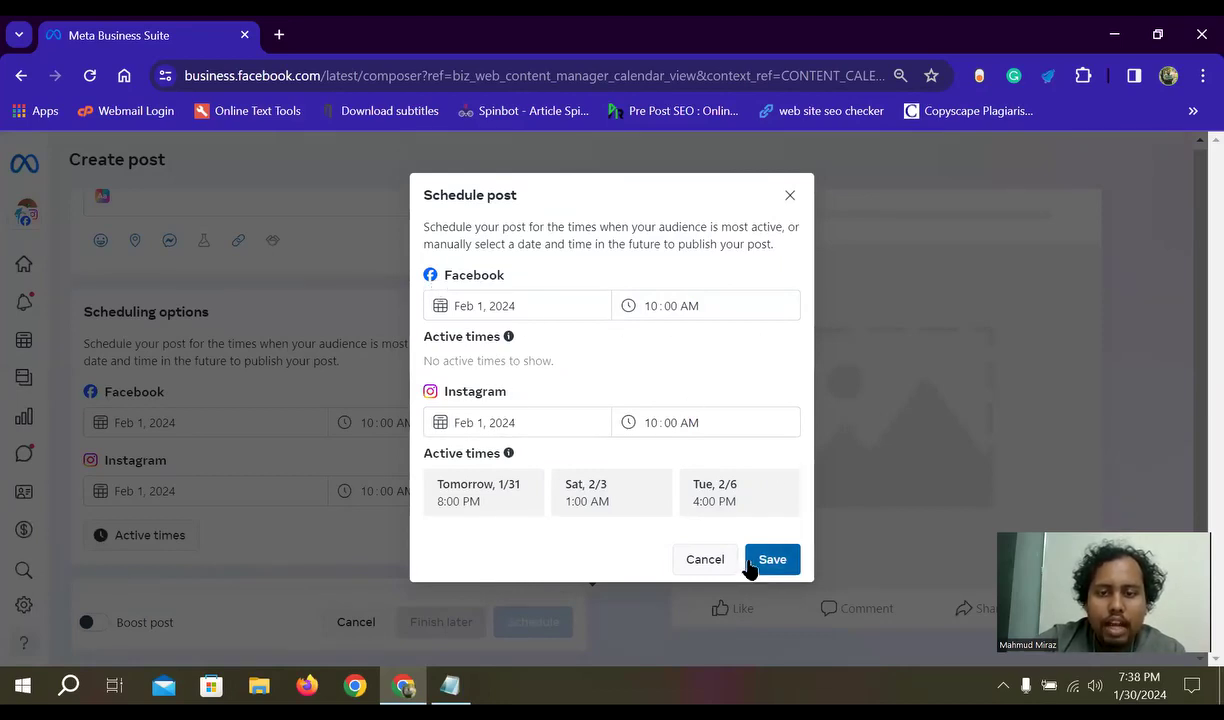
{"action": "left_click", "coordinate": [786, 198]}
{"action": "scroll", "coordinate": [268, 482], "scroll_direction": "up", "scroll_amount": 2}
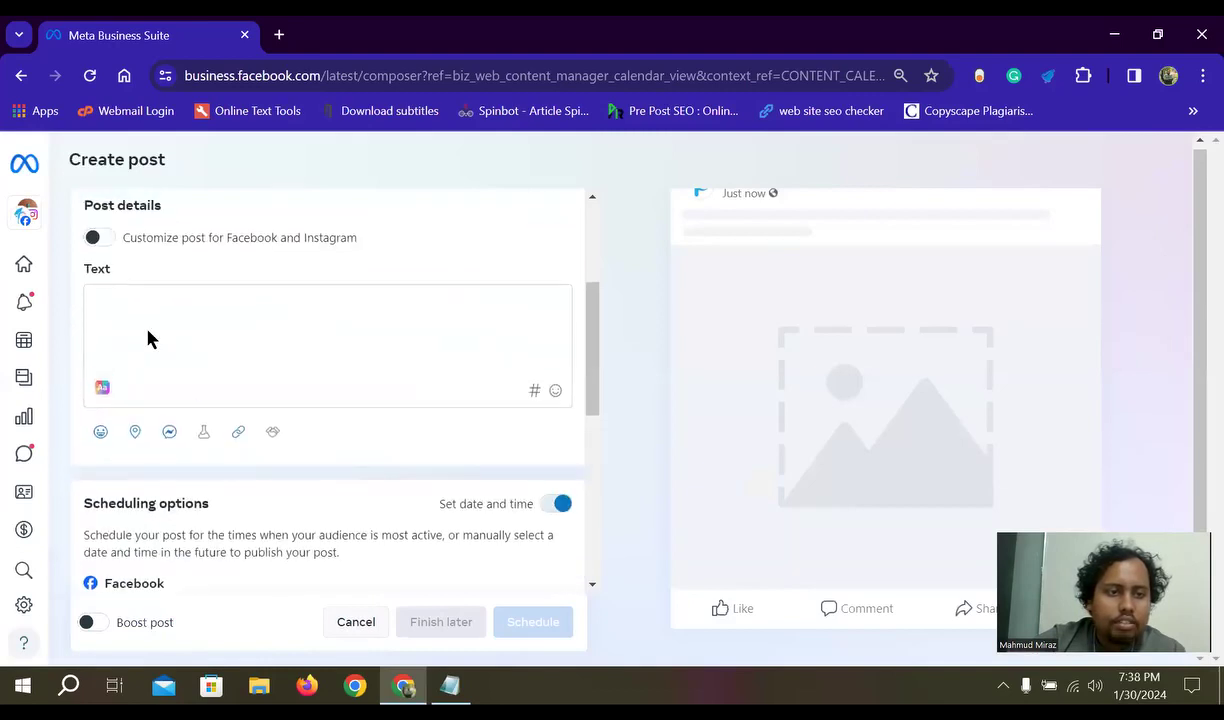
- Focus the post text box, dismiss the default-destinations notice, and review the Create post form
{"action": "left_click", "coordinate": [132, 313]}
{"action": "scroll", "coordinate": [213, 415], "scroll_direction": "down", "scroll_amount": 2}
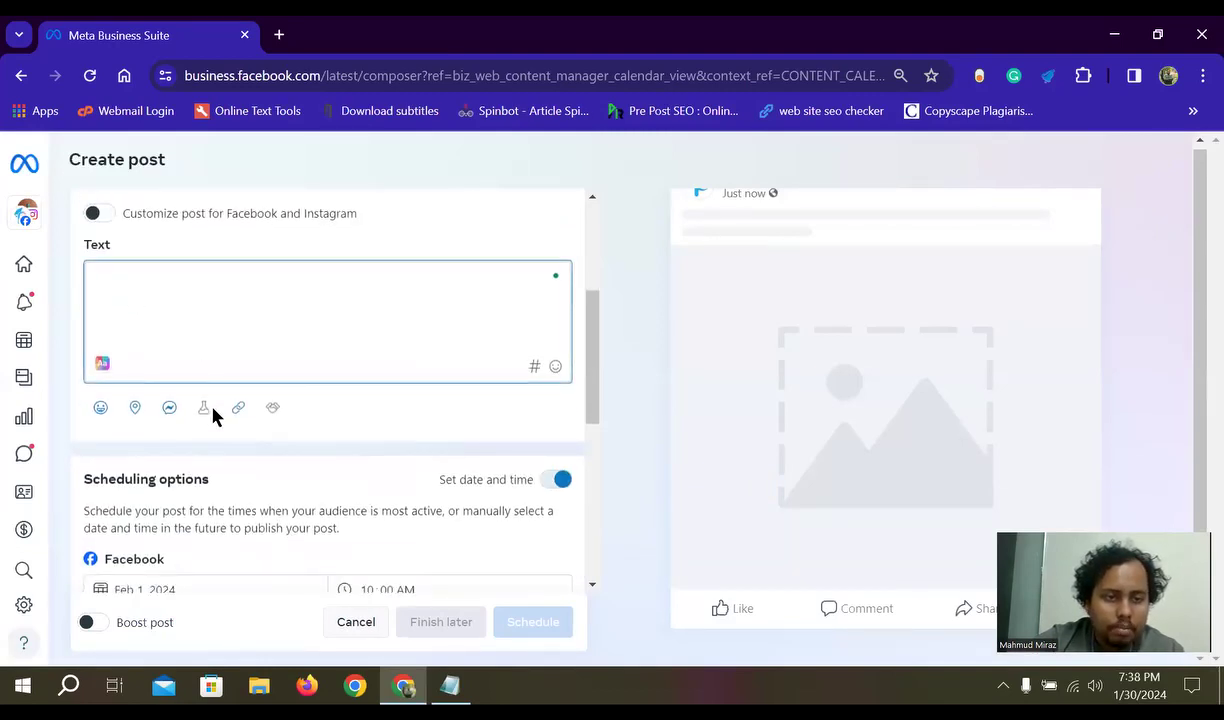
{"action": "scroll", "coordinate": [186, 455], "scroll_direction": "down", "scroll_amount": 2}
{"action": "scroll", "coordinate": [295, 486], "scroll_direction": "up", "scroll_amount": 5}
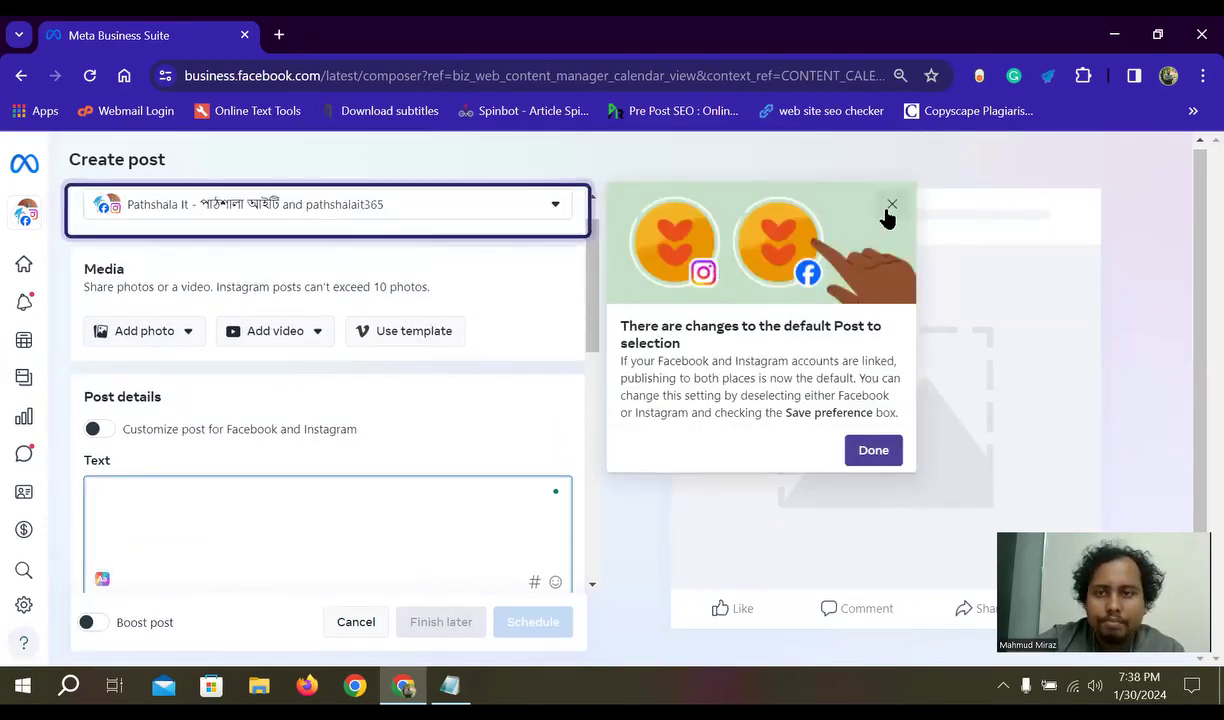
{"action": "left_click", "coordinate": [889, 208]}
{"action": "scroll", "coordinate": [224, 445], "scroll_direction": "down", "scroll_amount": 10}
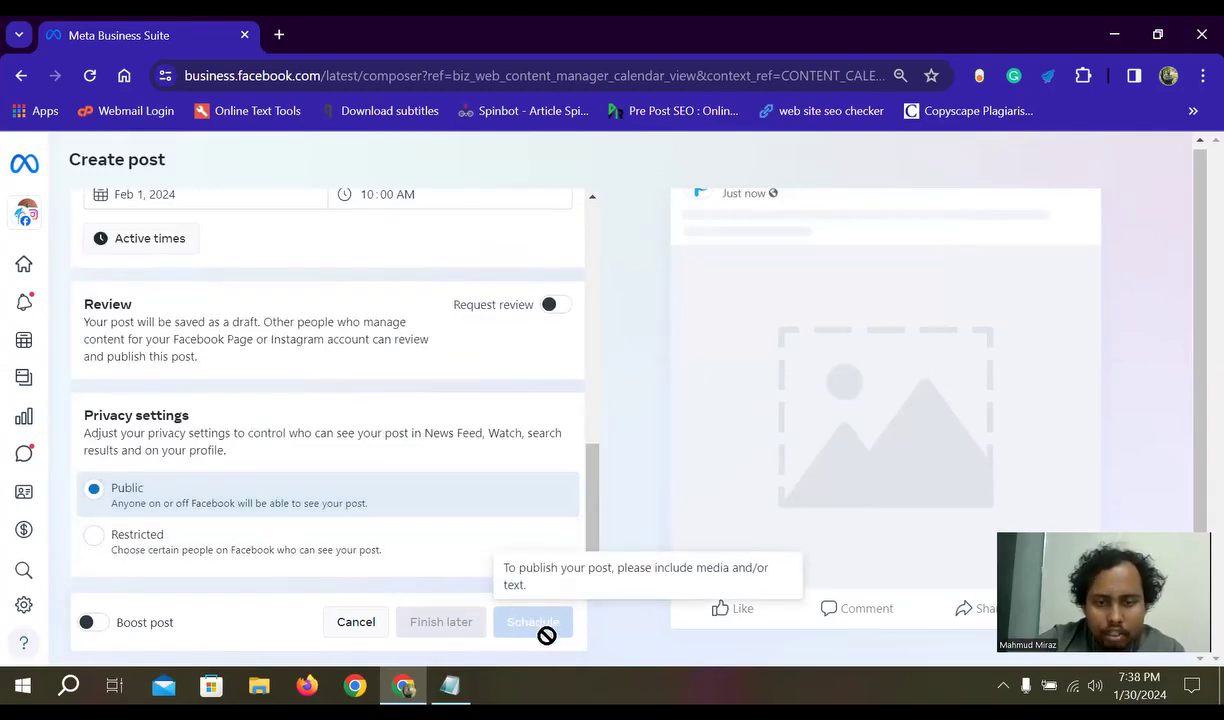
{"action": "scroll", "coordinate": [309, 560], "scroll_direction": "up", "scroll_amount": 5}
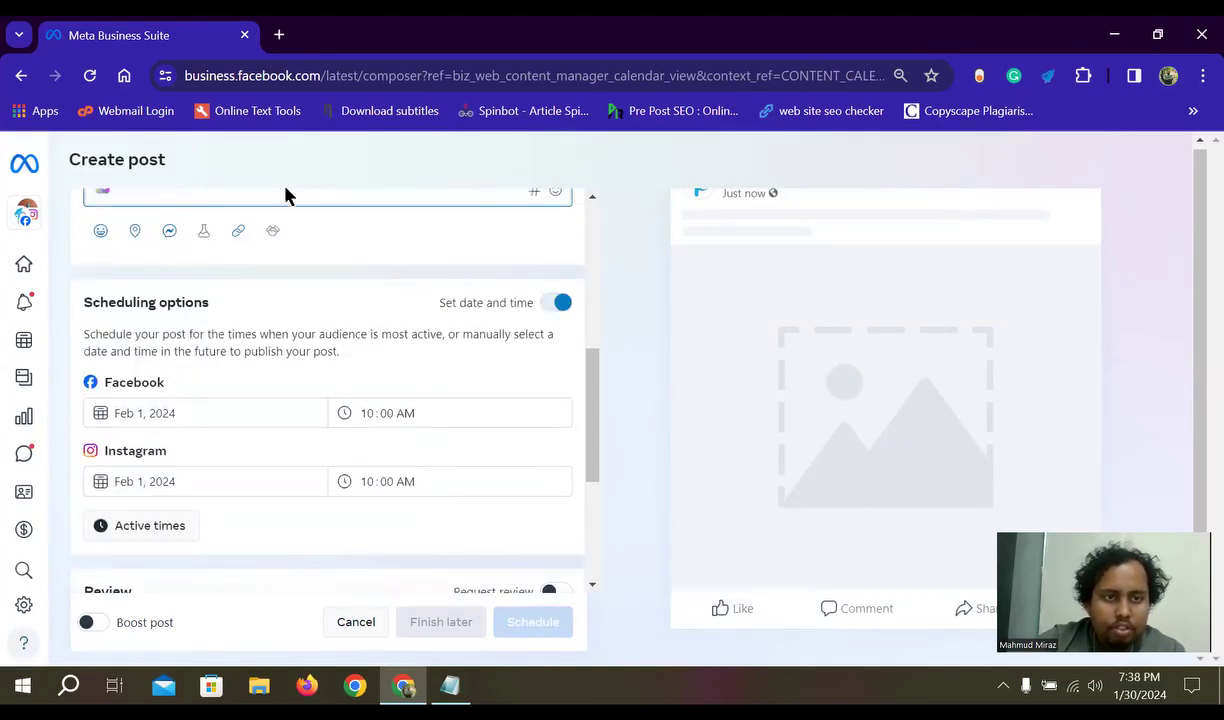
{"action": "scroll", "coordinate": [275, 275], "scroll_direction": "down", "scroll_amount": 5}
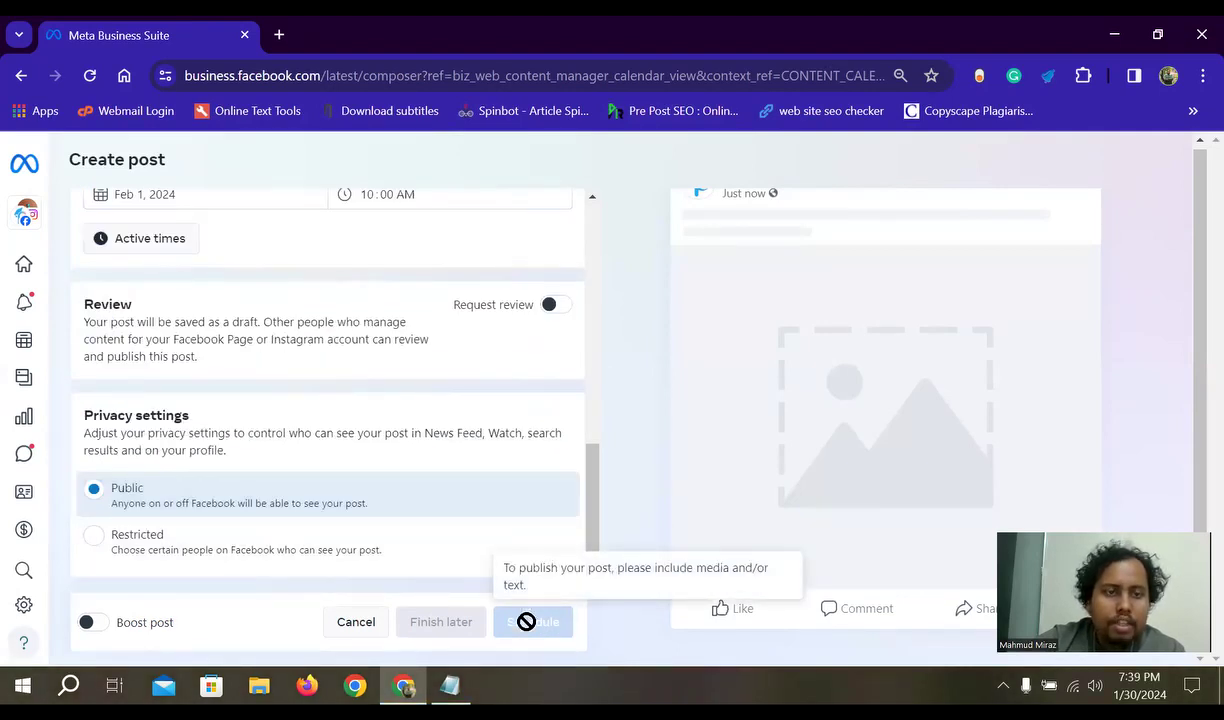
{"action": "scroll", "coordinate": [344, 525], "scroll_direction": "up", "scroll_amount": 3}
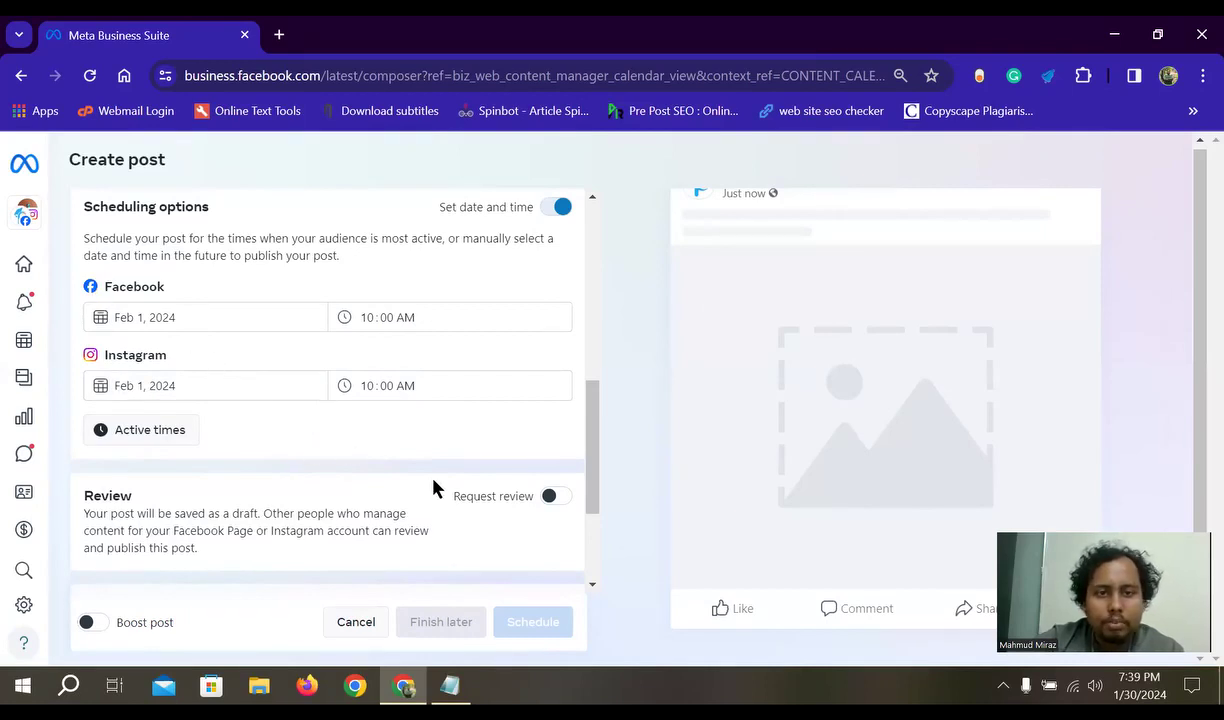
{"action": "scroll", "coordinate": [451, 492], "scroll_direction": "up", "scroll_amount": 5}
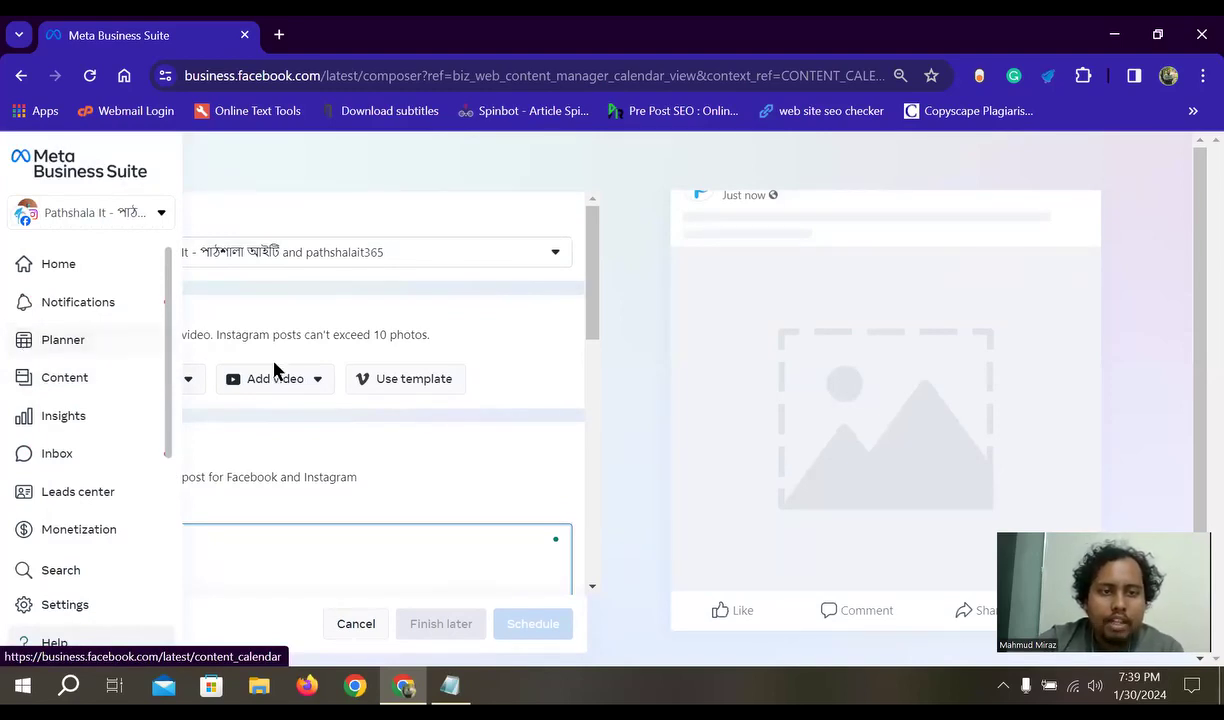
- Leave the draft via Planner and open Content's Published posts and reels list
{"action": "left_click", "coordinate": [41, 344]}
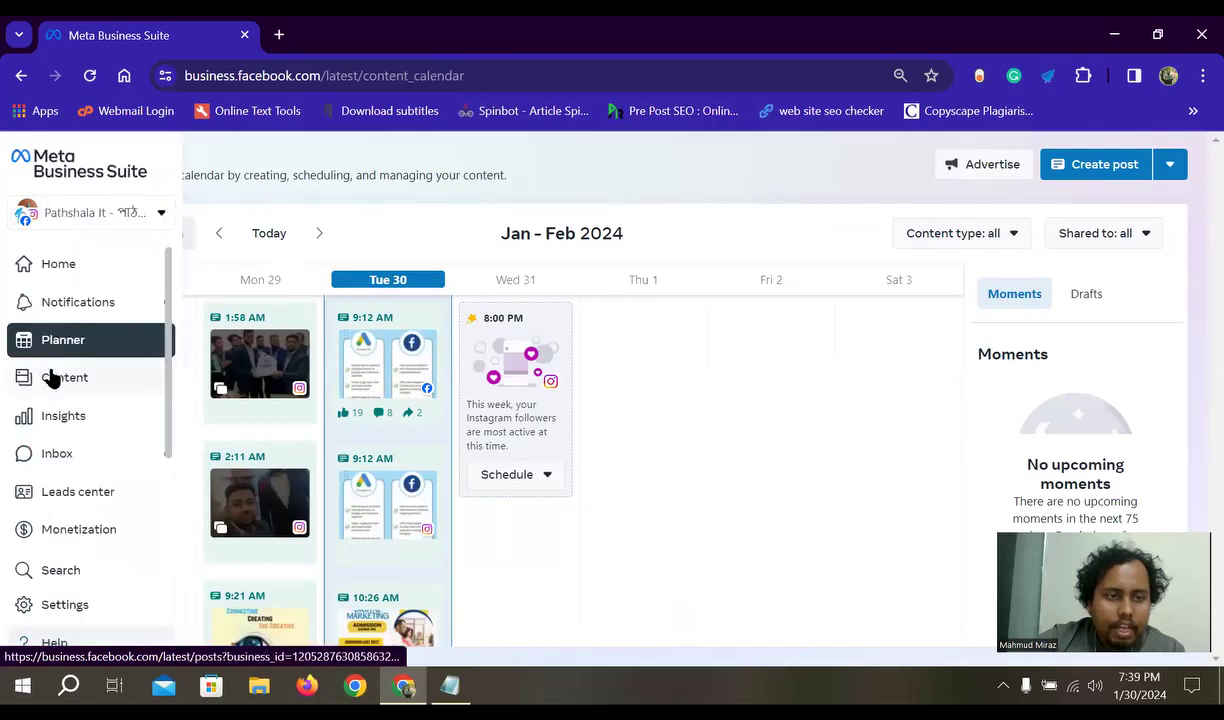
{"action": "left_click", "coordinate": [50, 377]}
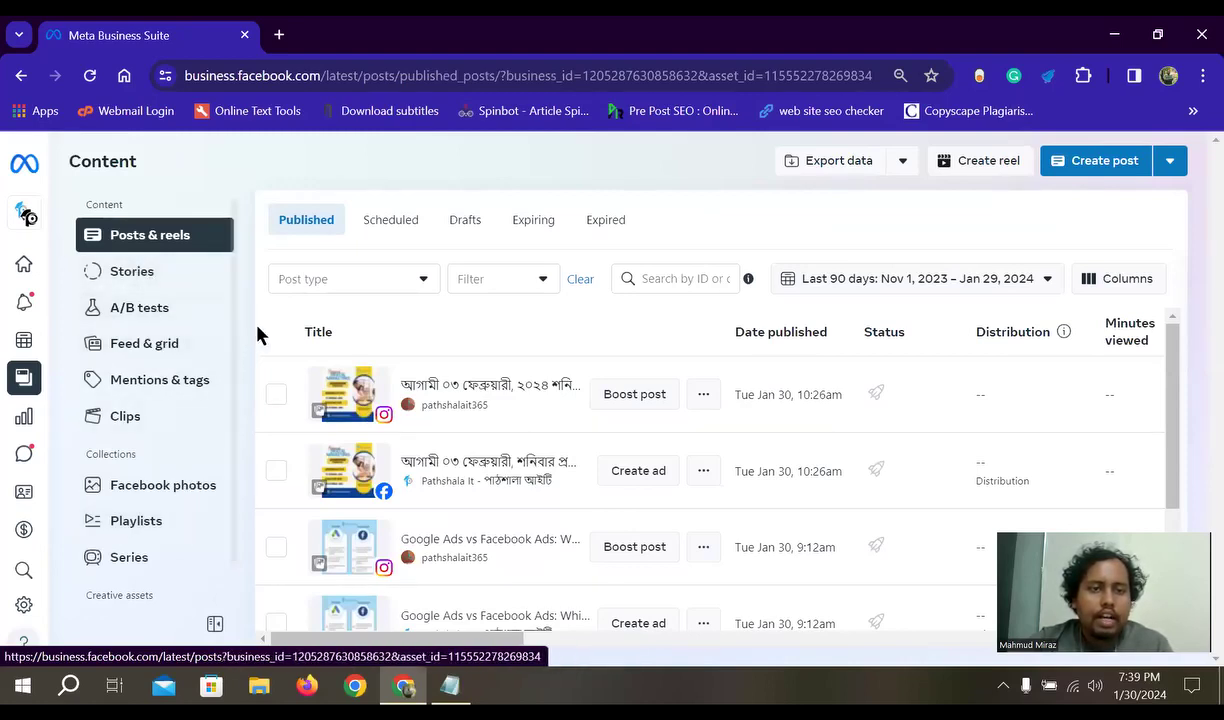
- Open the A/B tests page from the Content section list
{"action": "scroll", "coordinate": [194, 377], "scroll_direction": "down", "scroll_amount": 1}
{"action": "left_click", "coordinate": [167, 278]}
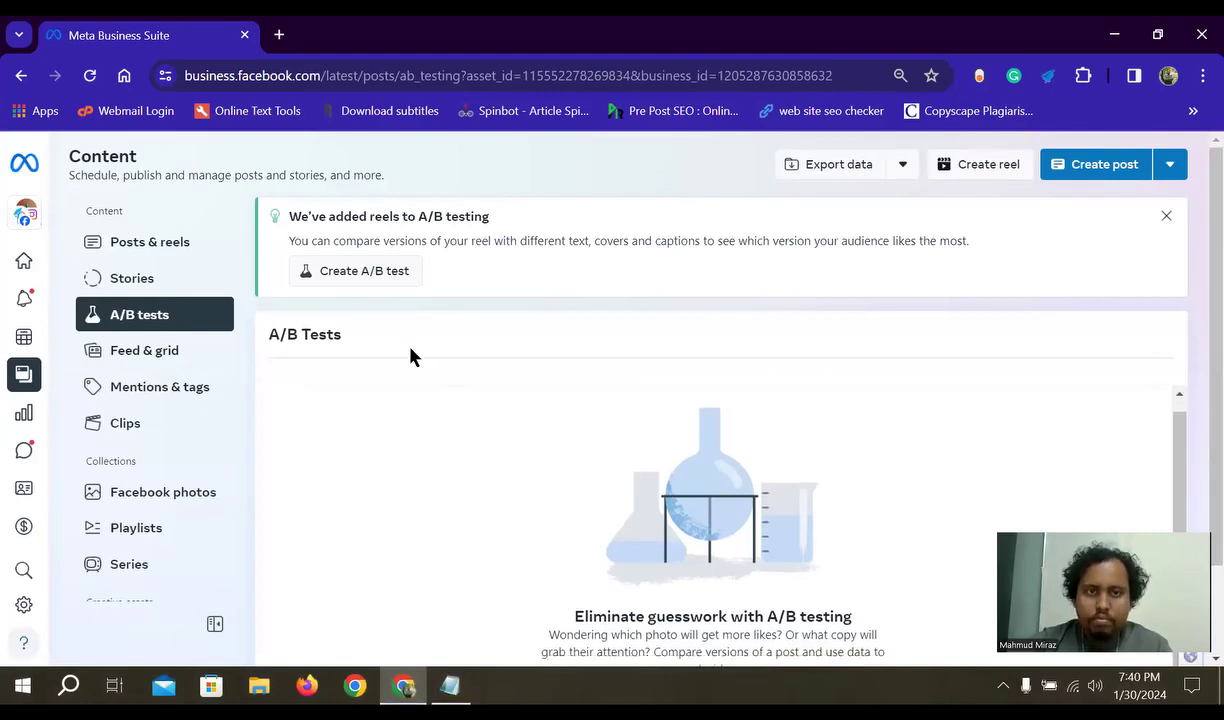
- Open the Create A/B test dialog with empty Version A and Version B
{"action": "scroll", "coordinate": [600, 420], "scroll_direction": "down", "scroll_amount": 1}
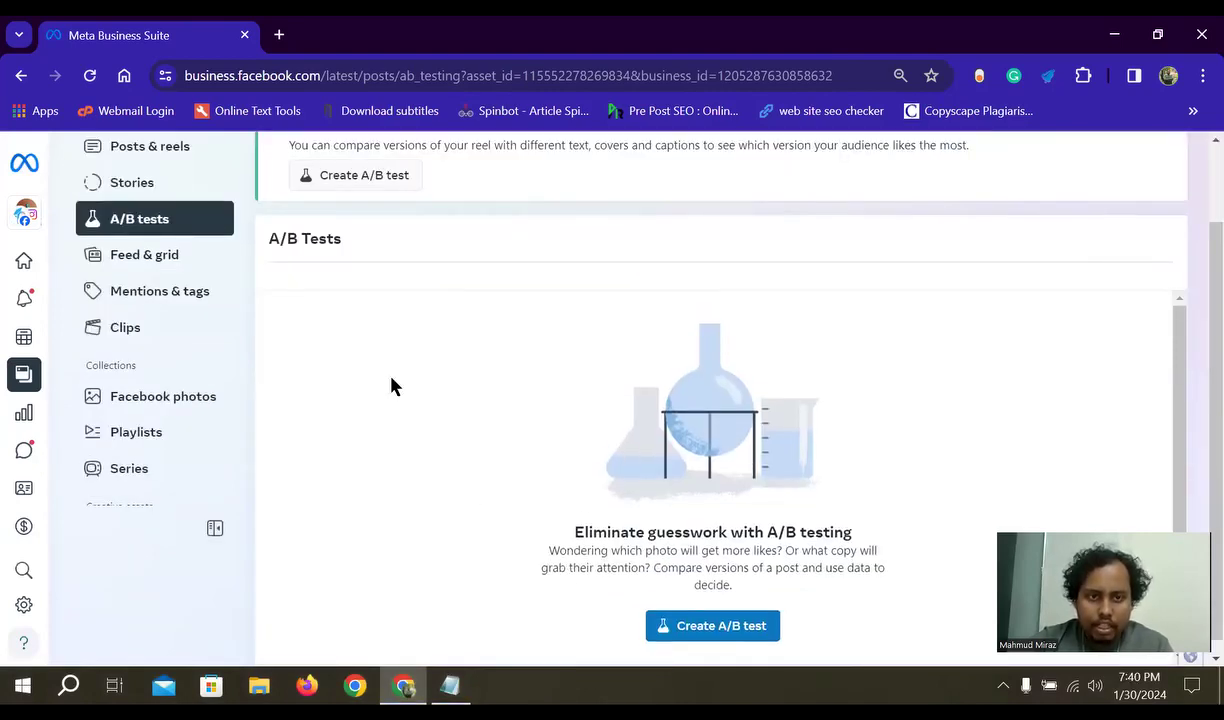
{"action": "scroll", "coordinate": [380, 300], "scroll_direction": "up", "scroll_amount": 1}
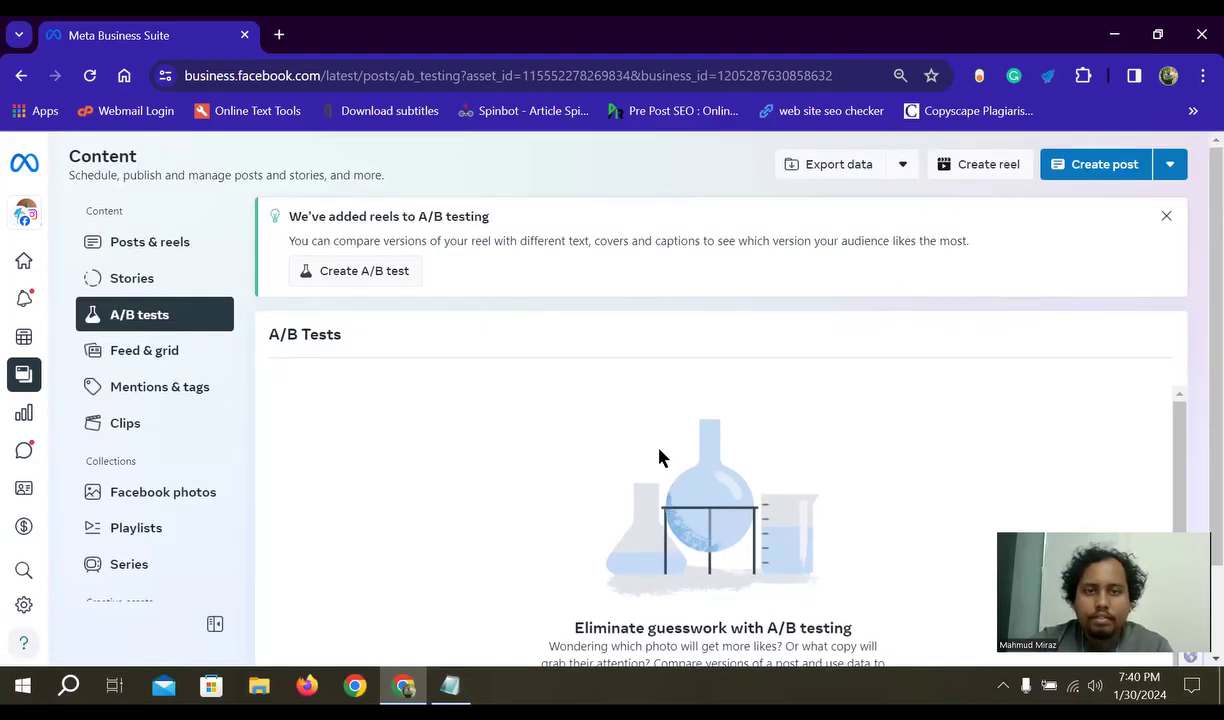
{"action": "scroll", "coordinate": [659, 459], "scroll_direction": "down", "scroll_amount": 1}
{"action": "left_click", "coordinate": [718, 605]}
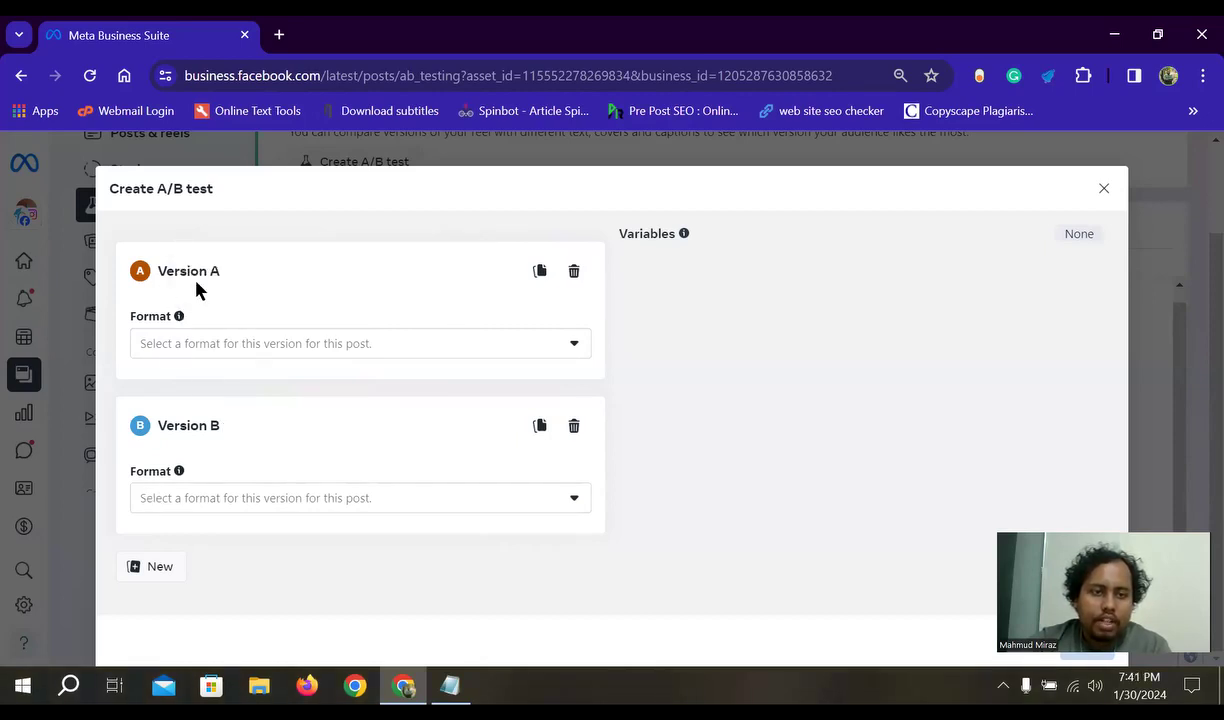
- Add a Version C to the A/B test
{"action": "left_click", "coordinate": [160, 566]}
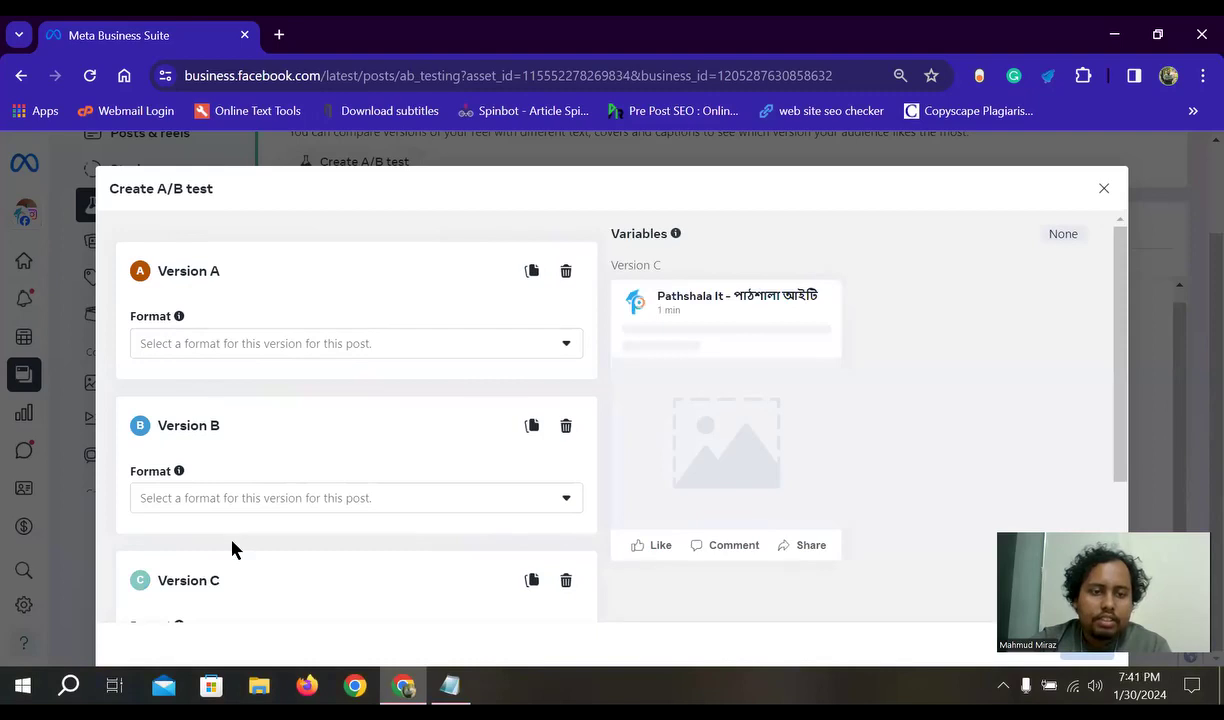
{"action": "scroll", "coordinate": [210, 535], "scroll_direction": "down", "scroll_amount": 2}
{"action": "left_click", "coordinate": [148, 582]}
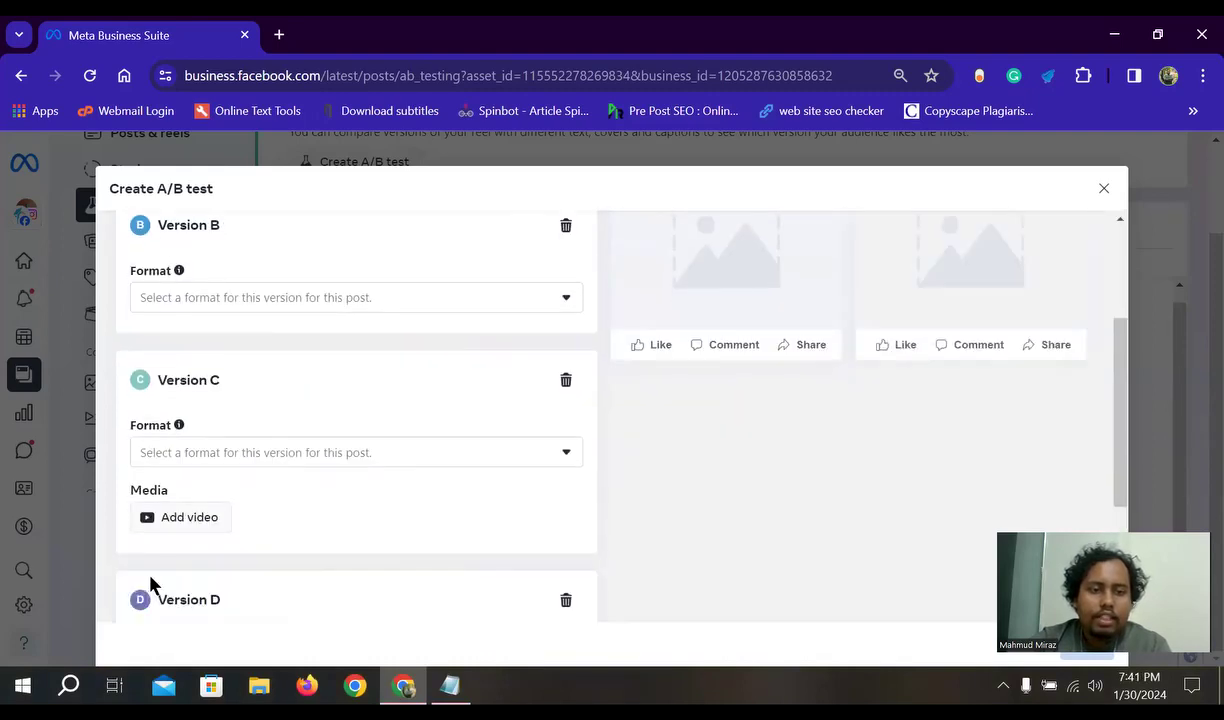
{"action": "scroll", "coordinate": [200, 560], "scroll_direction": "down", "scroll_amount": 2}
{"action": "scroll", "coordinate": [410, 510], "scroll_direction": "up", "scroll_amount": 7}
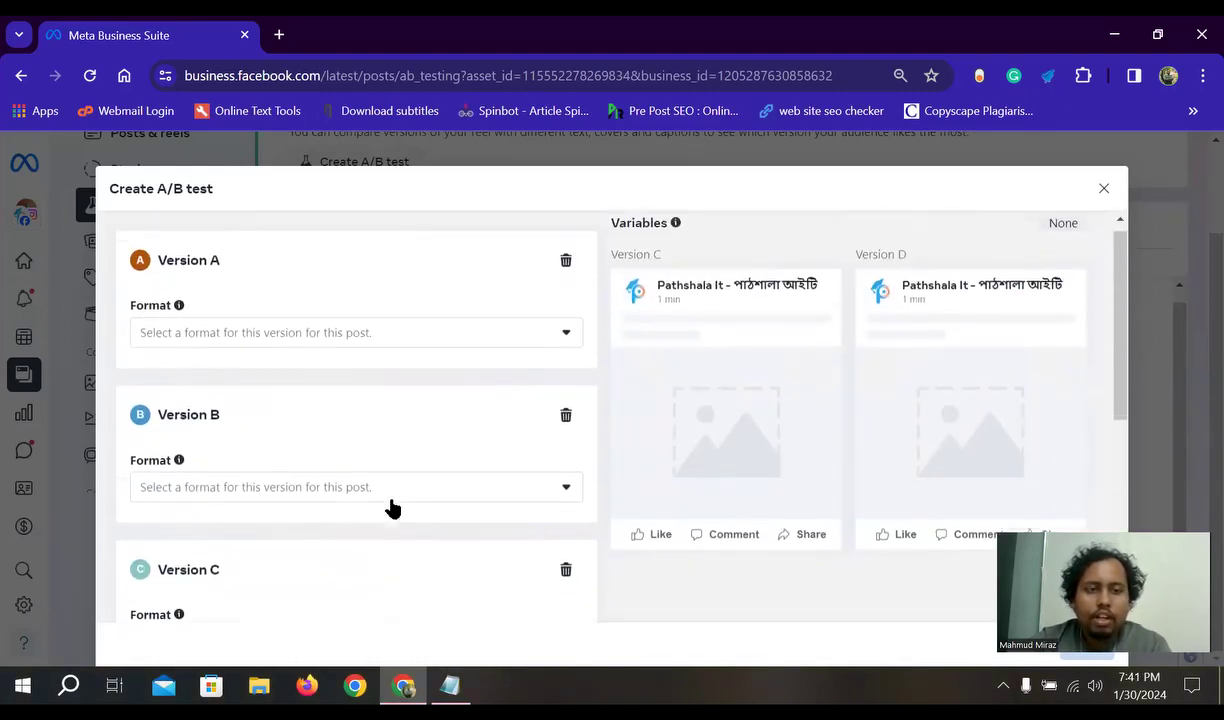
{"action": "scroll", "coordinate": [236, 434], "scroll_direction": "down", "scroll_amount": 1}
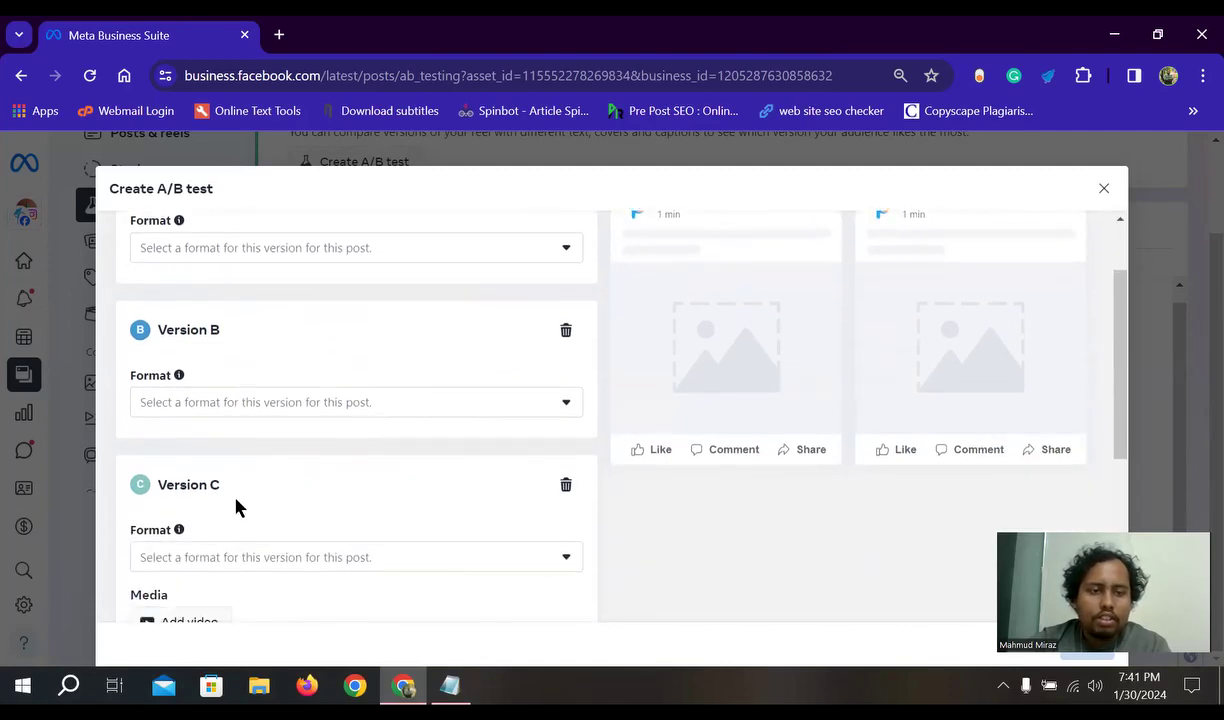
{"action": "scroll", "coordinate": [236, 507], "scroll_direction": "down", "scroll_amount": 2}
{"action": "scroll", "coordinate": [300, 472], "scroll_direction": "up", "scroll_amount": 3}
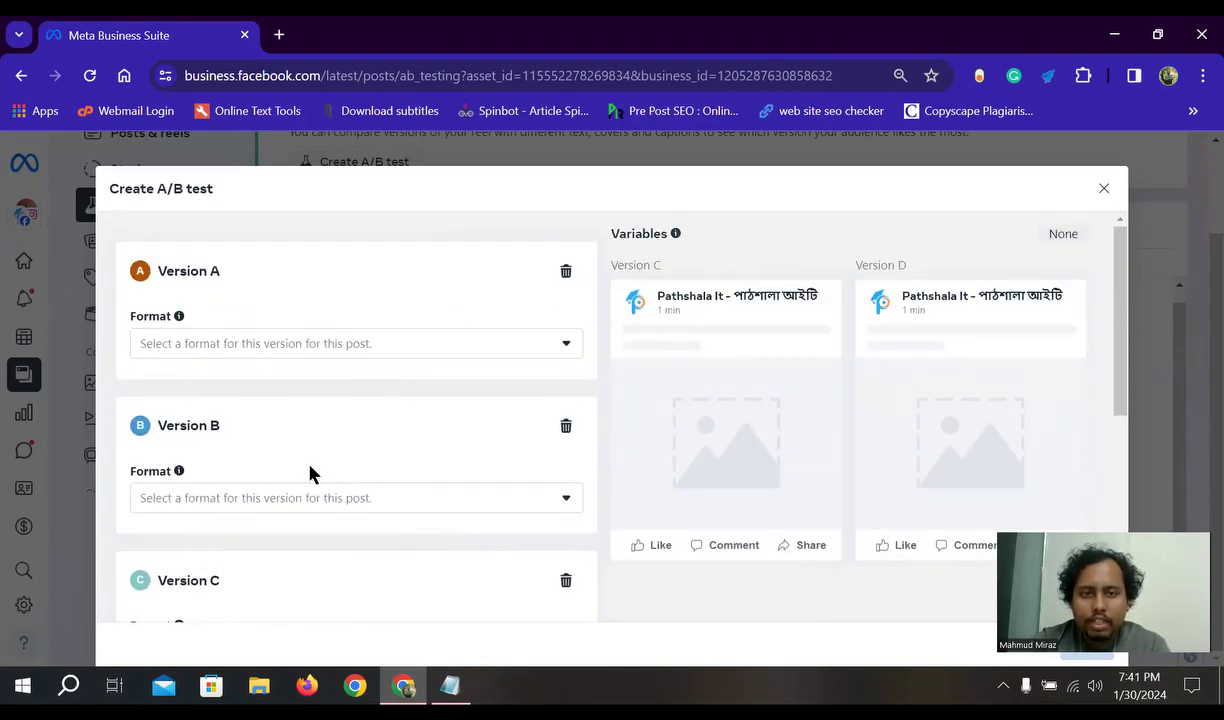
- Set Version A's format to Reel
{"action": "left_click", "coordinate": [372, 346]}
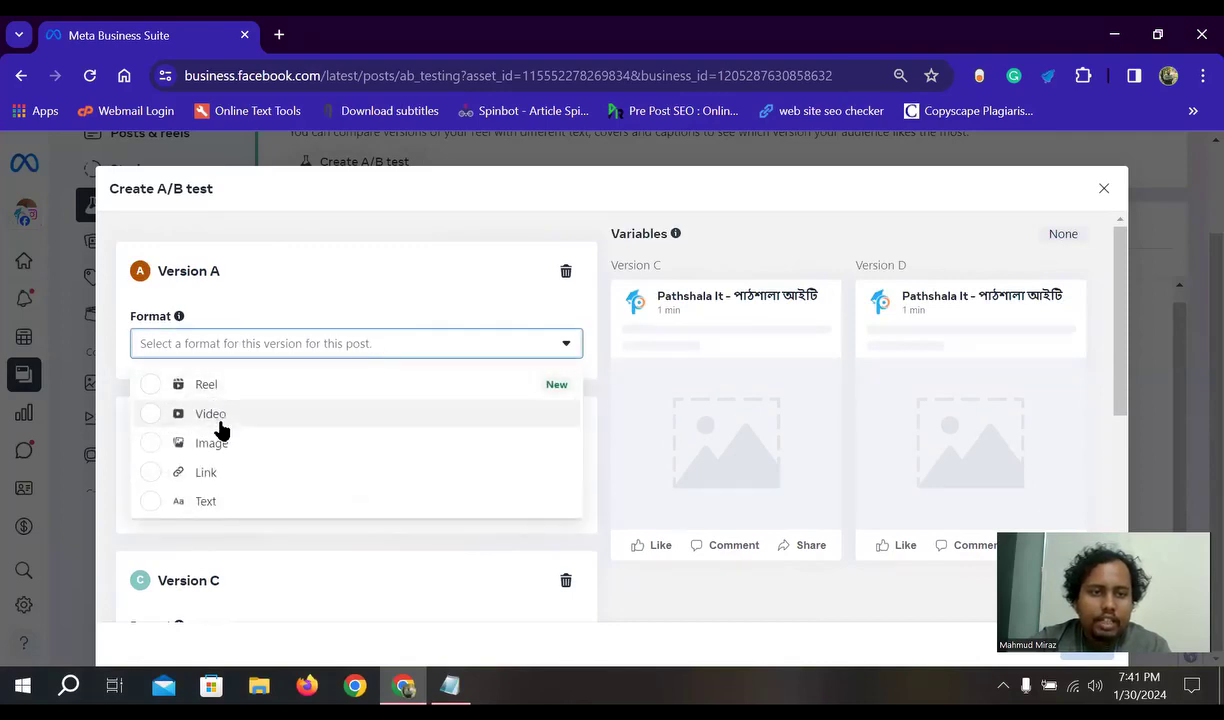
{"action": "left_click", "coordinate": [222, 388]}
{"action": "scroll", "coordinate": [250, 350], "scroll_direction": "down", "scroll_amount": 1}
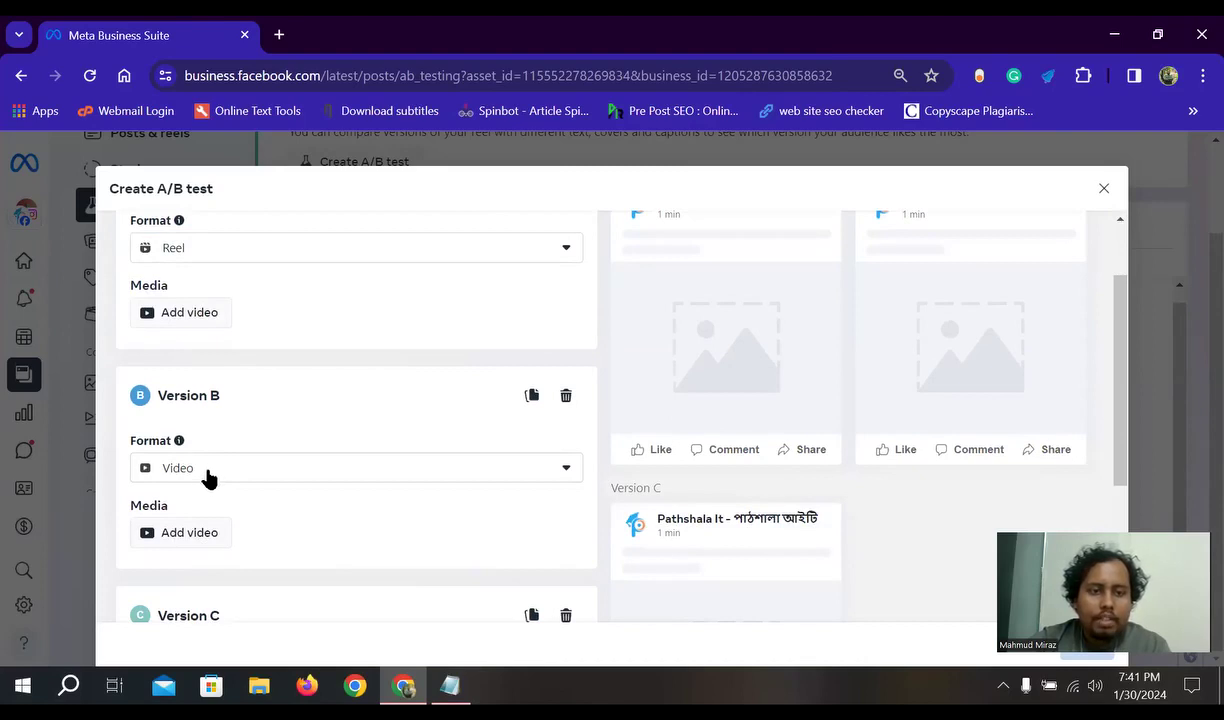
{"action": "scroll", "coordinate": [207, 478], "scroll_direction": "down", "scroll_amount": 1}
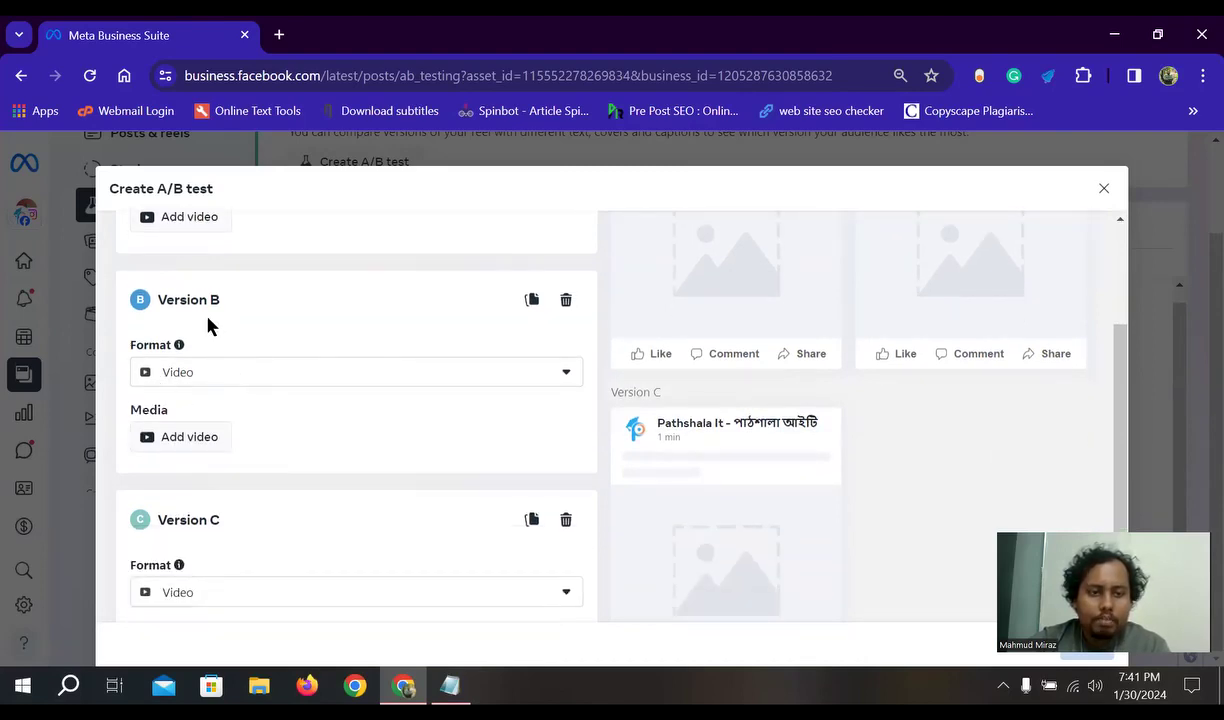
{"action": "scroll", "coordinate": [209, 429], "scroll_direction": "down", "scroll_amount": 1}
{"action": "scroll", "coordinate": [223, 325], "scroll_direction": "up", "scroll_amount": 1}
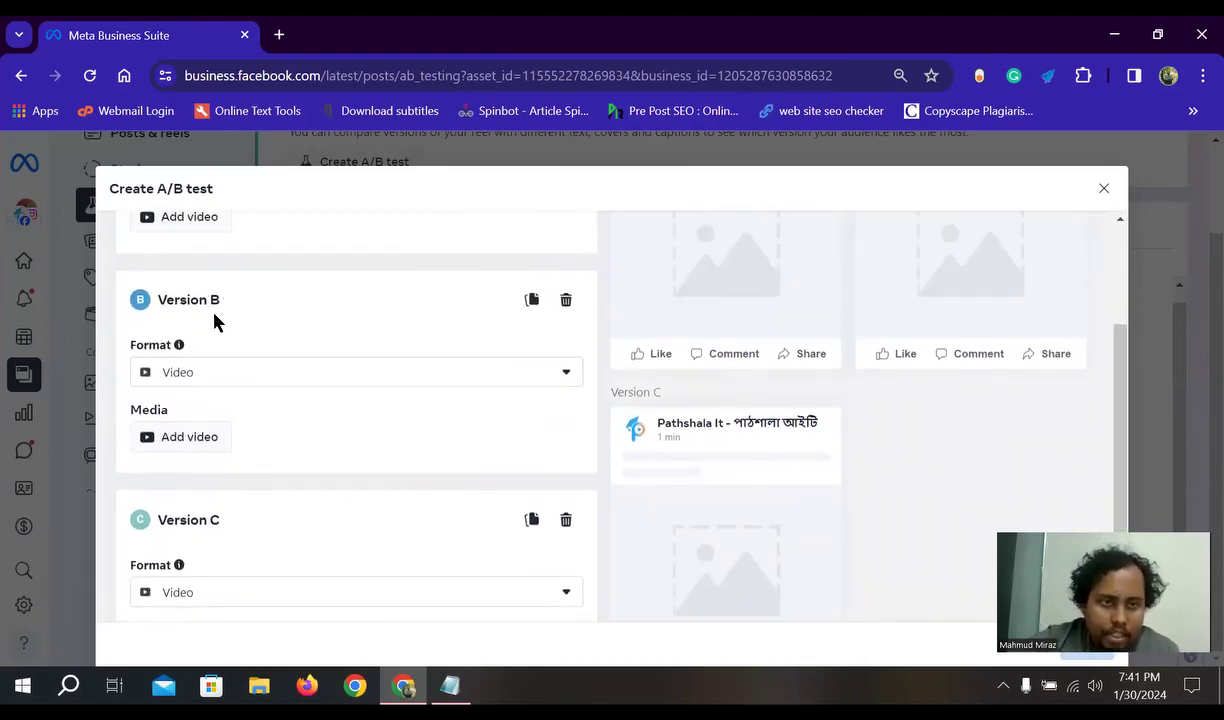
{"action": "scroll", "coordinate": [210, 480], "scroll_direction": "down", "scroll_amount": 1}
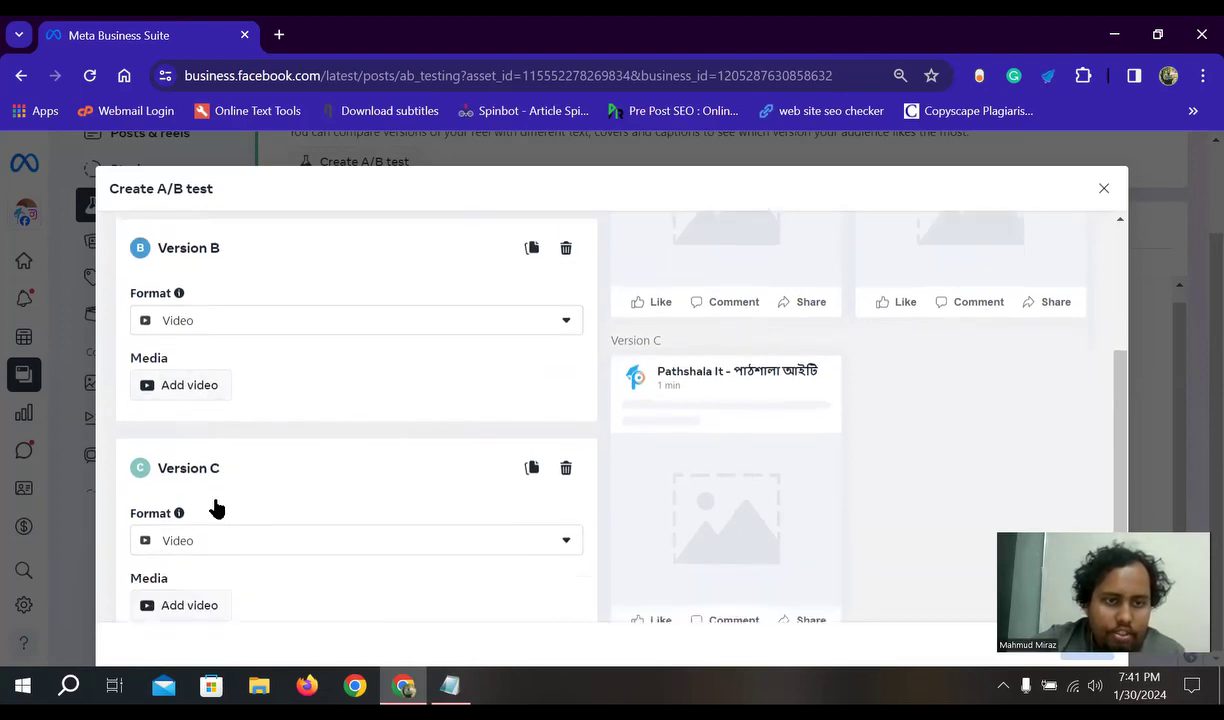
- Check Version C's format options, leaving it locked to Video
{"action": "left_click", "coordinate": [235, 497]}
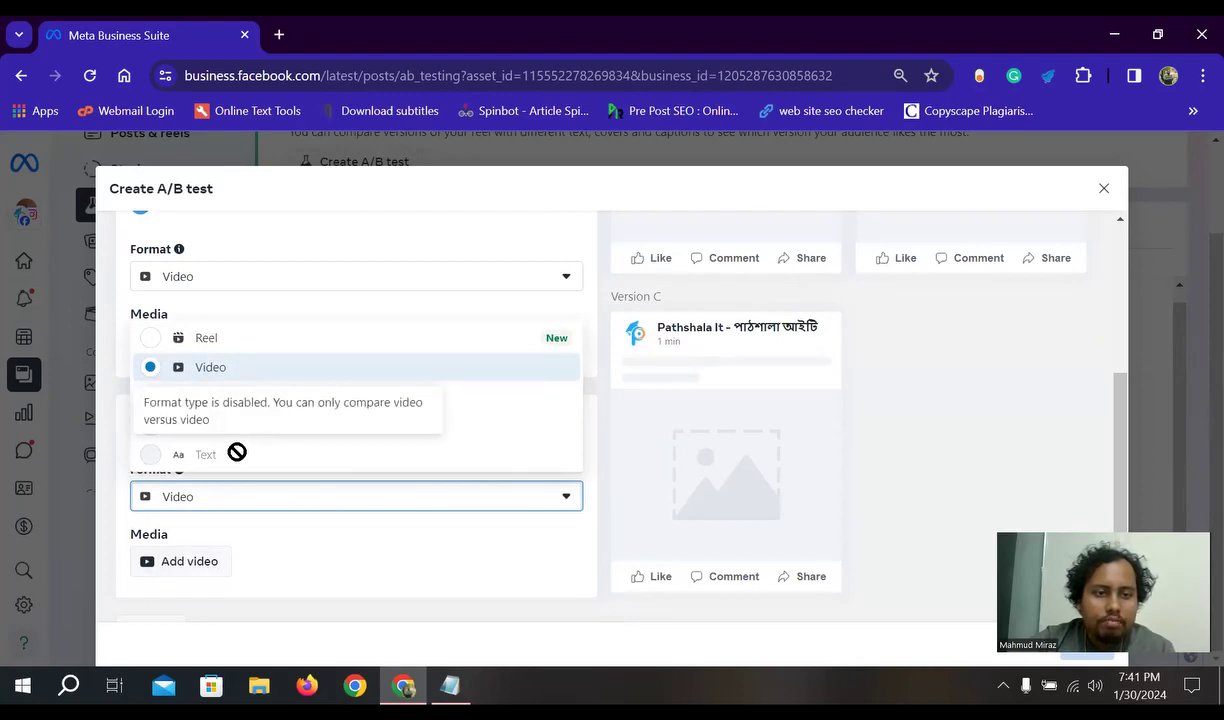
{"action": "left_click", "coordinate": [320, 503]}
{"action": "scroll", "coordinate": [345, 525], "scroll_direction": "up", "scroll_amount": 1}
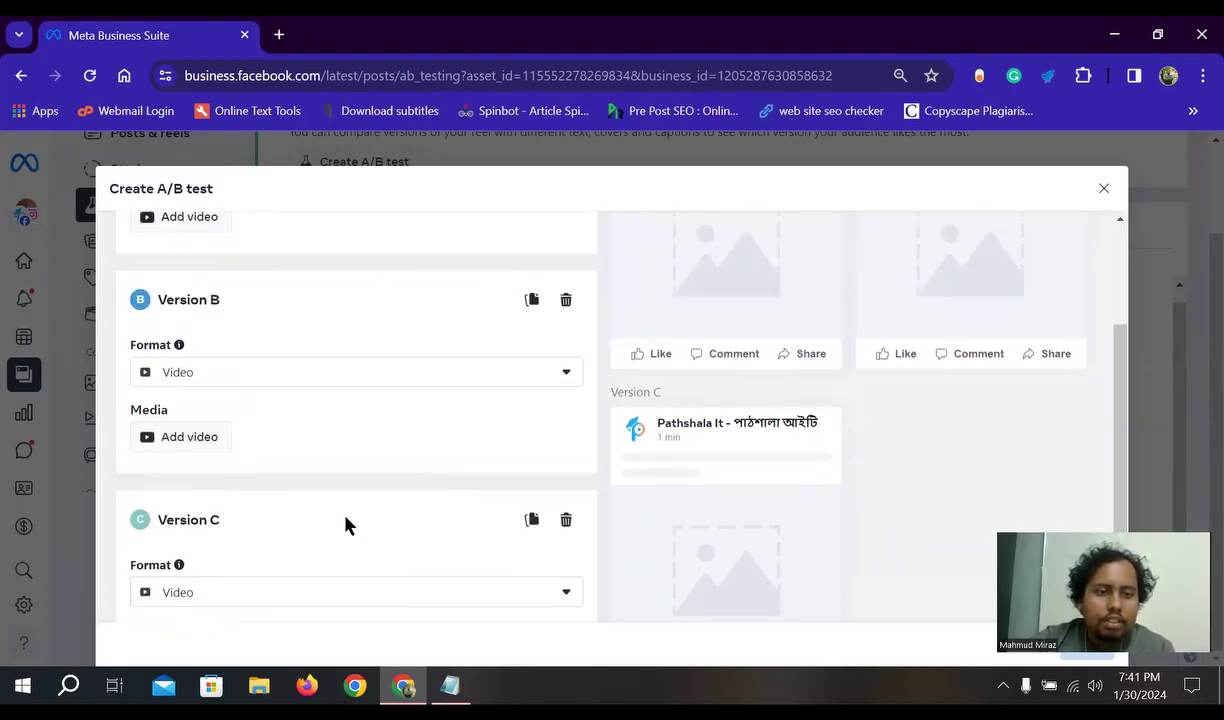
{"action": "scroll", "coordinate": [300, 505], "scroll_direction": "down", "scroll_amount": 2}
{"action": "scroll", "coordinate": [330, 480], "scroll_direction": "up", "scroll_amount": 3}
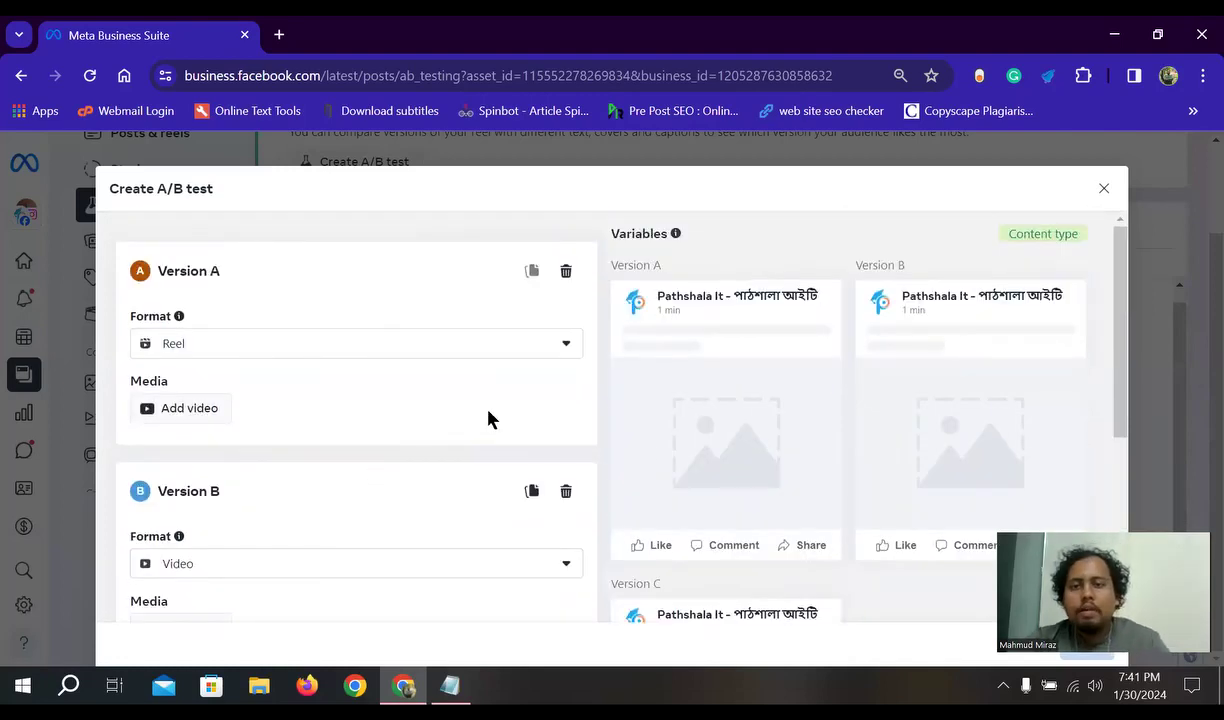
- Add Version D below Version C and review all four versions in the dialog
{"action": "scroll", "coordinate": [490, 418], "scroll_direction": "down", "scroll_amount": 5}
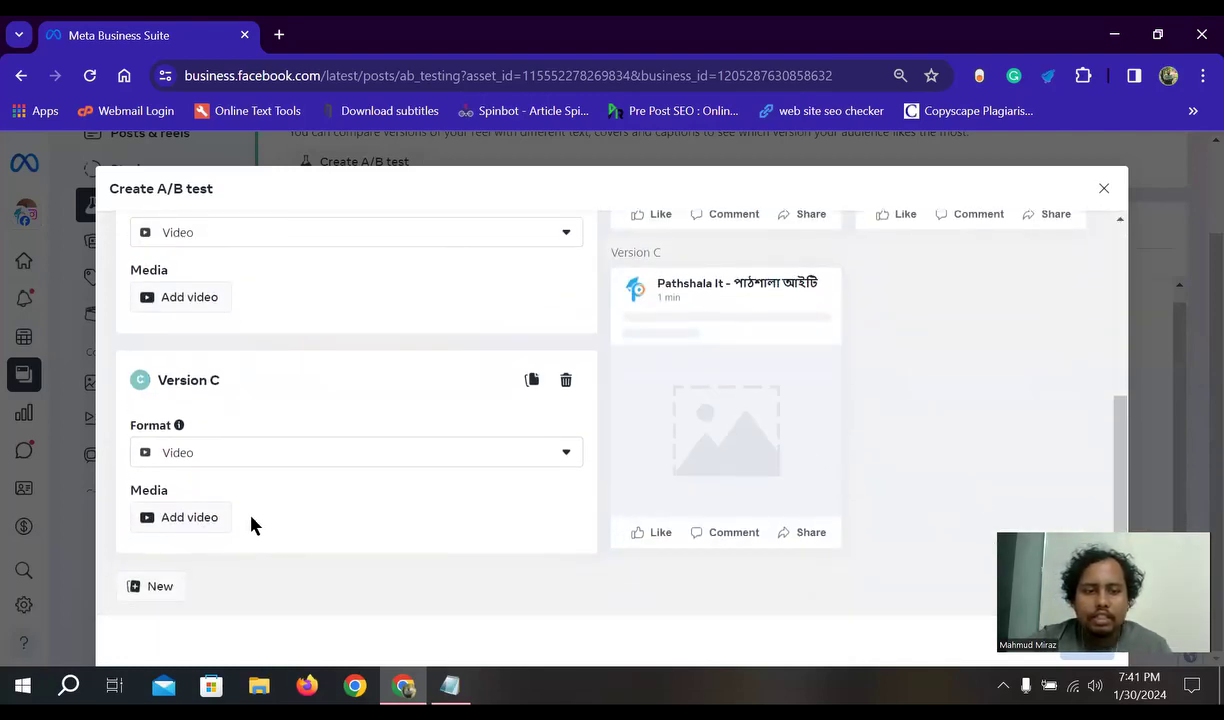
{"action": "left_click", "coordinate": [153, 586]}
{"action": "scroll", "coordinate": [320, 545], "scroll_direction": "down", "scroll_amount": 2}
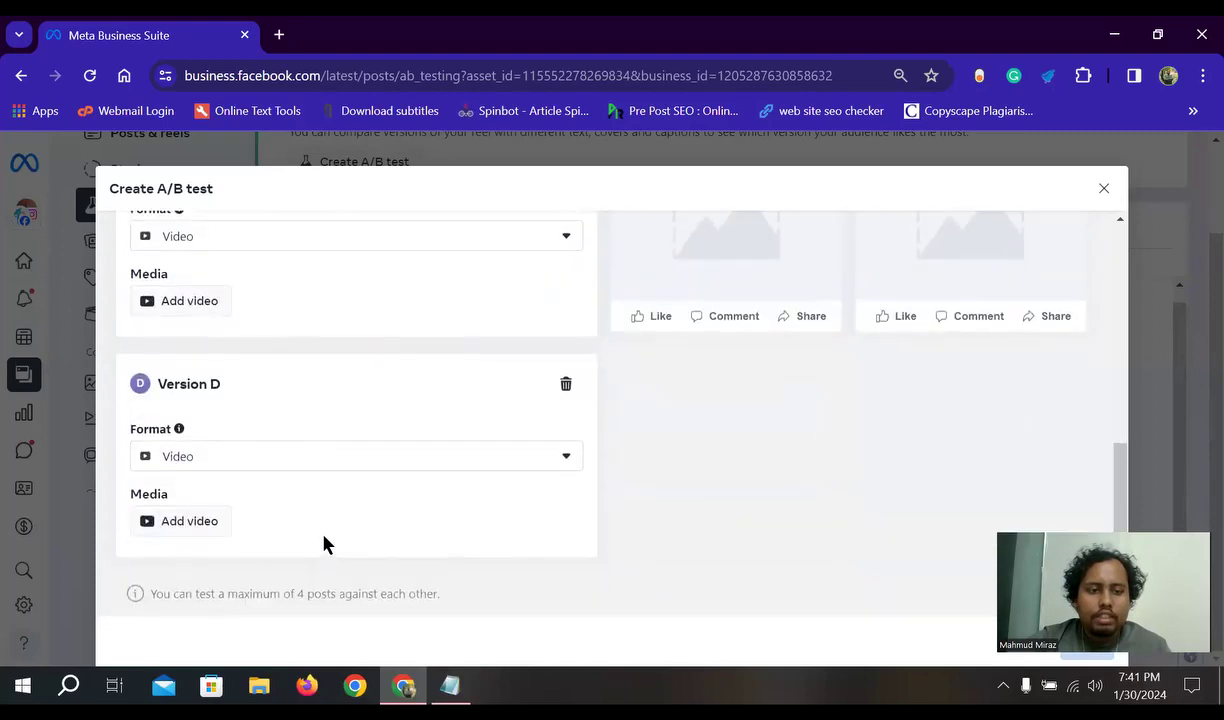
{"action": "scroll", "coordinate": [986, 393], "scroll_direction": "up", "scroll_amount": 4}
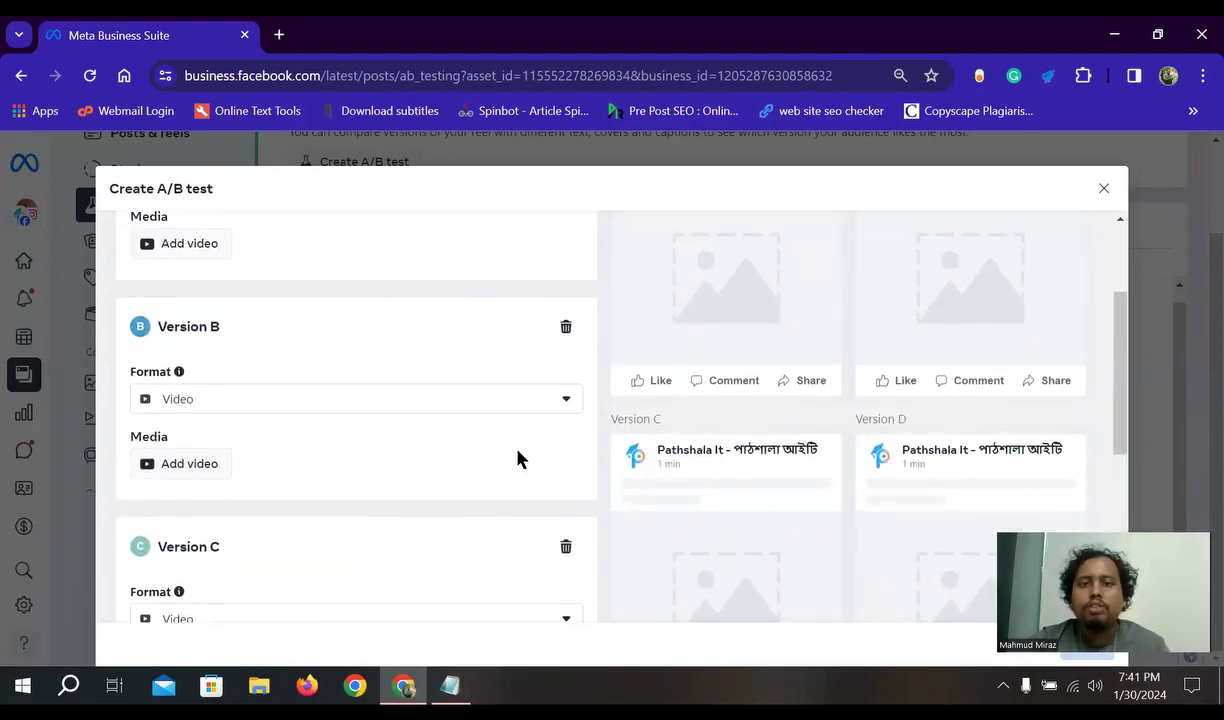
{"action": "scroll", "coordinate": [415, 460], "scroll_direction": "up", "scroll_amount": 3}
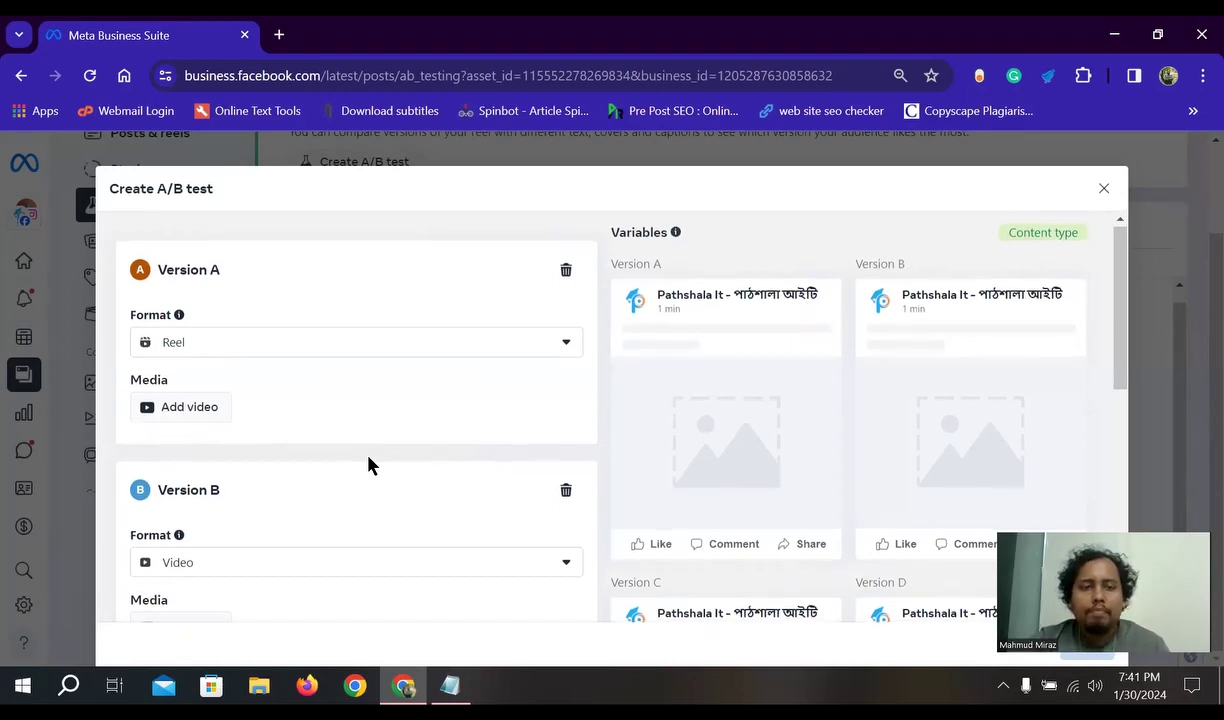
{"action": "scroll", "coordinate": [368, 463], "scroll_direction": "down", "scroll_amount": 1}
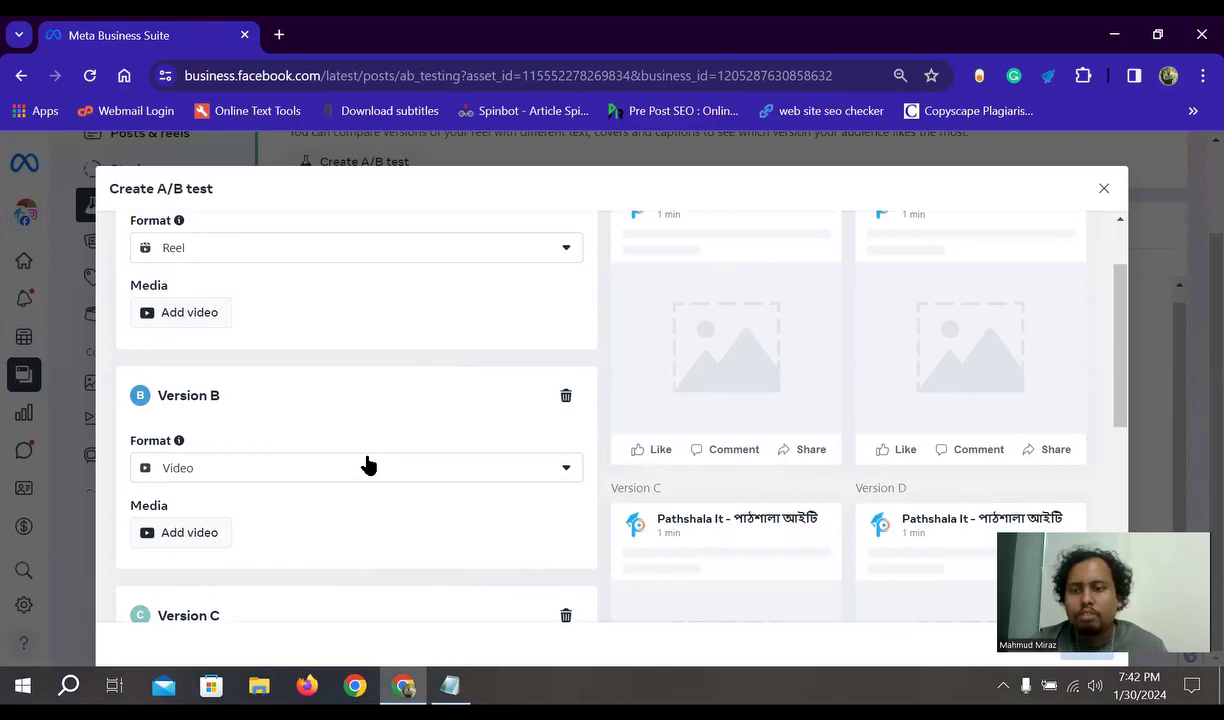
{"action": "scroll", "coordinate": [368, 463], "scroll_direction": "up", "scroll_amount": 1}
{"action": "scroll", "coordinate": [366, 464], "scroll_direction": "down", "scroll_amount": 6}
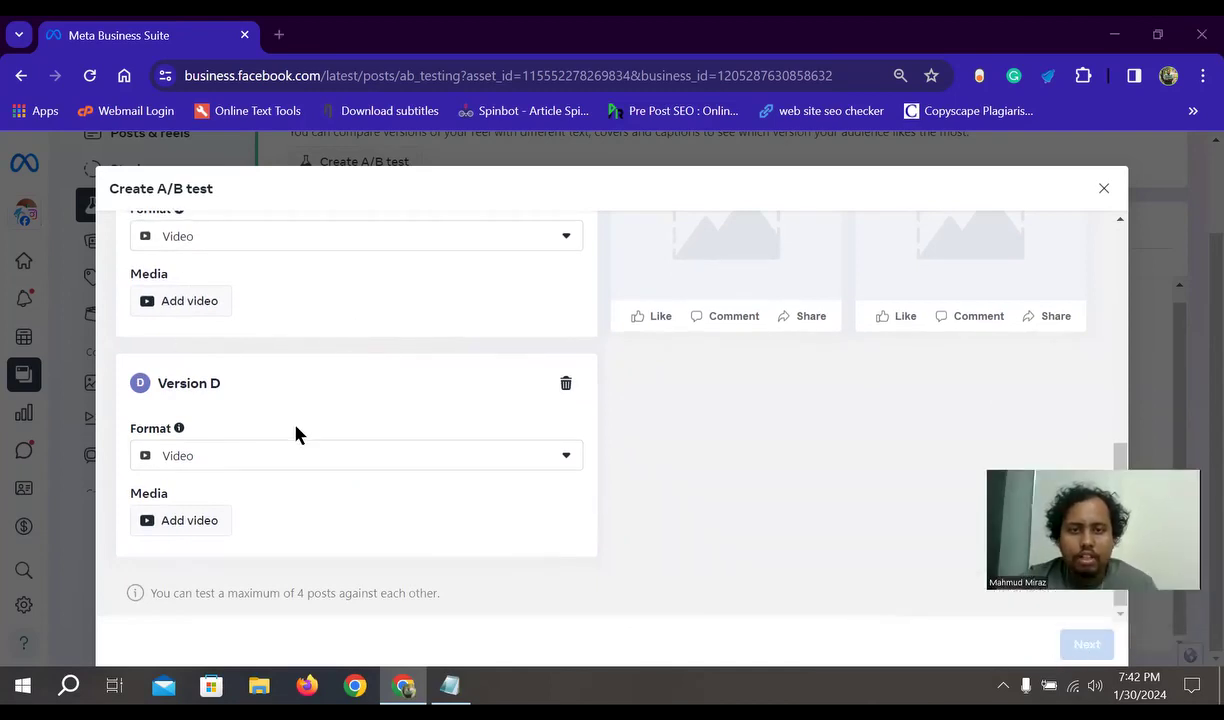
{"action": "scroll", "coordinate": [795, 397], "scroll_direction": "up", "scroll_amount": 6}
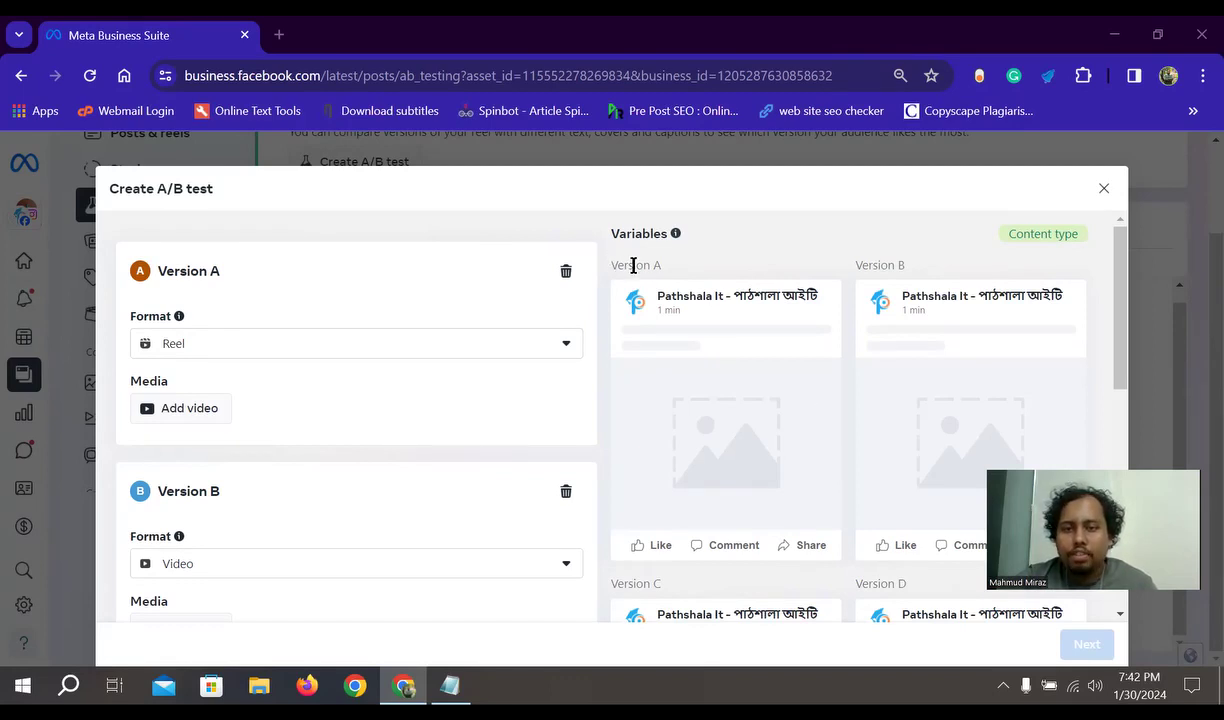
- Highlight the 'maximum of 4 posts' note and bring up Chrome's page zoom controls
{"action": "scroll", "coordinate": [686, 551], "scroll_direction": "down", "scroll_amount": 1}
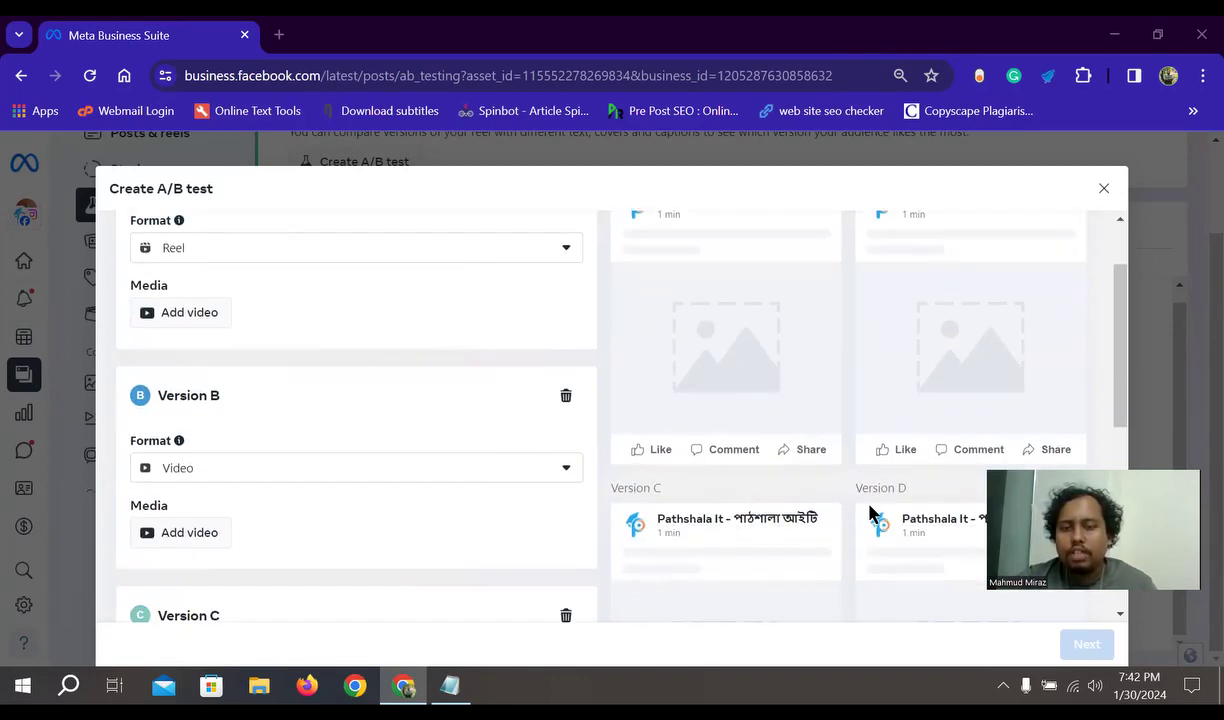
{"action": "scroll", "coordinate": [833, 522], "scroll_direction": "up", "scroll_amount": 1}
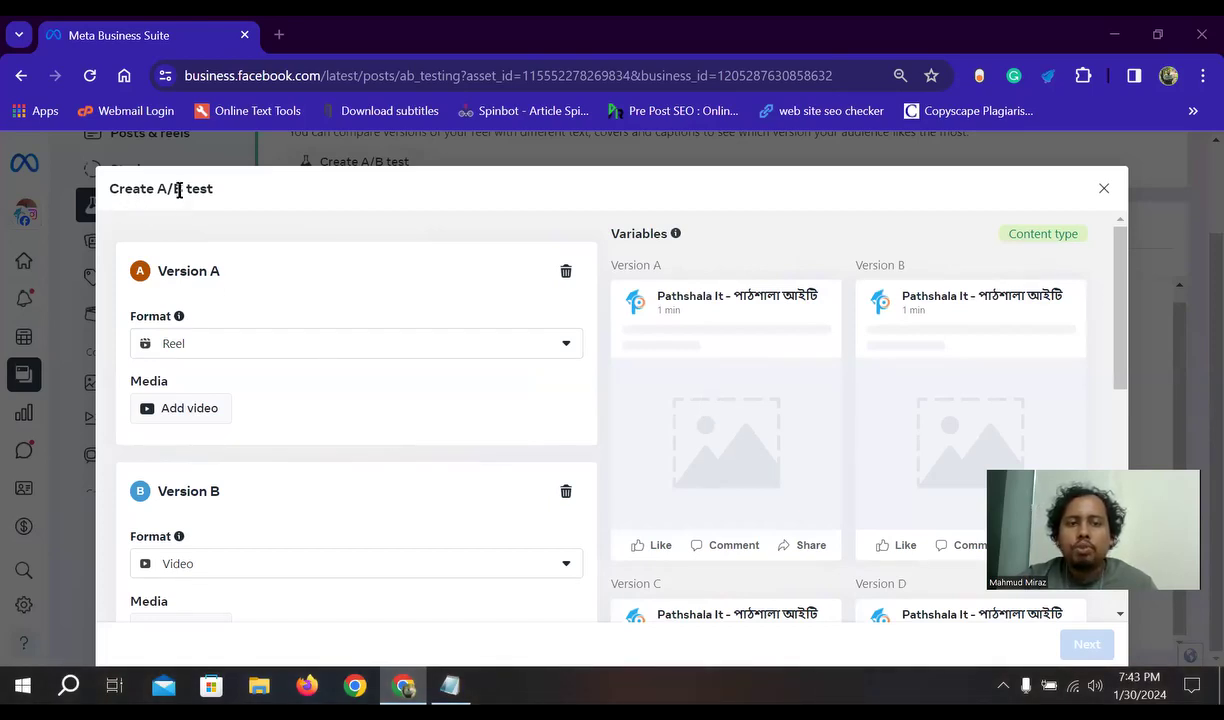
{"action": "scroll", "coordinate": [230, 500], "scroll_direction": "down", "scroll_amount": 5}
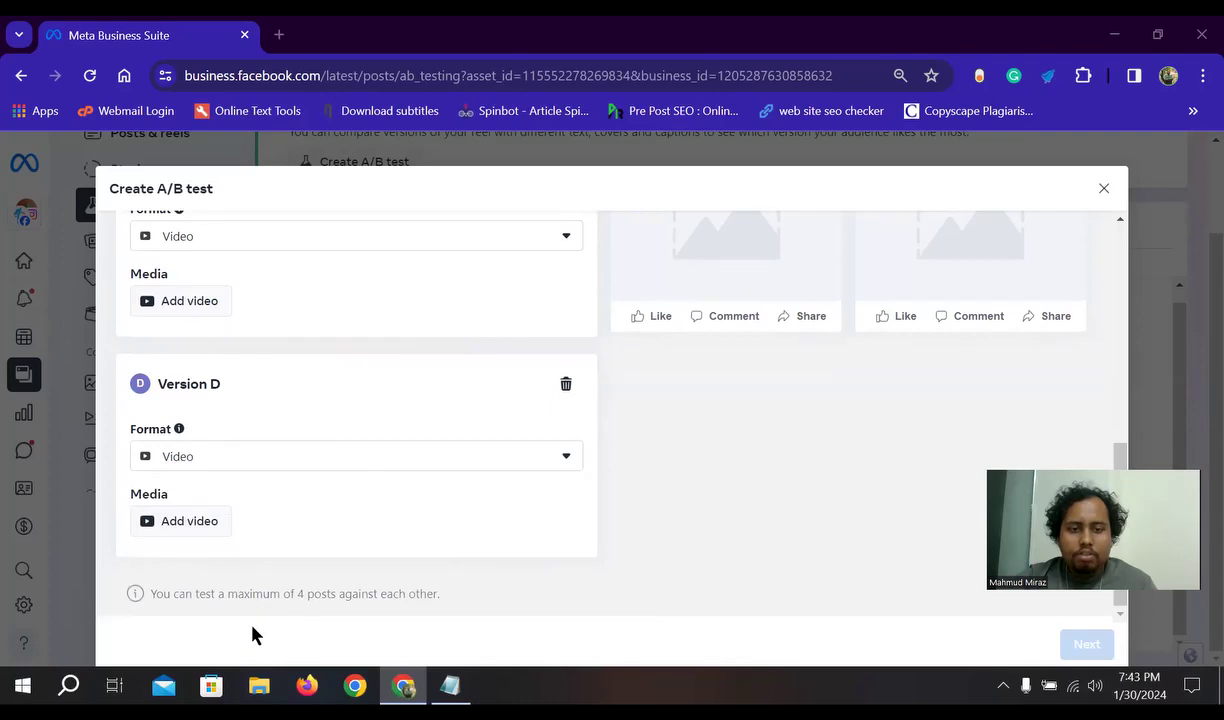
{"action": "left_click_drag", "start_coordinate": [441, 596], "coordinate": [127, 596]}
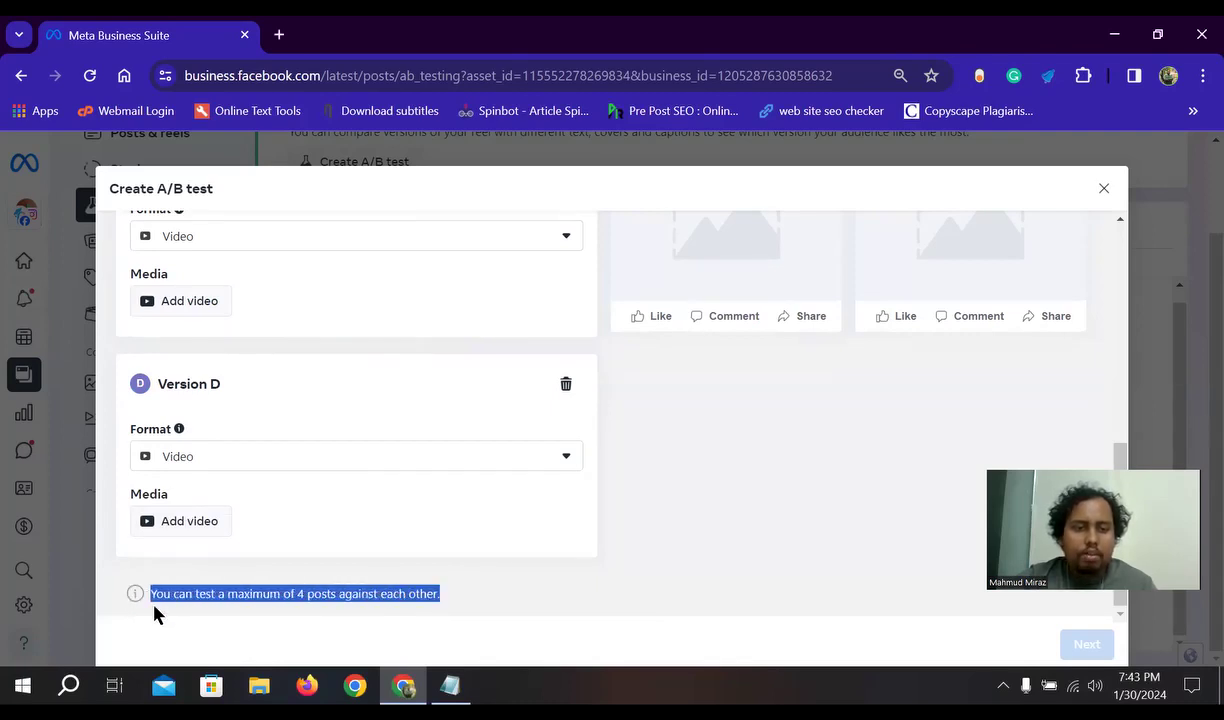
{"action": "left_click", "coordinate": [900, 75]}
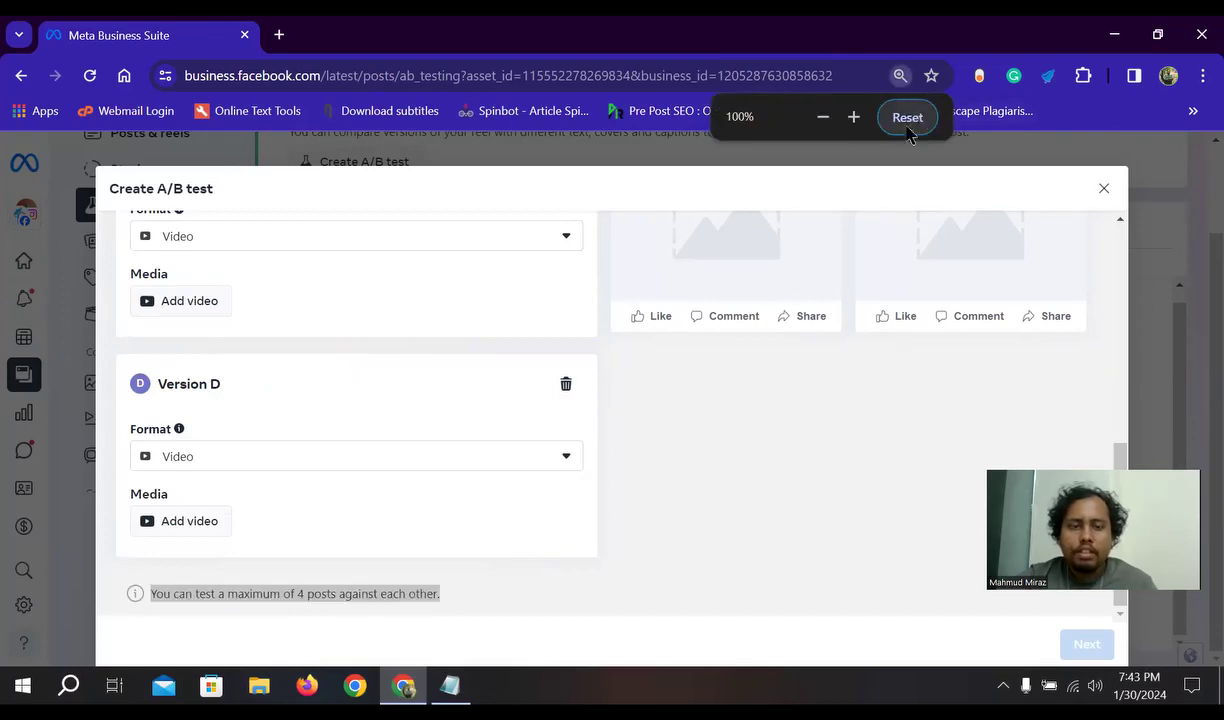
- Reset the browser zoom to the default page size and dismiss the zoom popup
{"action": "left_click", "coordinate": [907, 124]}
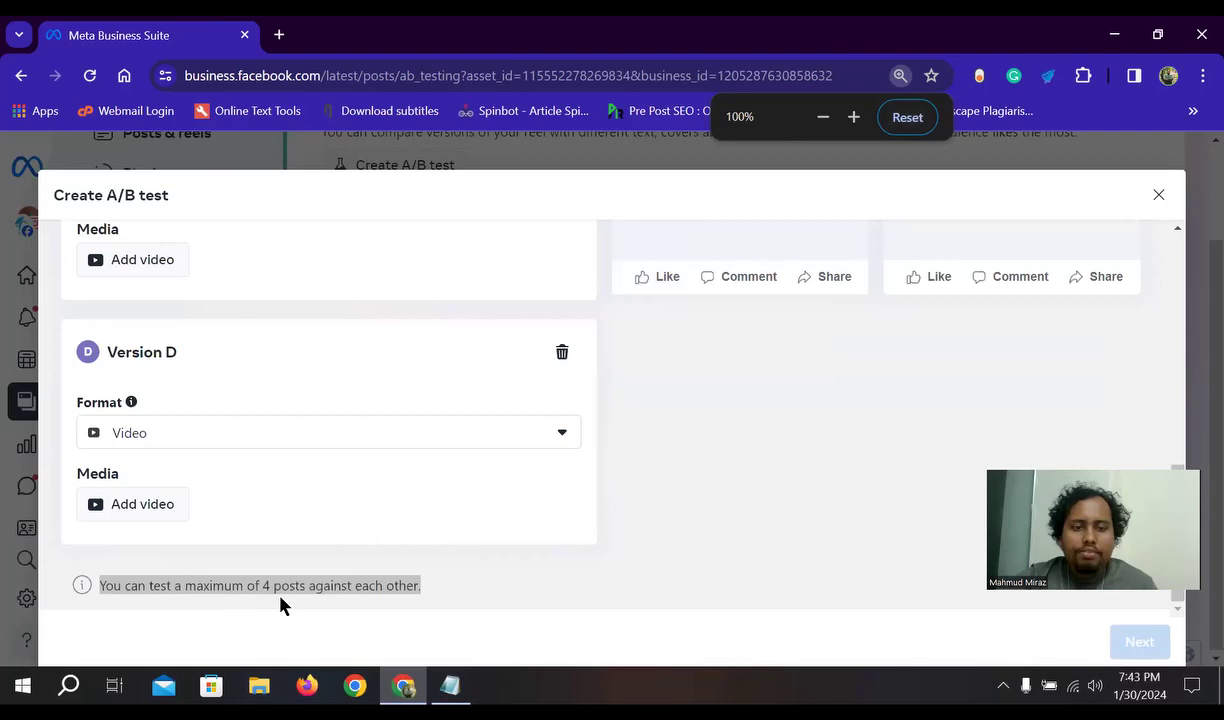
{"action": "left_click", "coordinate": [437, 592]}
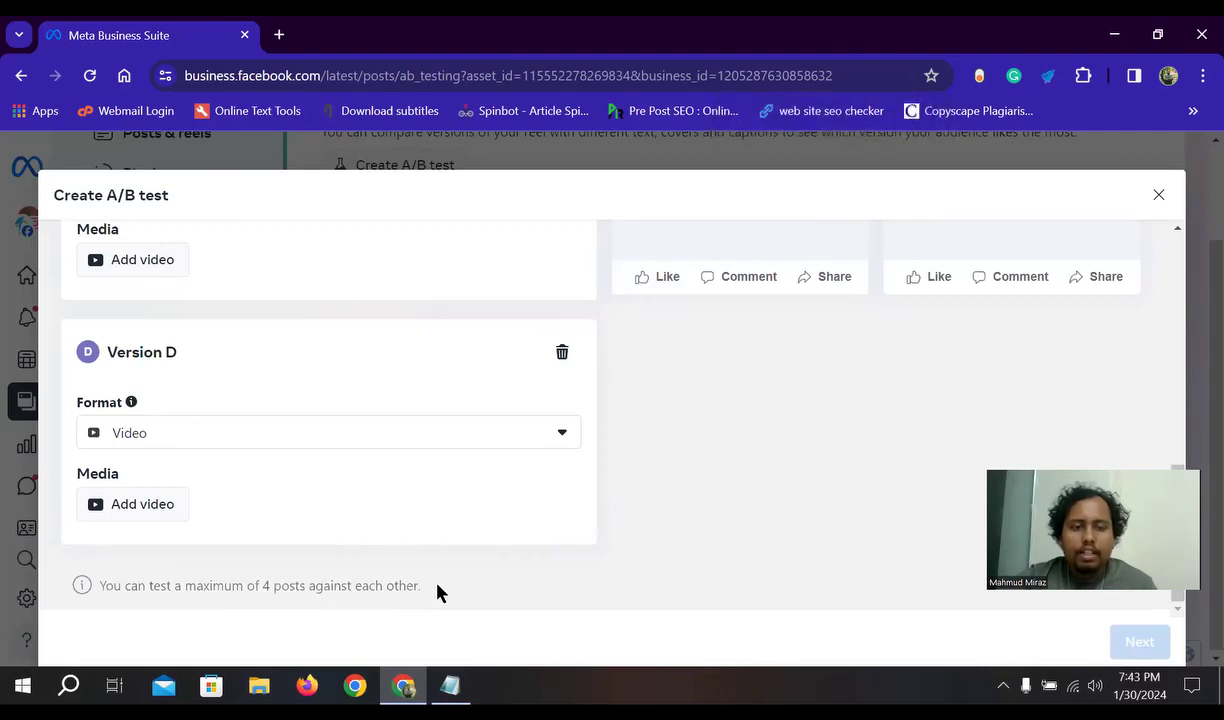
{"action": "scroll", "coordinate": [555, 530], "scroll_direction": "up", "scroll_amount": 10}
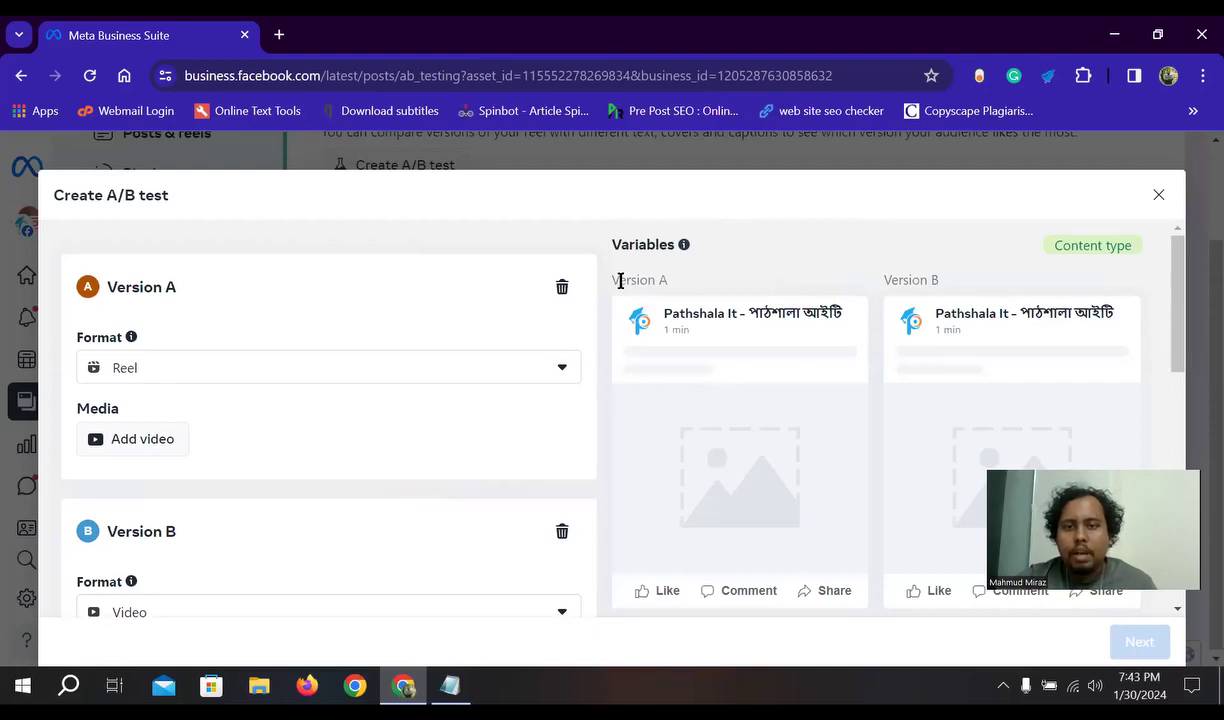
- Delete Versions B, C and D from the A/B test, leaving only Version A
{"action": "scroll", "coordinate": [810, 470], "scroll_direction": "down", "scroll_amount": 2}
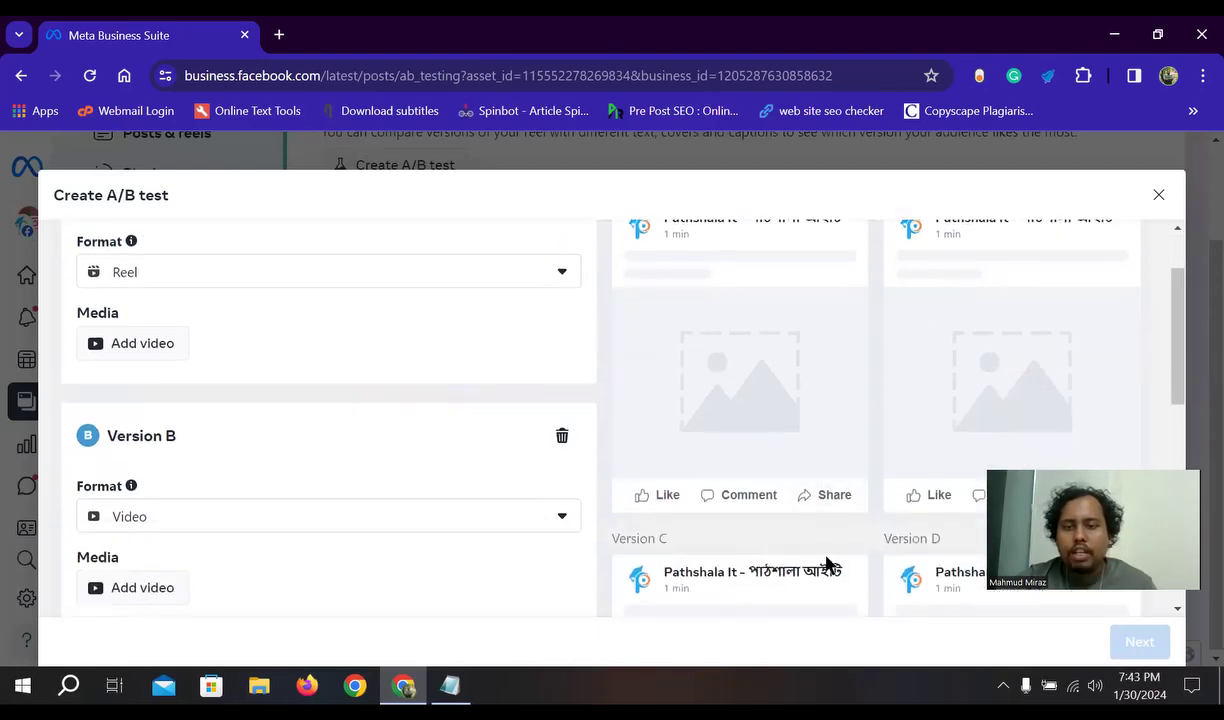
{"action": "scroll", "coordinate": [905, 552], "scroll_direction": "down", "scroll_amount": 2}
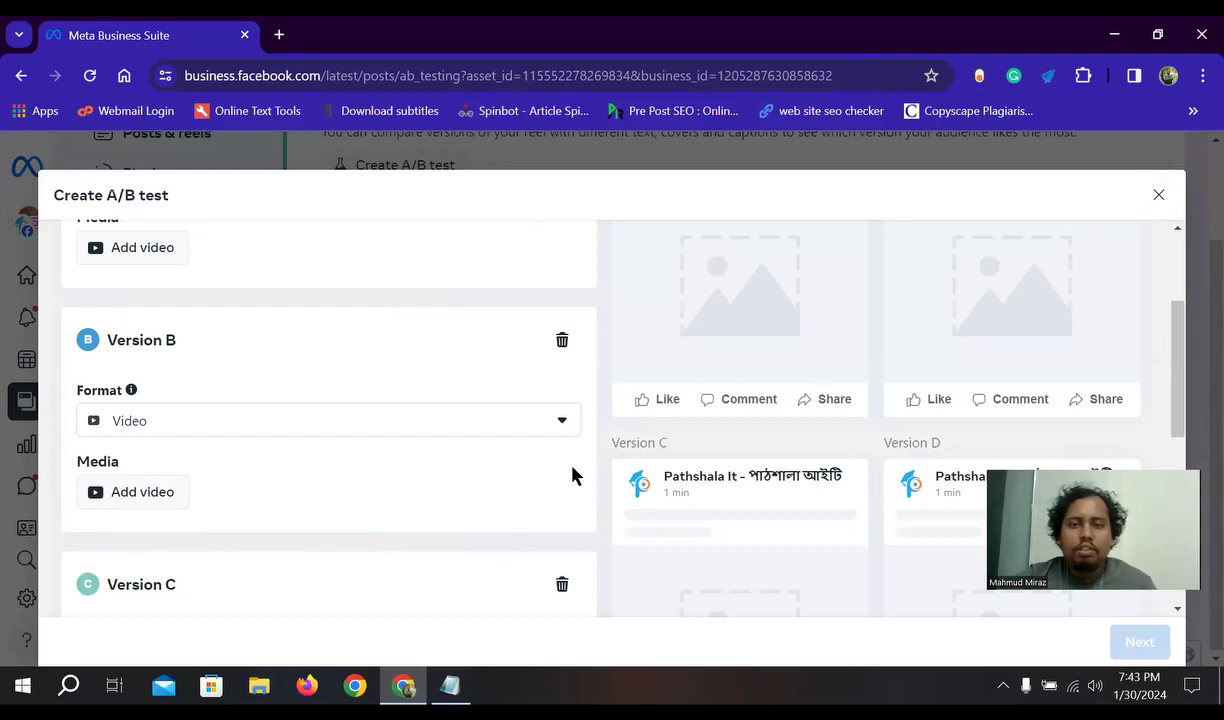
{"action": "scroll", "coordinate": [920, 430], "scroll_direction": "up", "scroll_amount": 3}
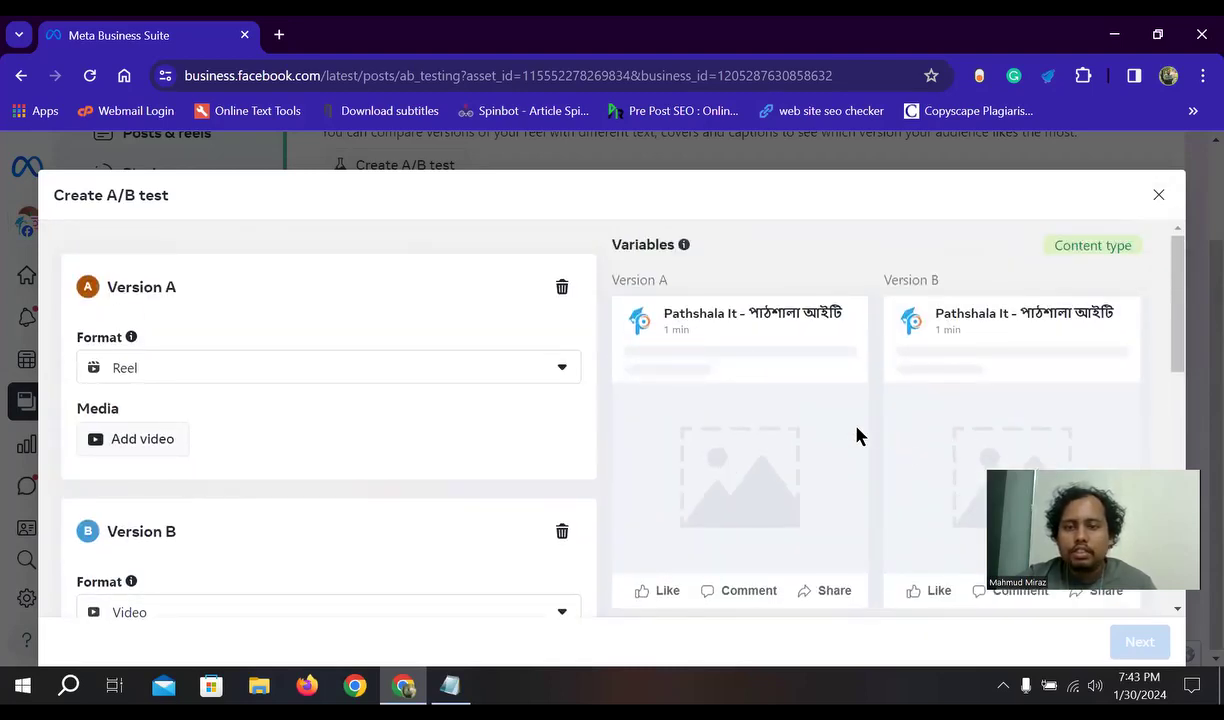
{"action": "scroll", "coordinate": [855, 434], "scroll_direction": "down", "scroll_amount": 1}
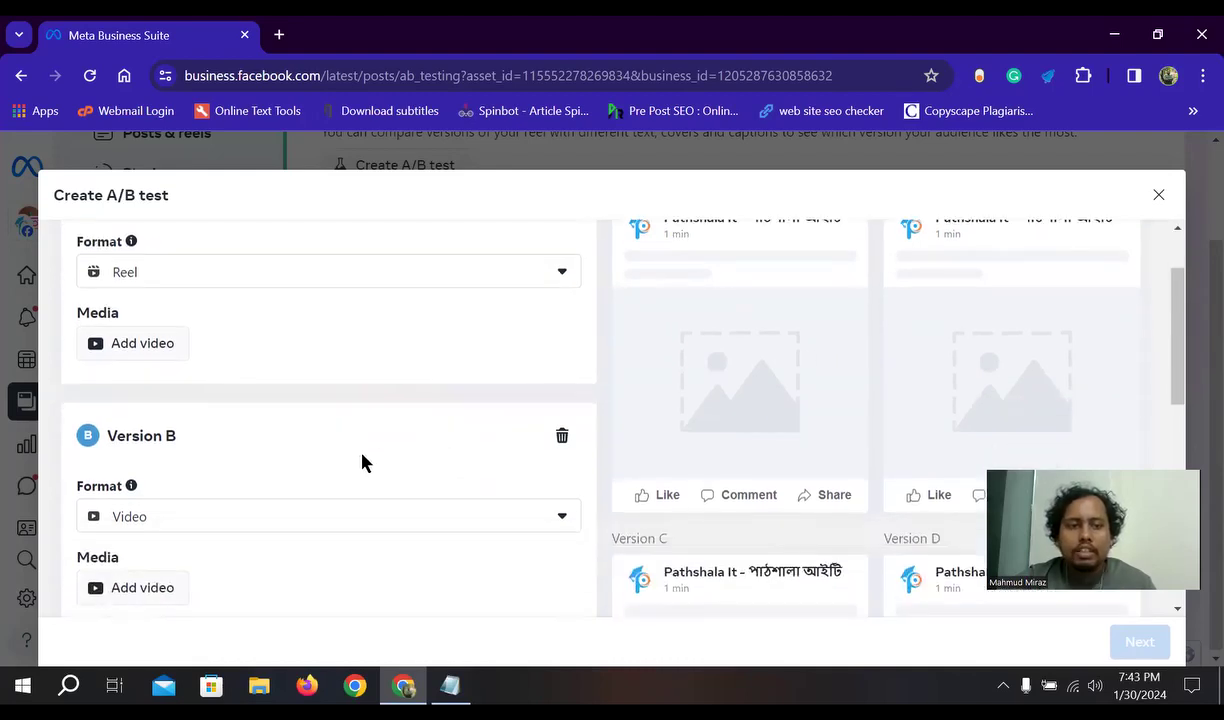
{"action": "left_click", "coordinate": [562, 437]}
{"action": "left_click", "coordinate": [561, 437]}
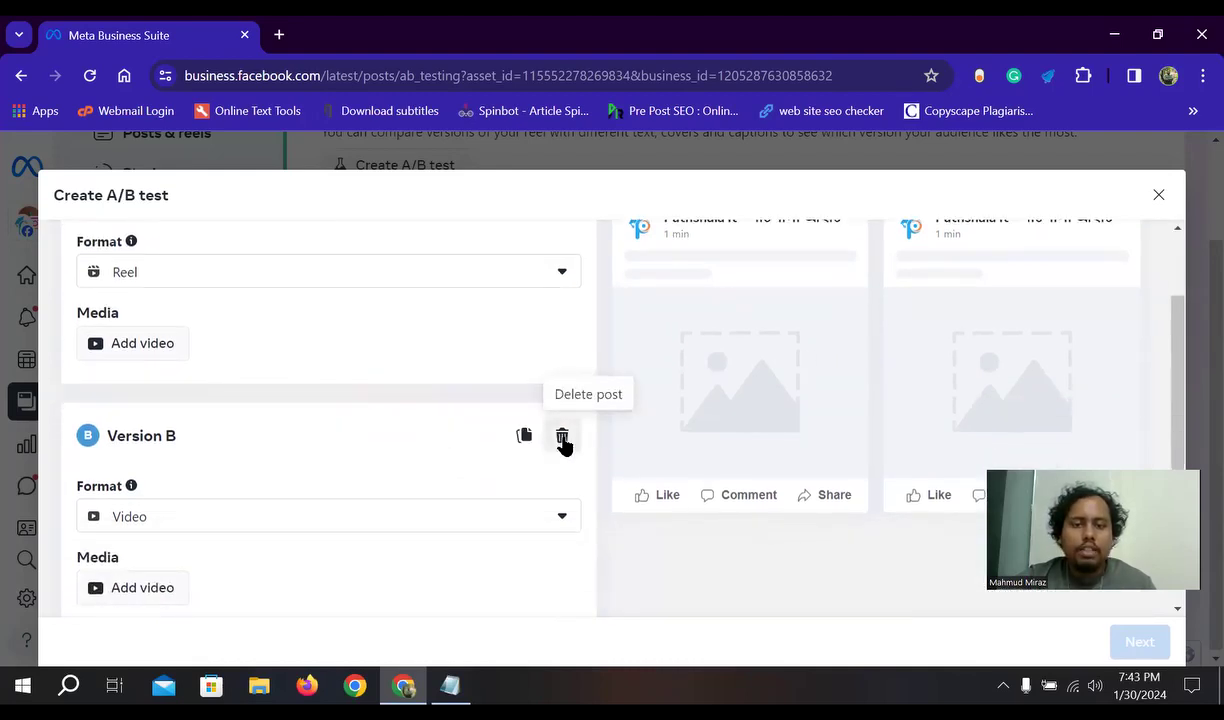
{"action": "left_click", "coordinate": [562, 437]}
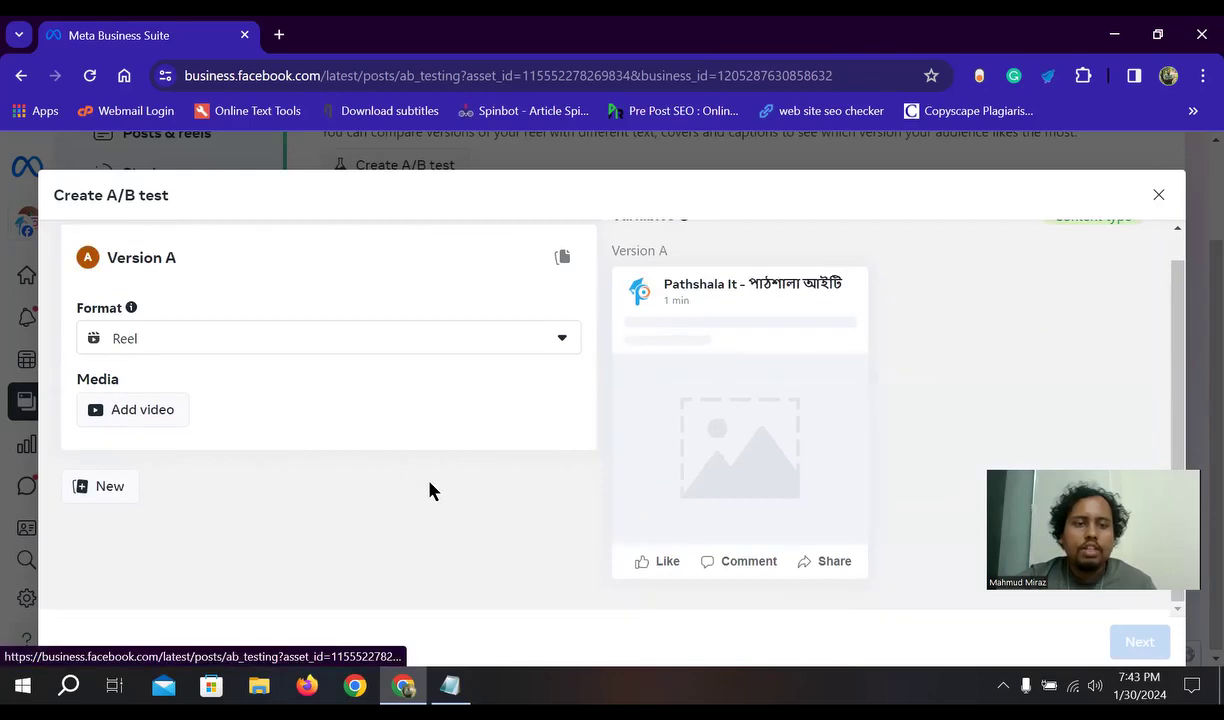
- Close the Create A/B test draft unsaved and scroll back to the top of A/B Tests
{"action": "scroll", "coordinate": [459, 426], "scroll_direction": "up", "scroll_amount": 1}
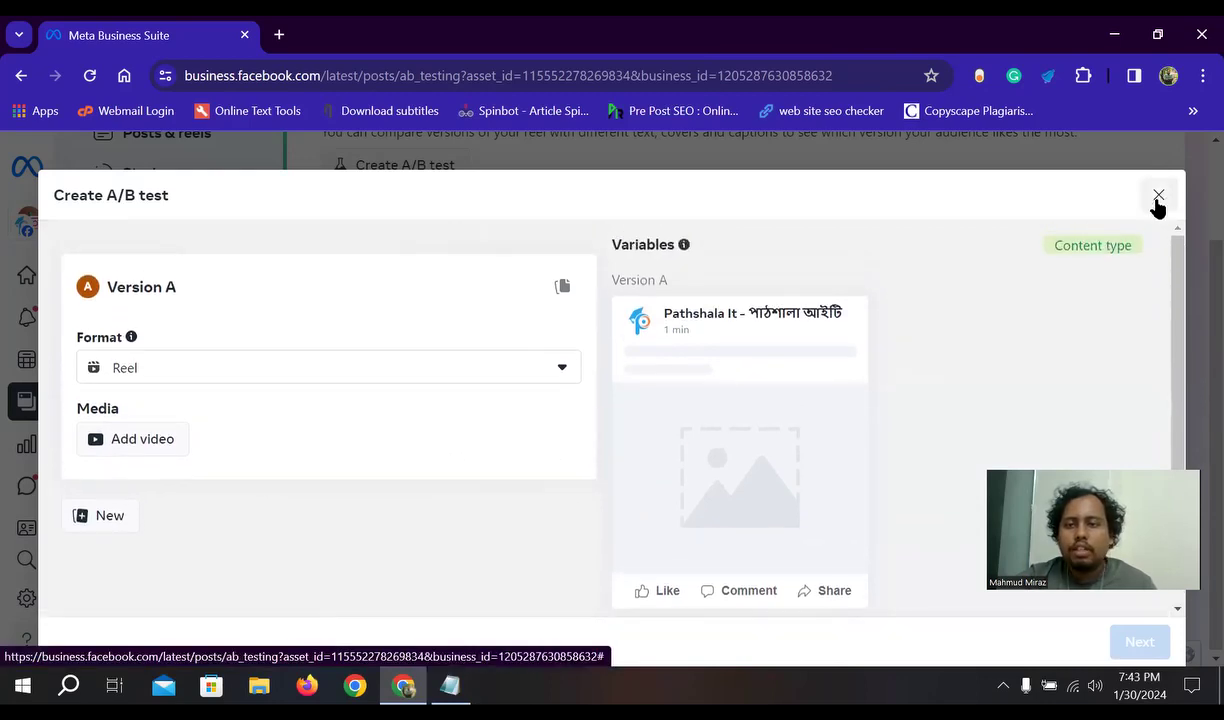
{"action": "left_click", "coordinate": [1157, 195]}
{"action": "scroll", "coordinate": [520, 410], "scroll_direction": "down", "scroll_amount": 1}
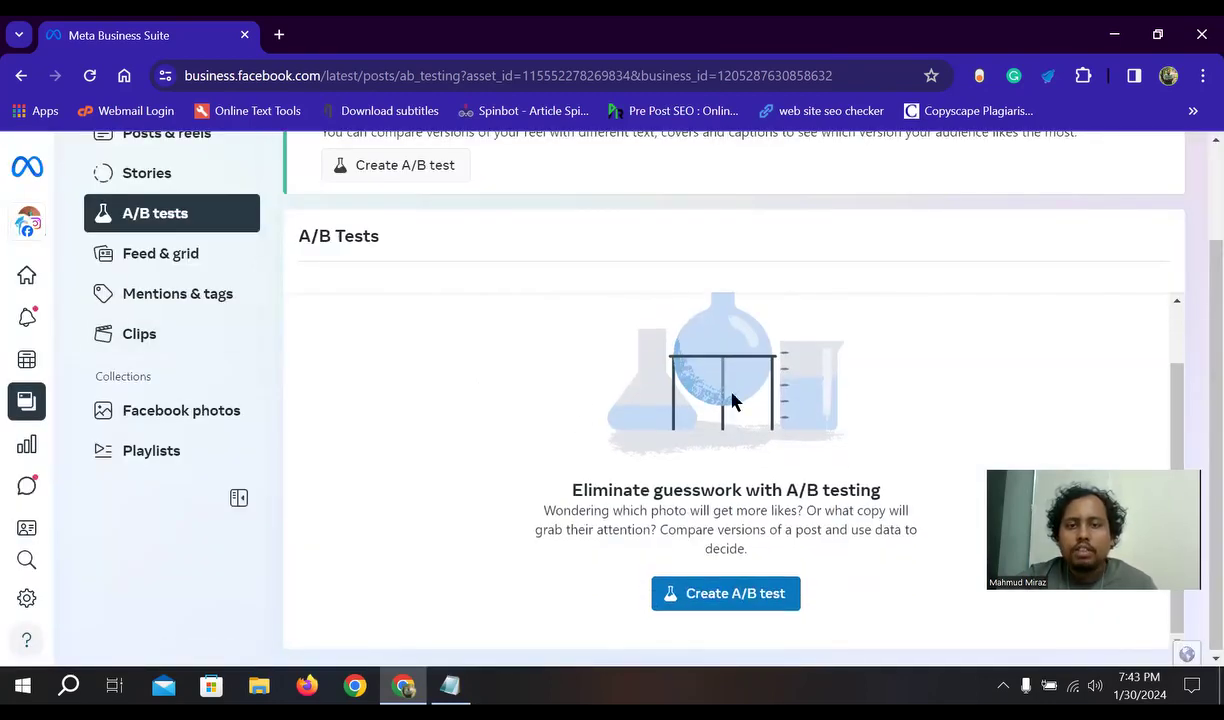
{"action": "scroll", "coordinate": [516, 447], "scroll_direction": "up", "scroll_amount": 1}
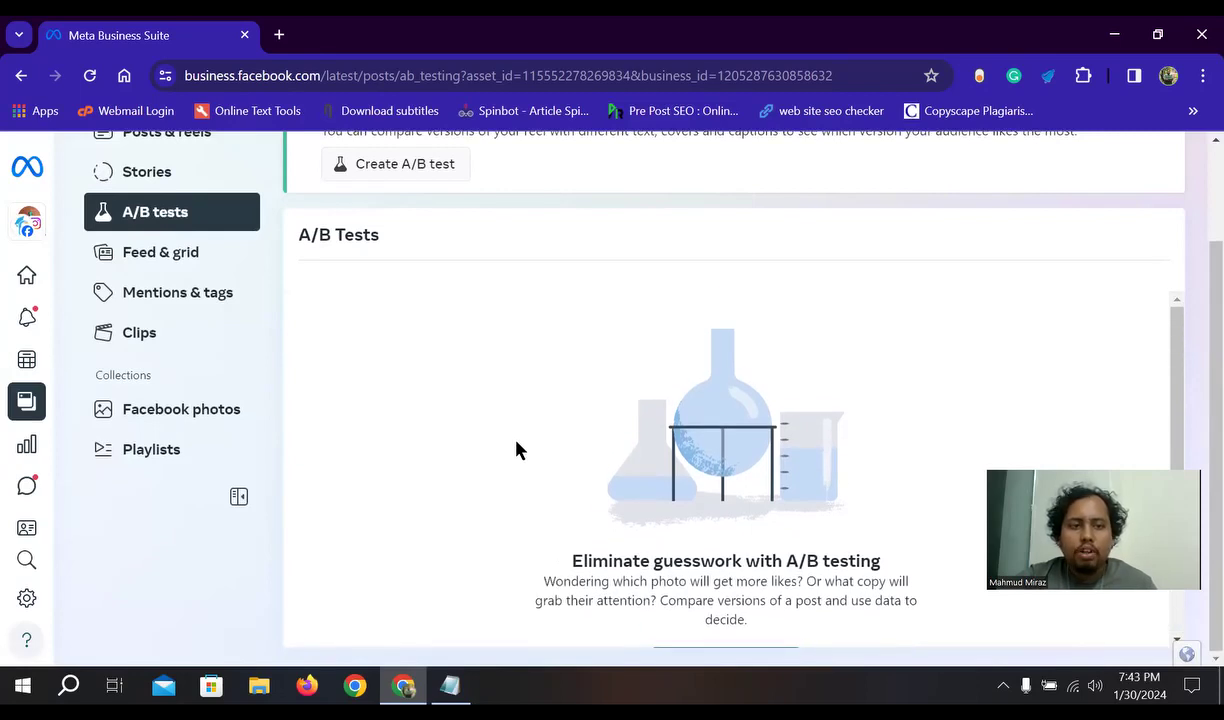
{"action": "scroll", "coordinate": [516, 450], "scroll_direction": "up", "scroll_amount": 1}
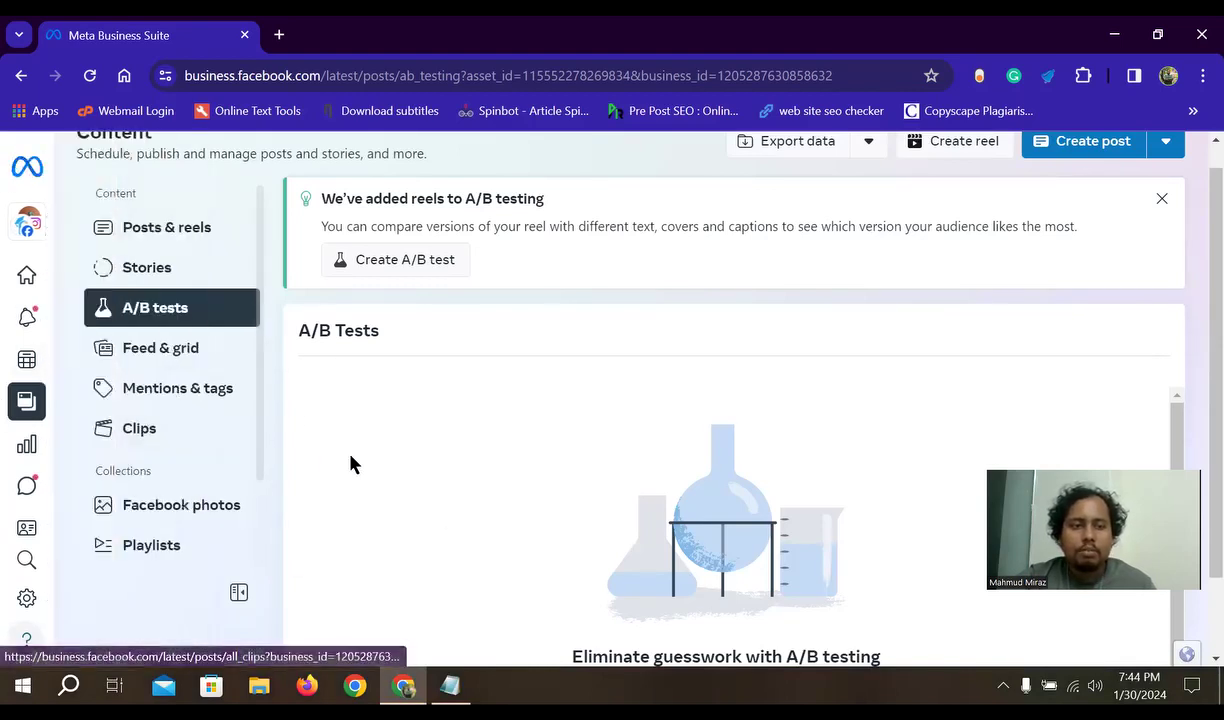
- Open Feed & grid and browse the Facebook Page and Instagram feed previews side by side
{"action": "left_click", "coordinate": [178, 352]}
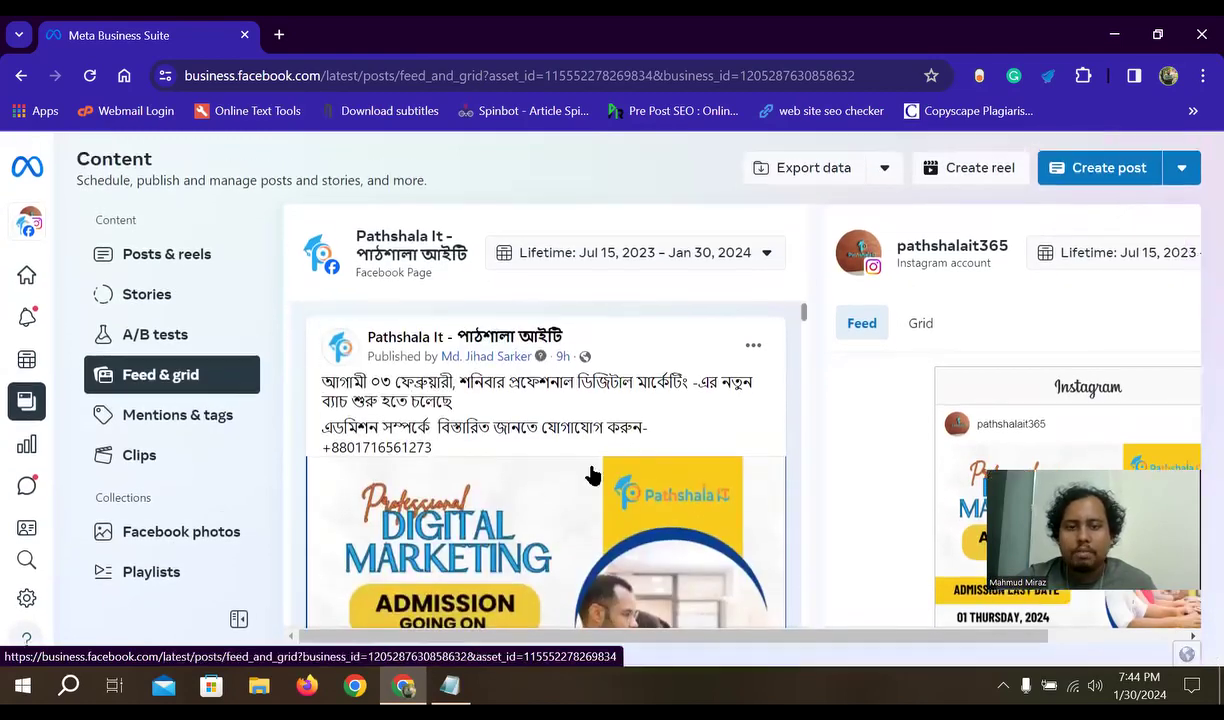
{"action": "scroll", "coordinate": [555, 402], "scroll_direction": "down", "scroll_amount": 6}
{"action": "scroll", "coordinate": [555, 402], "scroll_direction": "down", "scroll_amount": 8}
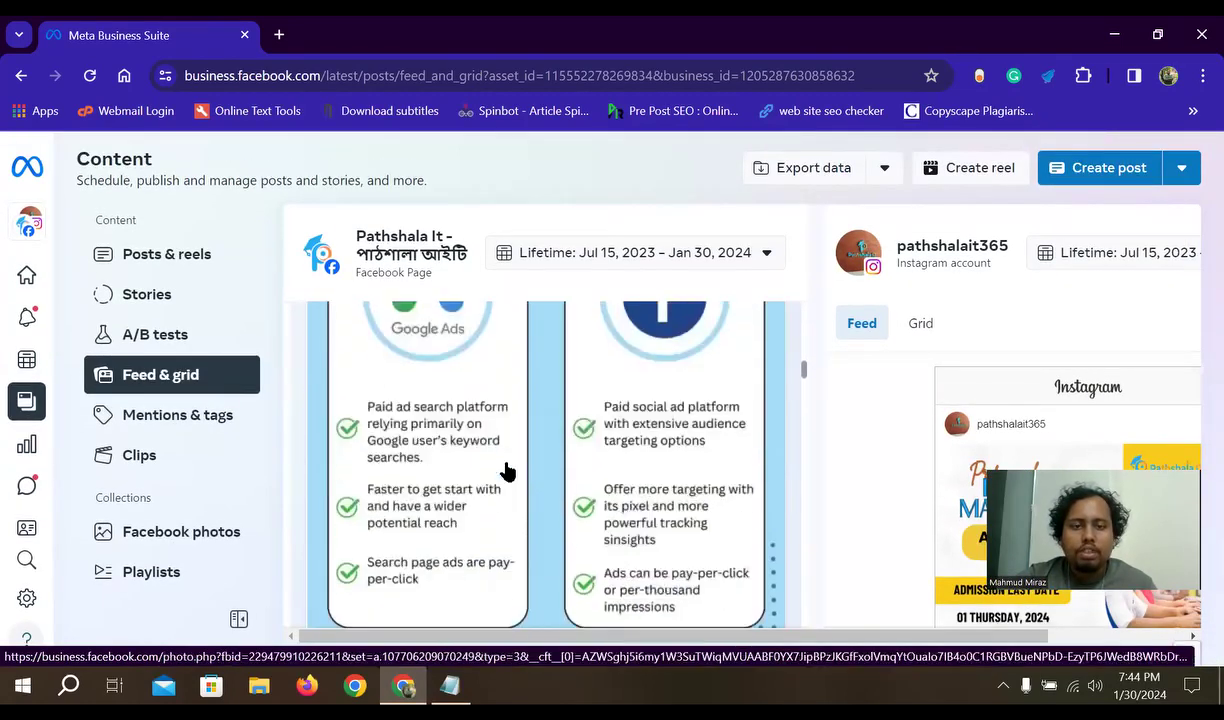
{"action": "scroll", "coordinate": [509, 497], "scroll_direction": "down", "scroll_amount": 3}
{"action": "scroll", "coordinate": [545, 480], "scroll_direction": "up", "scroll_amount": 3}
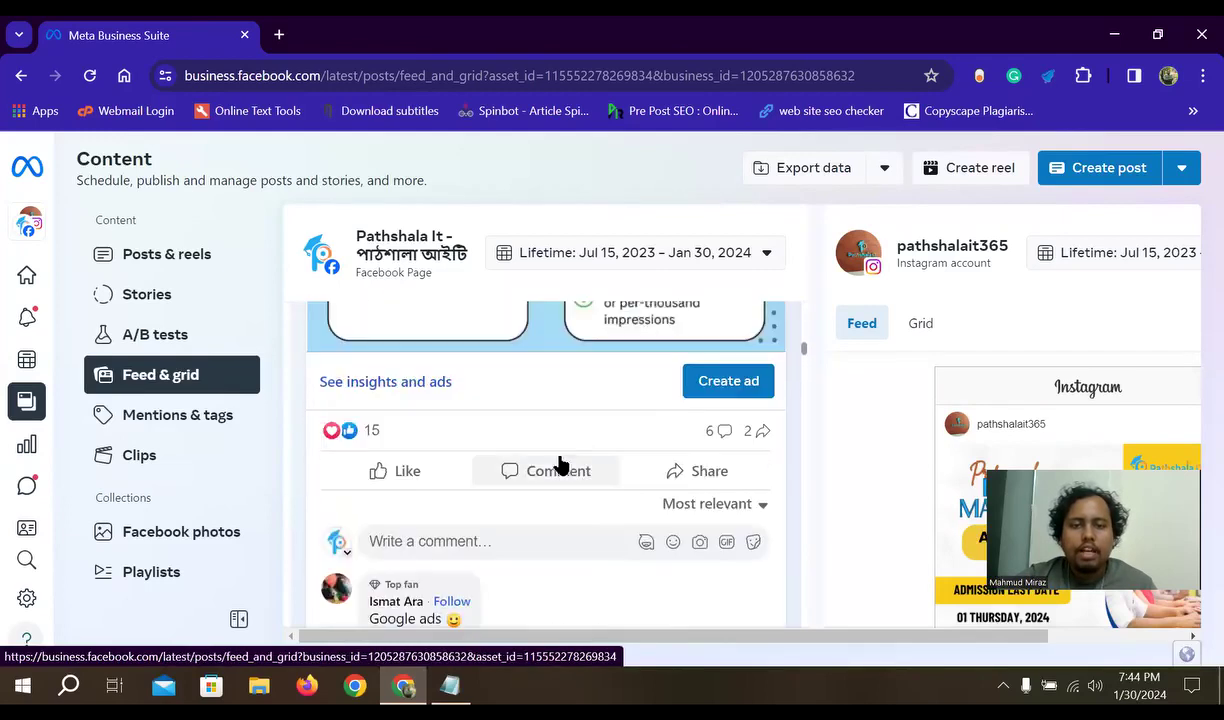
{"action": "scroll", "coordinate": [925, 370], "scroll_direction": "up", "scroll_amount": 1}
{"action": "scroll", "coordinate": [927, 410], "scroll_direction": "down", "scroll_amount": 5}
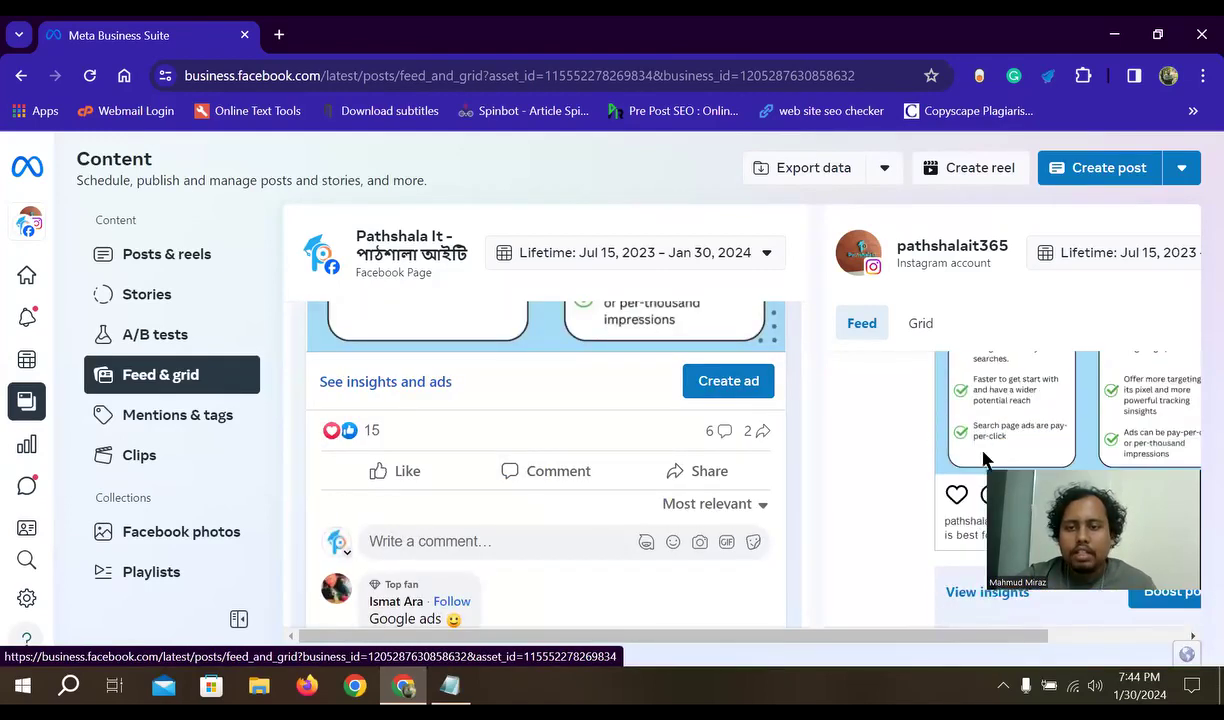
{"action": "scroll", "coordinate": [940, 470], "scroll_direction": "up", "scroll_amount": 2}
{"action": "left_click_drag", "start_coordinate": [948, 638], "coordinate": [1110, 652]}
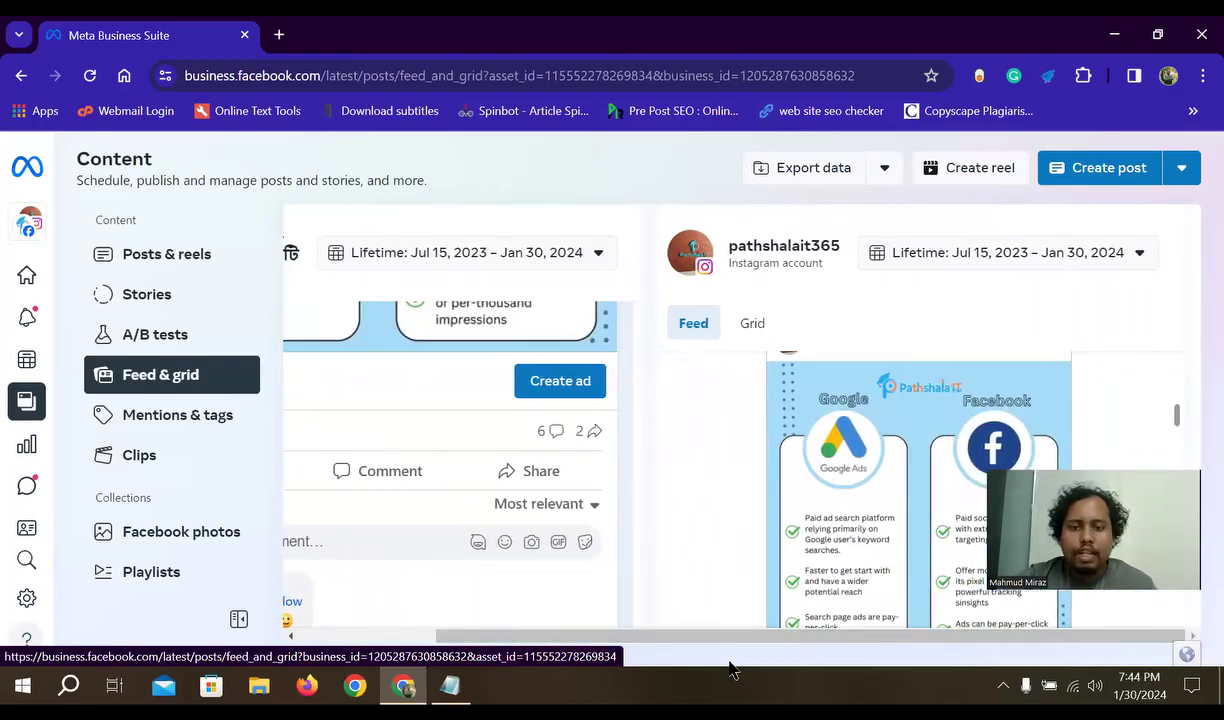
{"action": "left_click_drag", "start_coordinate": [721, 644], "coordinate": [497, 644]}
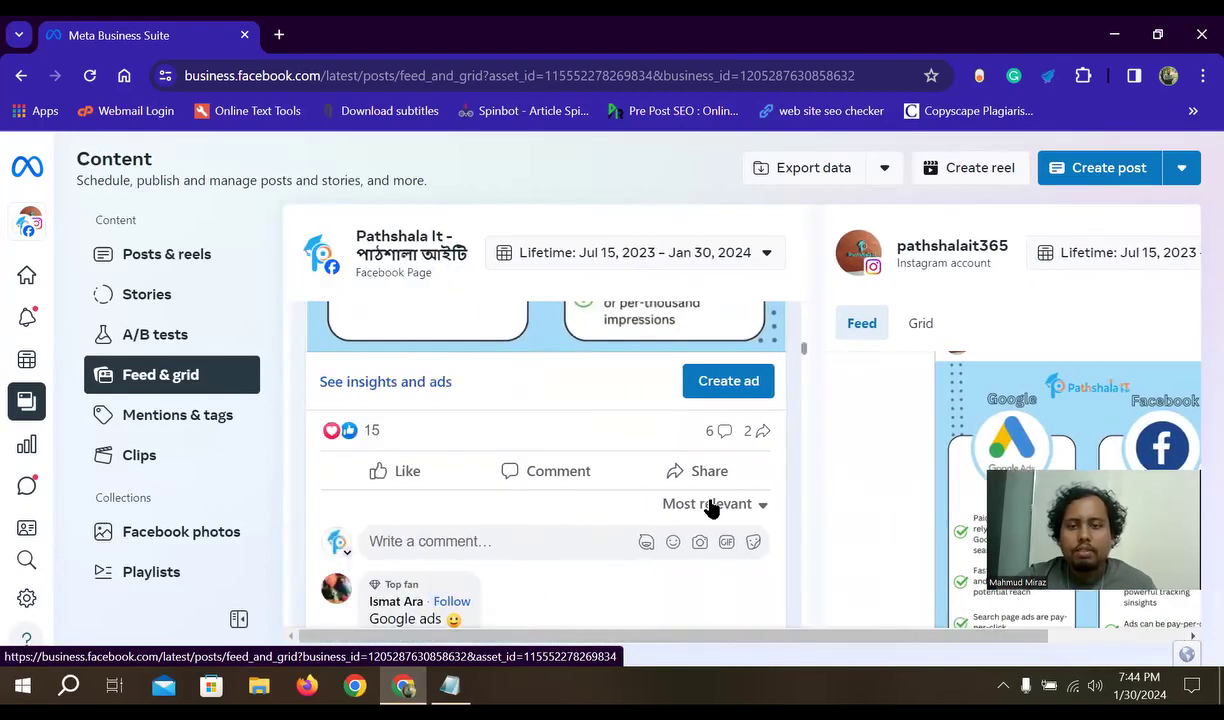
{"action": "left_click_drag", "start_coordinate": [934, 646], "coordinate": [1077, 658]}
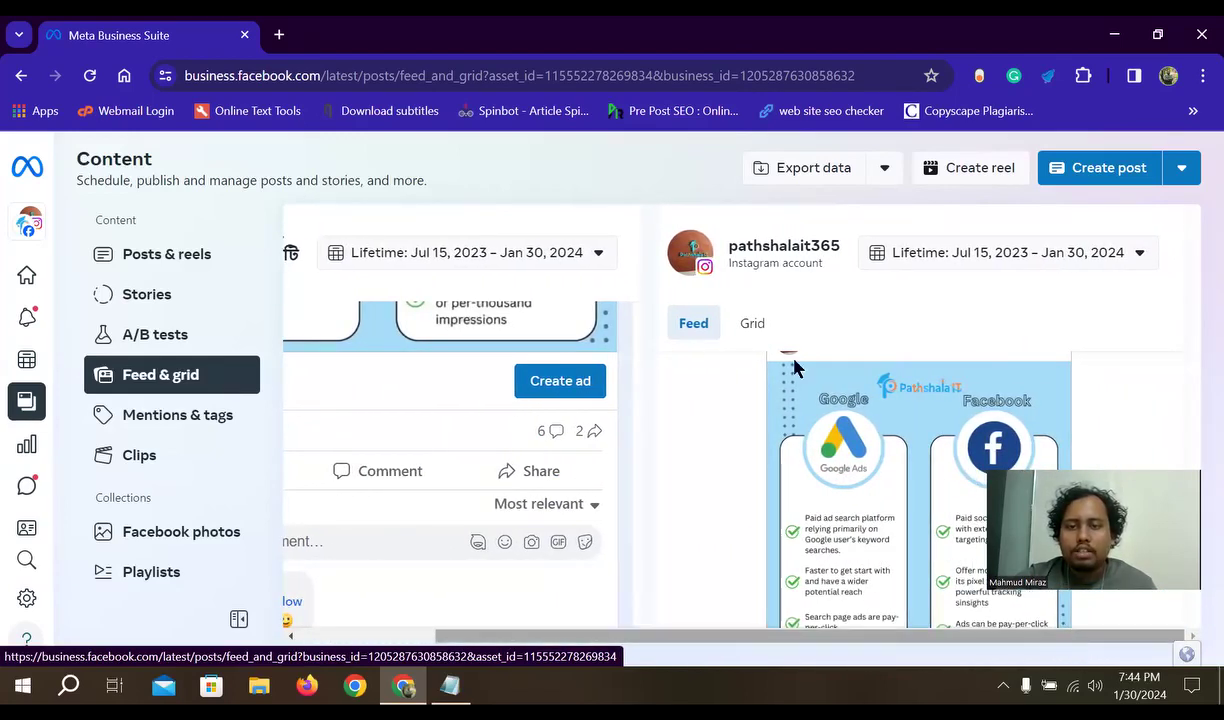
{"action": "scroll", "coordinate": [840, 400], "scroll_direction": "down", "scroll_amount": 5}
{"action": "scroll", "coordinate": [870, 517], "scroll_direction": "up", "scroll_amount": 4}
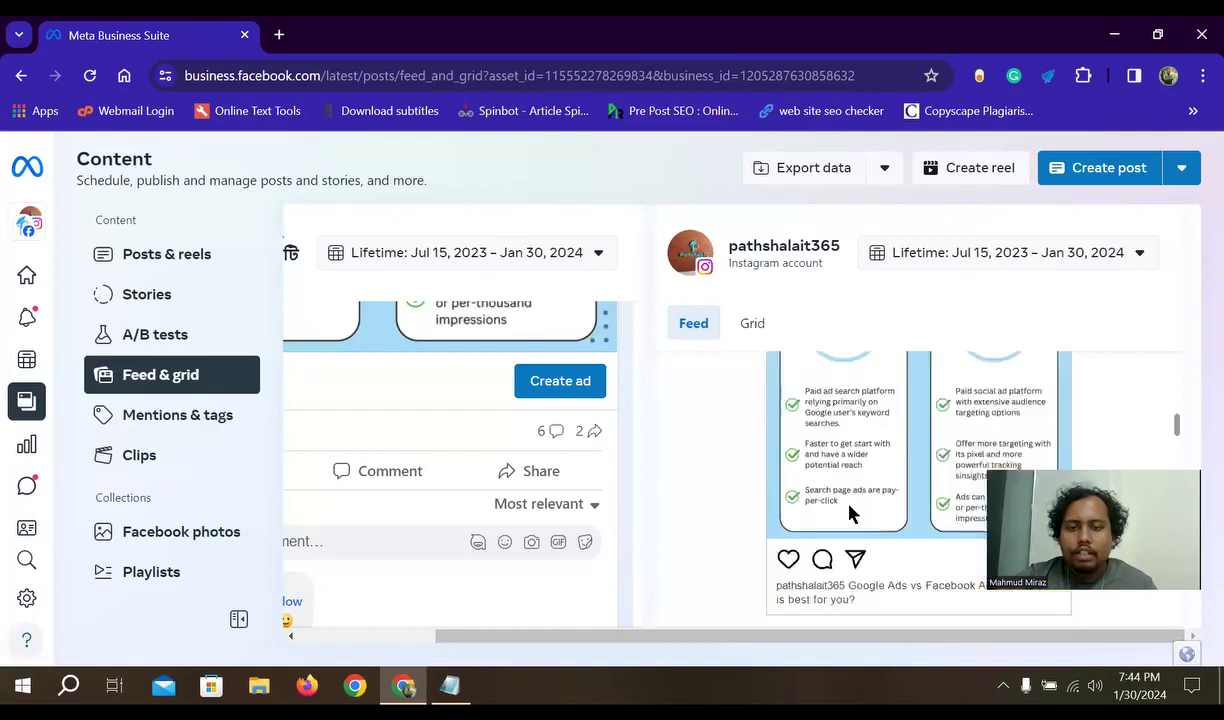
{"action": "scroll", "coordinate": [849, 513], "scroll_direction": "down", "scroll_amount": 2}
{"action": "scroll", "coordinate": [385, 437], "scroll_direction": "up", "scroll_amount": 2}
{"action": "scroll", "coordinate": [814, 464], "scroll_direction": "down", "scroll_amount": 1}
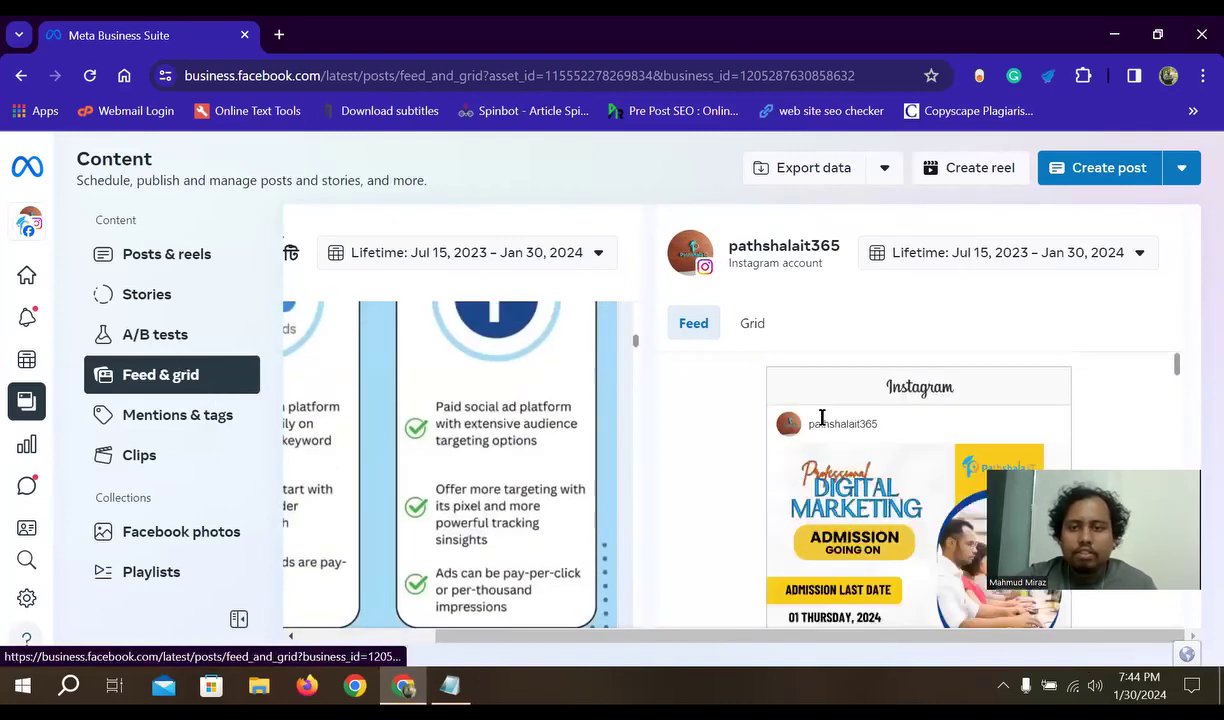
{"action": "left_click_drag", "start_coordinate": [631, 637], "coordinate": [423, 634]}
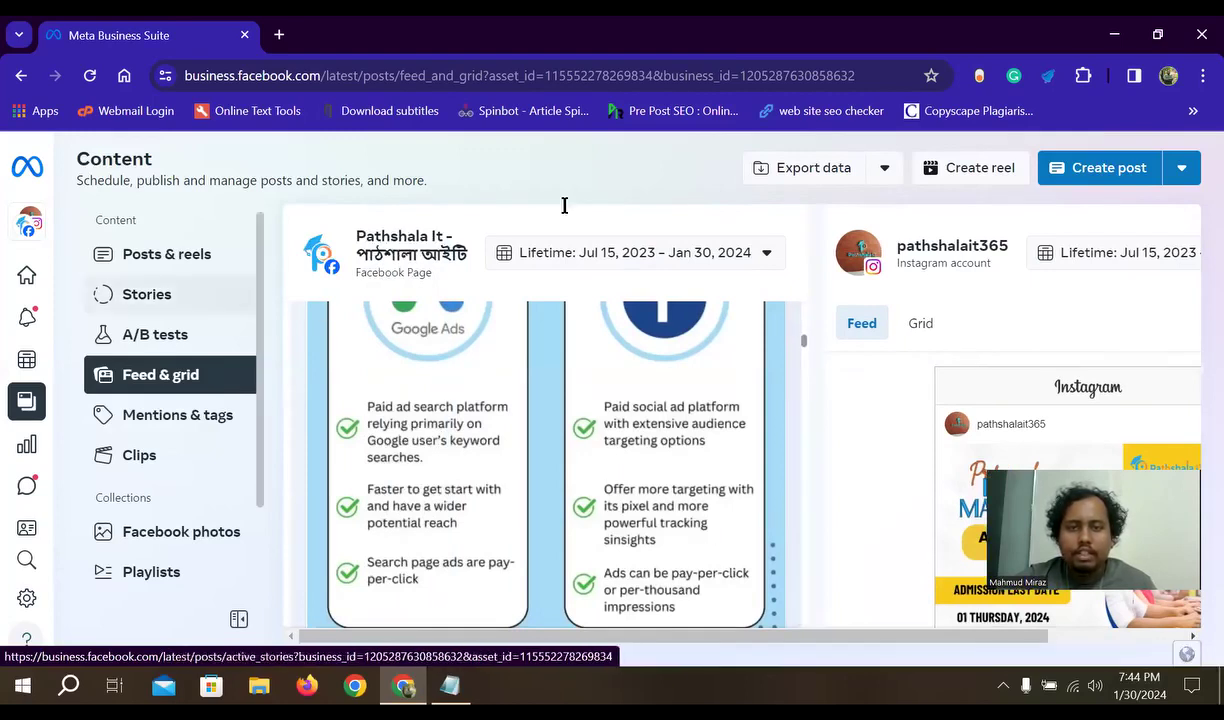
- Browse the Mentions & tags post grid, then switch to the Clips page
{"action": "left_click", "coordinate": [186, 418]}
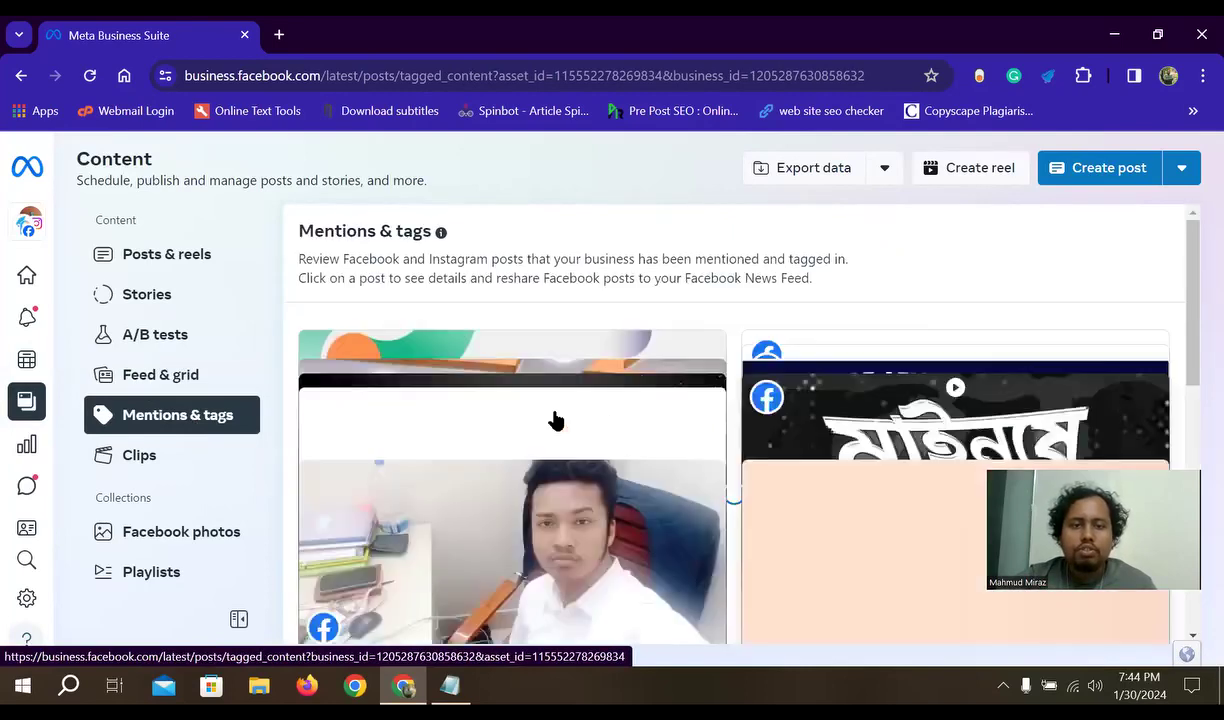
{"action": "scroll", "coordinate": [700, 457], "scroll_direction": "down", "scroll_amount": 10}
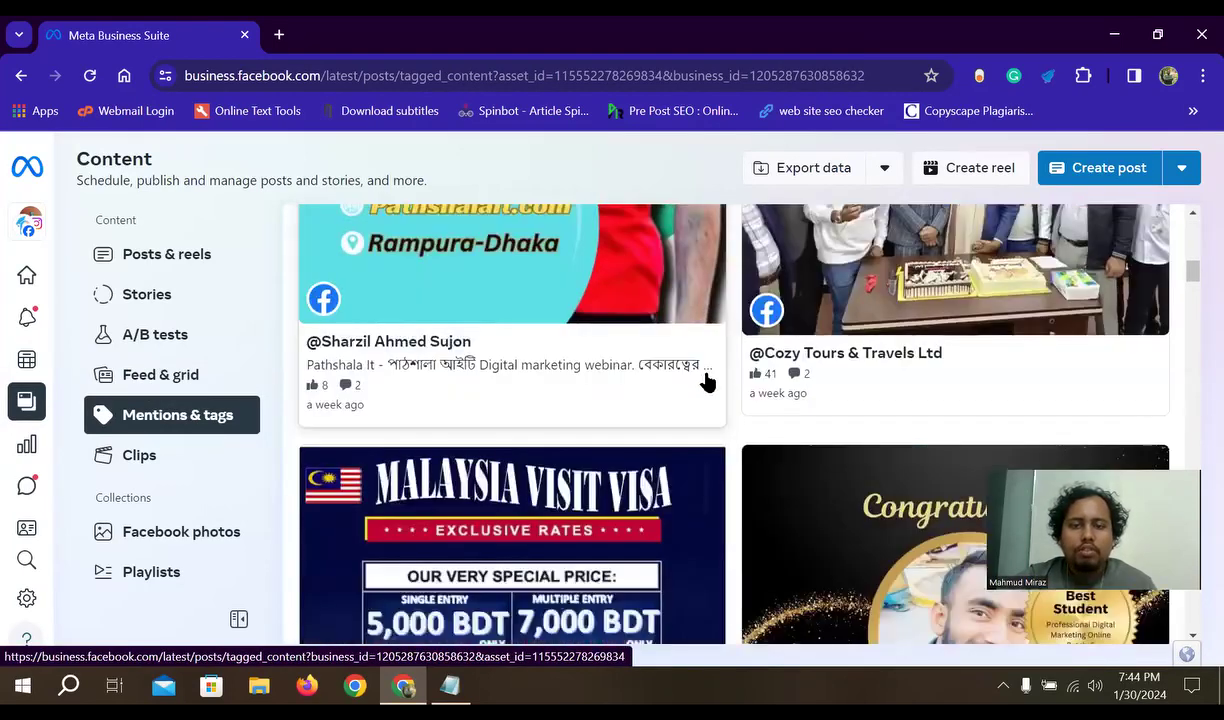
{"action": "scroll", "coordinate": [795, 397], "scroll_direction": "down", "scroll_amount": 8}
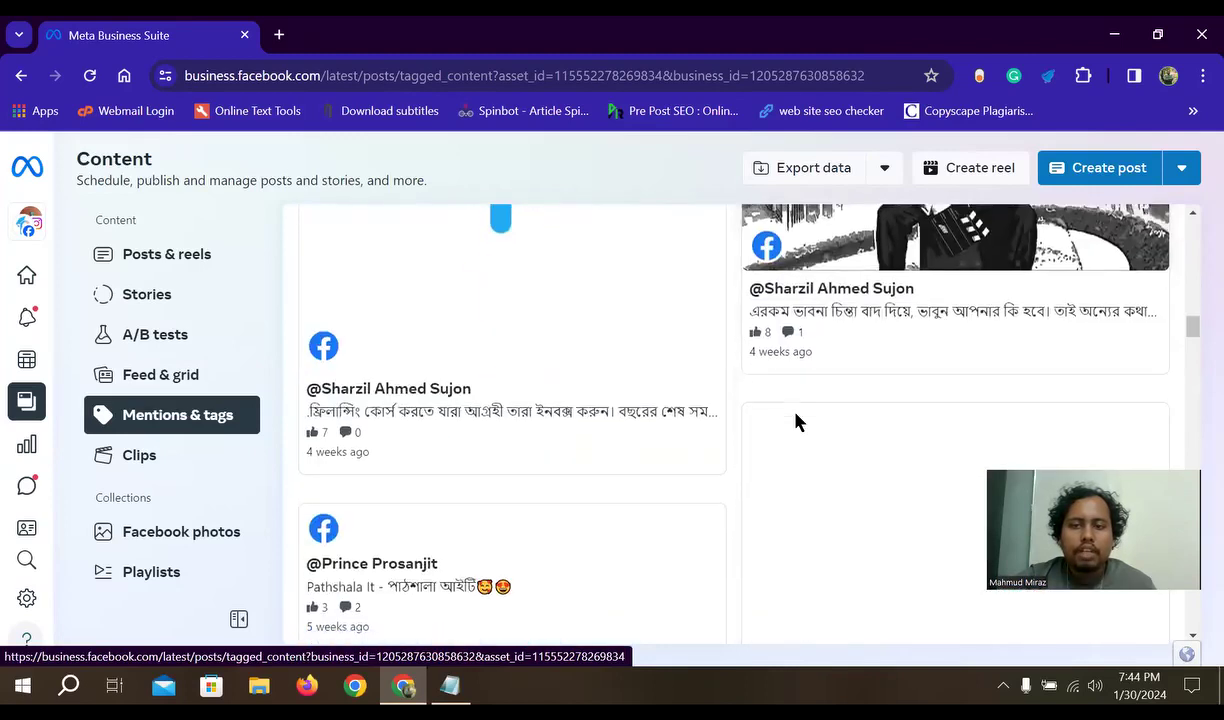
{"action": "left_click", "coordinate": [159, 463]}
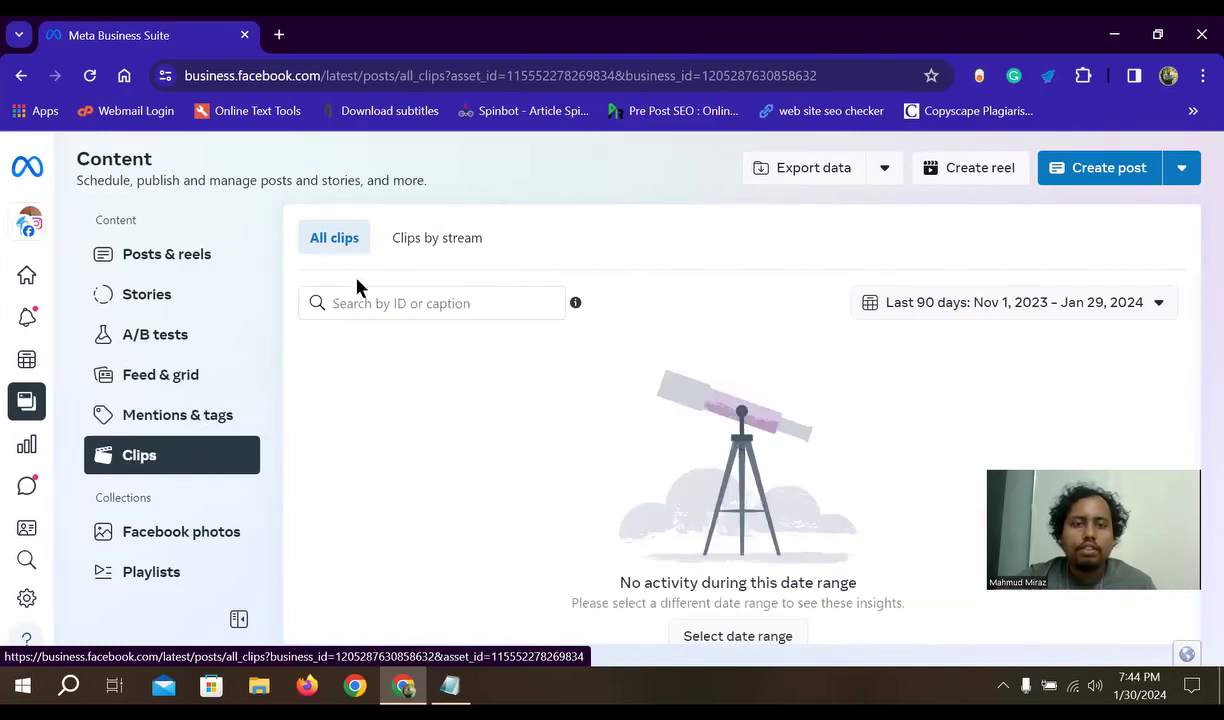
- Switch to Clips by stream, keeping the last 90 days range (Nov 1, 2023 – Jan 29, 2024)
{"action": "left_click", "coordinate": [437, 246]}
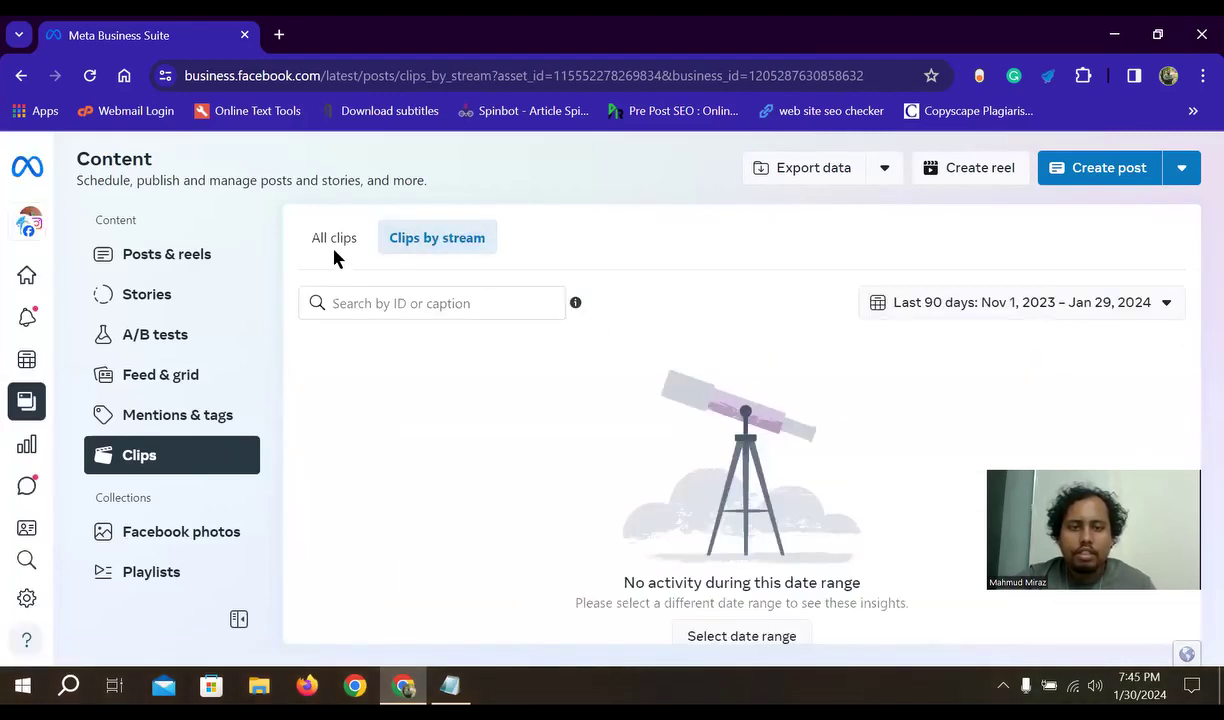
{"action": "left_click", "coordinate": [1131, 305]}
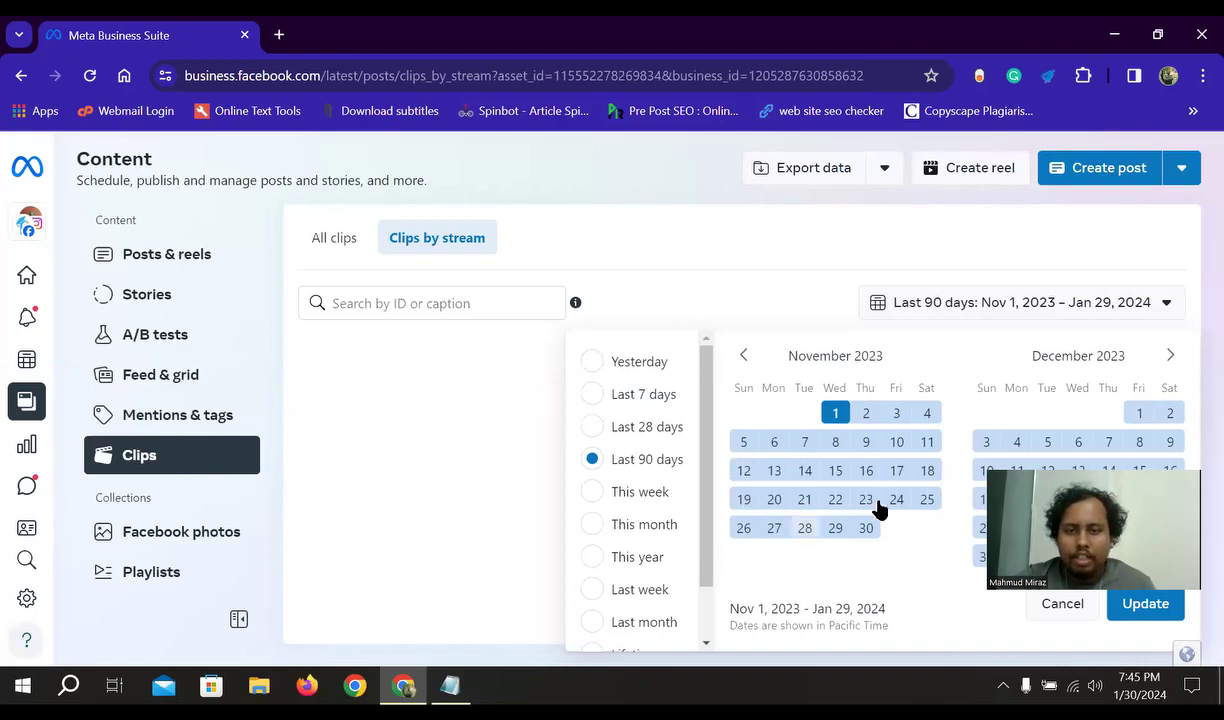
{"action": "left_click", "coordinate": [463, 428]}
{"action": "scroll", "coordinate": [167, 420], "scroll_direction": "down", "scroll_amount": 1}
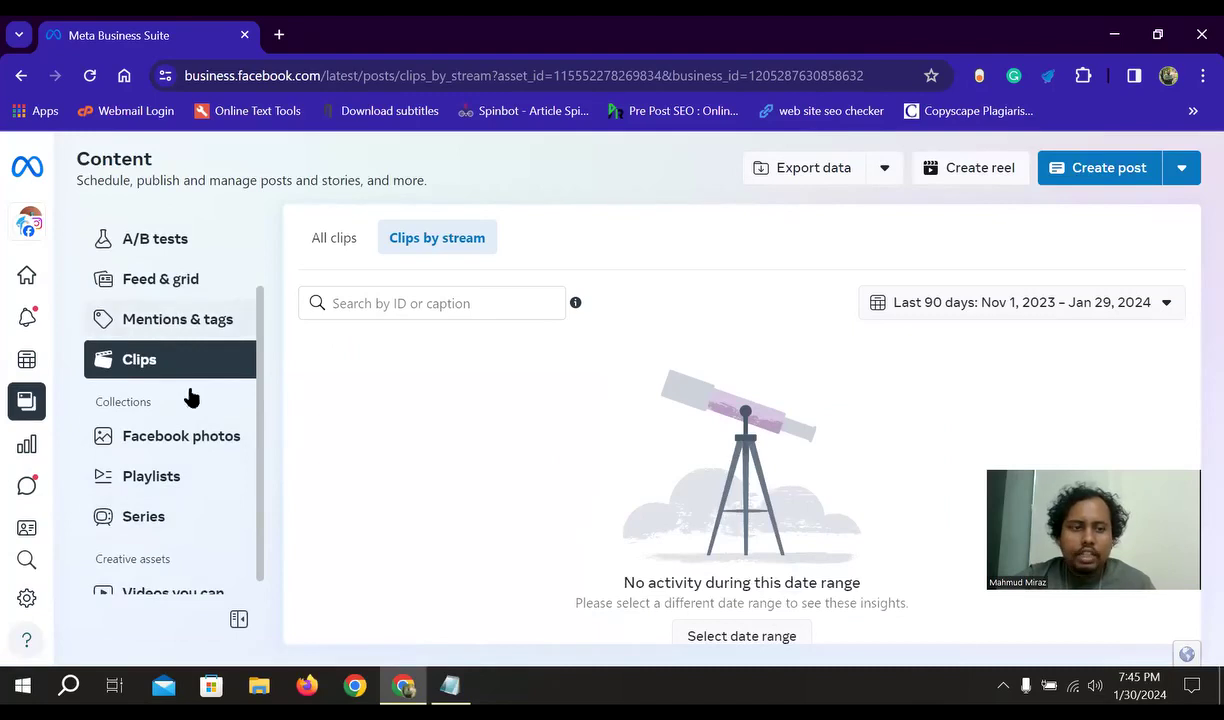
{"action": "scroll", "coordinate": [190, 466], "scroll_direction": "down", "scroll_amount": 1}
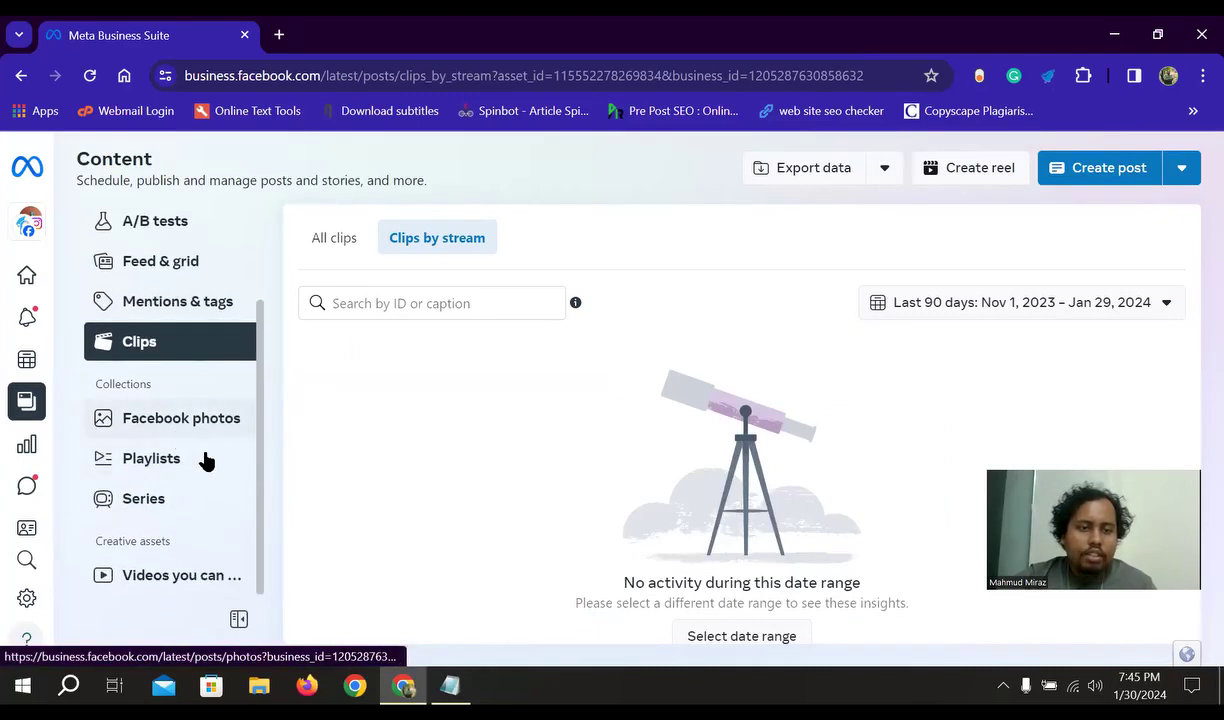
- Scroll through the Page's Facebook photos and albums, then switch to the Playlists page
{"action": "left_click", "coordinate": [167, 430]}
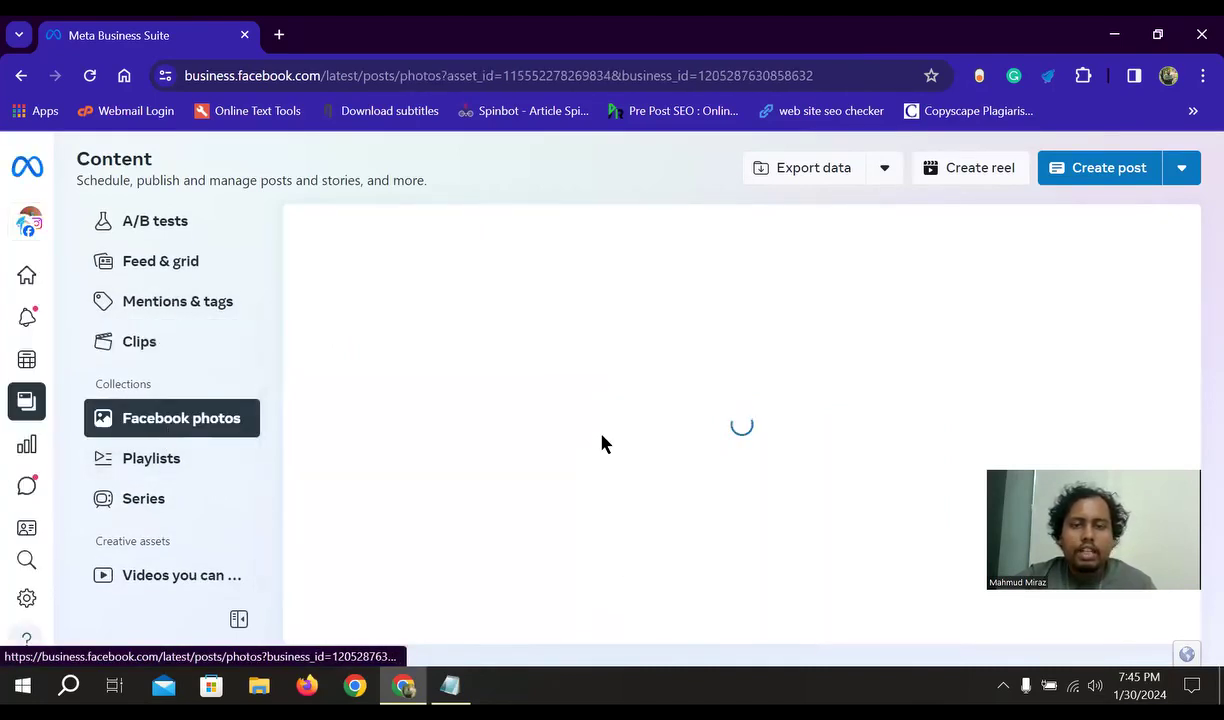
{"action": "scroll", "coordinate": [598, 474], "scroll_direction": "down", "scroll_amount": 8}
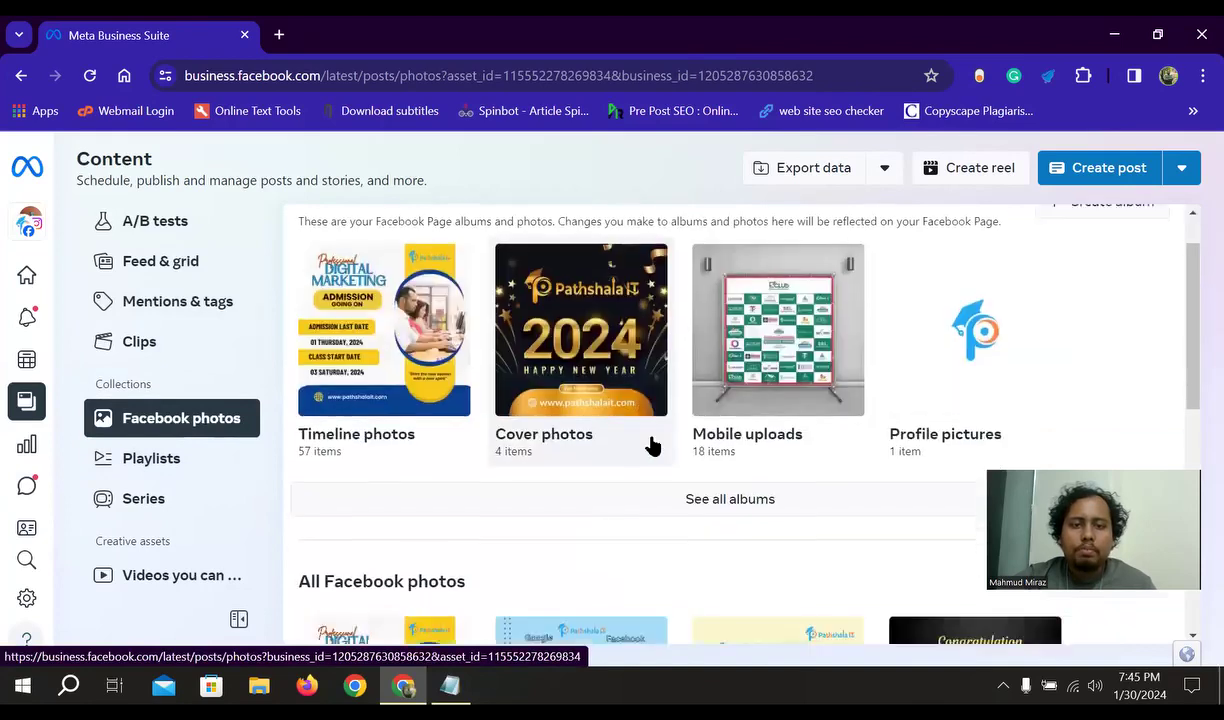
{"action": "scroll", "coordinate": [598, 350], "scroll_direction": "down", "scroll_amount": 5}
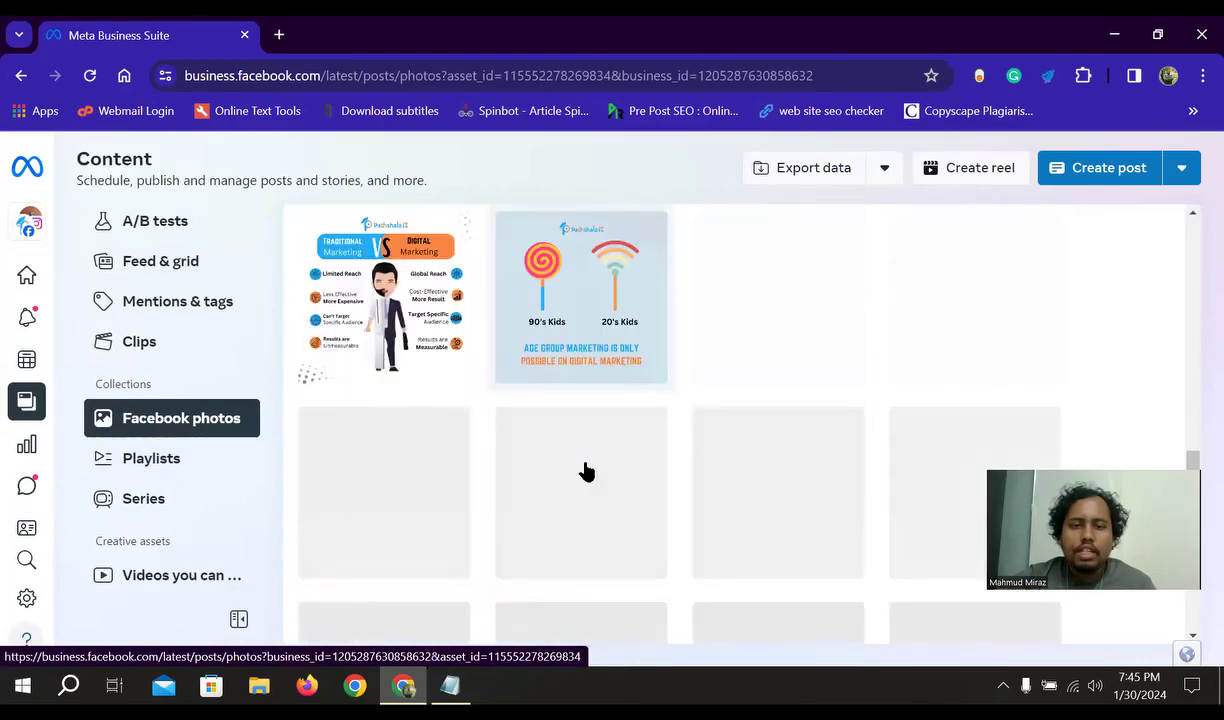
{"action": "scroll", "coordinate": [695, 412], "scroll_direction": "down", "scroll_amount": 5}
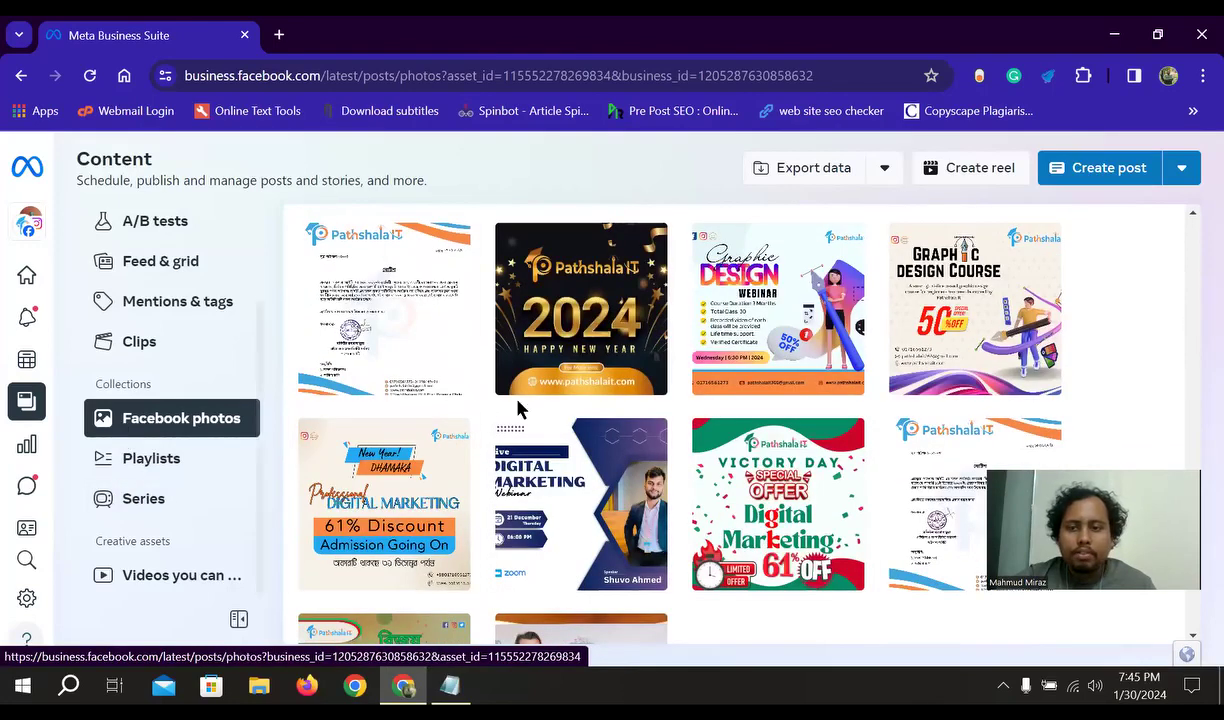
{"action": "left_click", "coordinate": [160, 459]}
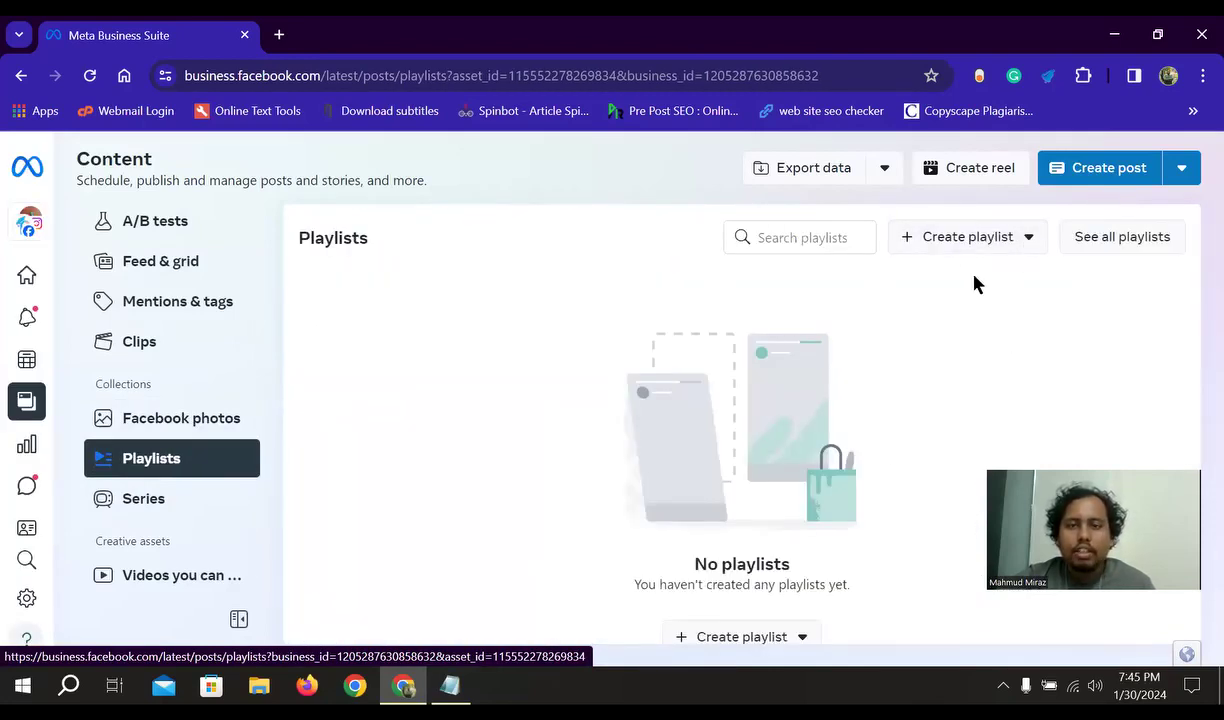
- Check the Create playlist type options without creating one, then open Series under Collections
{"action": "left_click", "coordinate": [1028, 238]}
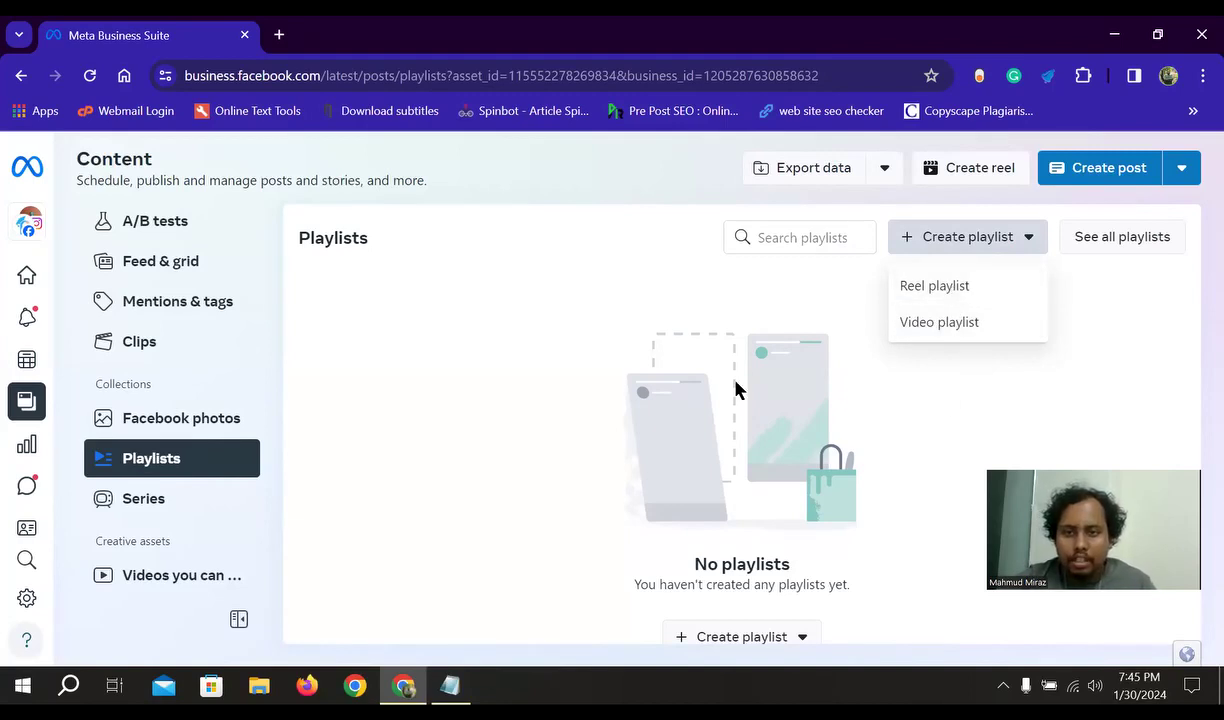
{"action": "left_click", "coordinate": [600, 362]}
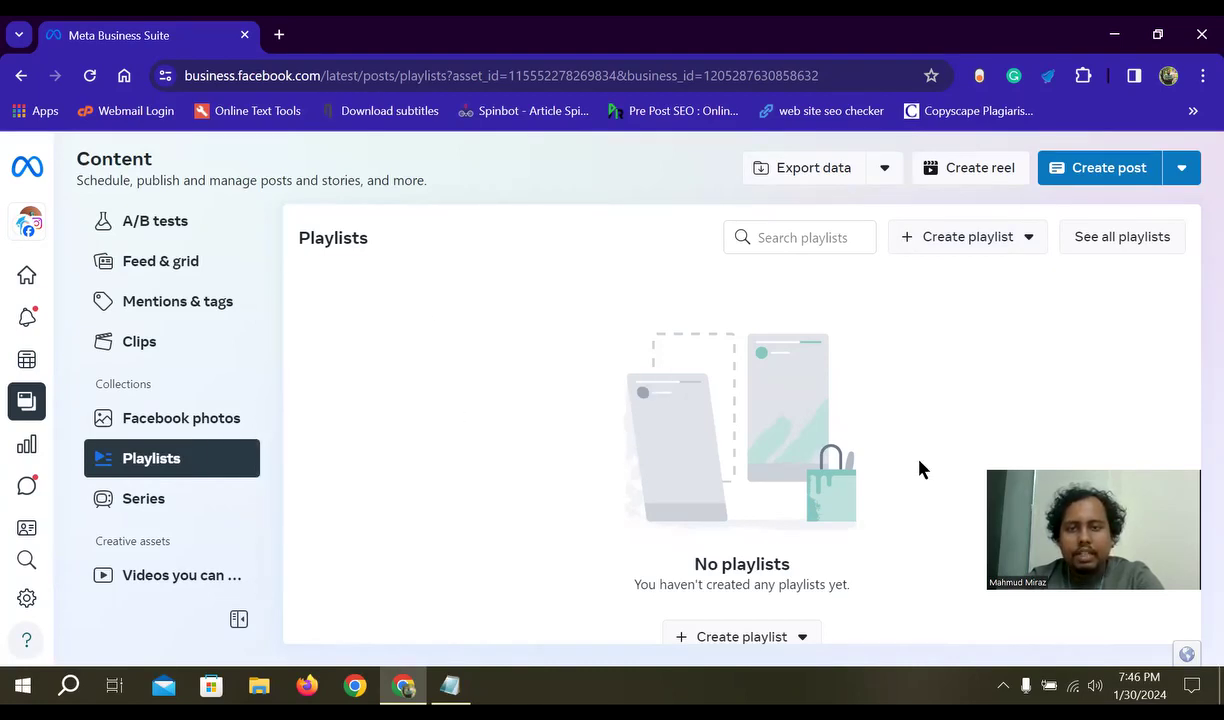
{"action": "left_click", "coordinate": [1008, 244]}
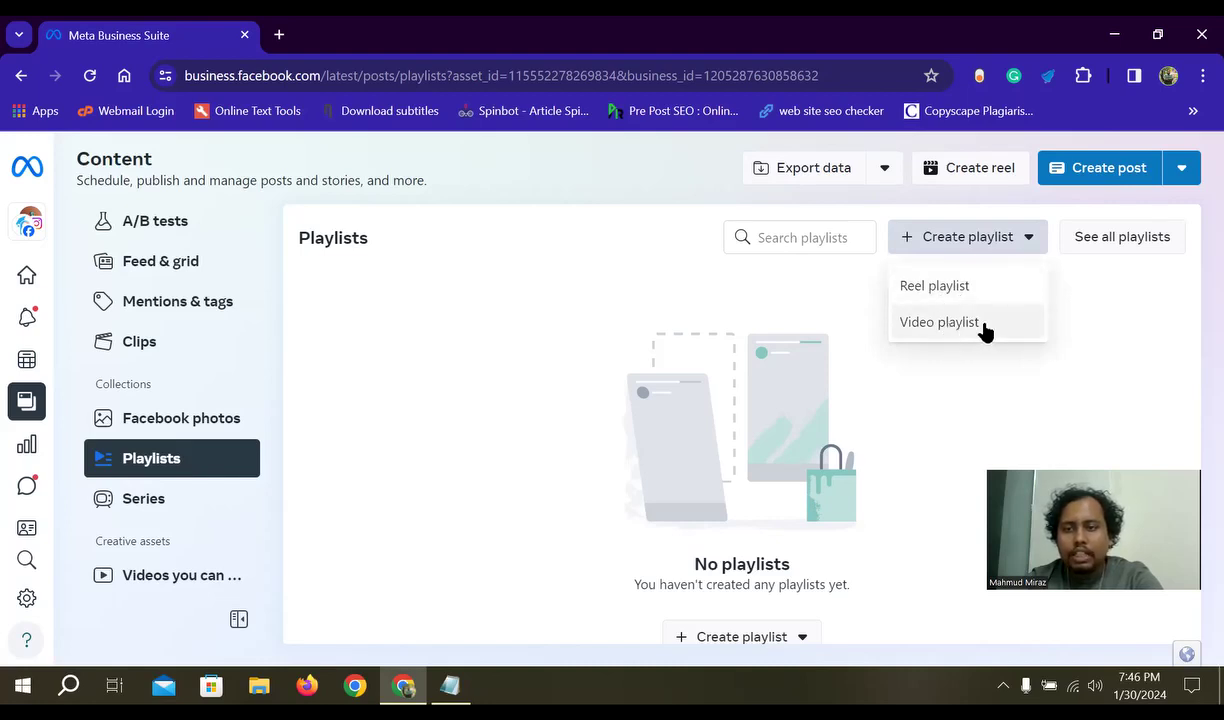
{"action": "left_click", "coordinate": [954, 403]}
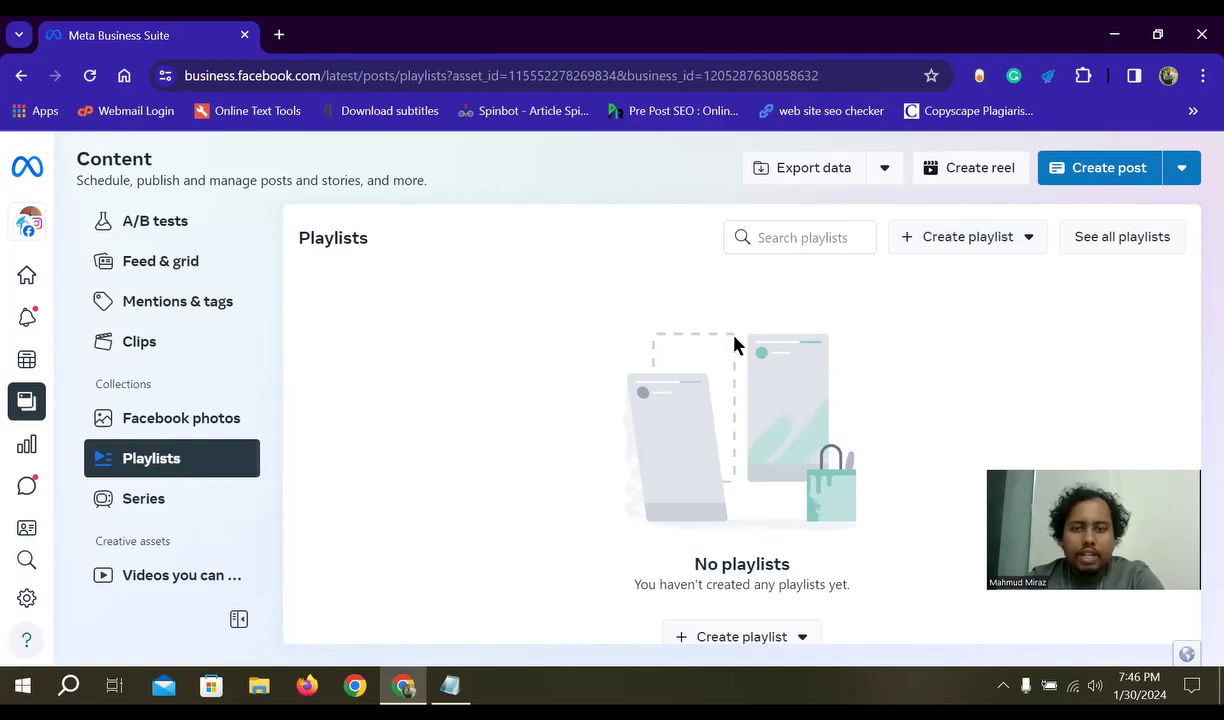
{"action": "left_click", "coordinate": [160, 497]}
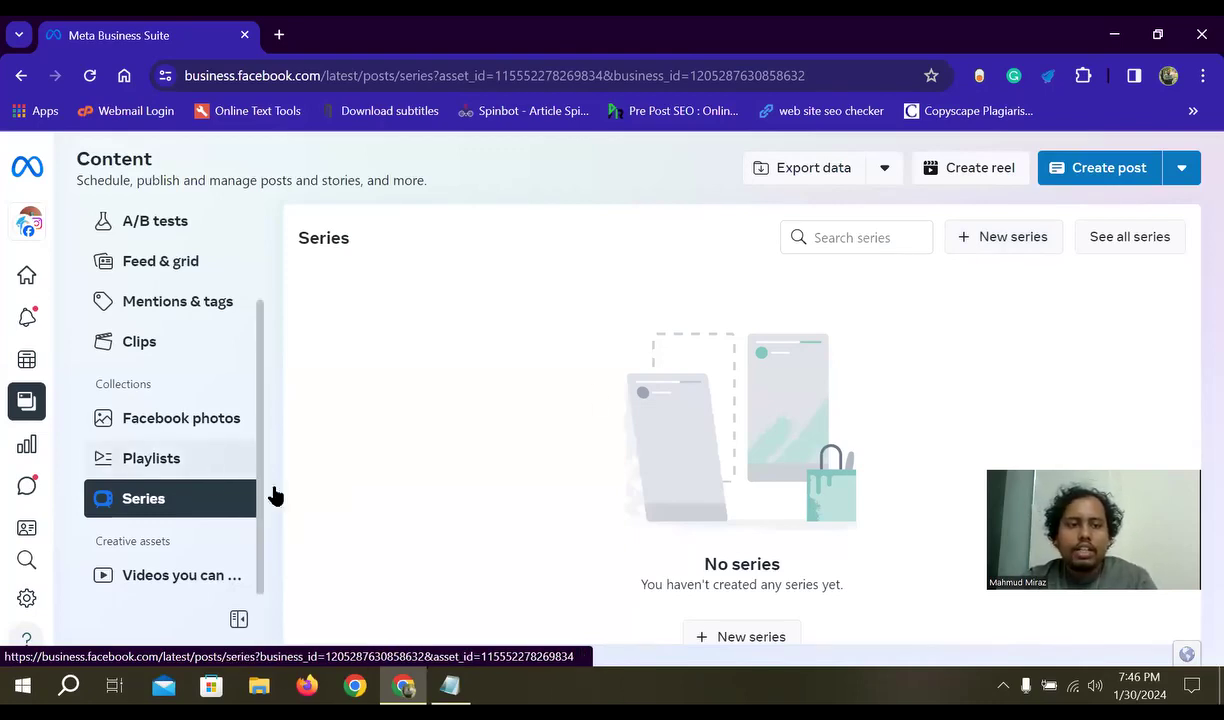
- Preview the New series form and close it unsaved, then open Videos you can crosspost
{"action": "left_click", "coordinate": [995, 243]}
{"action": "scroll", "coordinate": [273, 402], "scroll_direction": "down", "scroll_amount": 2}
{"action": "scroll", "coordinate": [300, 273], "scroll_direction": "up", "scroll_amount": 2}
{"action": "scroll", "coordinate": [330, 450], "scroll_direction": "down", "scroll_amount": 2}
{"action": "scroll", "coordinate": [1025, 213], "scroll_direction": "up", "scroll_amount": 3}
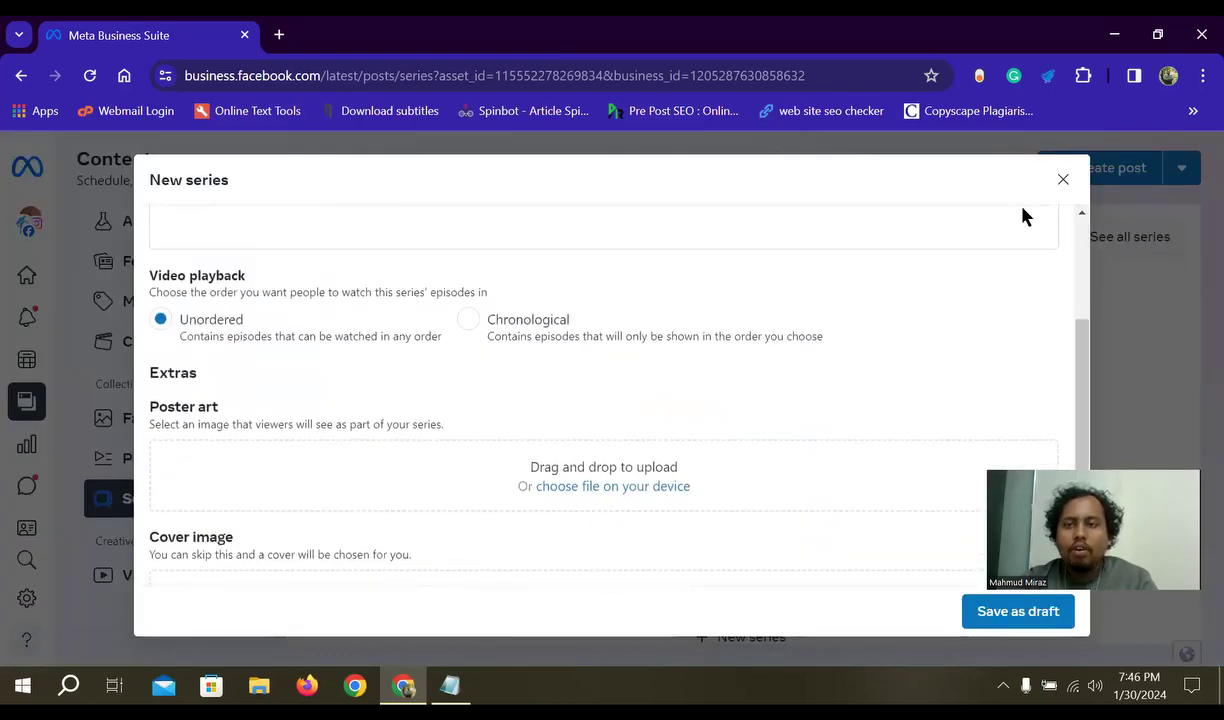
{"action": "left_click", "coordinate": [1063, 179]}
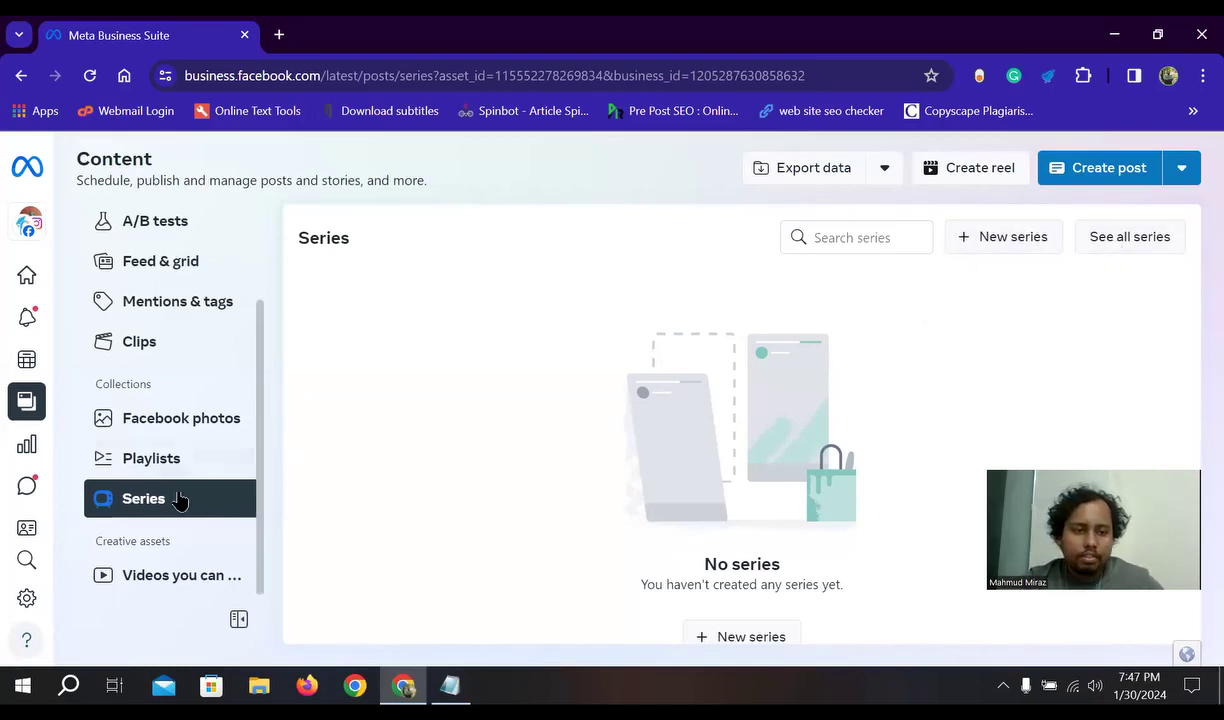
{"action": "left_click", "coordinate": [165, 582]}
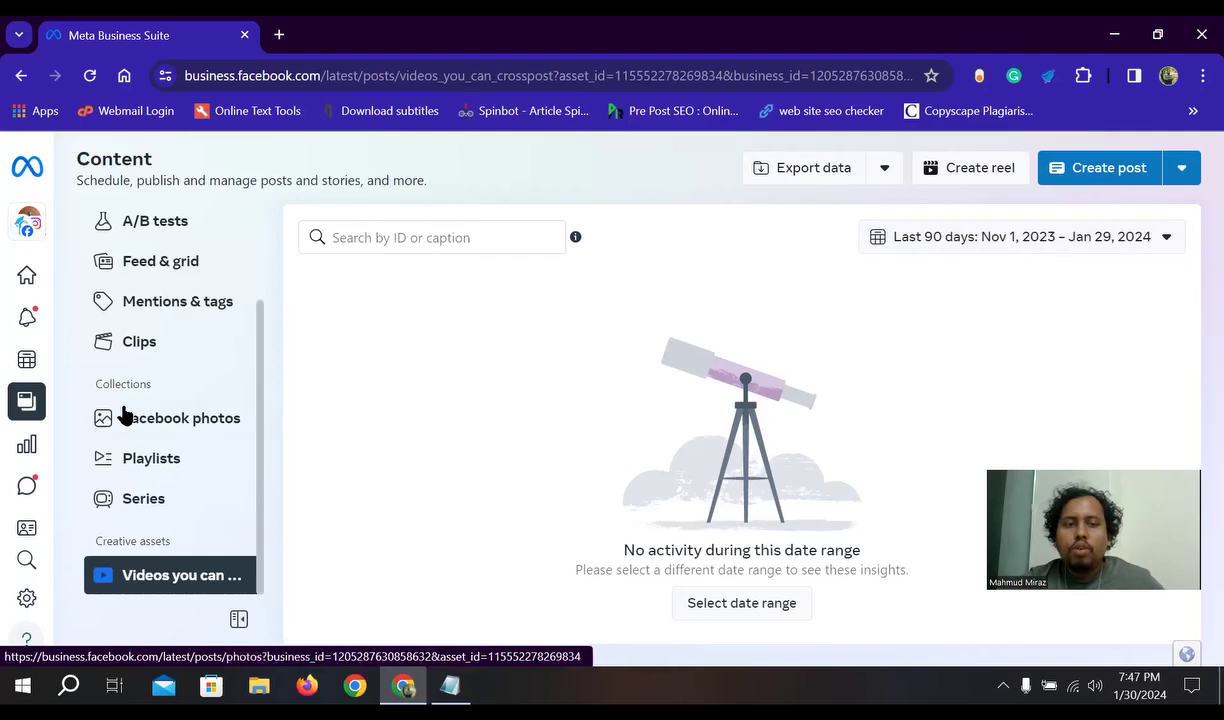
{"action": "scroll", "coordinate": [186, 443], "scroll_direction": "up", "scroll_amount": 2}
{"action": "scroll", "coordinate": [186, 443], "scroll_direction": "up", "scroll_amount": 1}
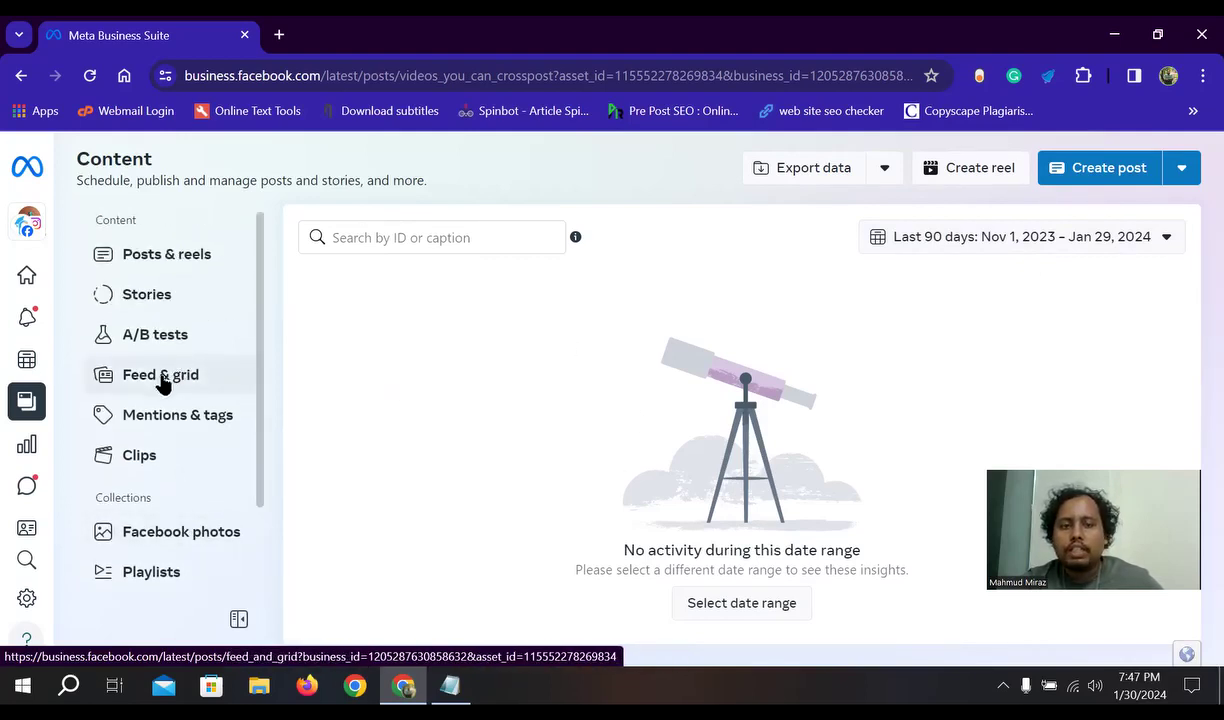
{"action": "scroll", "coordinate": [166, 392], "scroll_direction": "down", "scroll_amount": 2}
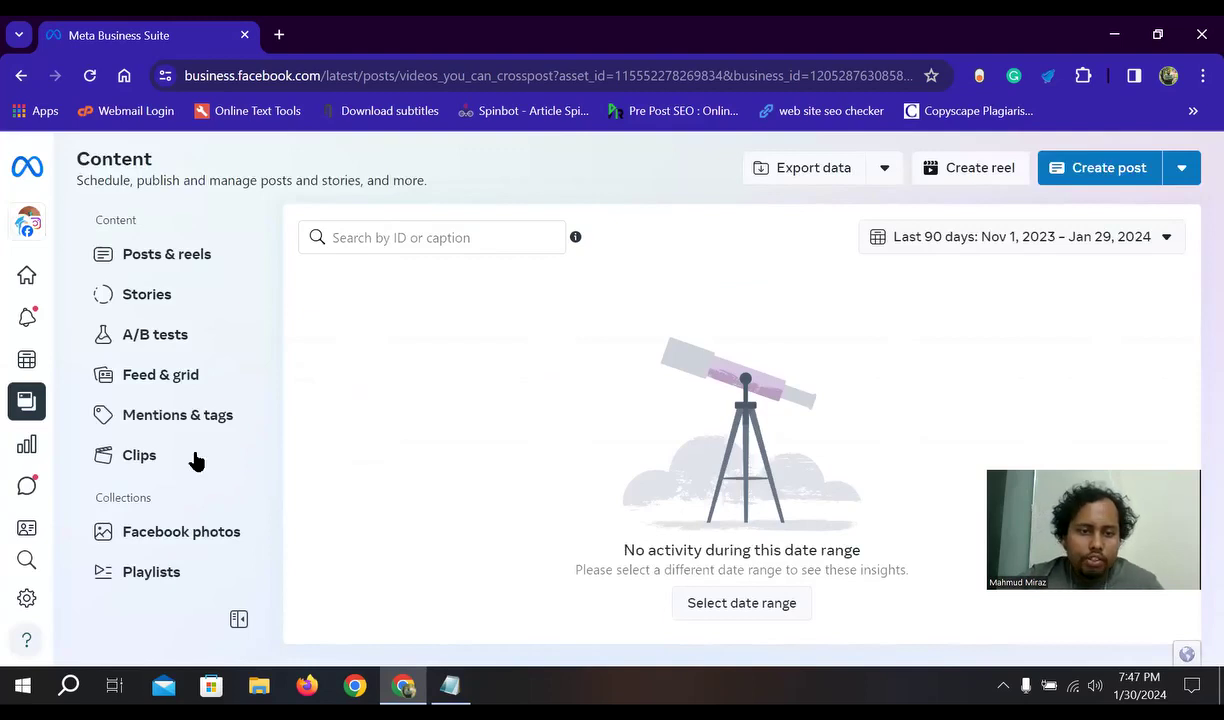
{"action": "scroll", "coordinate": [190, 470], "scroll_direction": "down", "scroll_amount": 2}
{"action": "scroll", "coordinate": [180, 484], "scroll_direction": "up", "scroll_amount": 2}
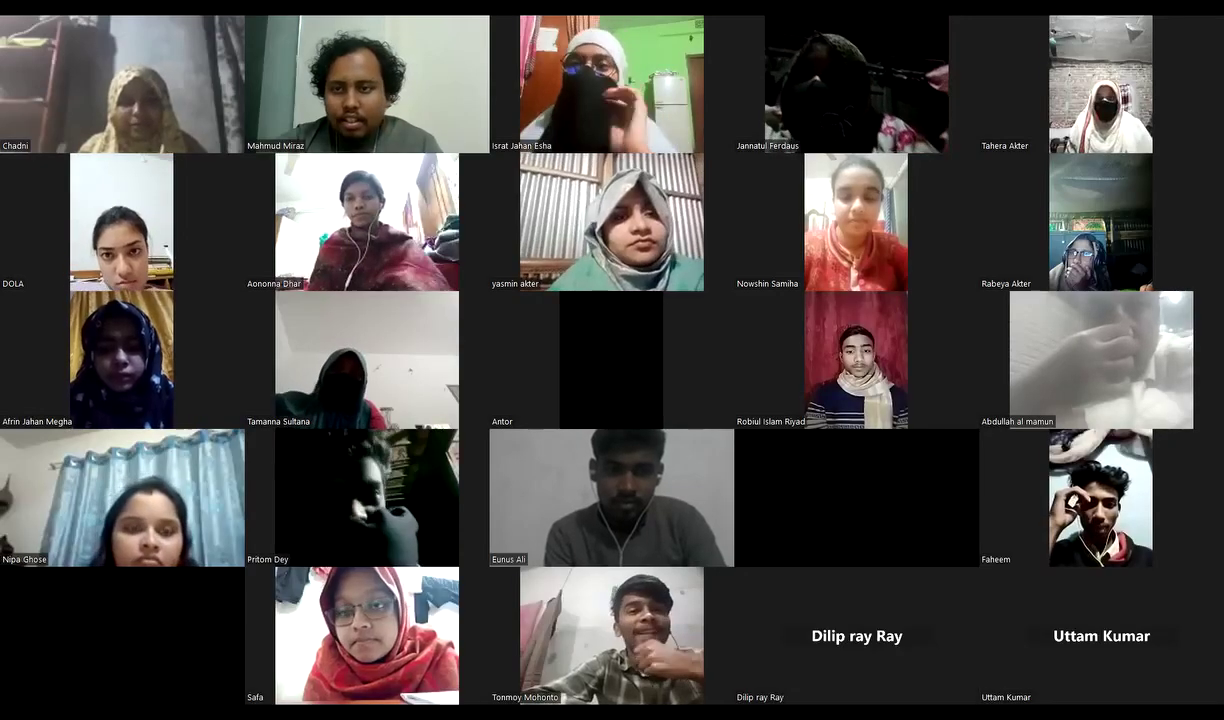
{"action": "scroll", "coordinate": [612, 360], "scroll_direction": "down", "scroll_amount": 1}
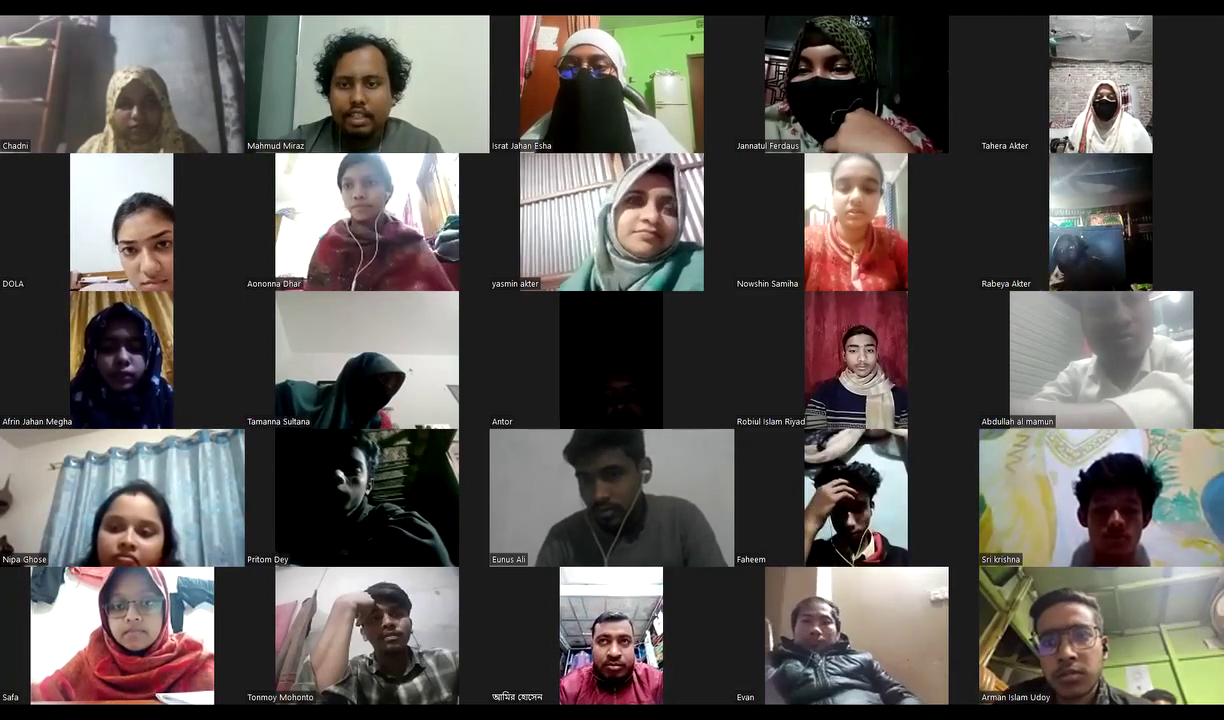
{"action": "key", "text": "Page_Down"}
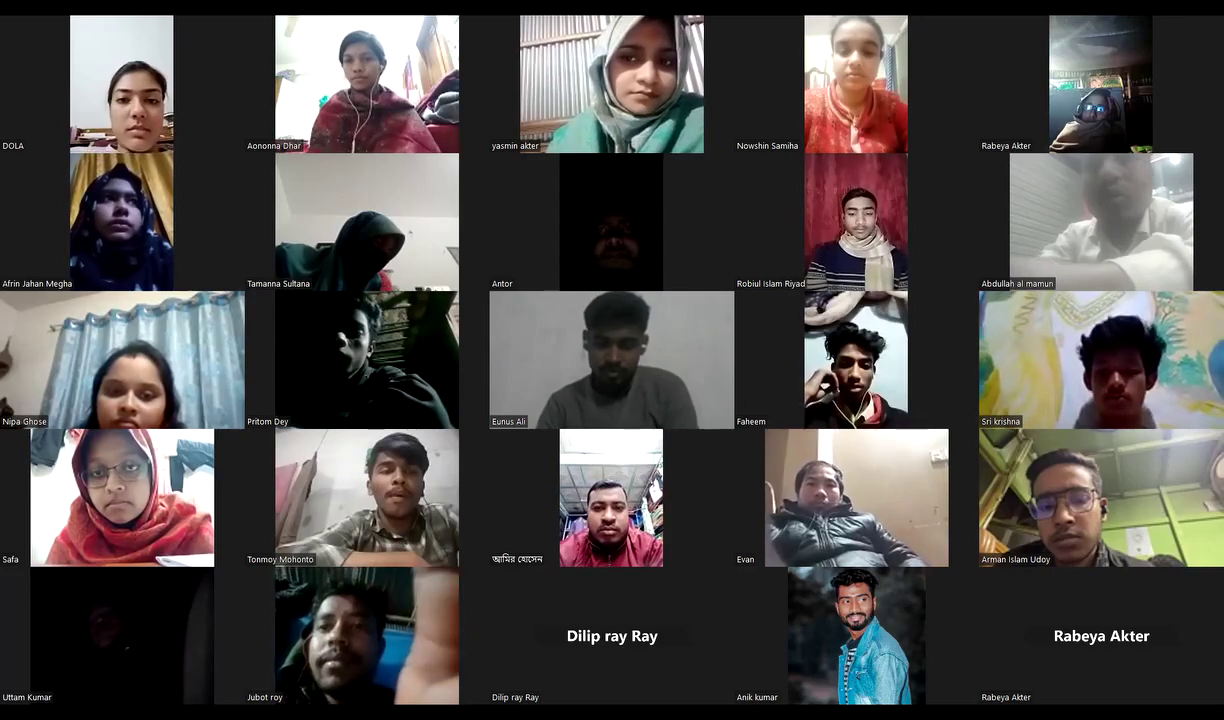
{"action": "key", "text": "Page_Up"}
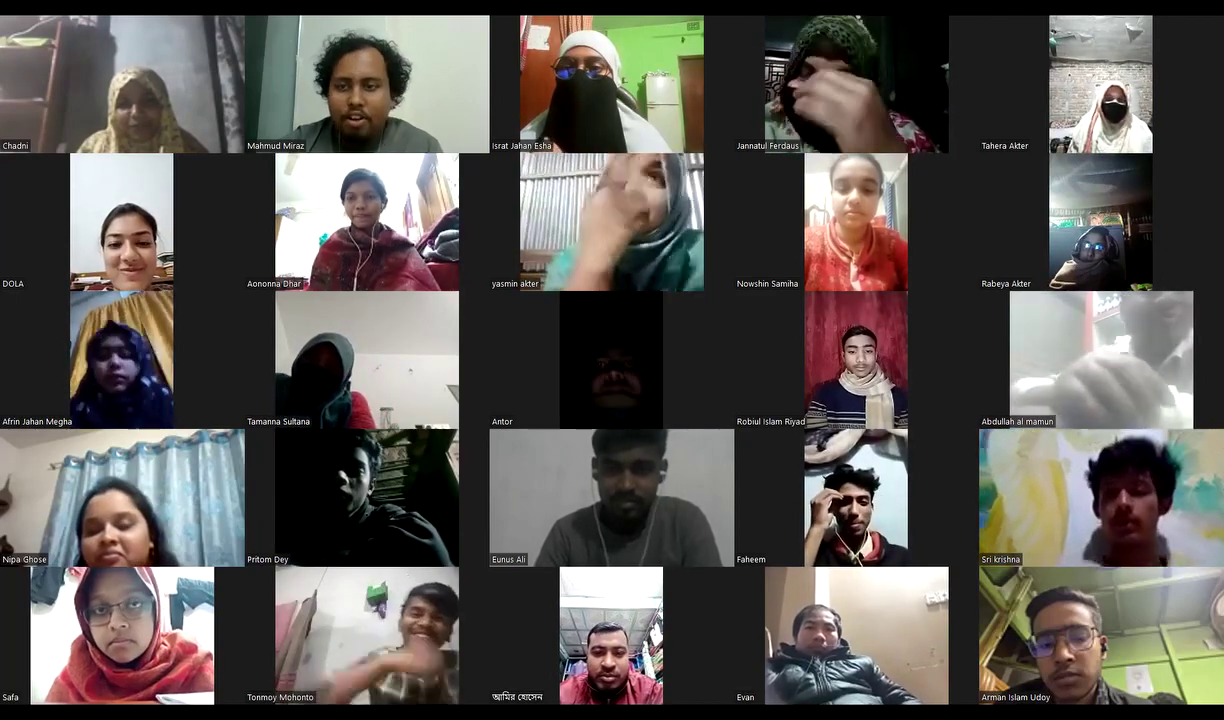
{"action": "scroll", "coordinate": [612, 360], "scroll_direction": "down", "scroll_amount": 1}
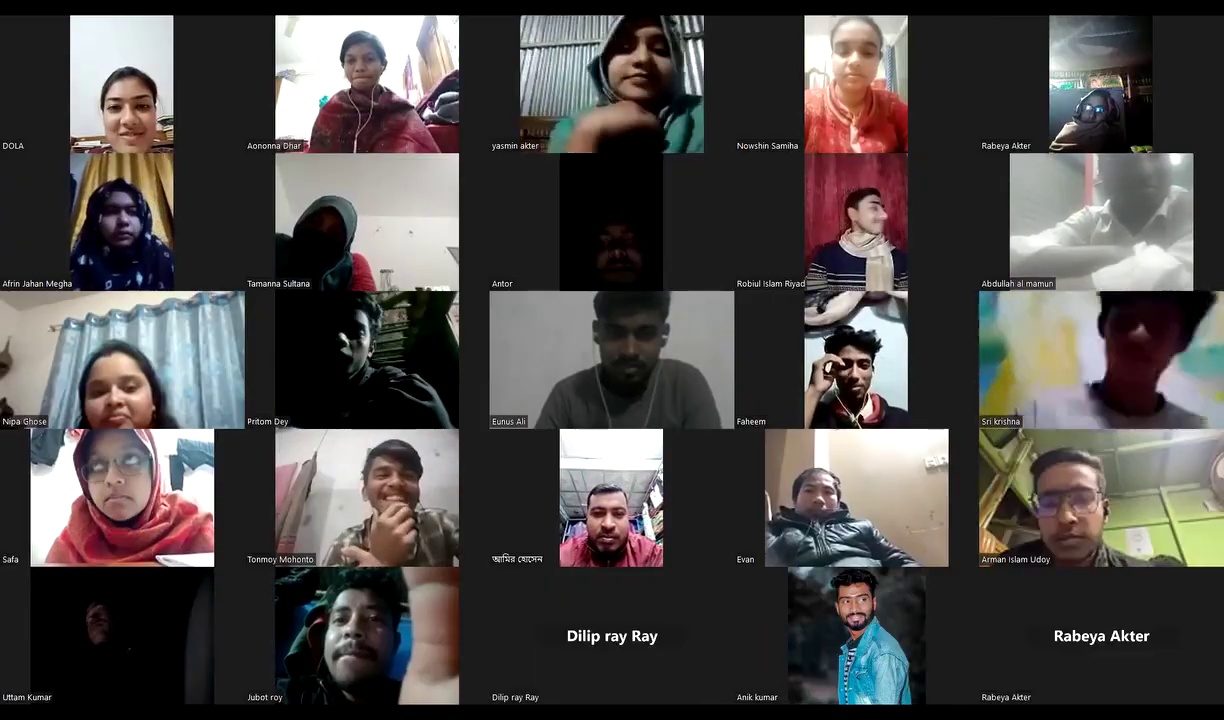
{"action": "scroll", "coordinate": [612, 360], "scroll_direction": "up", "scroll_amount": 1}
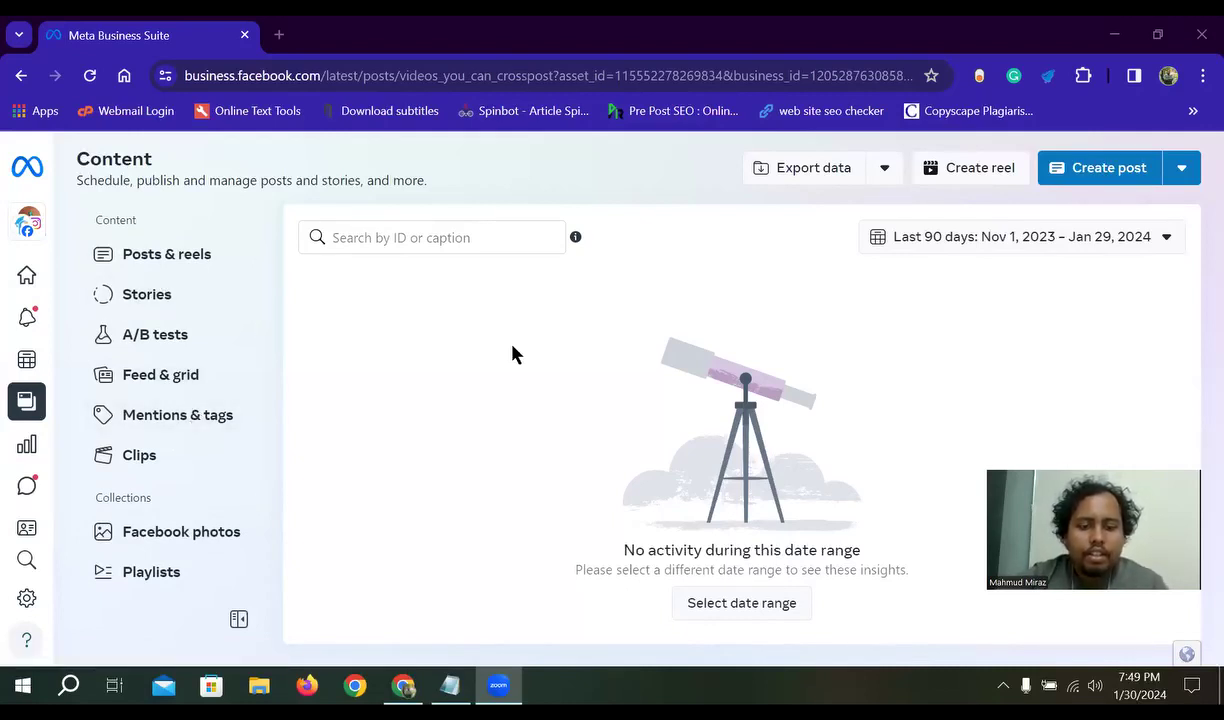
- Expand the left icon rail and go to Insights
{"action": "mouse_move", "coordinate": [14, 464]}
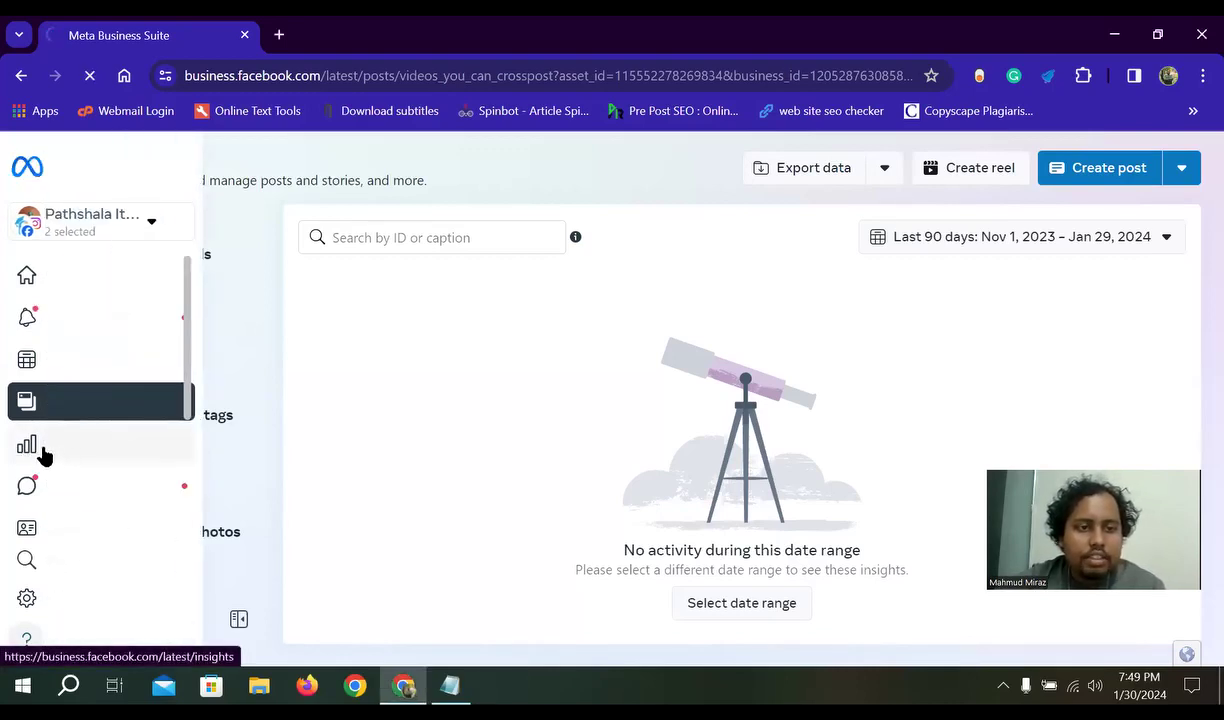
{"action": "left_click", "coordinate": [41, 452]}
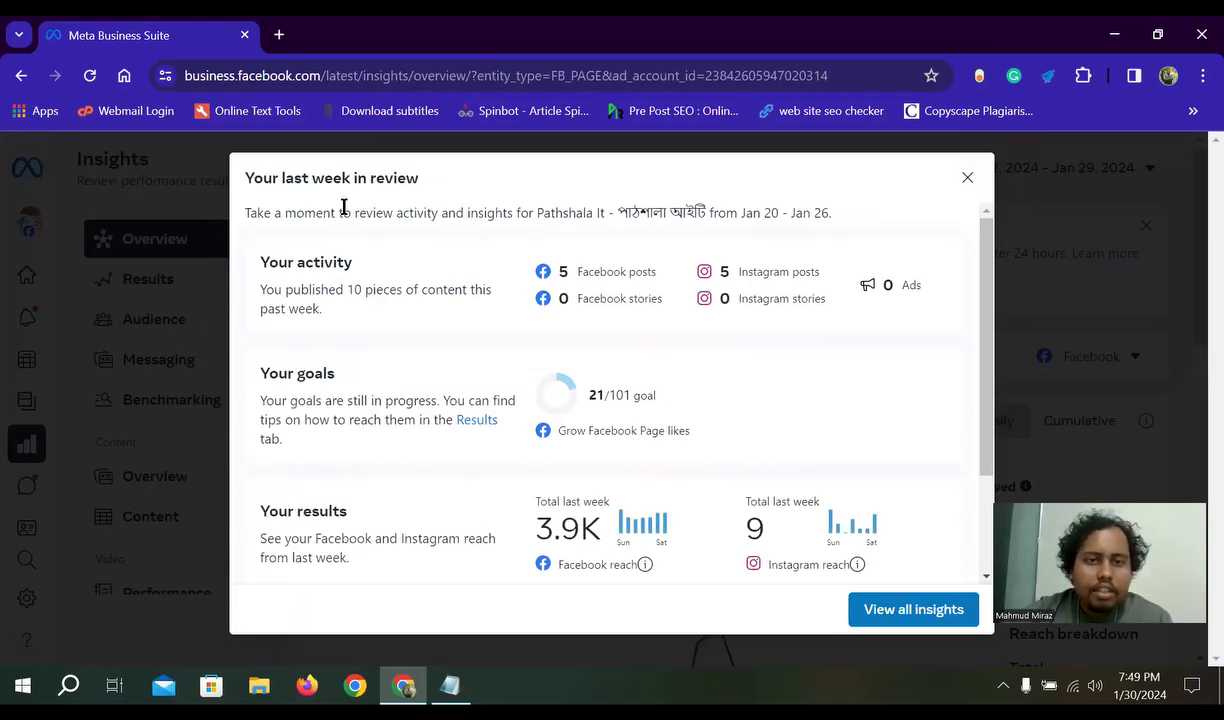
- Scroll through the 'Your last week in review' summary of activity, goals and reach
{"action": "scroll", "coordinate": [645, 445], "scroll_direction": "down", "scroll_amount": 2}
{"action": "scroll", "coordinate": [541, 391], "scroll_direction": "up", "scroll_amount": 2}
{"action": "scroll", "coordinate": [525, 546], "scroll_direction": "down", "scroll_amount": 1}
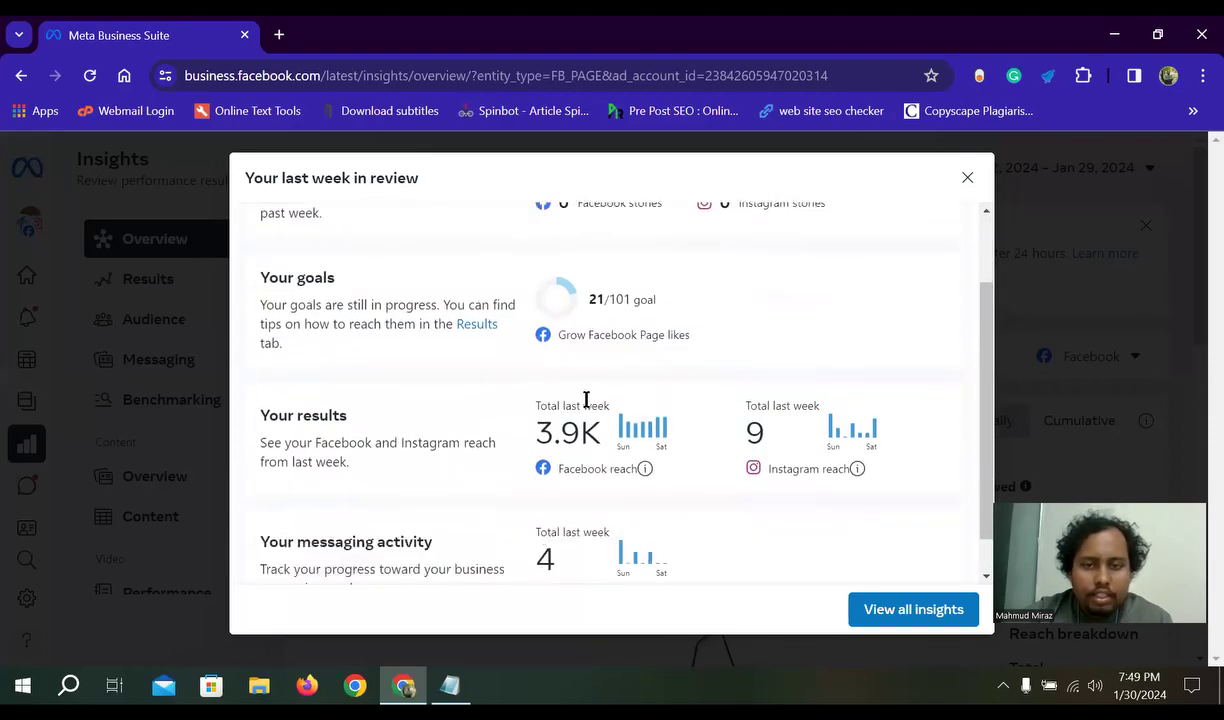
{"action": "scroll", "coordinate": [586, 400], "scroll_direction": "down", "scroll_amount": 1}
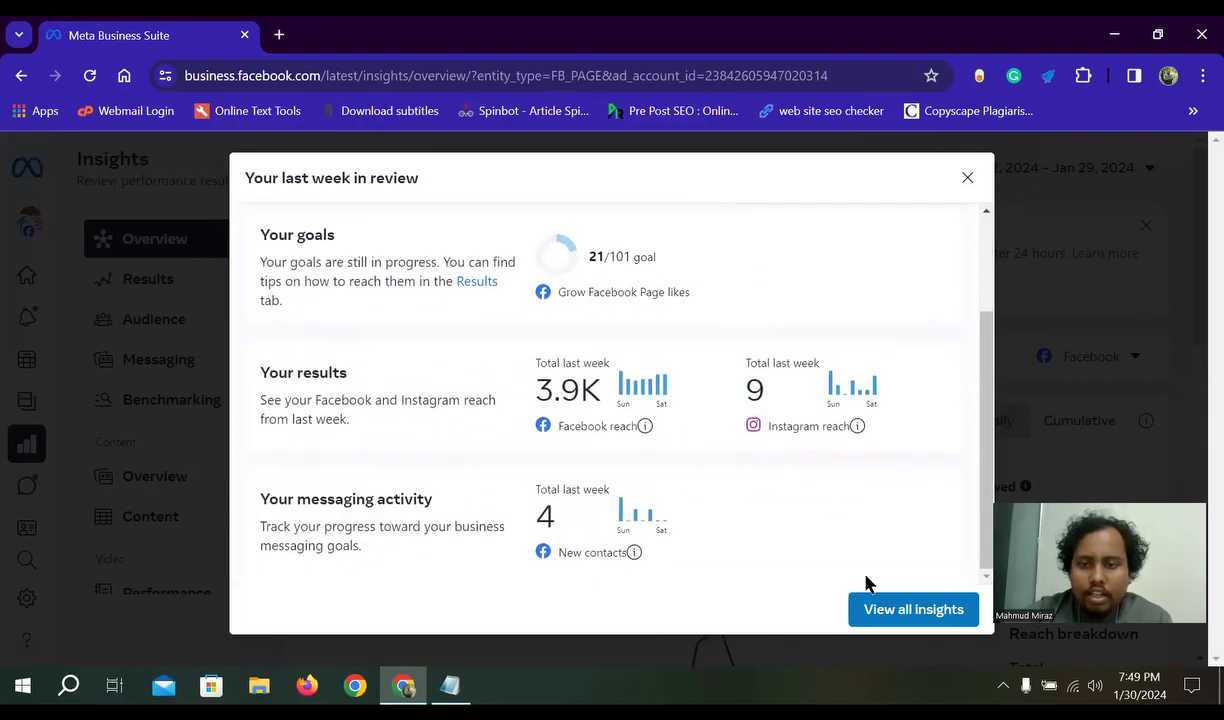
{"action": "scroll", "coordinate": [637, 450], "scroll_direction": "up", "scroll_amount": 3}
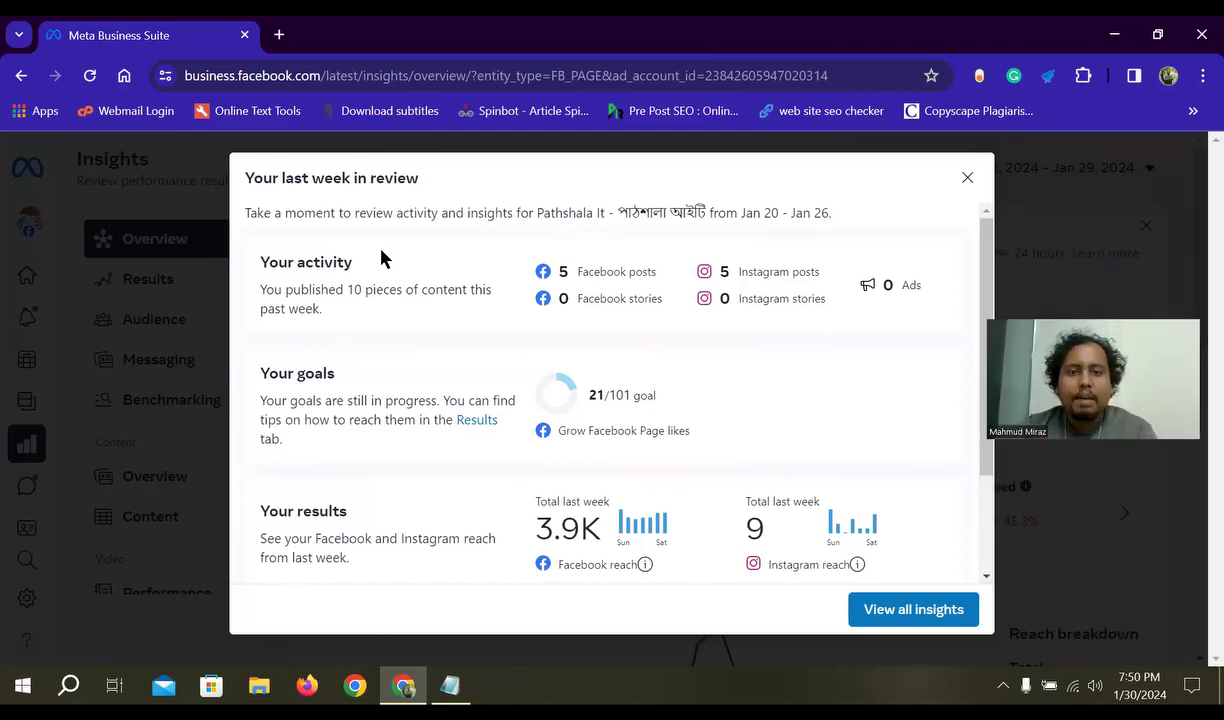
- Highlight the reach description and its 3.9K Facebook reach total, then clear the selection
{"action": "left_click", "coordinate": [745, 265]}
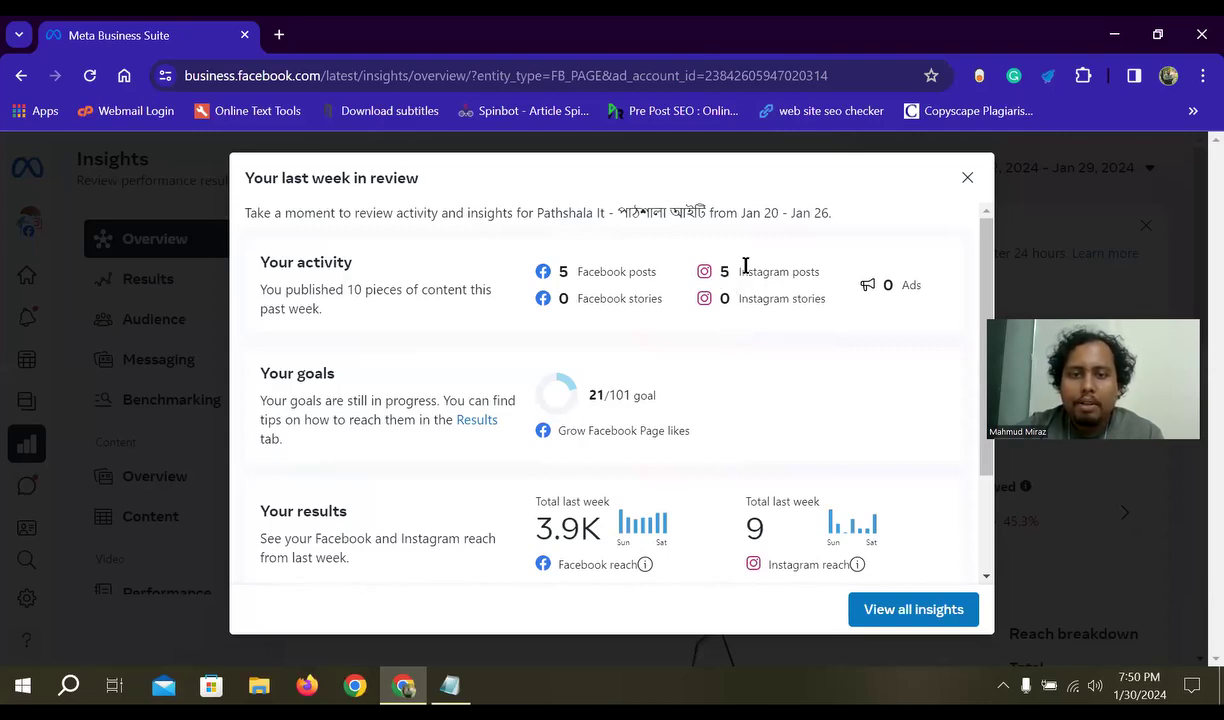
{"action": "scroll", "coordinate": [600, 490], "scroll_direction": "down", "scroll_amount": 1}
{"action": "left_click_drag", "start_coordinate": [604, 432], "coordinate": [585, 490]}
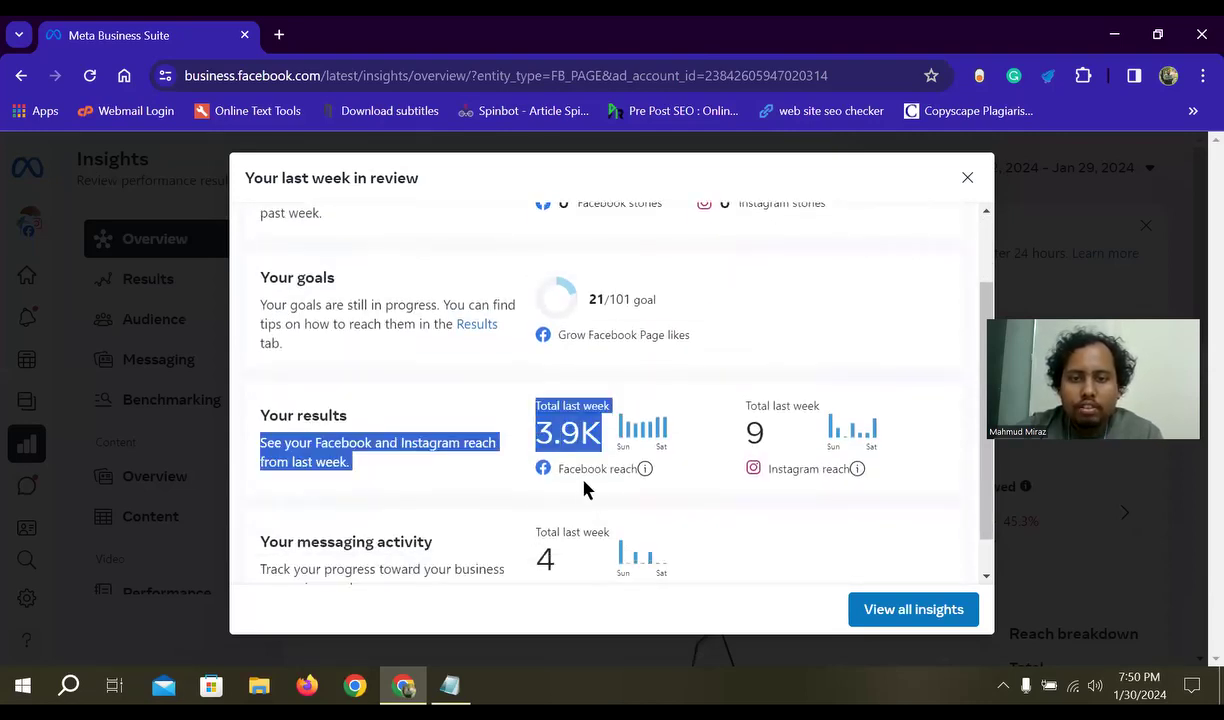
{"action": "left_click", "coordinate": [463, 470]}
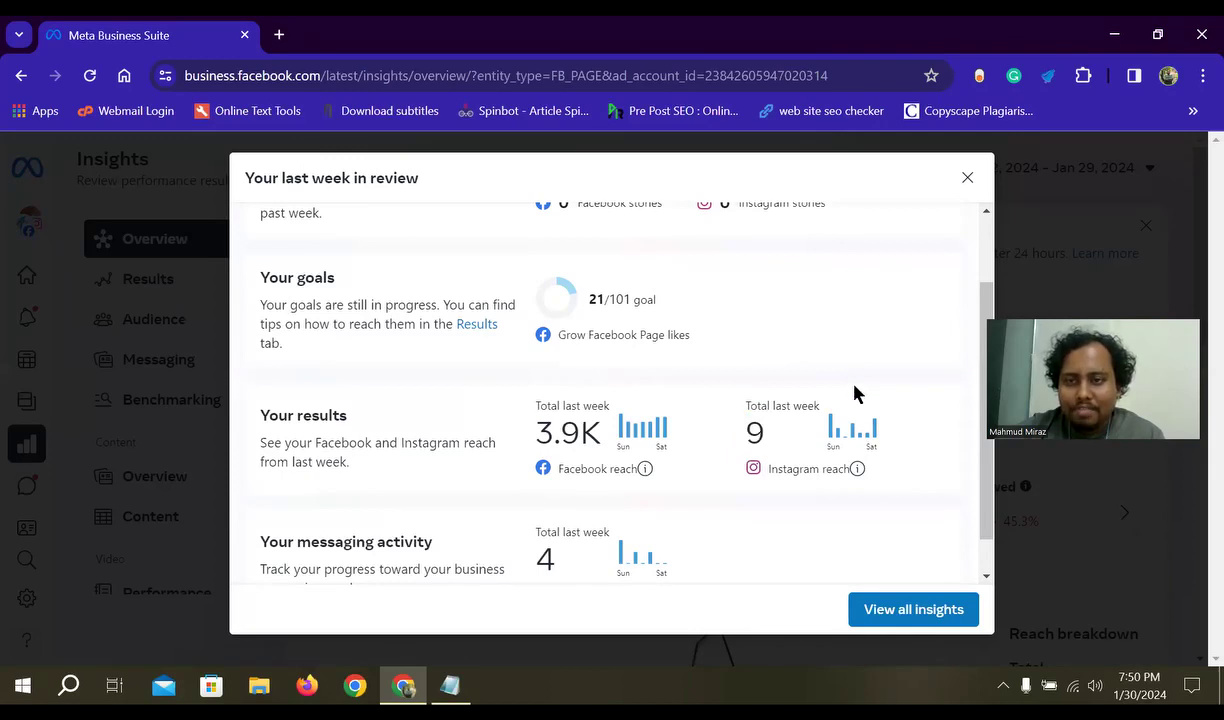
{"action": "scroll", "coordinate": [880, 390], "scroll_direction": "down", "scroll_amount": 1}
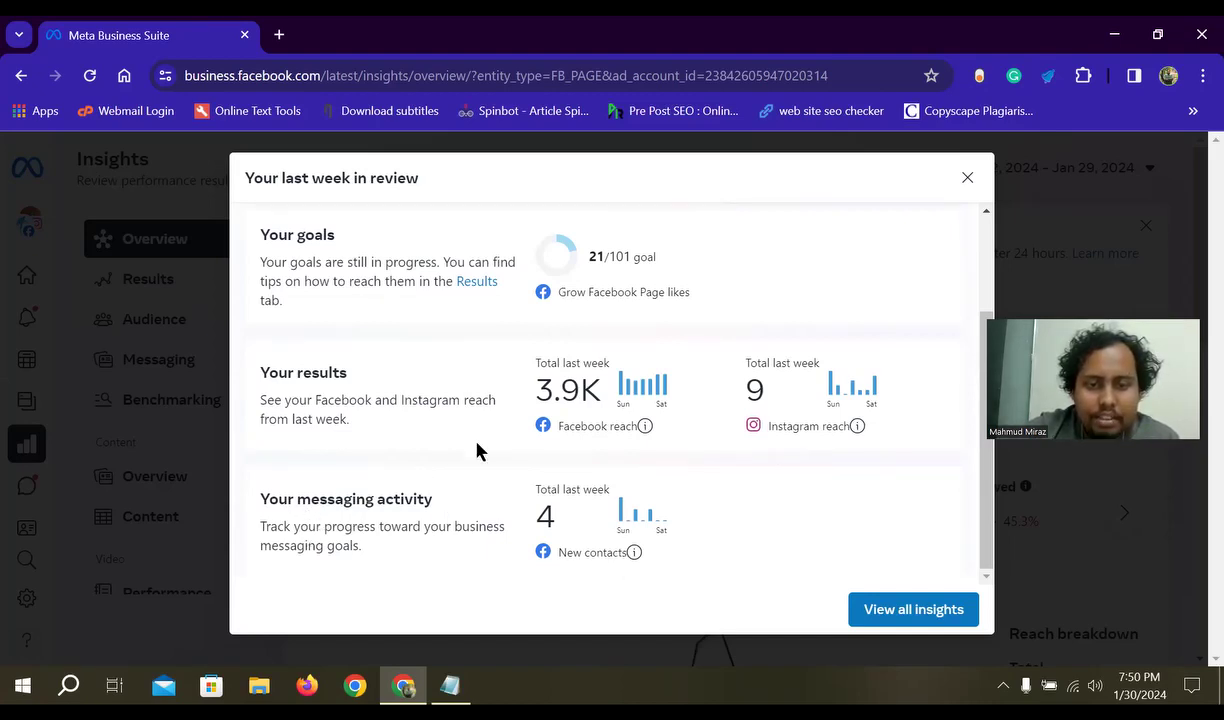
- Scroll through last week's review summary, highlighting its Ads count of 0
{"action": "scroll", "coordinate": [645, 467], "scroll_direction": "up", "scroll_amount": 2}
{"action": "scroll", "coordinate": [661, 453], "scroll_direction": "down", "scroll_amount": 2}
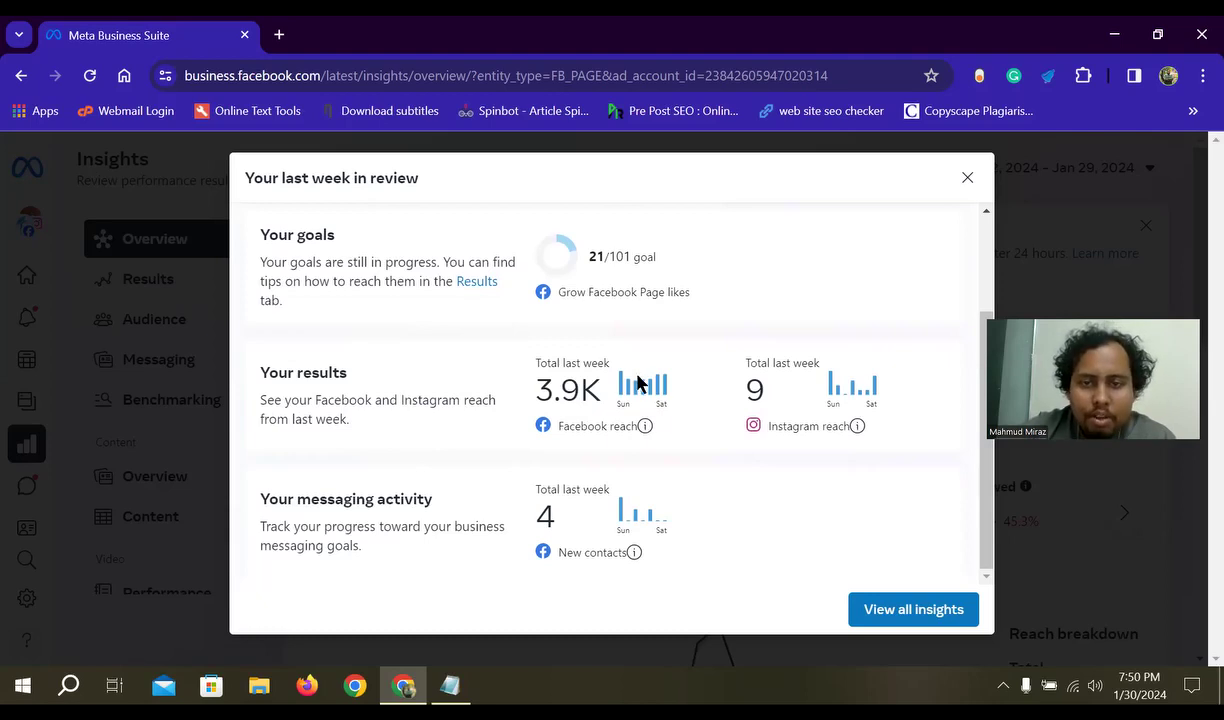
{"action": "scroll", "coordinate": [546, 464], "scroll_direction": "up", "scroll_amount": 3}
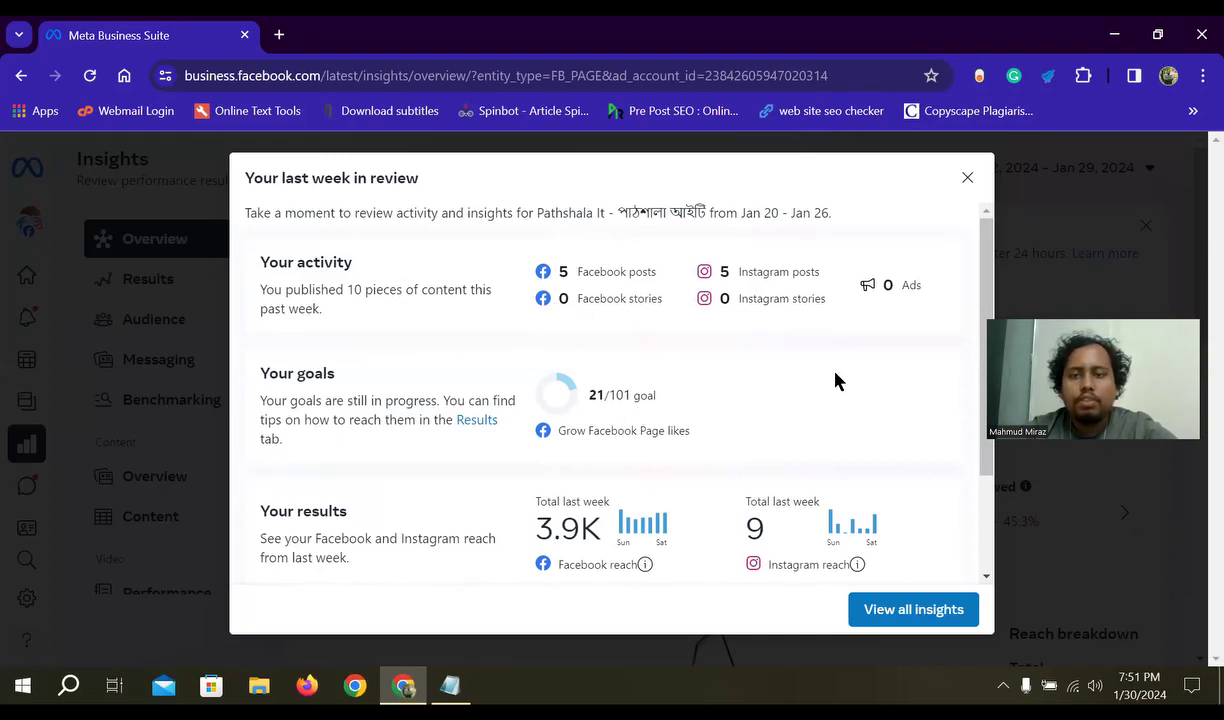
{"action": "double_click", "coordinate": [888, 285]}
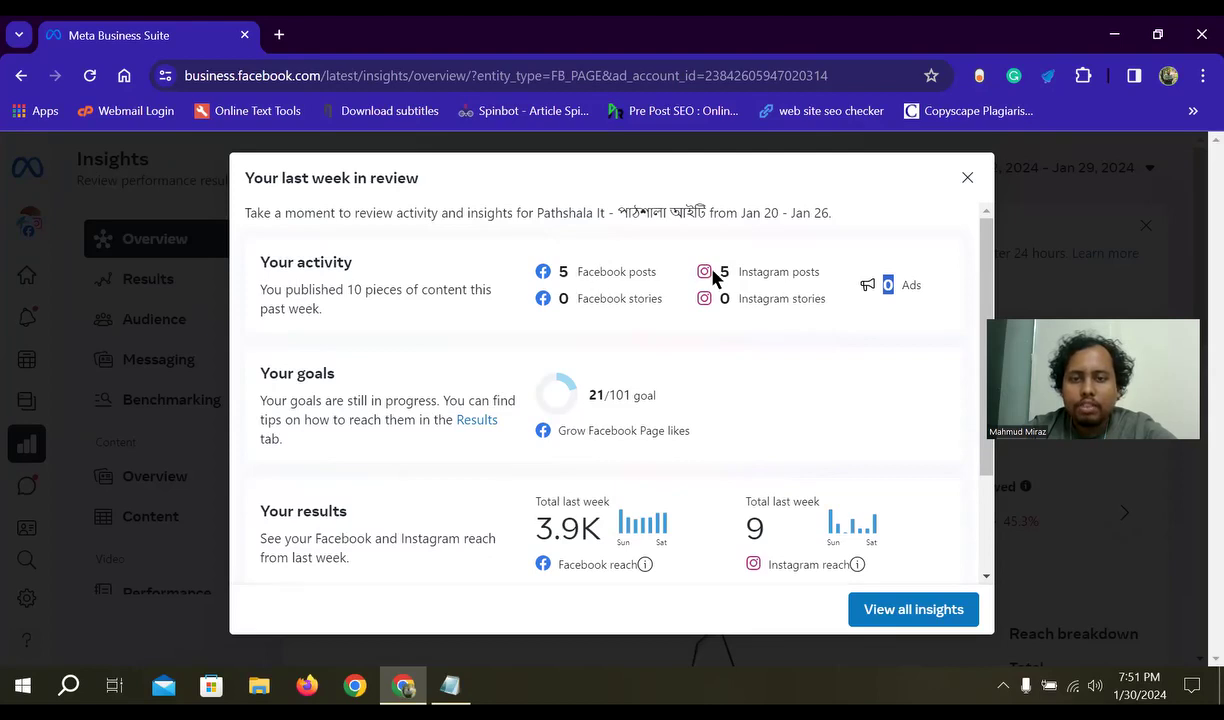
{"action": "left_click", "coordinate": [906, 289]}
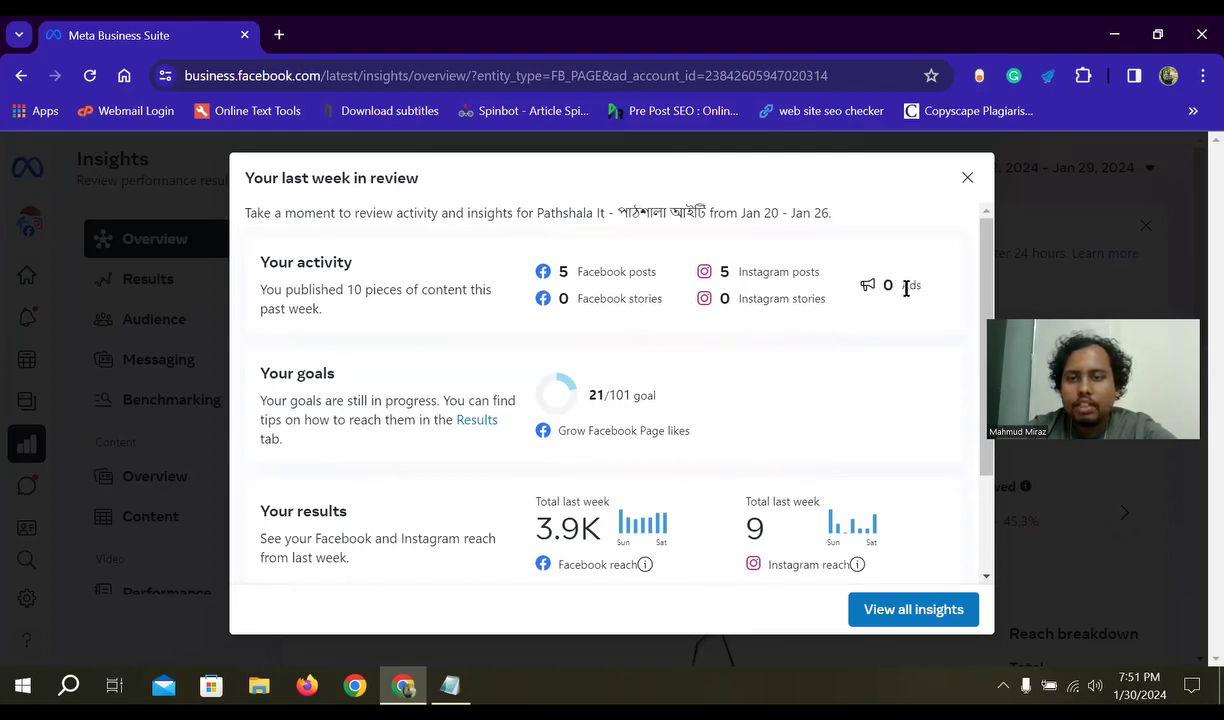
{"action": "double_click", "coordinate": [888, 286]}
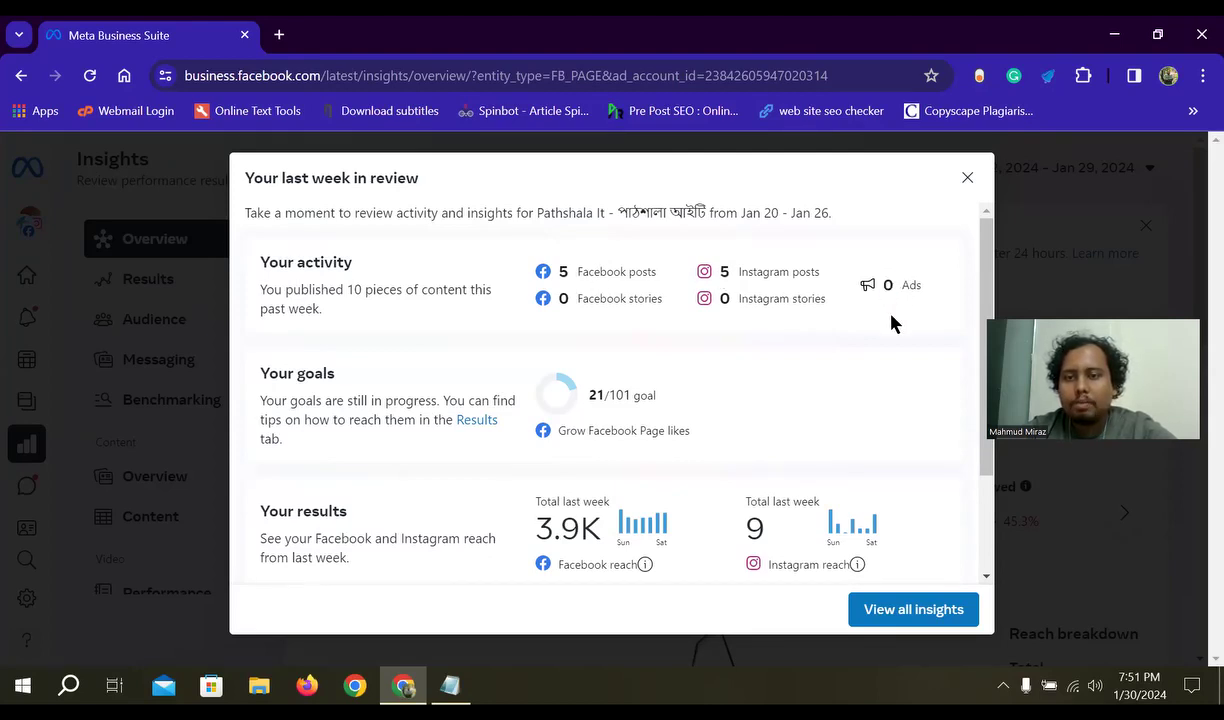
{"action": "scroll", "coordinate": [900, 340], "scroll_direction": "down", "scroll_amount": 3}
{"action": "scroll", "coordinate": [916, 356], "scroll_direction": "up", "scroll_amount": 3}
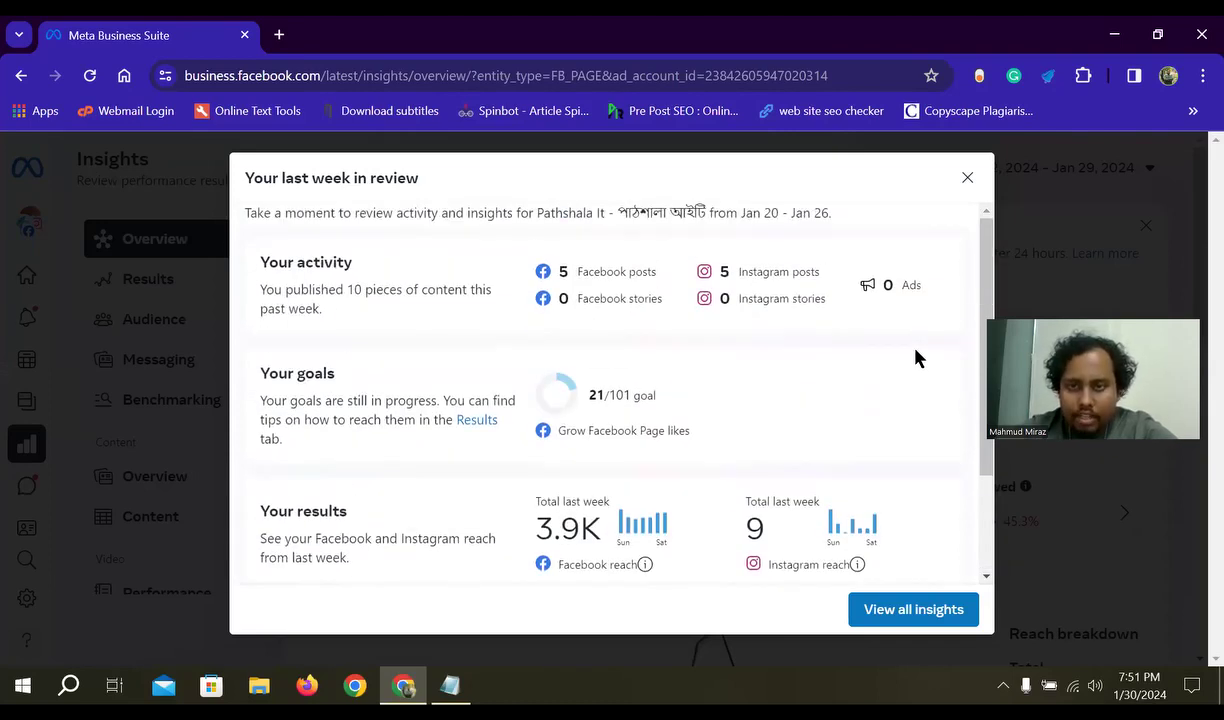
- Highlight the Ads count again, then leave the review for View all insights
{"action": "double_click", "coordinate": [887, 286]}
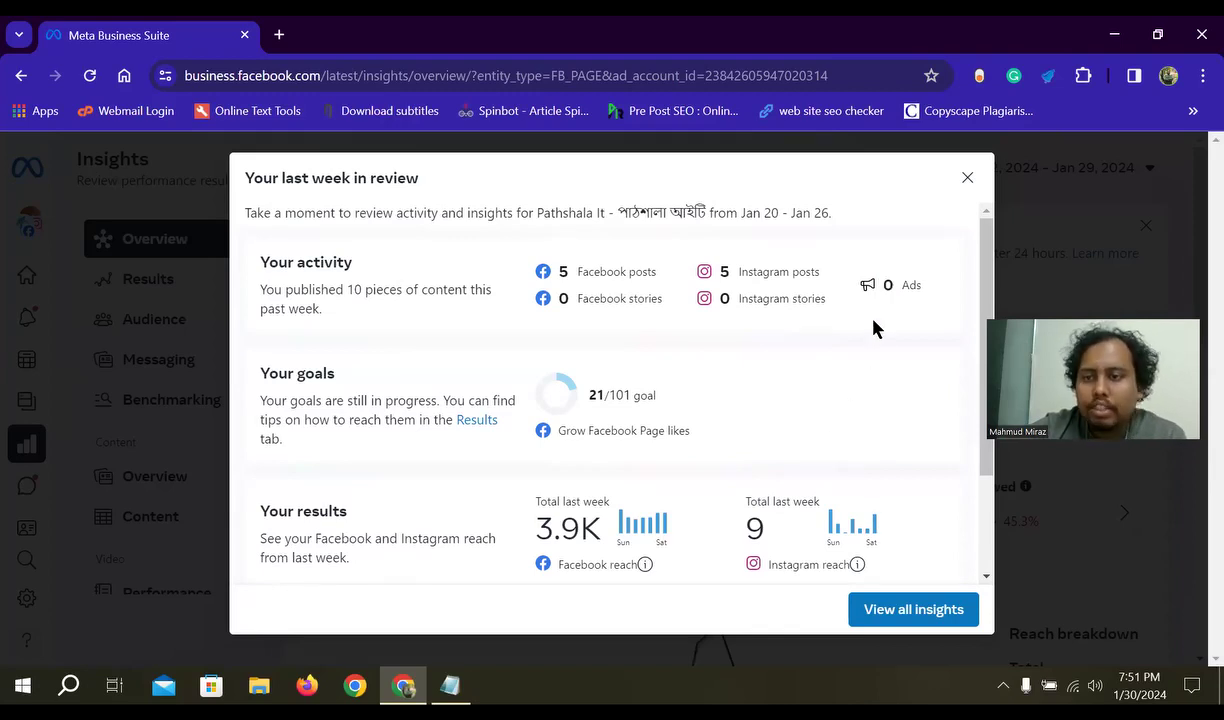
{"action": "double_click", "coordinate": [887, 286]}
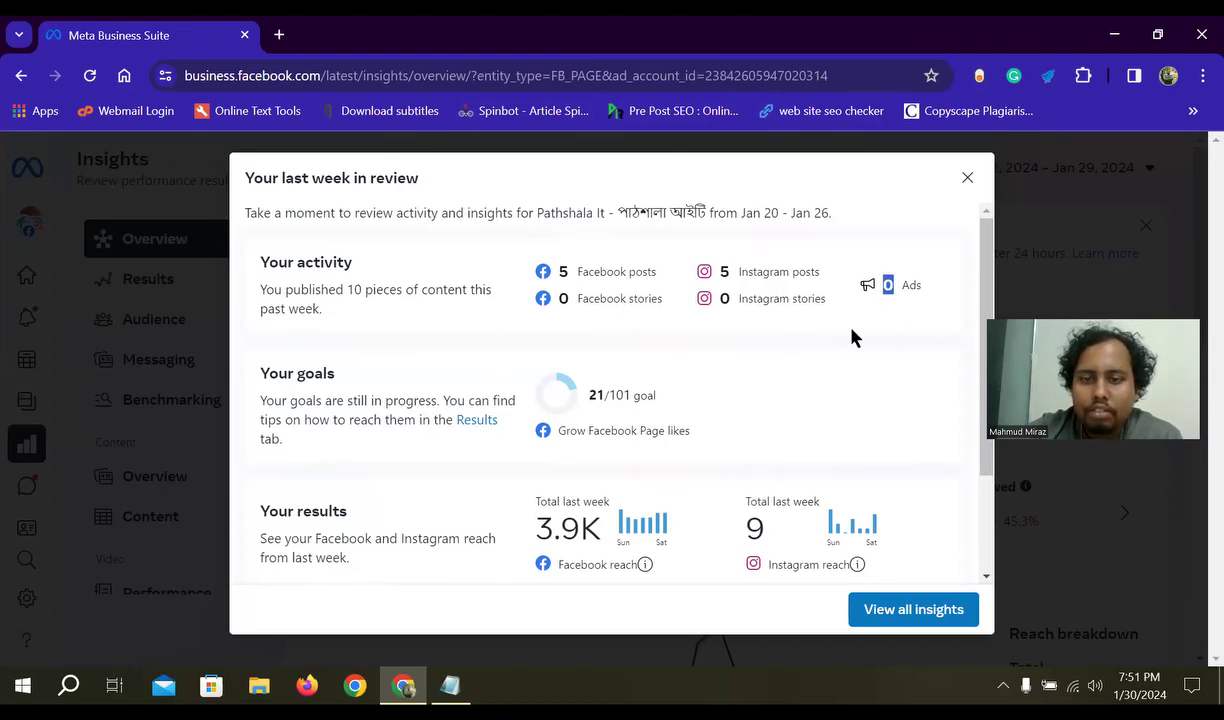
{"action": "scroll", "coordinate": [843, 507], "scroll_direction": "down", "scroll_amount": 2}
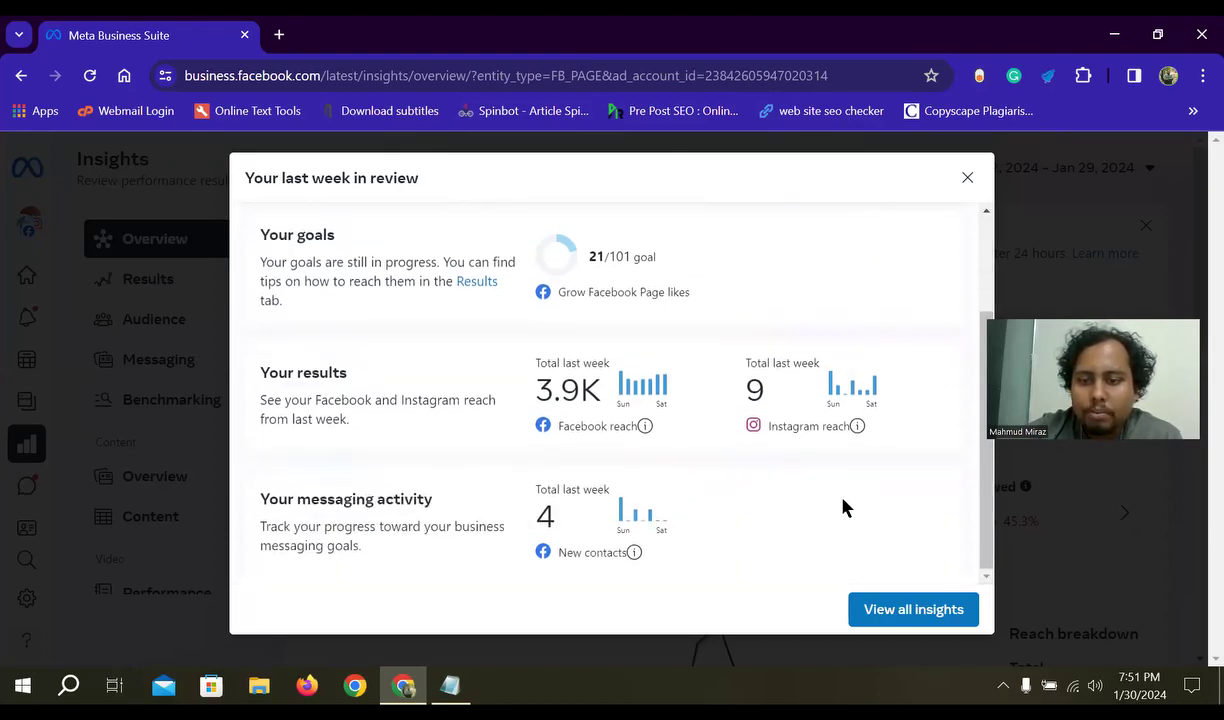
{"action": "left_click", "coordinate": [941, 618]}
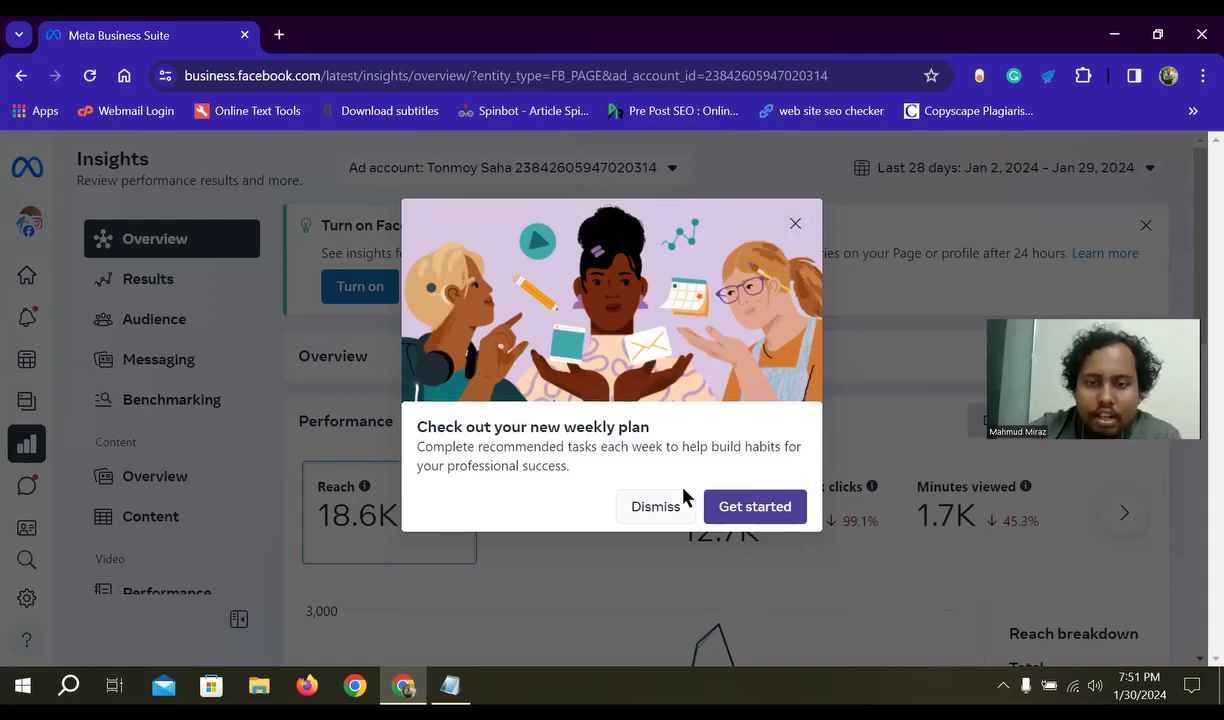
- Dismiss the weekly-plan announcement and bring the 18,614 total reach Performance panel into view
{"action": "left_click", "coordinate": [795, 225]}
{"action": "scroll", "coordinate": [560, 480], "scroll_direction": "down", "scroll_amount": 2}
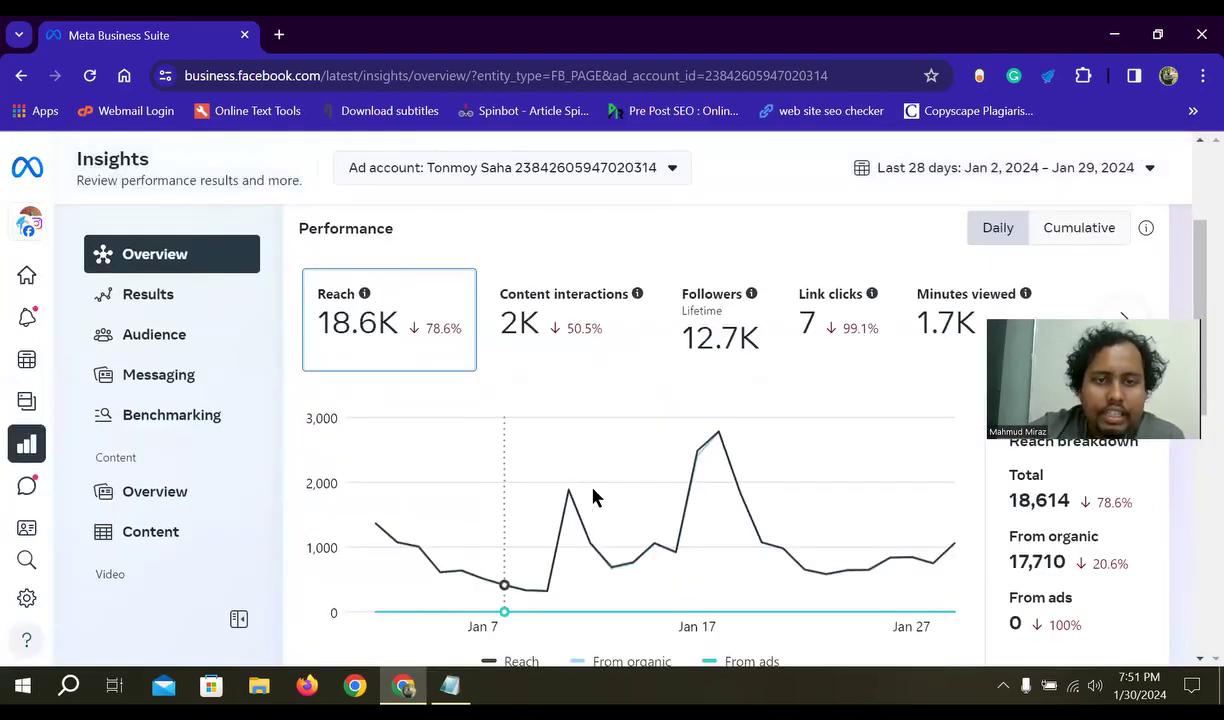
{"action": "scroll", "coordinate": [593, 497], "scroll_direction": "up", "scroll_amount": 2}
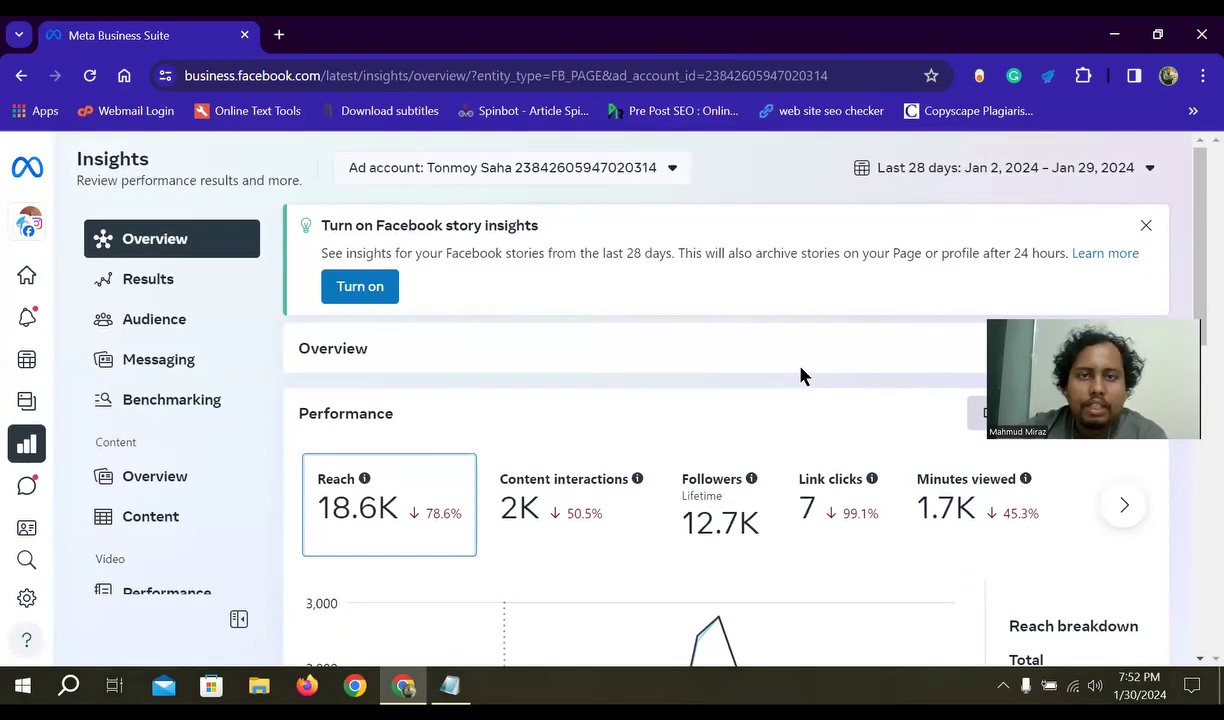
{"action": "scroll", "coordinate": [699, 376], "scroll_direction": "down", "scroll_amount": 1}
{"action": "scroll", "coordinate": [700, 377], "scroll_direction": "up", "scroll_amount": 1}
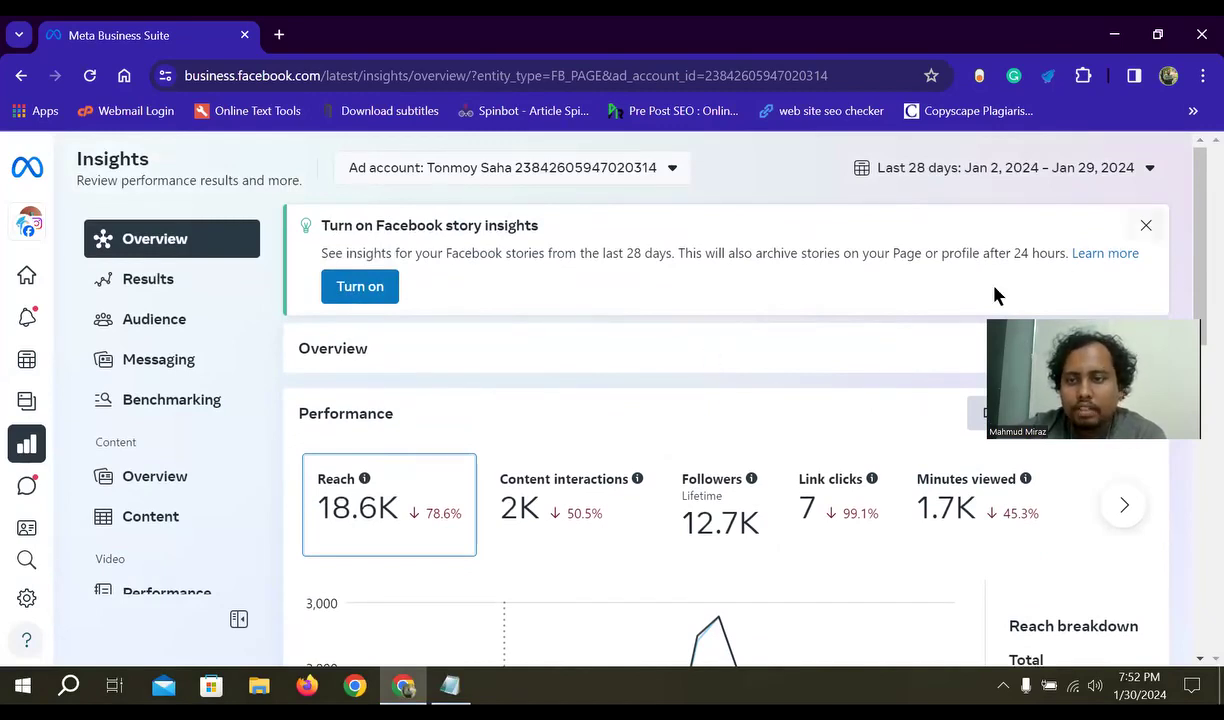
{"action": "scroll", "coordinate": [918, 350], "scroll_direction": "down", "scroll_amount": 2}
{"action": "scroll", "coordinate": [774, 440], "scroll_direction": "down", "scroll_amount": 3}
{"action": "scroll", "coordinate": [775, 456], "scroll_direction": "up", "scroll_amount": 5}
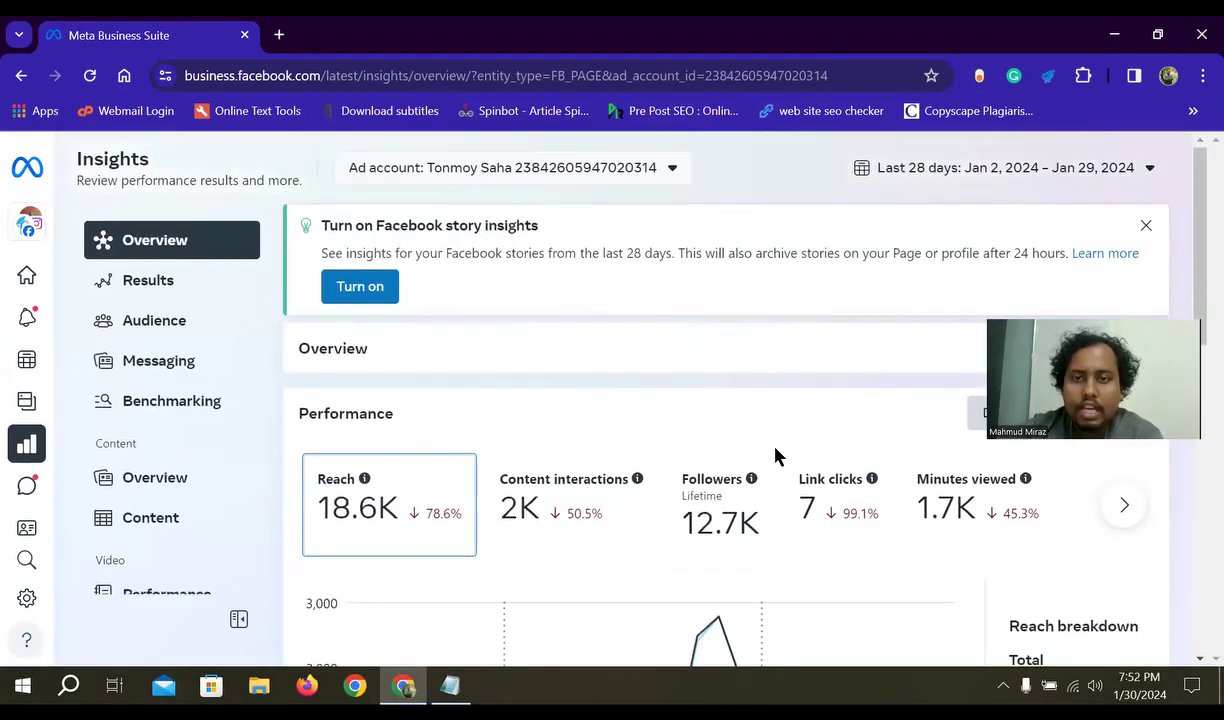
{"action": "scroll", "coordinate": [732, 364], "scroll_direction": "down", "scroll_amount": 1}
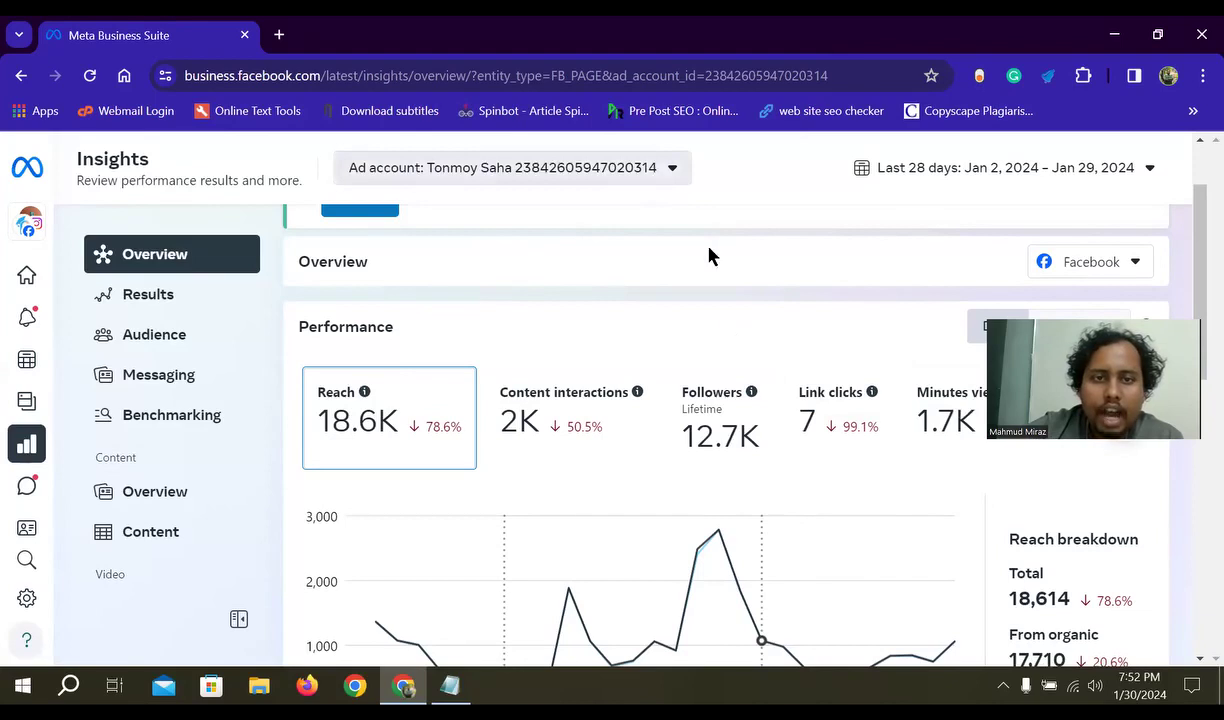
{"action": "scroll", "coordinate": [509, 453], "scroll_direction": "up", "scroll_amount": 1}
{"action": "scroll", "coordinate": [507, 452], "scroll_direction": "up", "scroll_amount": 2}
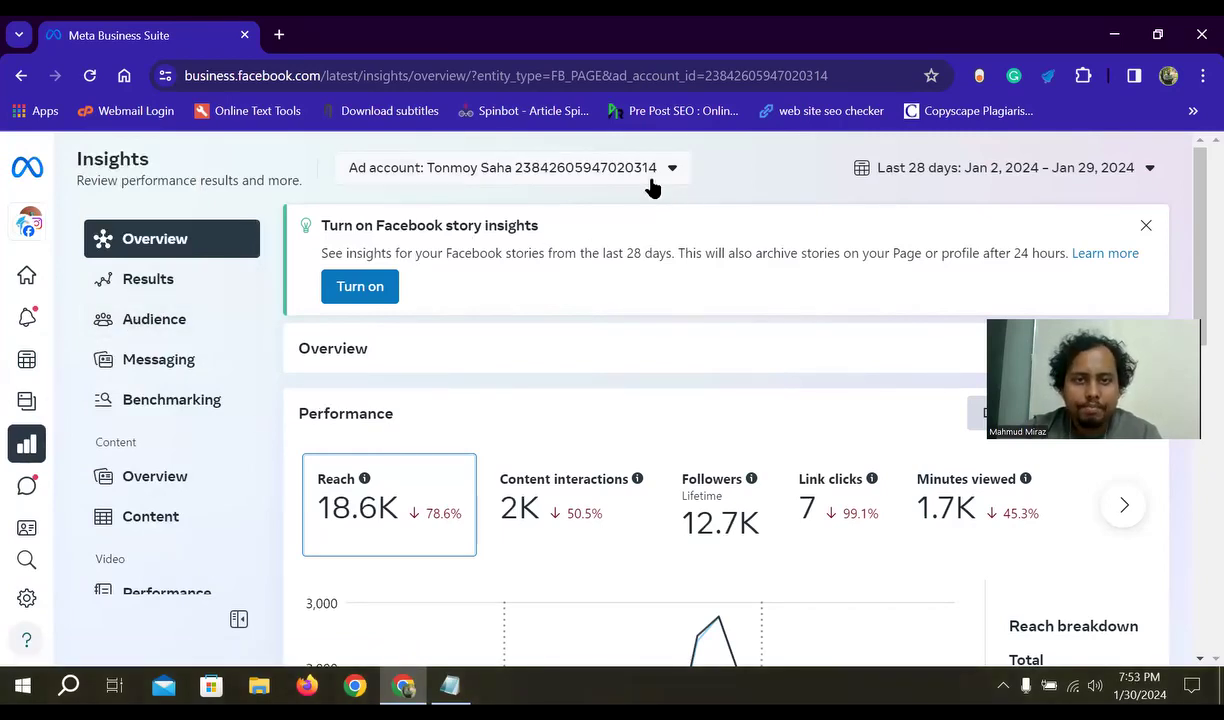
{"action": "mouse_move", "coordinate": [8, 172]}
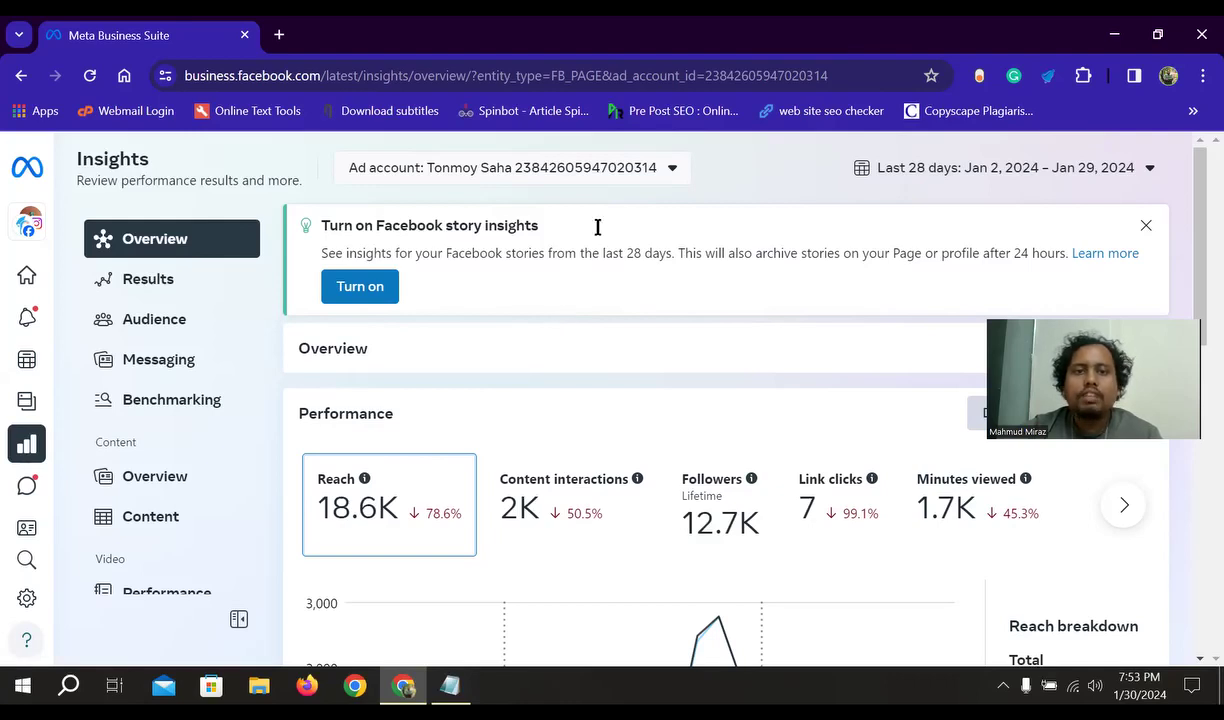
{"action": "left_click", "coordinate": [666, 170]}
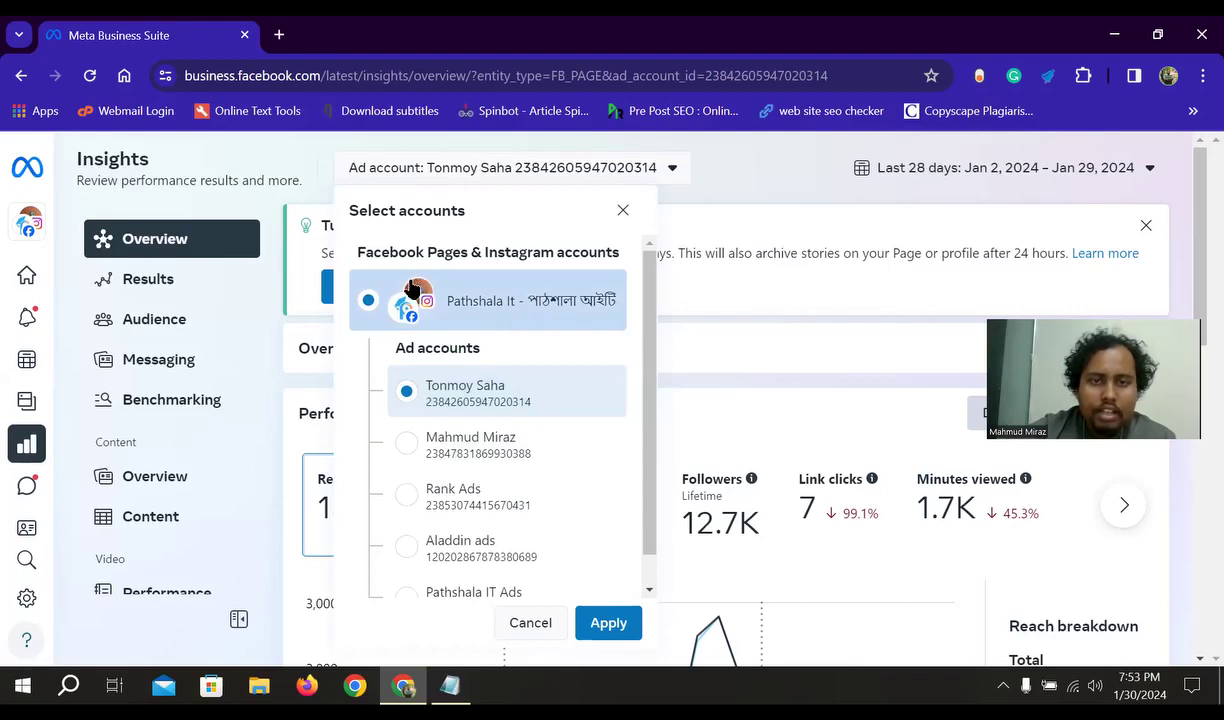
{"action": "scroll", "coordinate": [494, 498], "scroll_direction": "down", "scroll_amount": 1}
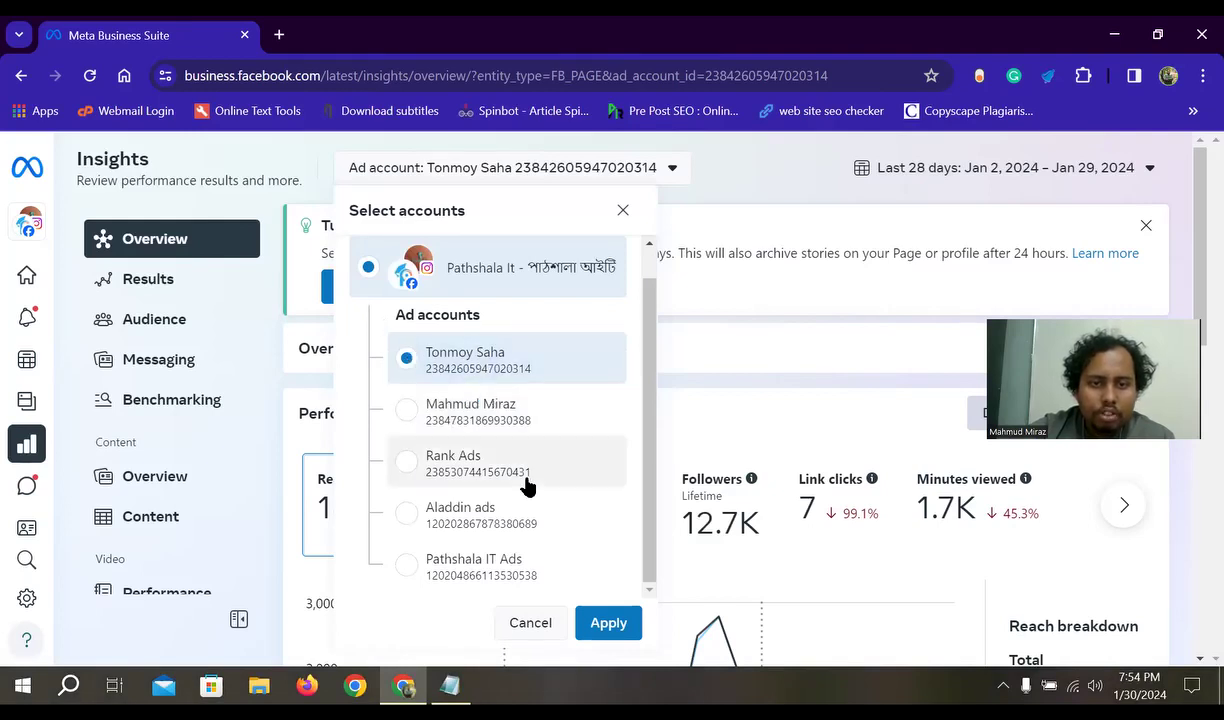
{"action": "scroll", "coordinate": [520, 475], "scroll_direction": "down", "scroll_amount": 1}
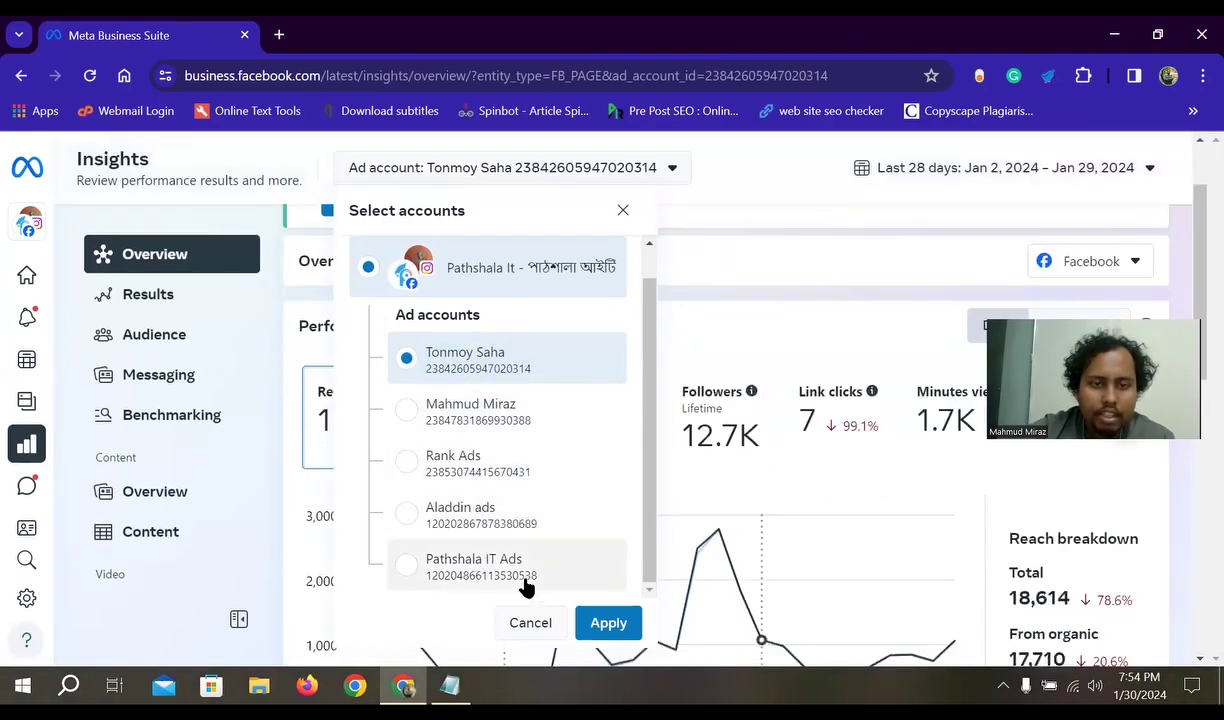
{"action": "scroll", "coordinate": [497, 560], "scroll_direction": "down", "scroll_amount": 1}
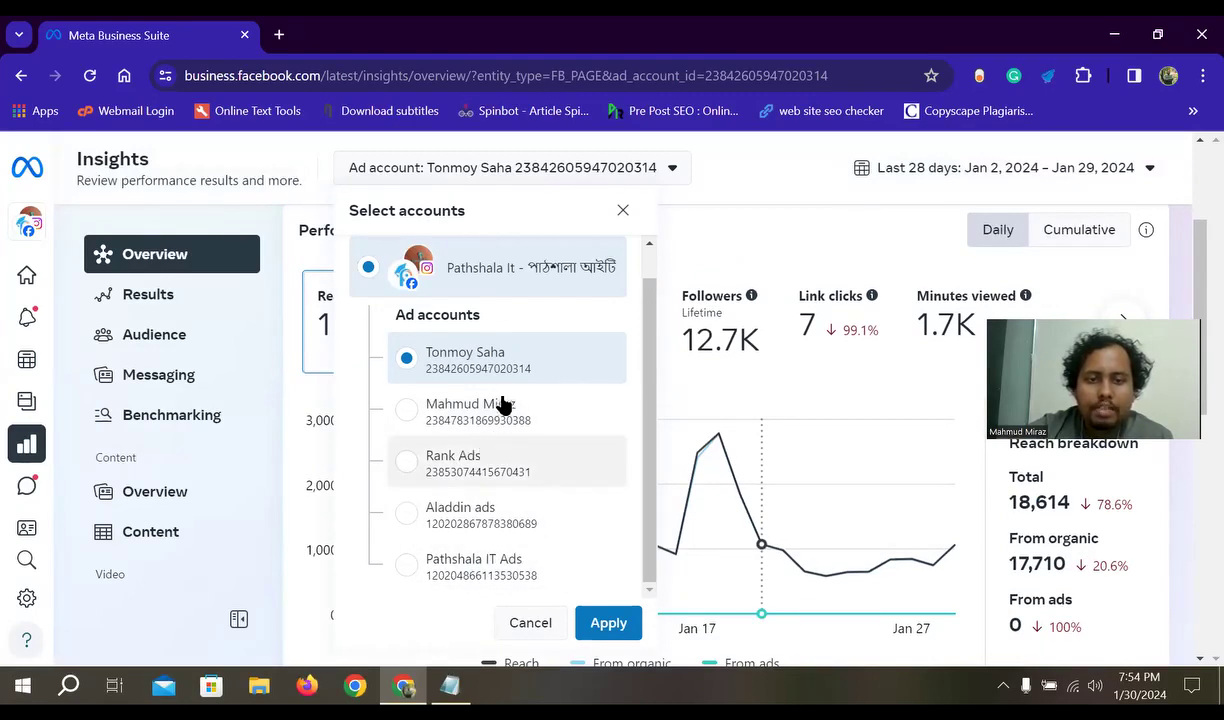
{"action": "left_click", "coordinate": [405, 410]}
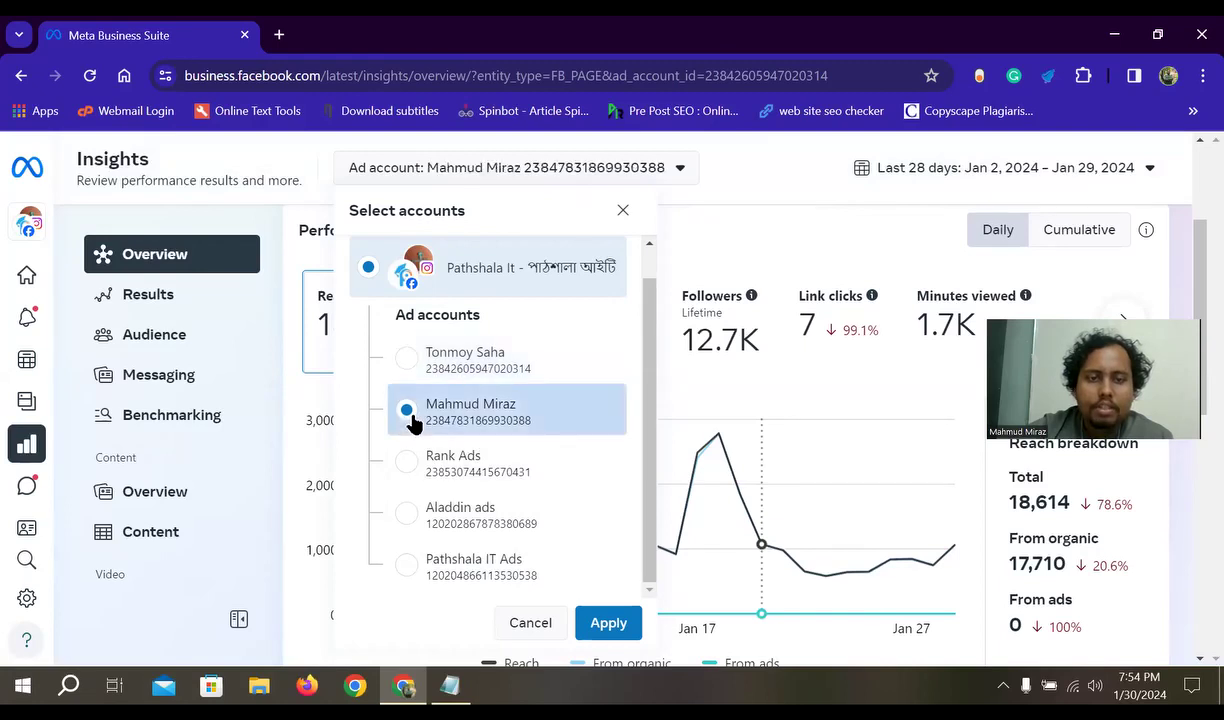
{"action": "left_click", "coordinate": [607, 622]}
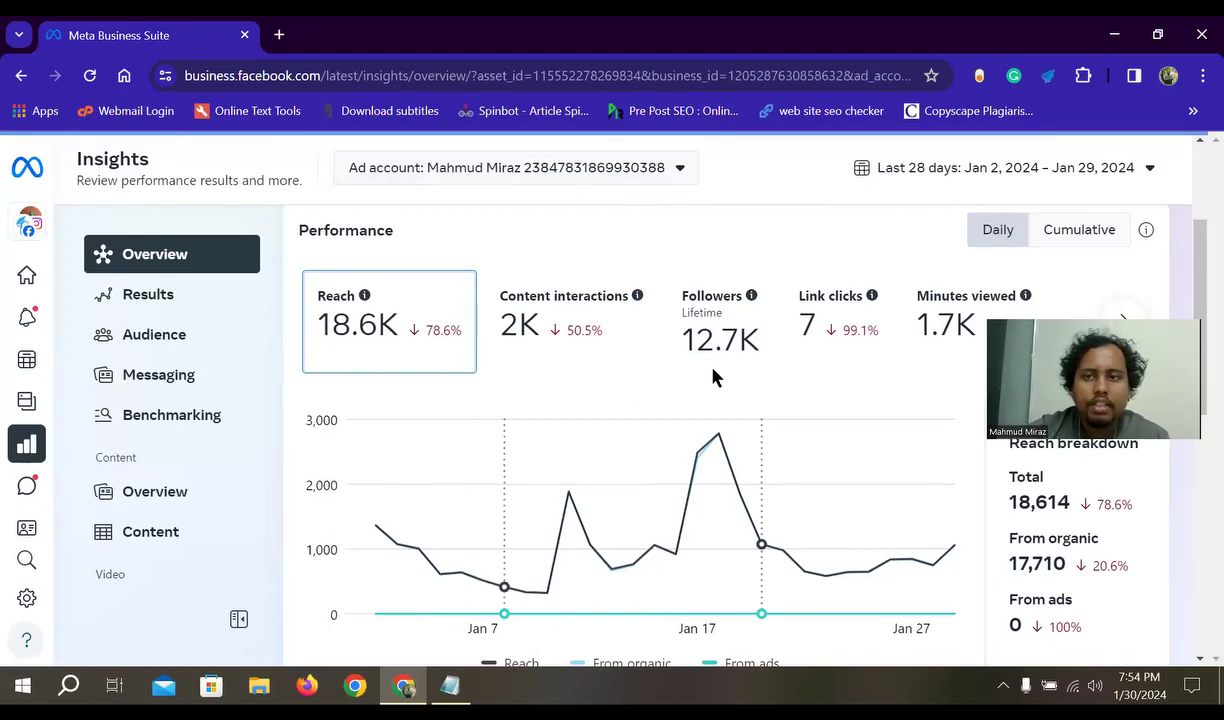
{"action": "scroll", "coordinate": [680, 470], "scroll_direction": "down", "scroll_amount": 2}
{"action": "scroll", "coordinate": [650, 340], "scroll_direction": "up", "scroll_amount": 3}
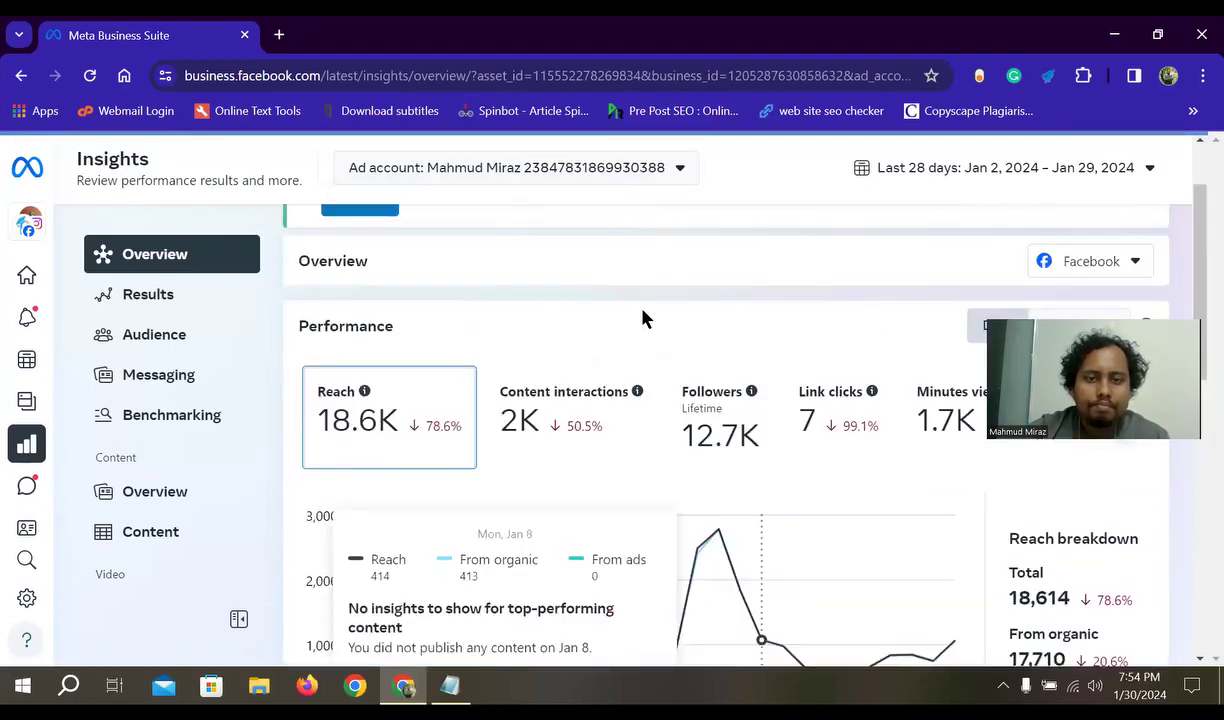
{"action": "left_click", "coordinate": [669, 178]}
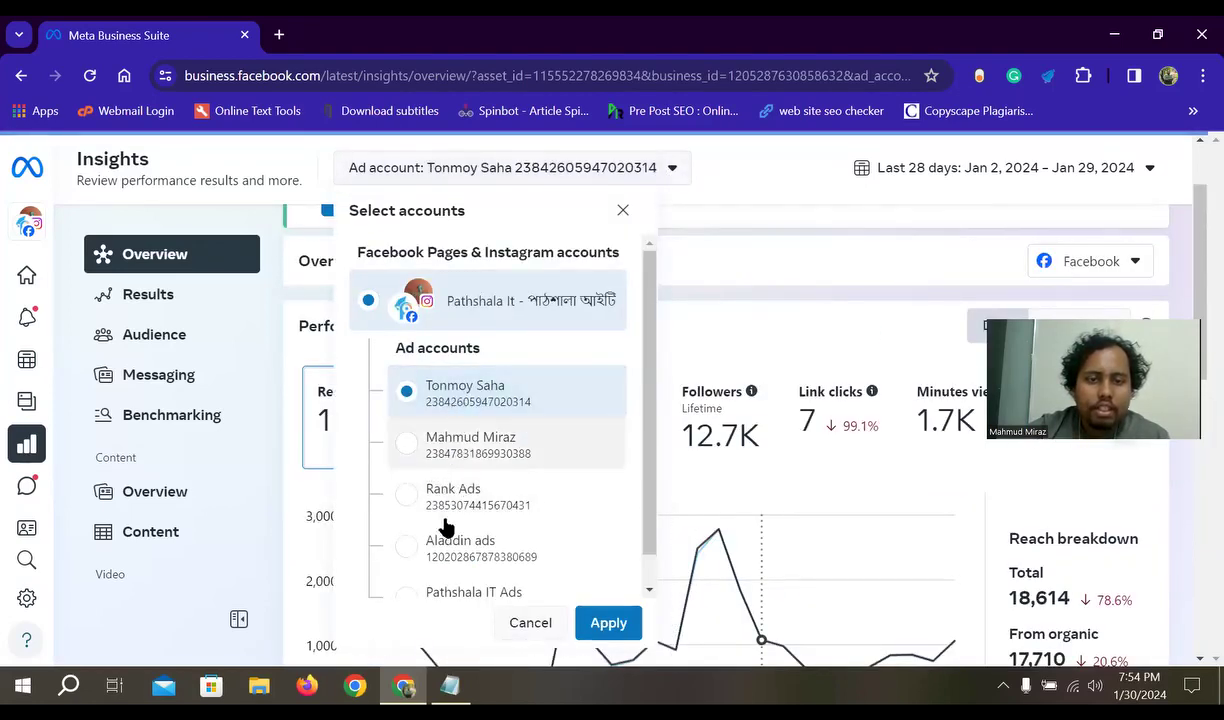
{"action": "left_click", "coordinate": [416, 501]}
{"action": "left_click", "coordinate": [452, 566]}
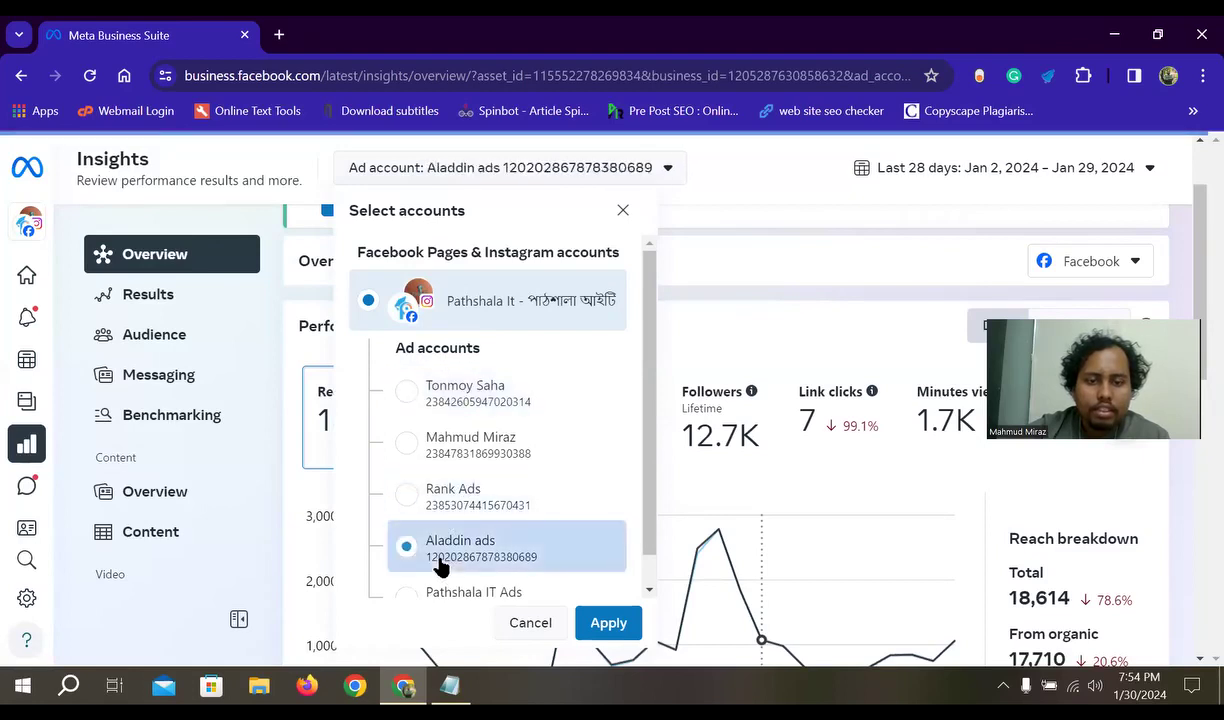
{"action": "left_click", "coordinate": [605, 623]}
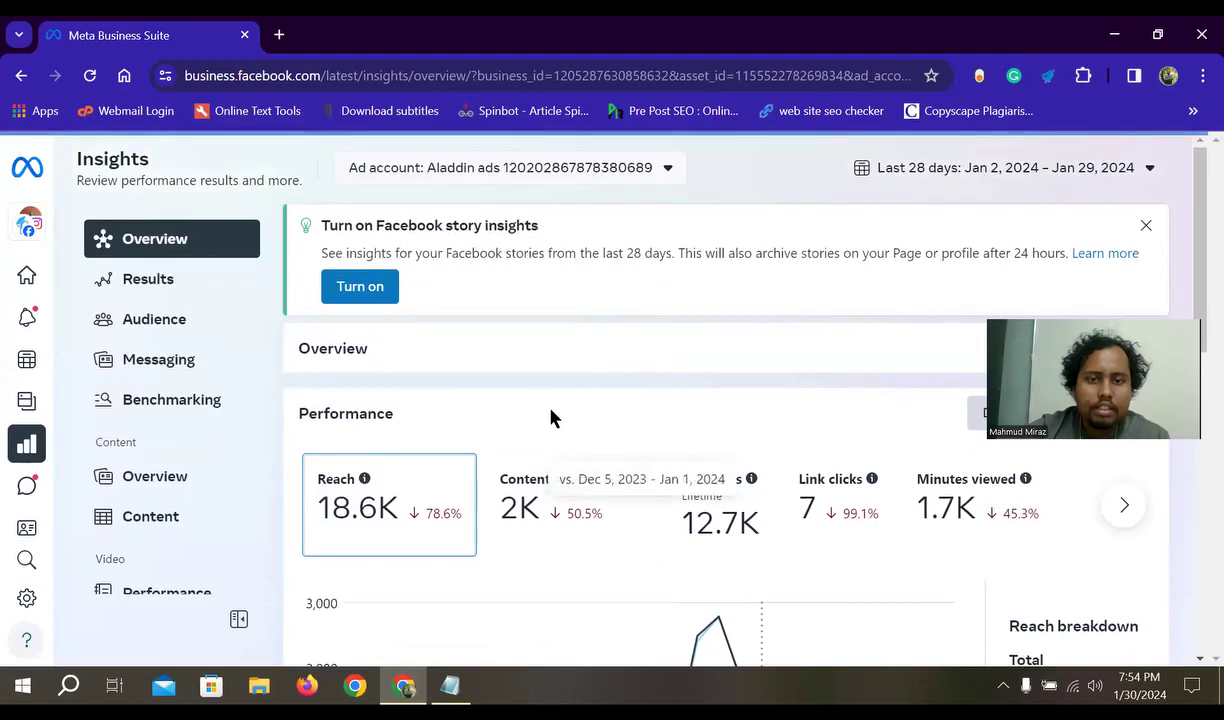
{"action": "scroll", "coordinate": [571, 415], "scroll_direction": "down", "scroll_amount": 3}
{"action": "scroll", "coordinate": [546, 482], "scroll_direction": "up", "scroll_amount": 3}
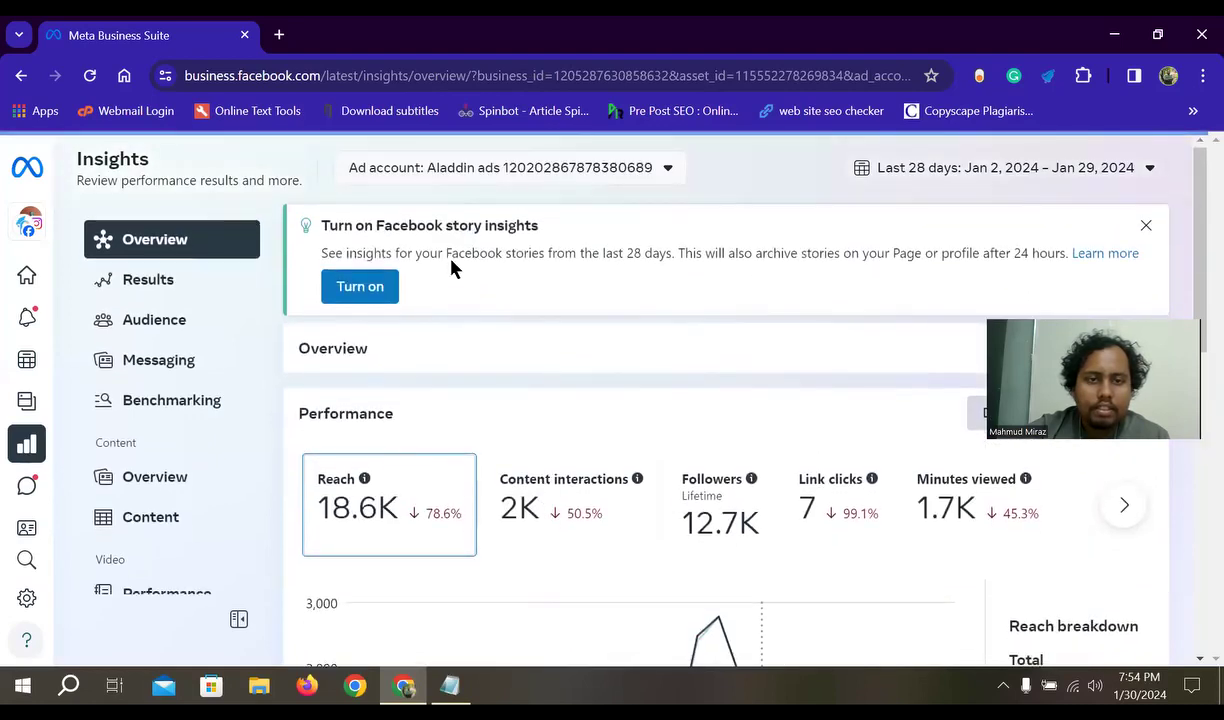
{"action": "left_click", "coordinate": [650, 168]}
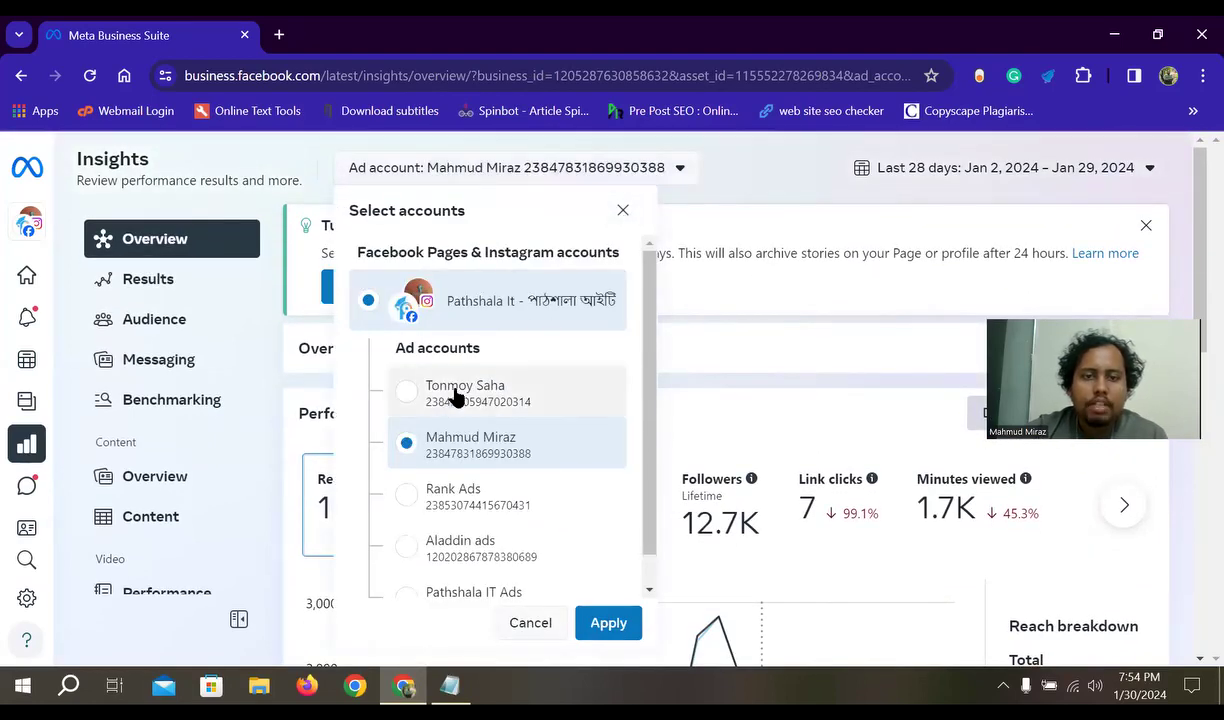
{"action": "left_click", "coordinate": [445, 390]}
{"action": "left_click", "coordinate": [622, 211]}
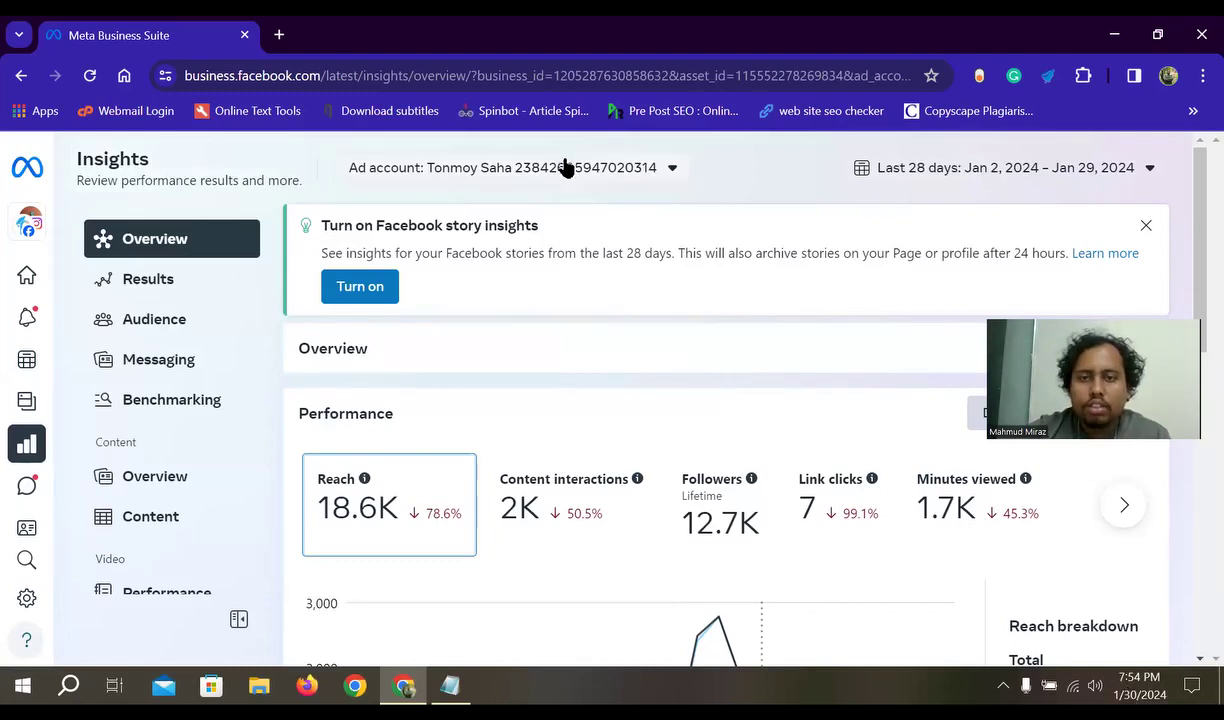
{"action": "left_click", "coordinate": [1138, 170]}
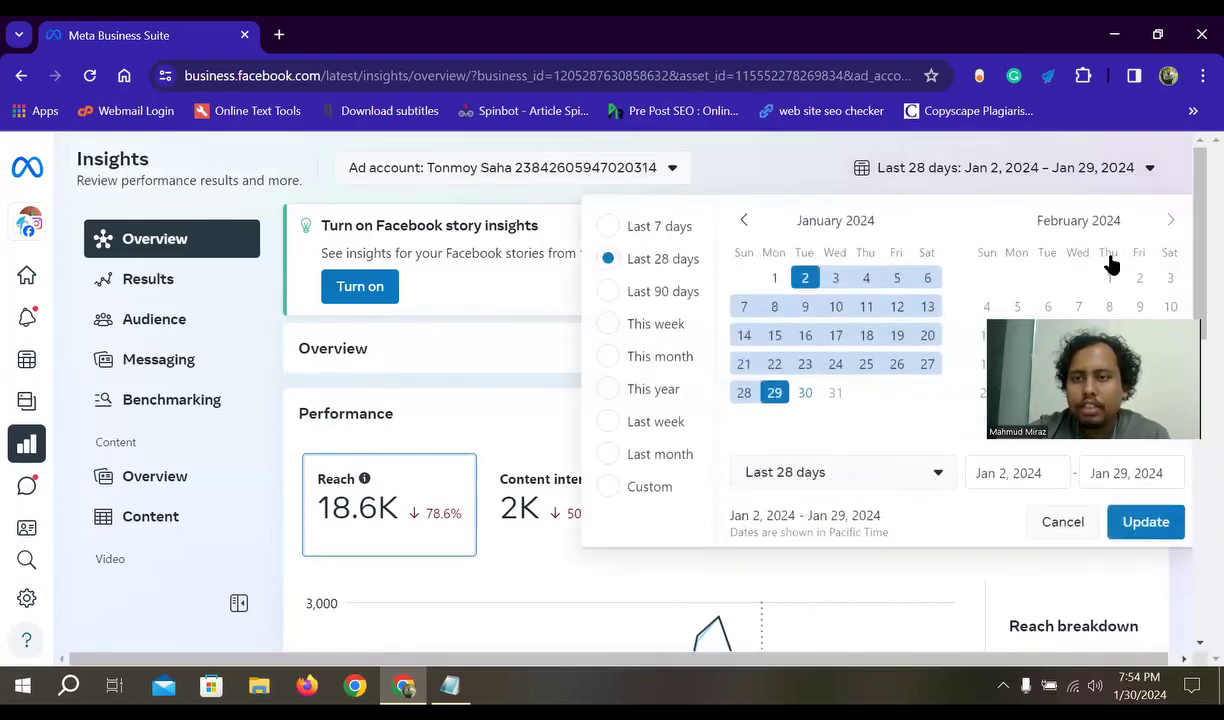
{"action": "left_click", "coordinate": [1125, 163]}
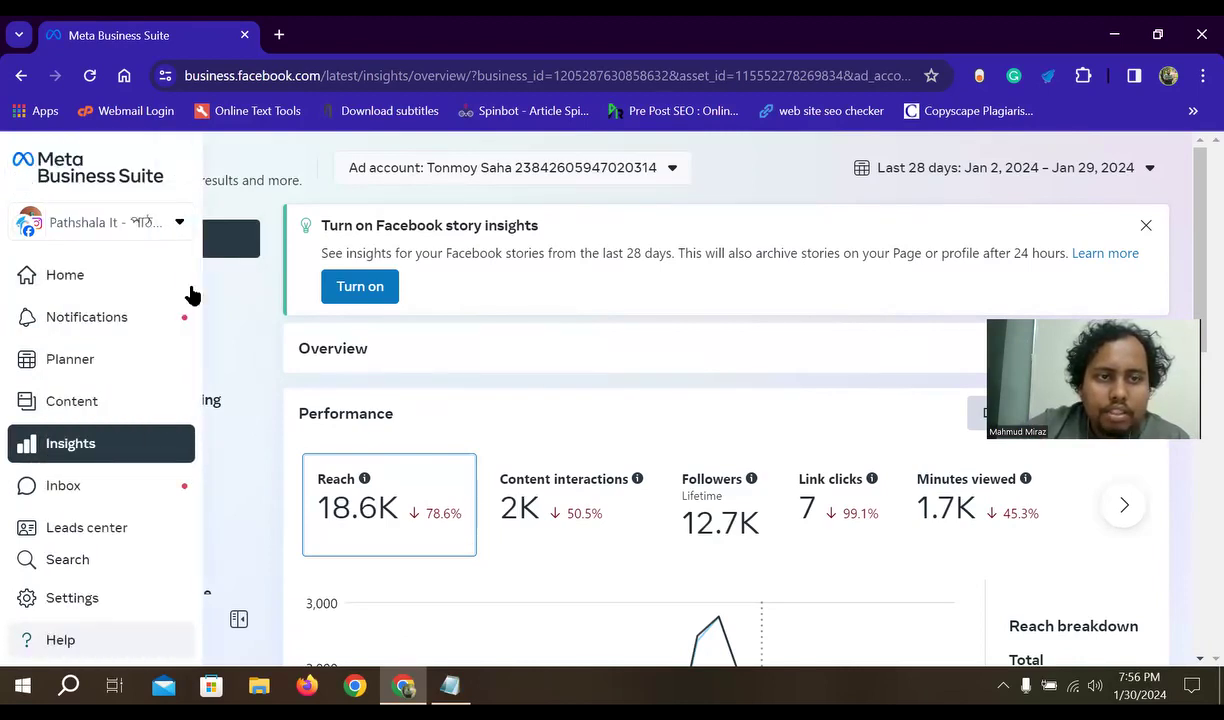
{"action": "mouse_move", "coordinate": [8, 273]}
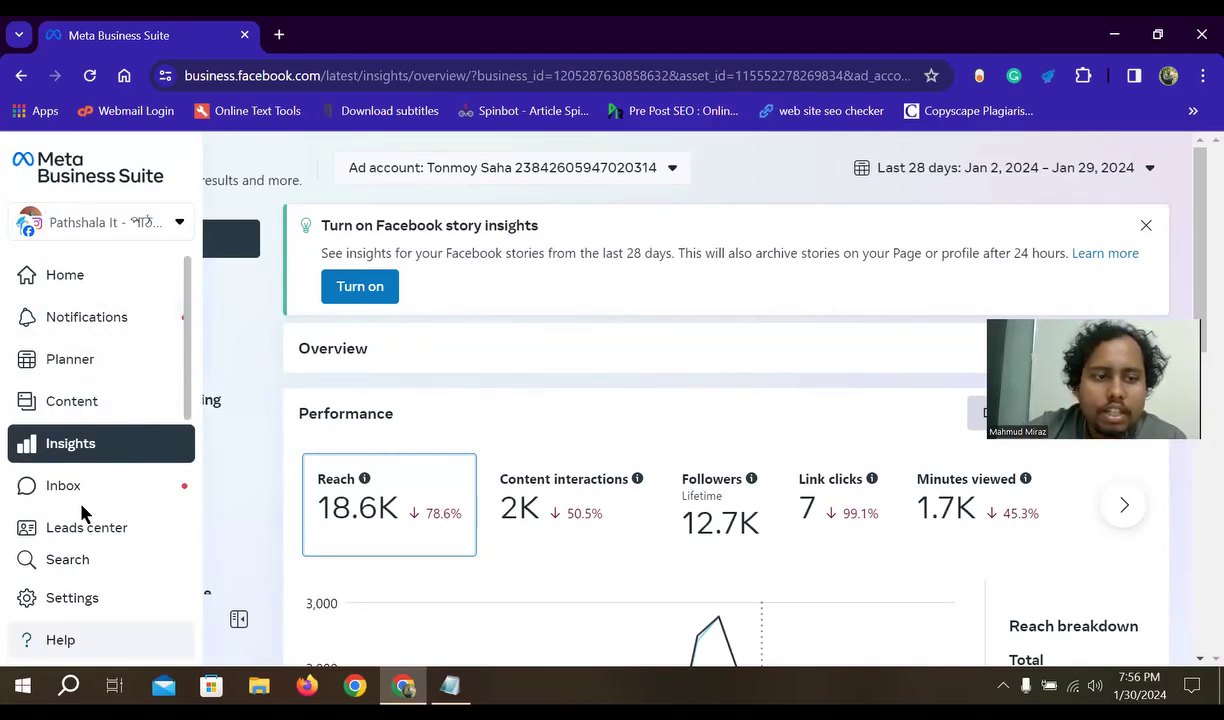
{"action": "scroll", "coordinate": [82, 512], "scroll_direction": "down", "scroll_amount": 2}
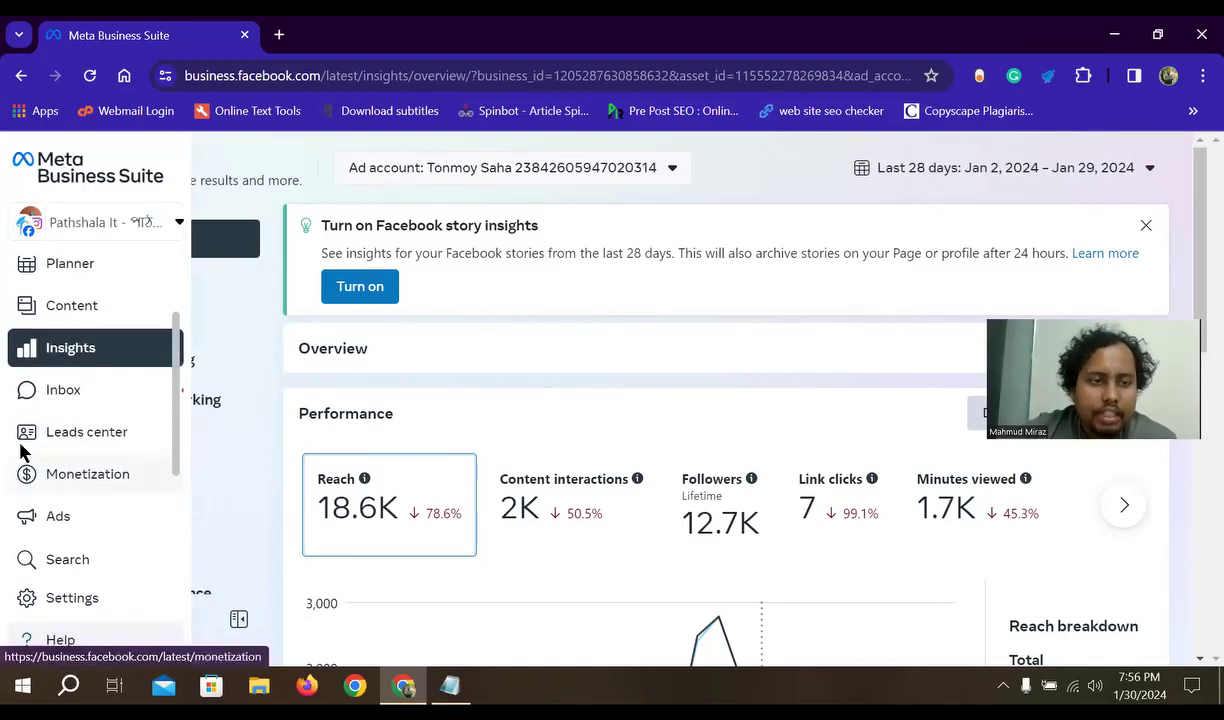
{"action": "mouse_move", "coordinate": [18, 440]}
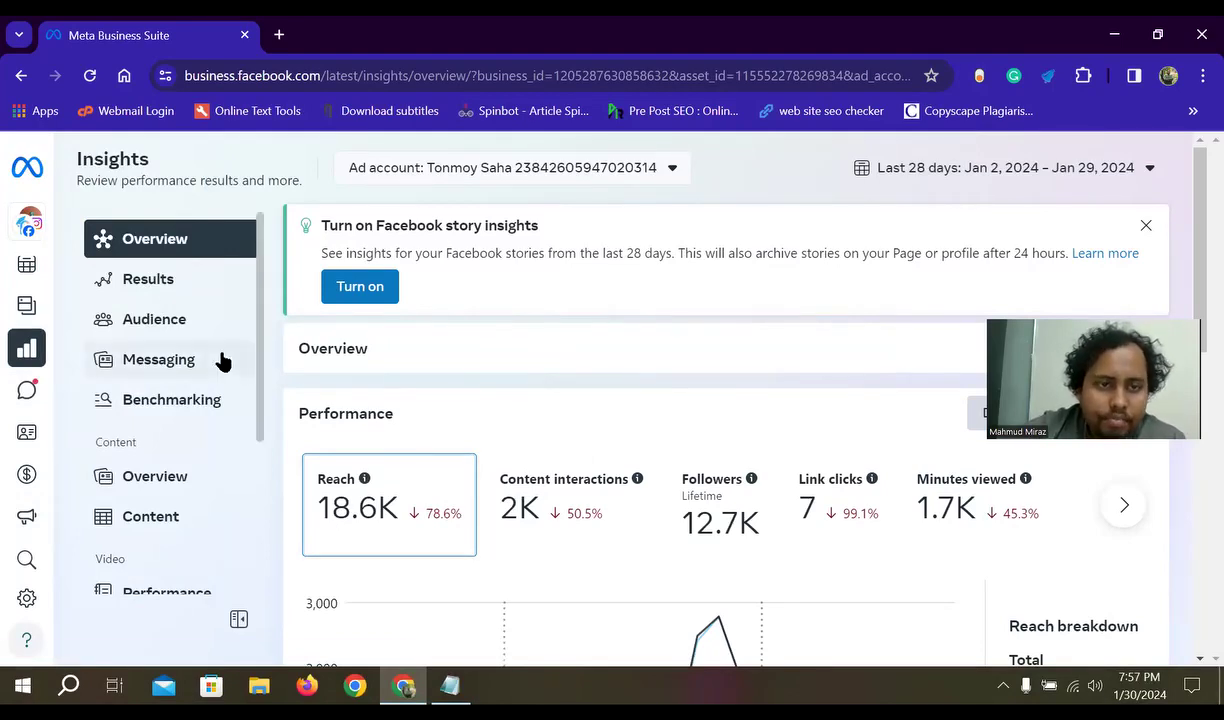
{"action": "scroll", "coordinate": [593, 443], "scroll_direction": "down", "scroll_amount": 1}
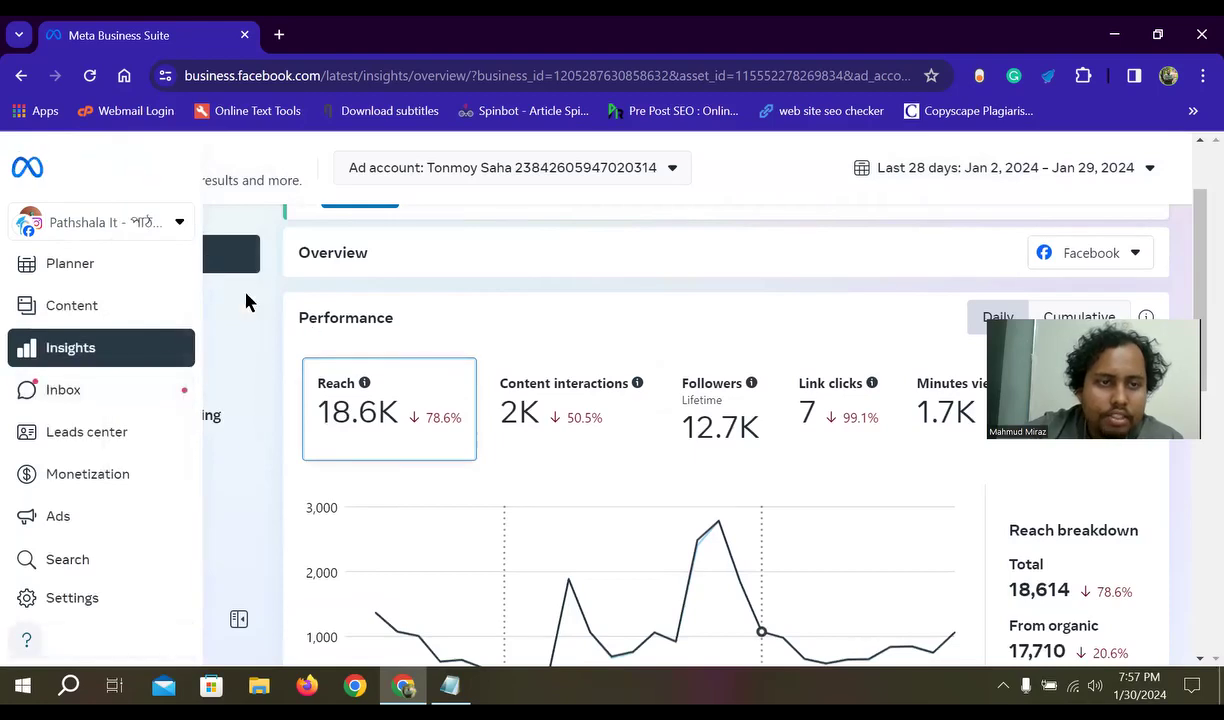
- View Insights Results with 18,614 Facebook and 34 Instagram reach, then return to Overview
{"action": "left_click", "coordinate": [148, 296]}
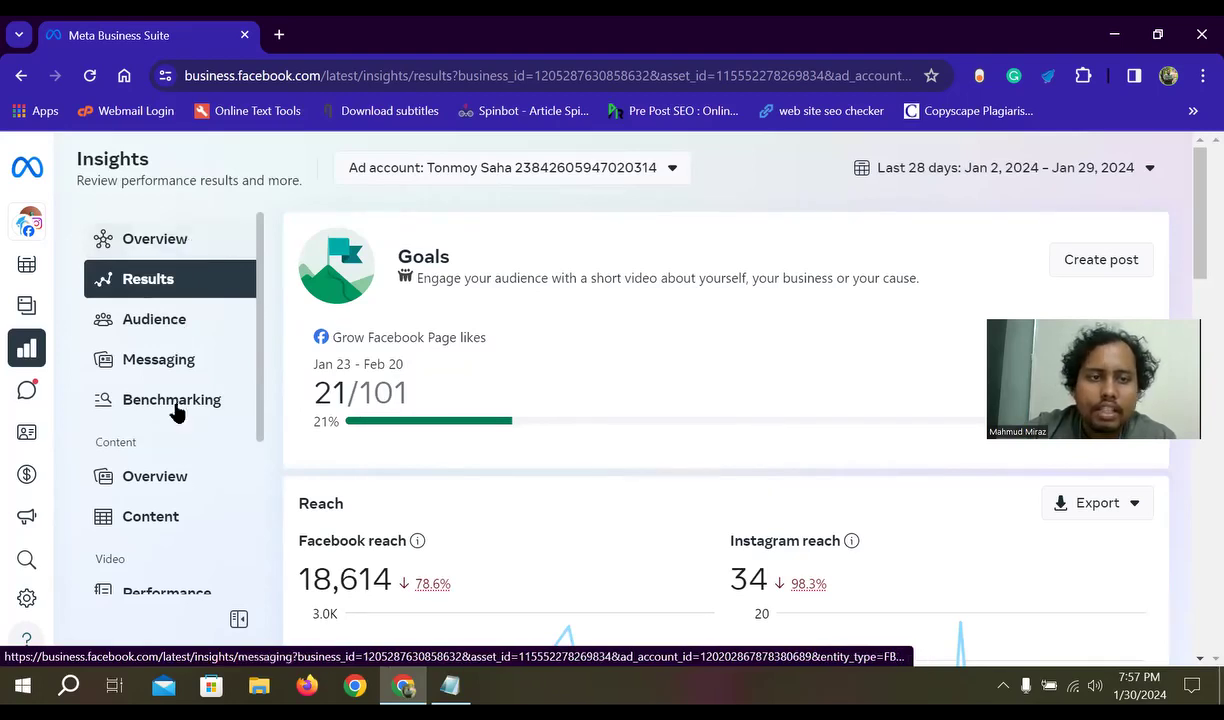
{"action": "mouse_move", "coordinate": [25, 308]}
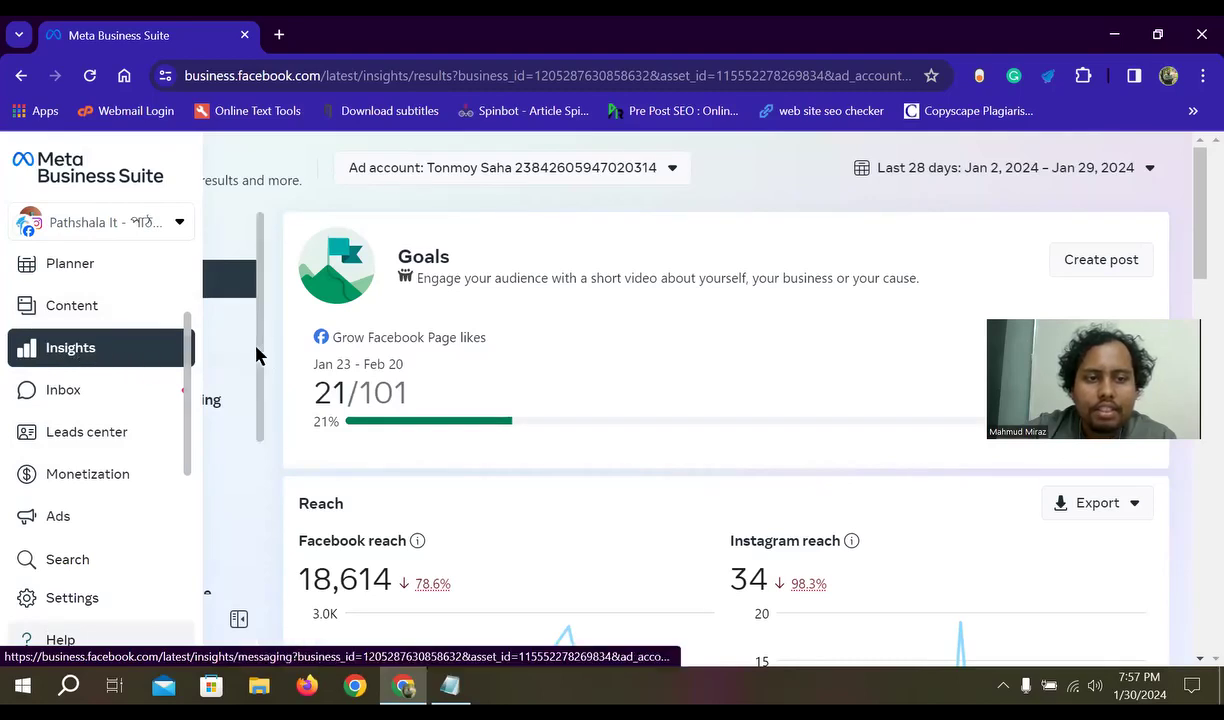
{"action": "left_click", "coordinate": [200, 249]}
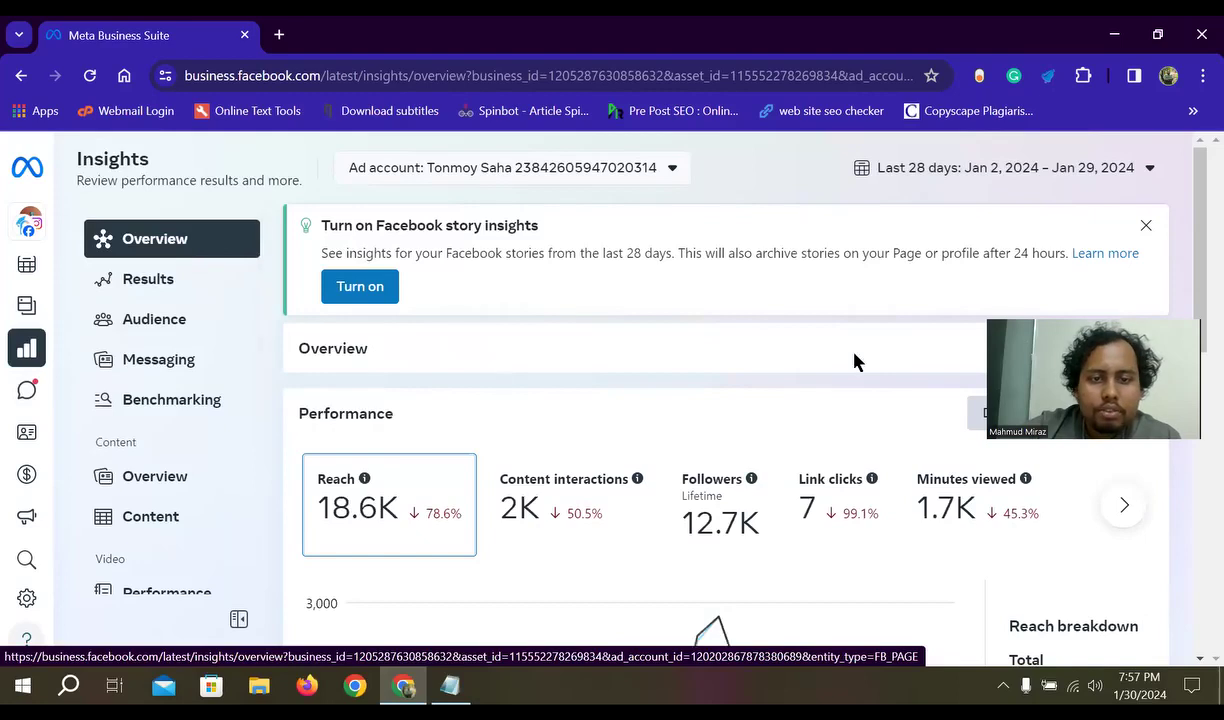
- Scroll the Insights Overview down to the Performance section and its daily Reach chart
{"action": "scroll", "coordinate": [724, 412], "scroll_direction": "down", "scroll_amount": 1}
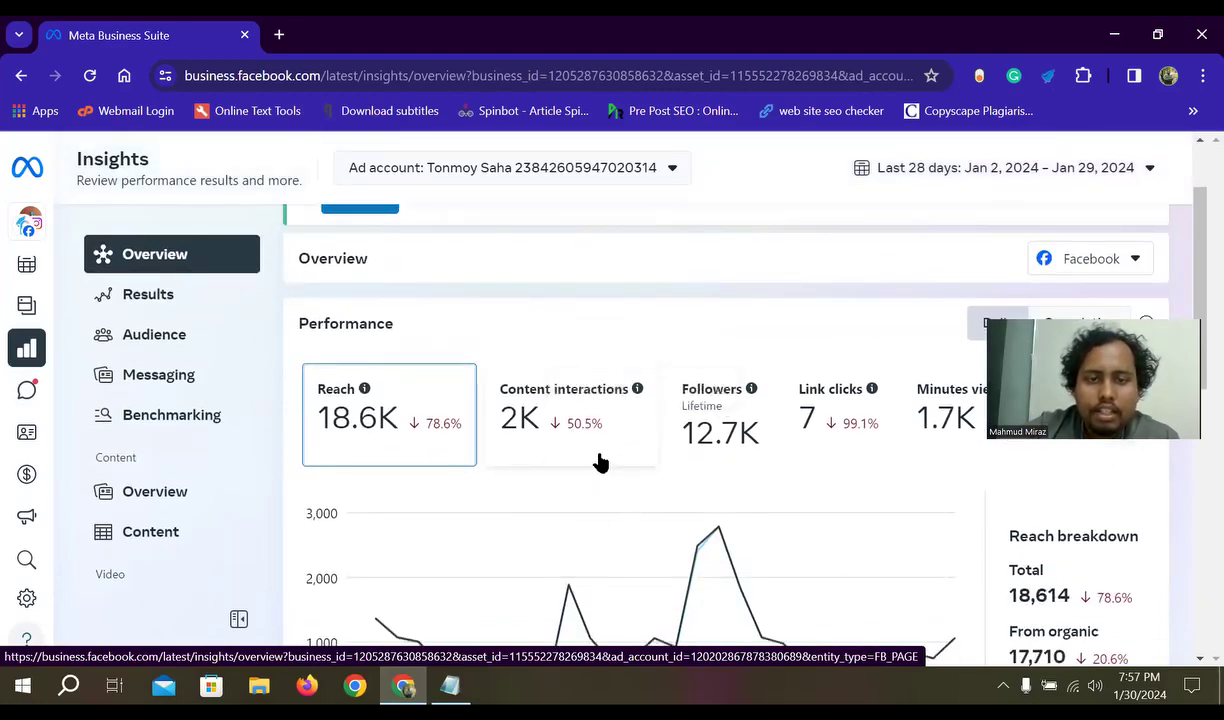
{"action": "scroll", "coordinate": [555, 437], "scroll_direction": "down", "scroll_amount": 1}
{"action": "scroll", "coordinate": [650, 434], "scroll_direction": "up", "scroll_amount": 1}
{"action": "scroll", "coordinate": [700, 432], "scroll_direction": "down", "scroll_amount": 1}
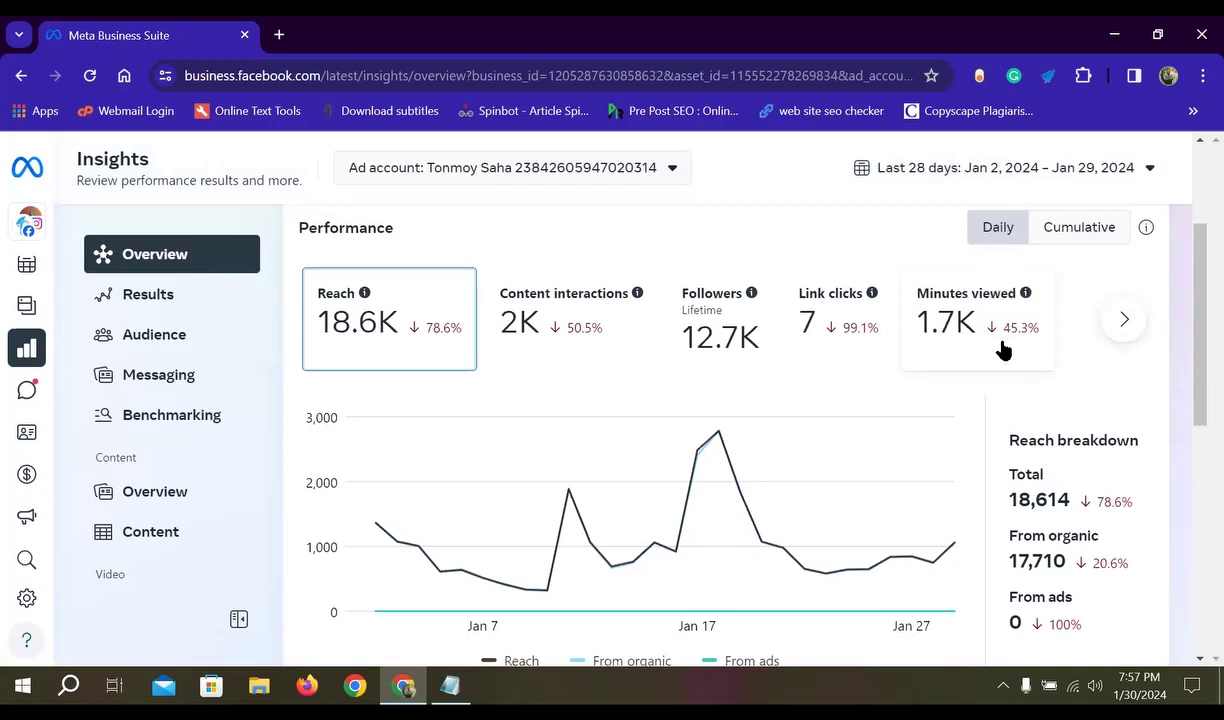
{"action": "scroll", "coordinate": [808, 408], "scroll_direction": "down", "scroll_amount": 2}
{"action": "scroll", "coordinate": [860, 429], "scroll_direction": "up", "scroll_amount": 1}
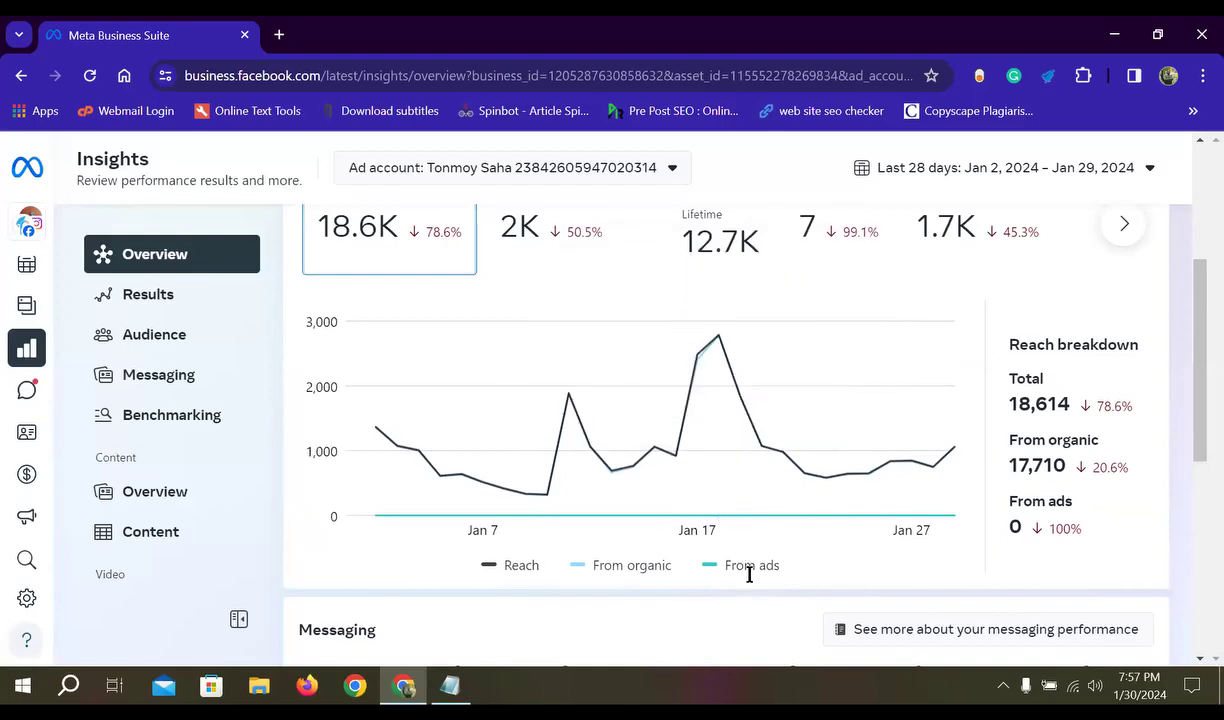
{"action": "left_click_drag", "start_coordinate": [783, 567], "coordinate": [479, 571]}
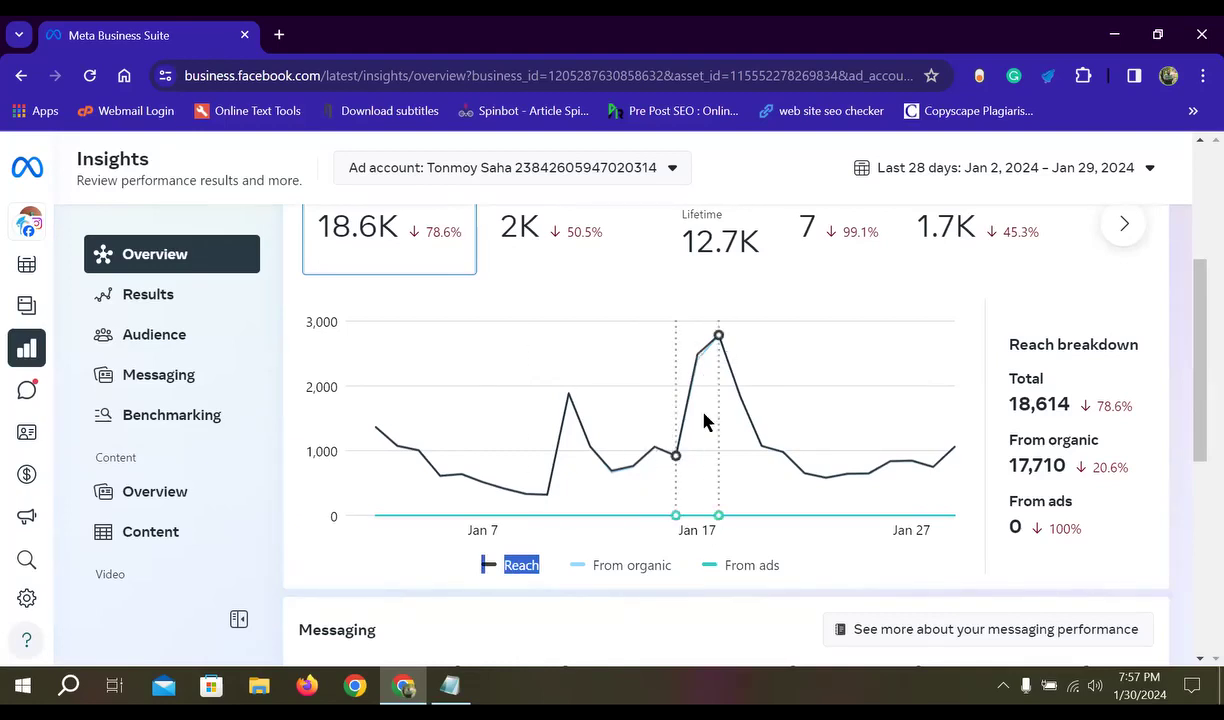
- Clear the stray legend highlight and bring the Reach chart back into view
{"action": "left_click", "coordinate": [702, 533]}
{"action": "scroll", "coordinate": [493, 580], "scroll_direction": "up", "scroll_amount": 1}
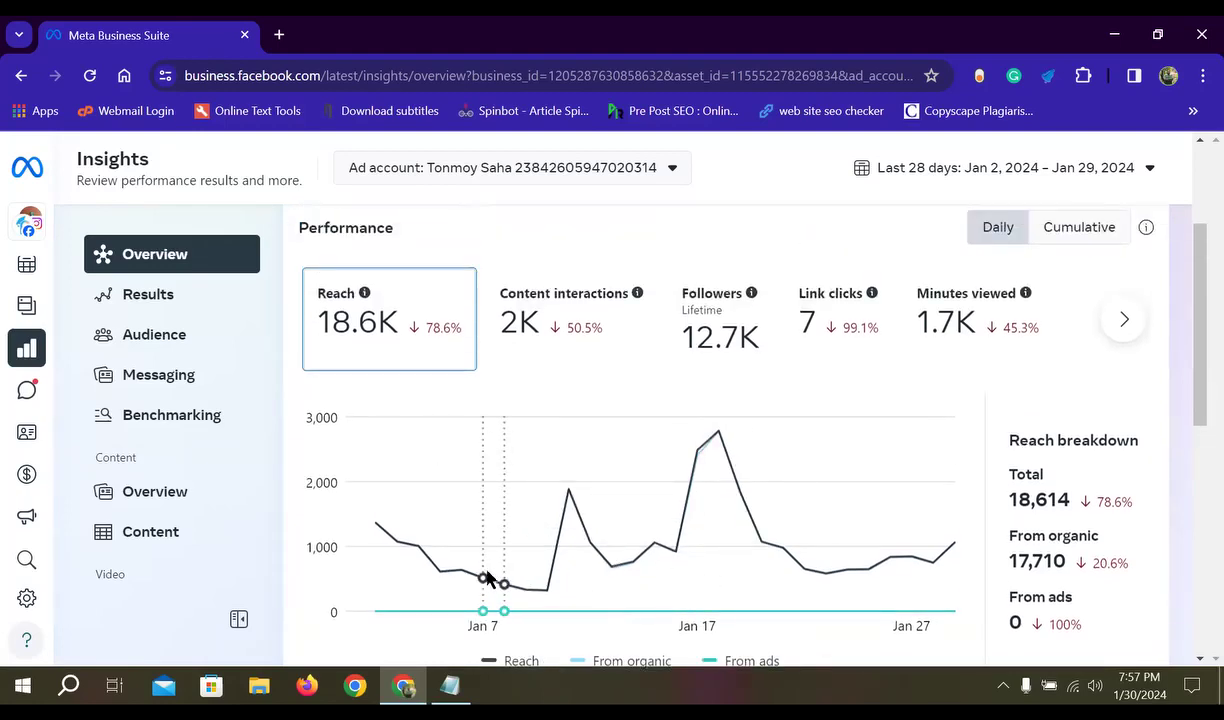
{"action": "scroll", "coordinate": [724, 568], "scroll_direction": "down", "scroll_amount": 2}
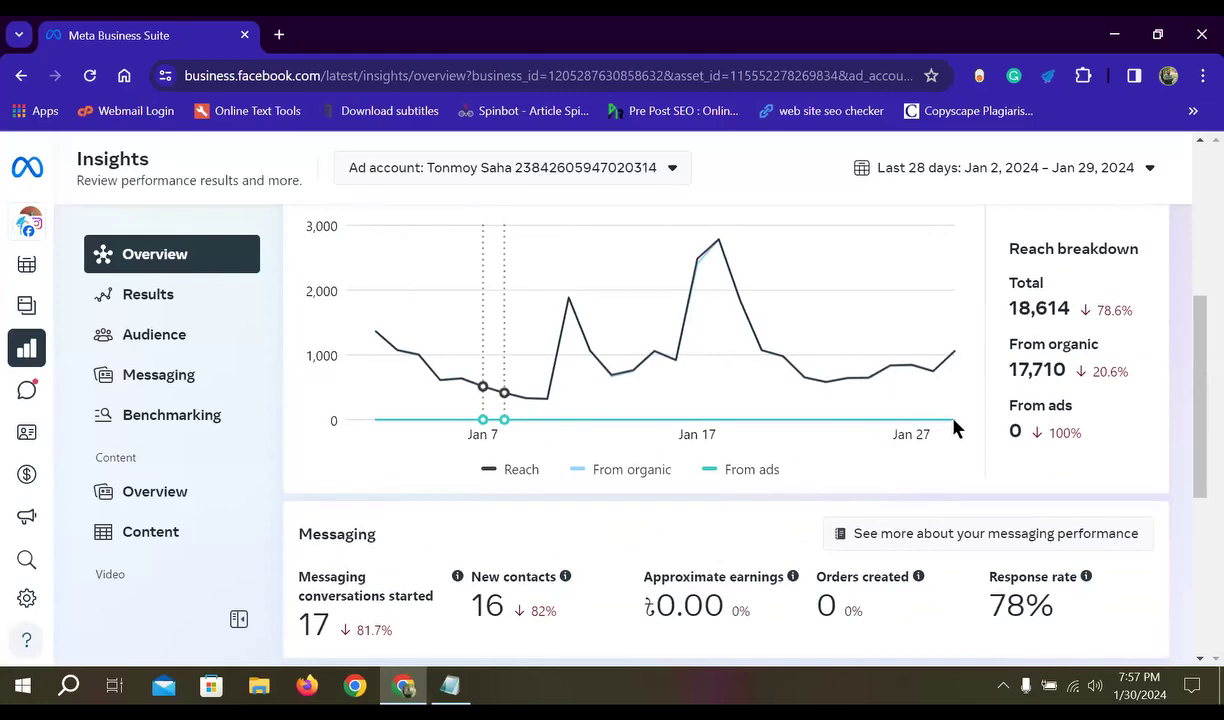
{"action": "scroll", "coordinate": [484, 432], "scroll_direction": "up", "scroll_amount": 1}
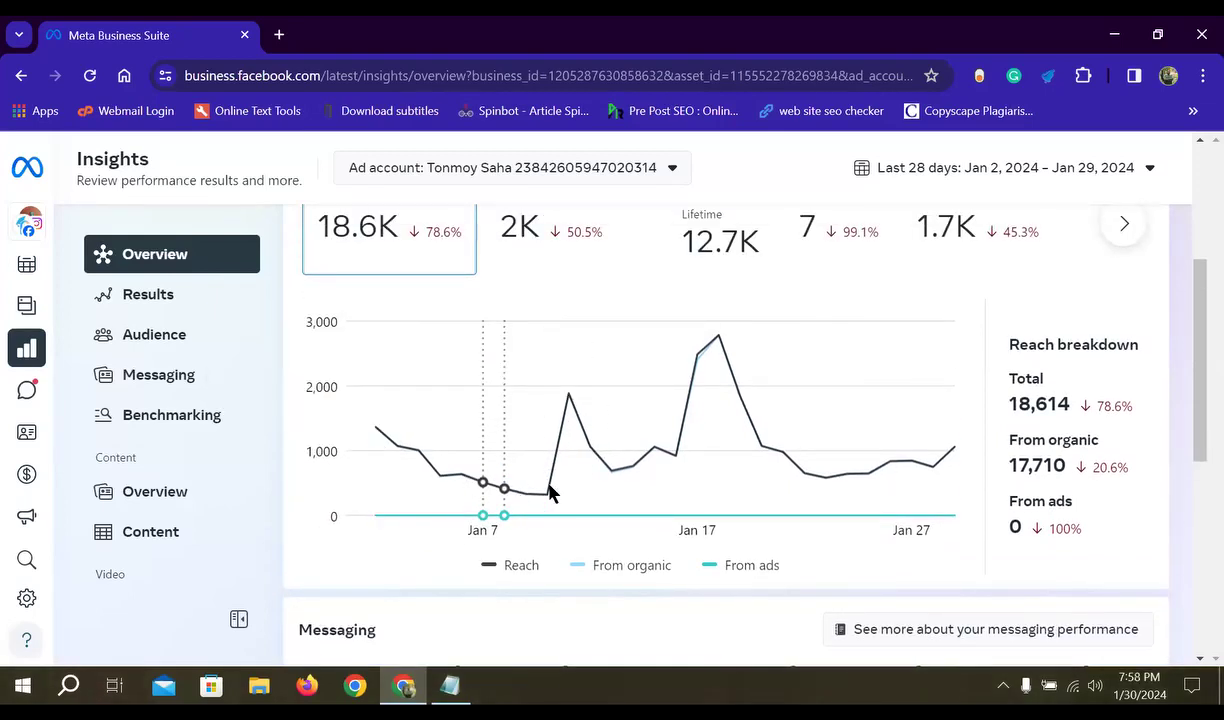
{"action": "mouse_move", "coordinate": [571, 399]}
{"action": "scroll", "coordinate": [650, 560], "scroll_direction": "up", "scroll_amount": 1}
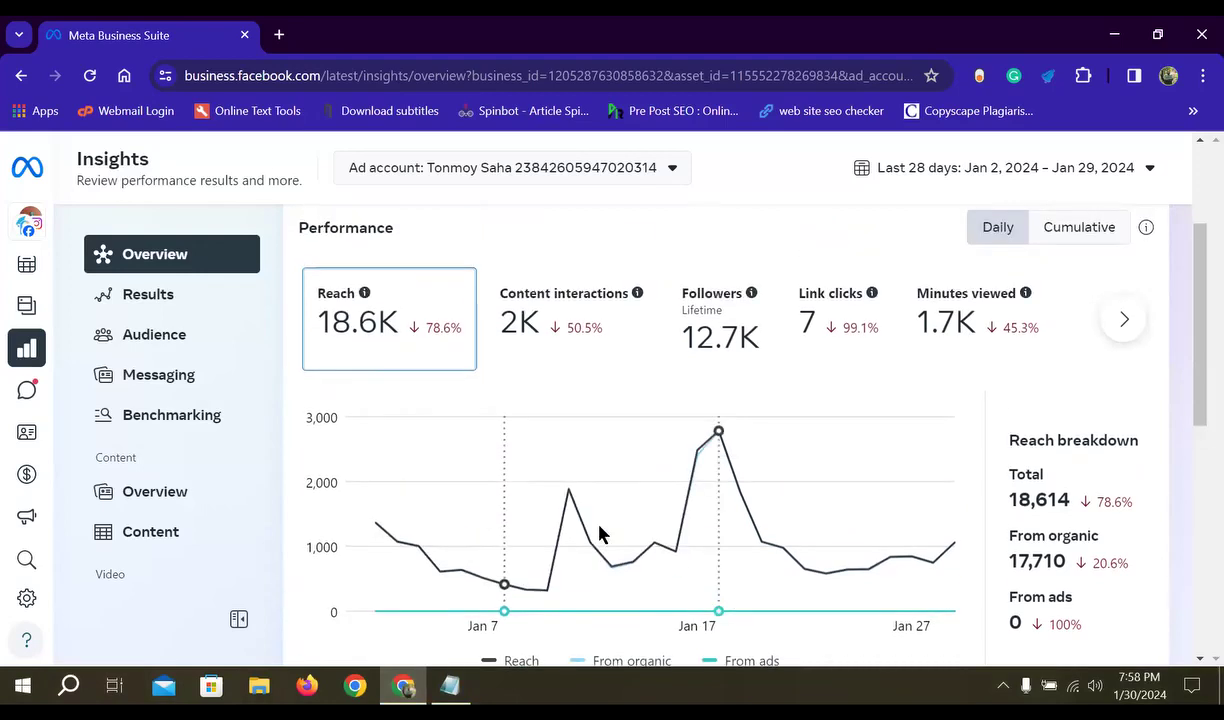
- Read individual days' reach and top posts on the chart, then check Recommendations
{"action": "mouse_move", "coordinate": [584, 538]}
{"action": "mouse_move", "coordinate": [584, 510]}
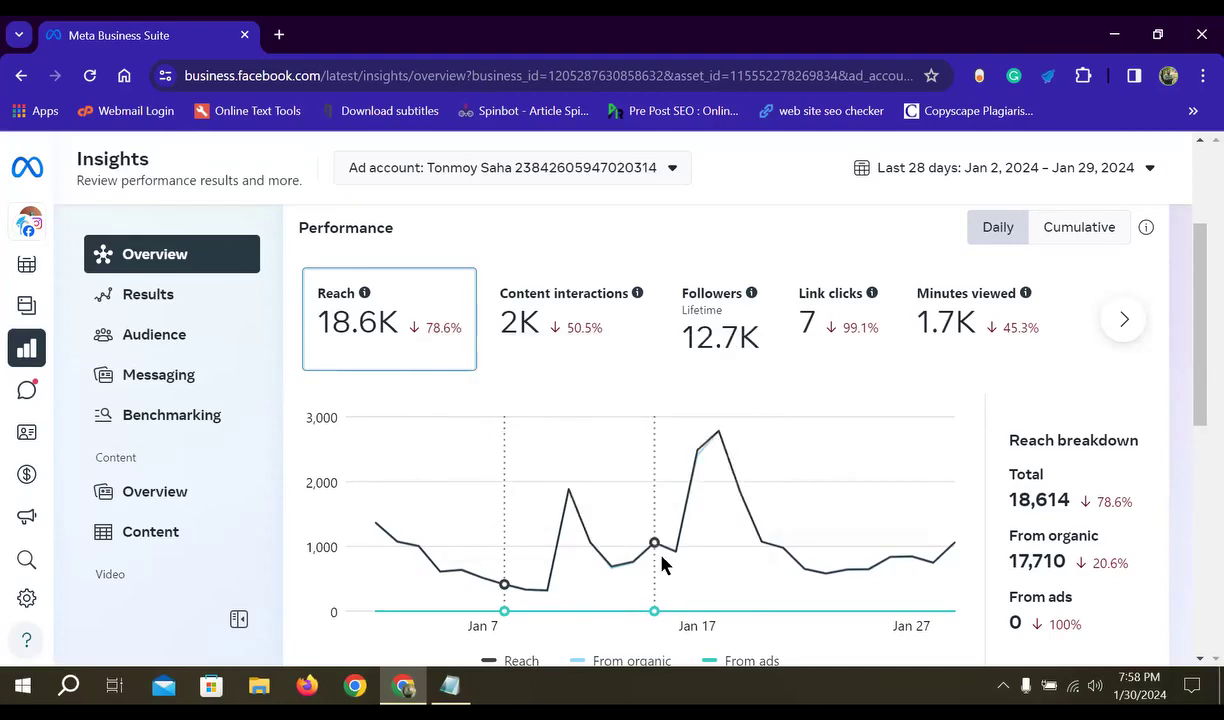
{"action": "mouse_move", "coordinate": [673, 548]}
{"action": "mouse_move", "coordinate": [748, 512]}
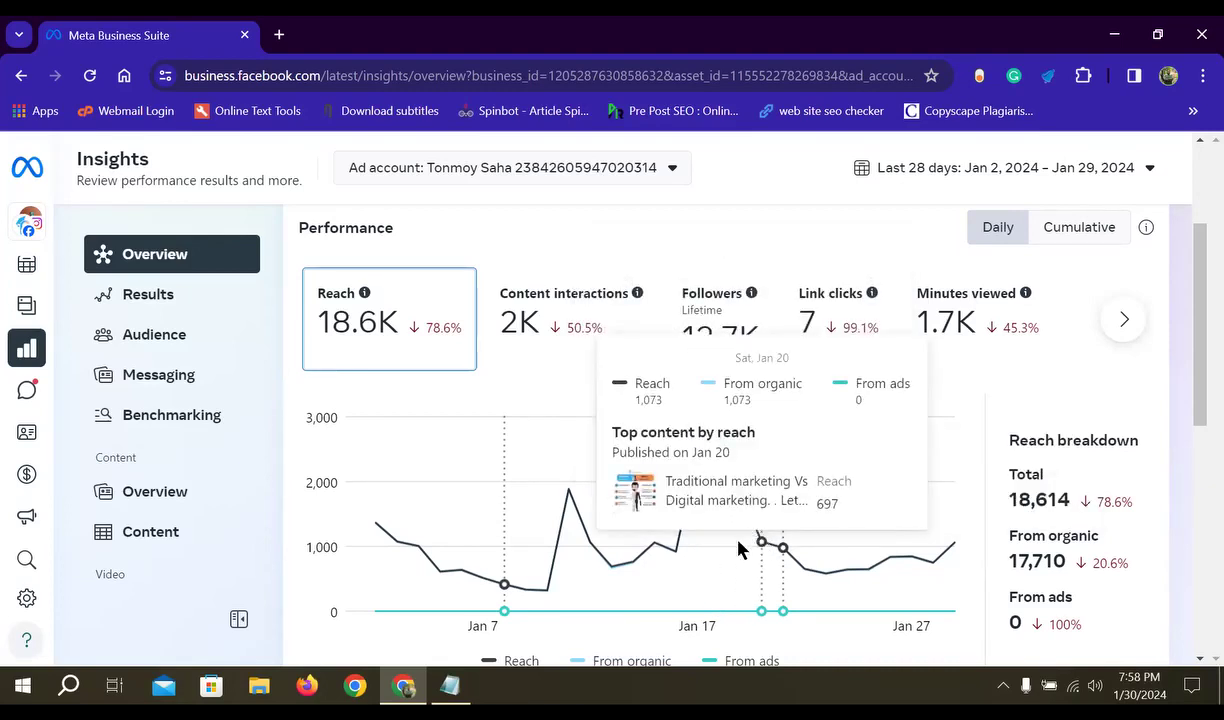
{"action": "mouse_move", "coordinate": [746, 536]}
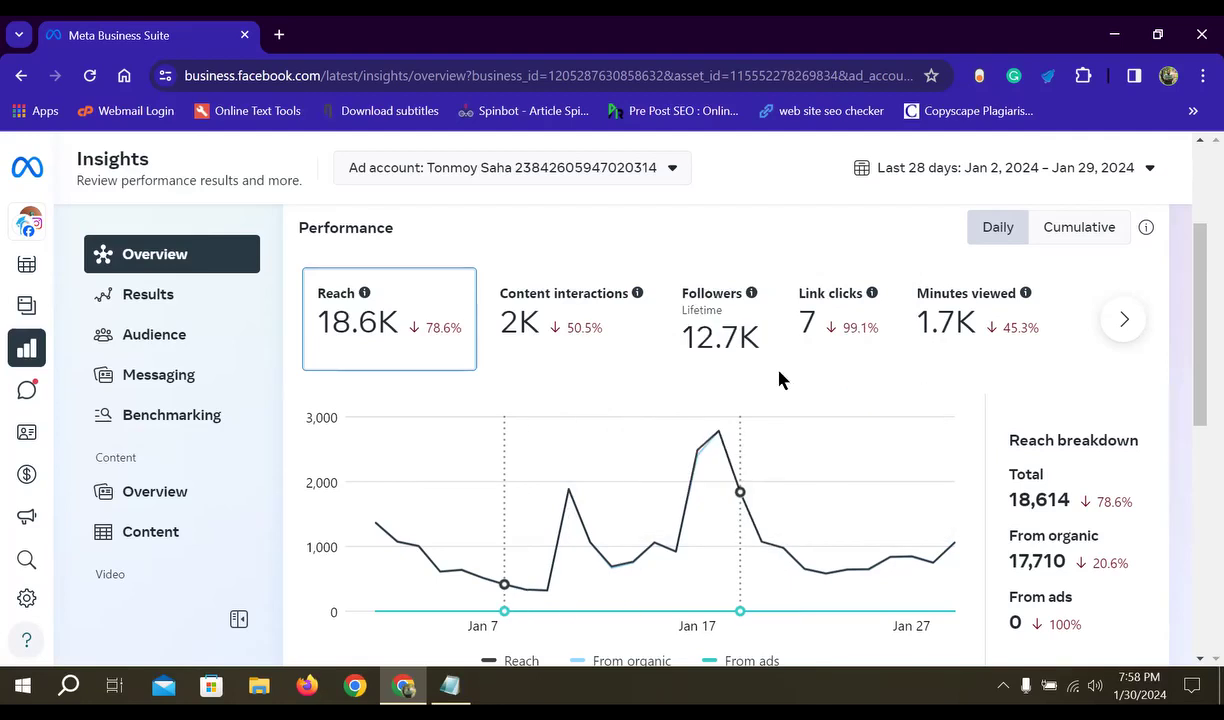
{"action": "scroll", "coordinate": [779, 375], "scroll_direction": "down", "scroll_amount": 8}
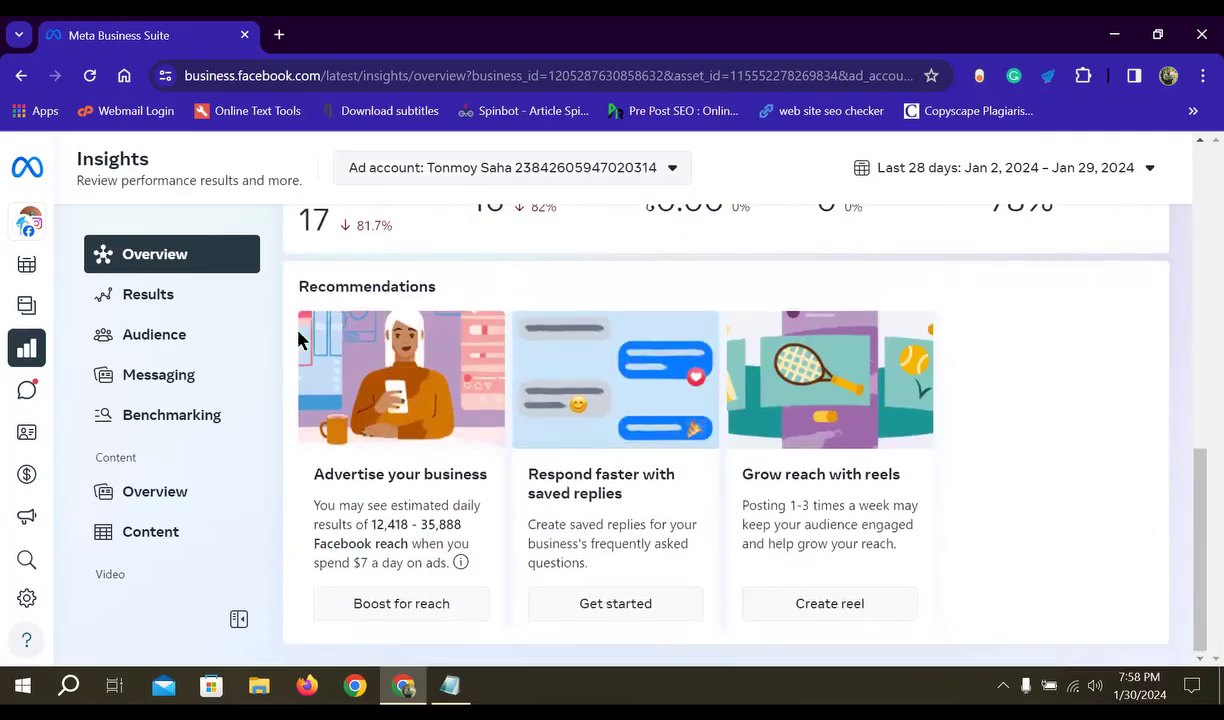
{"action": "scroll", "coordinate": [298, 340], "scroll_direction": "up", "scroll_amount": 2}
- Open Insights Results, scroll to the Reach card, and show its png, csv and pdf export choices
{"action": "left_click", "coordinate": [148, 309]}
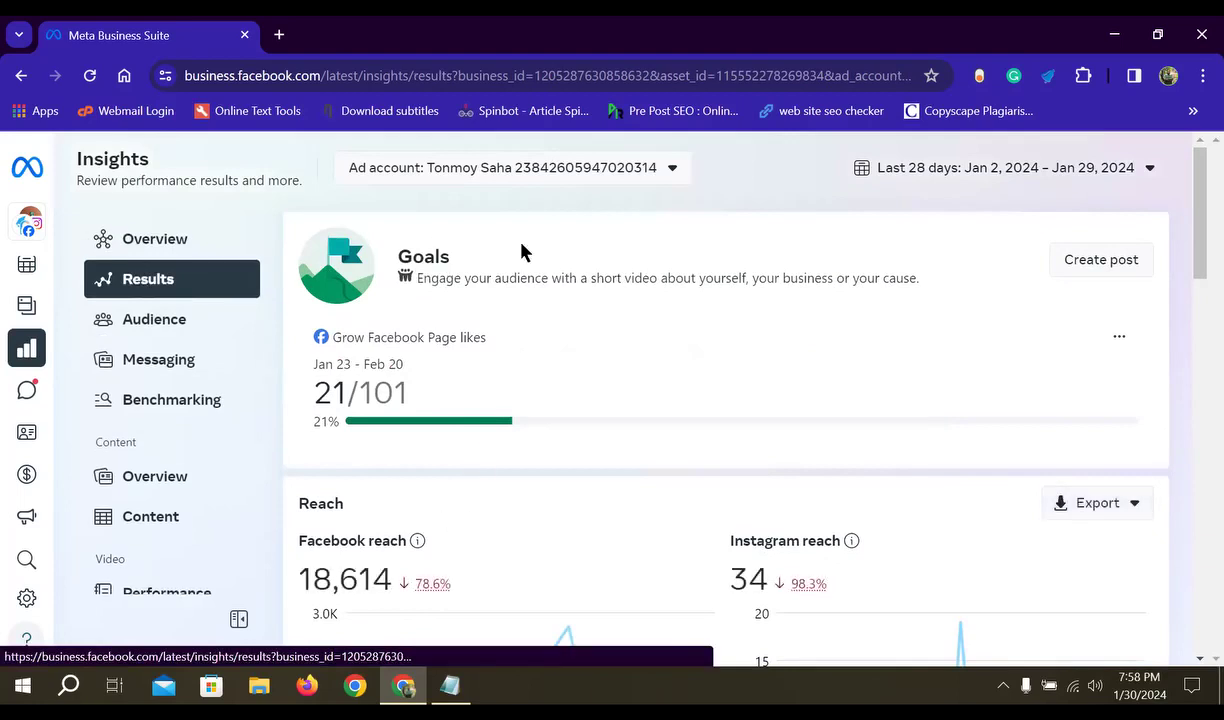
{"action": "scroll", "coordinate": [400, 310], "scroll_direction": "down", "scroll_amount": 1}
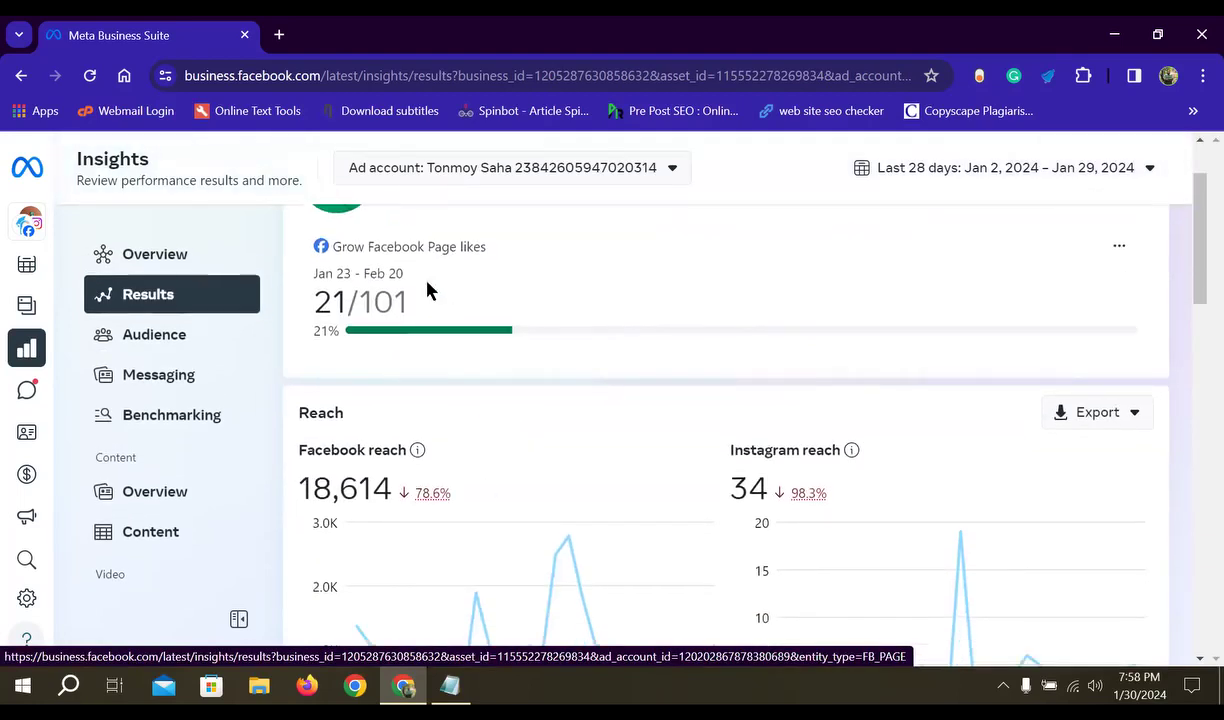
{"action": "scroll", "coordinate": [453, 305], "scroll_direction": "up", "scroll_amount": 1}
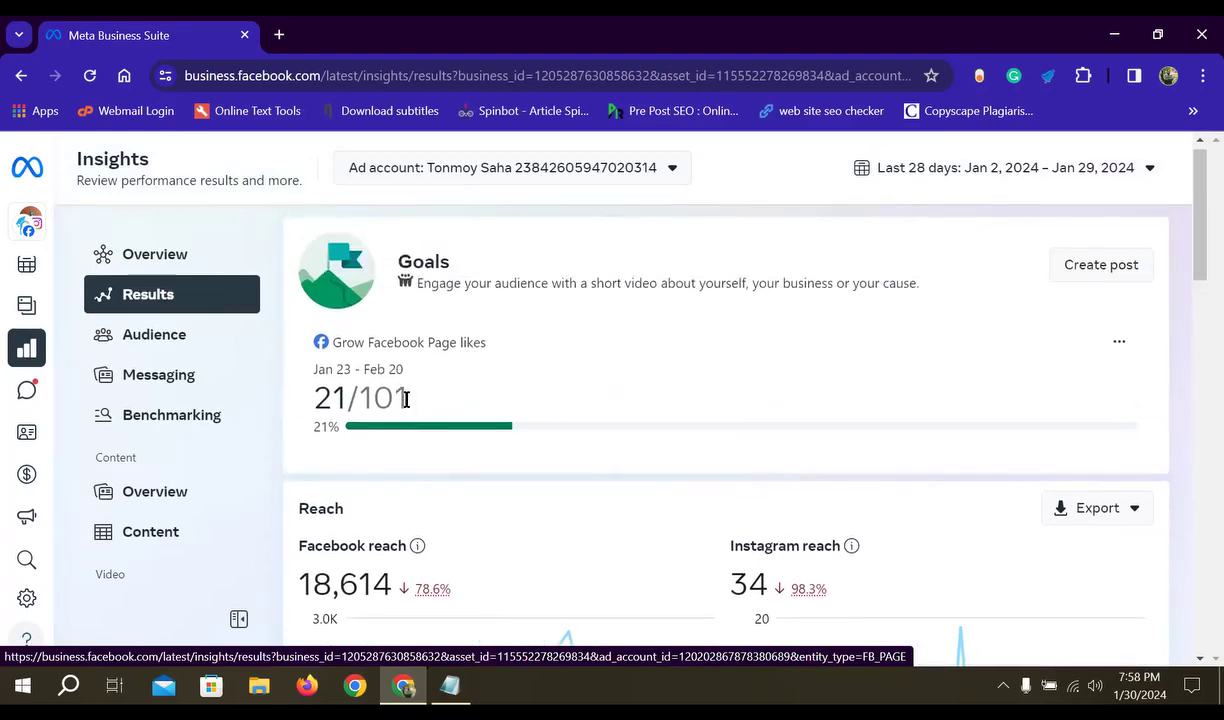
{"action": "scroll", "coordinate": [391, 381], "scroll_direction": "down", "scroll_amount": 1}
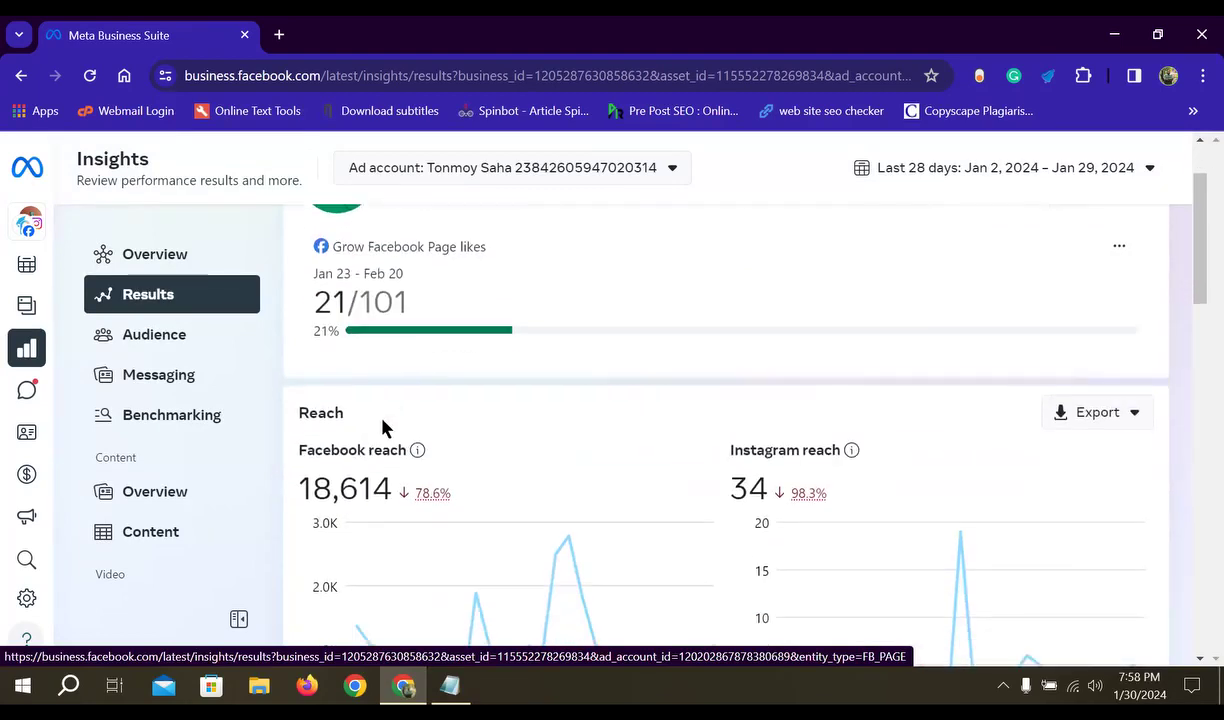
{"action": "scroll", "coordinate": [331, 327], "scroll_direction": "up", "scroll_amount": 1}
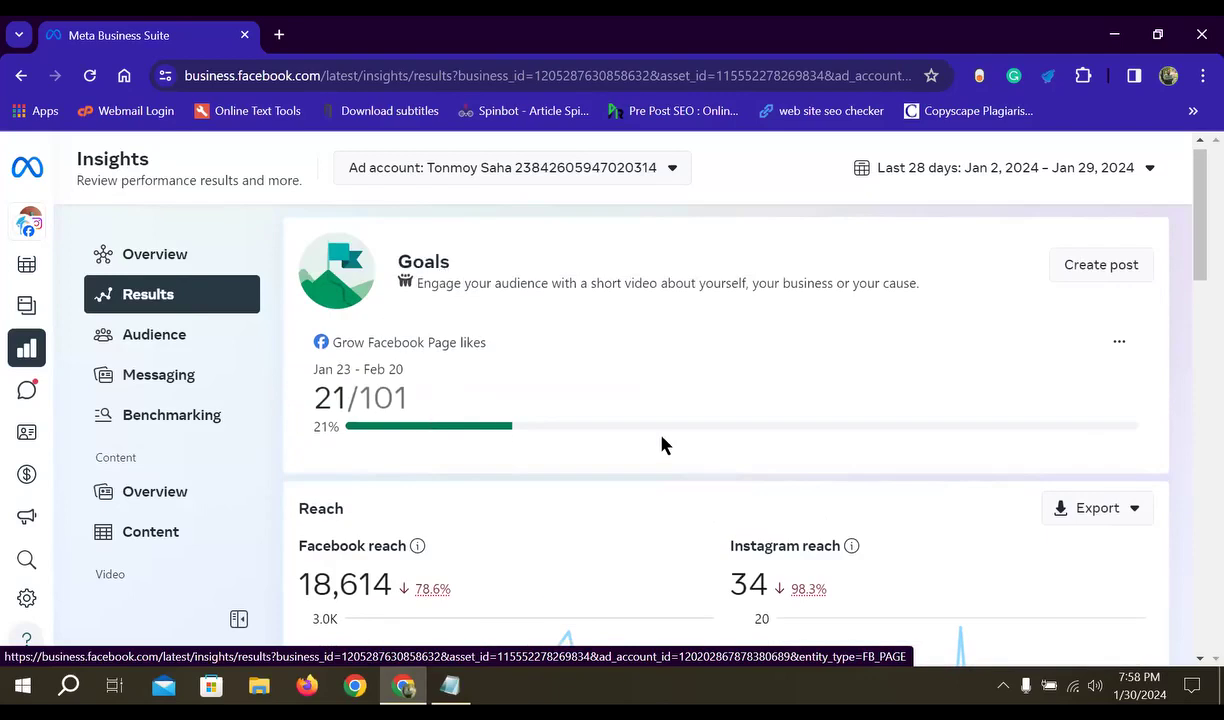
{"action": "scroll", "coordinate": [650, 445], "scroll_direction": "down", "scroll_amount": 2}
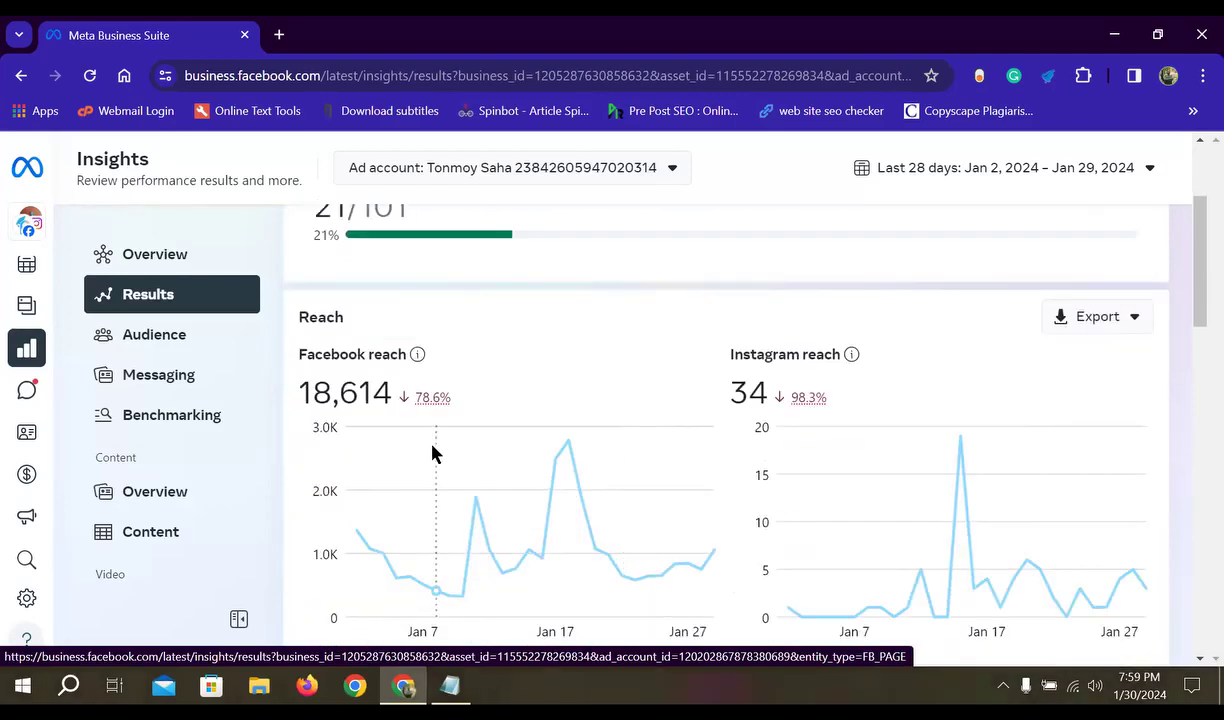
{"action": "scroll", "coordinate": [1060, 372], "scroll_direction": "up", "scroll_amount": 2}
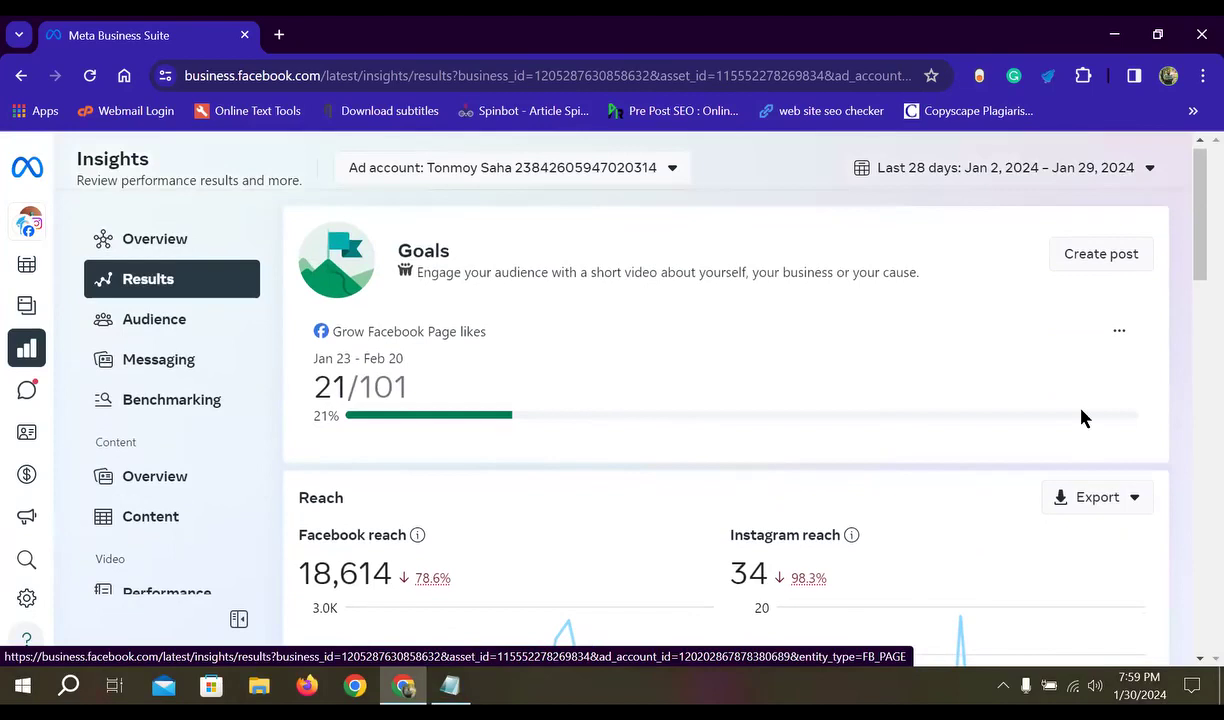
{"action": "scroll", "coordinate": [1082, 418], "scroll_direction": "down", "scroll_amount": 2}
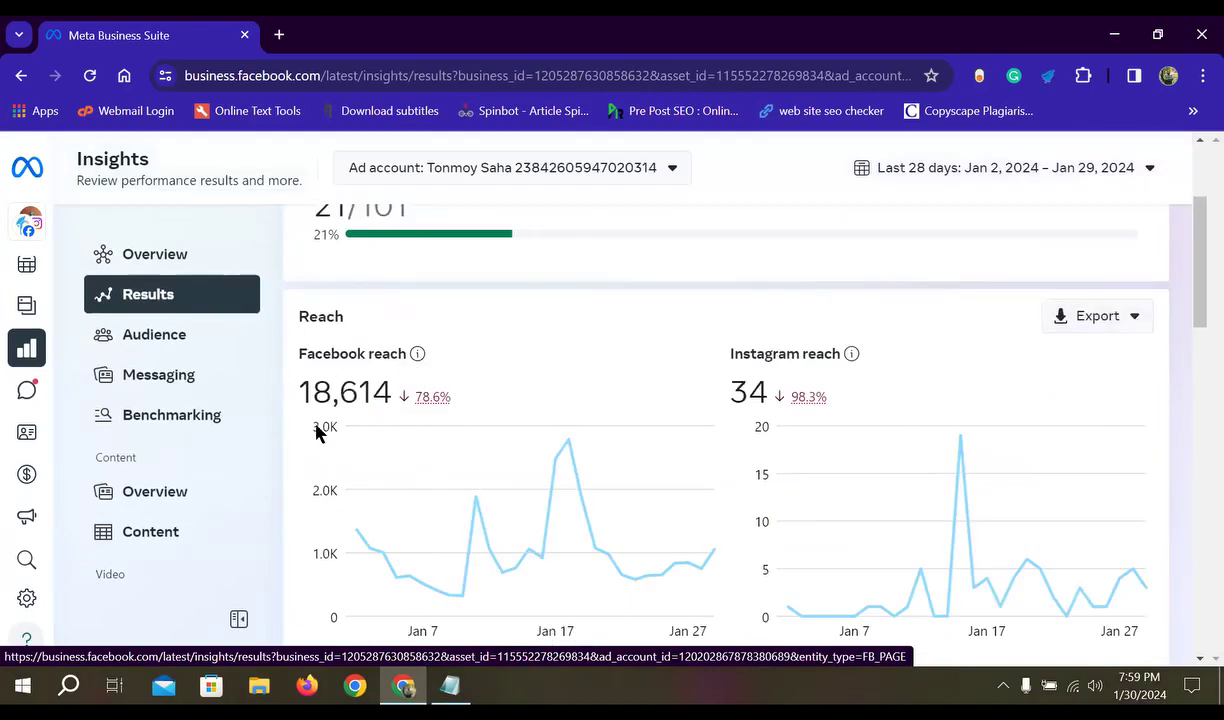
{"action": "left_click", "coordinate": [1147, 320]}
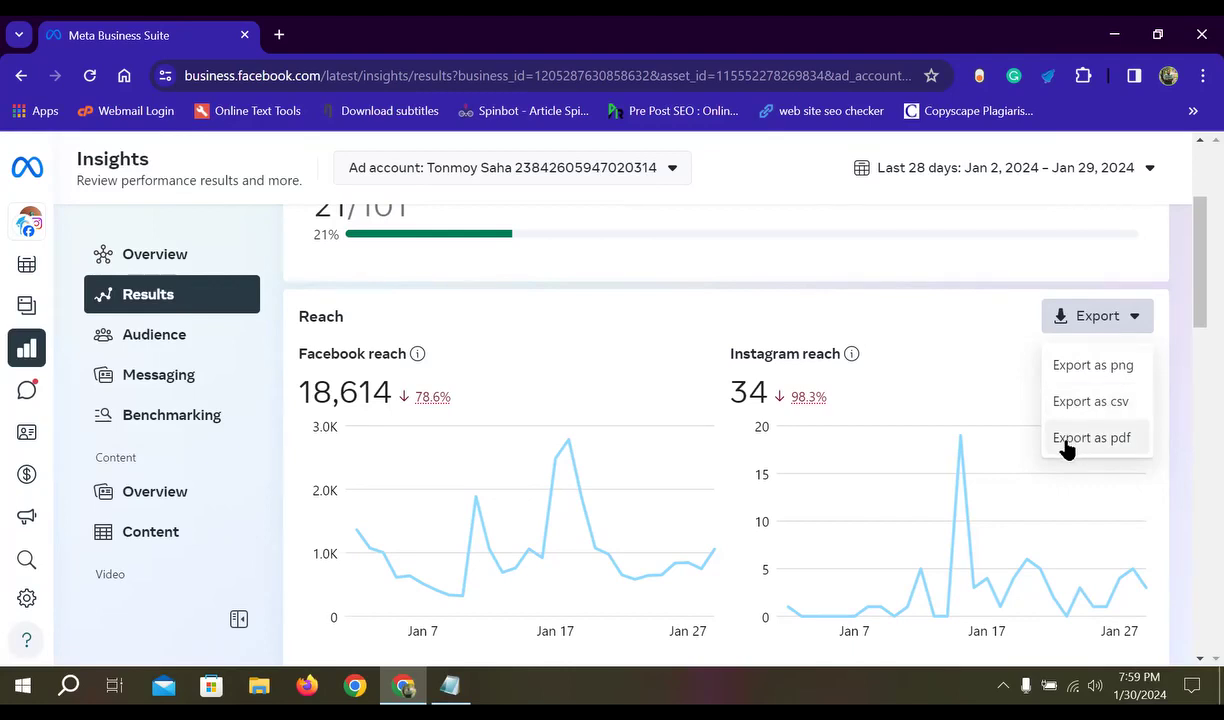
- Close the Reach export menu without exporting and scroll the Facebook and Instagram reach charts
{"action": "left_click", "coordinate": [1136, 322]}
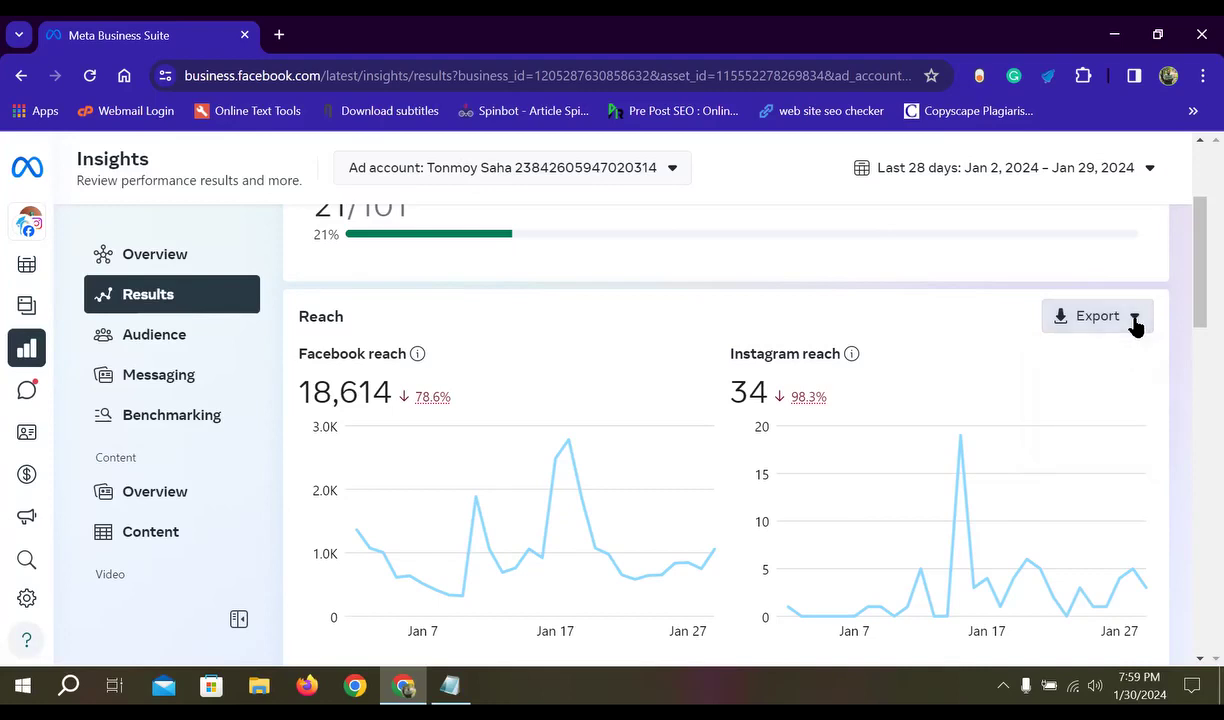
{"action": "left_click", "coordinate": [1136, 320]}
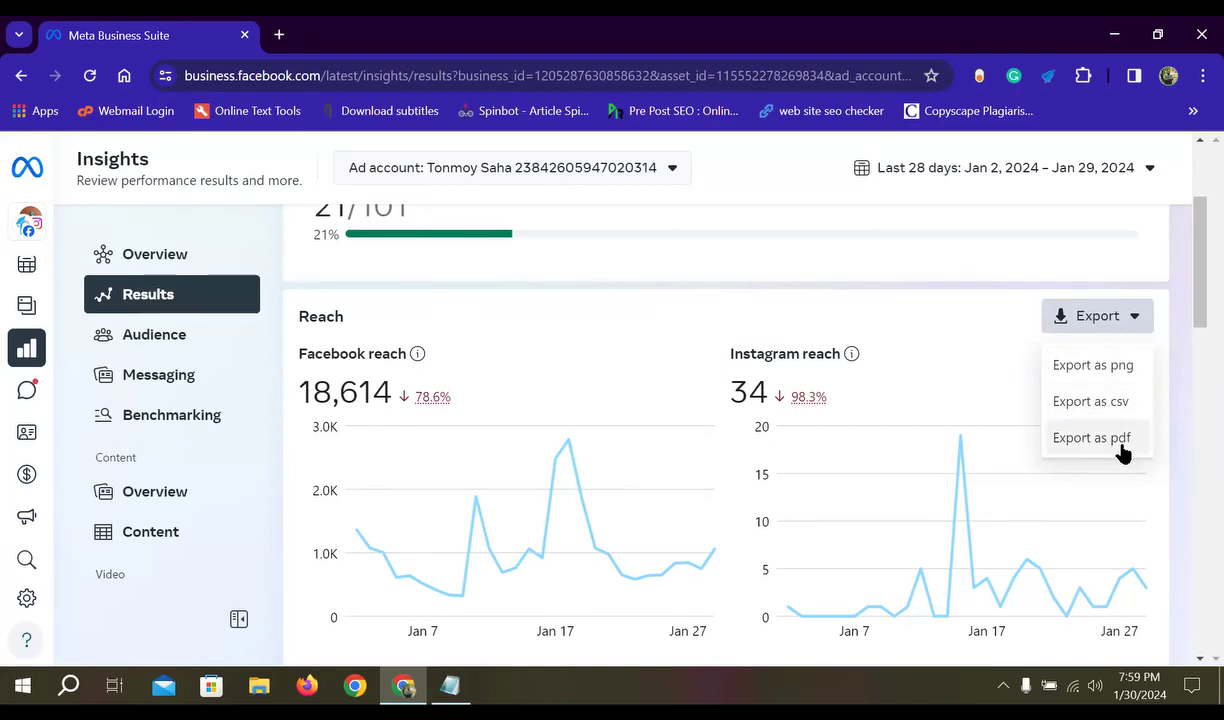
{"action": "left_click", "coordinate": [948, 333]}
{"action": "scroll", "coordinate": [556, 370], "scroll_direction": "up", "scroll_amount": 1}
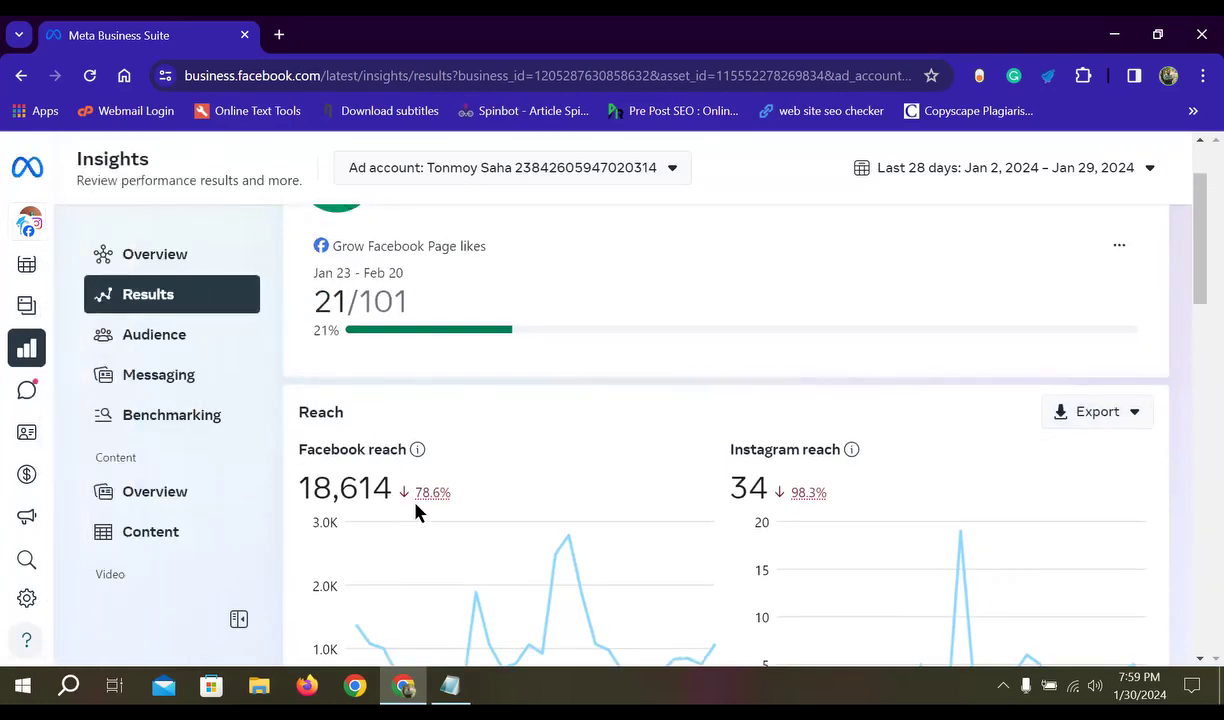
{"action": "scroll", "coordinate": [415, 504], "scroll_direction": "down", "scroll_amount": 1}
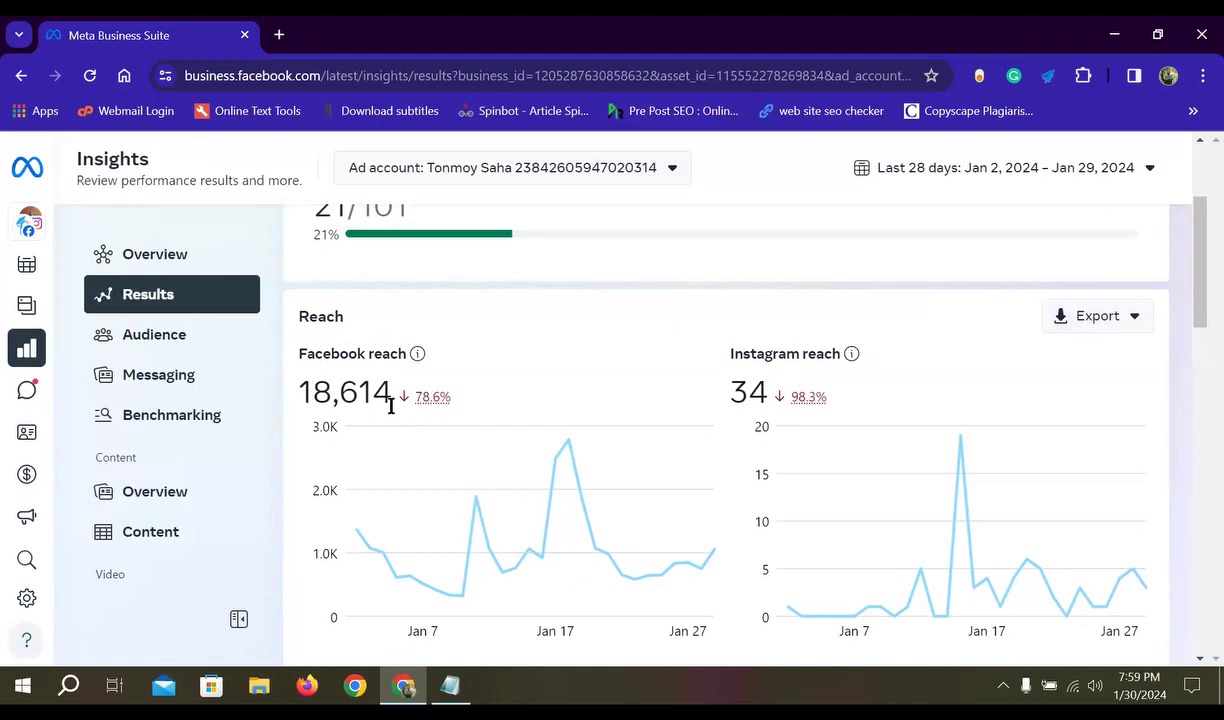
{"action": "scroll", "coordinate": [718, 440], "scroll_direction": "down", "scroll_amount": 1}
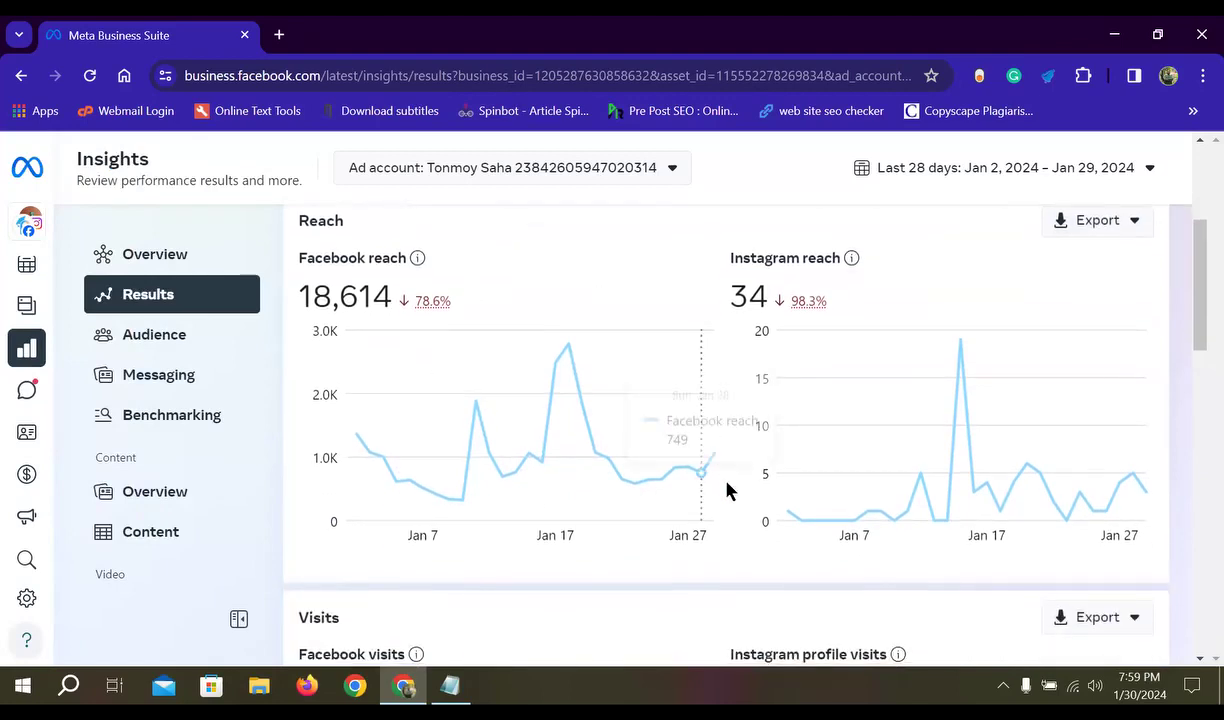
{"action": "scroll", "coordinate": [1050, 400], "scroll_direction": "up", "scroll_amount": 1}
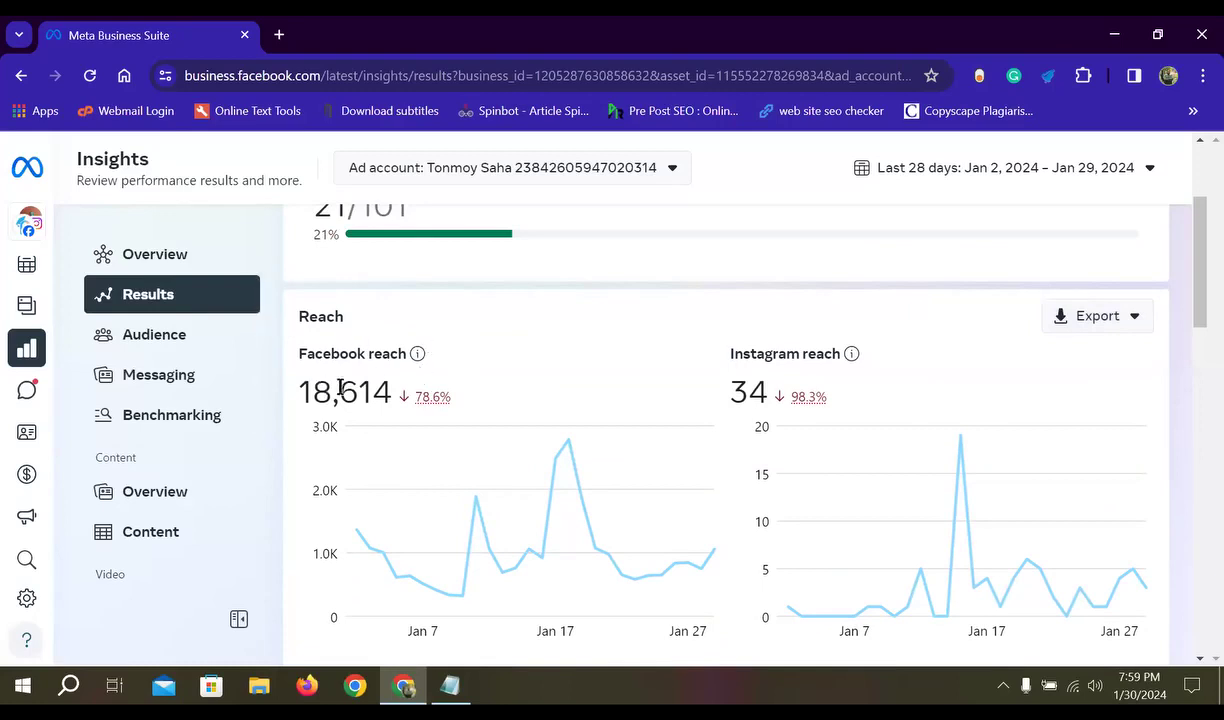
{"action": "scroll", "coordinate": [410, 428], "scroll_direction": "up", "scroll_amount": 1}
{"action": "scroll", "coordinate": [587, 420], "scroll_direction": "down", "scroll_amount": 2}
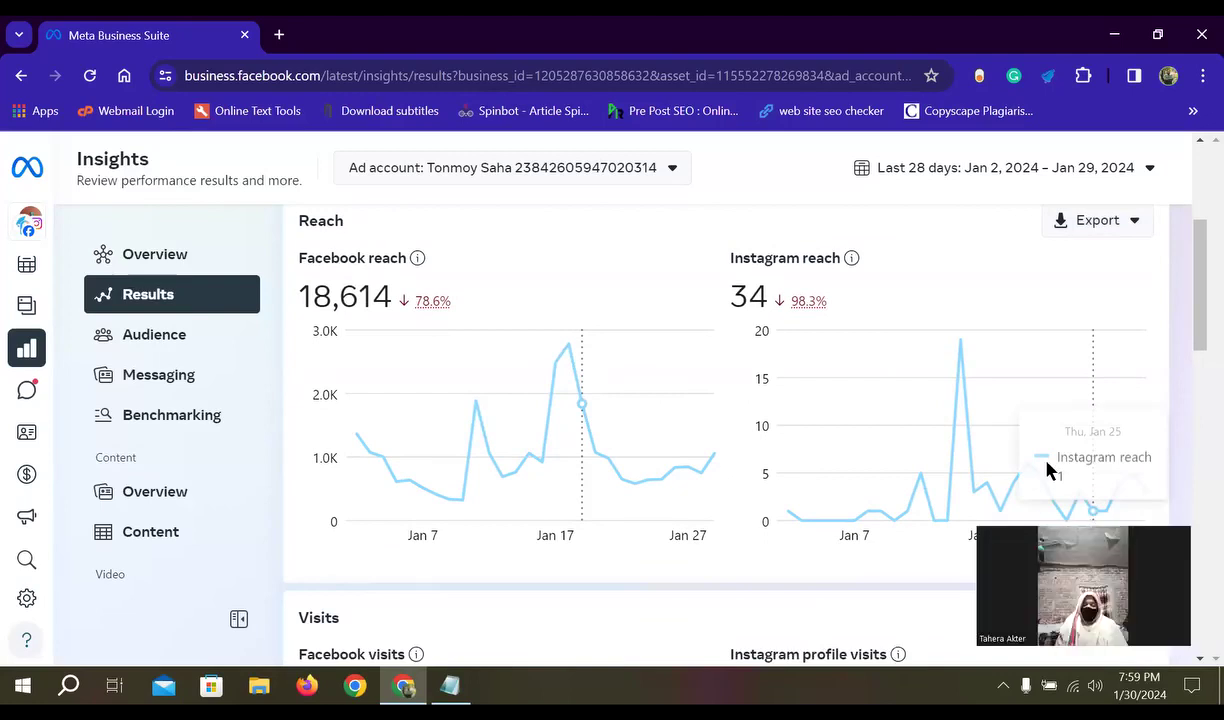
{"action": "scroll", "coordinate": [640, 466], "scroll_direction": "down", "scroll_amount": 1}
- Open Insights Audience and switch it to the Potential audience view
{"action": "left_click", "coordinate": [166, 353]}
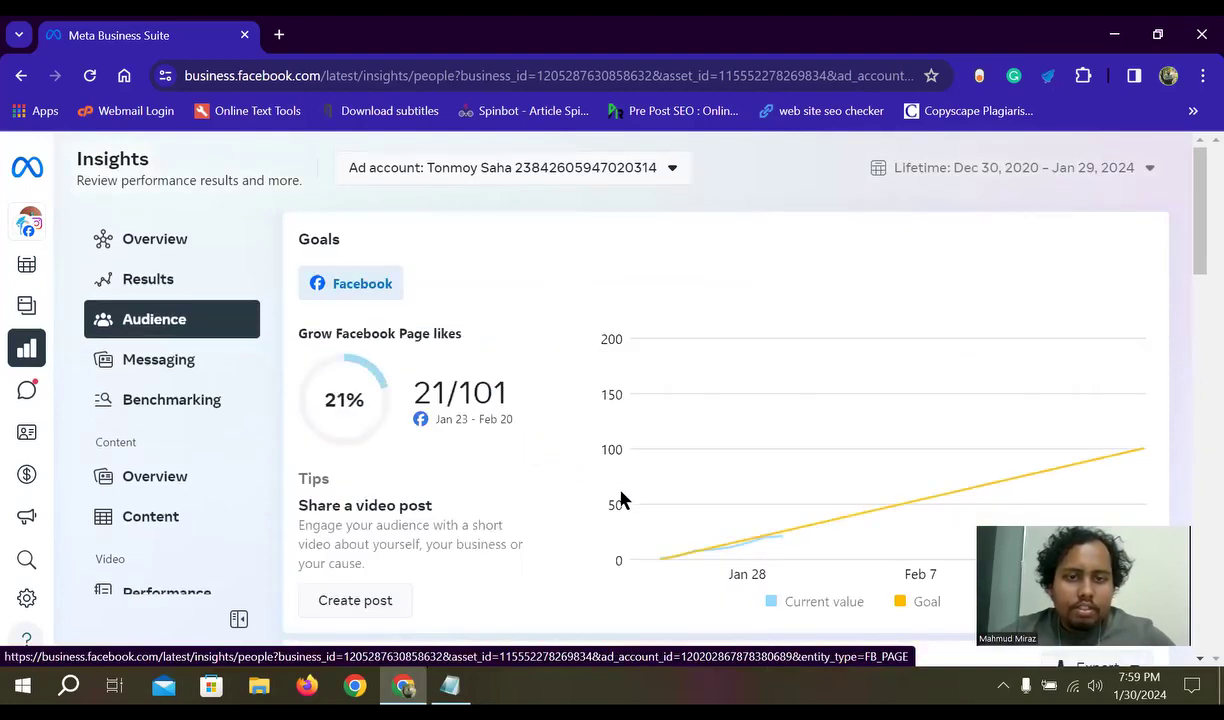
{"action": "scroll", "coordinate": [335, 354], "scroll_direction": "down", "scroll_amount": 1}
{"action": "scroll", "coordinate": [700, 440], "scroll_direction": "down", "scroll_amount": 3}
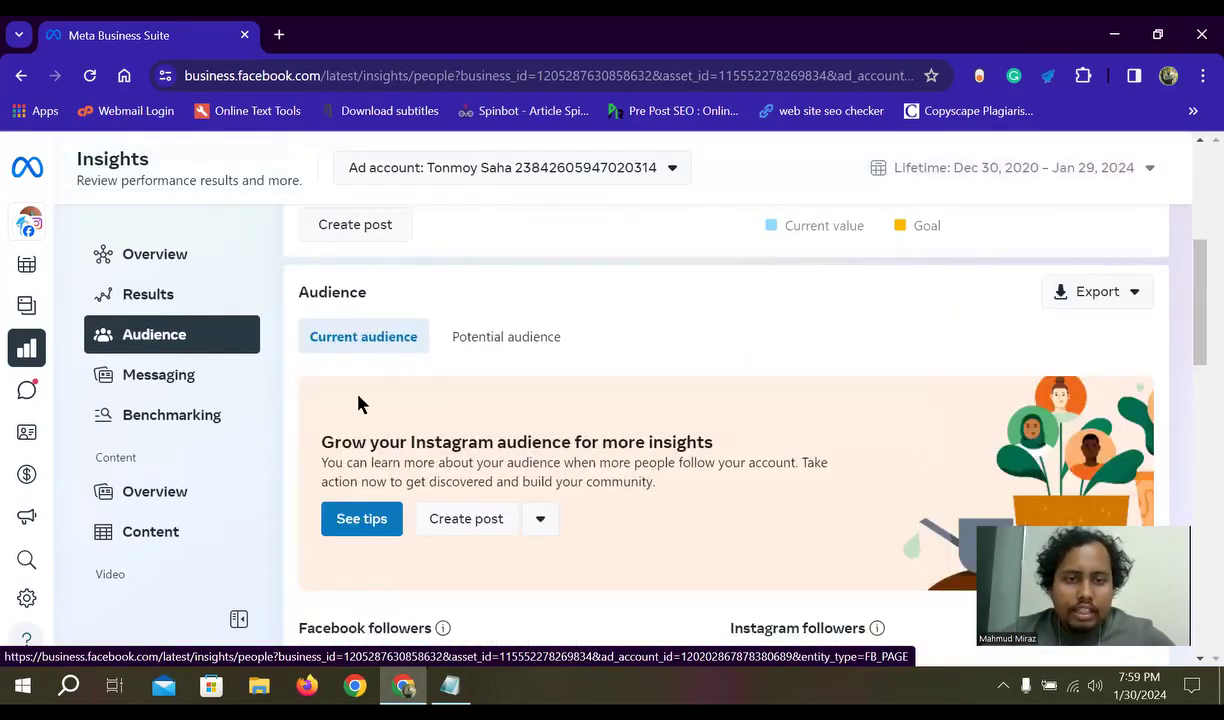
{"action": "left_click", "coordinate": [533, 352]}
{"action": "scroll", "coordinate": [486, 508], "scroll_direction": "down", "scroll_amount": 2}
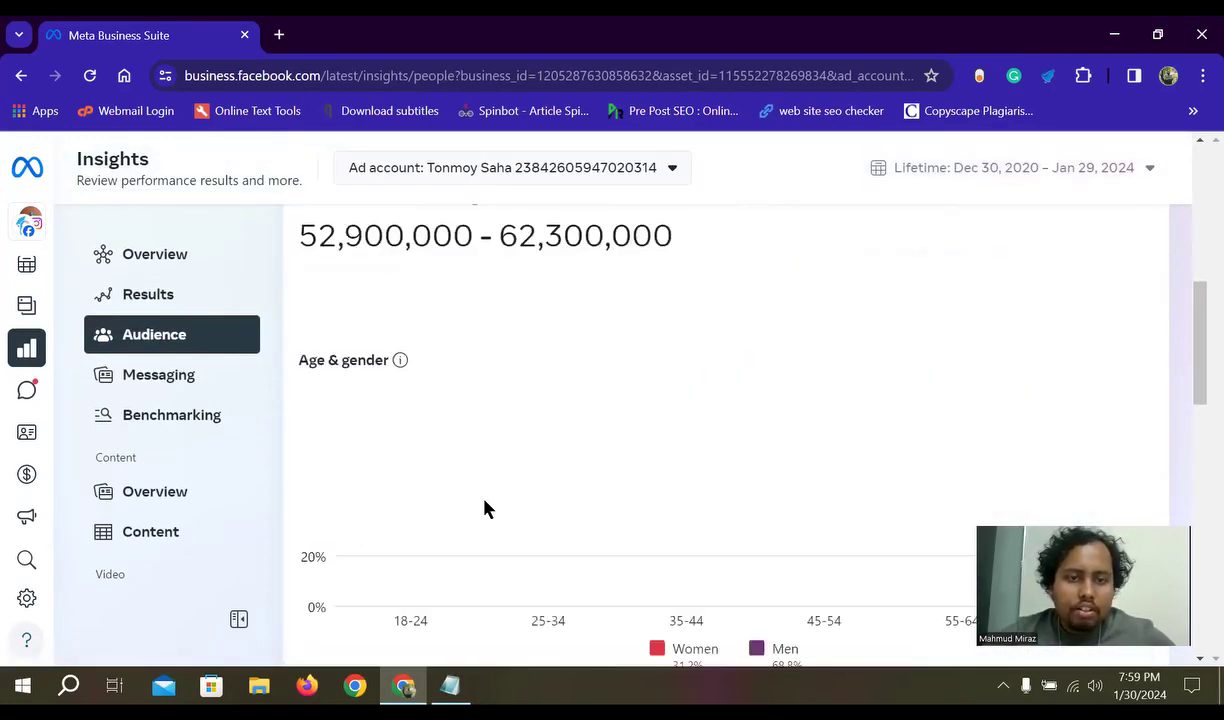
{"action": "scroll", "coordinate": [560, 476], "scroll_direction": "down", "scroll_amount": 1}
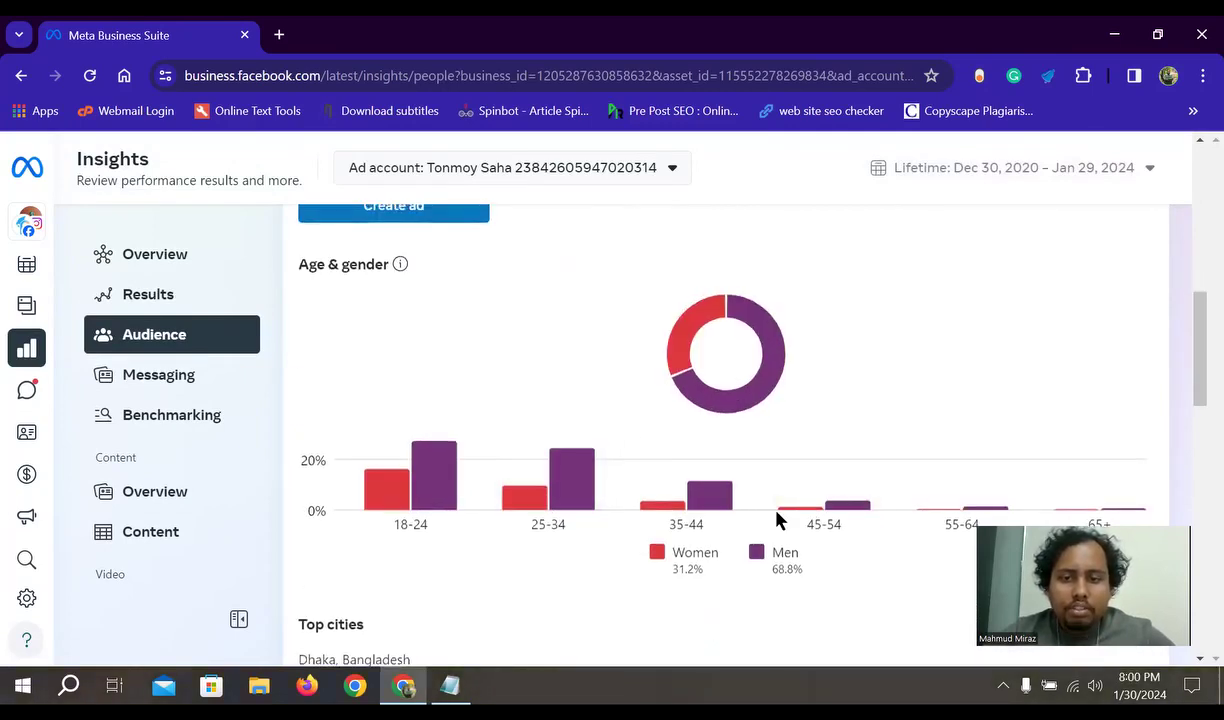
{"action": "scroll", "coordinate": [779, 519], "scroll_direction": "up", "scroll_amount": 3}
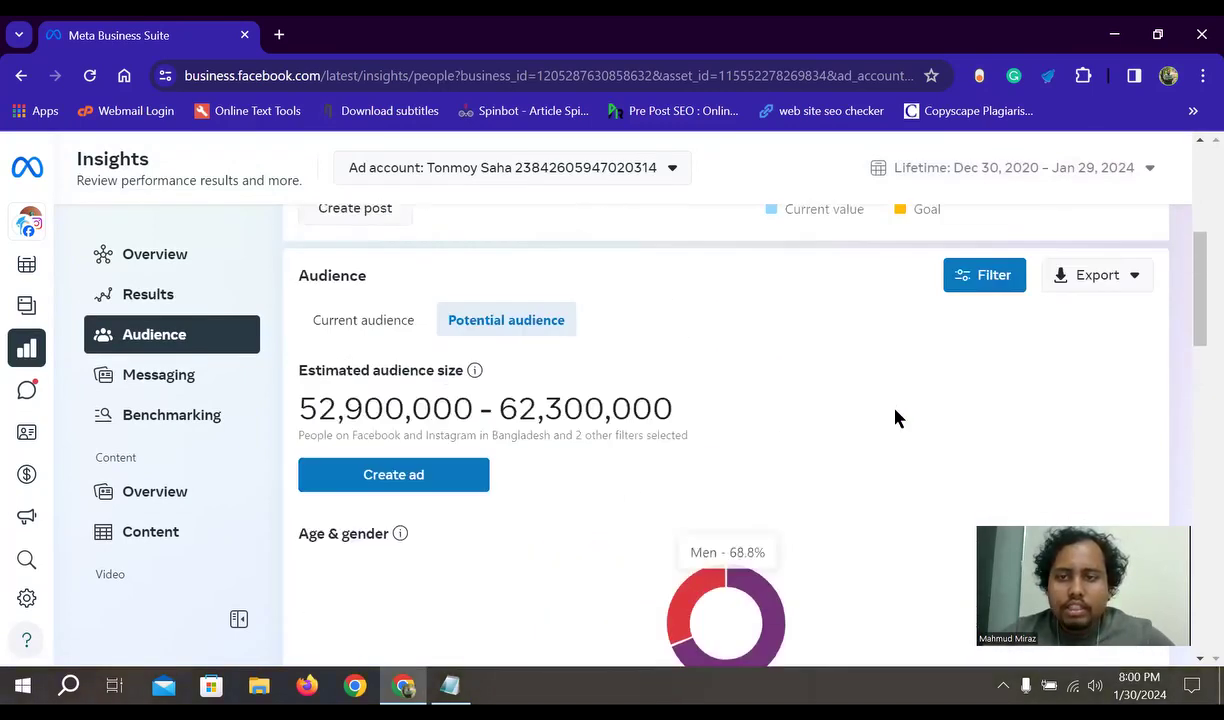
- Peek at the audience export formats, then scroll through Age & gender, Top cities and Top pages
{"action": "left_click", "coordinate": [1100, 292]}
{"action": "left_click", "coordinate": [726, 352]}
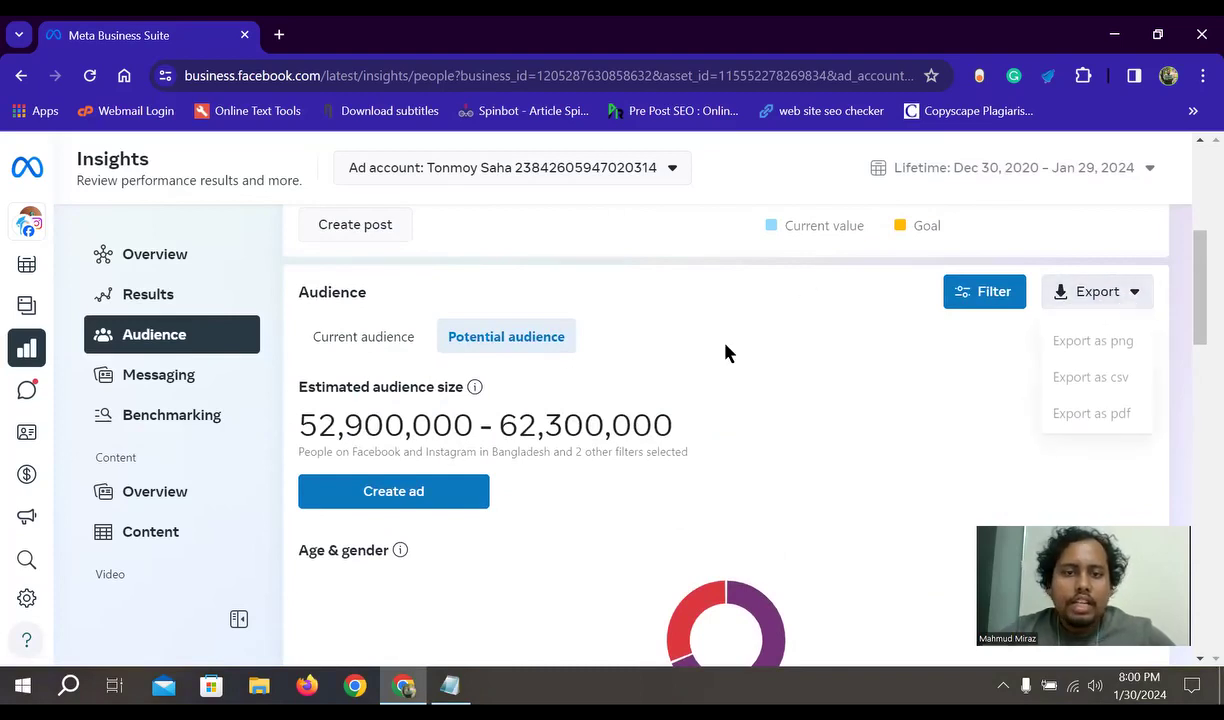
{"action": "scroll", "coordinate": [505, 376], "scroll_direction": "down", "scroll_amount": 7}
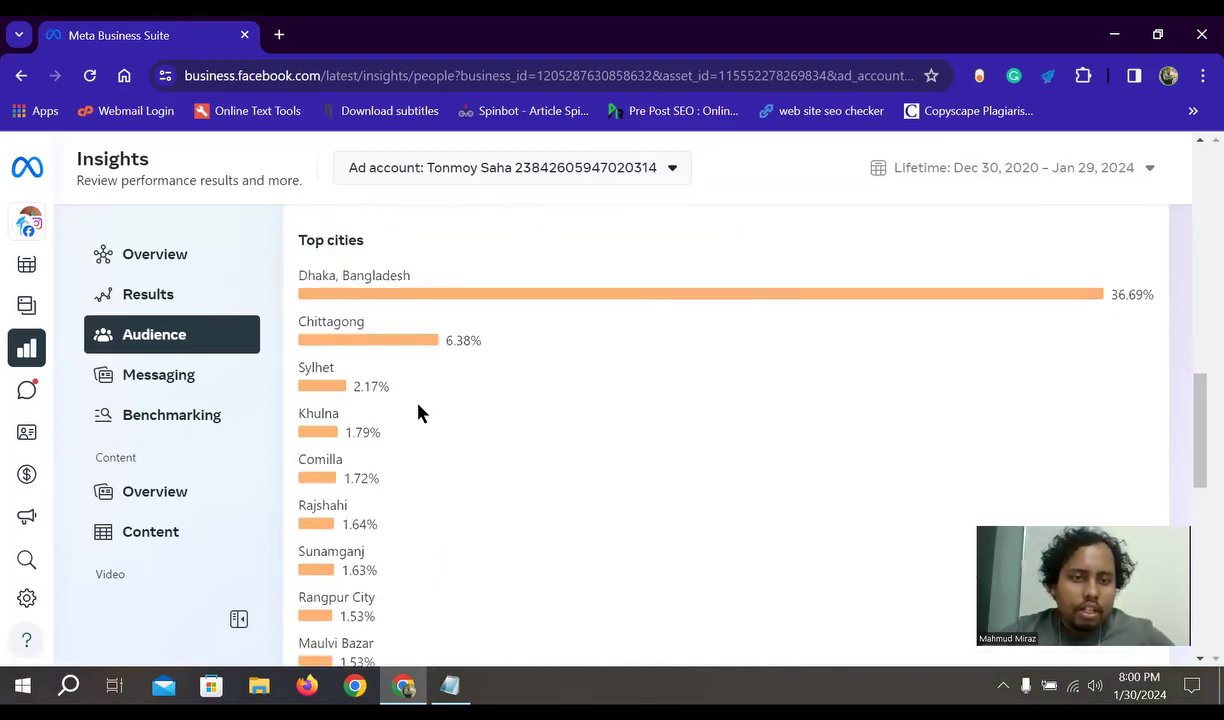
{"action": "scroll", "coordinate": [355, 500], "scroll_direction": "down", "scroll_amount": 2}
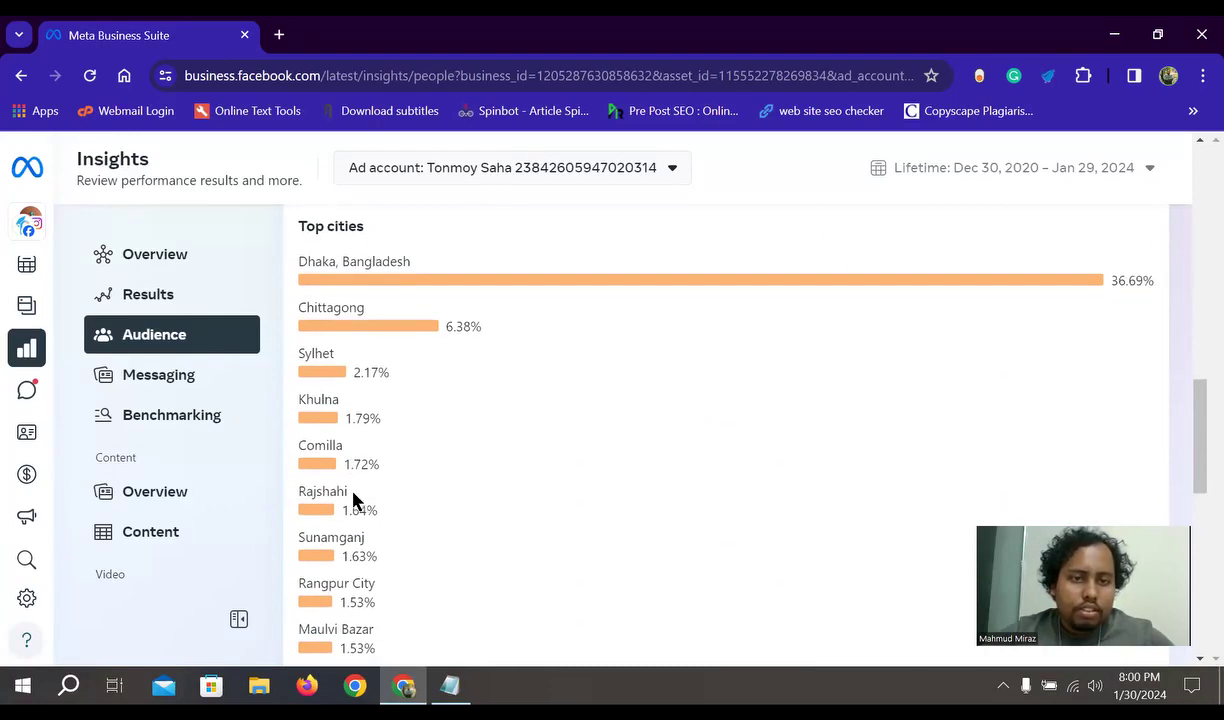
{"action": "scroll", "coordinate": [395, 360], "scroll_direction": "down", "scroll_amount": 1}
{"action": "scroll", "coordinate": [369, 390], "scroll_direction": "up", "scroll_amount": 3}
{"action": "scroll", "coordinate": [527, 492], "scroll_direction": "down", "scroll_amount": 5}
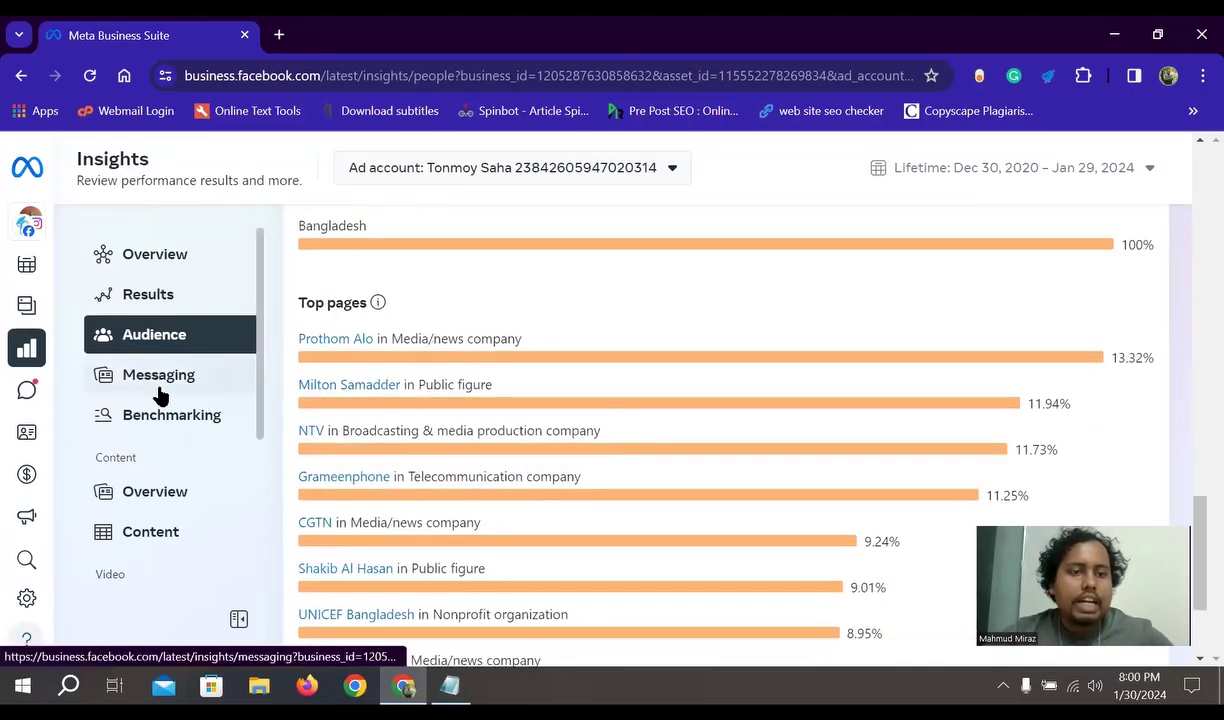
{"action": "scroll", "coordinate": [690, 405], "scroll_direction": "down", "scroll_amount": 2}
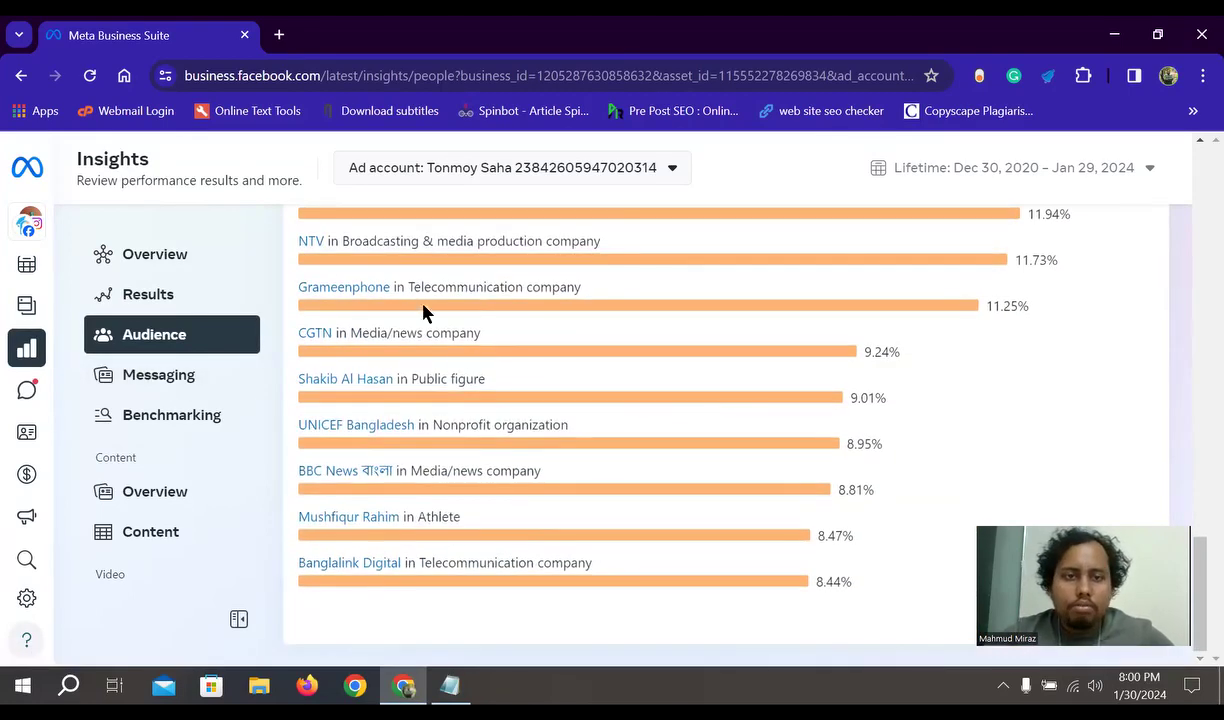
{"action": "scroll", "coordinate": [1000, 380], "scroll_direction": "up", "scroll_amount": 15}
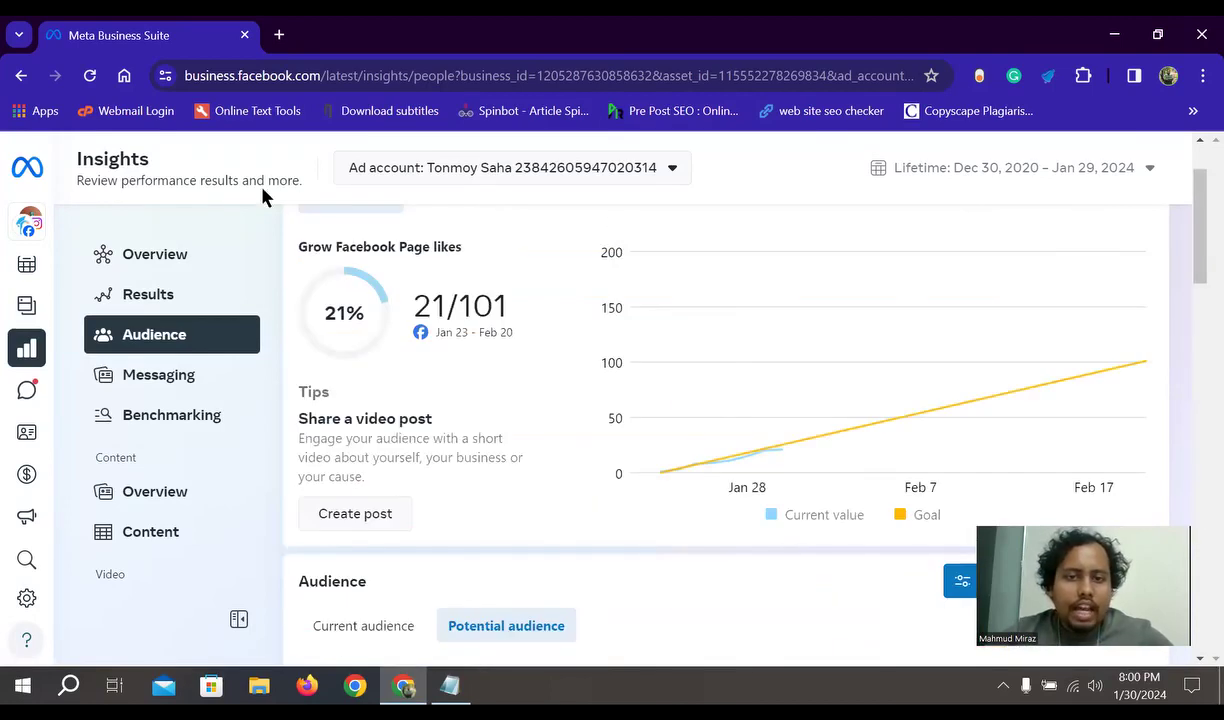
{"action": "scroll", "coordinate": [485, 335], "scroll_direction": "up", "scroll_amount": 1}
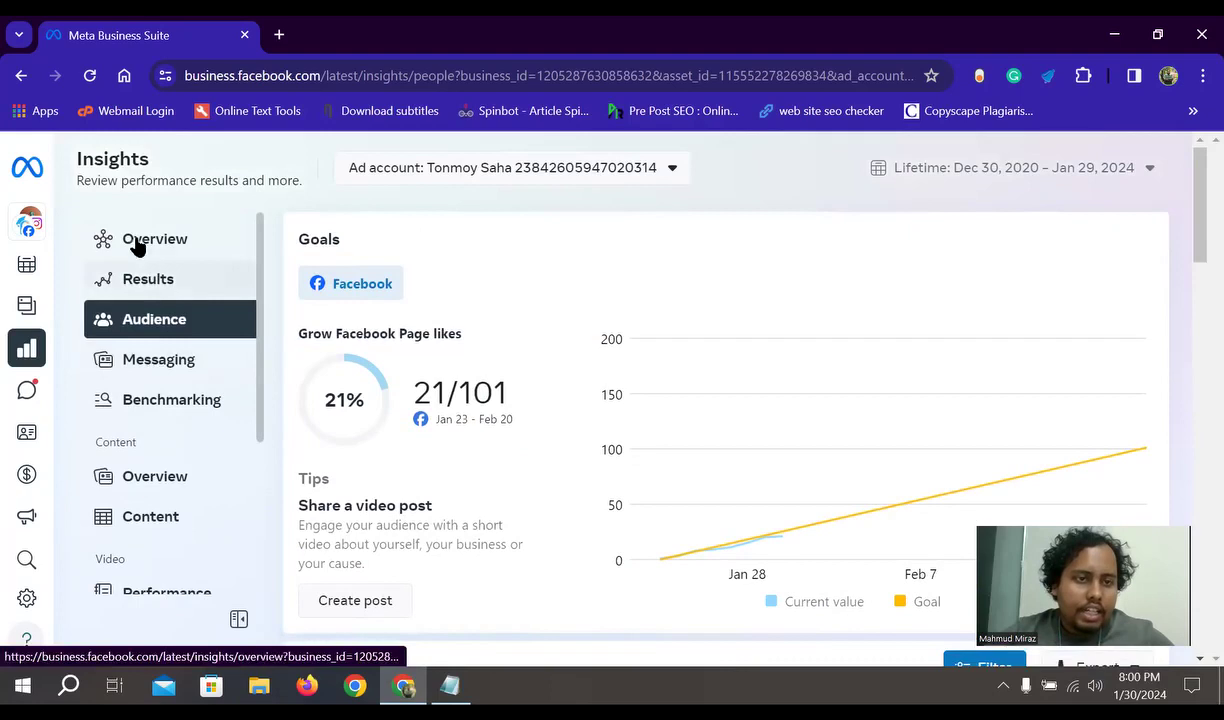
- Visit Messaging insights, then open Benchmarking and scroll its comparison with similar businesses
{"action": "left_click", "coordinate": [118, 360]}
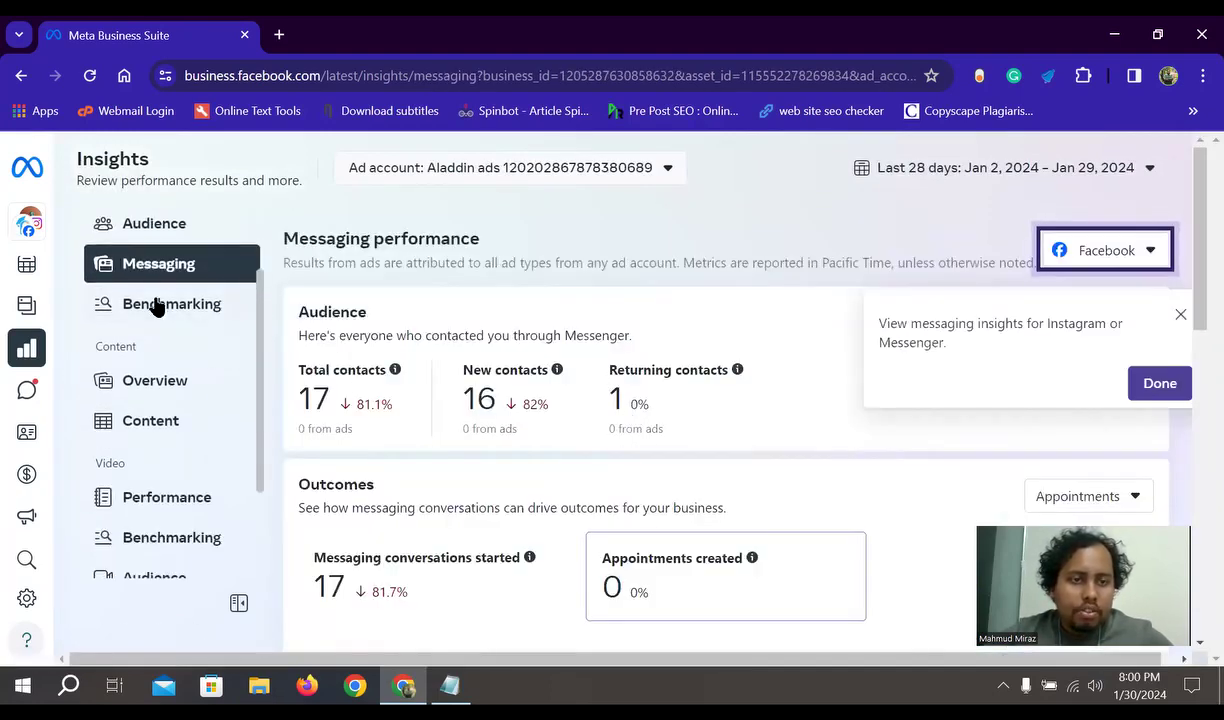
{"action": "left_click", "coordinate": [152, 306]}
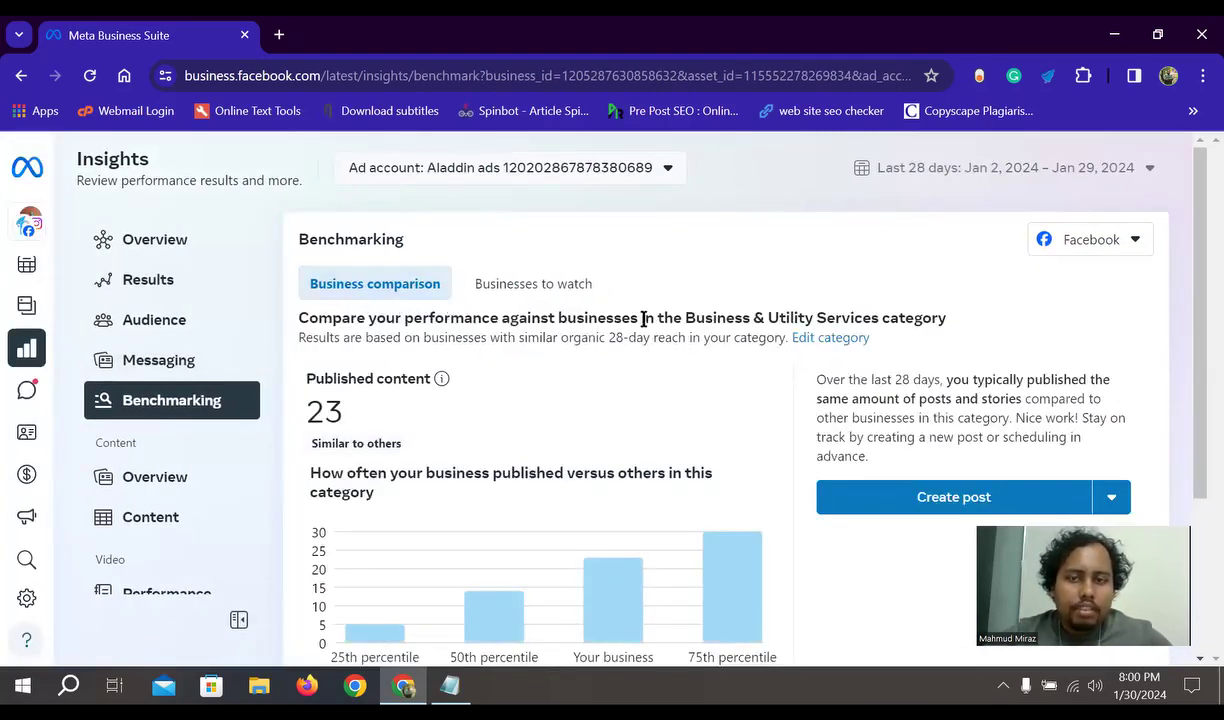
{"action": "scroll", "coordinate": [708, 431], "scroll_direction": "down", "scroll_amount": 2}
{"action": "scroll", "coordinate": [747, 448], "scroll_direction": "up", "scroll_amount": 2}
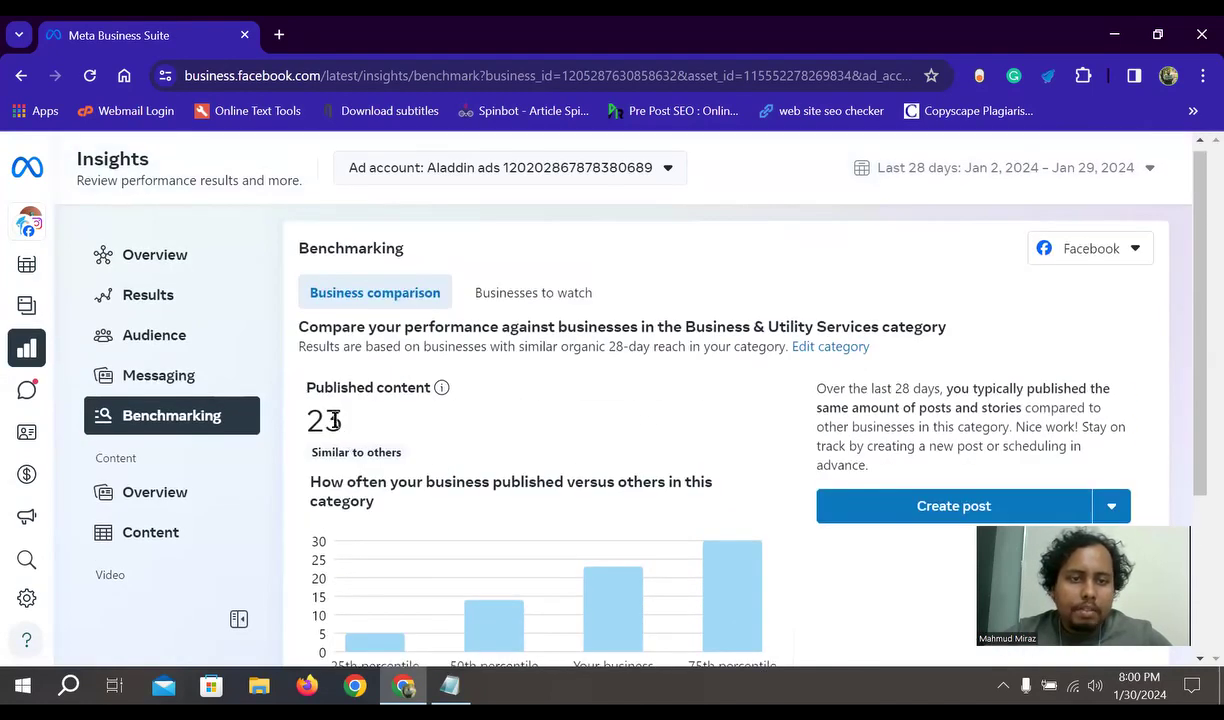
{"action": "scroll", "coordinate": [740, 464], "scroll_direction": "down", "scroll_amount": 2}
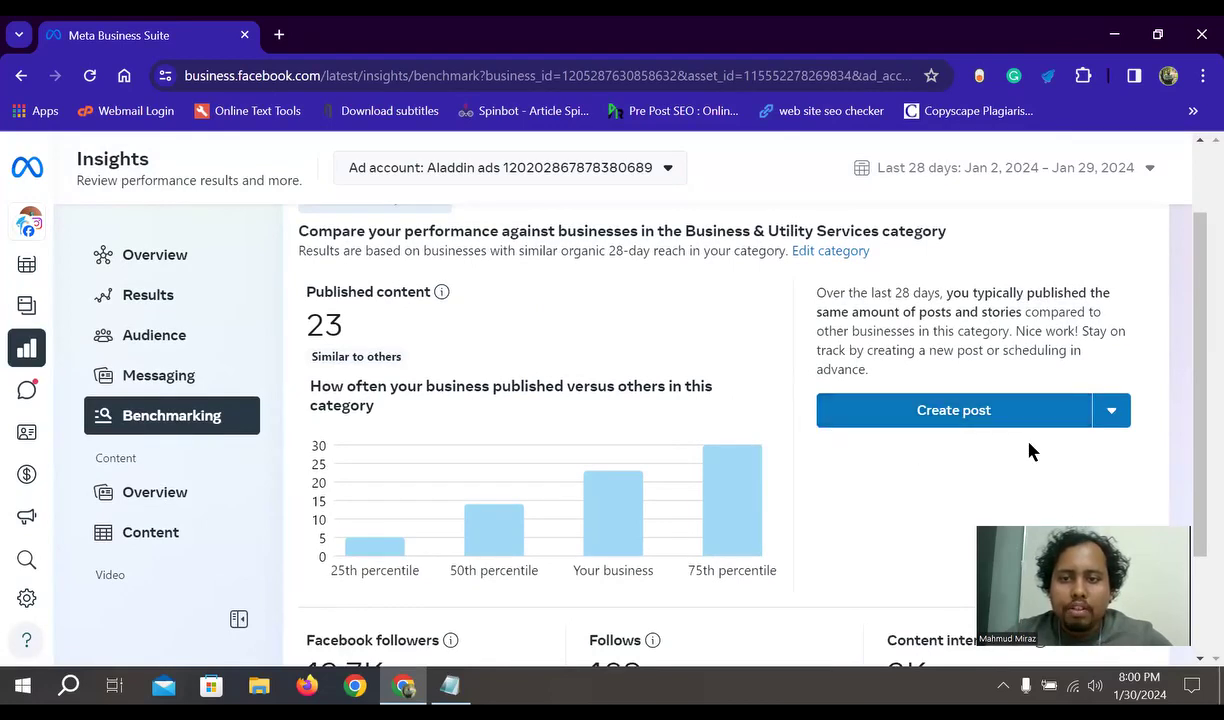
{"action": "scroll", "coordinate": [1040, 400], "scroll_direction": "down", "scroll_amount": 1}
- Check the Create post options without choosing one, scroll the chart, then open All content
{"action": "left_click", "coordinate": [1112, 315]}
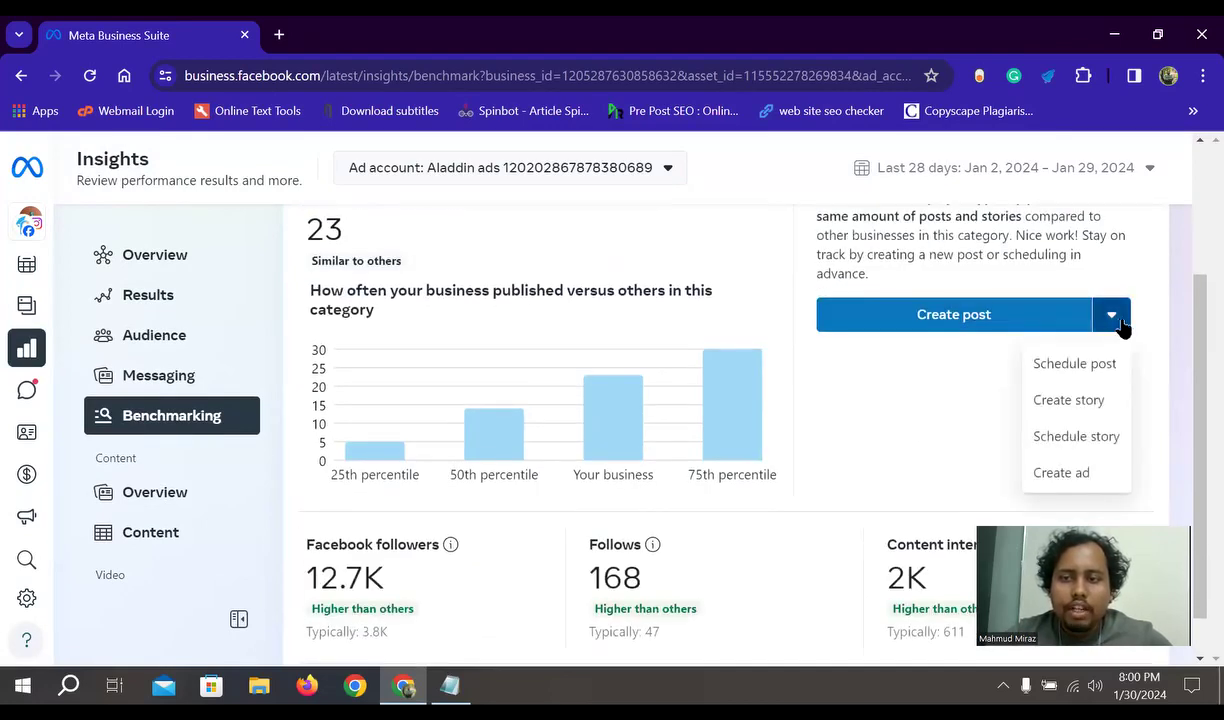
{"action": "left_click", "coordinate": [962, 383]}
{"action": "scroll", "coordinate": [508, 456], "scroll_direction": "up", "scroll_amount": 1}
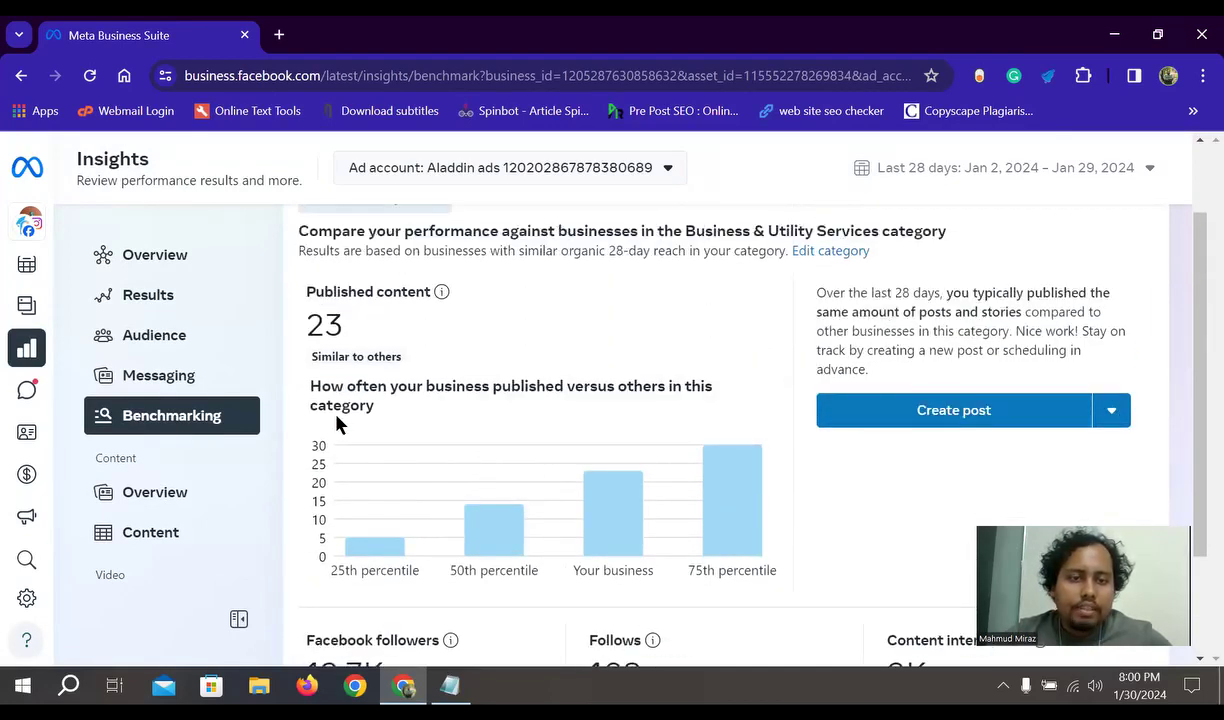
{"action": "scroll", "coordinate": [345, 435], "scroll_direction": "down", "scroll_amount": 1}
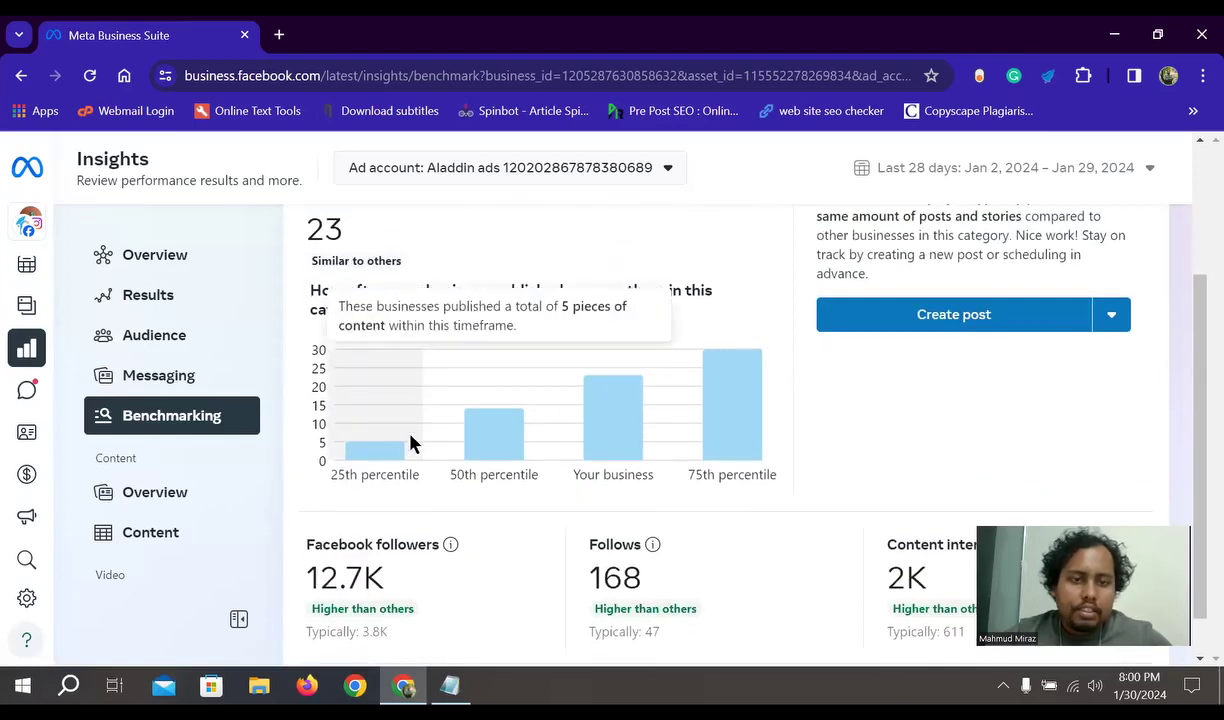
{"action": "scroll", "coordinate": [405, 440], "scroll_direction": "up", "scroll_amount": 2}
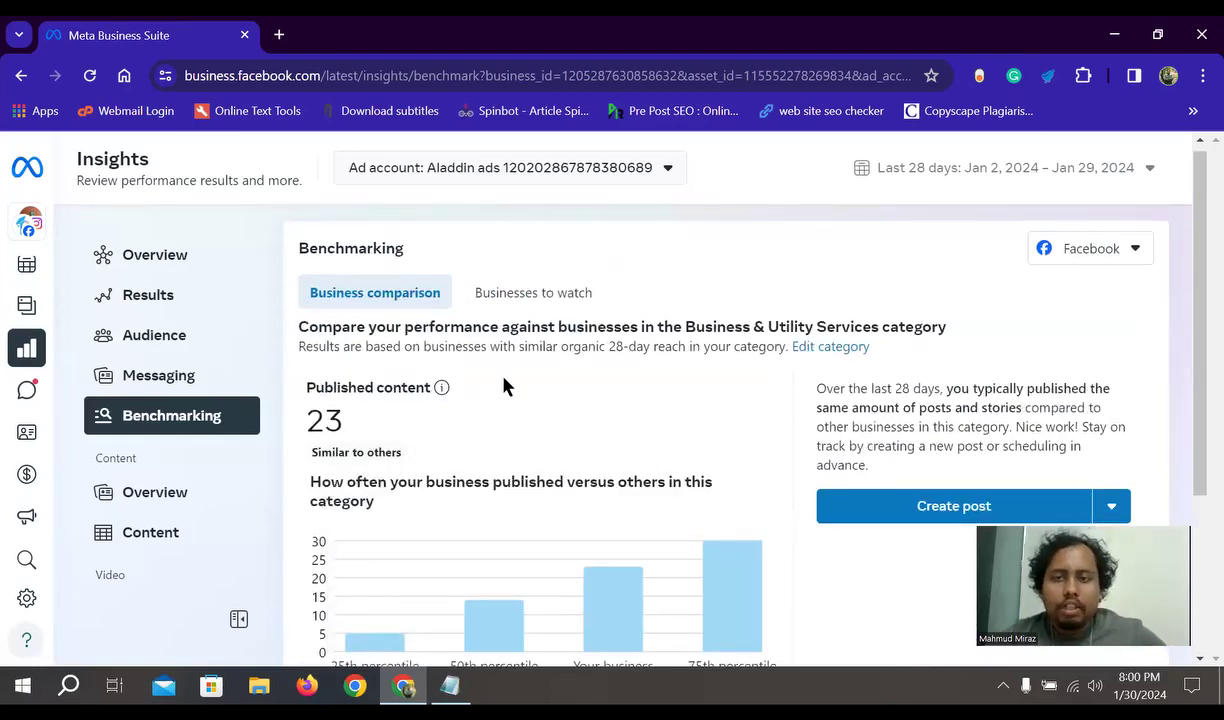
{"action": "scroll", "coordinate": [505, 380], "scroll_direction": "down", "scroll_amount": 3}
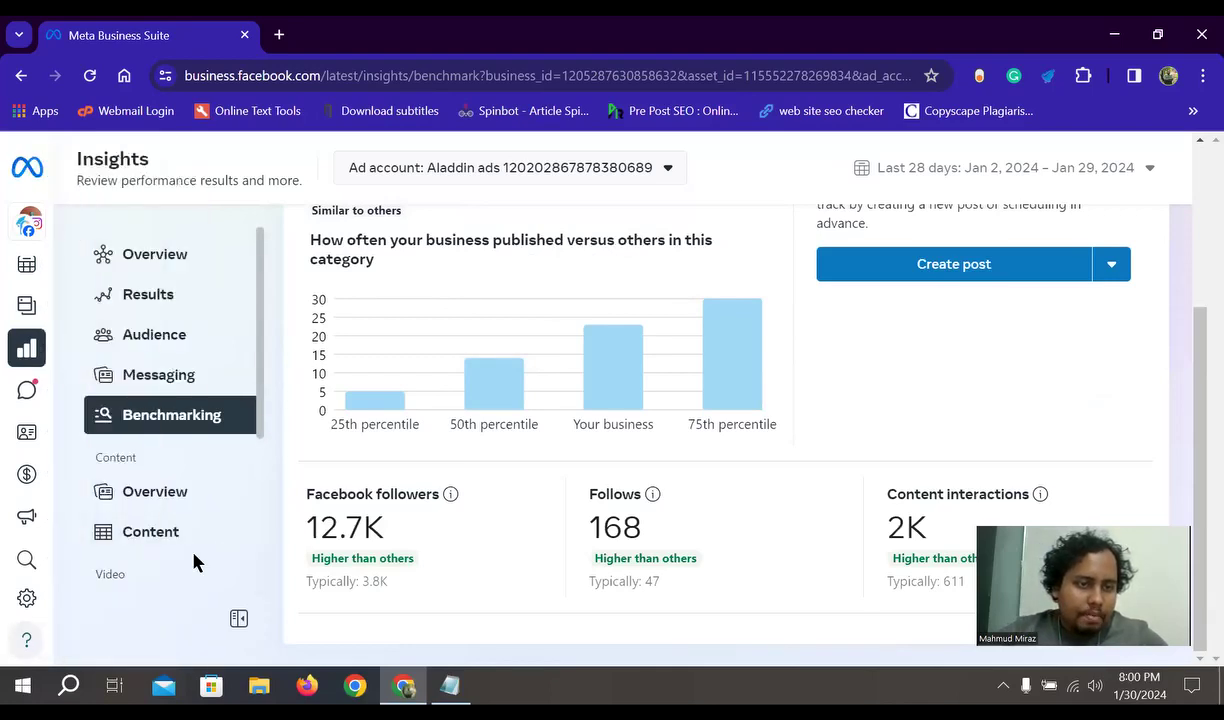
{"action": "left_click", "coordinate": [151, 538]}
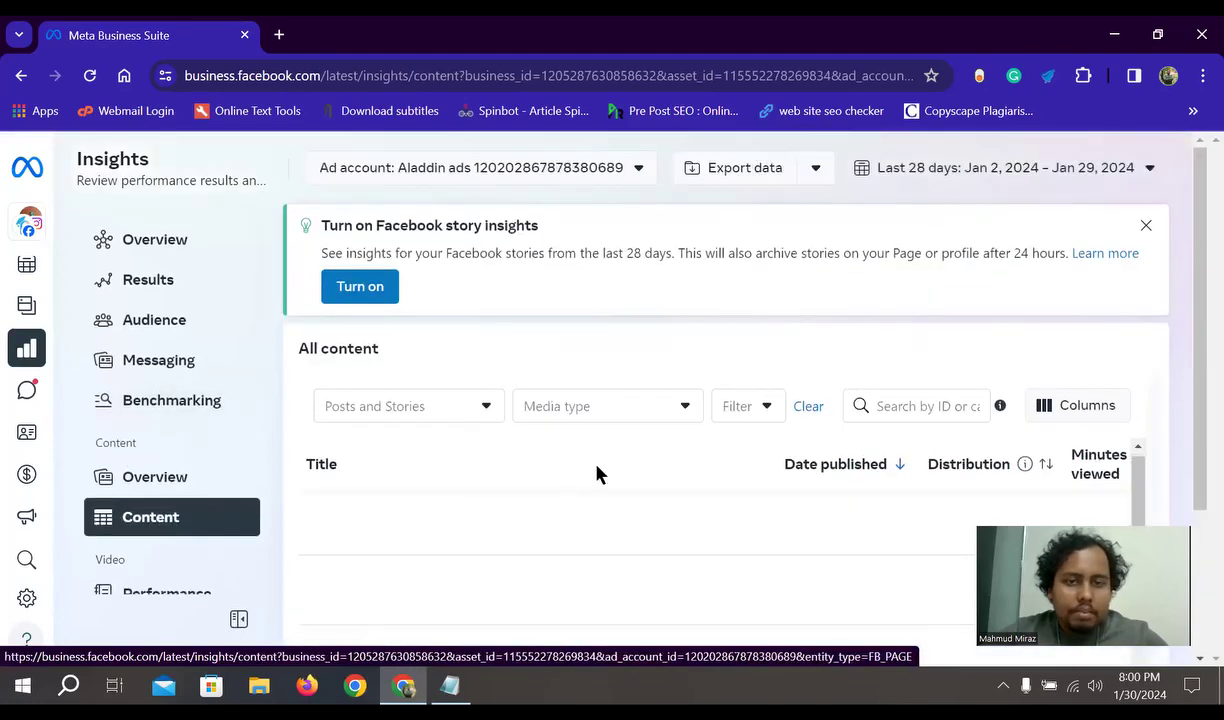
- Scroll the post table, then view Content Overview showing 91.3K Facebook post reach over 90 days
{"action": "scroll", "coordinate": [380, 489], "scroll_direction": "down", "scroll_amount": 1}
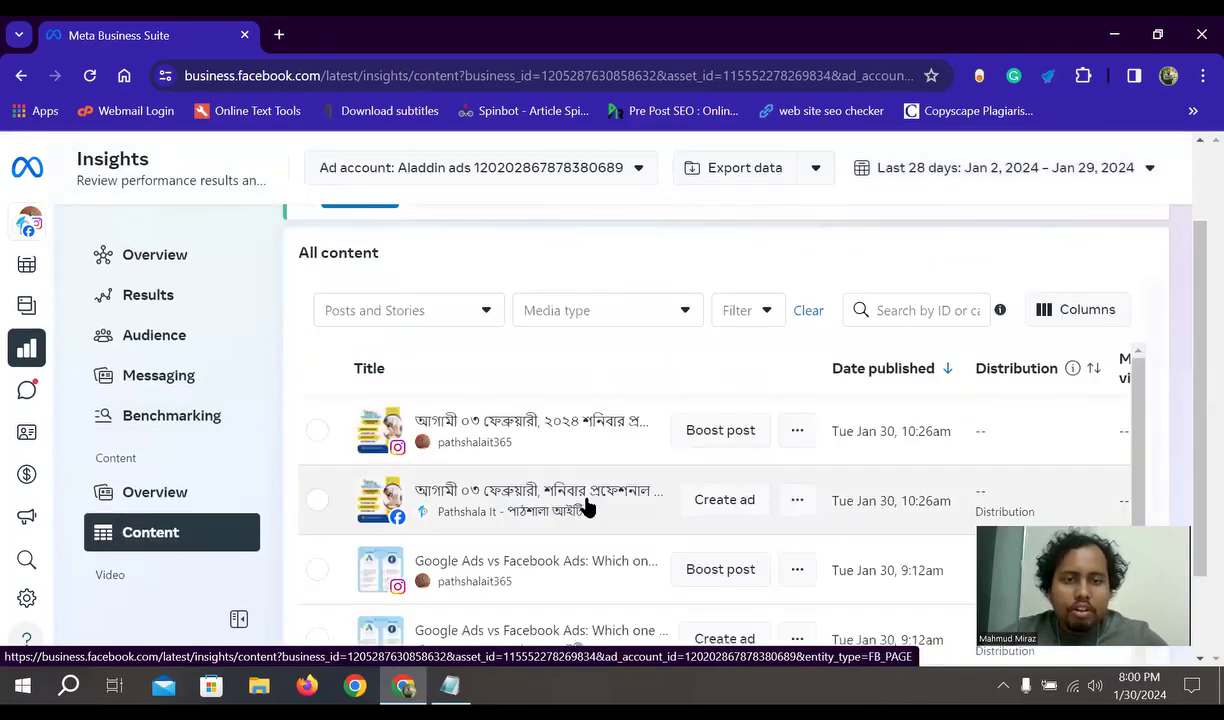
{"action": "scroll", "coordinate": [719, 486], "scroll_direction": "down", "scroll_amount": 1}
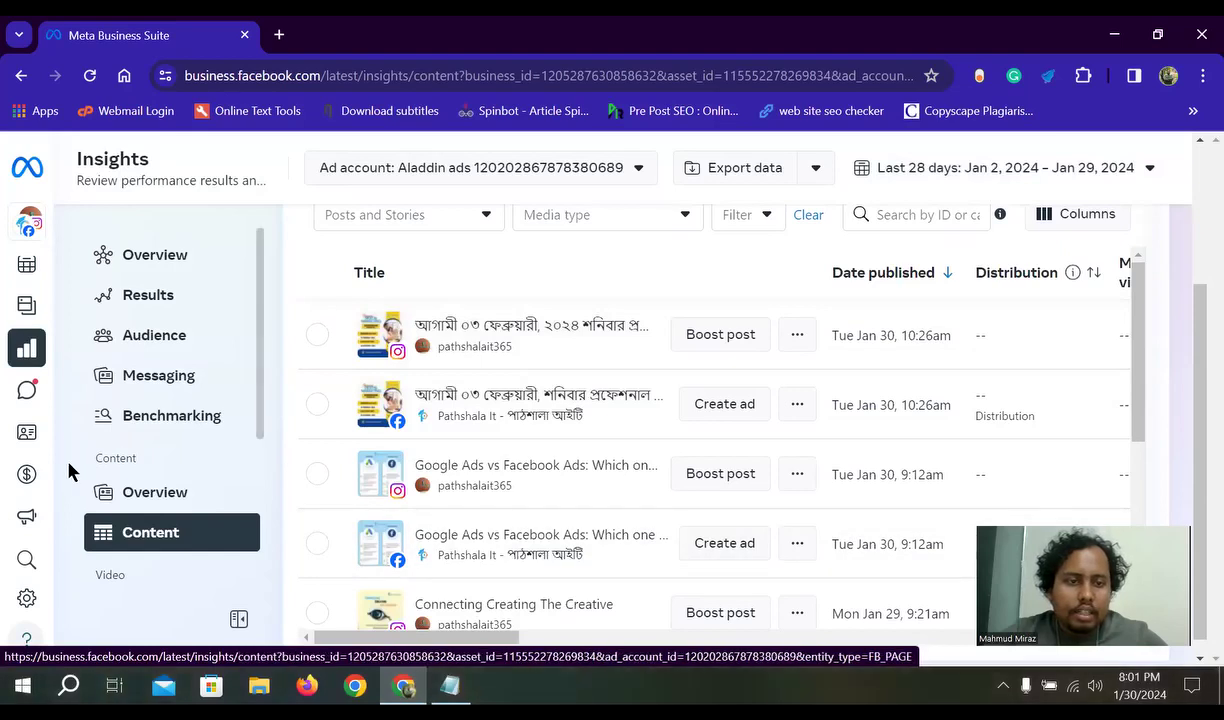
{"action": "left_click", "coordinate": [182, 492]}
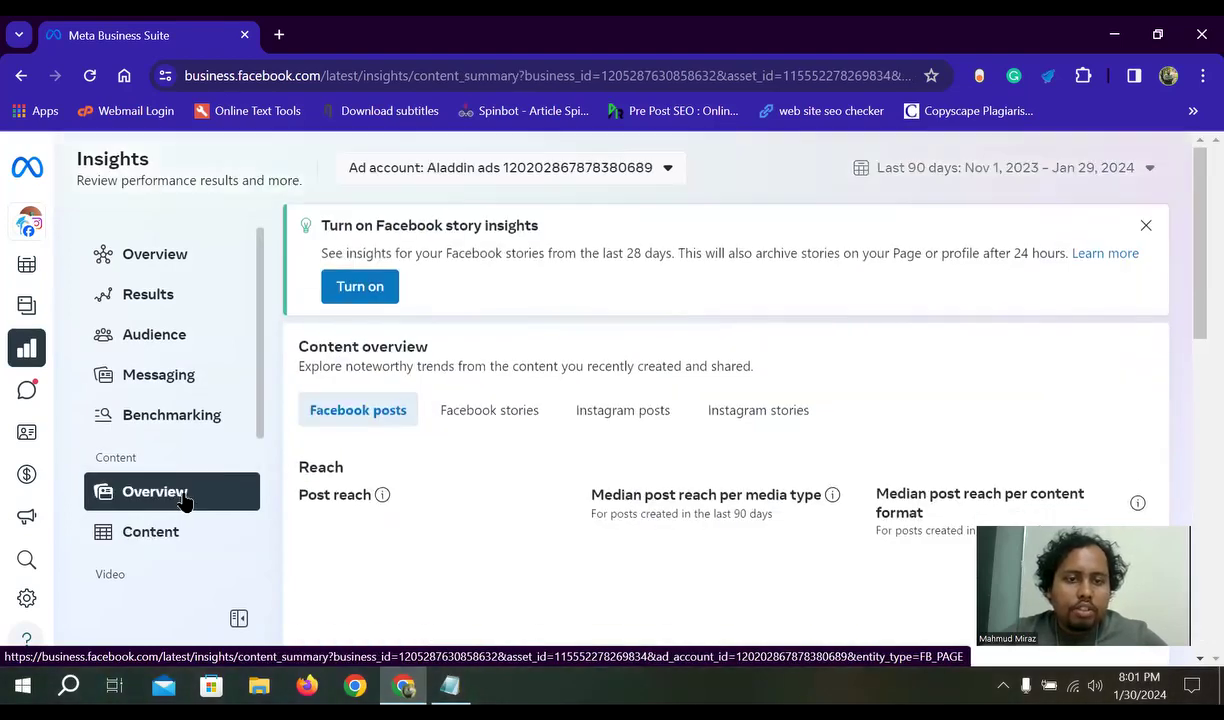
{"action": "scroll", "coordinate": [633, 470], "scroll_direction": "down", "scroll_amount": 5}
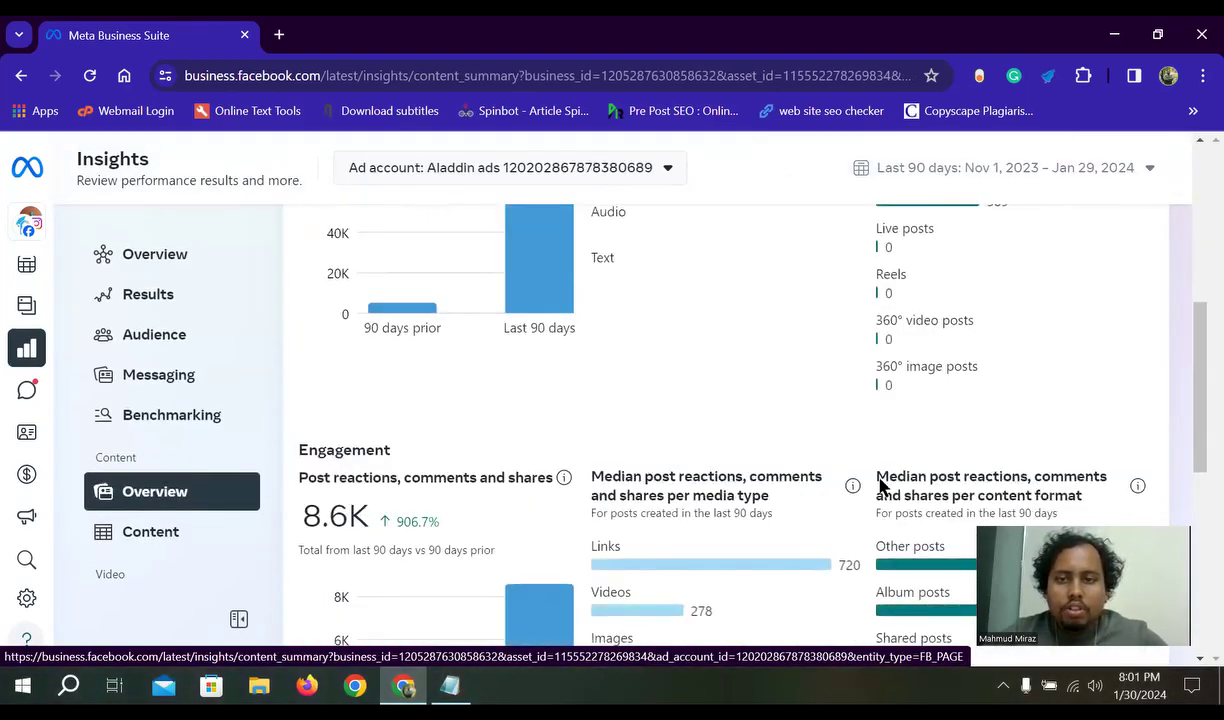
{"action": "scroll", "coordinate": [535, 468], "scroll_direction": "up", "scroll_amount": 2}
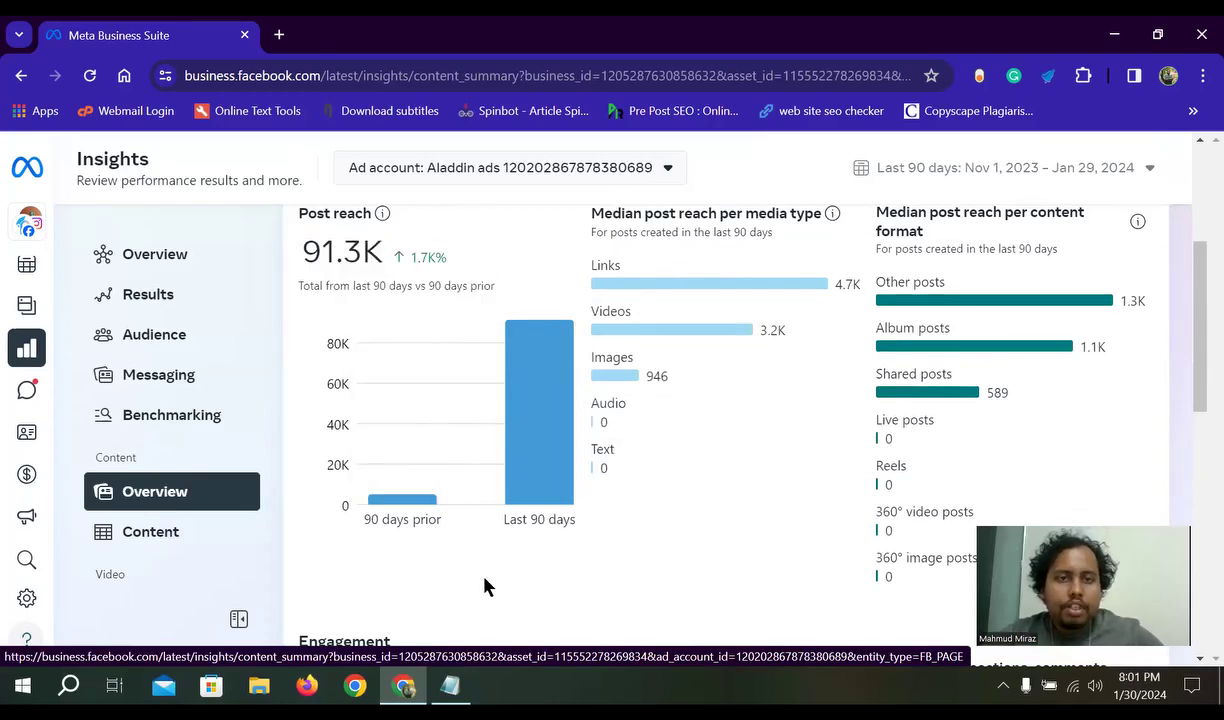
{"action": "scroll", "coordinate": [440, 360], "scroll_direction": "up", "scroll_amount": 1}
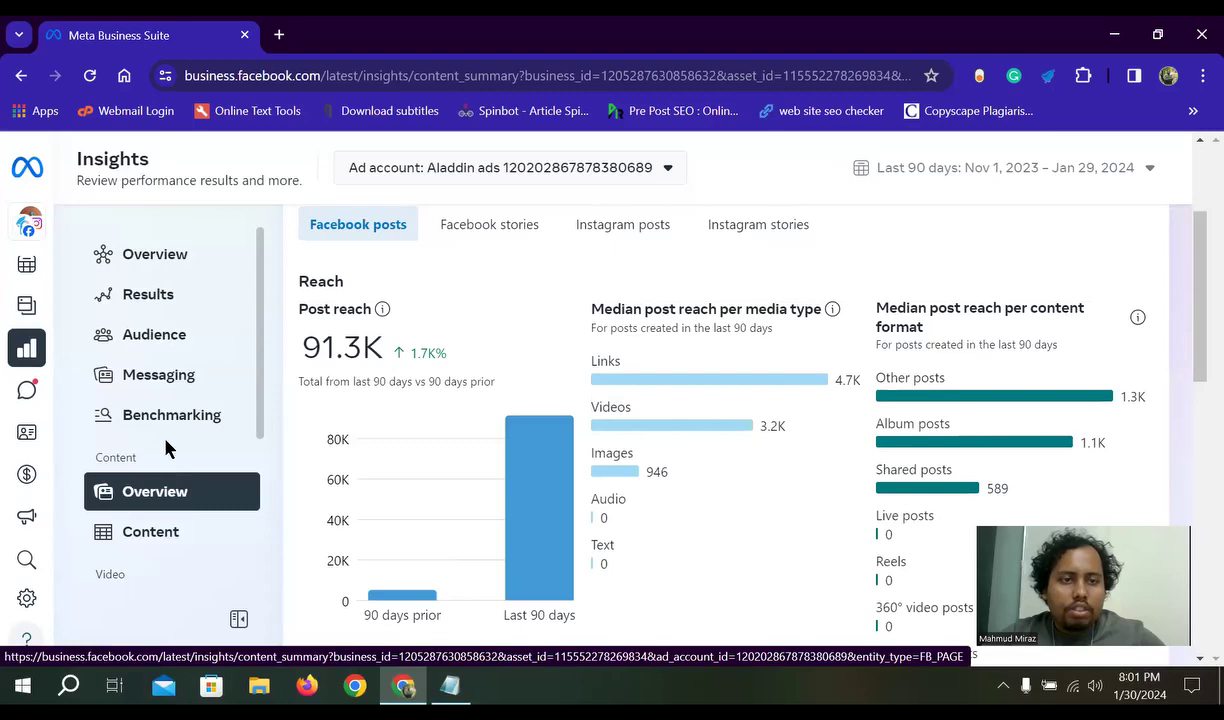
{"action": "mouse_move", "coordinate": [55, 408]}
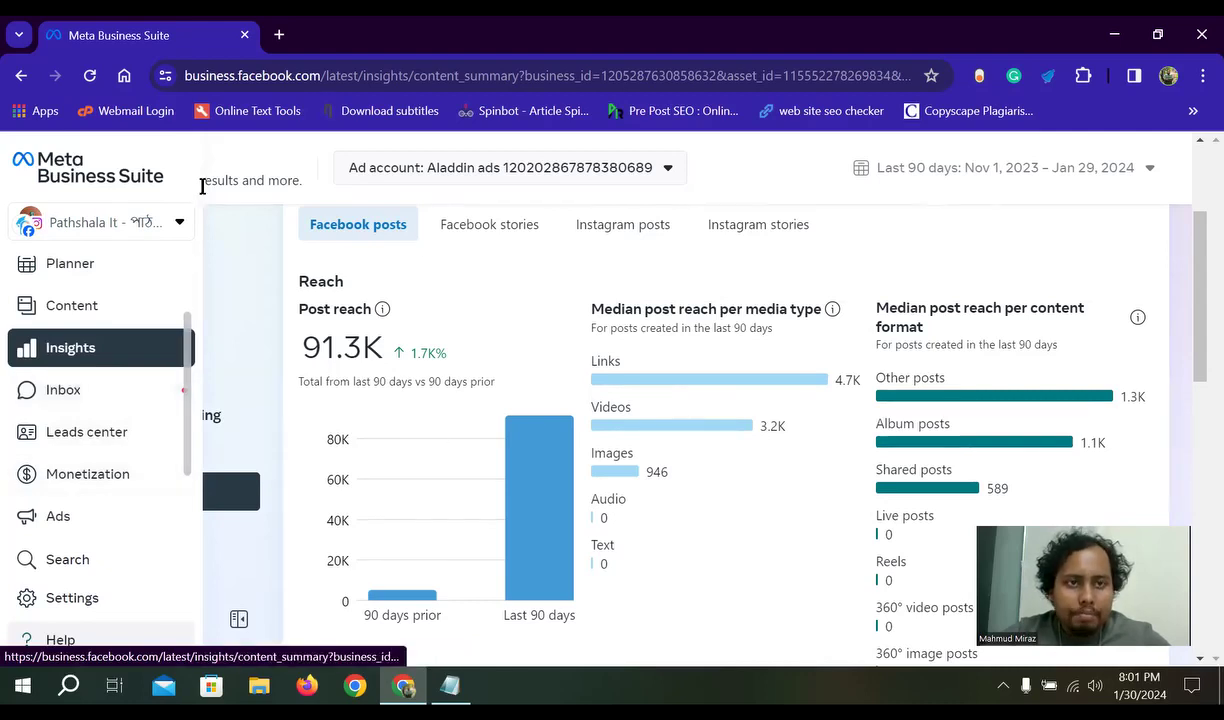
{"action": "mouse_move", "coordinate": [16, 404]}
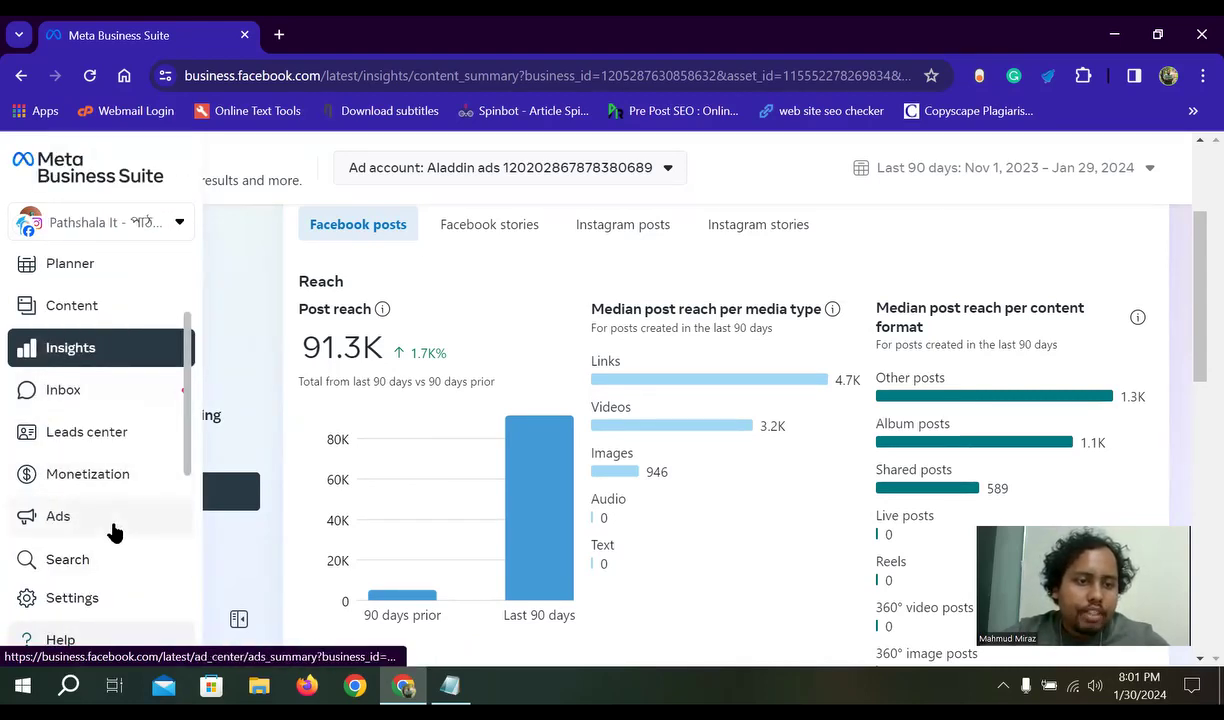
{"action": "left_click", "coordinate": [86, 433]}
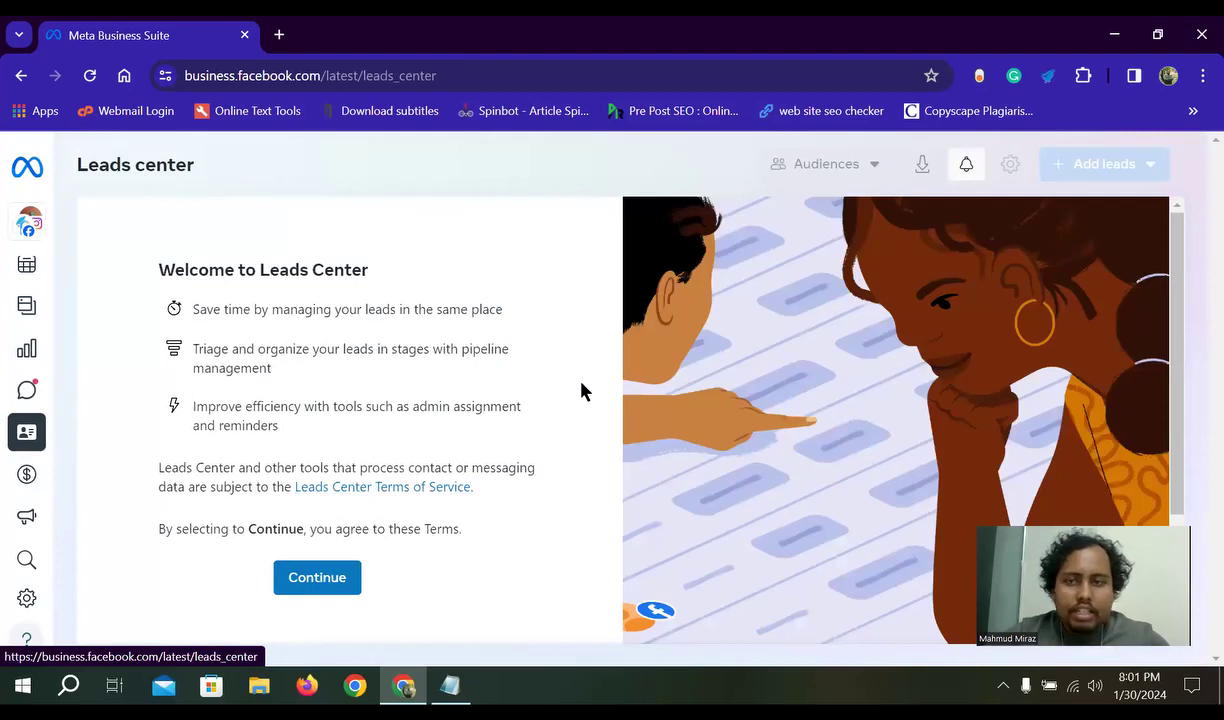
{"action": "scroll", "coordinate": [561, 420], "scroll_direction": "down", "scroll_amount": 2}
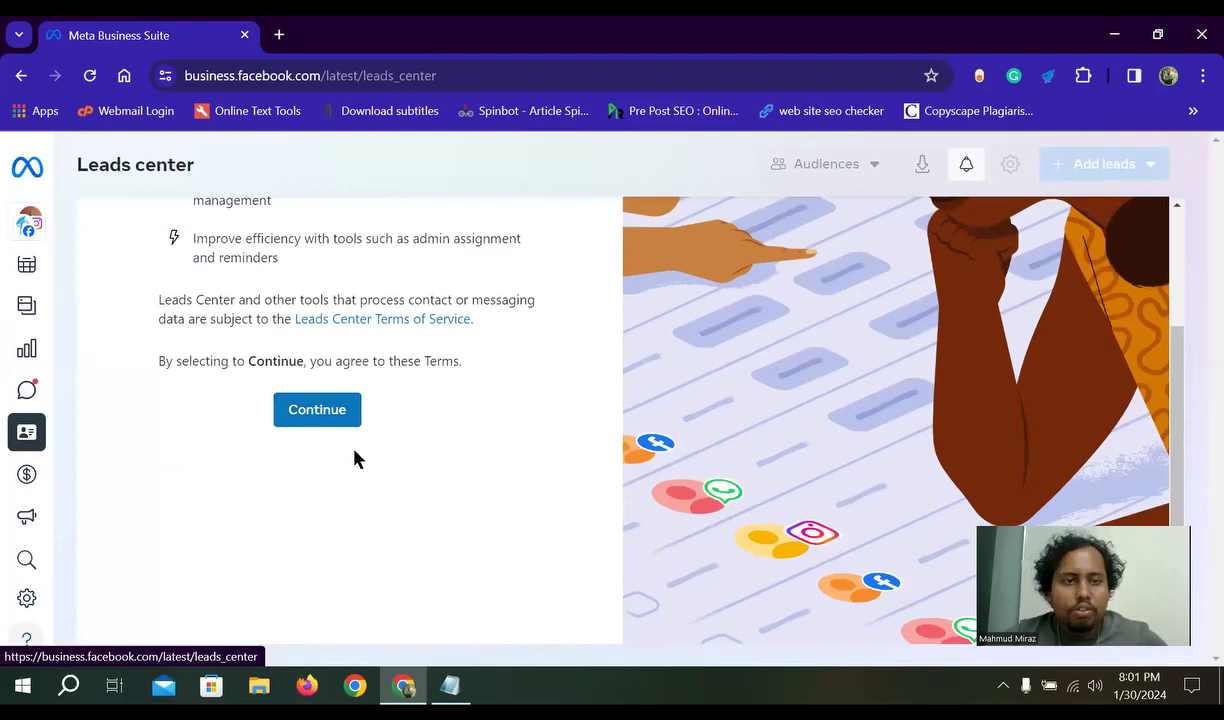
{"action": "scroll", "coordinate": [400, 470], "scroll_direction": "up", "scroll_amount": 2}
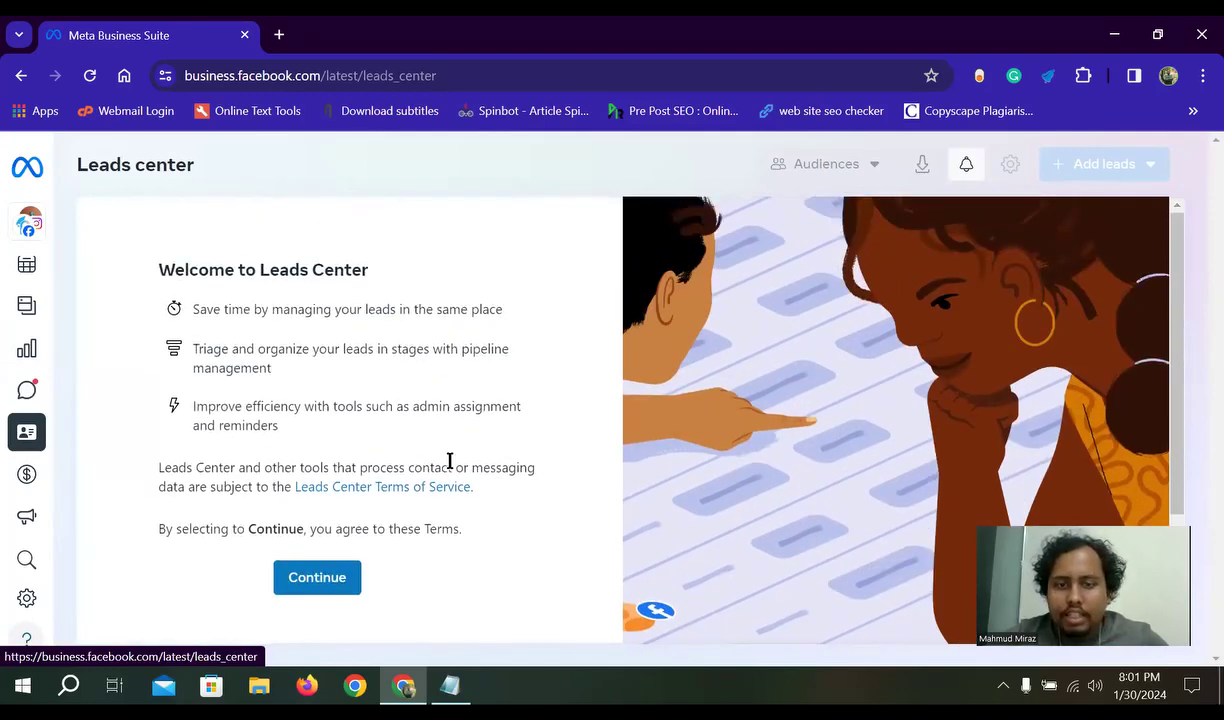
{"action": "scroll", "coordinate": [448, 495], "scroll_direction": "down", "scroll_amount": 1}
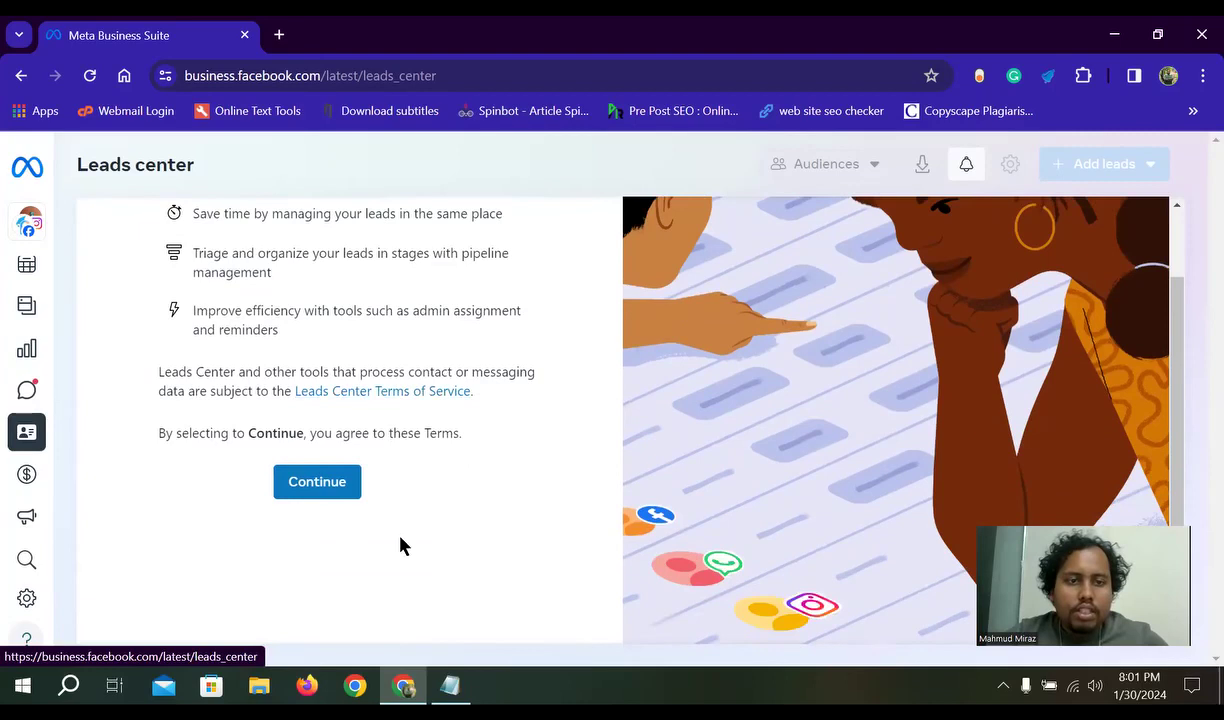
{"action": "scroll", "coordinate": [390, 500], "scroll_direction": "up", "scroll_amount": 1}
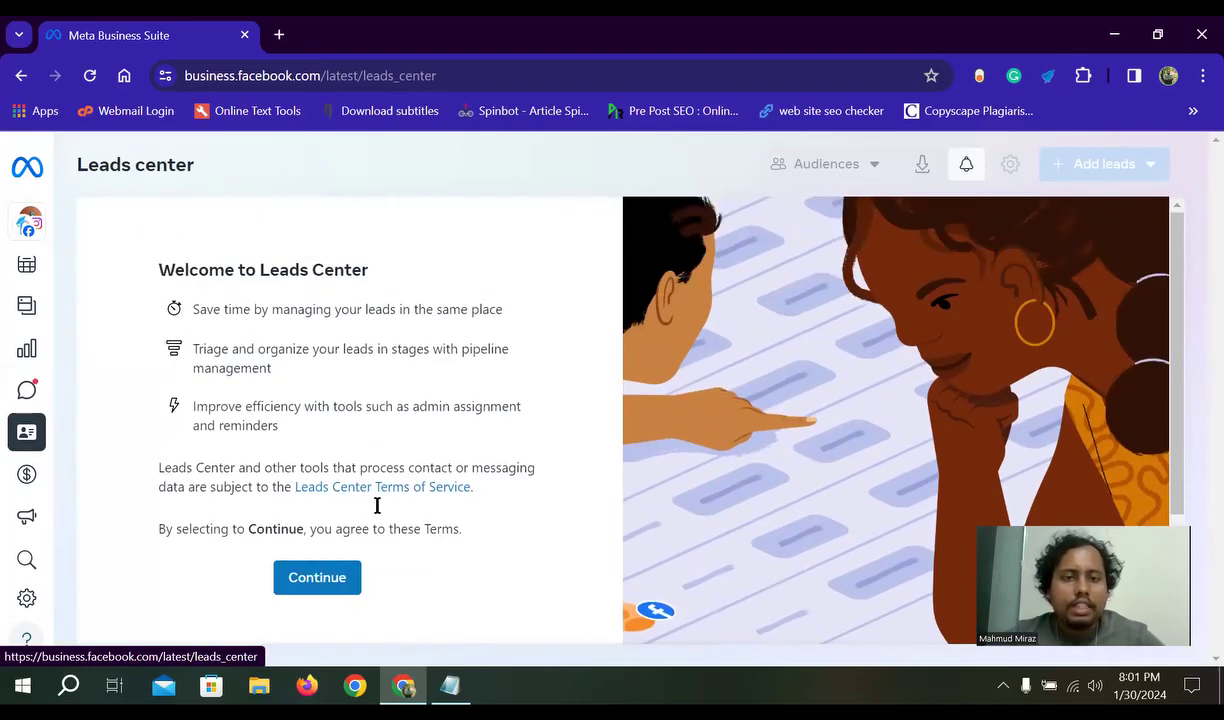
{"action": "scroll", "coordinate": [382, 510], "scroll_direction": "down", "scroll_amount": 2}
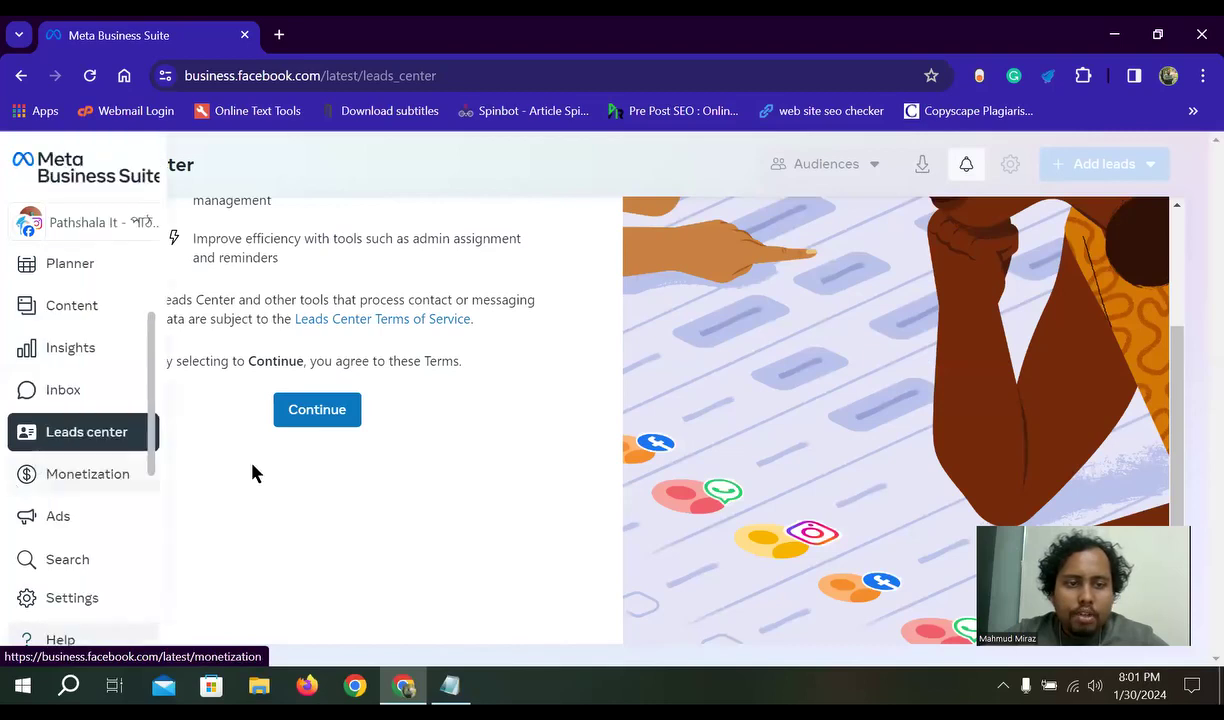
- Open the Monetization overview and scroll through its page status and Tools to try cards
{"action": "left_click", "coordinate": [28, 475]}
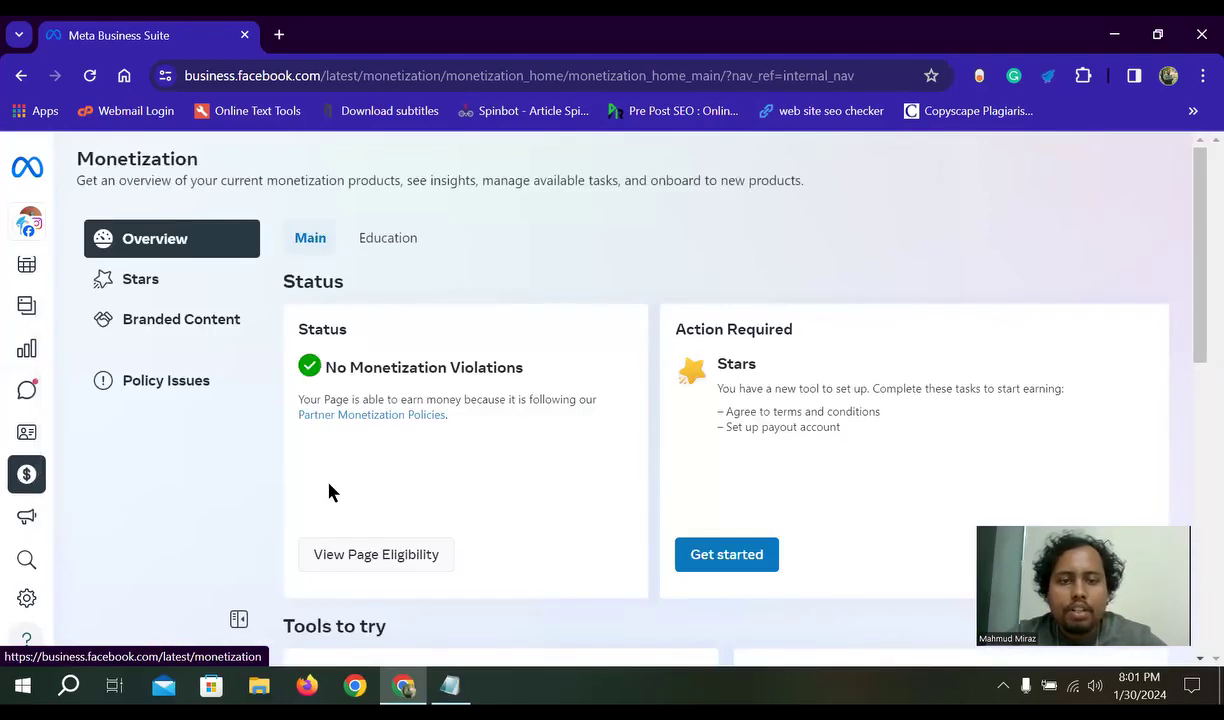
{"action": "scroll", "coordinate": [560, 460], "scroll_direction": "down", "scroll_amount": 1}
{"action": "scroll", "coordinate": [484, 471], "scroll_direction": "up", "scroll_amount": 1}
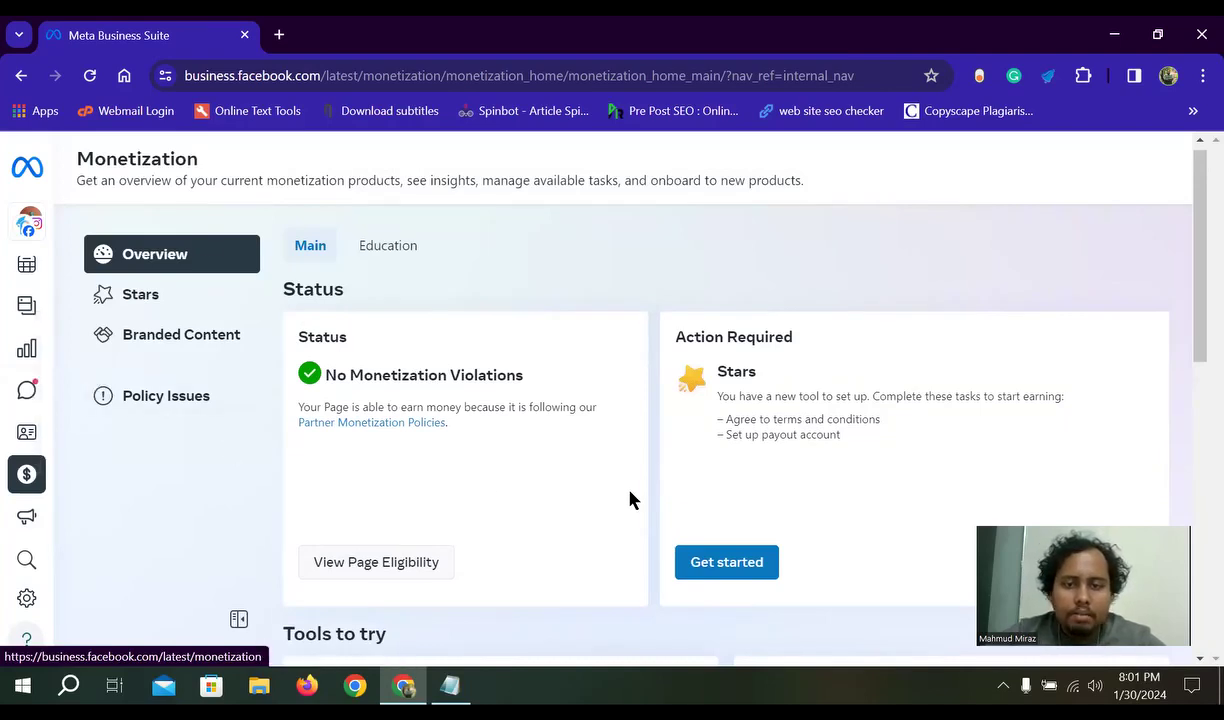
{"action": "scroll", "coordinate": [645, 510], "scroll_direction": "down", "scroll_amount": 2}
{"action": "scroll", "coordinate": [683, 322], "scroll_direction": "up", "scroll_amount": 1}
{"action": "scroll", "coordinate": [533, 420], "scroll_direction": "down", "scroll_amount": 2}
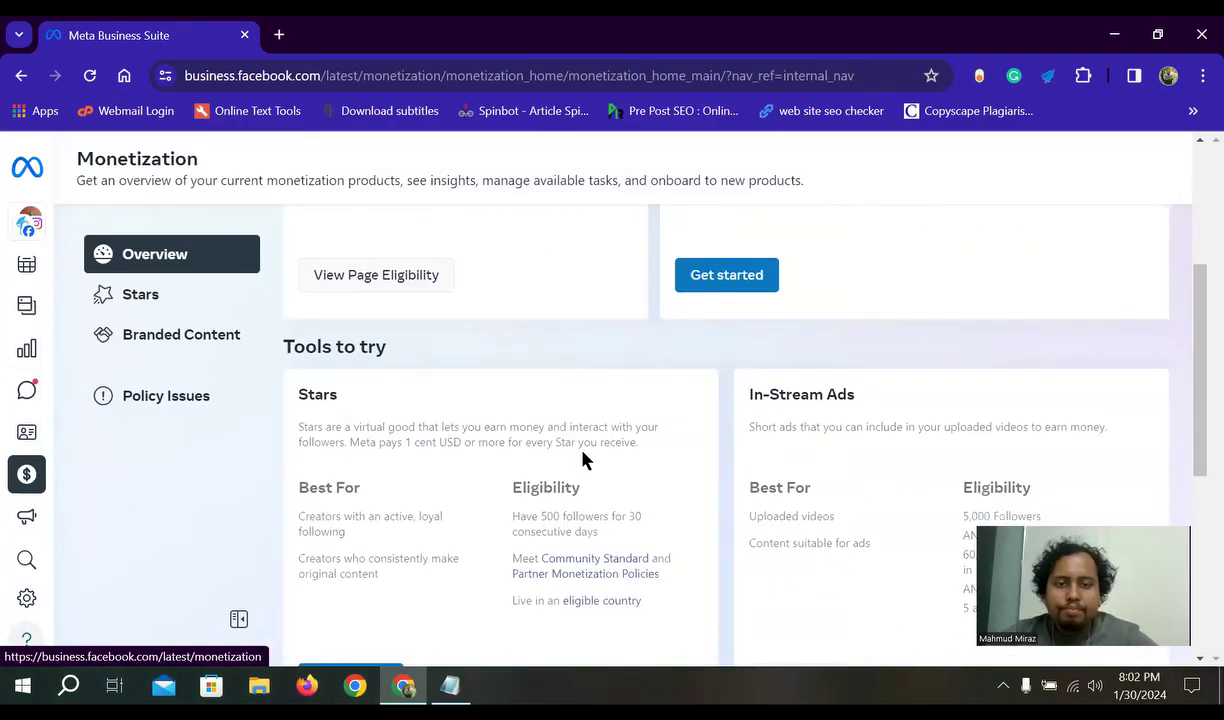
{"action": "scroll", "coordinate": [820, 390], "scroll_direction": "down", "scroll_amount": 2}
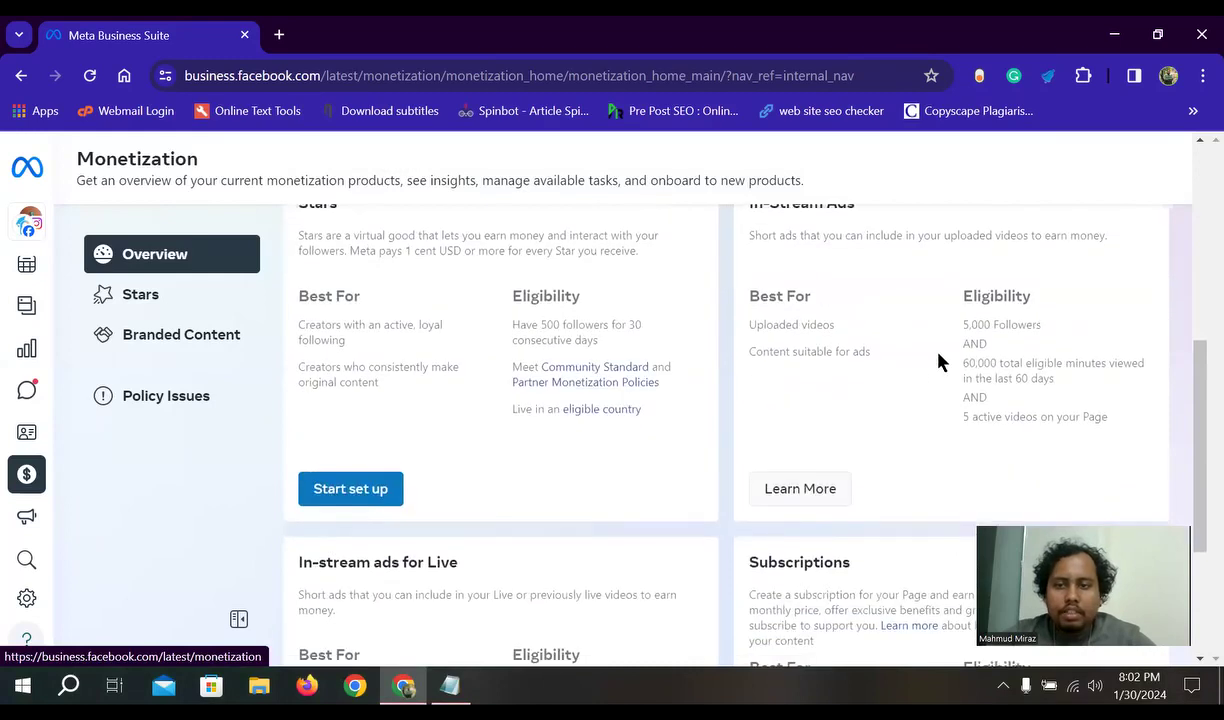
{"action": "scroll", "coordinate": [940, 360], "scroll_direction": "up", "scroll_amount": 1}
- Highlight the Stars card title and its 500-follower eligibility requirement
{"action": "left_click_drag", "start_coordinate": [869, 305], "coordinate": [735, 296]}
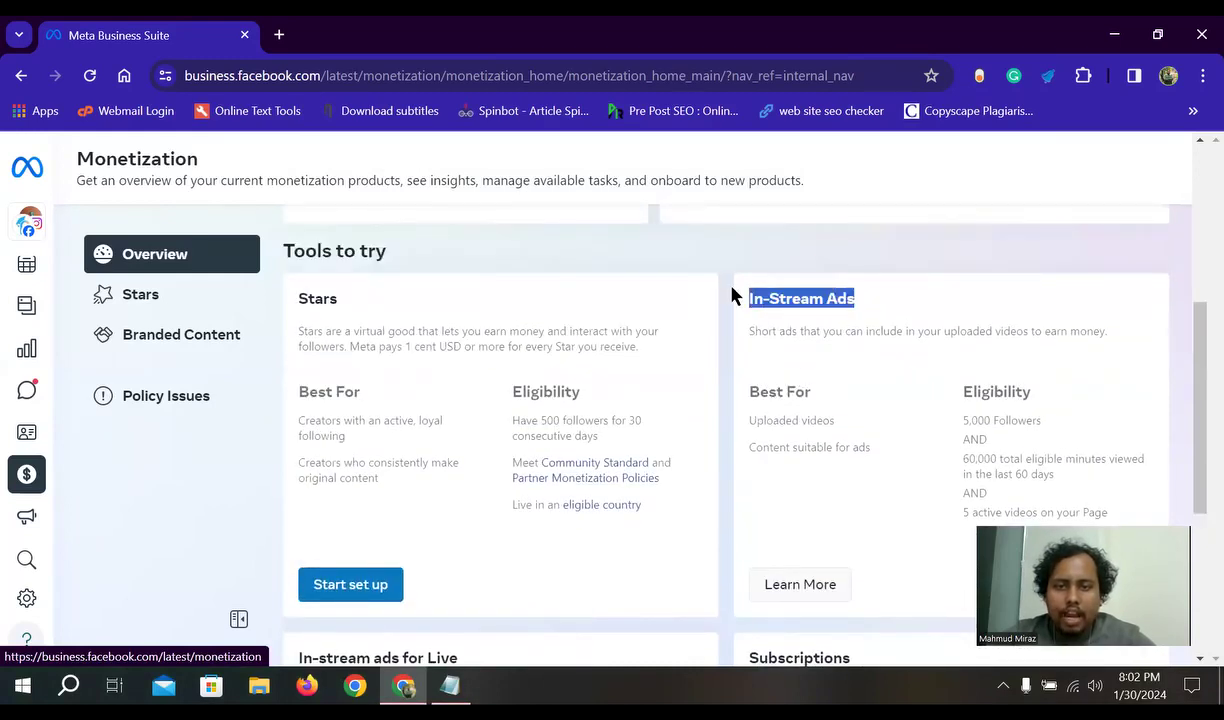
{"action": "left_click_drag", "start_coordinate": [350, 298], "coordinate": [297, 298]}
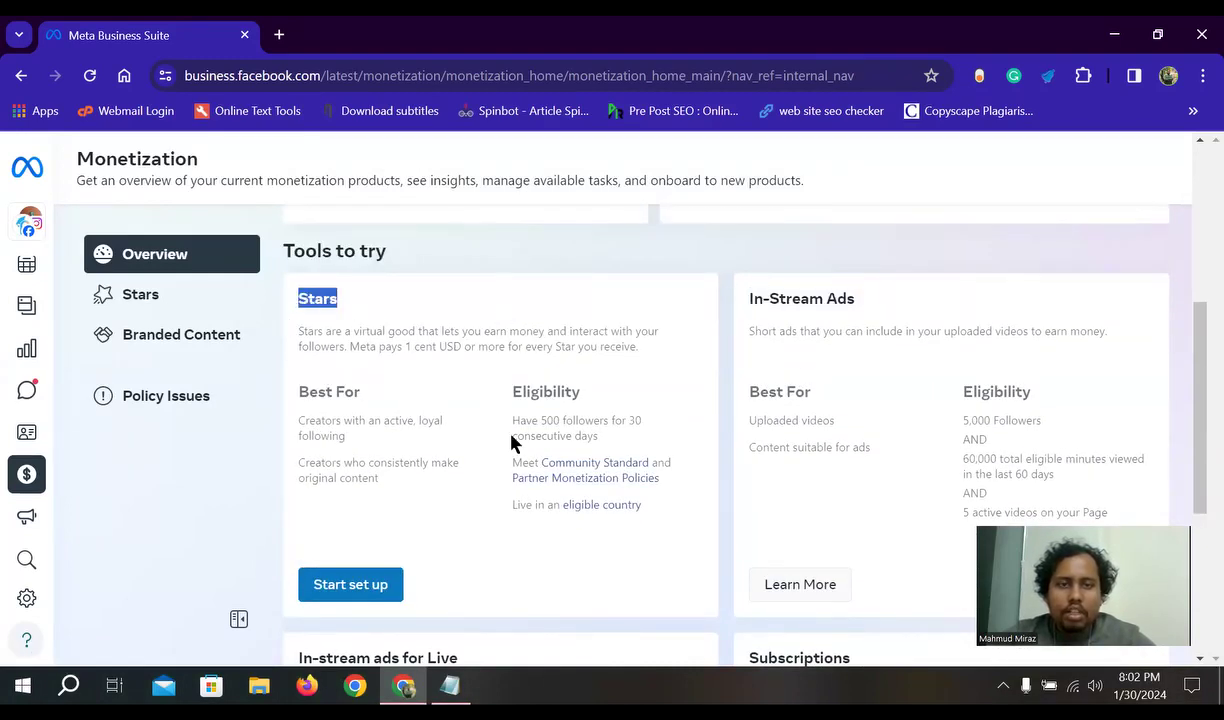
{"action": "scroll", "coordinate": [511, 441], "scroll_direction": "up", "scroll_amount": 4}
{"action": "scroll", "coordinate": [711, 400], "scroll_direction": "down", "scroll_amount": 2}
{"action": "scroll", "coordinate": [579, 439], "scroll_direction": "down", "scroll_amount": 2}
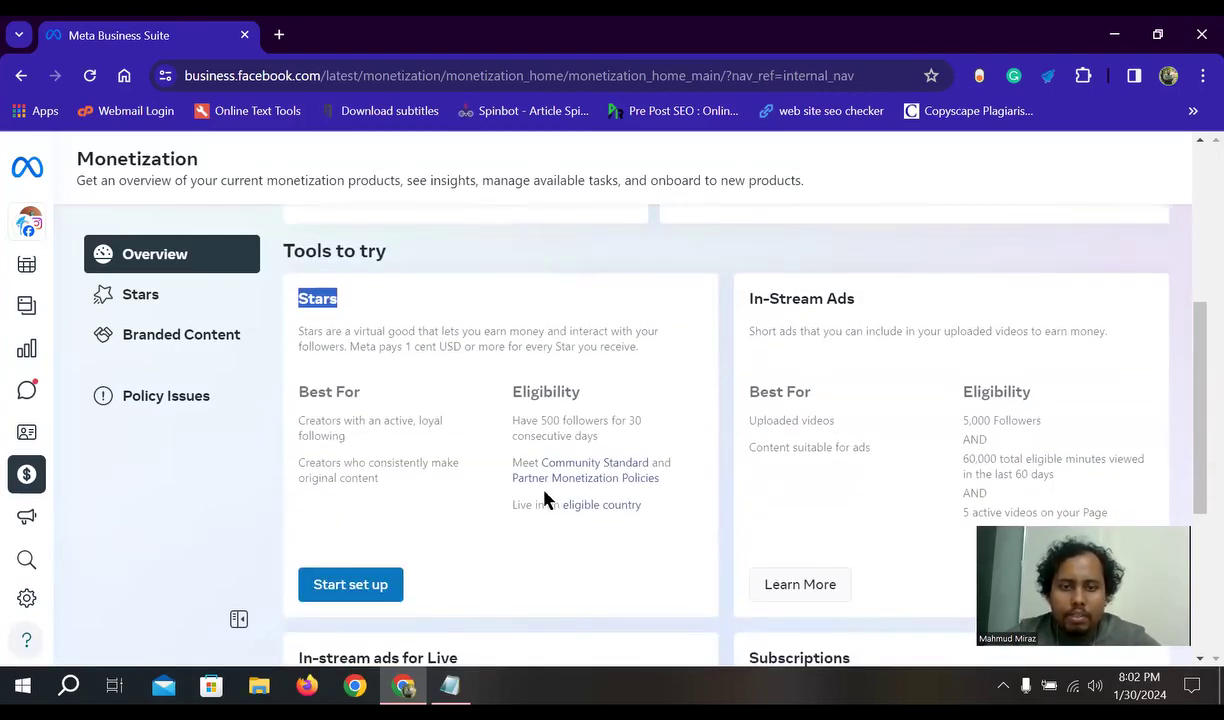
{"action": "left_click", "coordinate": [645, 390]}
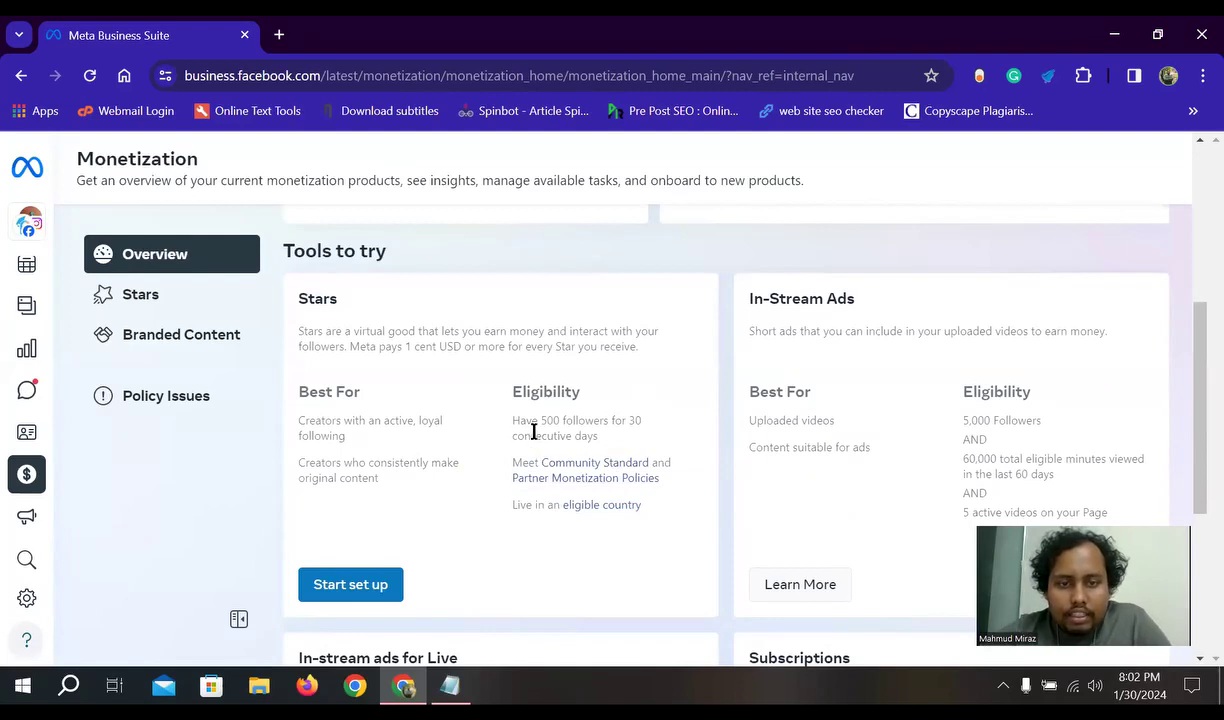
{"action": "left_click_drag", "start_coordinate": [640, 418], "coordinate": [510, 420]}
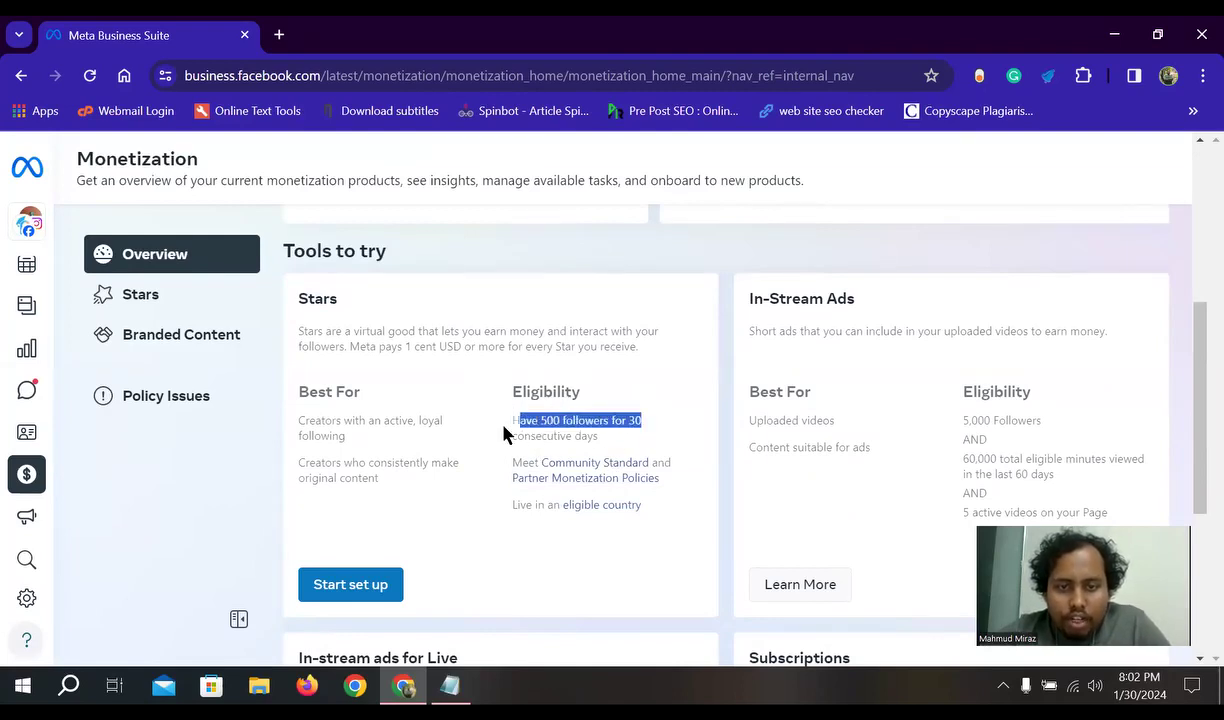
{"action": "left_click", "coordinate": [610, 445]}
{"action": "left_click_drag", "start_coordinate": [600, 437], "coordinate": [490, 424]}
{"action": "left_click", "coordinate": [915, 400]}
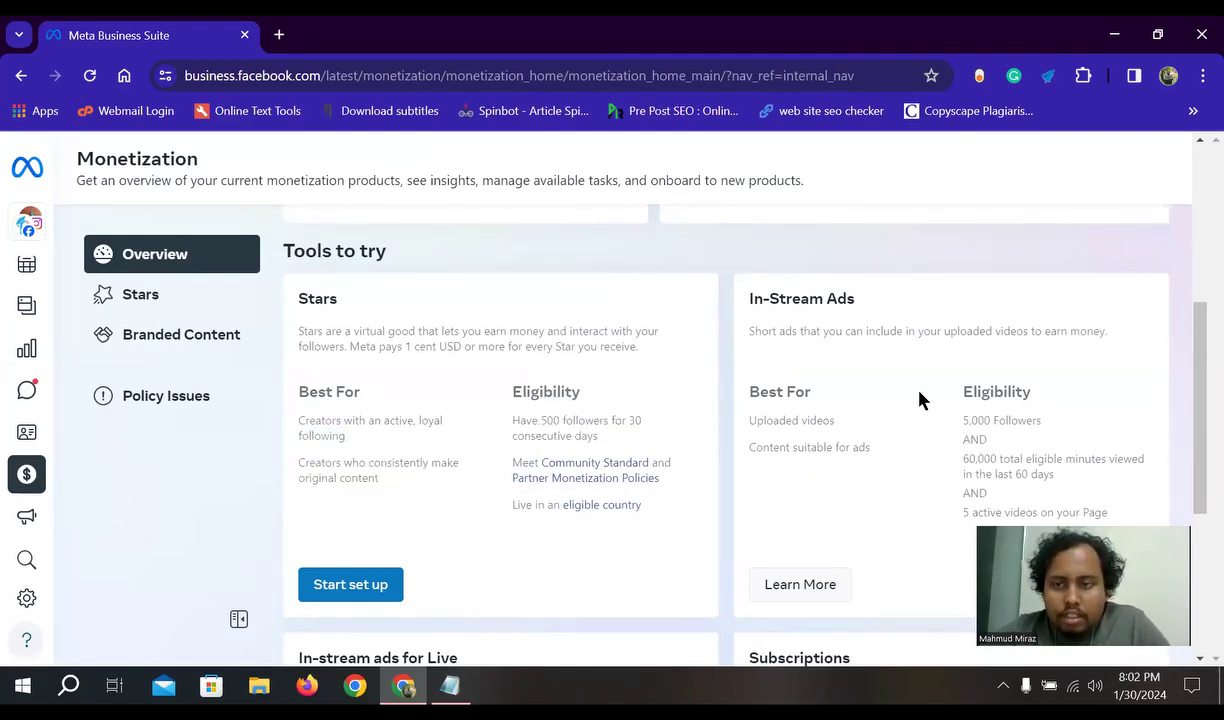
- Highlight the In-Stream Ads card's eligibility requirements
{"action": "scroll", "coordinate": [928, 448], "scroll_direction": "down", "scroll_amount": 2}
{"action": "scroll", "coordinate": [990, 368], "scroll_direction": "up", "scroll_amount": 2}
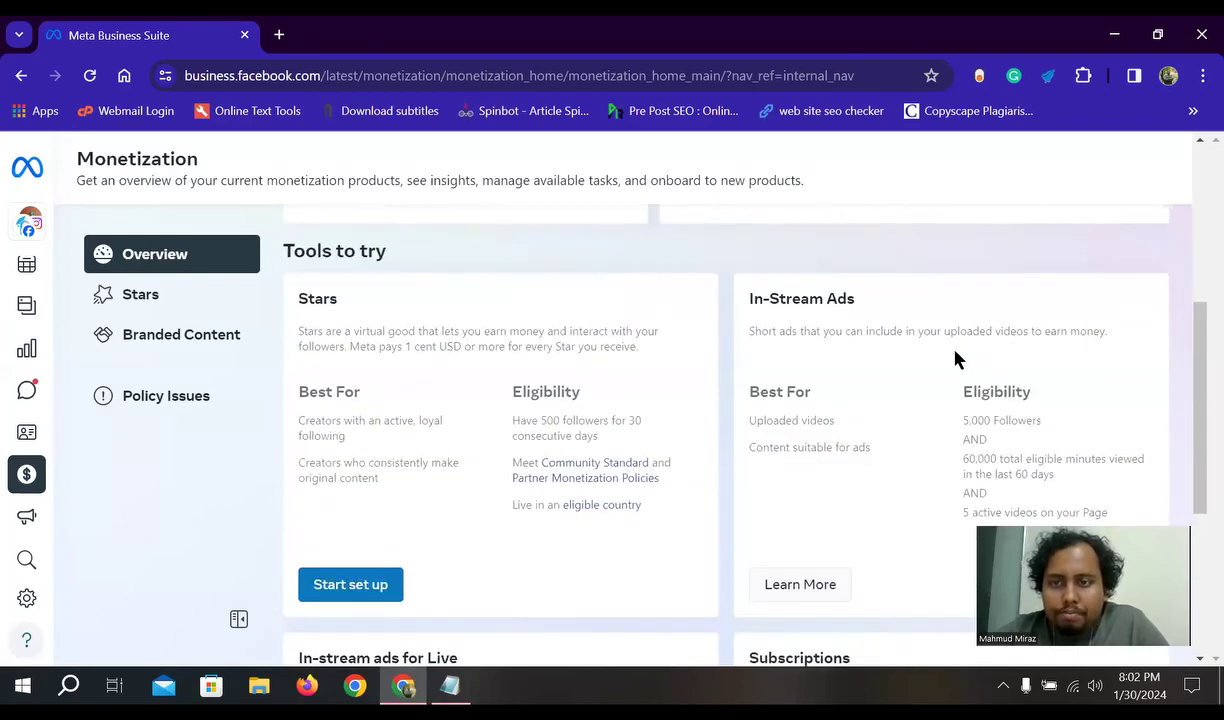
{"action": "scroll", "coordinate": [955, 362], "scroll_direction": "down", "scroll_amount": 1}
{"action": "scroll", "coordinate": [1040, 328], "scroll_direction": "up", "scroll_amount": 1}
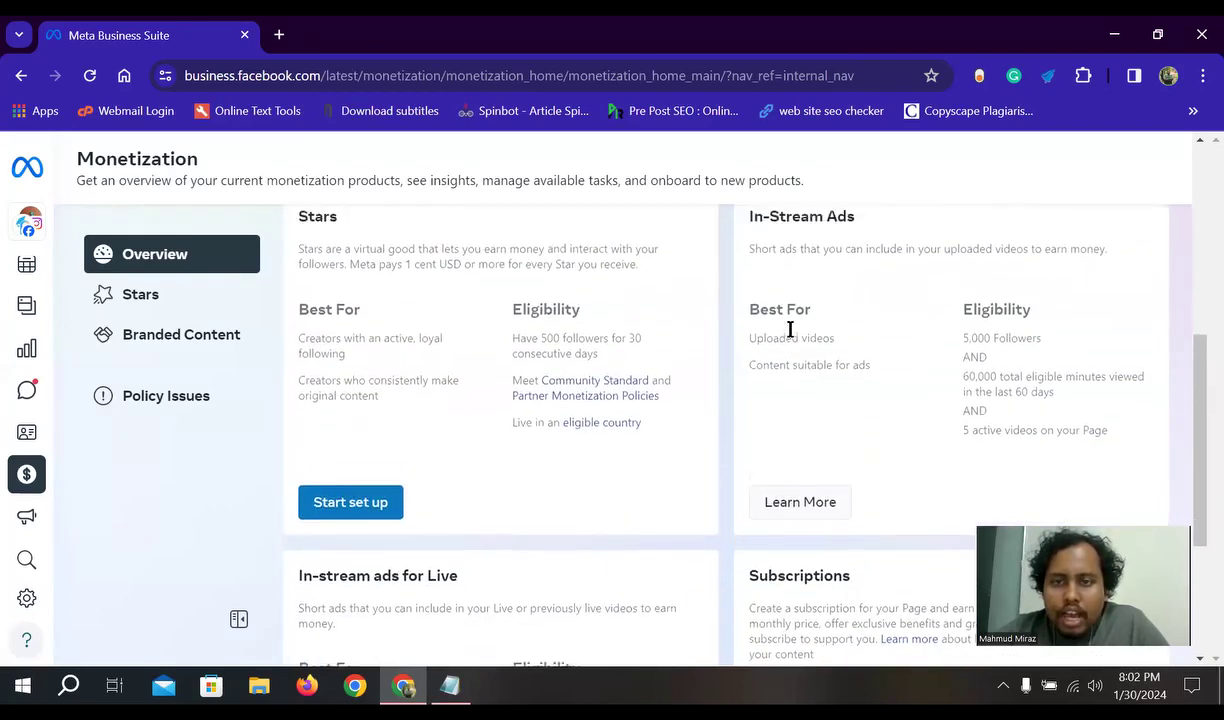
{"action": "left_click_drag", "start_coordinate": [1033, 436], "coordinate": [948, 431]}
{"action": "scroll", "coordinate": [985, 440], "scroll_direction": "down", "scroll_amount": 1}
{"action": "left_click", "coordinate": [1067, 388]}
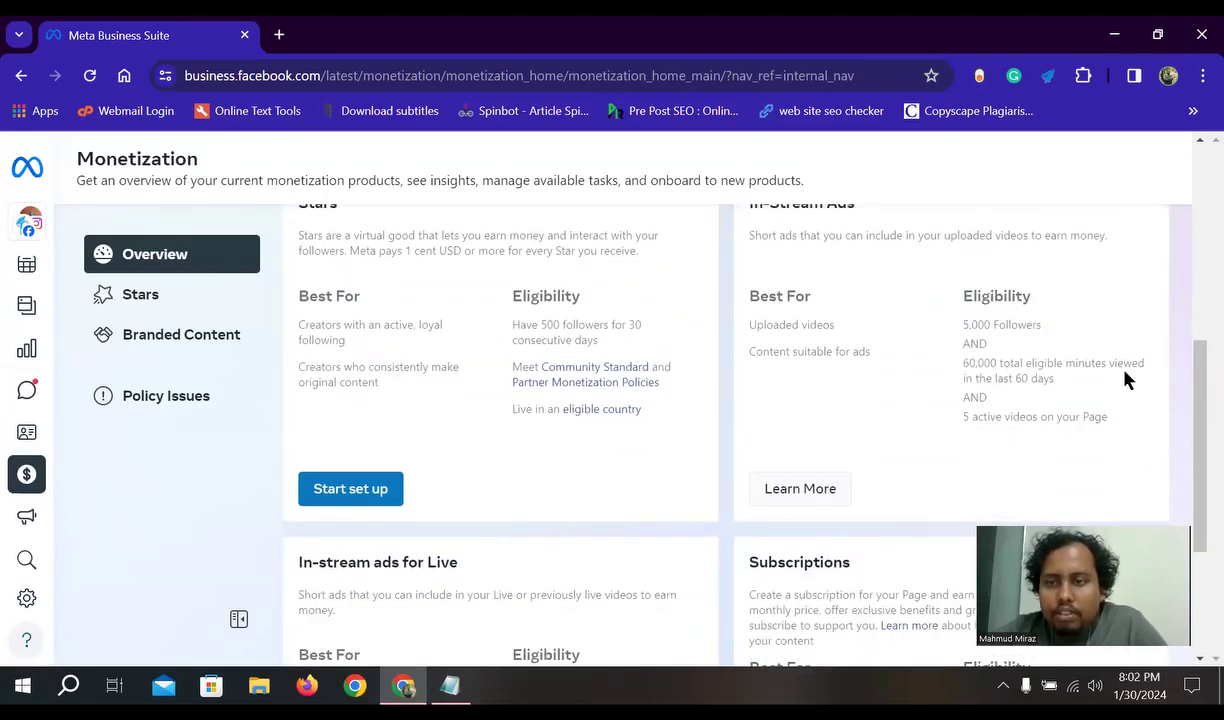
{"action": "left_click_drag", "start_coordinate": [1087, 390], "coordinate": [962, 294]}
{"action": "left_click", "coordinate": [1014, 366]}
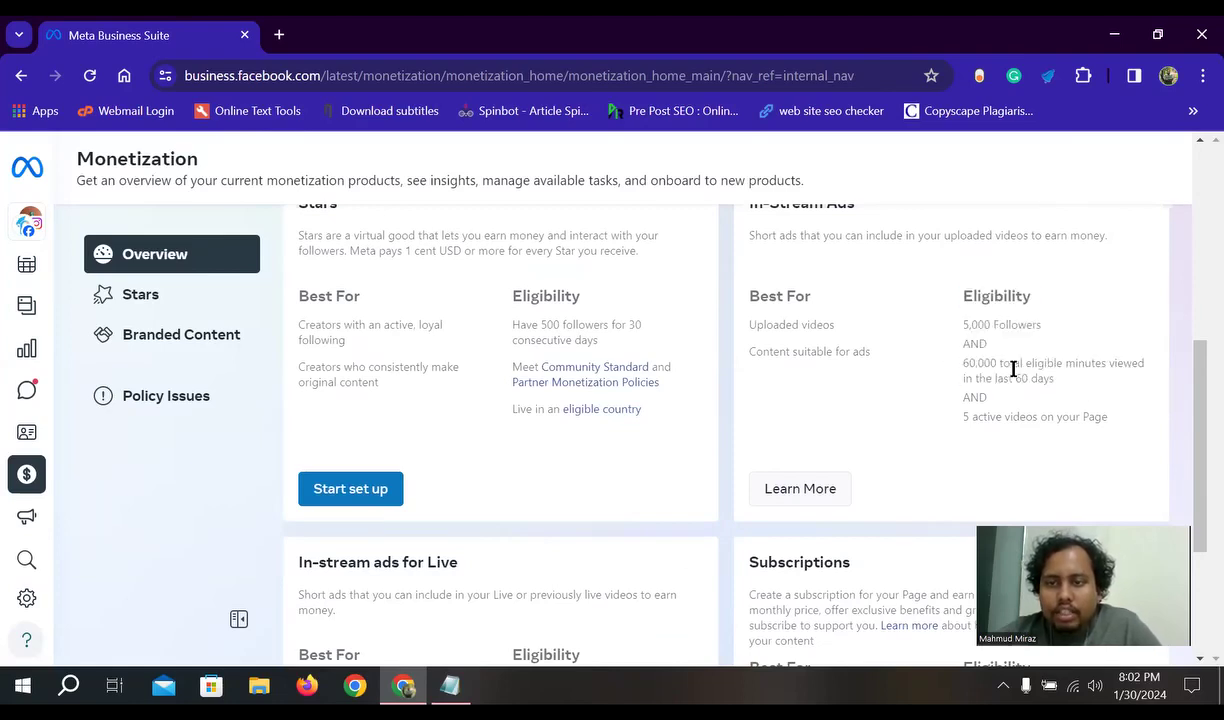
{"action": "scroll", "coordinate": [874, 369], "scroll_direction": "up", "scroll_amount": 2}
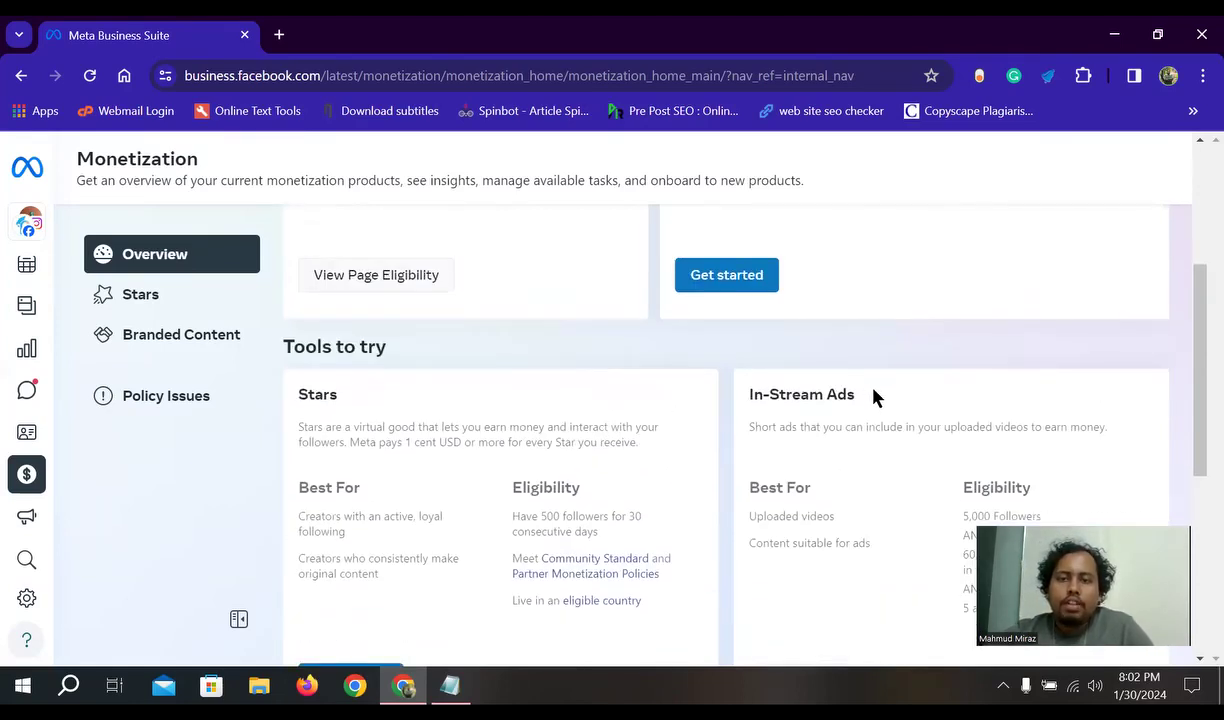
{"action": "left_click_drag", "start_coordinate": [874, 396], "coordinate": [714, 404]}
{"action": "left_click", "coordinate": [772, 481]}
{"action": "scroll", "coordinate": [778, 490], "scroll_direction": "down", "scroll_amount": 1}
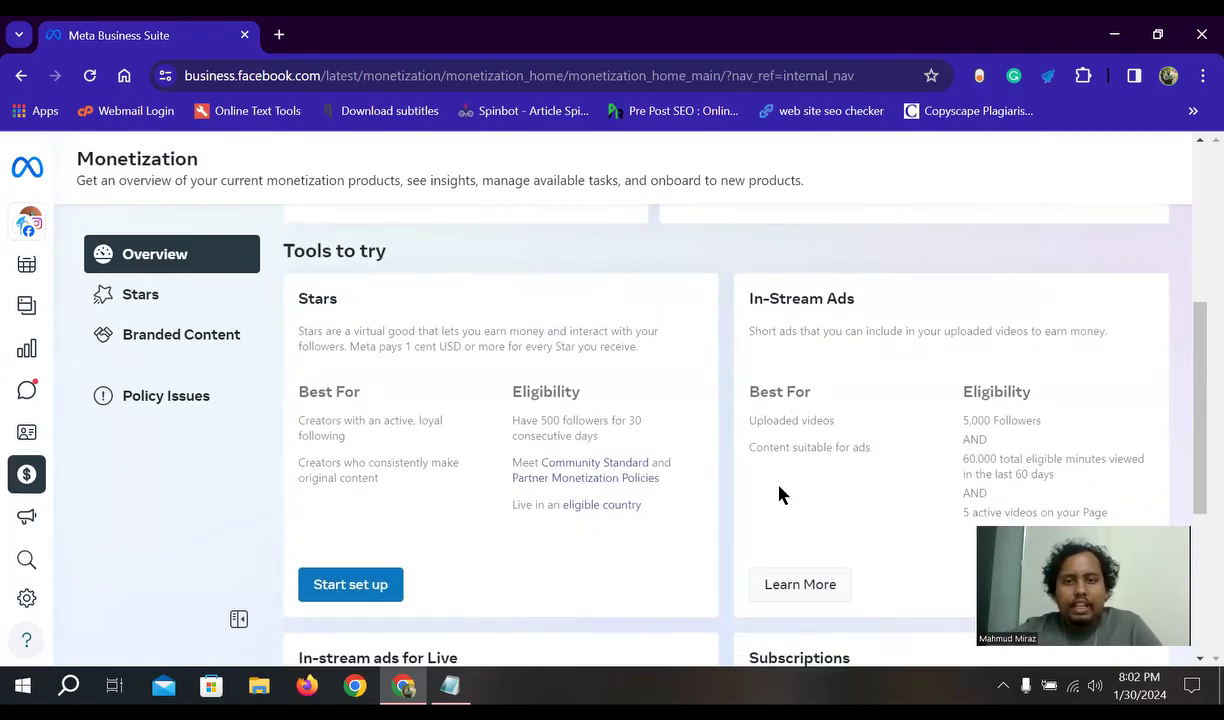
{"action": "scroll", "coordinate": [790, 430], "scroll_direction": "down", "scroll_amount": 1}
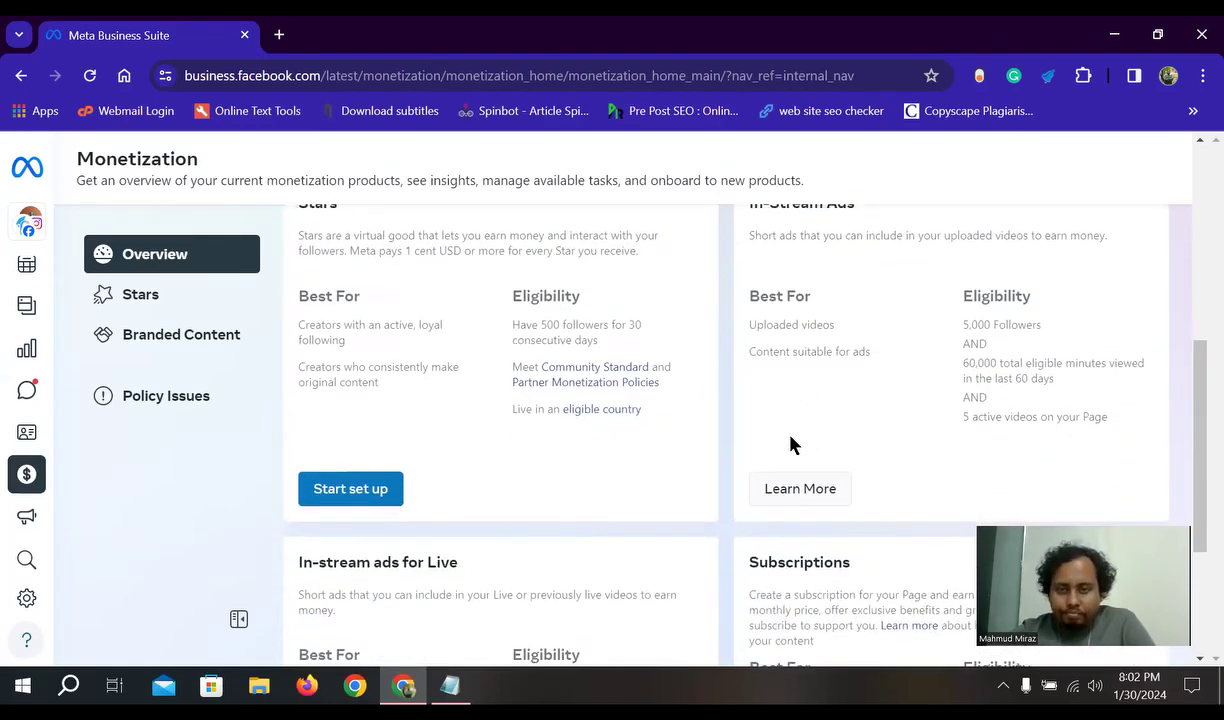
{"action": "scroll", "coordinate": [797, 441], "scroll_direction": "up", "scroll_amount": 1}
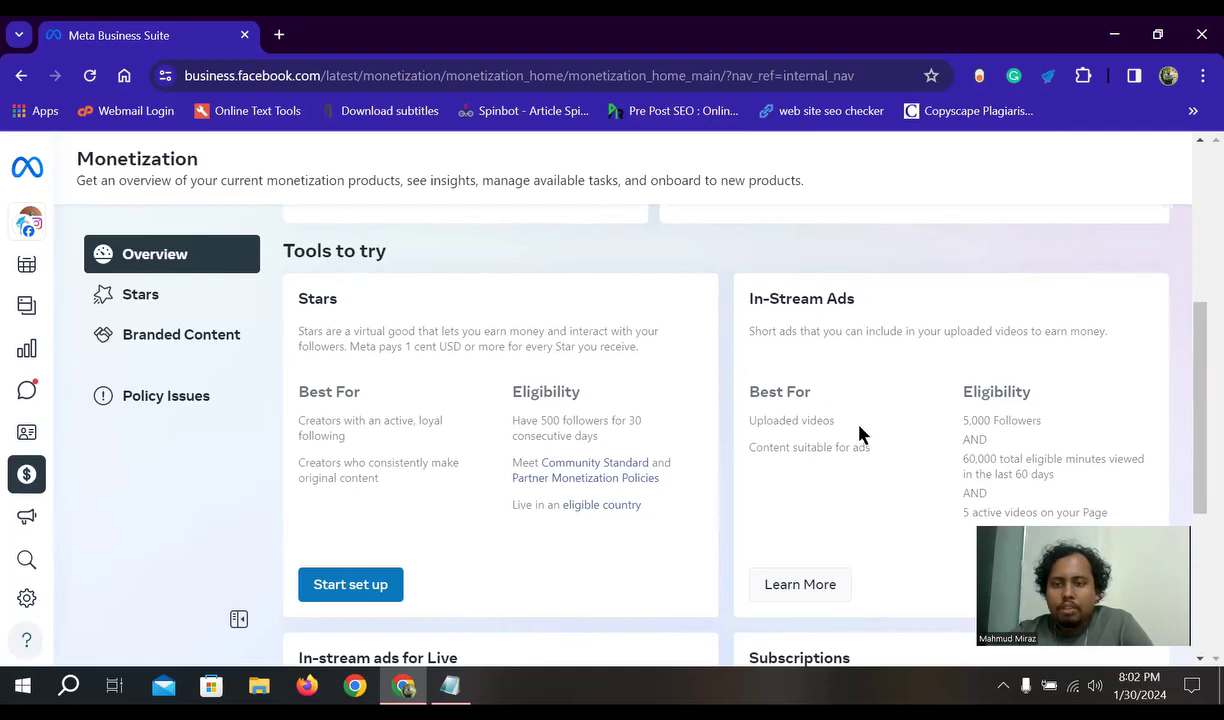
{"action": "scroll", "coordinate": [858, 432], "scroll_direction": "down", "scroll_amount": 1}
{"action": "mouse_move", "coordinate": [52, 535]}
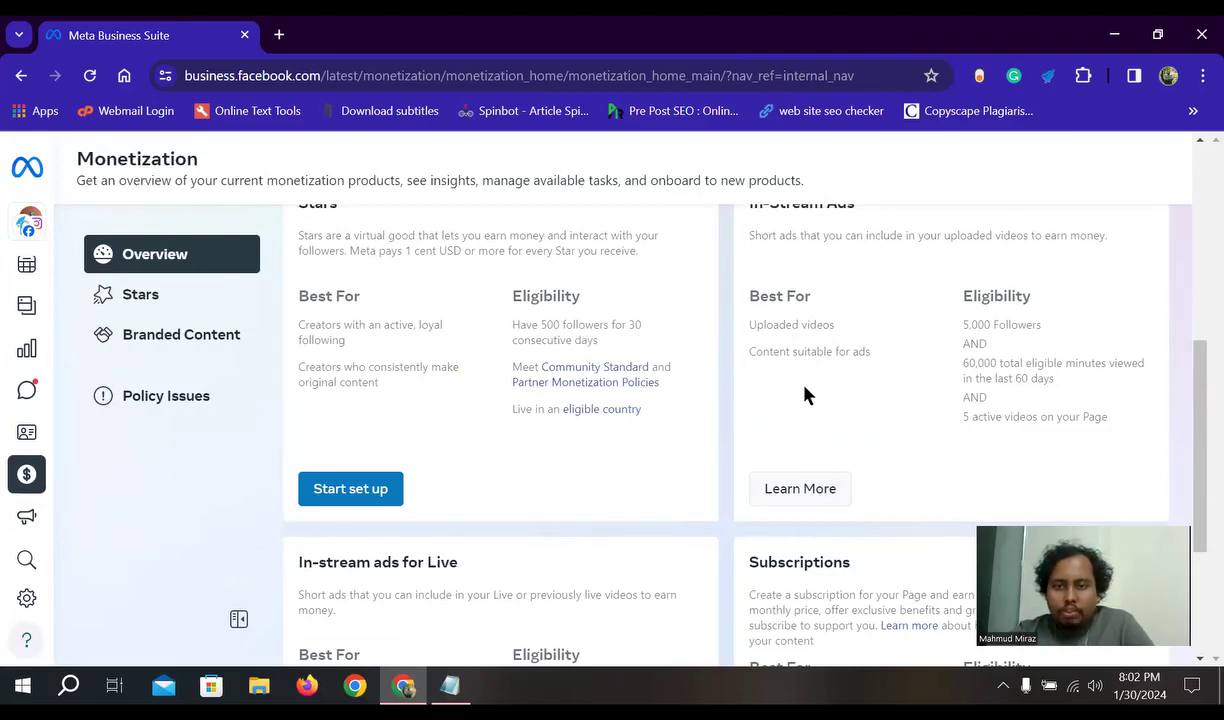
{"action": "scroll", "coordinate": [820, 477], "scroll_direction": "up", "scroll_amount": 1}
{"action": "mouse_move", "coordinate": [83, 427]}
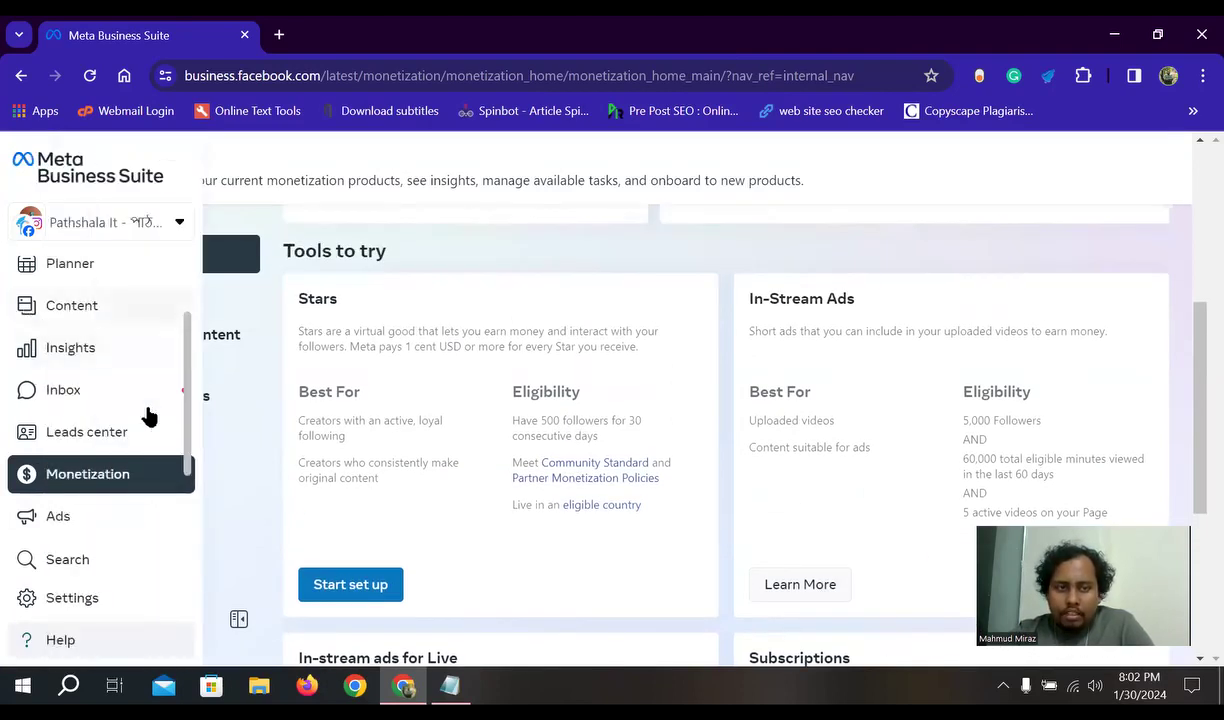
{"action": "scroll", "coordinate": [83, 427], "scroll_direction": "up", "scroll_amount": 1}
{"action": "scroll", "coordinate": [93, 478], "scroll_direction": "down", "scroll_amount": 2}
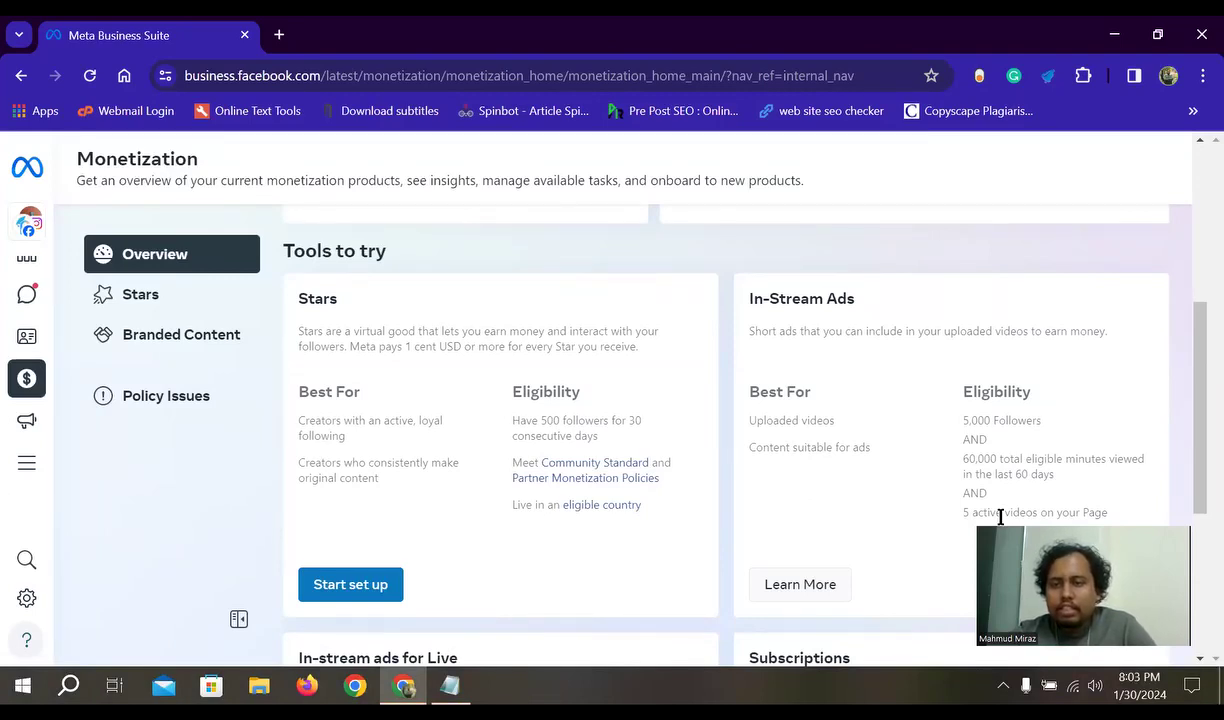
{"action": "scroll", "coordinate": [916, 412], "scroll_direction": "down", "scroll_amount": 1}
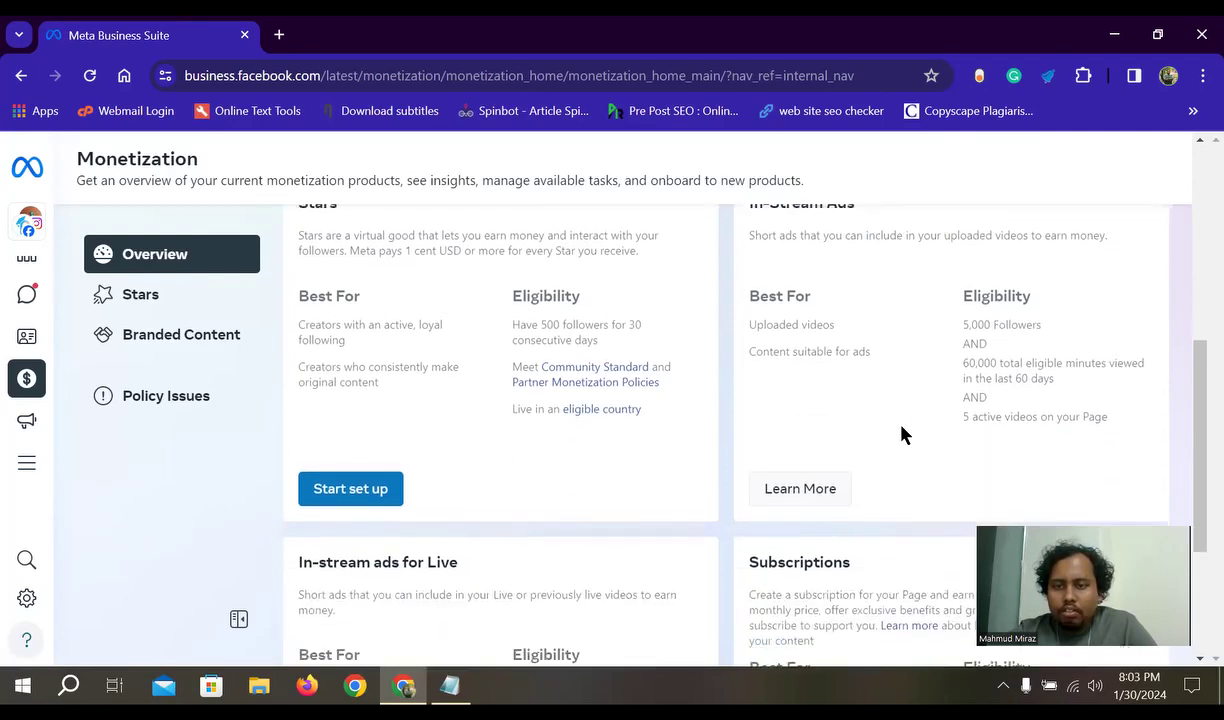
{"action": "left_click_drag", "start_coordinate": [1063, 383], "coordinate": [940, 333]}
{"action": "left_click", "coordinate": [928, 345]}
{"action": "scroll", "coordinate": [888, 370], "scroll_direction": "up", "scroll_amount": 1}
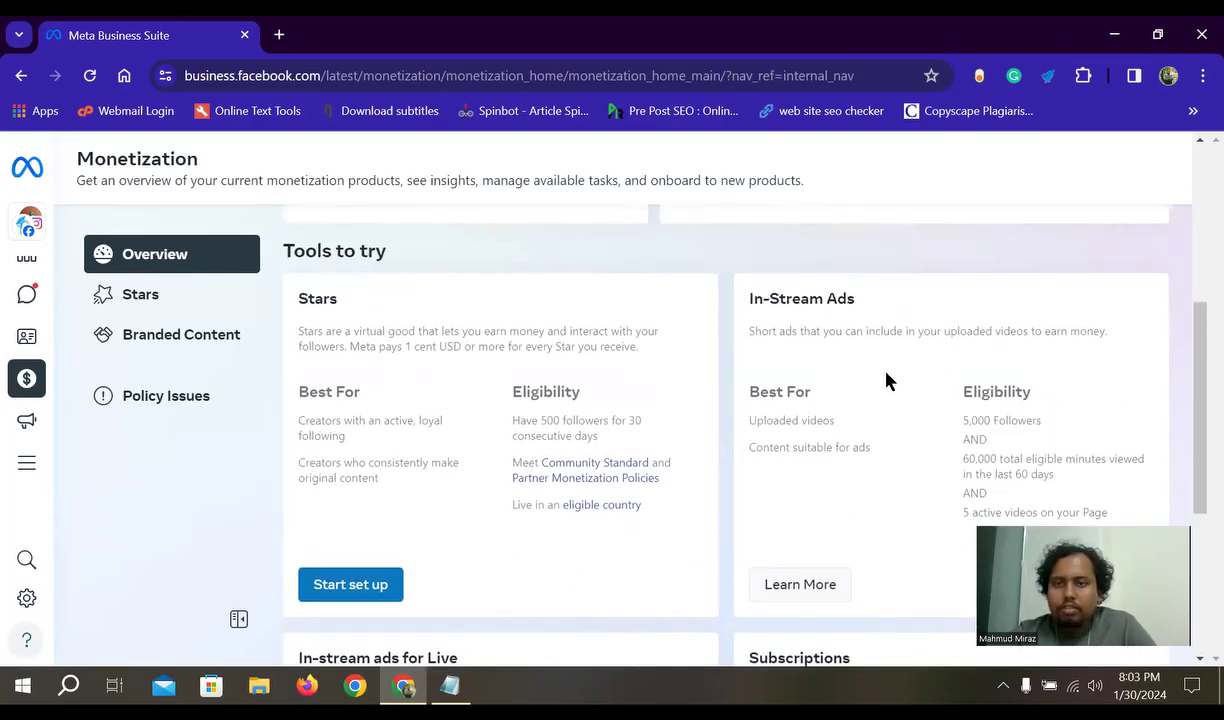
{"action": "scroll", "coordinate": [878, 385], "scroll_direction": "down", "scroll_amount": 1}
{"action": "scroll", "coordinate": [882, 407], "scroll_direction": "up", "scroll_amount": 1}
{"action": "left_click_drag", "start_coordinate": [858, 298], "coordinate": [746, 299]}
{"action": "left_click", "coordinate": [826, 364]}
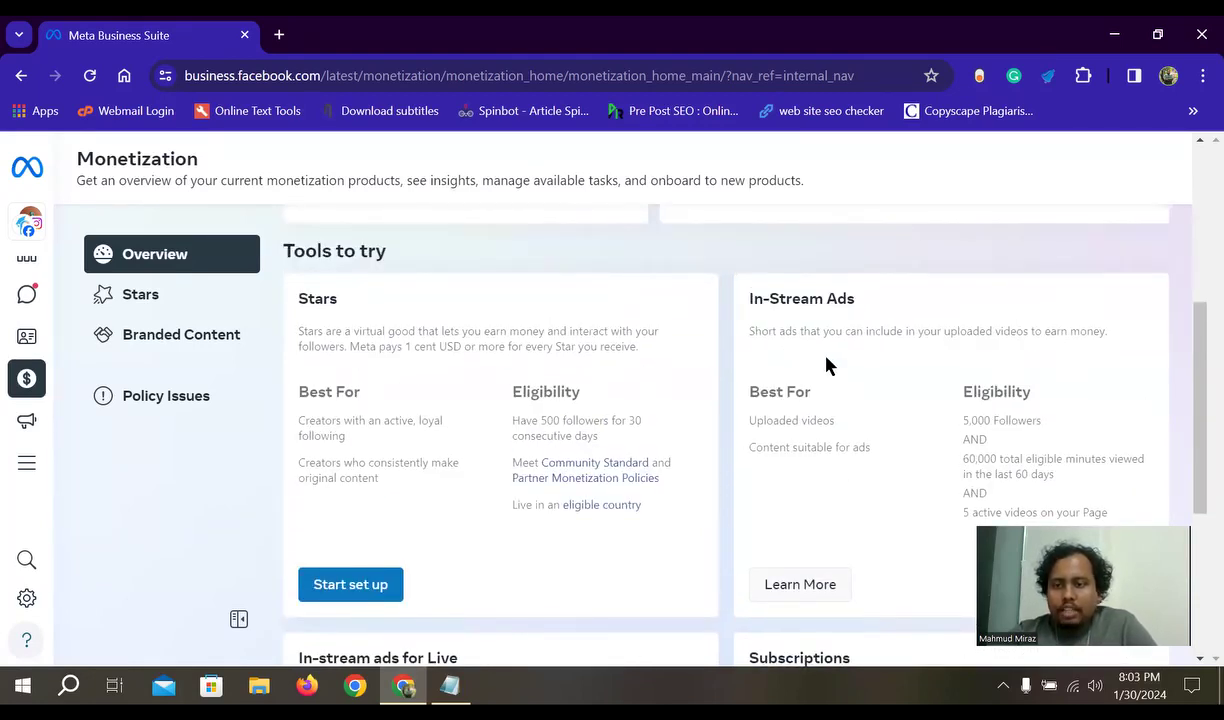
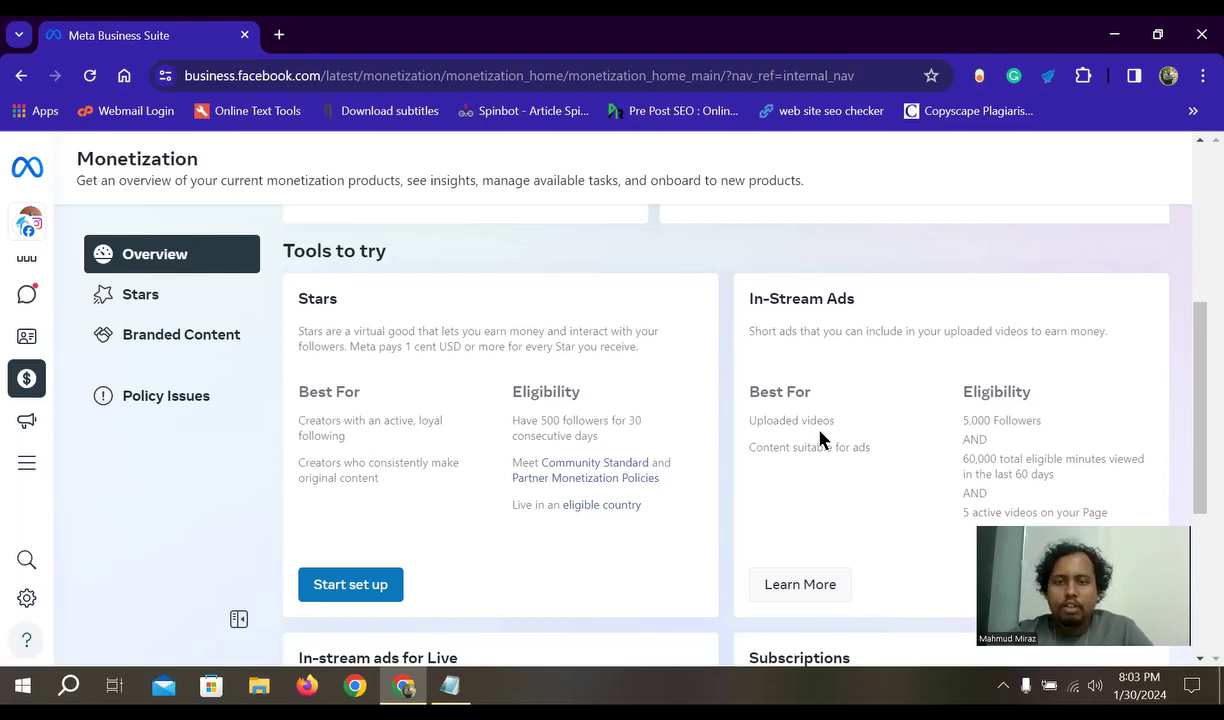
- Highlight the In-Stream Ads card heading and scroll slightly down the card
{"action": "left_click_drag", "start_coordinate": [858, 303], "coordinate": [744, 313]}
{"action": "left_click", "coordinate": [847, 370]}
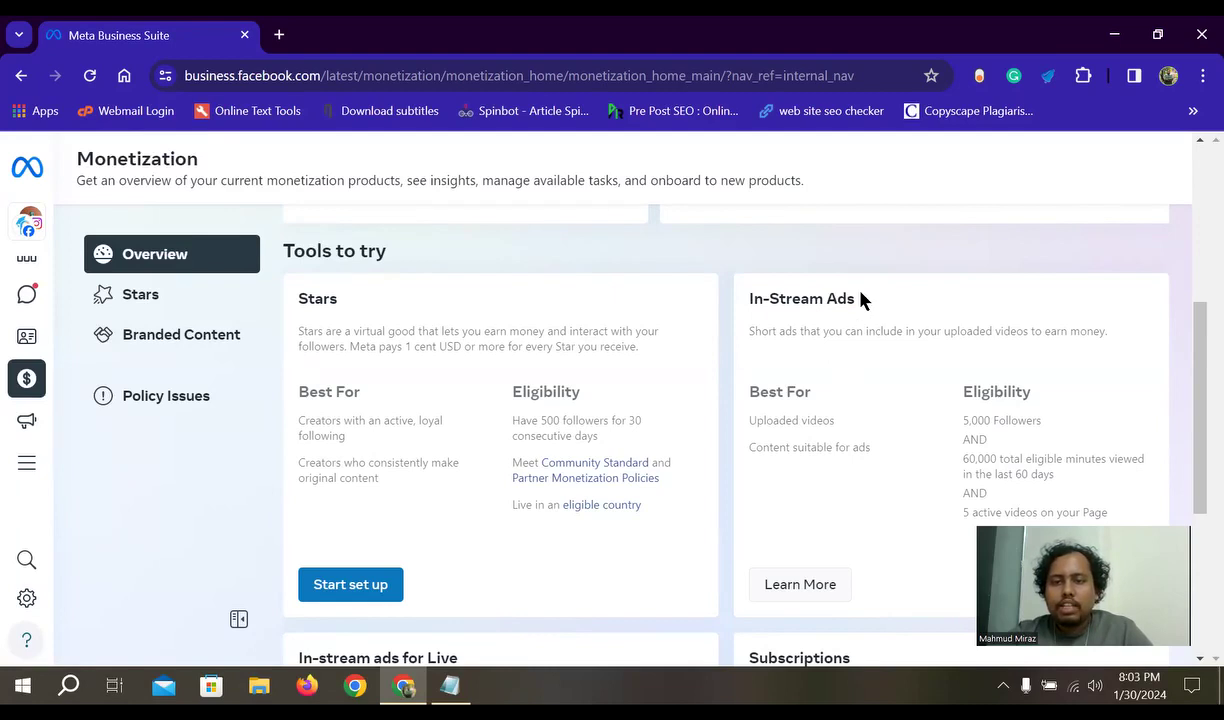
{"action": "left_click_drag", "start_coordinate": [859, 300], "coordinate": [729, 308]}
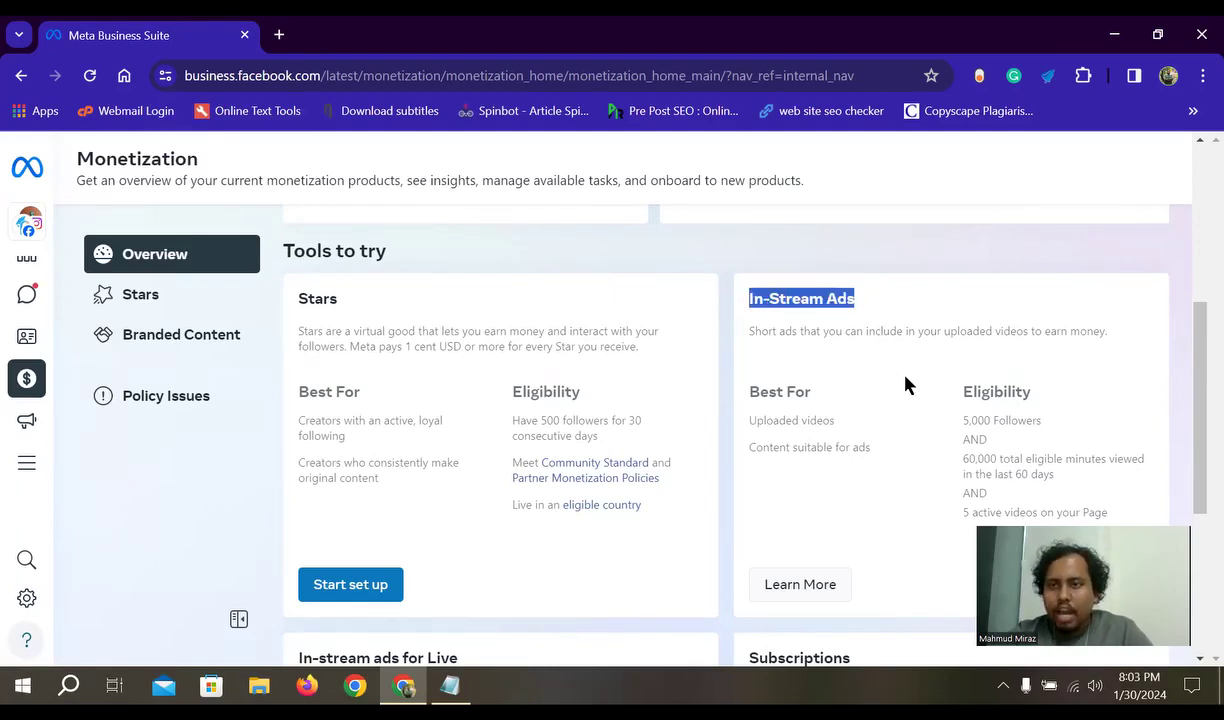
{"action": "scroll", "coordinate": [907, 385], "scroll_direction": "down", "scroll_amount": 1}
{"action": "left_click_drag", "start_coordinate": [1197, 393], "coordinate": [1194, 371]}
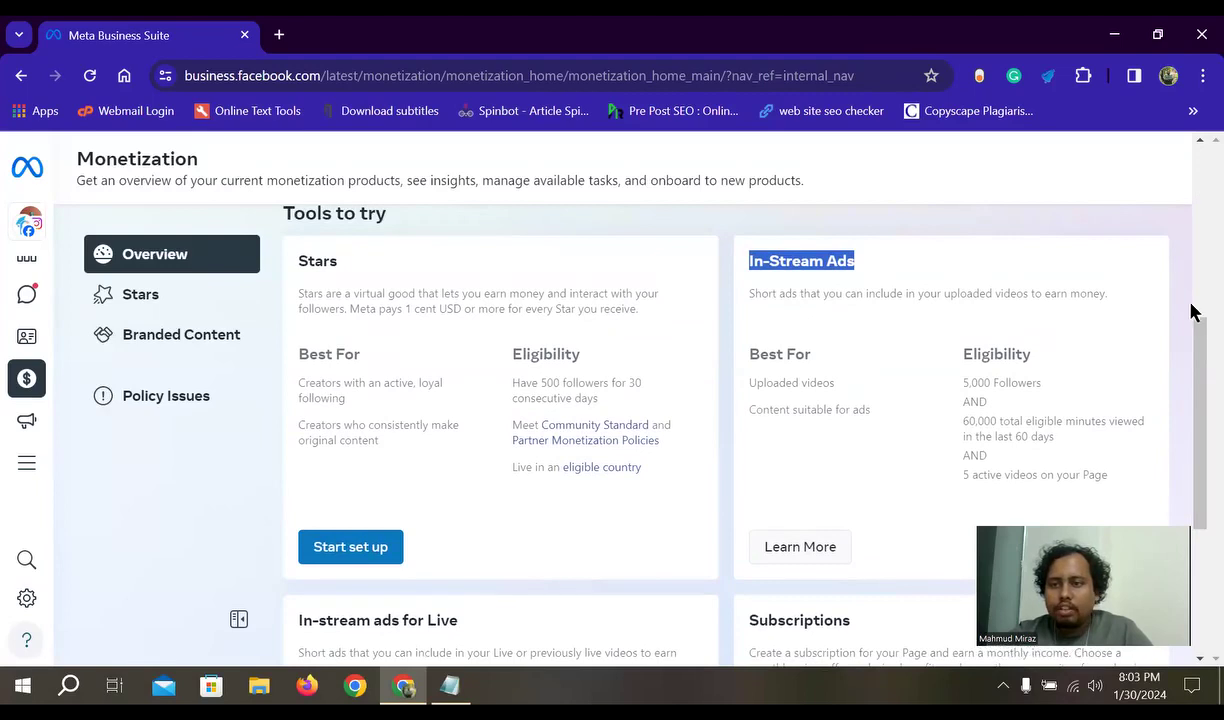
{"action": "left_click_drag", "start_coordinate": [1197, 330], "coordinate": [1197, 322]}
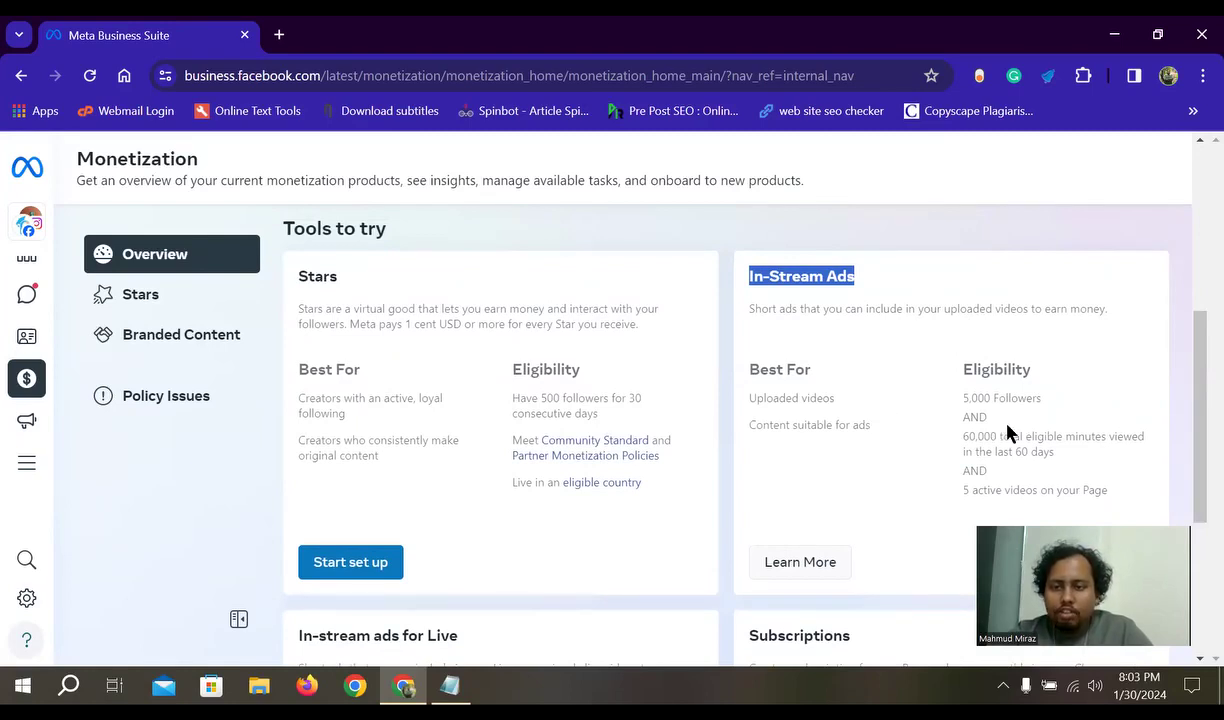
- Highlight the In-Stream Ads eligibility requirements: 5,000 followers and 60,000 minutes viewed
{"action": "left_click_drag", "start_coordinate": [989, 398], "coordinate": [957, 404]}
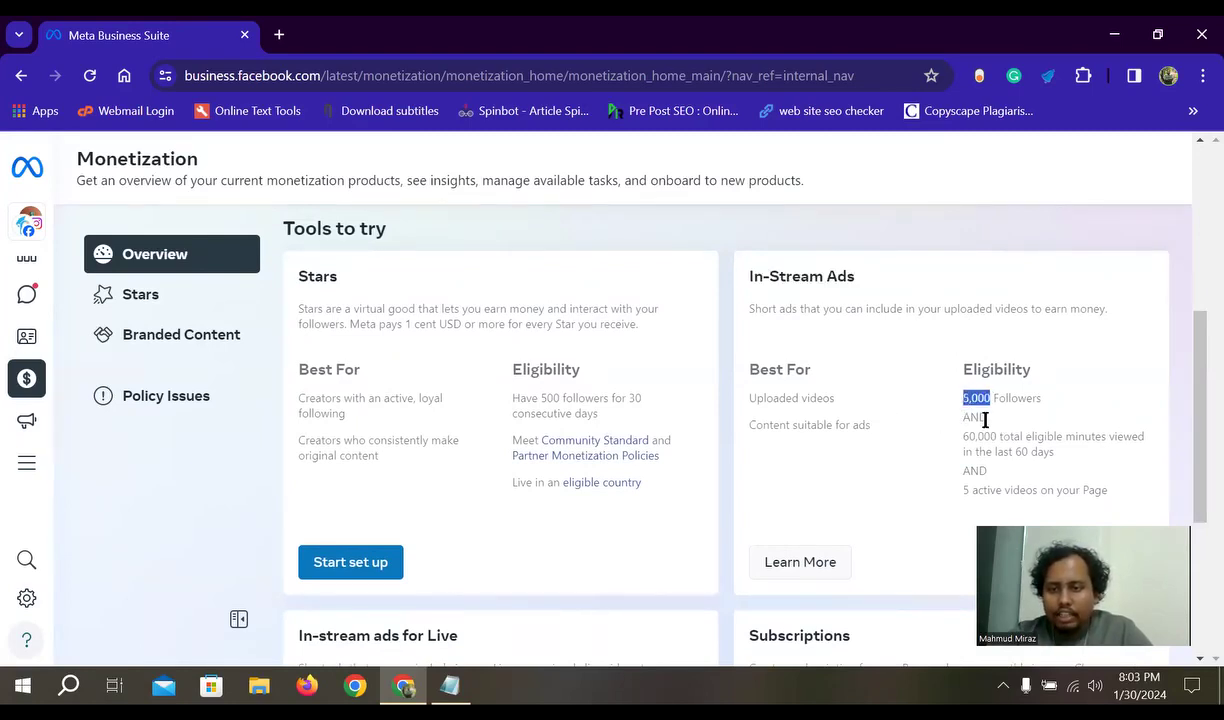
{"action": "left_click", "coordinate": [922, 347]}
{"action": "left_click_drag", "start_coordinate": [876, 276], "coordinate": [738, 285]}
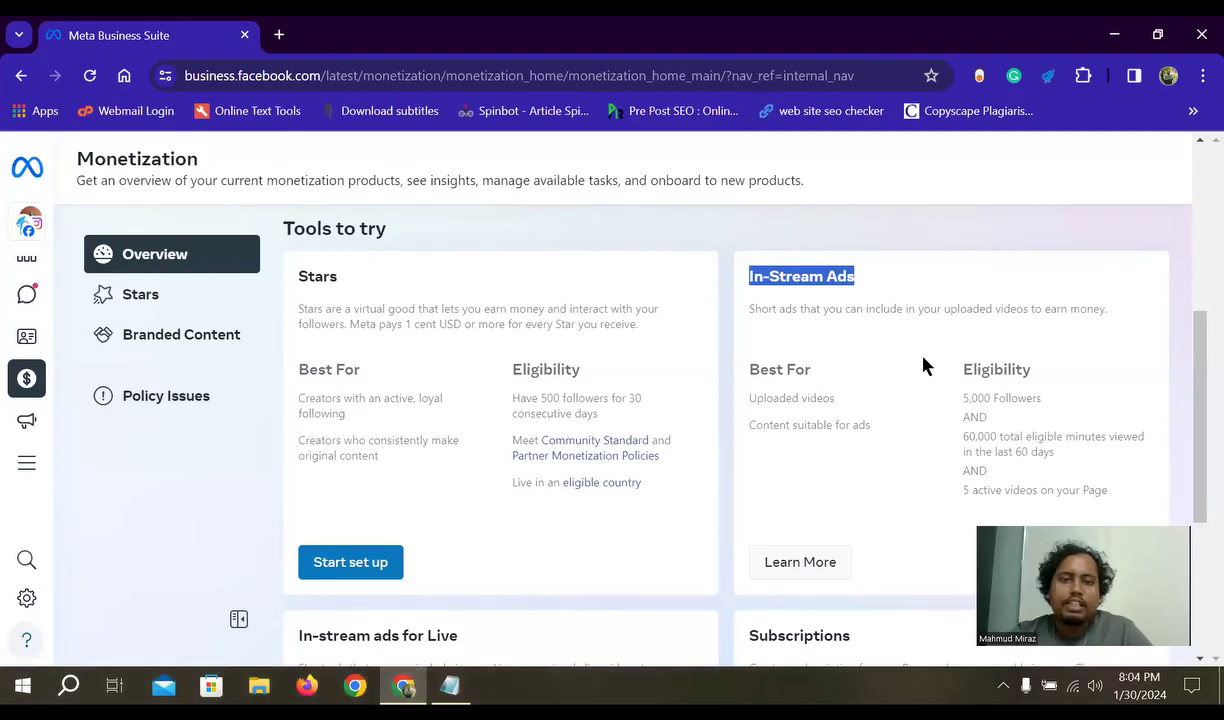
{"action": "left_click", "coordinate": [886, 285]}
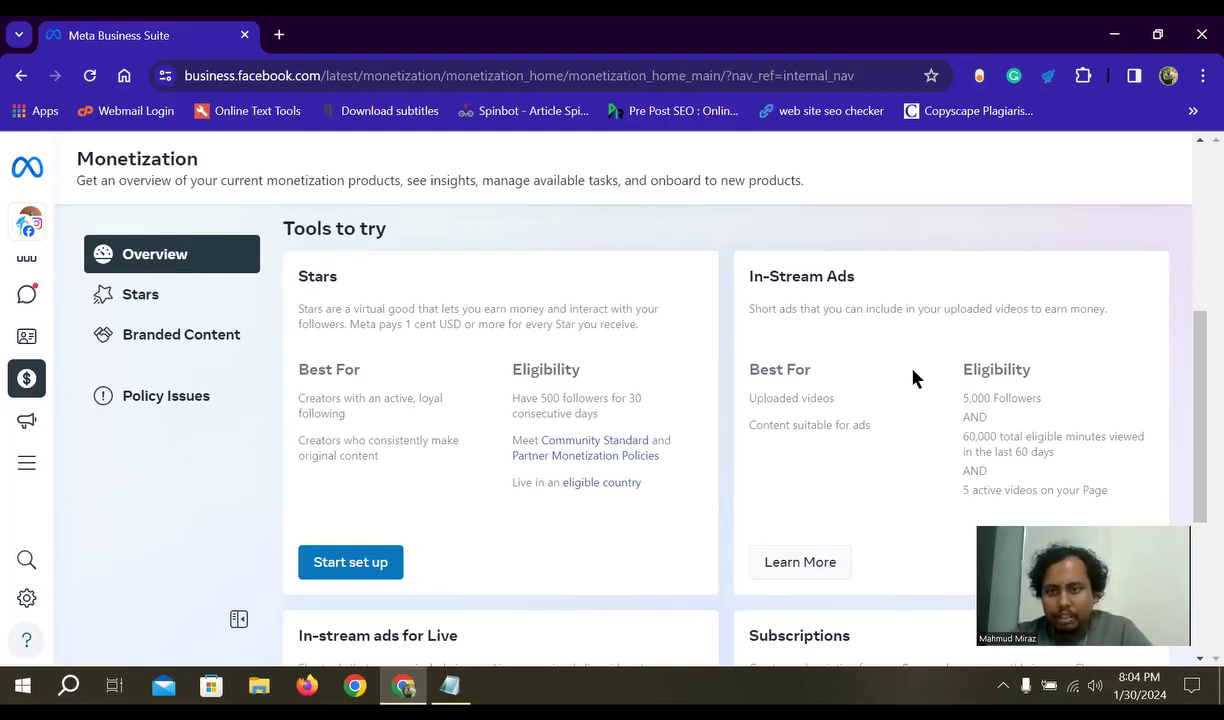
{"action": "left_click_drag", "start_coordinate": [864, 278], "coordinate": [737, 281]}
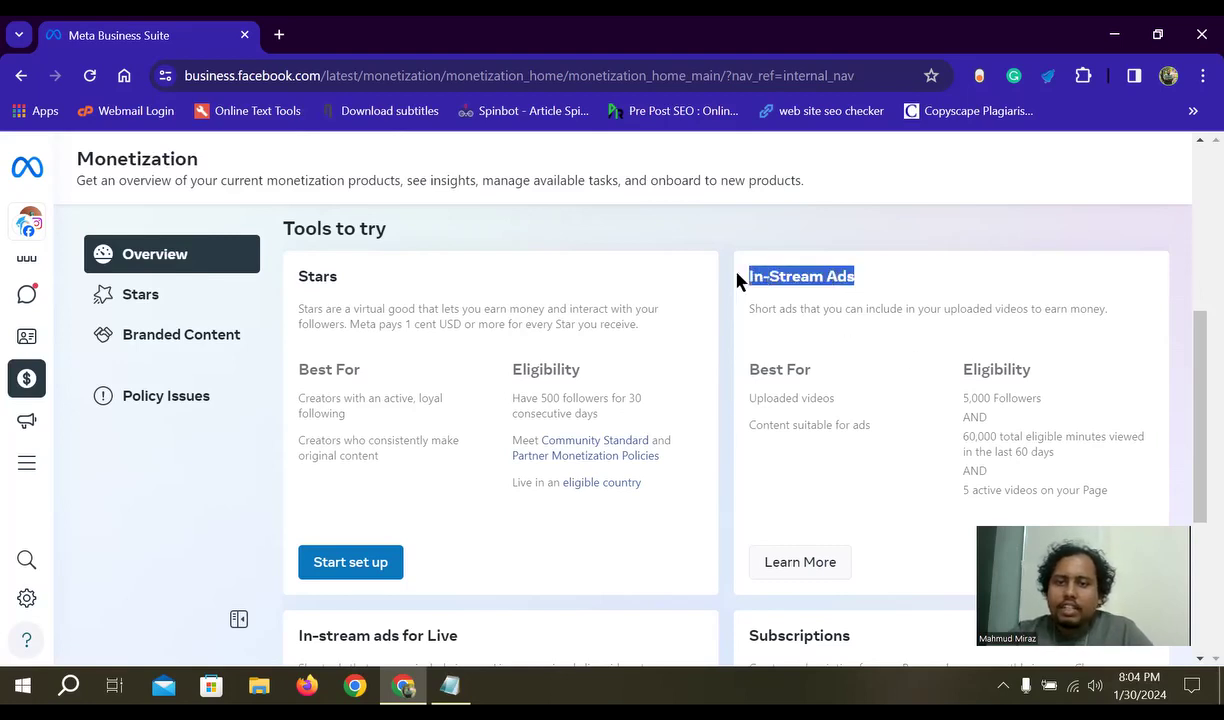
{"action": "left_click", "coordinate": [924, 400]}
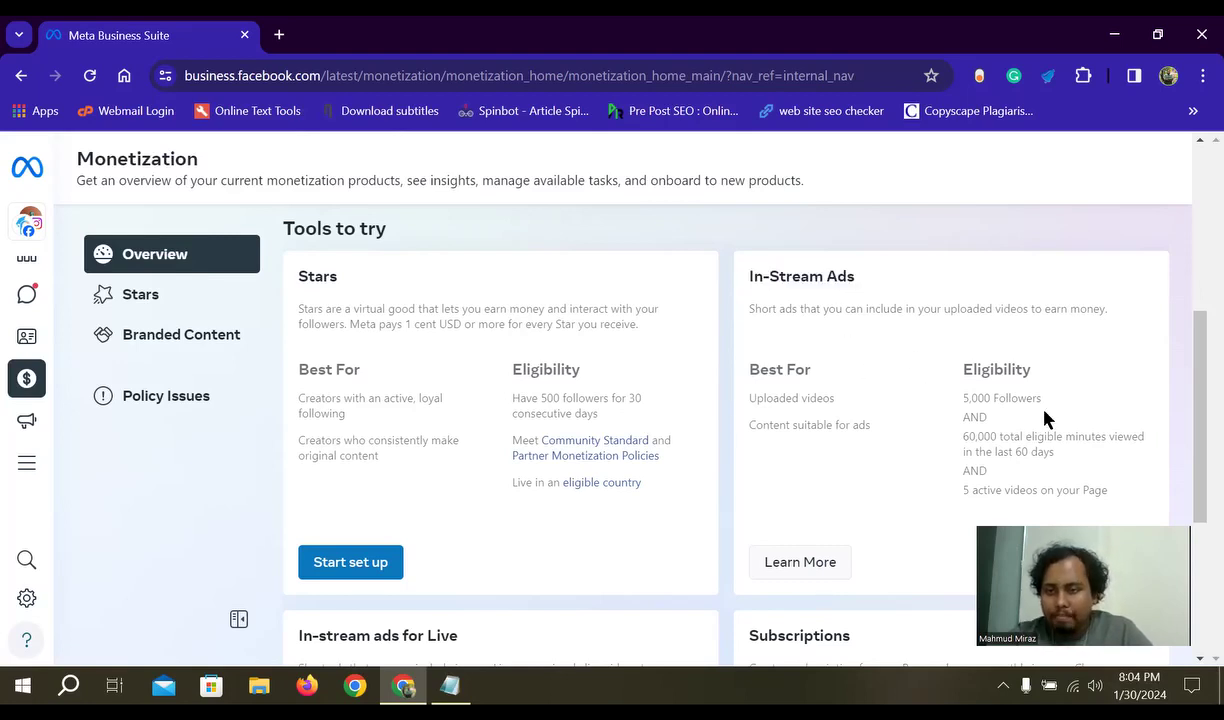
{"action": "left_click_drag", "start_coordinate": [1028, 398], "coordinate": [899, 372]}
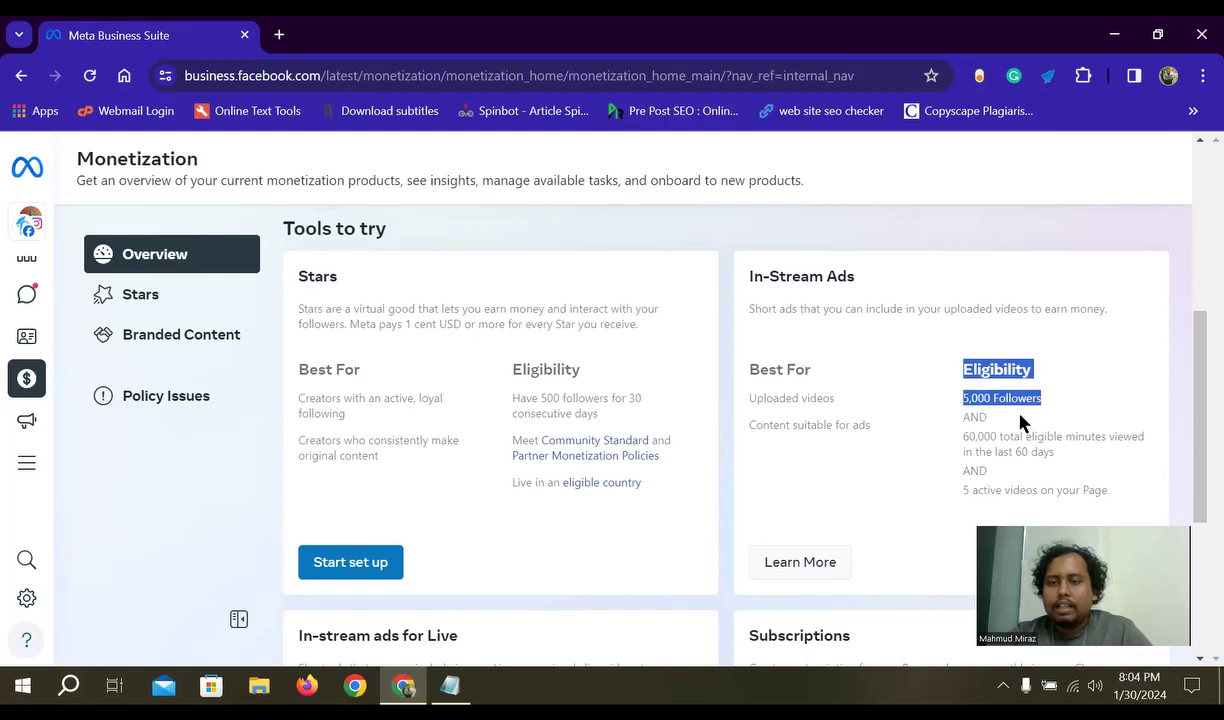
{"action": "left_click_drag", "start_coordinate": [998, 437], "coordinate": [945, 449]}
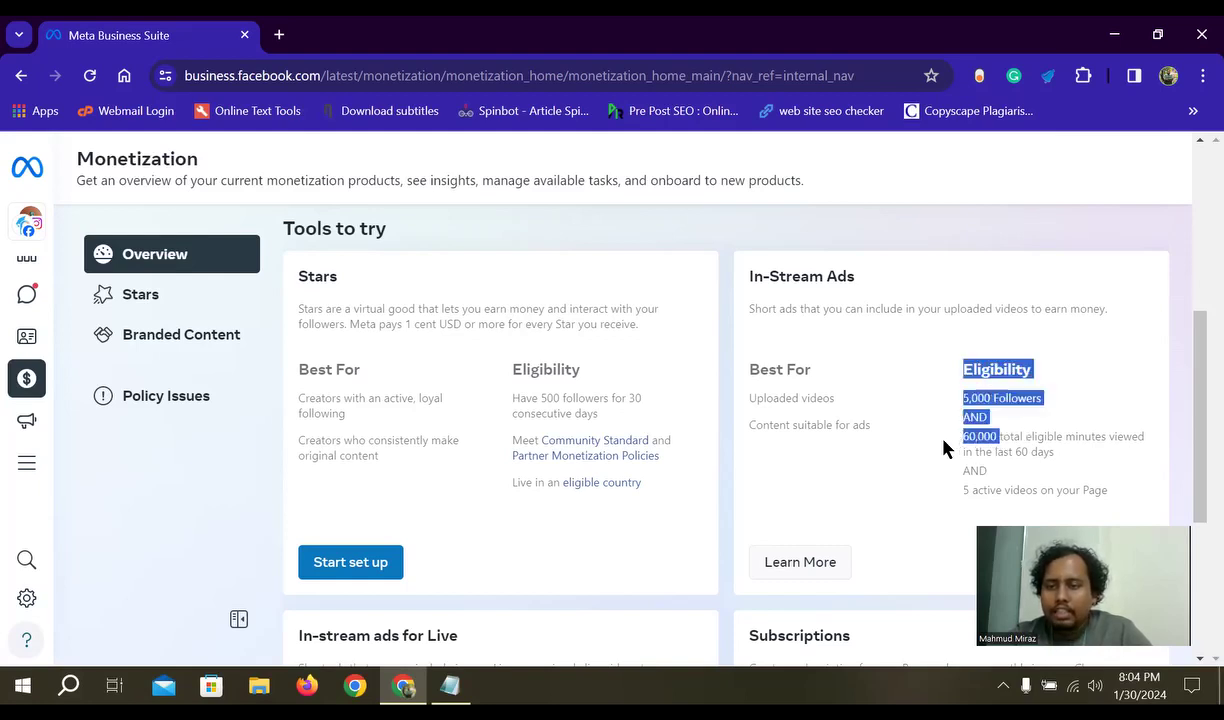
{"action": "left_click", "coordinate": [1067, 460]}
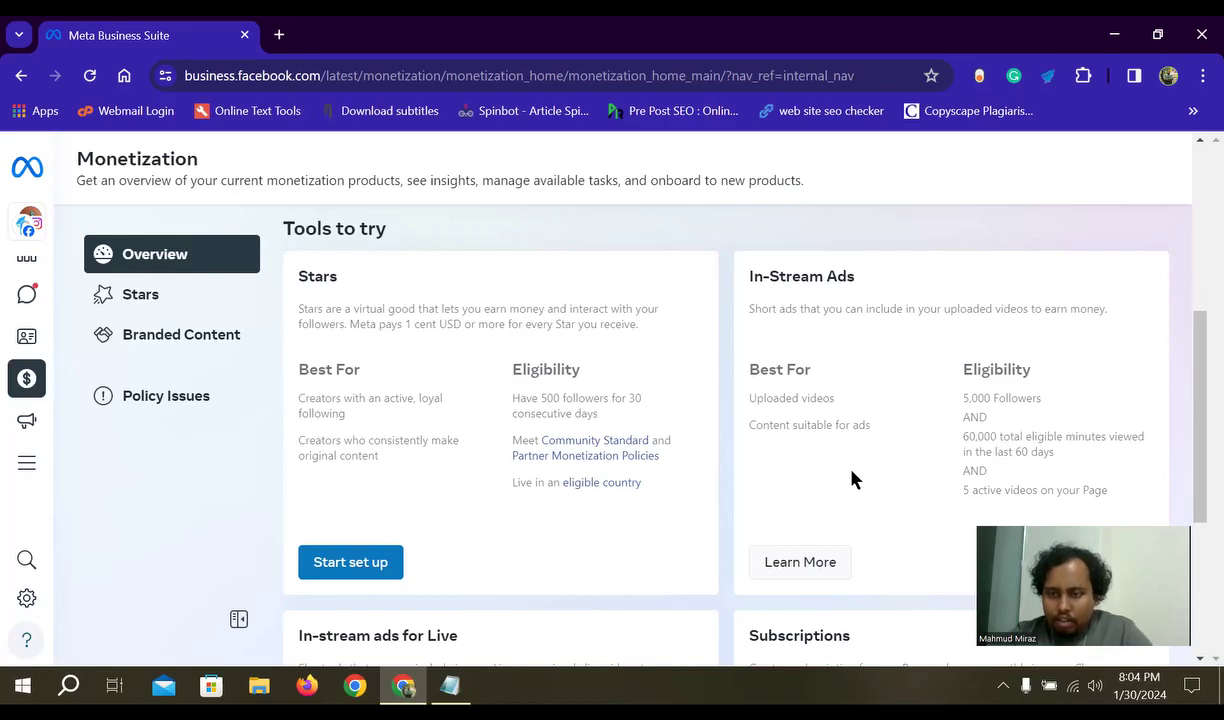
{"action": "left_click_drag", "start_coordinate": [1020, 451], "coordinate": [956, 402]}
{"action": "left_click", "coordinate": [926, 445]}
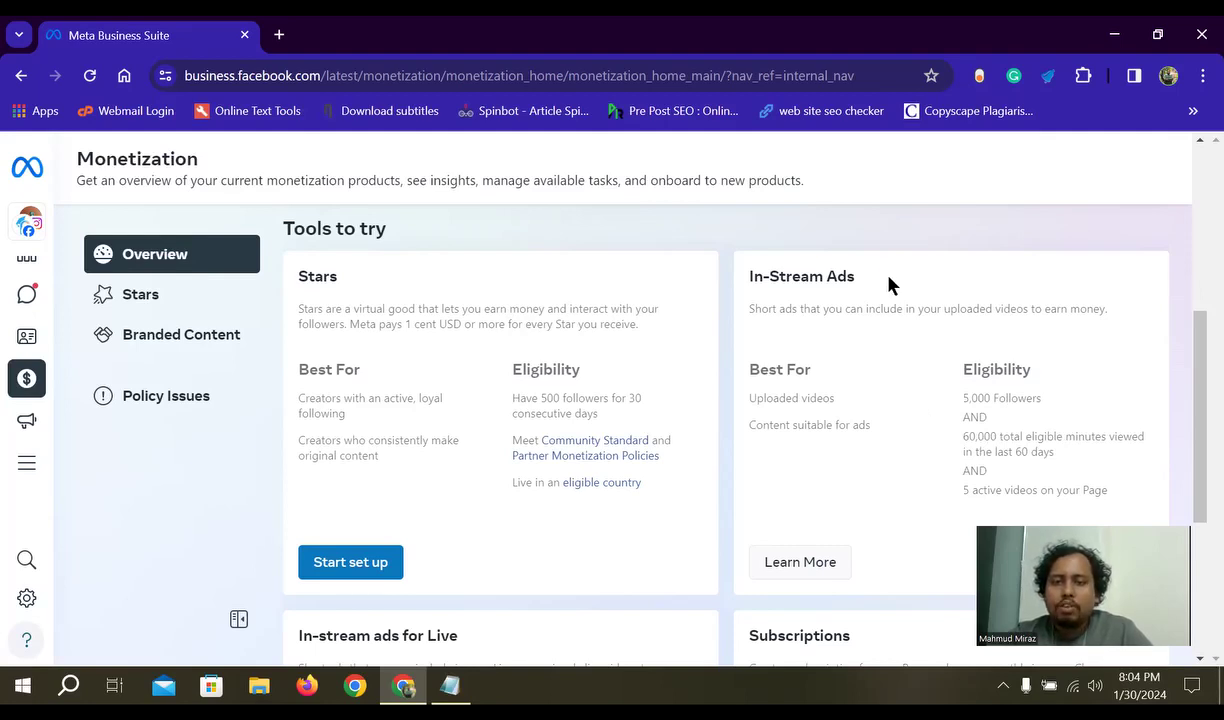
- Scroll up to the Status section and back down the Monetization overview
{"action": "scroll", "coordinate": [886, 345], "scroll_direction": "up", "scroll_amount": 3}
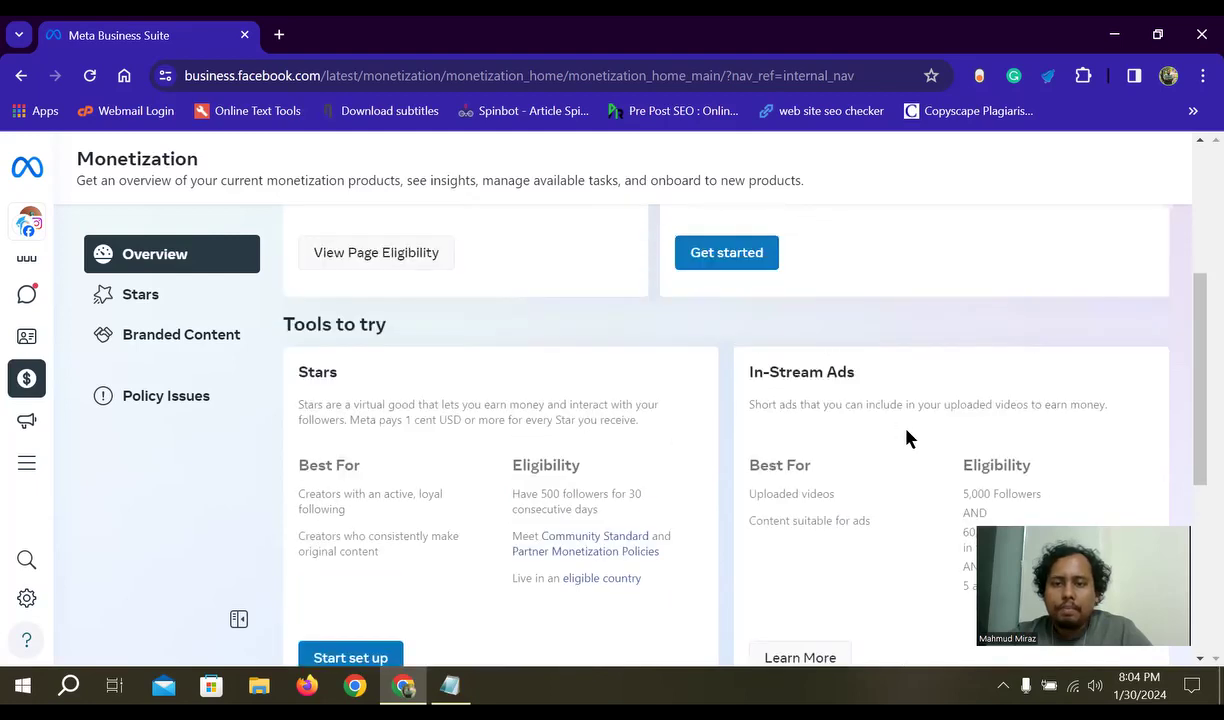
{"action": "scroll", "coordinate": [898, 452], "scroll_direction": "up", "scroll_amount": 2}
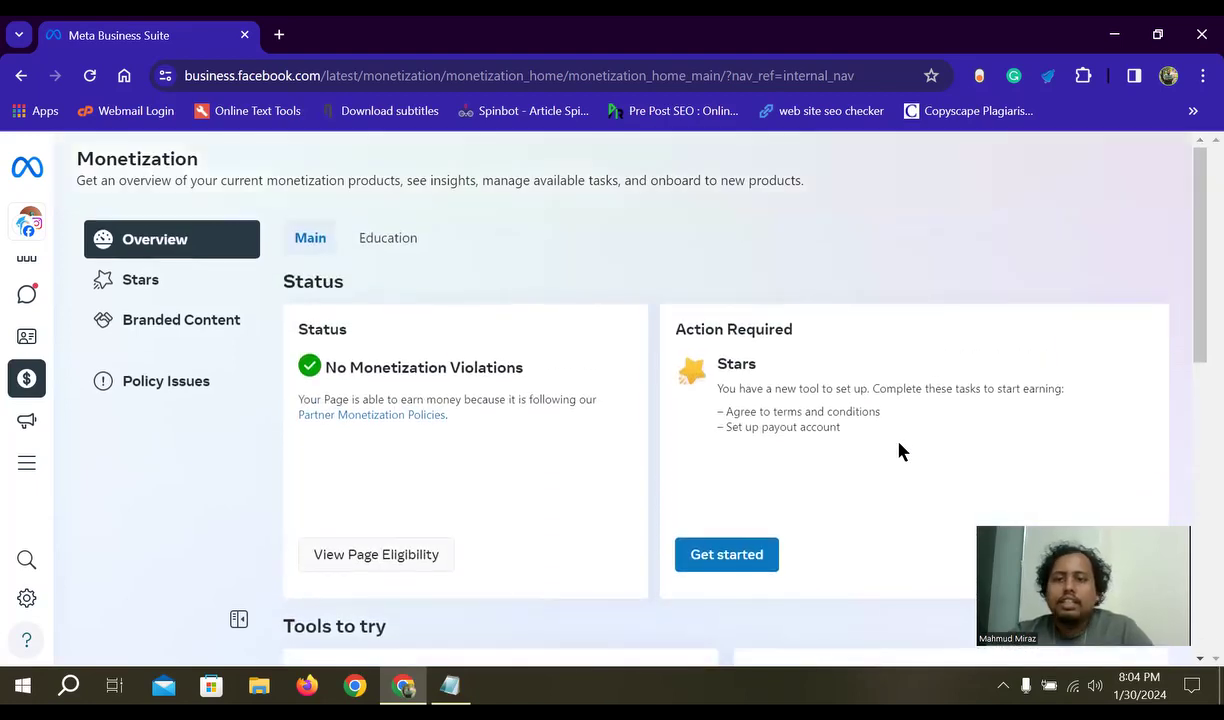
{"action": "scroll", "coordinate": [888, 456], "scroll_direction": "down", "scroll_amount": 2}
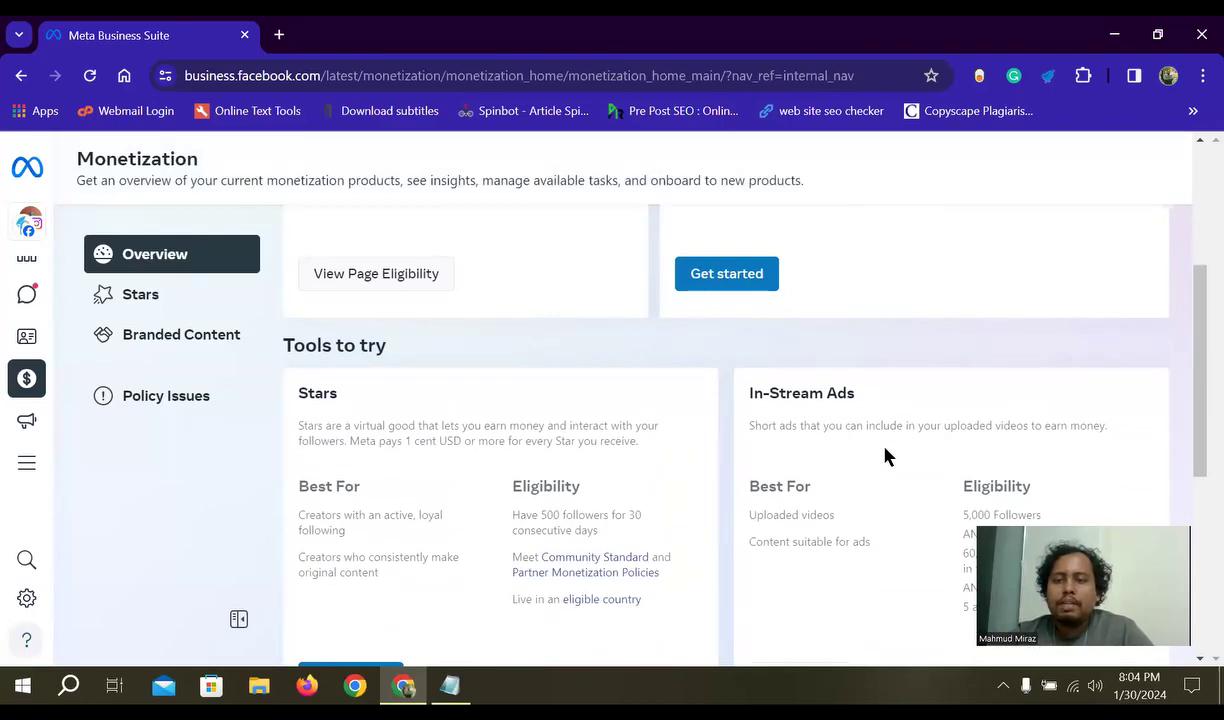
{"action": "scroll", "coordinate": [887, 456], "scroll_direction": "down", "scroll_amount": 2}
{"action": "scroll", "coordinate": [898, 420], "scroll_direction": "up", "scroll_amount": 1}
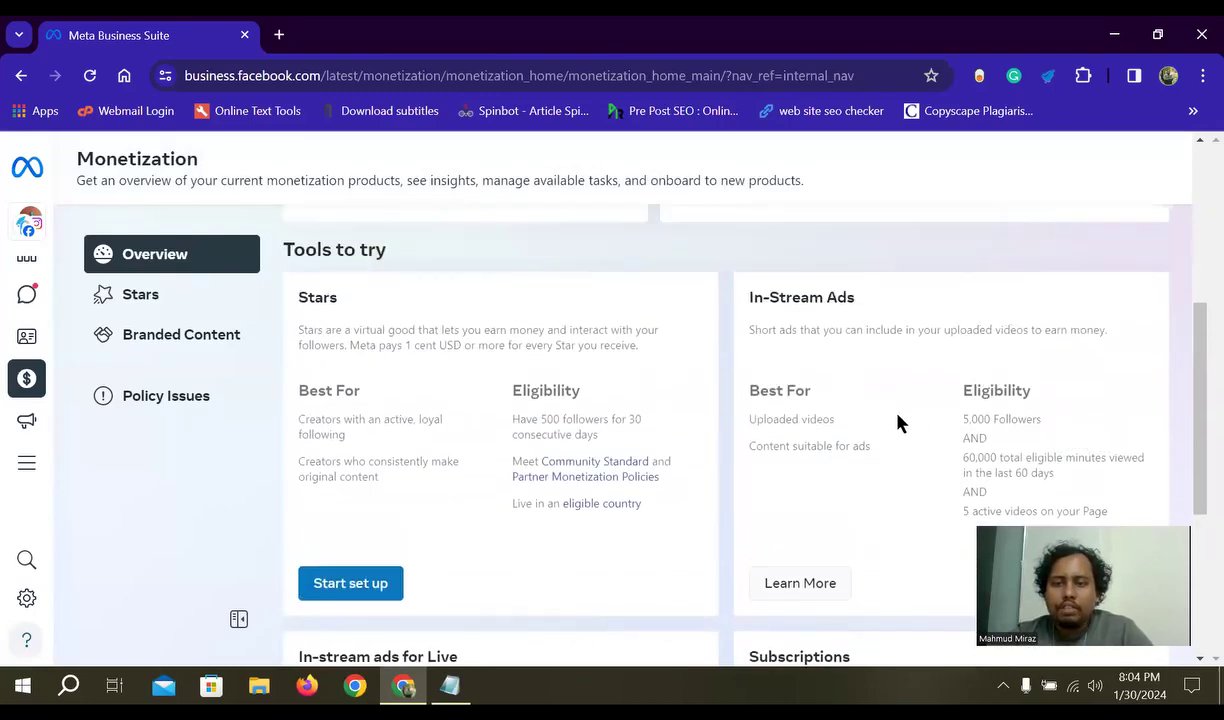
{"action": "scroll", "coordinate": [1192, 390], "scroll_direction": "down", "scroll_amount": 1}
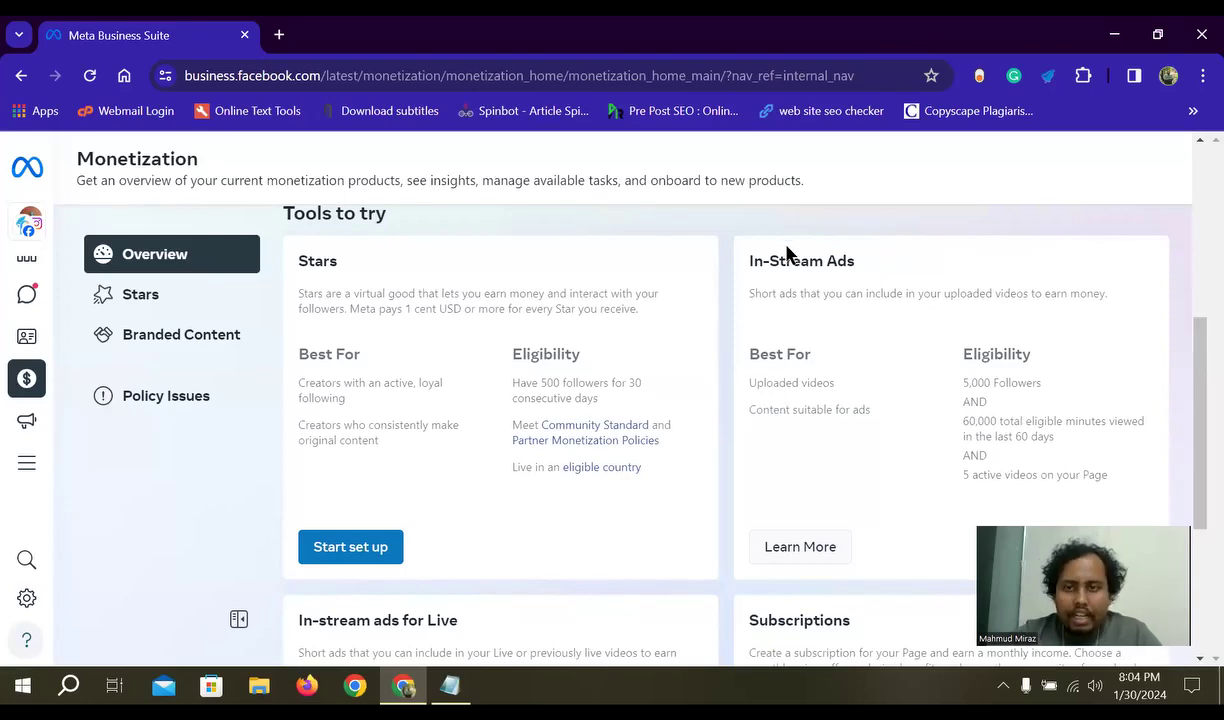
{"action": "scroll", "coordinate": [532, 491], "scroll_direction": "up", "scroll_amount": 2}
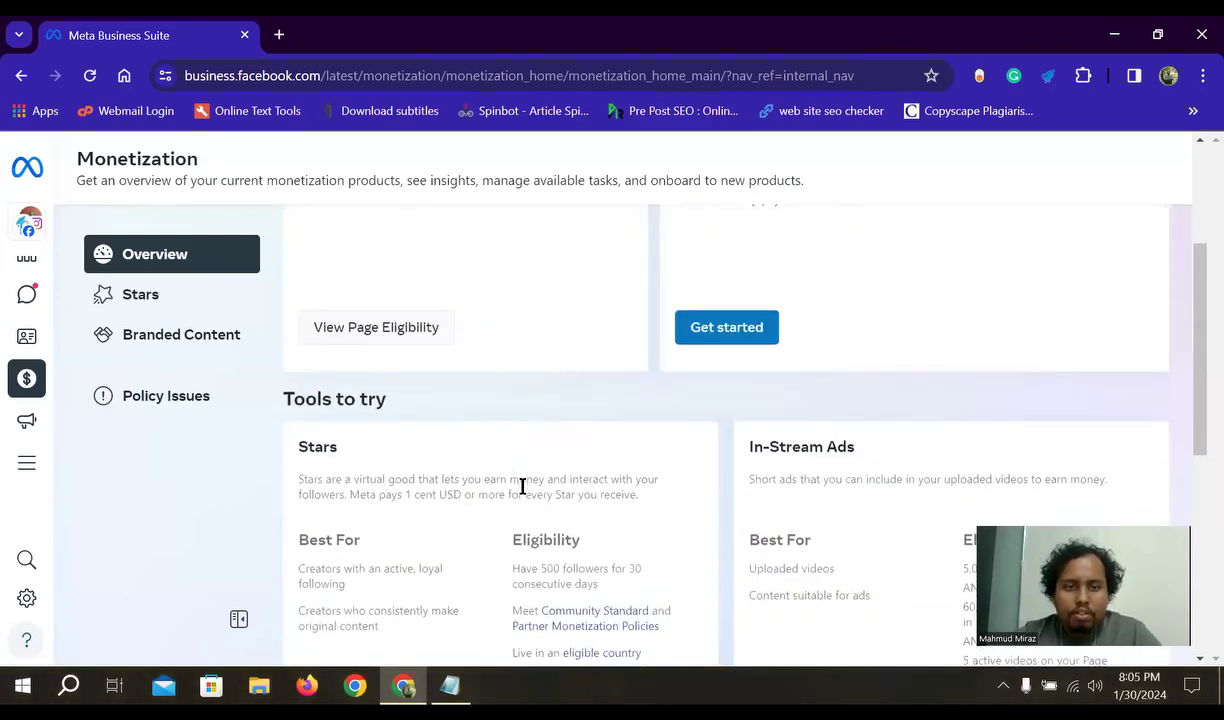
{"action": "scroll", "coordinate": [650, 485], "scroll_direction": "down", "scroll_amount": 1}
{"action": "scroll", "coordinate": [814, 469], "scroll_direction": "down", "scroll_amount": 2}
{"action": "scroll", "coordinate": [727, 578], "scroll_direction": "up", "scroll_amount": 2}
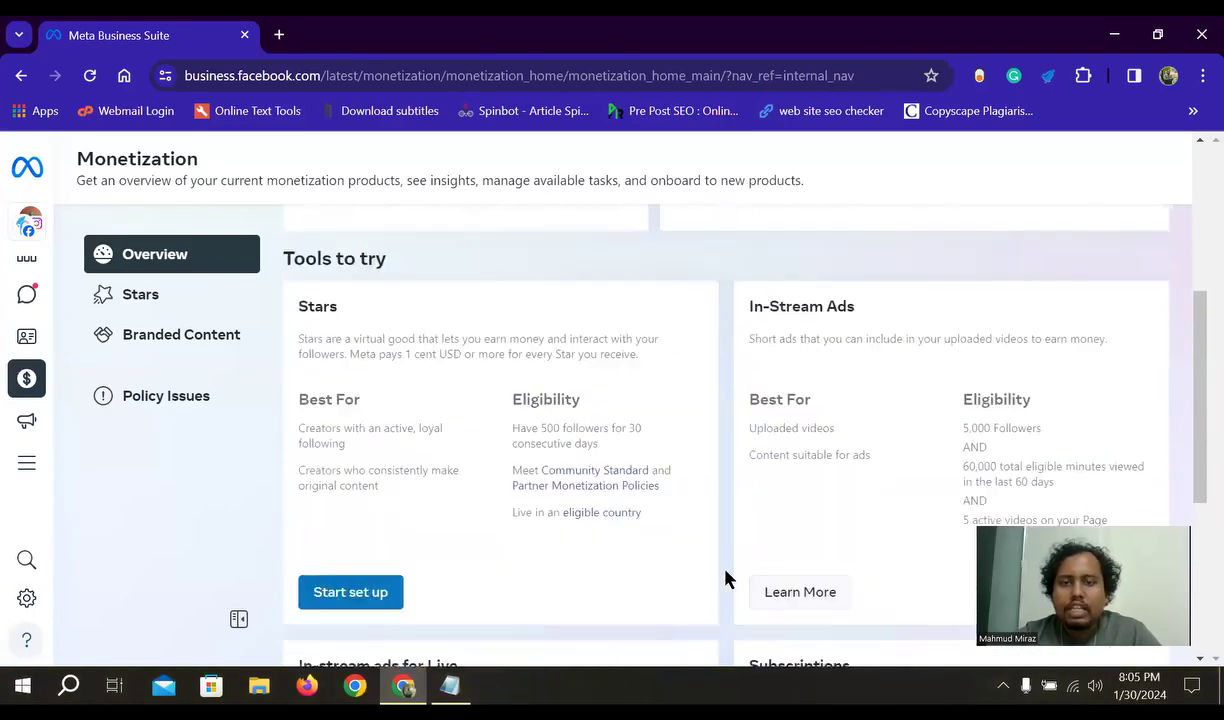
{"action": "scroll", "coordinate": [690, 340], "scroll_direction": "up", "scroll_amount": 1}
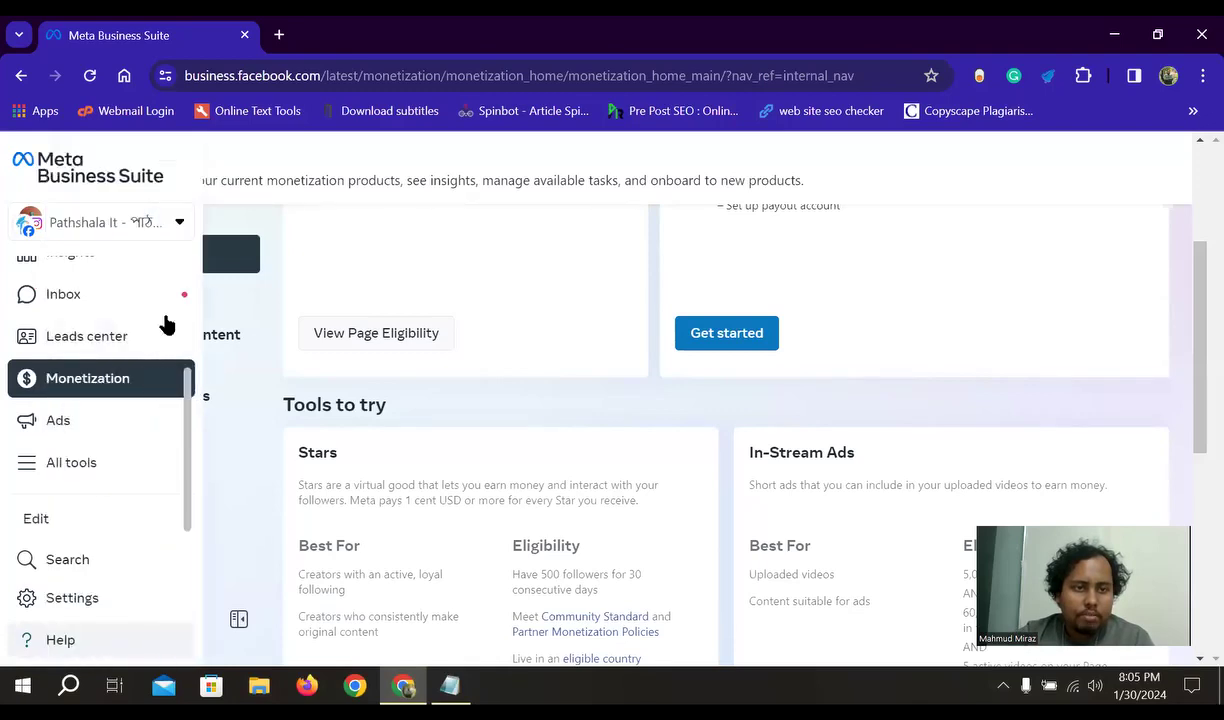
{"action": "scroll", "coordinate": [800, 450], "scroll_direction": "down", "scroll_amount": 1}
- Highlight the In-Stream Ads heading, then scroll down to the Live and Subscriptions cards
{"action": "left_click_drag", "start_coordinate": [862, 365], "coordinate": [743, 374]}
{"action": "left_click", "coordinate": [839, 431]}
{"action": "scroll", "coordinate": [847, 456], "scroll_direction": "down", "scroll_amount": 1}
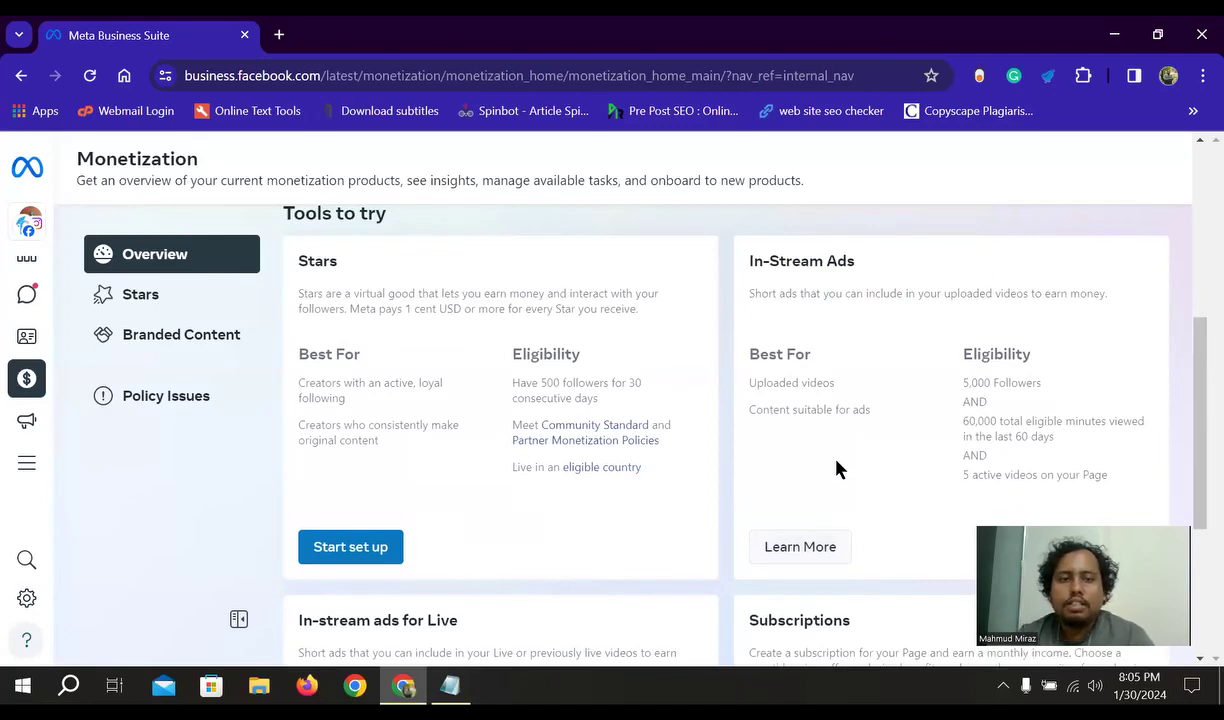
{"action": "scroll", "coordinate": [462, 445], "scroll_direction": "down", "scroll_amount": 3}
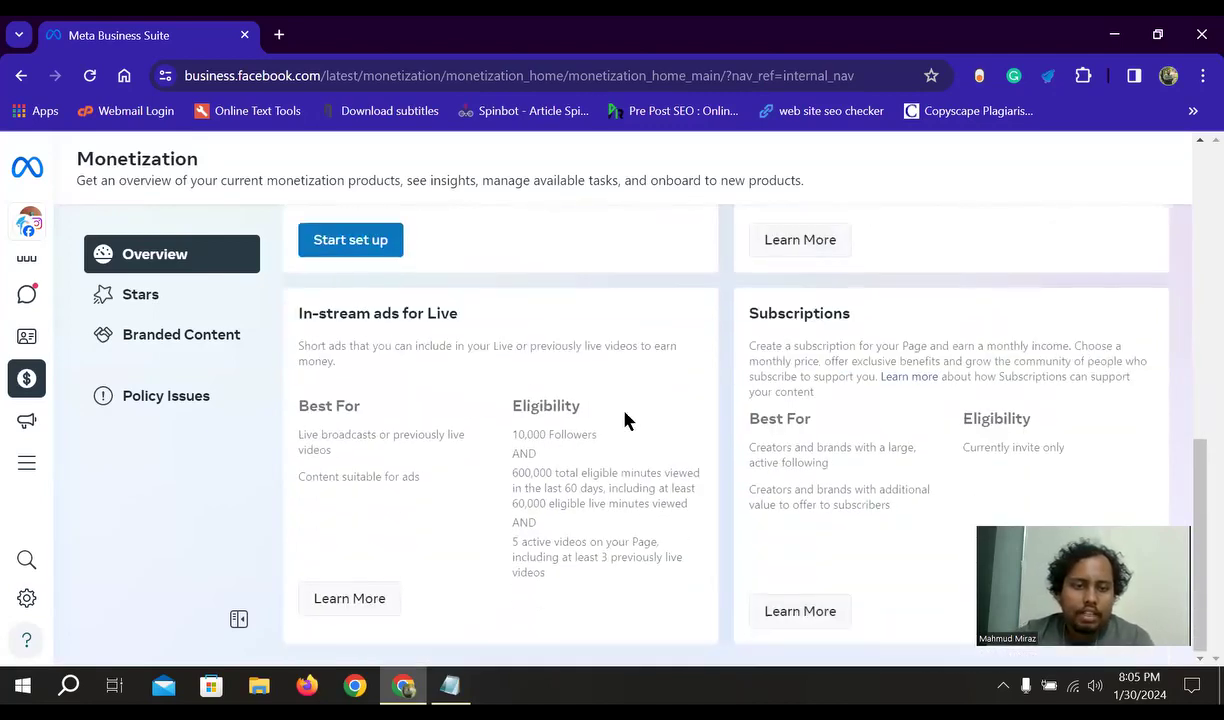
- Highlight the In-stream ads for Live heading in the lower monetization cards
{"action": "left_click_drag", "start_coordinate": [867, 318], "coordinate": [724, 336]}
{"action": "left_click", "coordinate": [812, 351]}
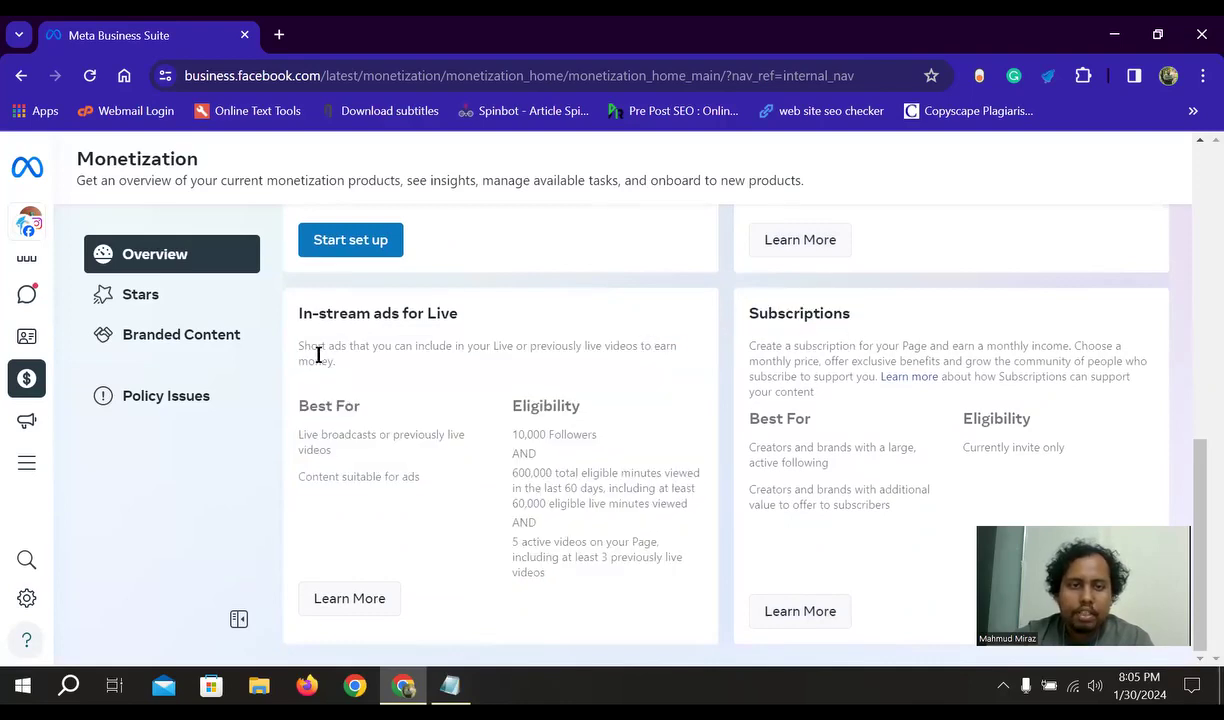
{"action": "left_click_drag", "start_coordinate": [468, 318], "coordinate": [322, 320]}
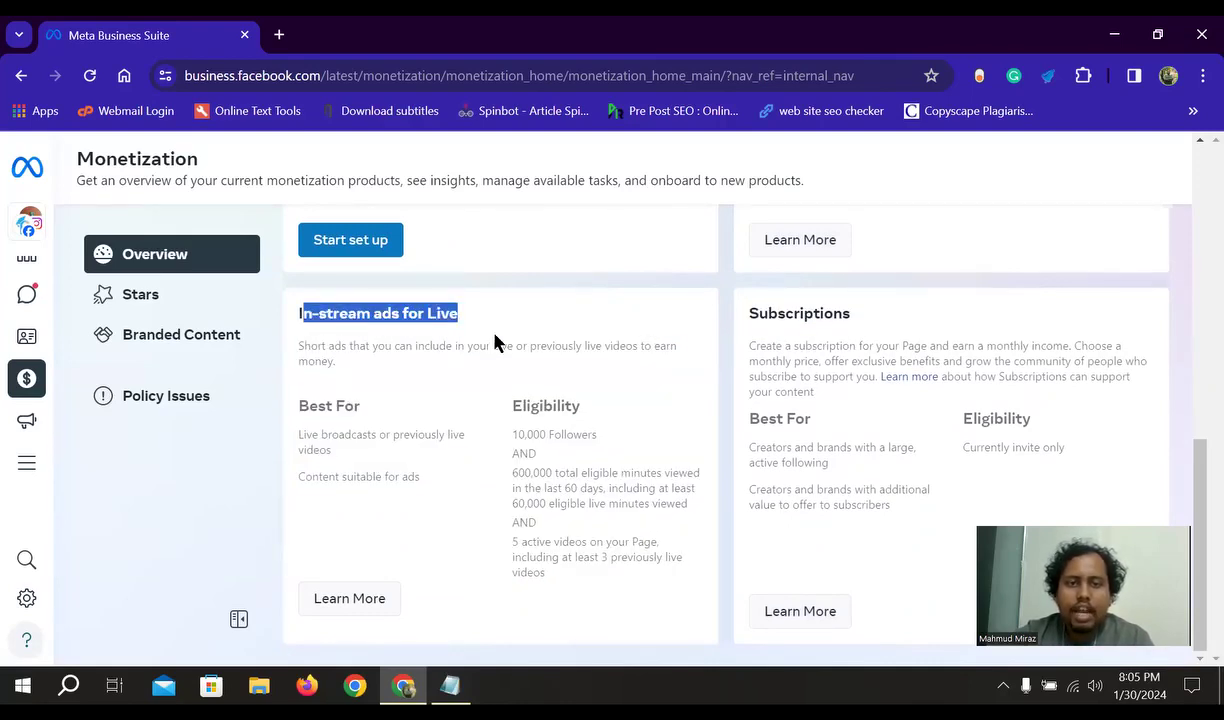
{"action": "scroll", "coordinate": [560, 450], "scroll_direction": "up", "scroll_amount": 3}
{"action": "left_click", "coordinate": [606, 480]}
- Scroll back up the Monetization overview to the In-Stream Ads card
{"action": "scroll", "coordinate": [491, 524], "scroll_direction": "up", "scroll_amount": 2}
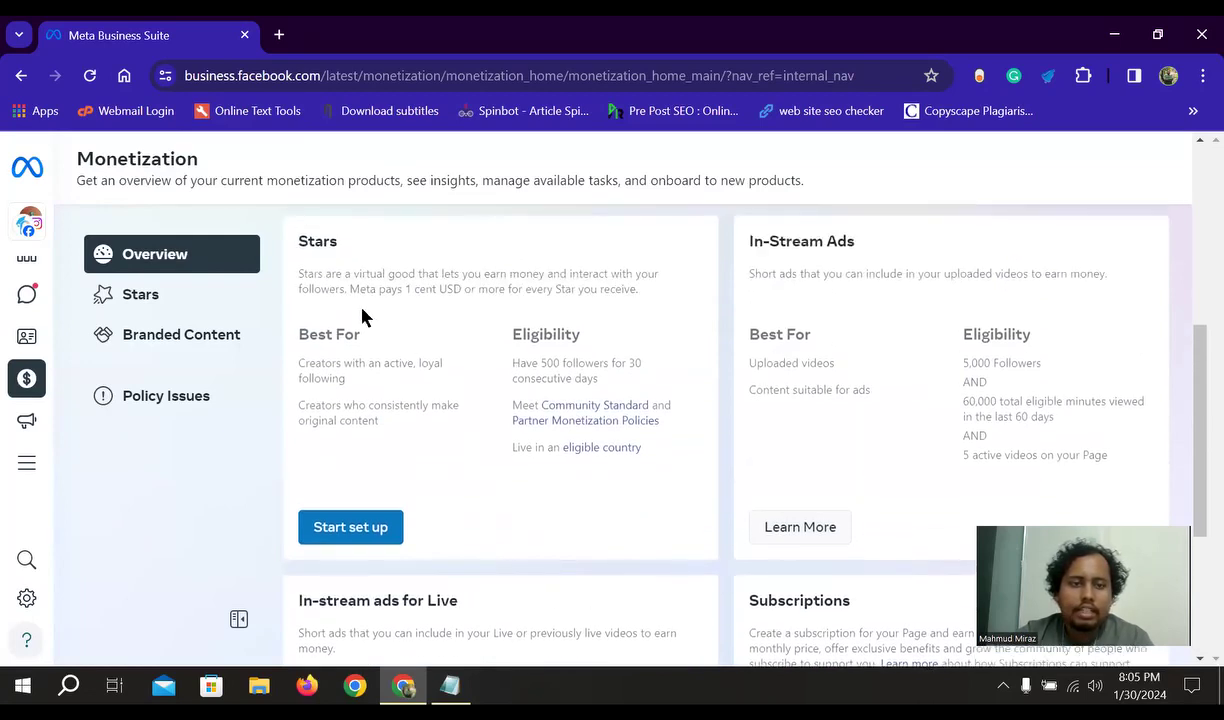
{"action": "scroll", "coordinate": [848, 363], "scroll_direction": "up", "scroll_amount": 1}
{"action": "scroll", "coordinate": [800, 450], "scroll_direction": "down", "scroll_amount": 1}
{"action": "scroll", "coordinate": [600, 530], "scroll_direction": "up", "scroll_amount": 2}
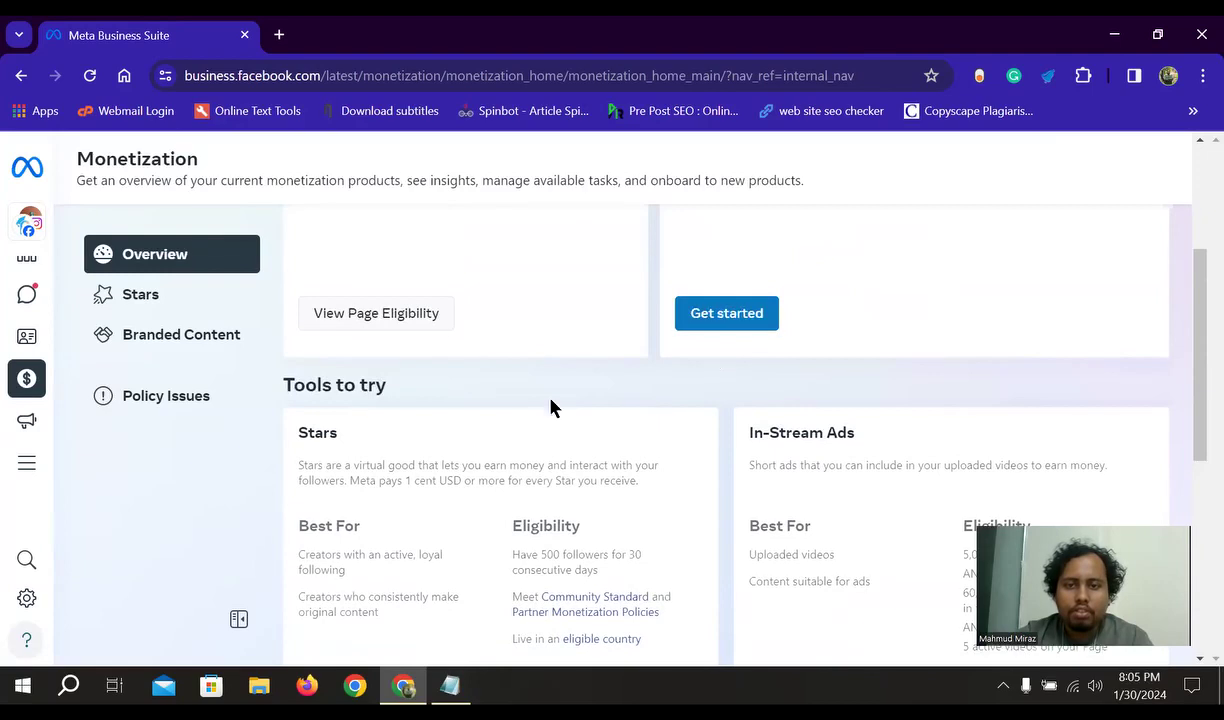
{"action": "scroll", "coordinate": [608, 486], "scroll_direction": "up", "scroll_amount": 2}
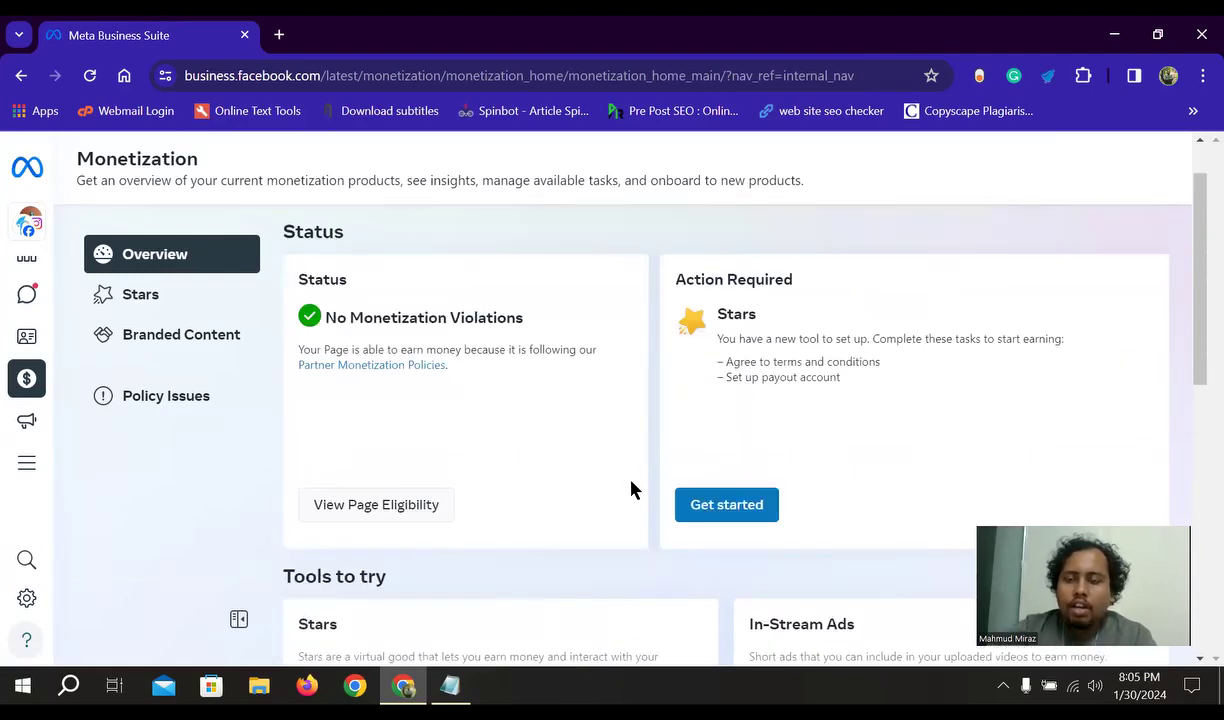
{"action": "scroll", "coordinate": [814, 410], "scroll_direction": "down", "scroll_amount": 3}
{"action": "scroll", "coordinate": [779, 456], "scroll_direction": "down", "scroll_amount": 3}
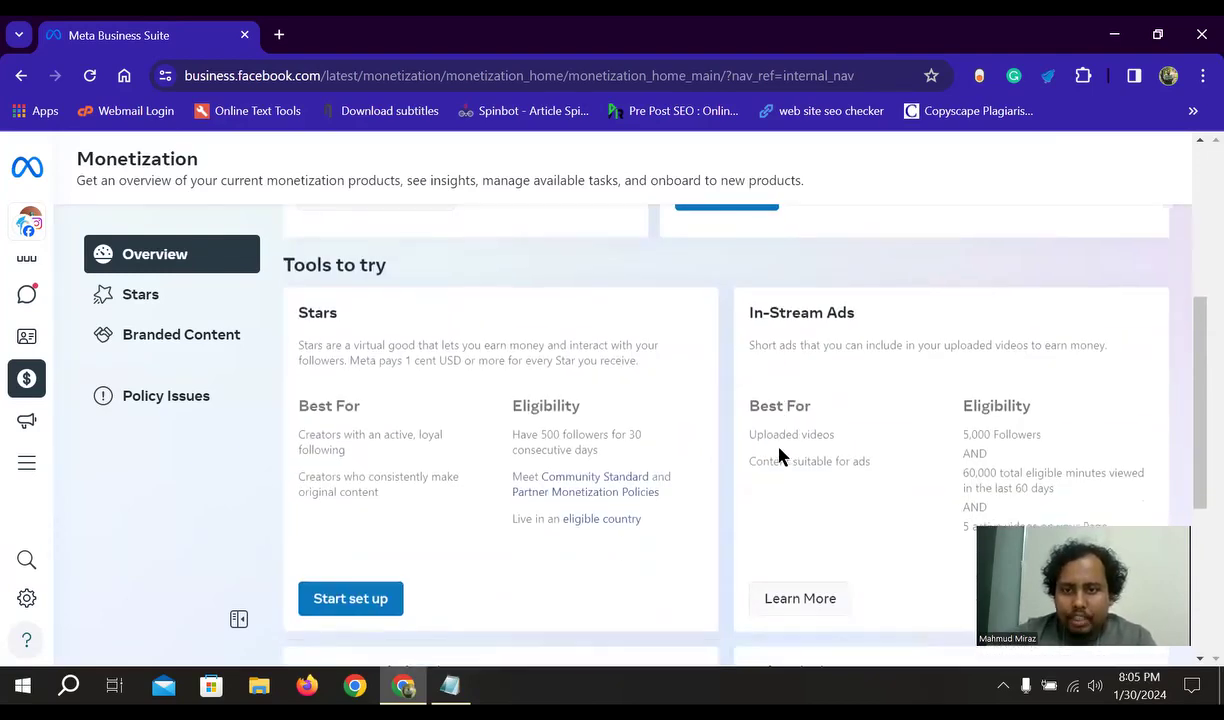
{"action": "scroll", "coordinate": [790, 560], "scroll_direction": "down", "scroll_amount": 2}
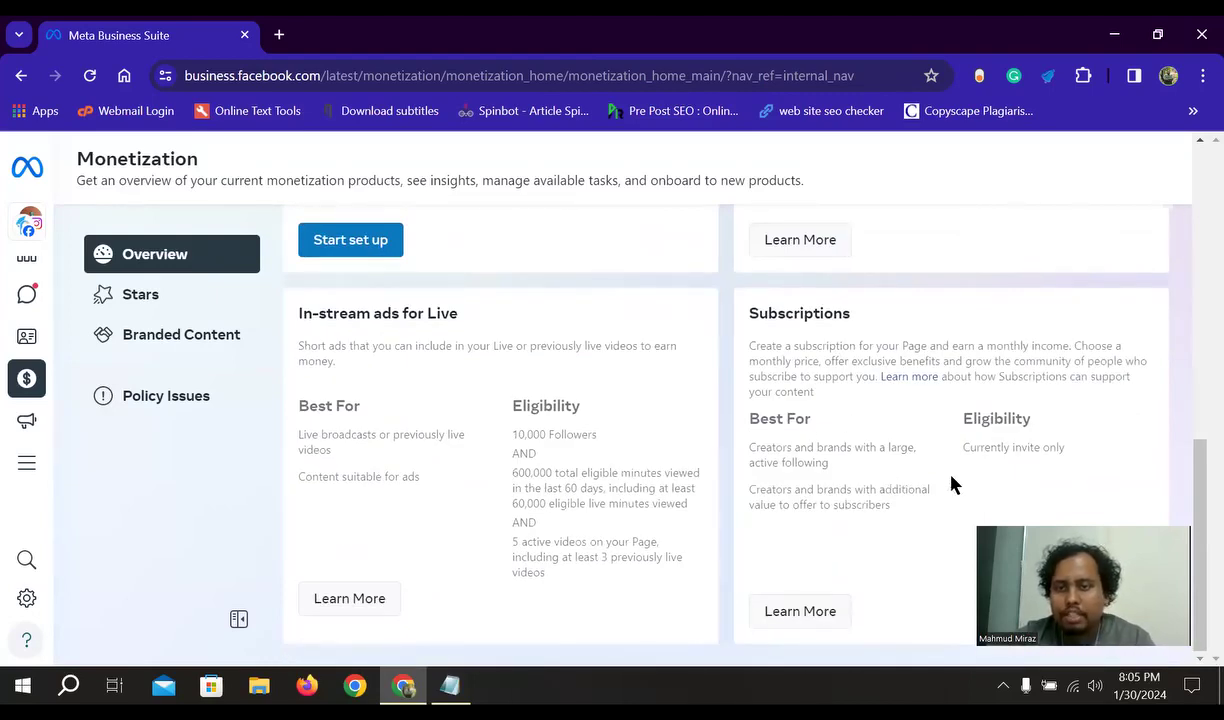
{"action": "scroll", "coordinate": [957, 488], "scroll_direction": "up", "scroll_amount": 2}
{"action": "scroll", "coordinate": [955, 405], "scroll_direction": "up", "scroll_amount": 1}
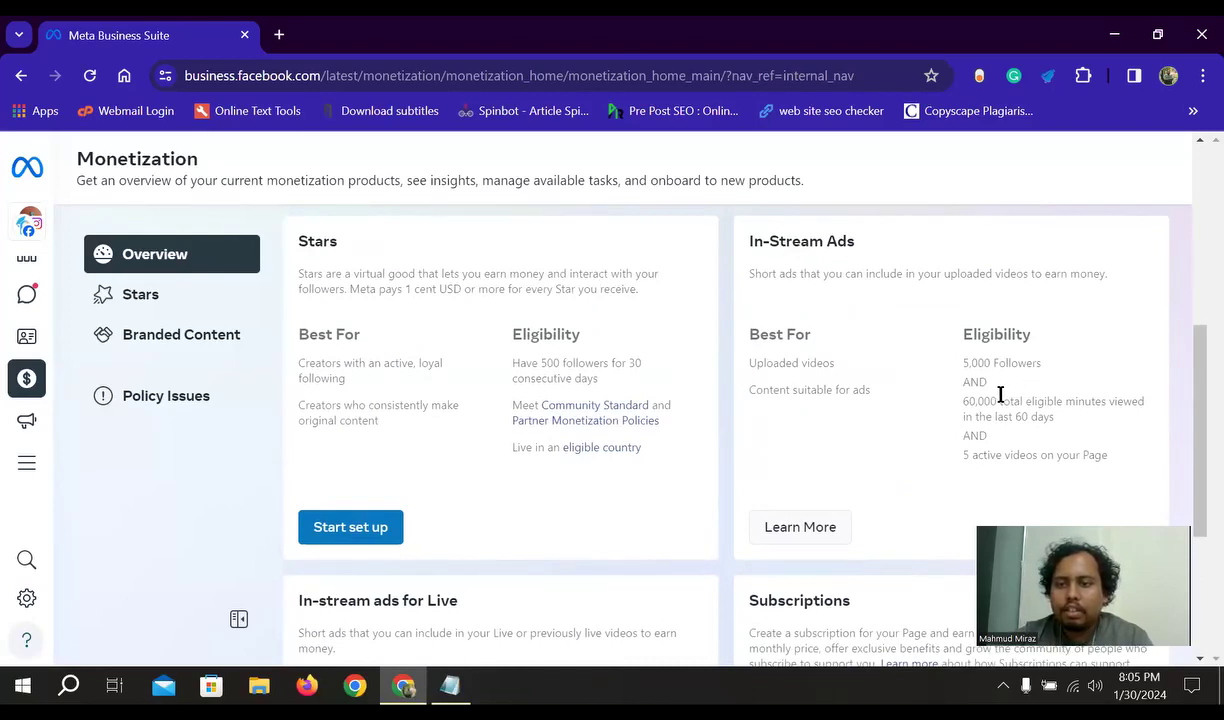
- Highlight the In-Stream Ads requirements: 5,000 followers and 60,000 minutes viewed
{"action": "left_click_drag", "start_coordinate": [999, 364], "coordinate": [945, 374]}
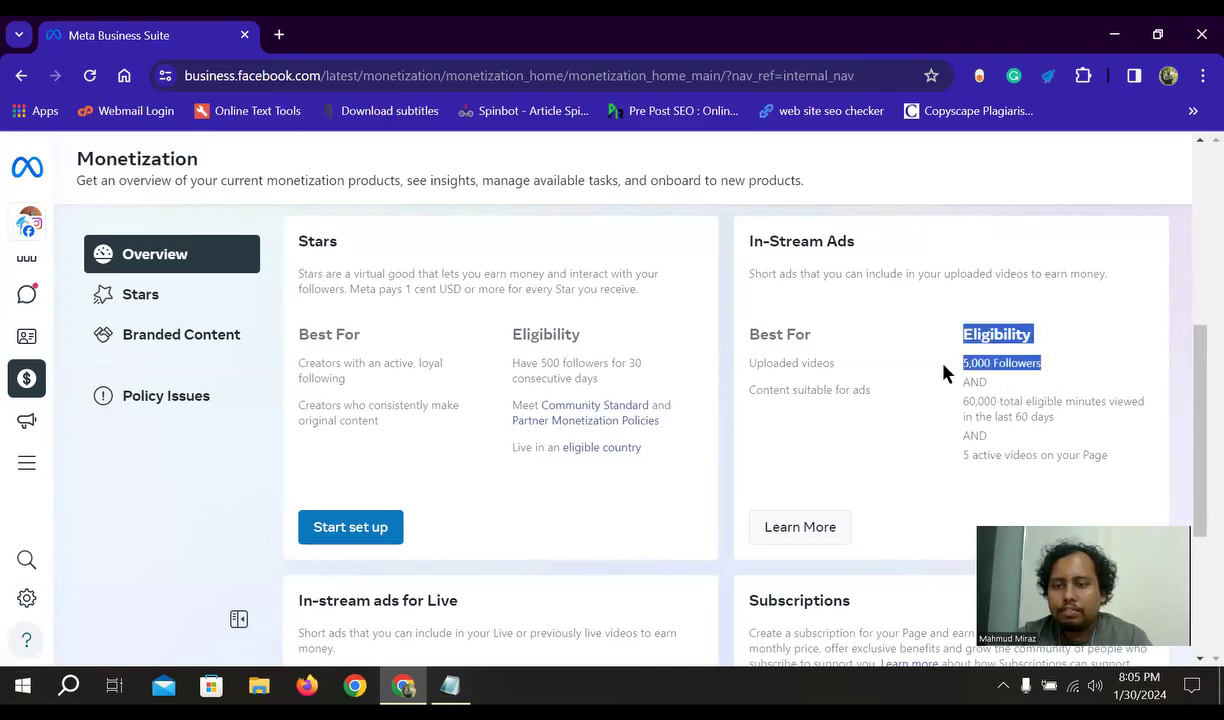
{"action": "left_click", "coordinate": [1043, 385]}
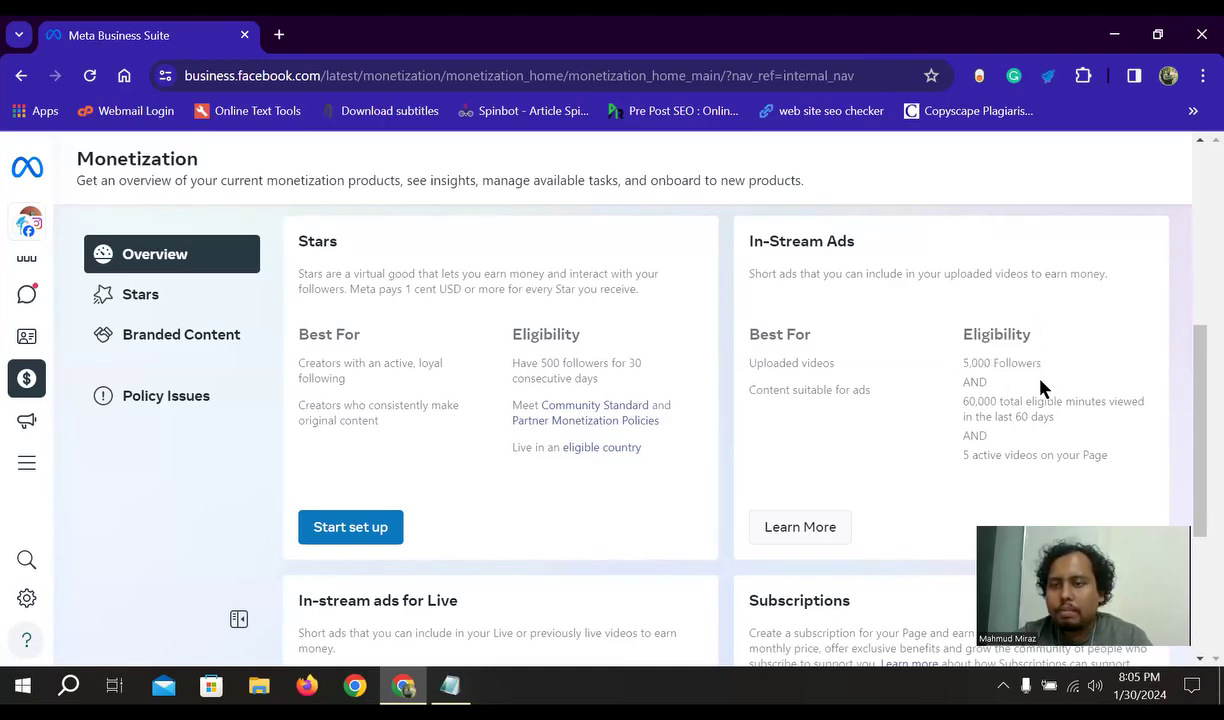
{"action": "left_click_drag", "start_coordinate": [1043, 365], "coordinate": [956, 374]}
{"action": "left_click", "coordinate": [975, 382]}
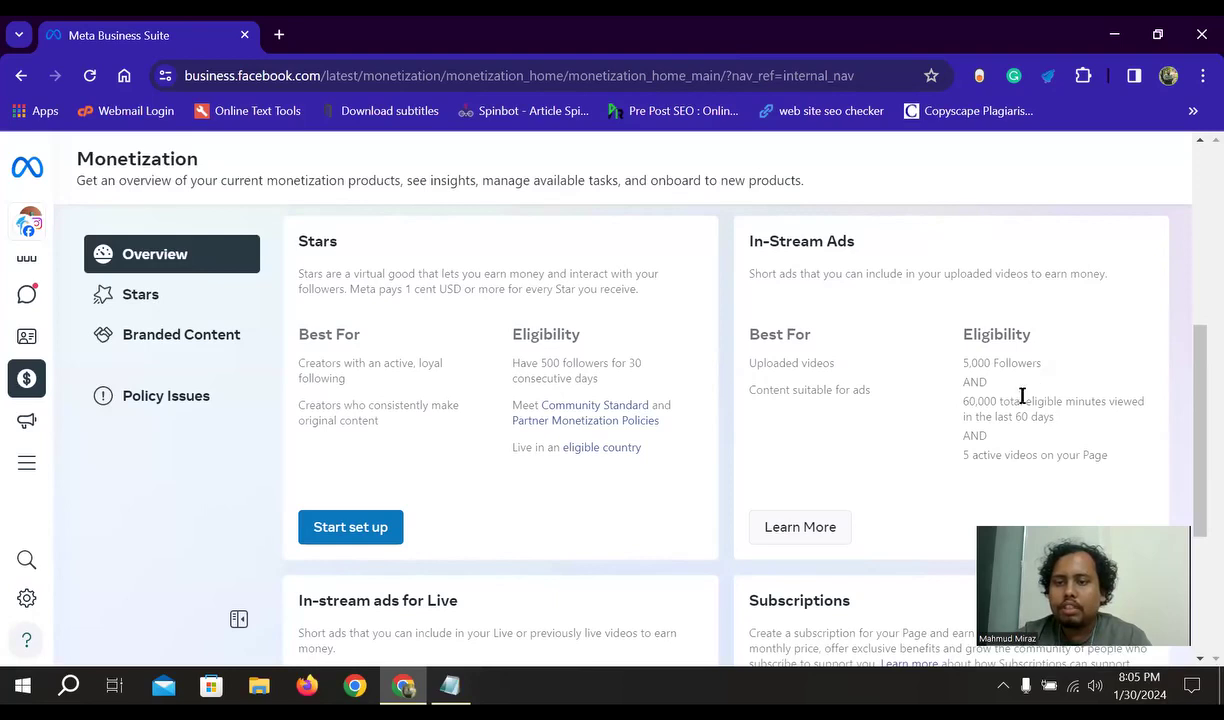
{"action": "left_click_drag", "start_coordinate": [997, 404], "coordinate": [948, 408]}
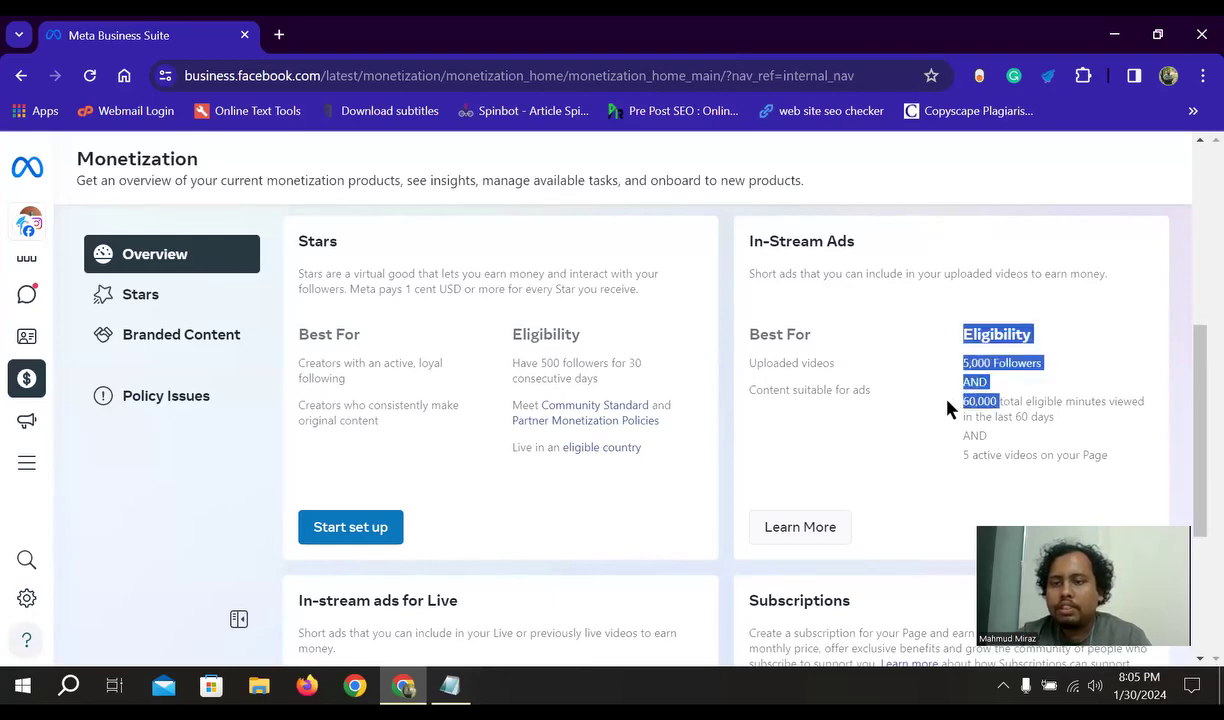
{"action": "left_click", "coordinate": [964, 450]}
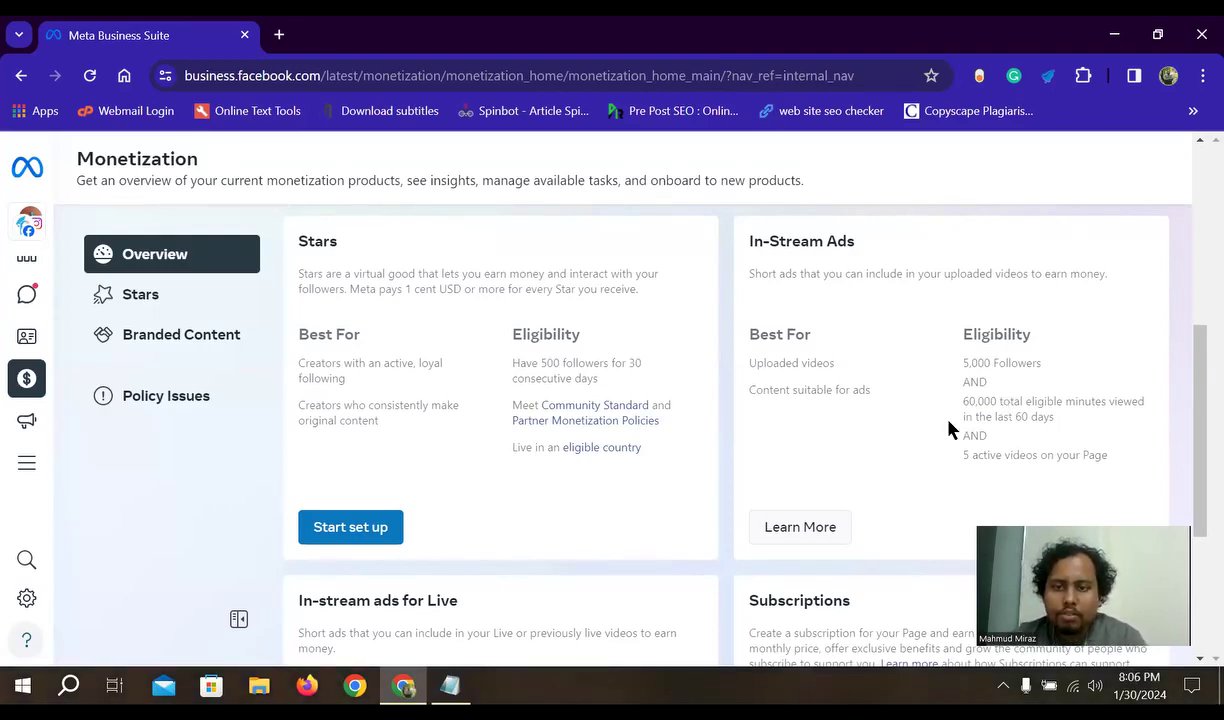
- Open the All tools list from the left sidebar
{"action": "scroll", "coordinate": [949, 430], "scroll_direction": "down", "scroll_amount": 1}
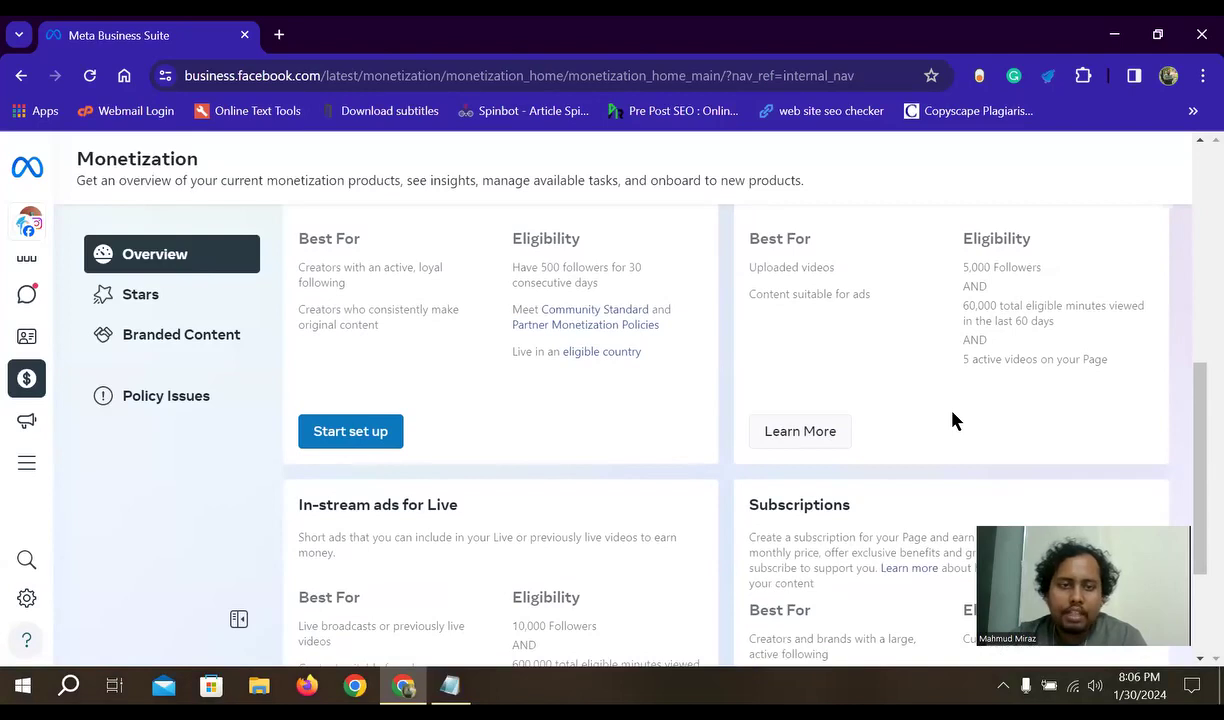
{"action": "mouse_move", "coordinate": [25, 460]}
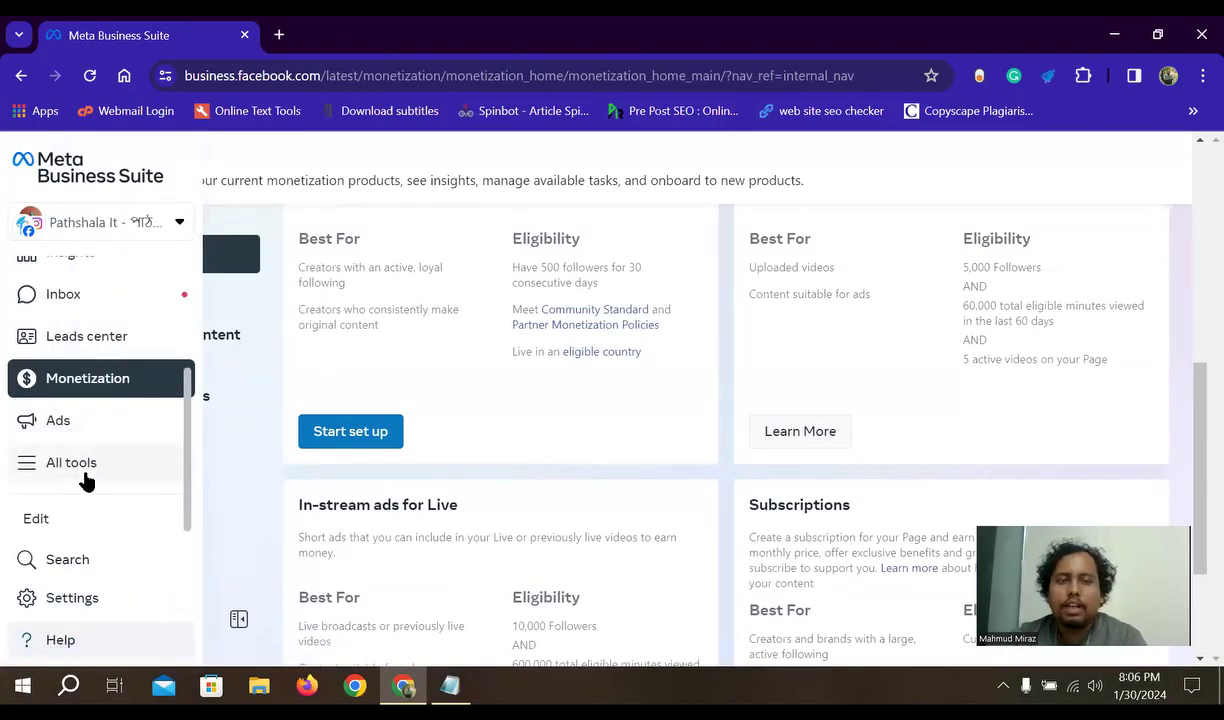
{"action": "scroll", "coordinate": [254, 483], "scroll_direction": "up", "scroll_amount": 3}
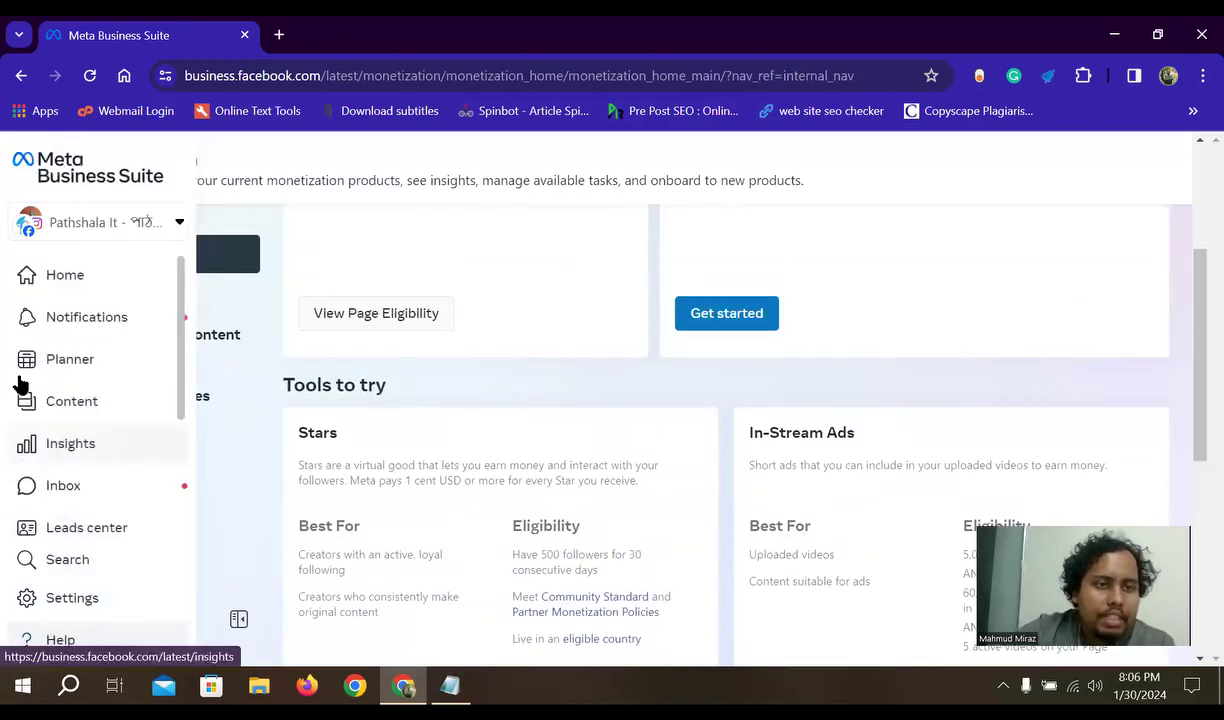
{"action": "scroll", "coordinate": [82, 428], "scroll_direction": "down", "scroll_amount": 2}
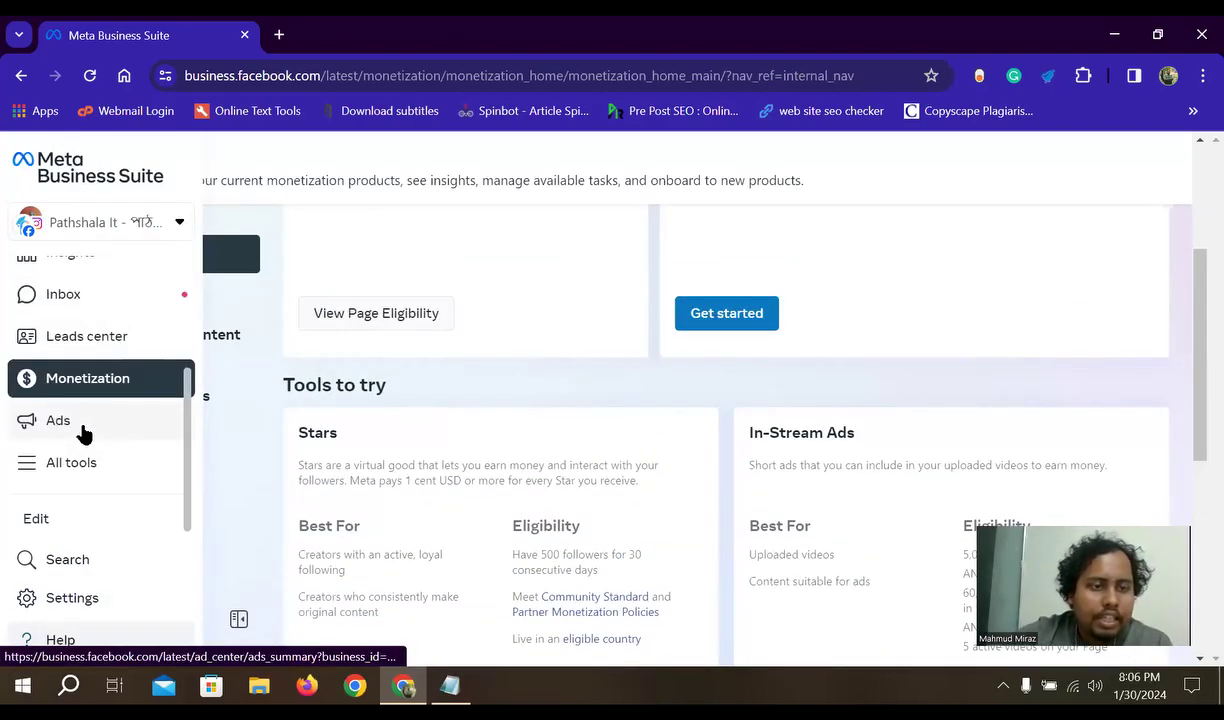
{"action": "left_click", "coordinate": [82, 462]}
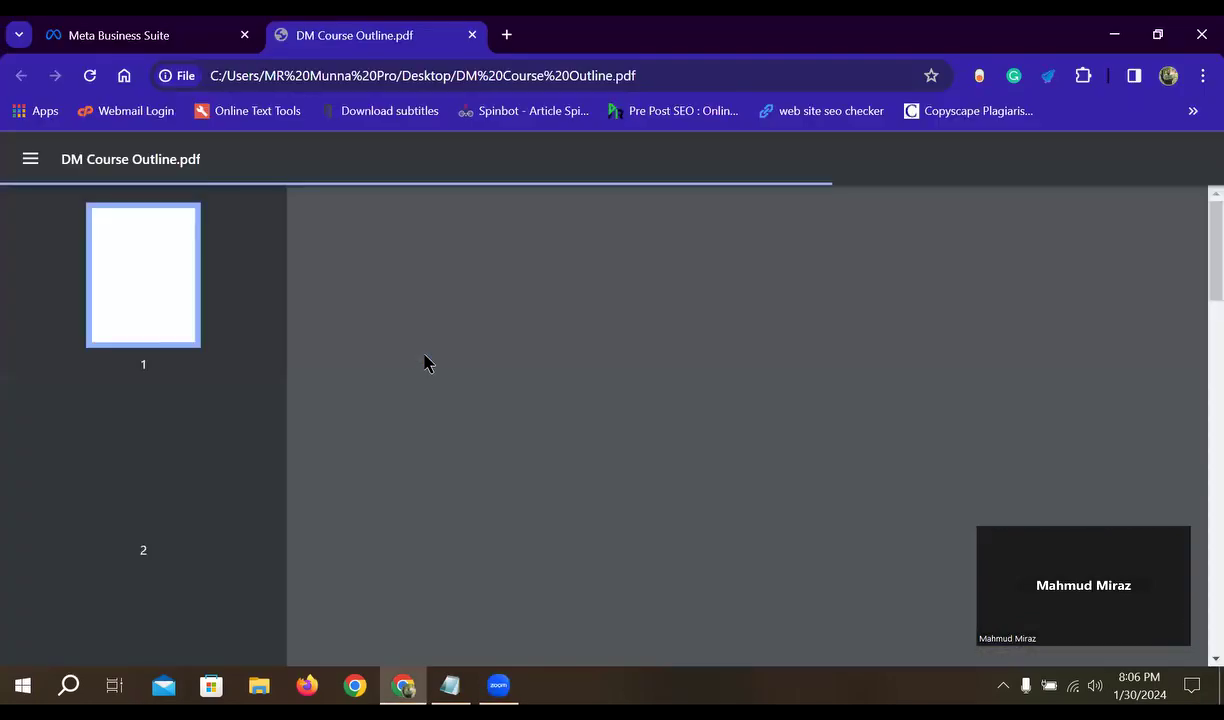
- Scroll through the DM Course Outline.pdf class list, then close the PDF tab with Ctrl+W
{"action": "scroll", "coordinate": [660, 460], "scroll_direction": "down", "scroll_amount": 5}
{"action": "scroll", "coordinate": [705, 512], "scroll_direction": "up", "scroll_amount": 2}
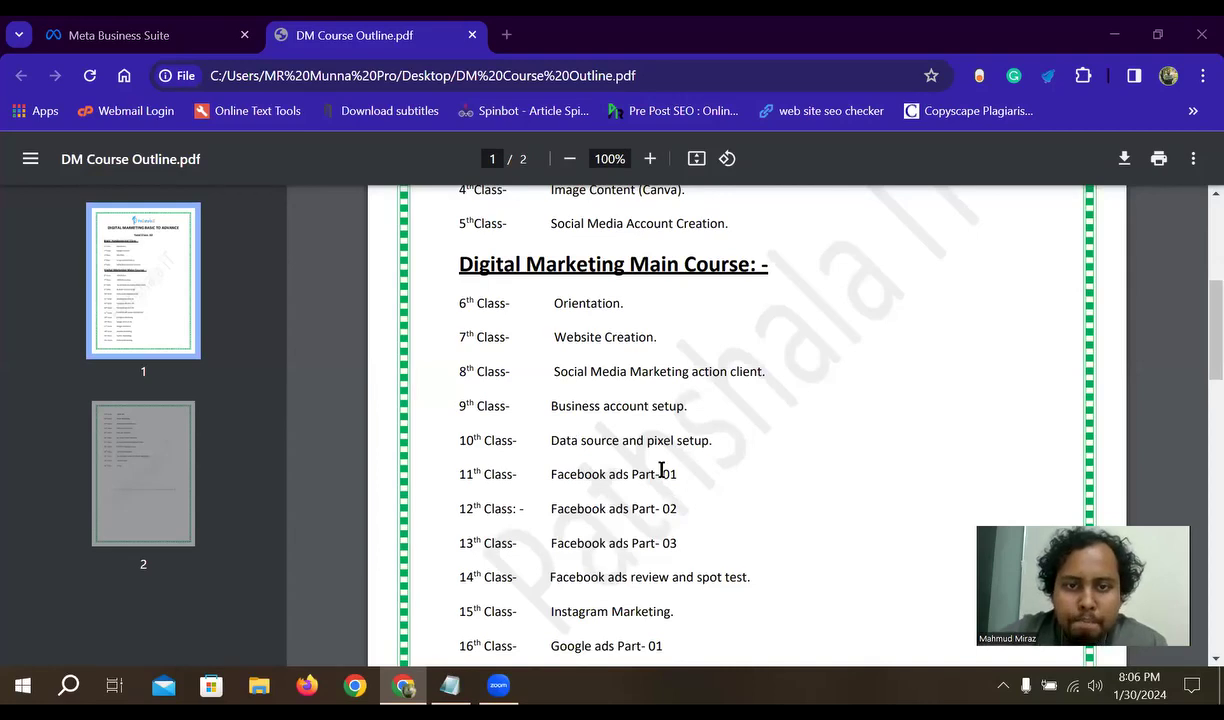
{"action": "scroll", "coordinate": [616, 539], "scroll_direction": "up", "scroll_amount": 1}
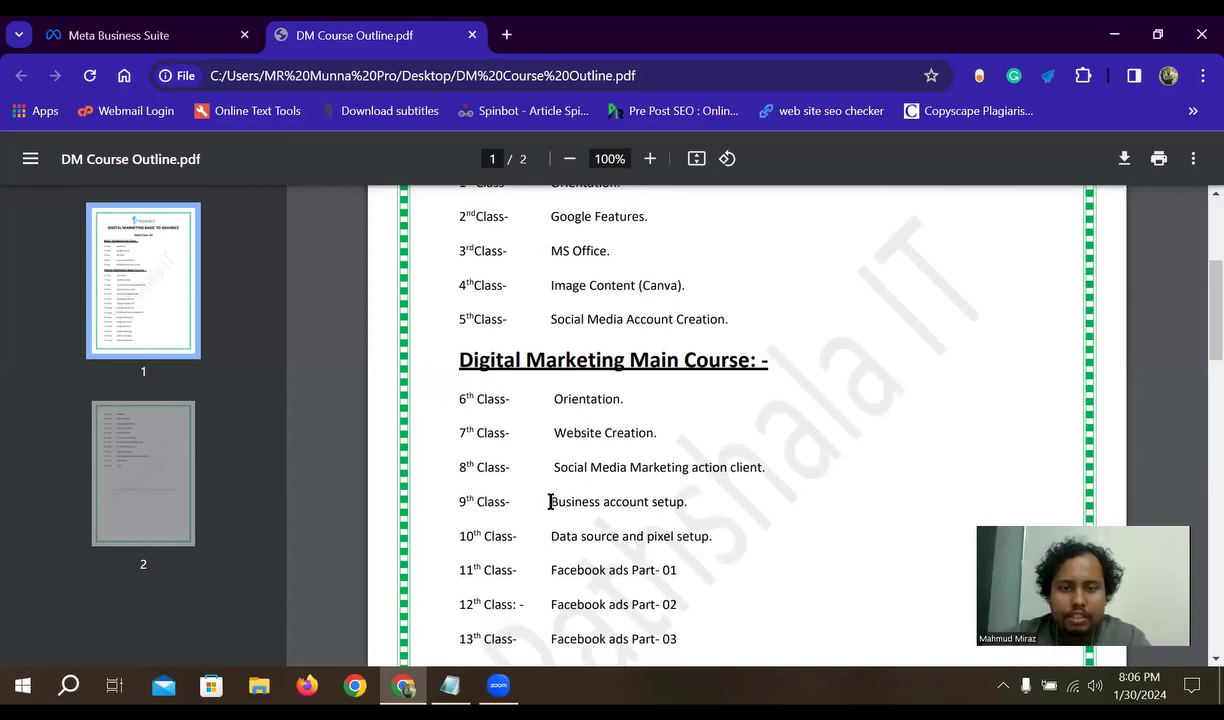
{"action": "scroll", "coordinate": [647, 580], "scroll_direction": "down", "scroll_amount": 1}
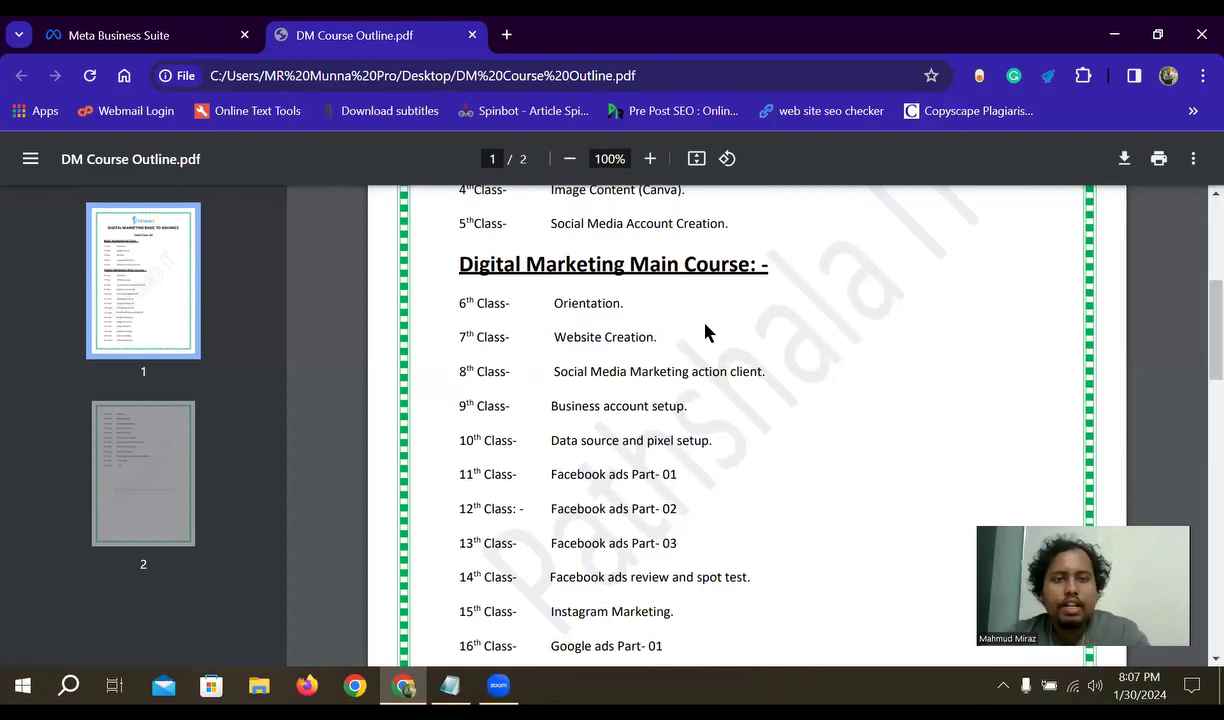
{"action": "key", "text": "ctrl+w"}
{"action": "scroll", "coordinate": [98, 400], "scroll_direction": "down", "scroll_amount": 3}
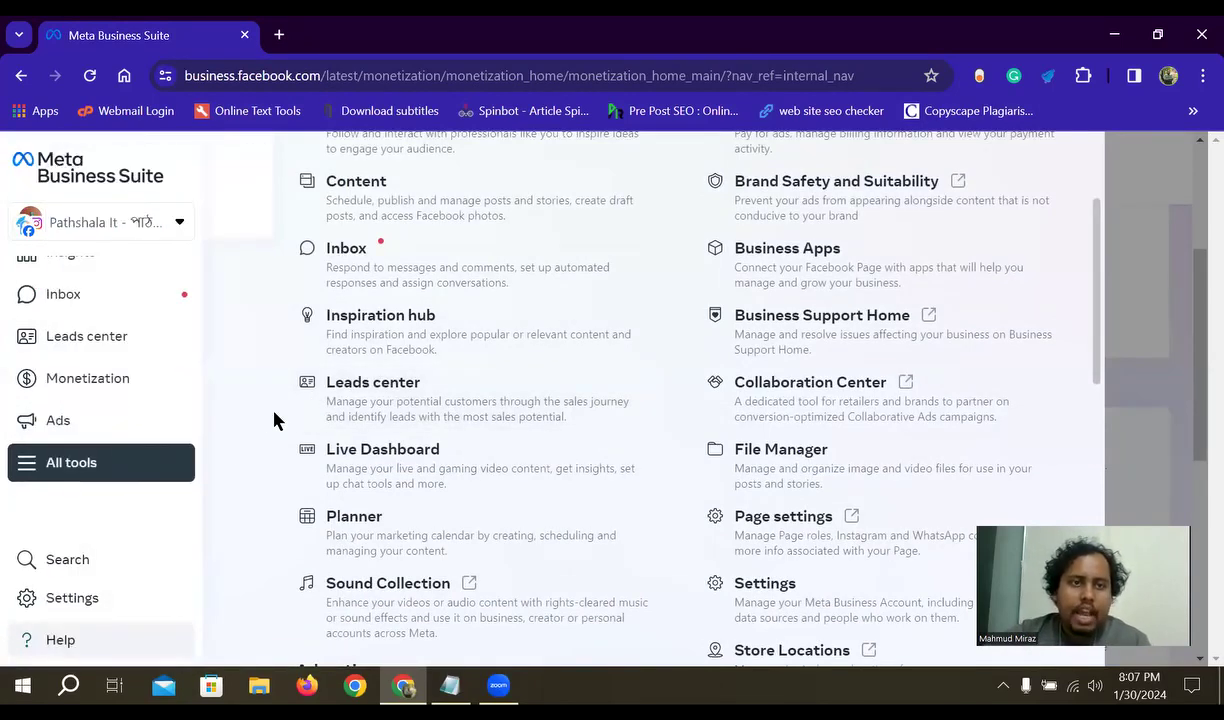
- Reopen the All tools overlay and scroll through the Content, Inbox and Planner tools
{"action": "left_click", "coordinate": [70, 464]}
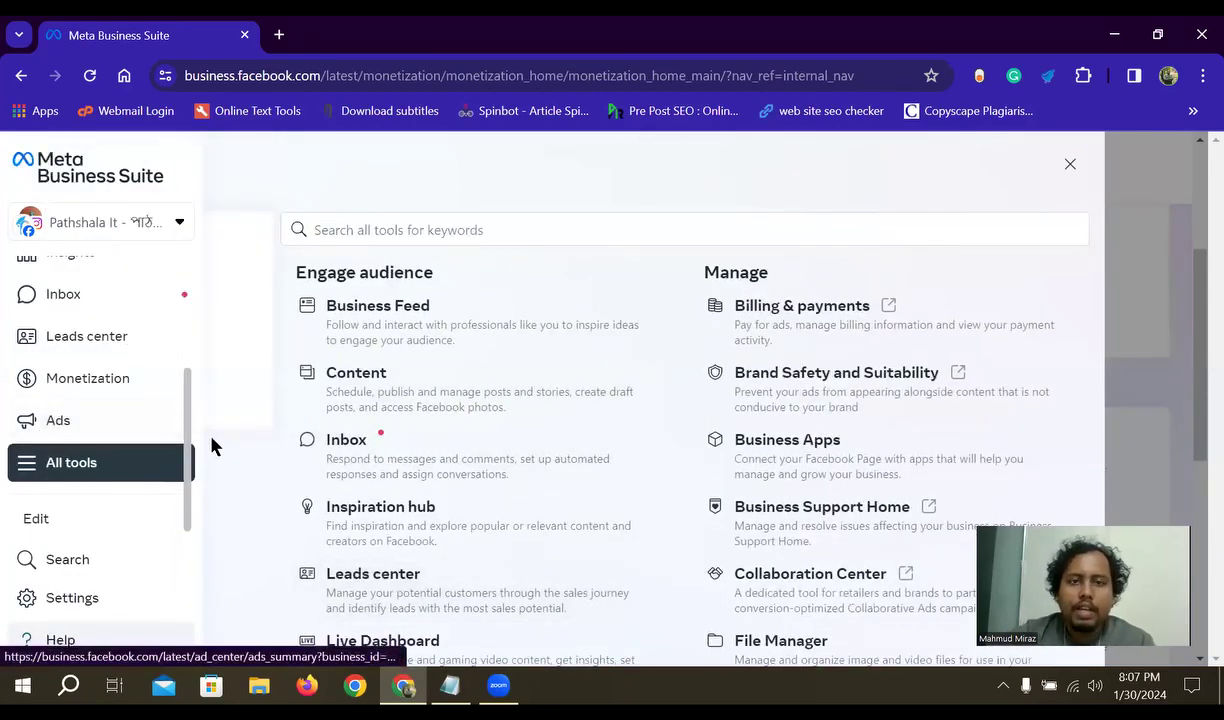
{"action": "mouse_move", "coordinate": [20, 475]}
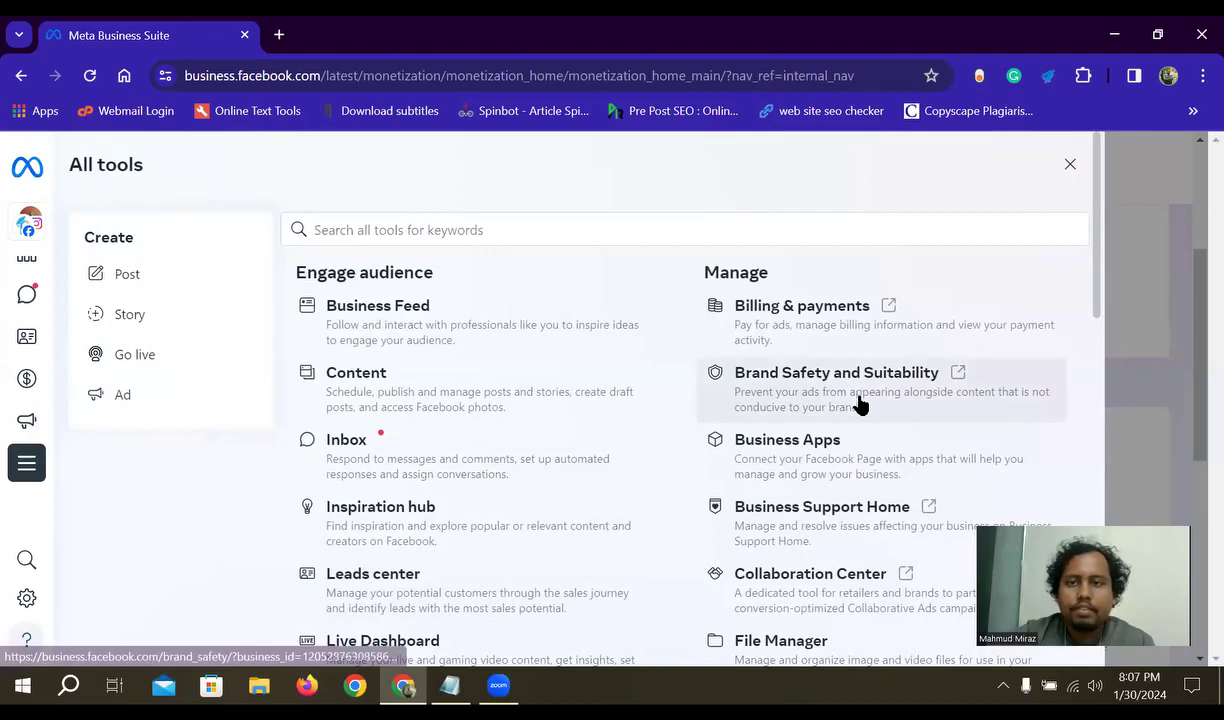
{"action": "left_click", "coordinate": [1070, 165]}
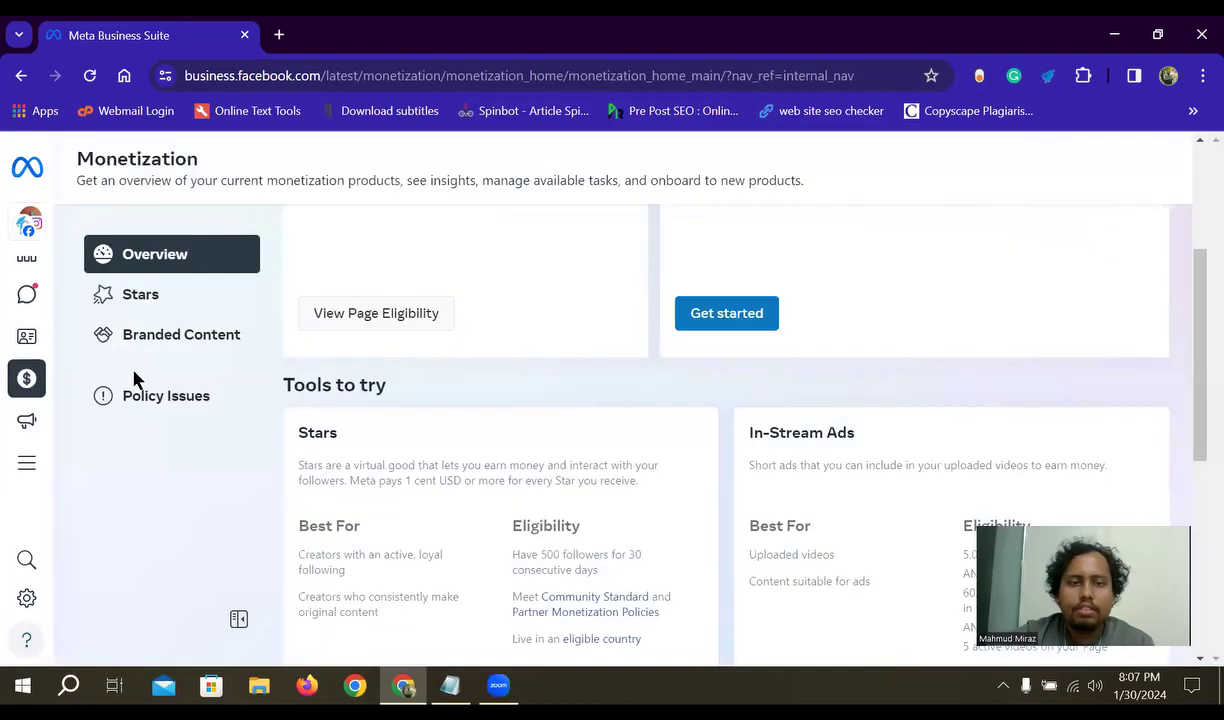
{"action": "left_click", "coordinate": [55, 464]}
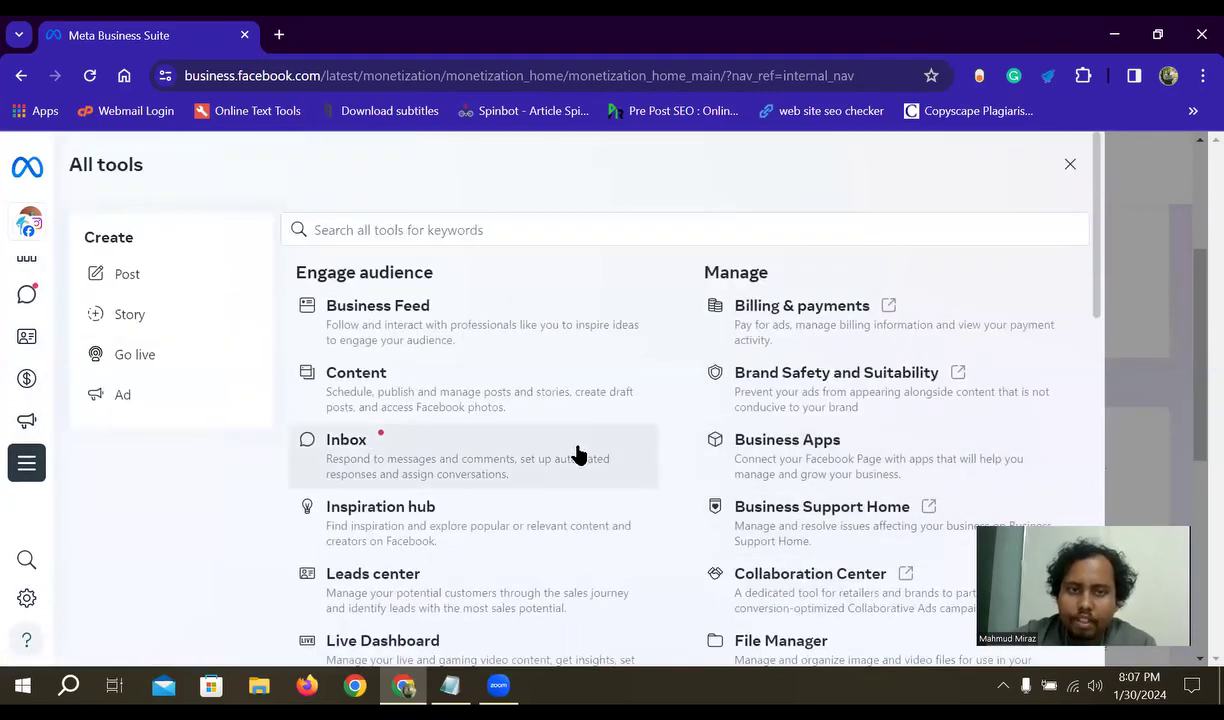
{"action": "scroll", "coordinate": [560, 420], "scroll_direction": "down", "scroll_amount": 1}
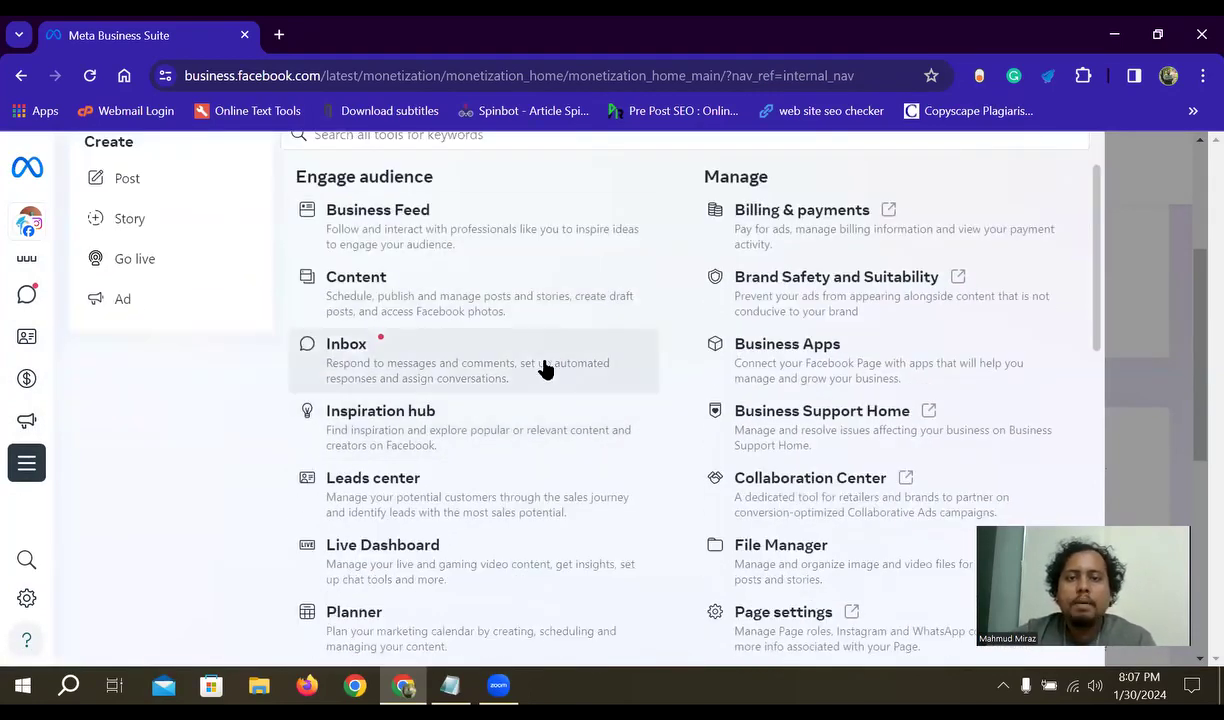
{"action": "scroll", "coordinate": [600, 330], "scroll_direction": "up", "scroll_amount": 1}
{"action": "scroll", "coordinate": [863, 437], "scroll_direction": "down", "scroll_amount": 1}
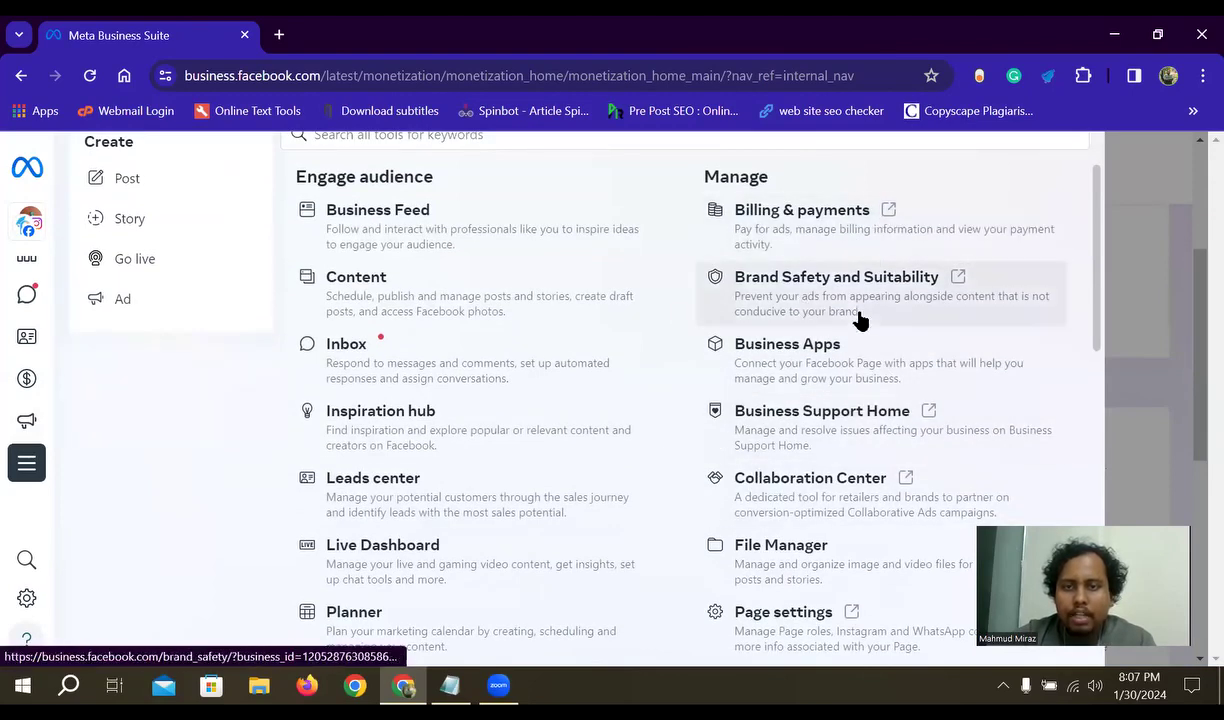
{"action": "scroll", "coordinate": [830, 464], "scroll_direction": "down", "scroll_amount": 1}
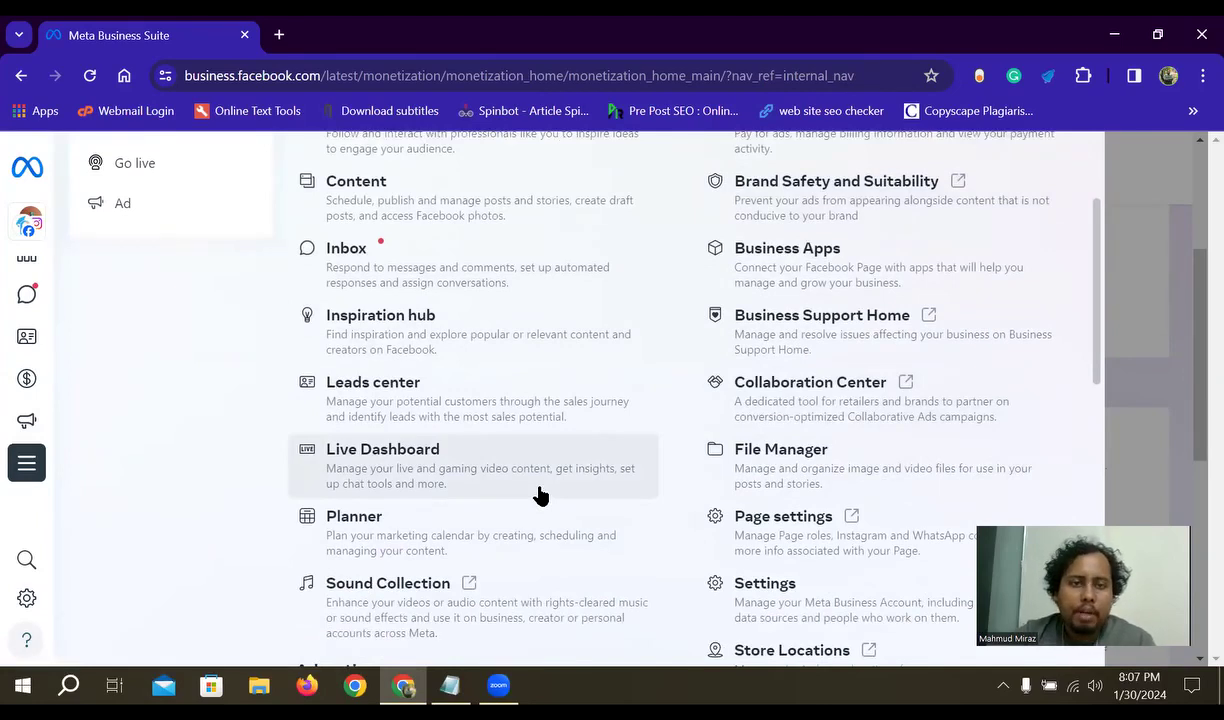
{"action": "scroll", "coordinate": [540, 494], "scroll_direction": "up", "scroll_amount": 2}
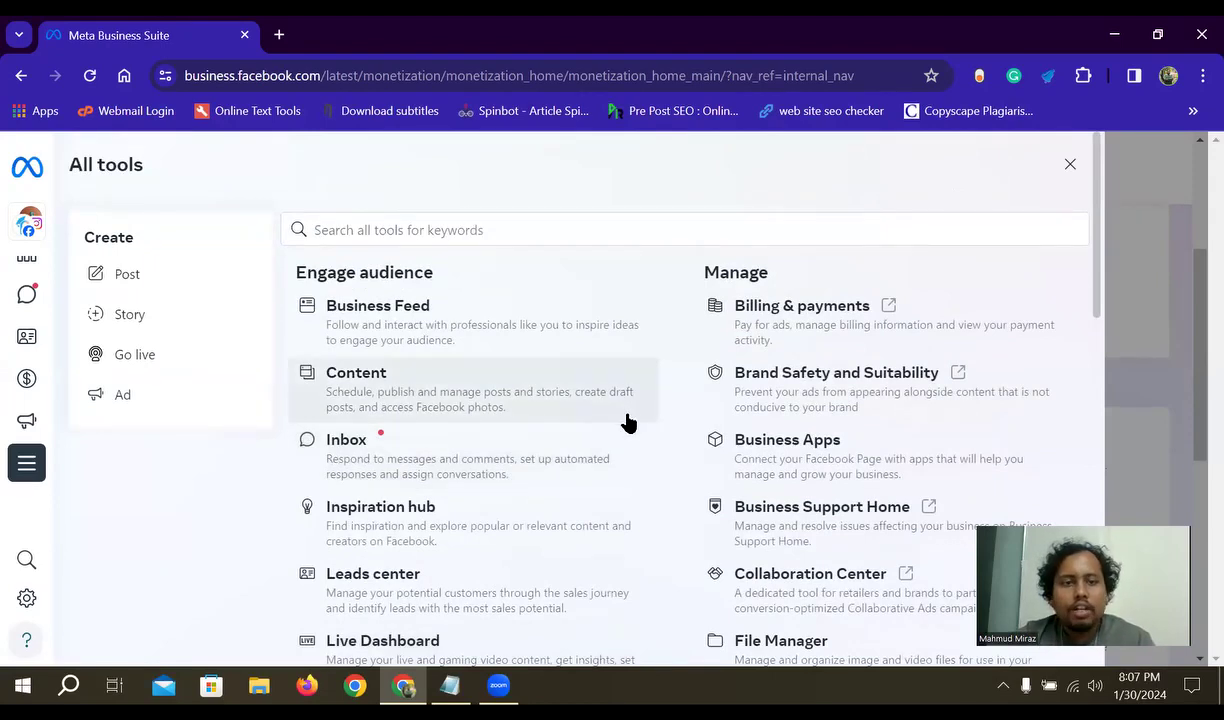
- Scroll down to Business Support Home, Store Locations, View Page and Advertise tools, then back up
{"action": "mouse_move", "coordinate": [5, 308]}
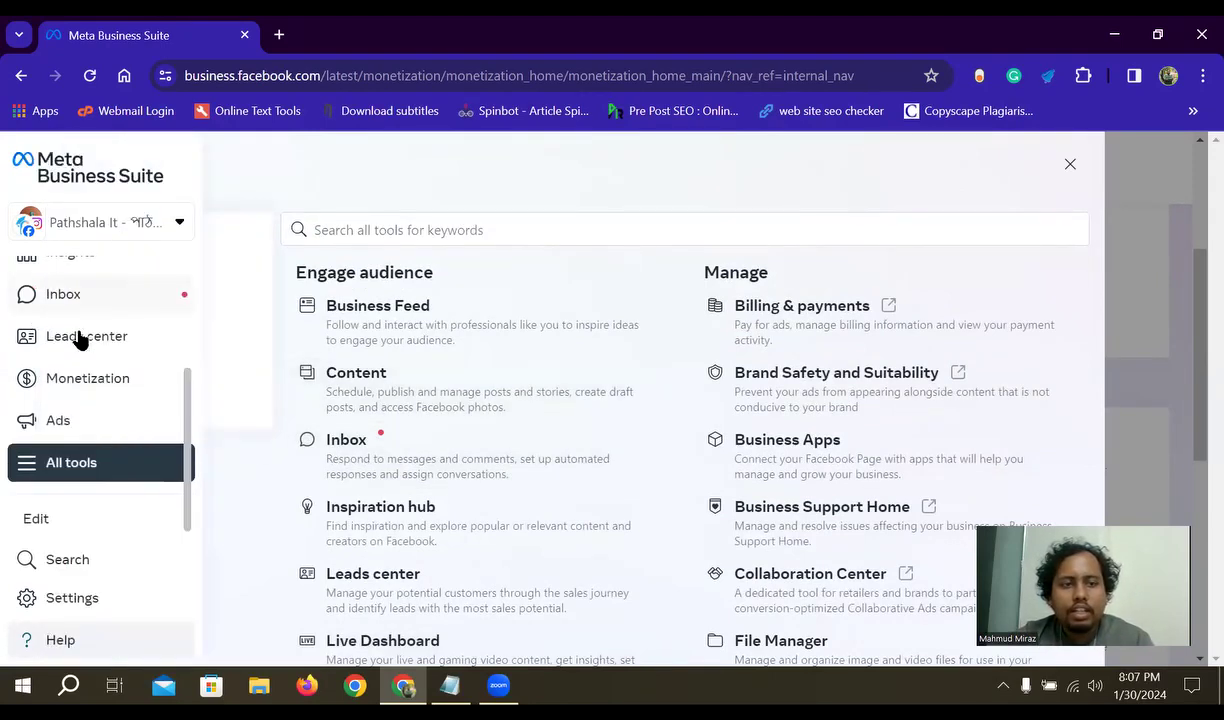
{"action": "scroll", "coordinate": [805, 480], "scroll_direction": "down", "scroll_amount": 1}
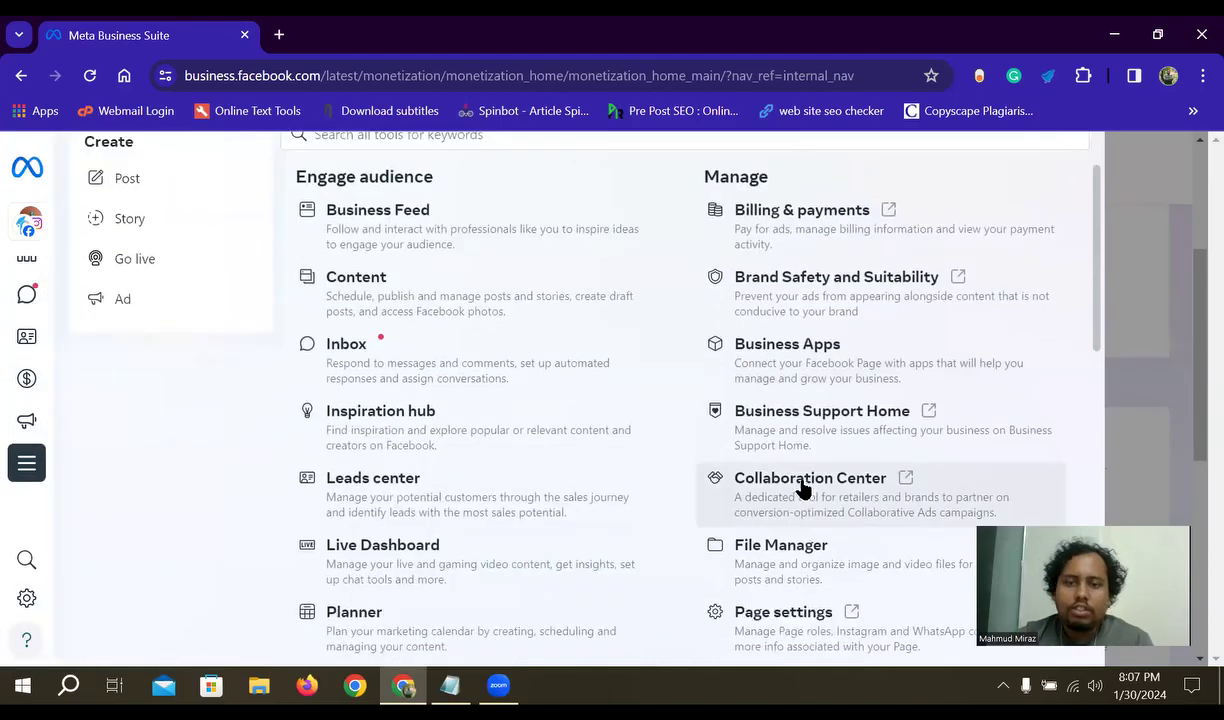
{"action": "scroll", "coordinate": [805, 470], "scroll_direction": "down", "scroll_amount": 1}
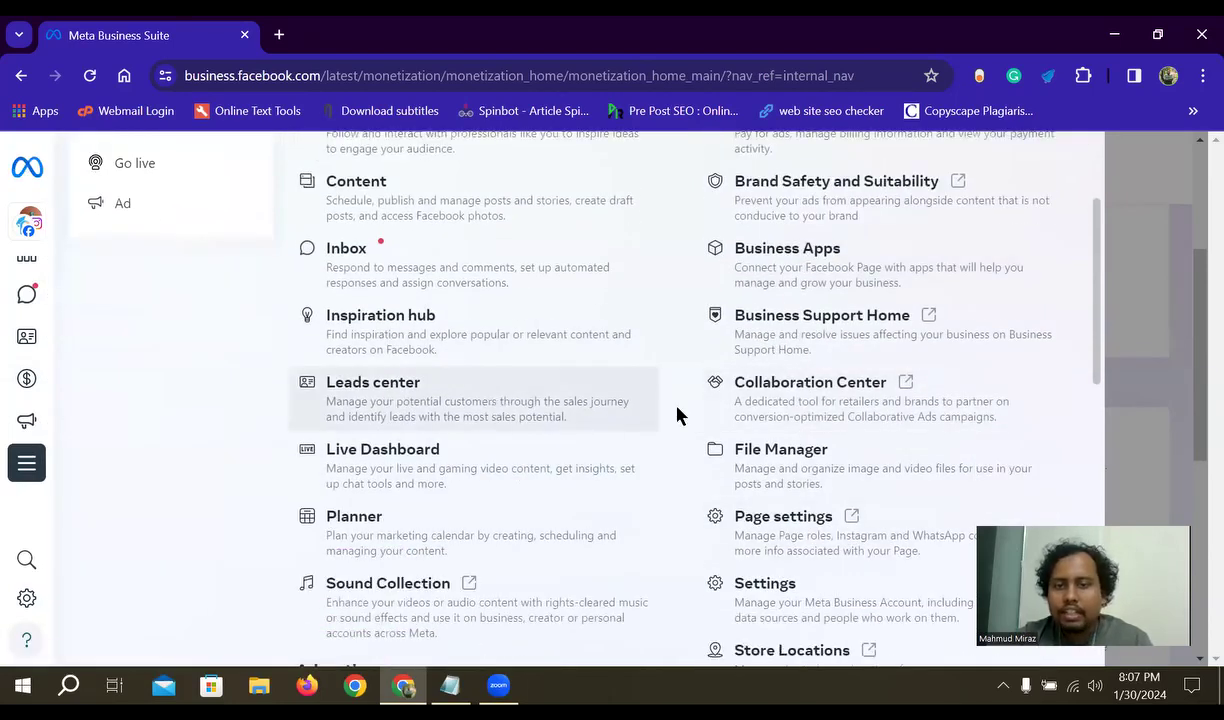
{"action": "scroll", "coordinate": [825, 535], "scroll_direction": "down", "scroll_amount": 2}
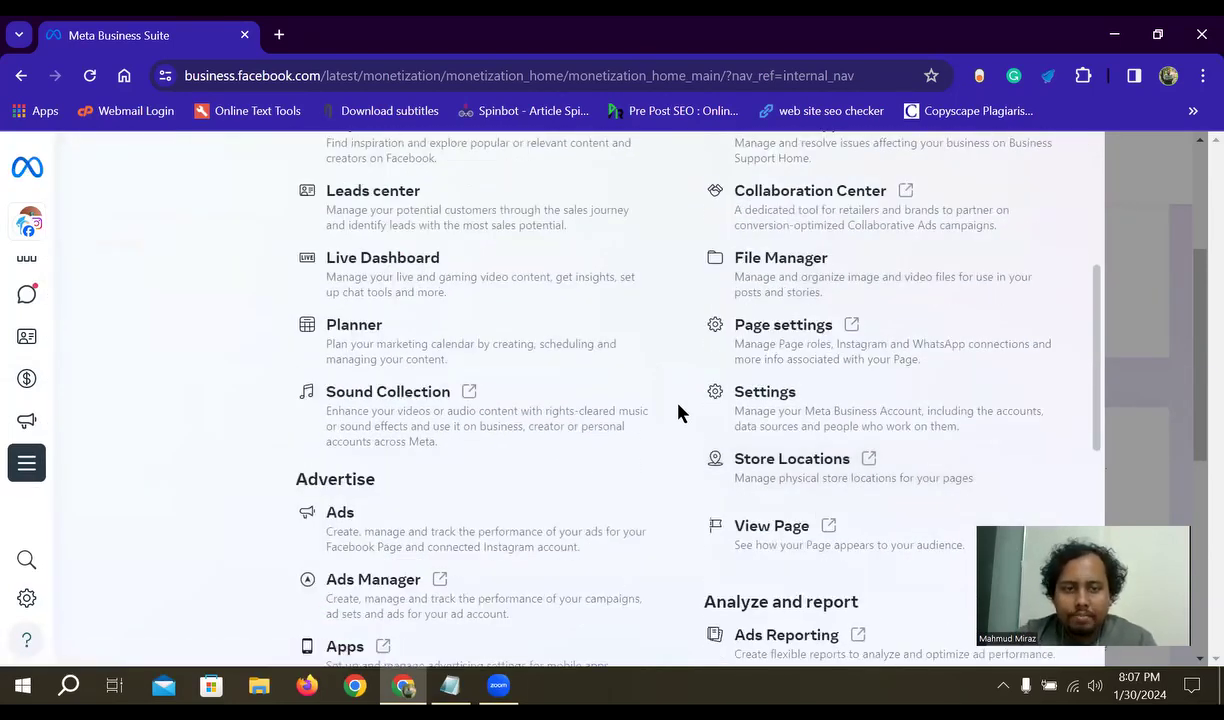
{"action": "scroll", "coordinate": [410, 453], "scroll_direction": "up", "scroll_amount": 2}
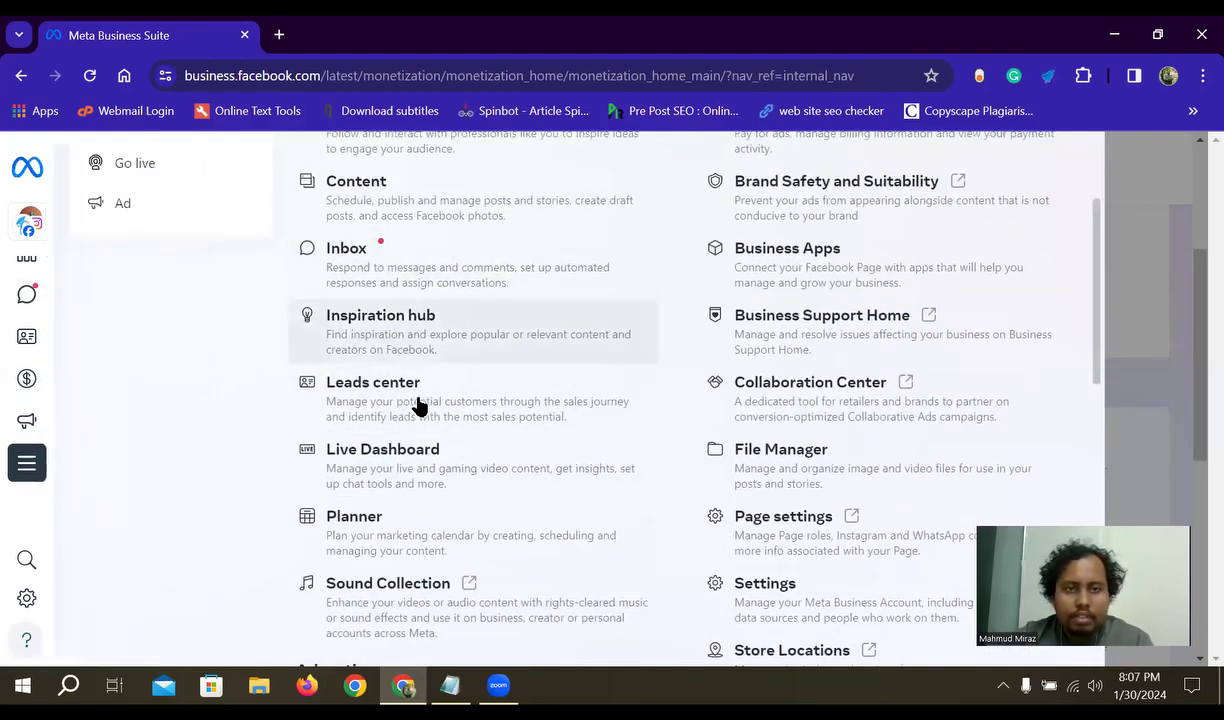
{"action": "scroll", "coordinate": [419, 405], "scroll_direction": "up", "scroll_amount": 1}
{"action": "scroll", "coordinate": [620, 390], "scroll_direction": "down", "scroll_amount": 2}
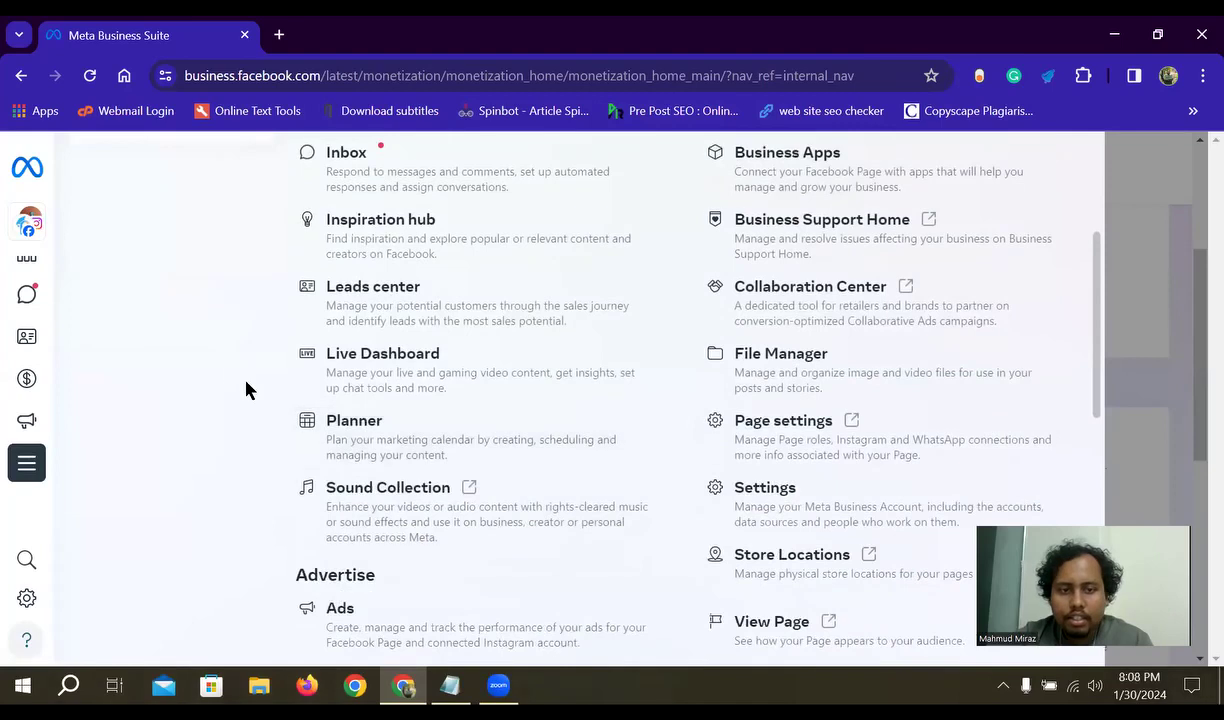
{"action": "scroll", "coordinate": [806, 480], "scroll_direction": "down", "scroll_amount": 1}
{"action": "scroll", "coordinate": [355, 360], "scroll_direction": "down", "scroll_amount": 2}
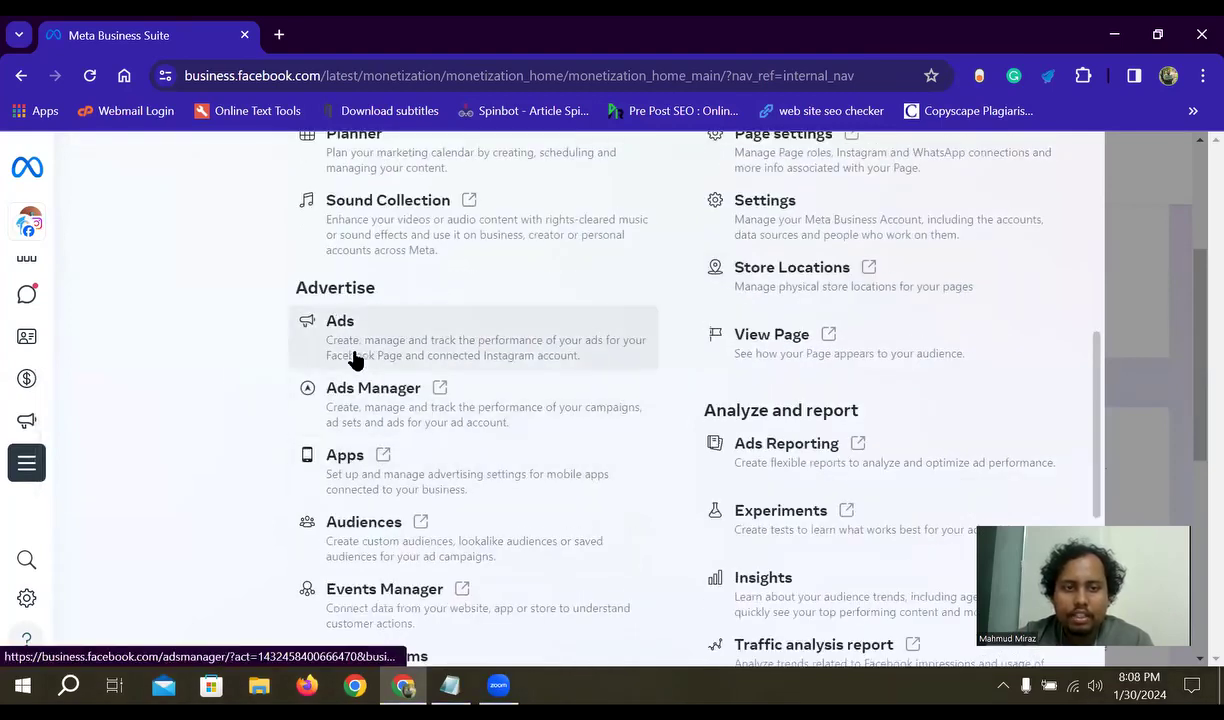
{"action": "scroll", "coordinate": [375, 327], "scroll_direction": "down", "scroll_amount": 1}
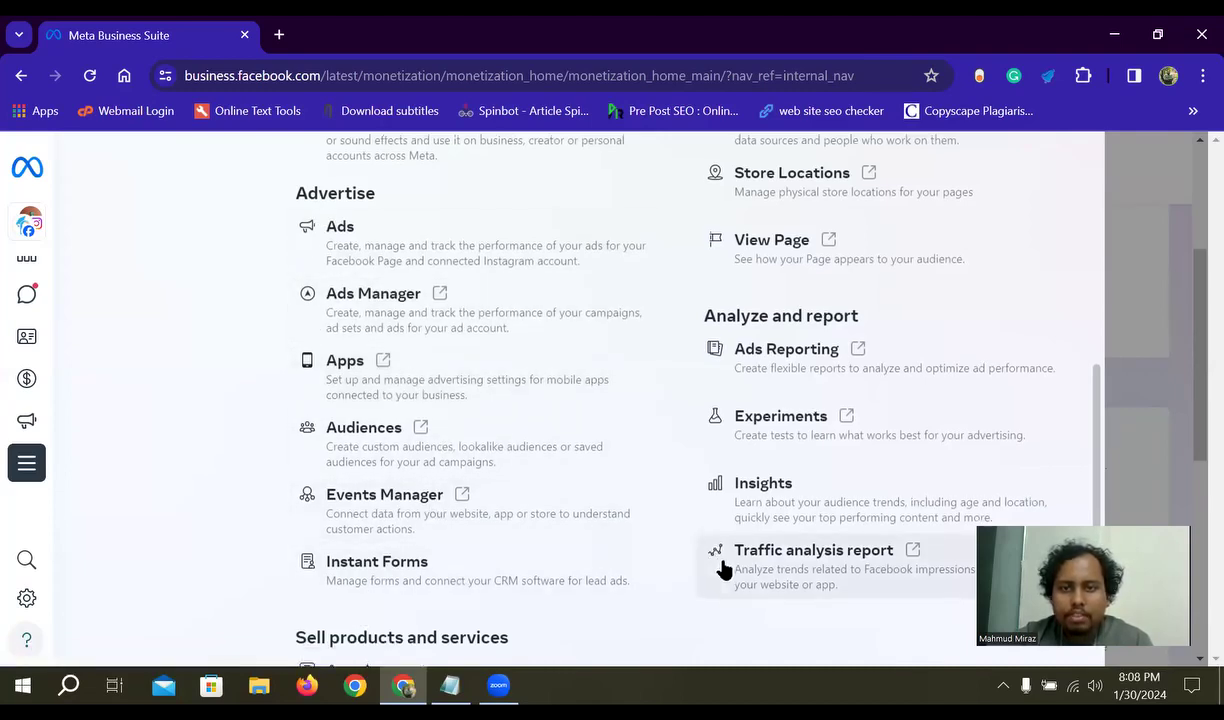
{"action": "scroll", "coordinate": [760, 530], "scroll_direction": "up", "scroll_amount": 1}
{"action": "scroll", "coordinate": [784, 507], "scroll_direction": "down", "scroll_amount": 1}
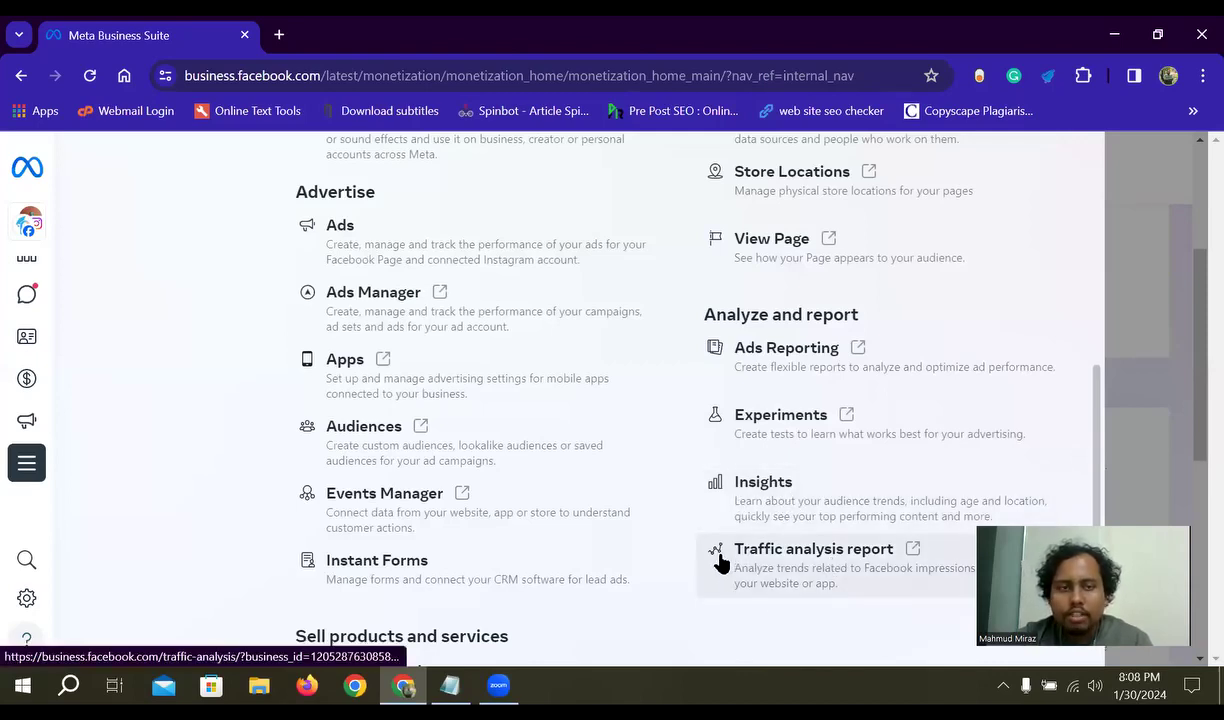
{"action": "scroll", "coordinate": [795, 530], "scroll_direction": "up", "scroll_amount": 3}
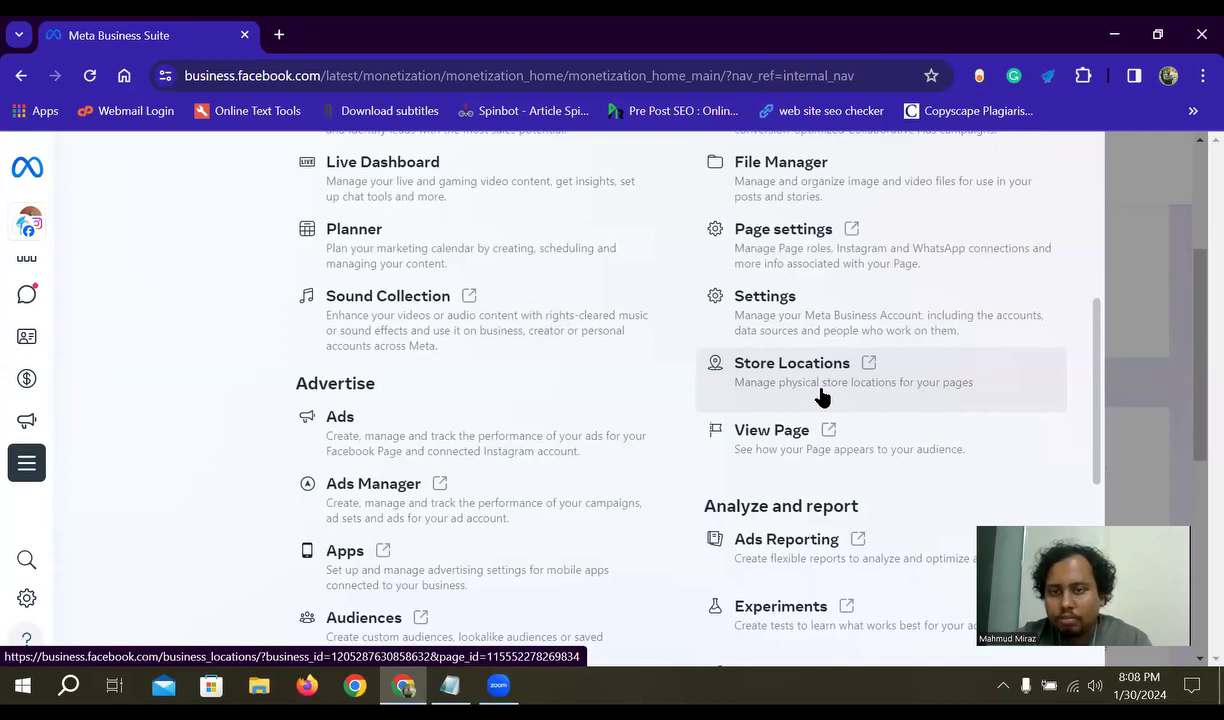
{"action": "scroll", "coordinate": [790, 420], "scroll_direction": "up", "scroll_amount": 3}
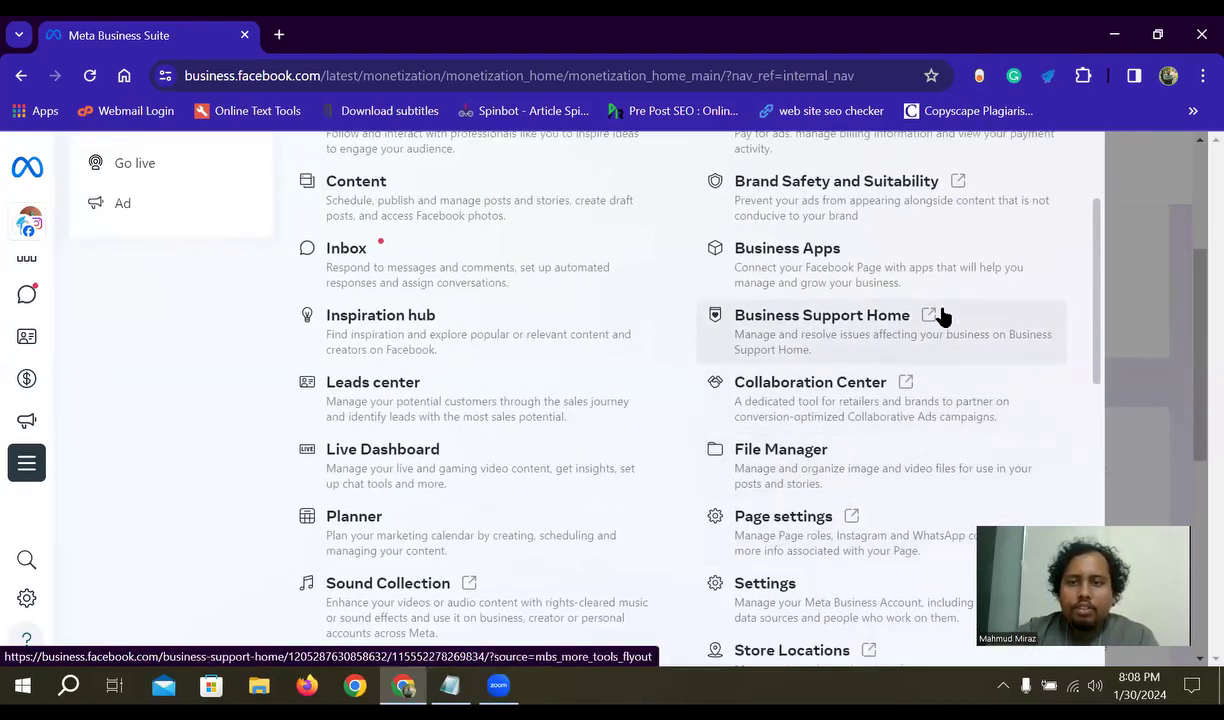
{"action": "scroll", "coordinate": [943, 312], "scroll_direction": "up", "scroll_amount": 2}
- Close the All tools panel, browse the business accounts list, then dismiss it
{"action": "left_click", "coordinate": [1069, 165]}
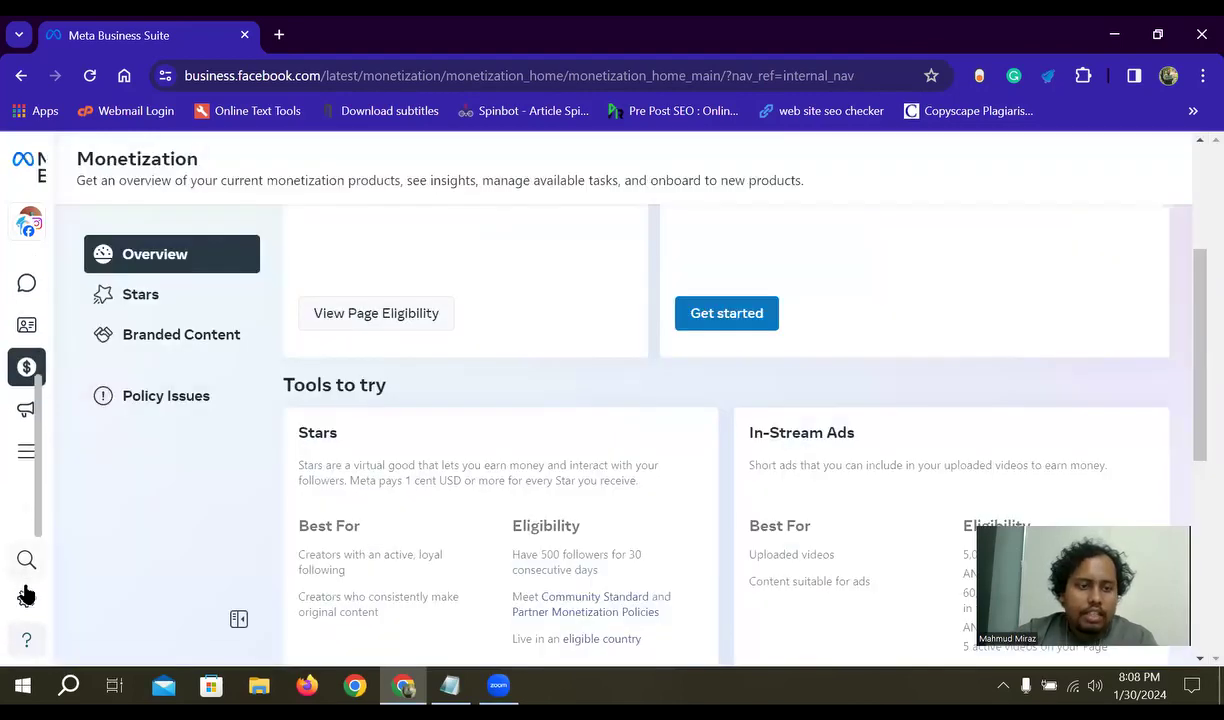
{"action": "mouse_move", "coordinate": [90, 267]}
{"action": "left_click", "coordinate": [165, 229]}
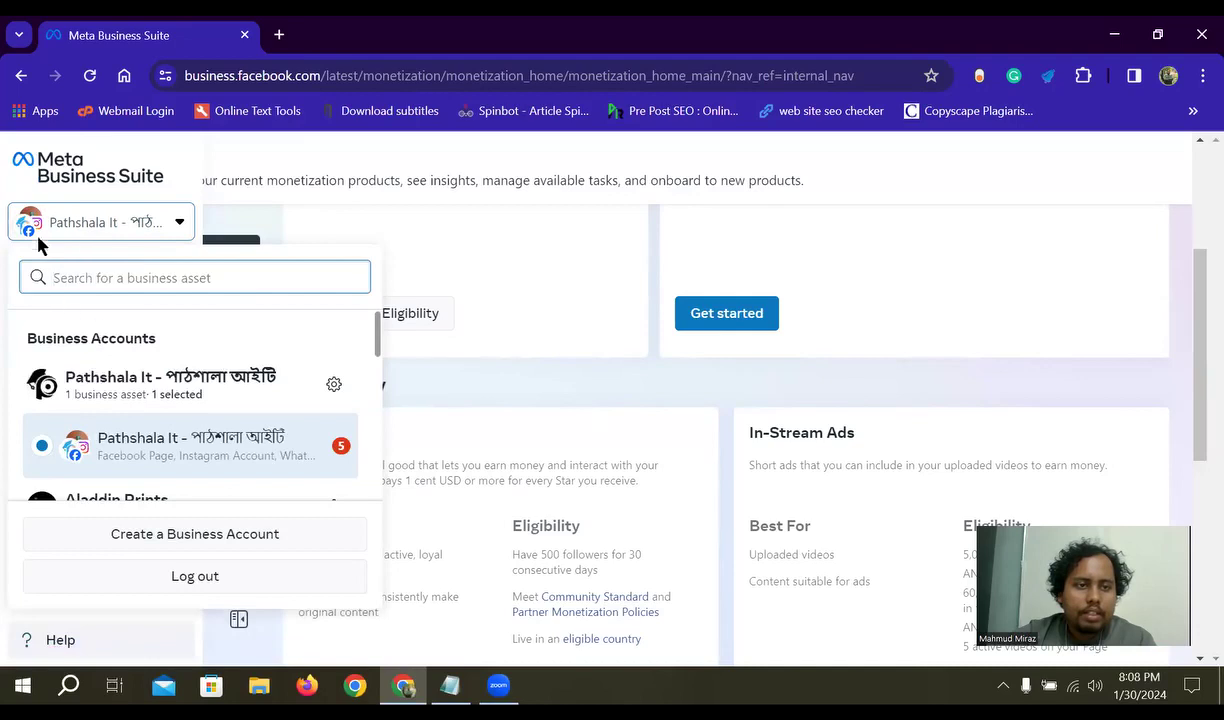
{"action": "scroll", "coordinate": [131, 459], "scroll_direction": "down", "scroll_amount": 2}
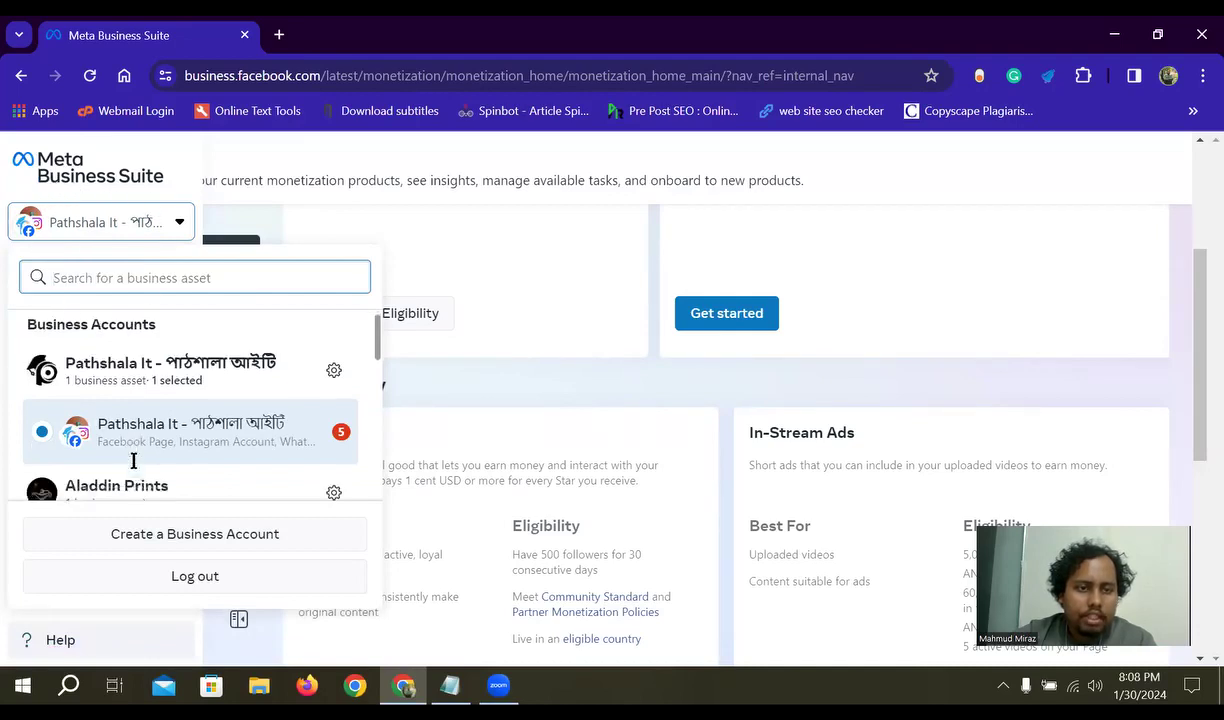
{"action": "scroll", "coordinate": [164, 410], "scroll_direction": "up", "scroll_amount": 2}
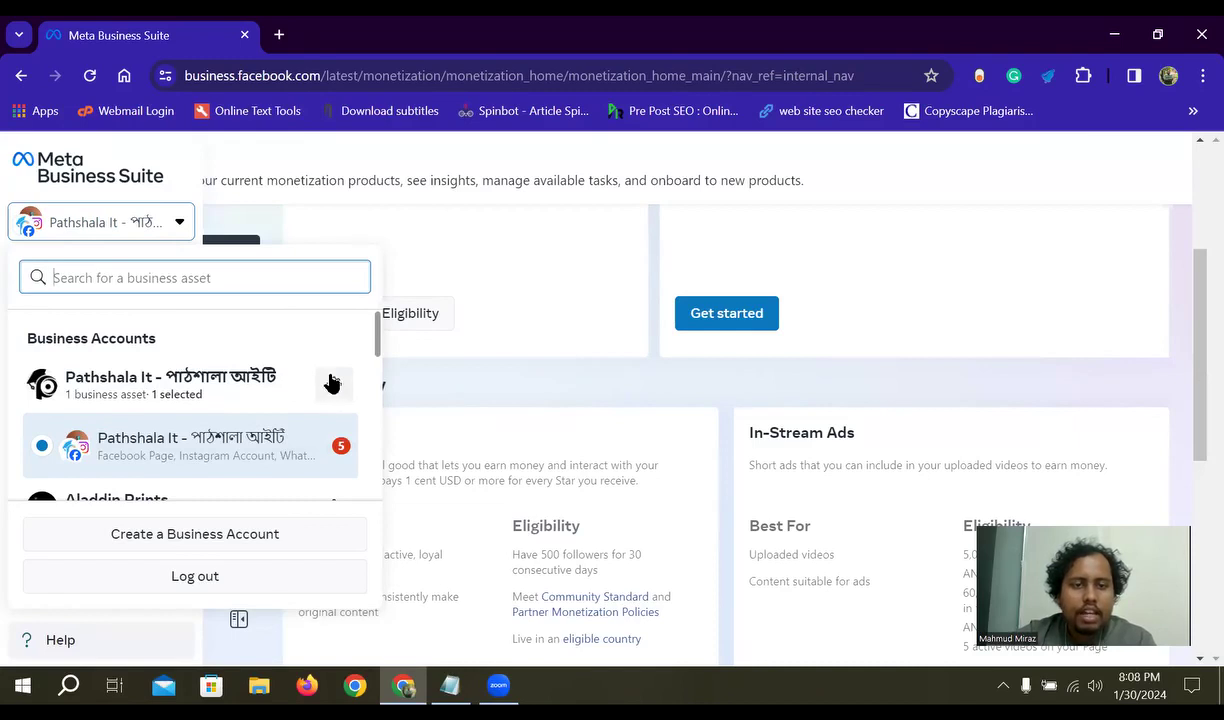
{"action": "scroll", "coordinate": [227, 404], "scroll_direction": "down", "scroll_amount": 5}
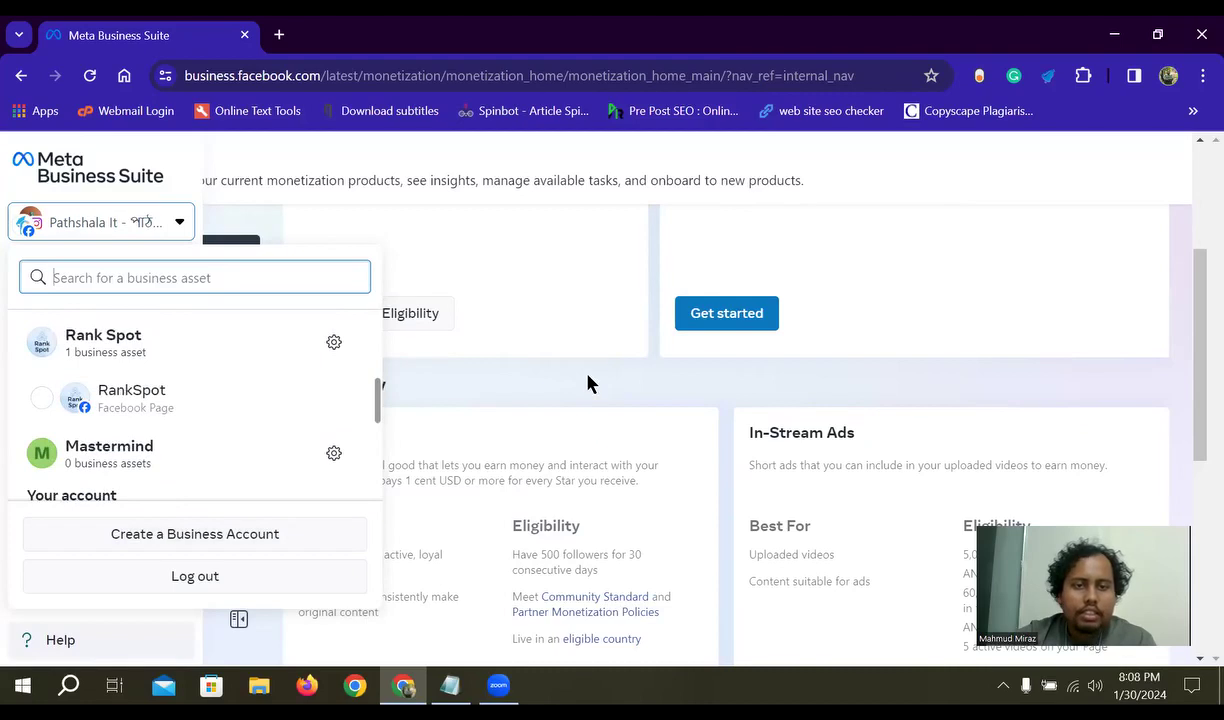
{"action": "left_click", "coordinate": [536, 410]}
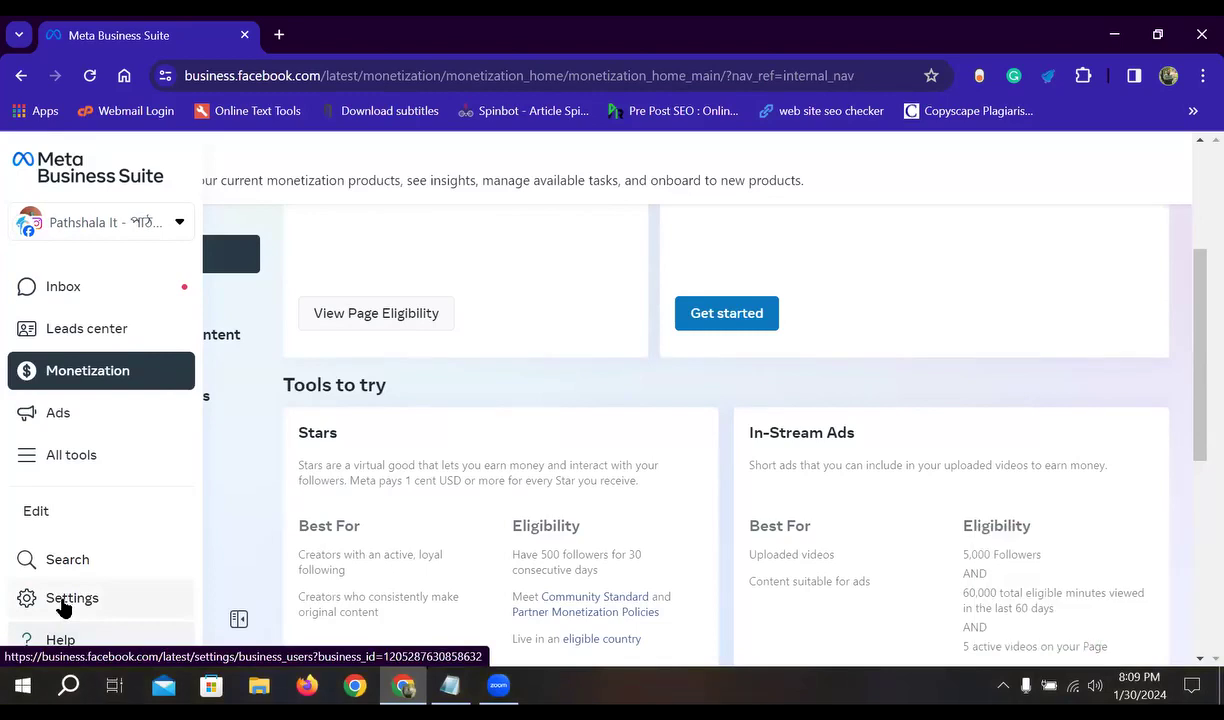
- Open Settings on the People page and scroll through the Settings sidebar sections
{"action": "left_click", "coordinate": [63, 600]}
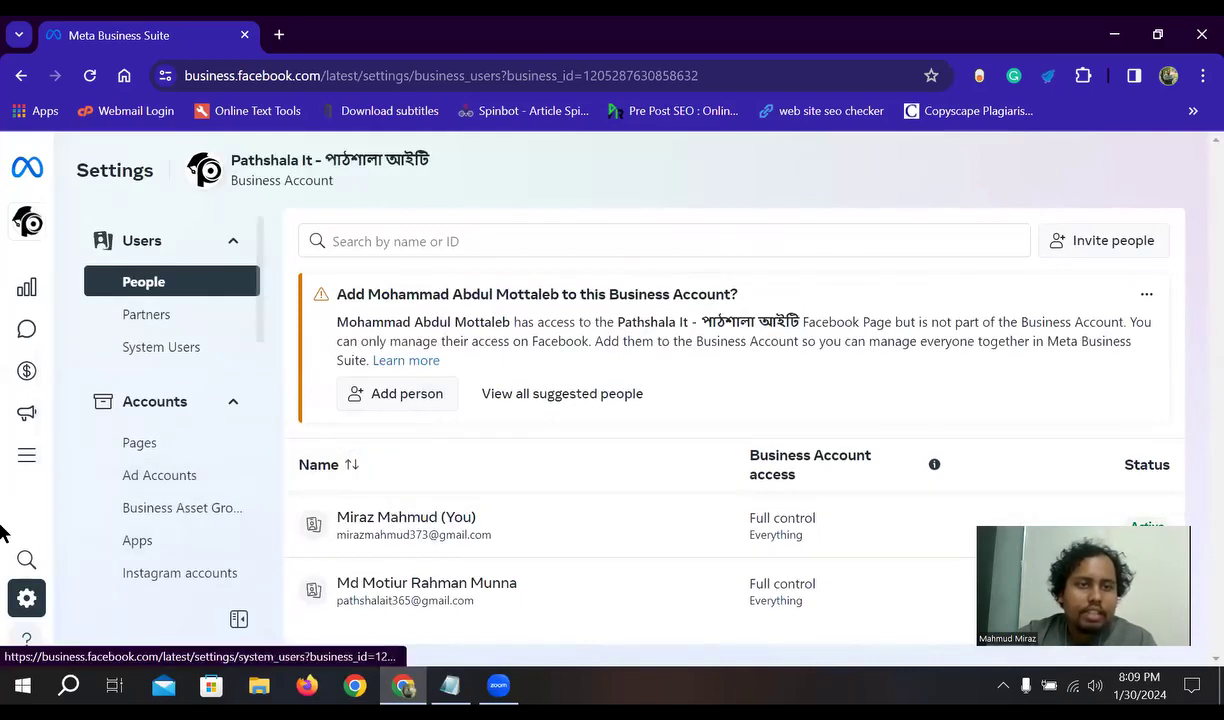
{"action": "mouse_move", "coordinate": [34, 172]}
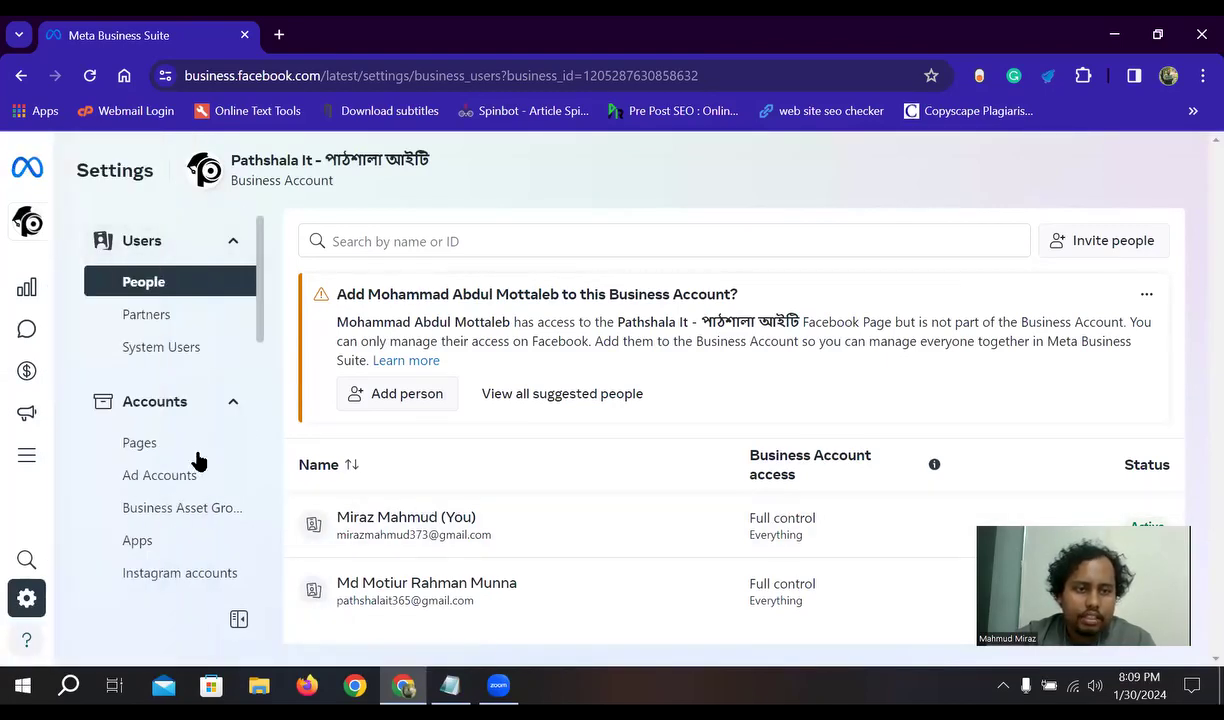
{"action": "scroll", "coordinate": [218, 485], "scroll_direction": "down", "scroll_amount": 3}
{"action": "scroll", "coordinate": [172, 520], "scroll_direction": "up", "scroll_amount": 3}
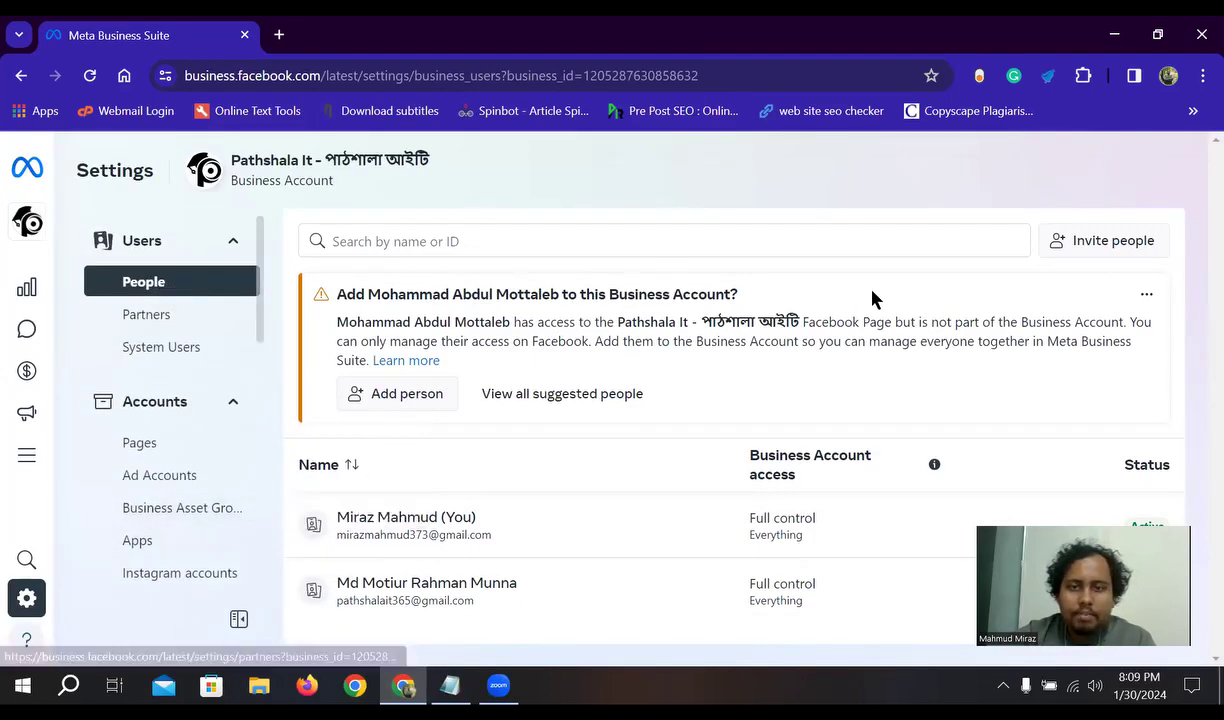
{"action": "scroll", "coordinate": [191, 505], "scroll_direction": "down", "scroll_amount": 5}
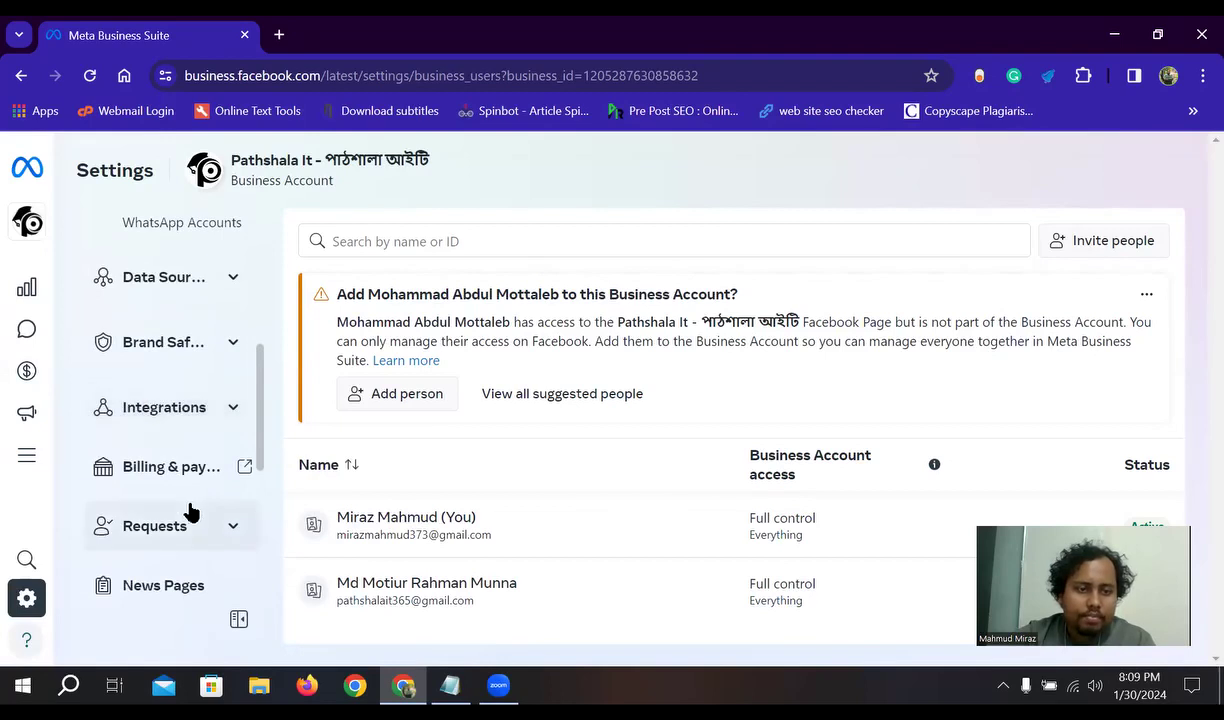
{"action": "scroll", "coordinate": [180, 505], "scroll_direction": "down", "scroll_amount": 5}
{"action": "mouse_move", "coordinate": [35, 230]}
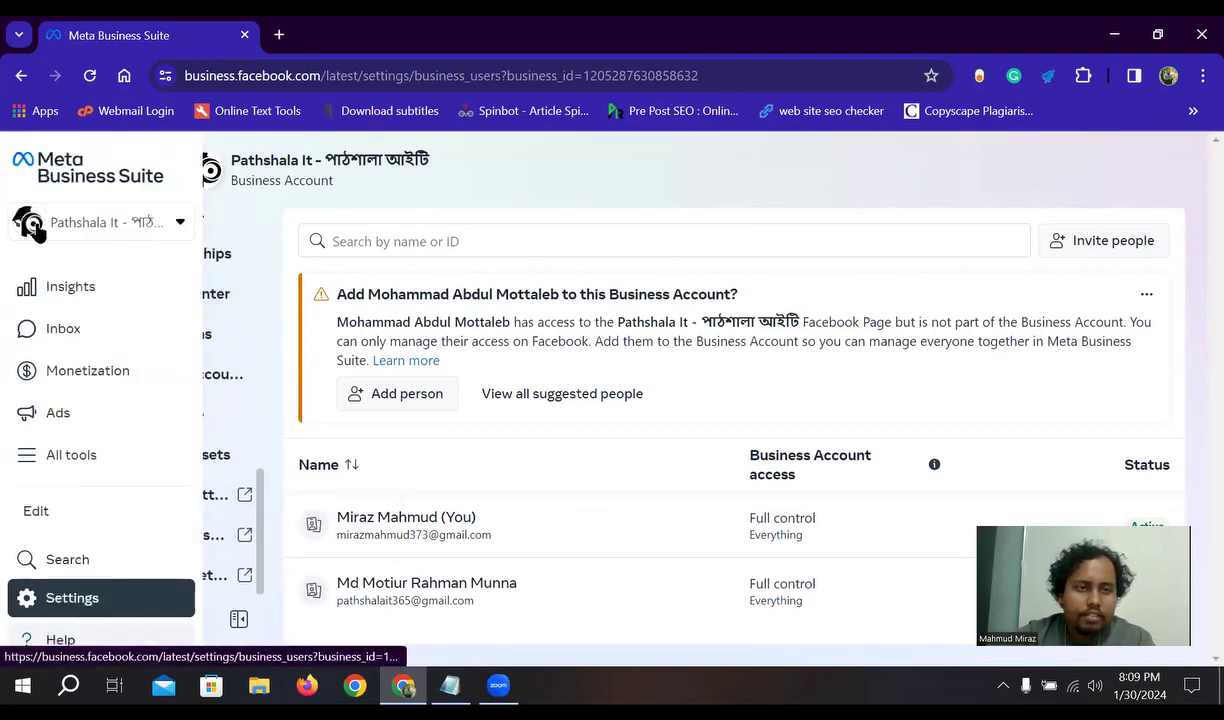
{"action": "left_click", "coordinate": [180, 222]}
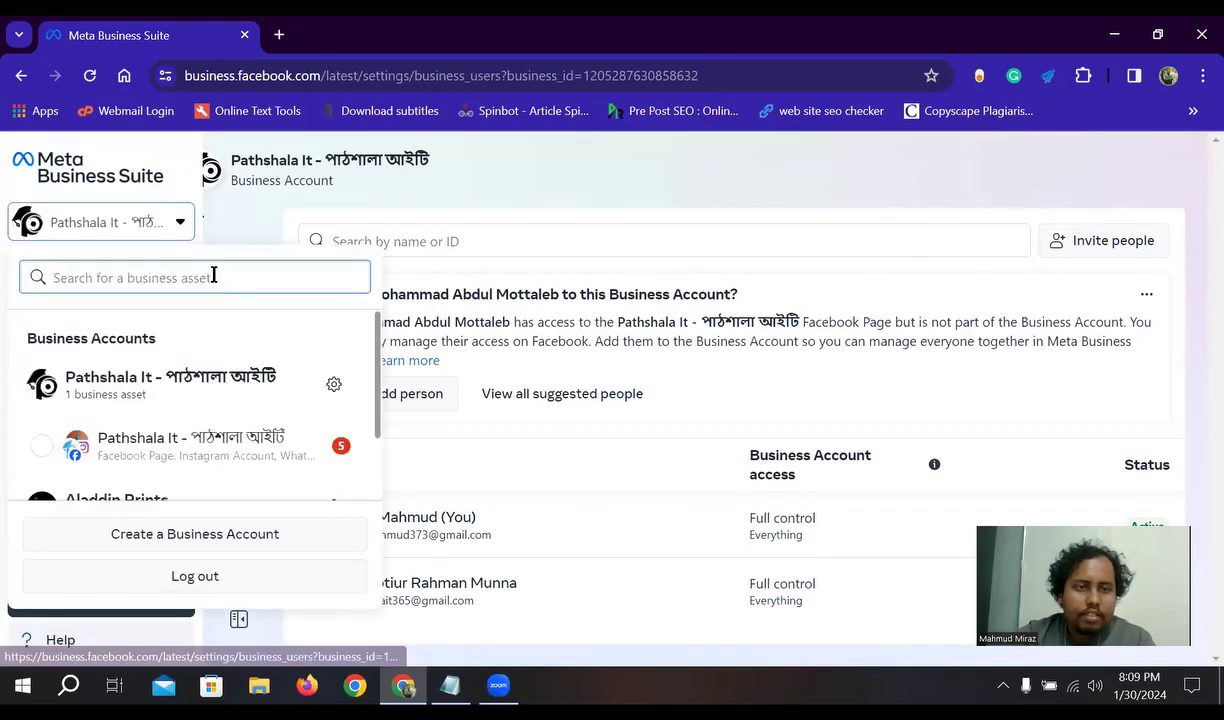
{"action": "left_click", "coordinate": [333, 386]}
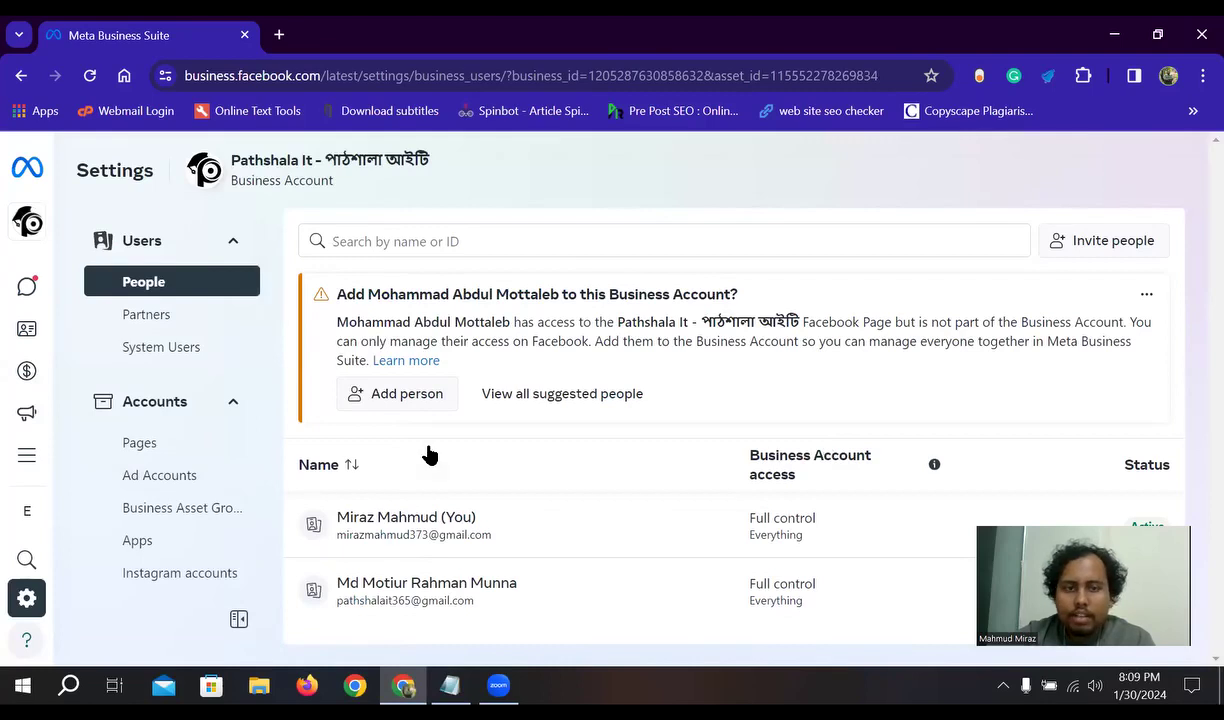
{"action": "mouse_move", "coordinate": [24, 597]}
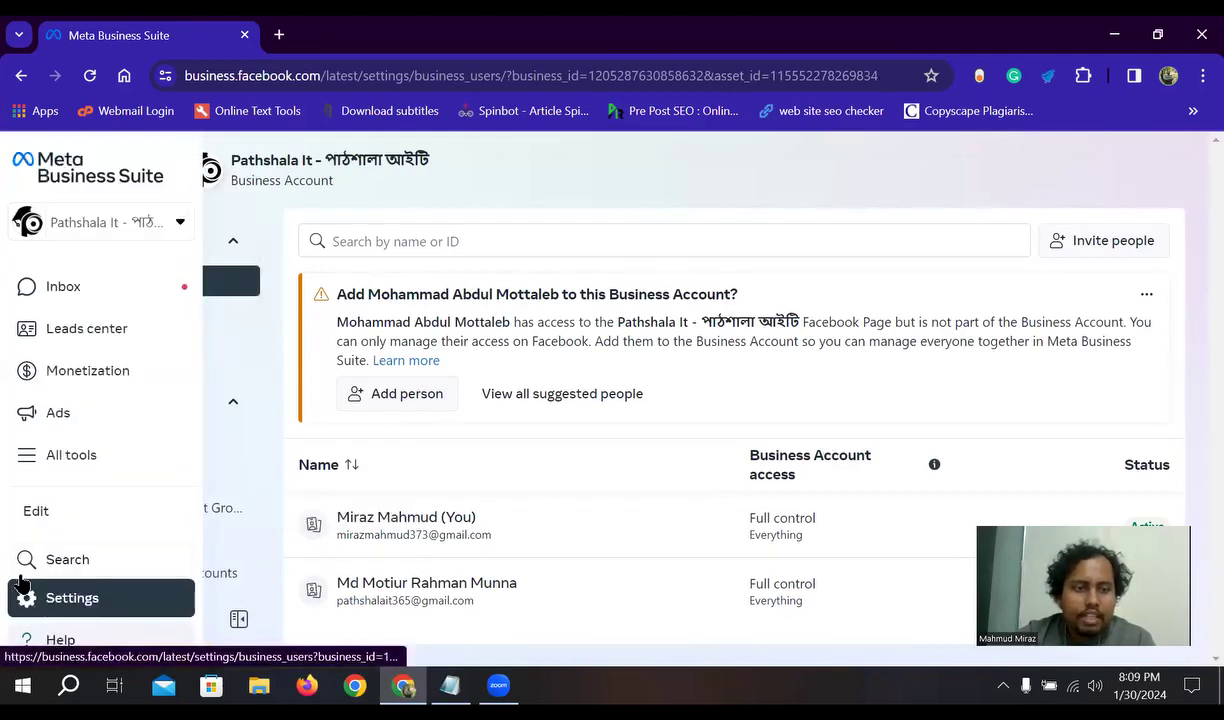
{"action": "left_click", "coordinate": [161, 225]}
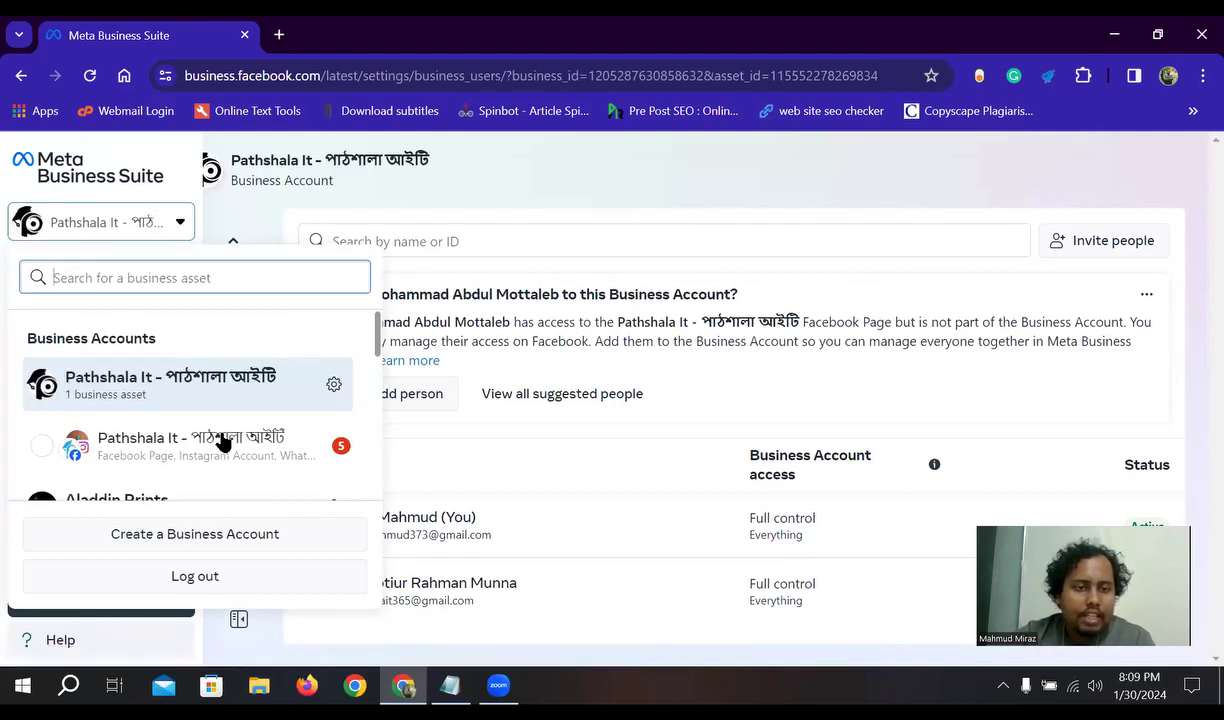
{"action": "scroll", "coordinate": [85, 471], "scroll_direction": "down", "scroll_amount": 2}
{"action": "scroll", "coordinate": [210, 447], "scroll_direction": "up", "scroll_amount": 3}
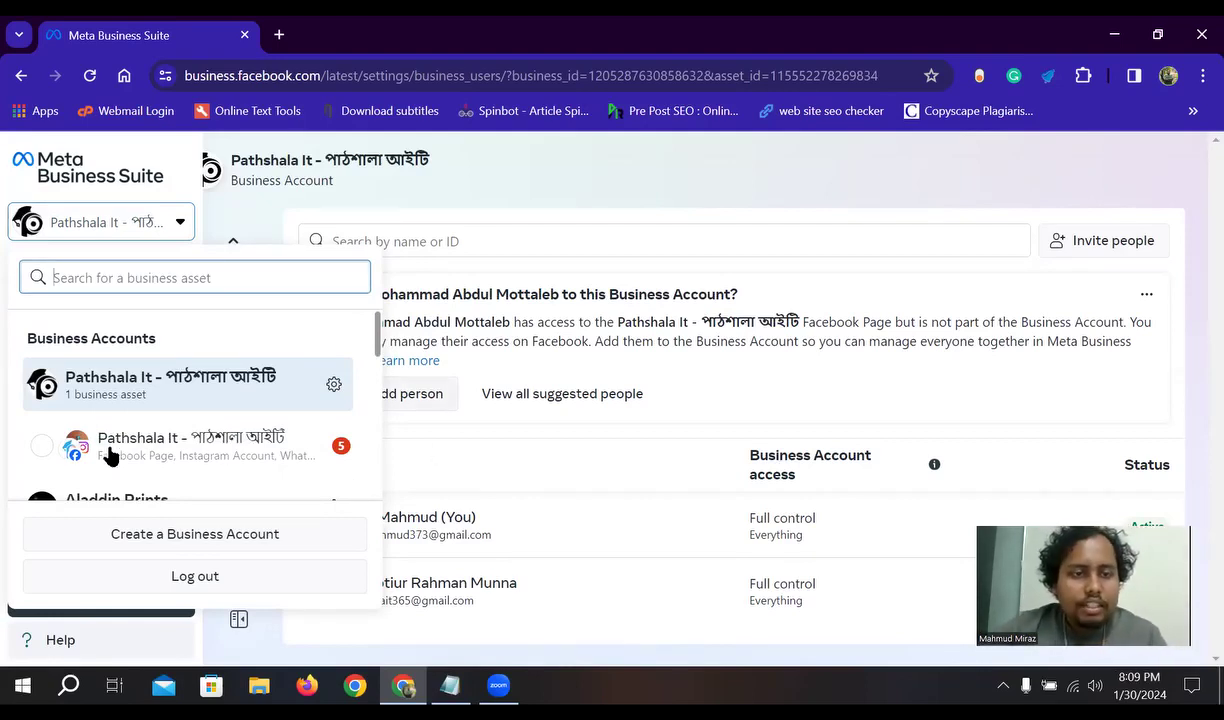
{"action": "scroll", "coordinate": [280, 400], "scroll_direction": "down", "scroll_amount": 2}
{"action": "left_click", "coordinate": [467, 213]}
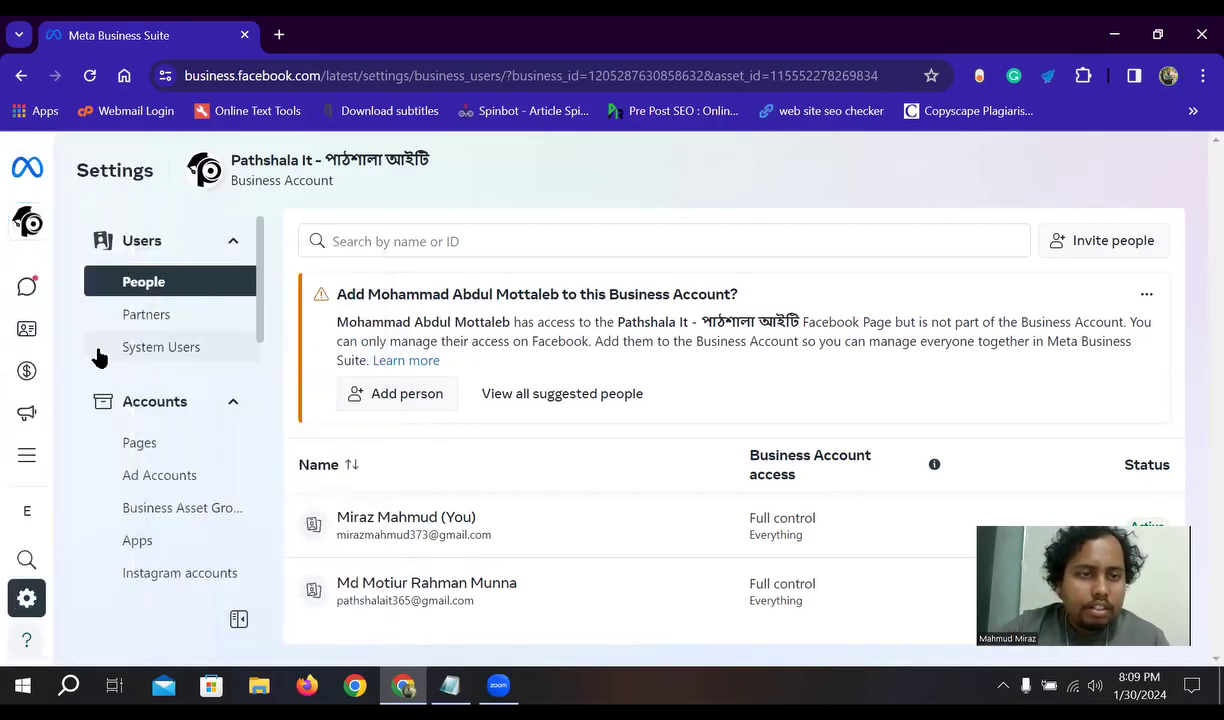
- Scroll the People settings and zoom the page out to 90%
{"action": "scroll", "coordinate": [140, 420], "scroll_direction": "down", "scroll_amount": 2}
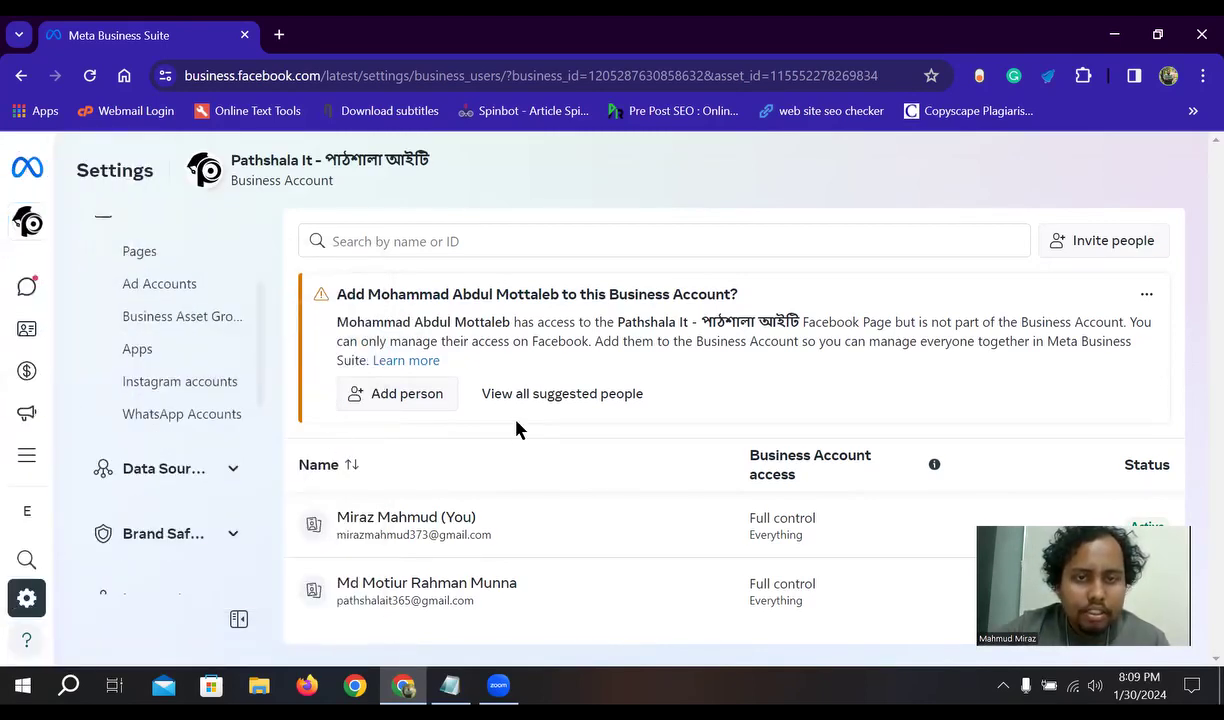
{"action": "scroll", "coordinate": [192, 440], "scroll_direction": "up", "scroll_amount": 2}
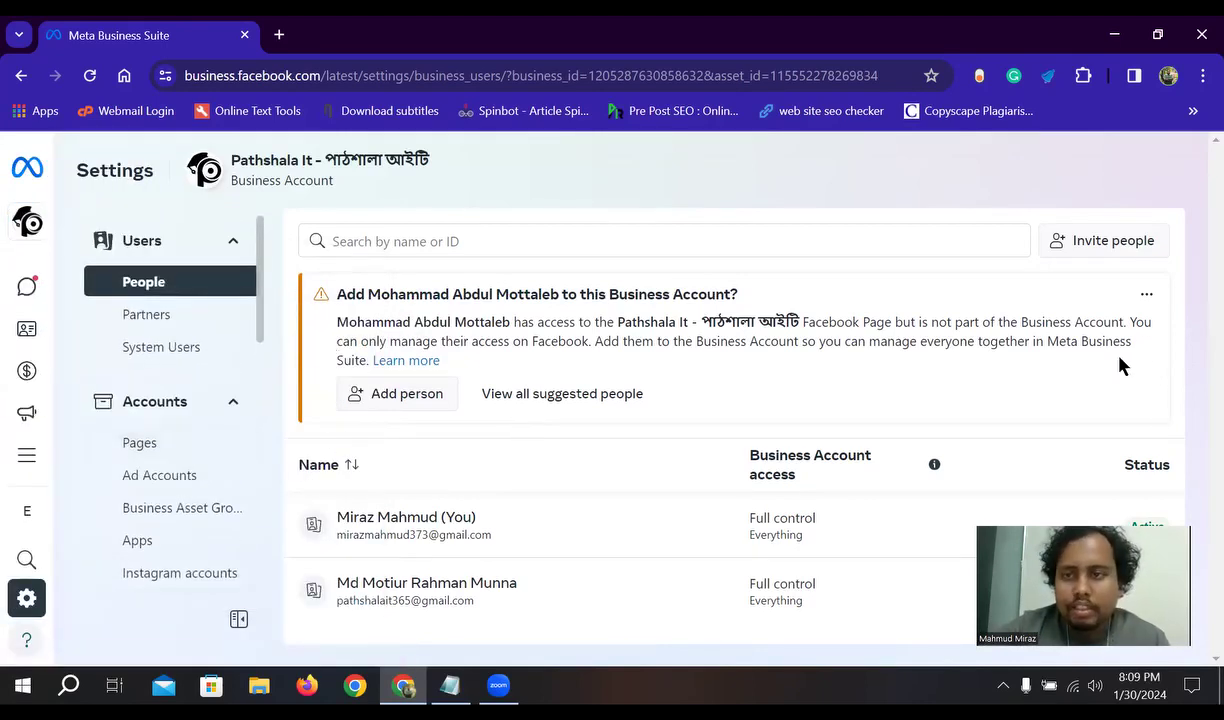
{"action": "mouse_move", "coordinate": [82, 358]}
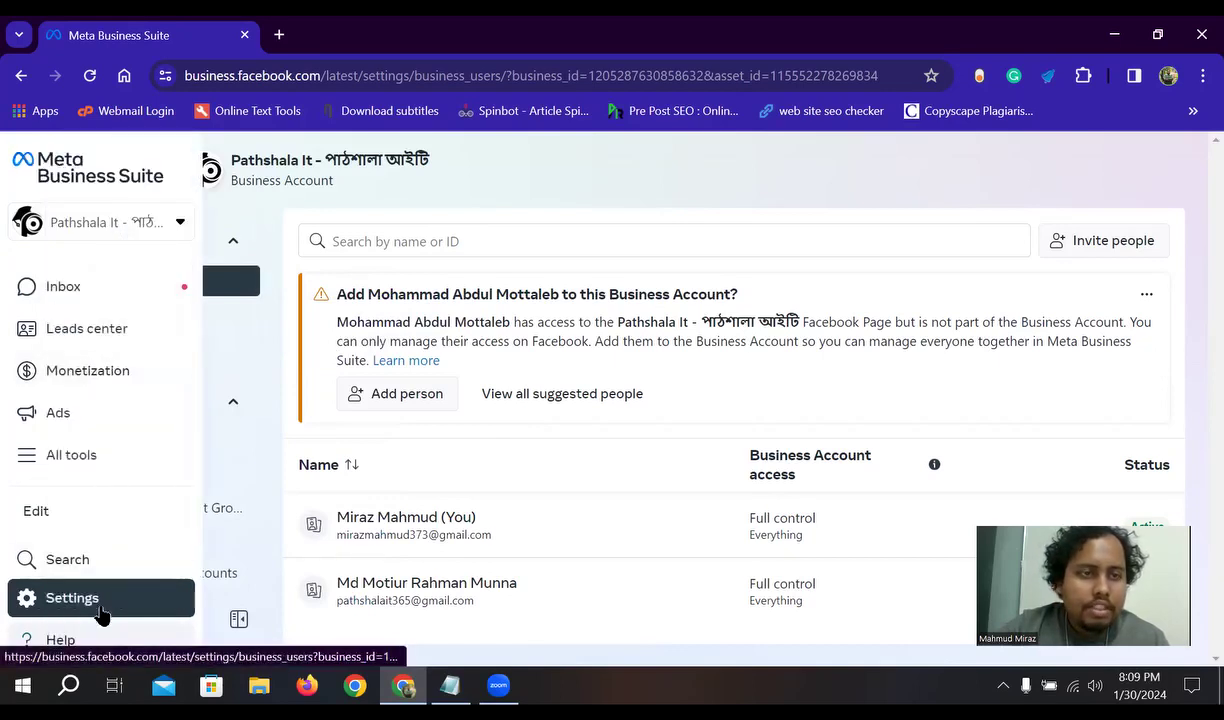
{"action": "scroll", "coordinate": [180, 410], "scroll_direction": "down", "scroll_amount": 6}
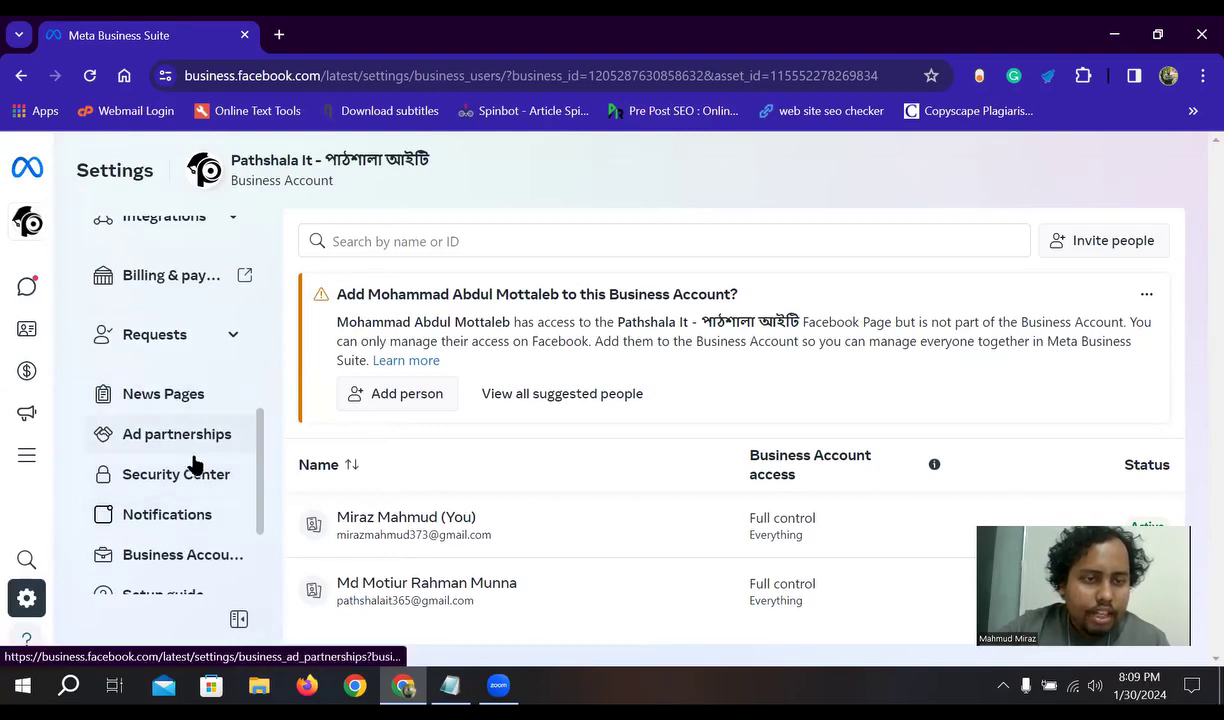
{"action": "scroll", "coordinate": [185, 480], "scroll_direction": "up", "scroll_amount": 7}
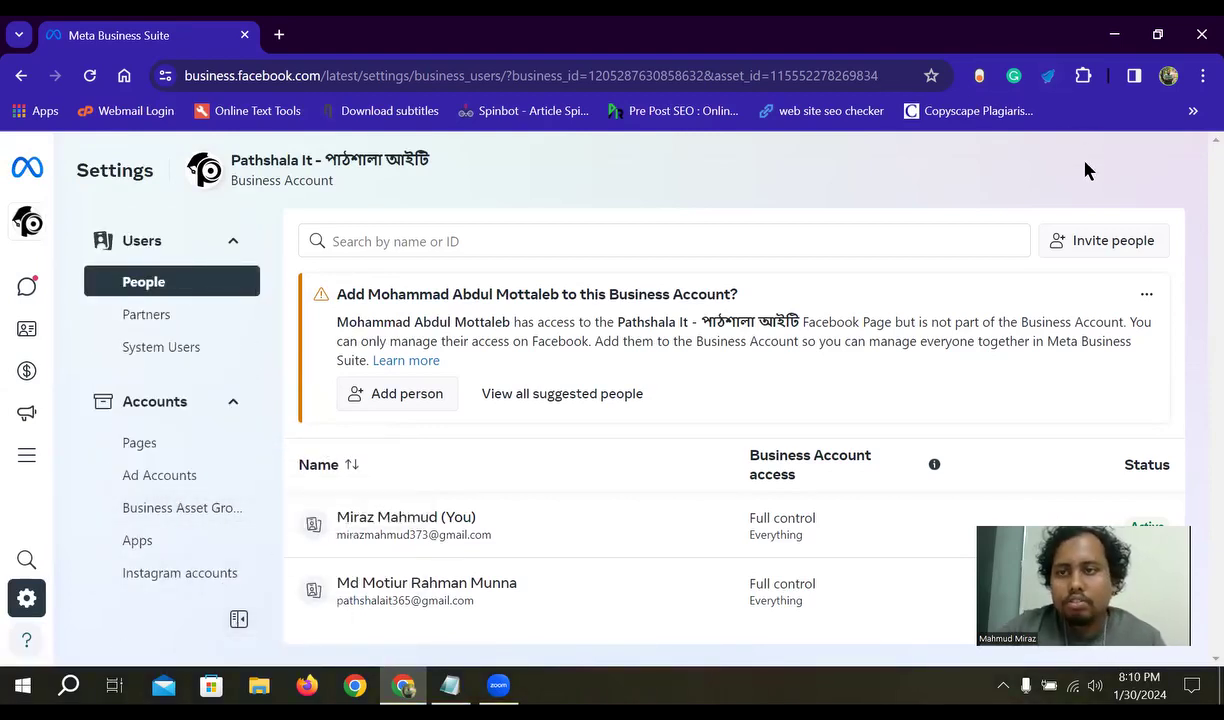
{"action": "key", "text": "ctrl+minus"}
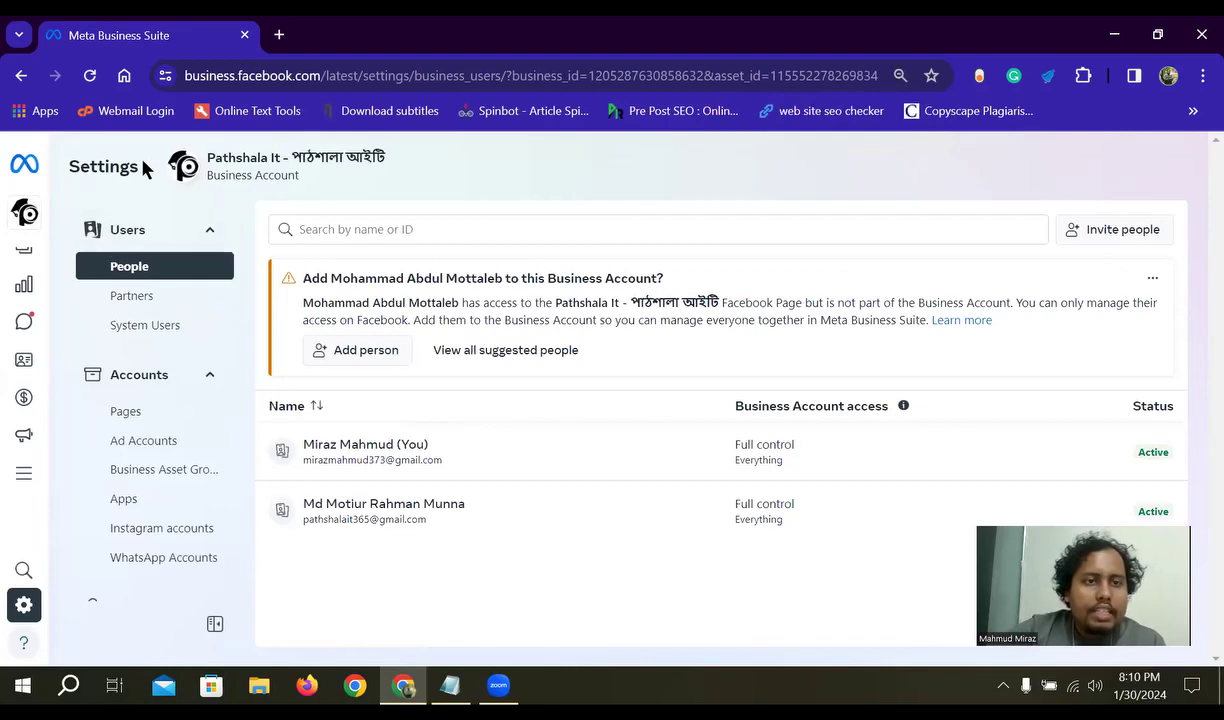
- Highlight the business name and Business Account label, then open the business accounts list
{"action": "left_click_drag", "start_coordinate": [314, 178], "coordinate": [190, 177]}
{"action": "left_click", "coordinate": [304, 183]}
{"action": "left_click_drag", "start_coordinate": [279, 171], "coordinate": [213, 171]}
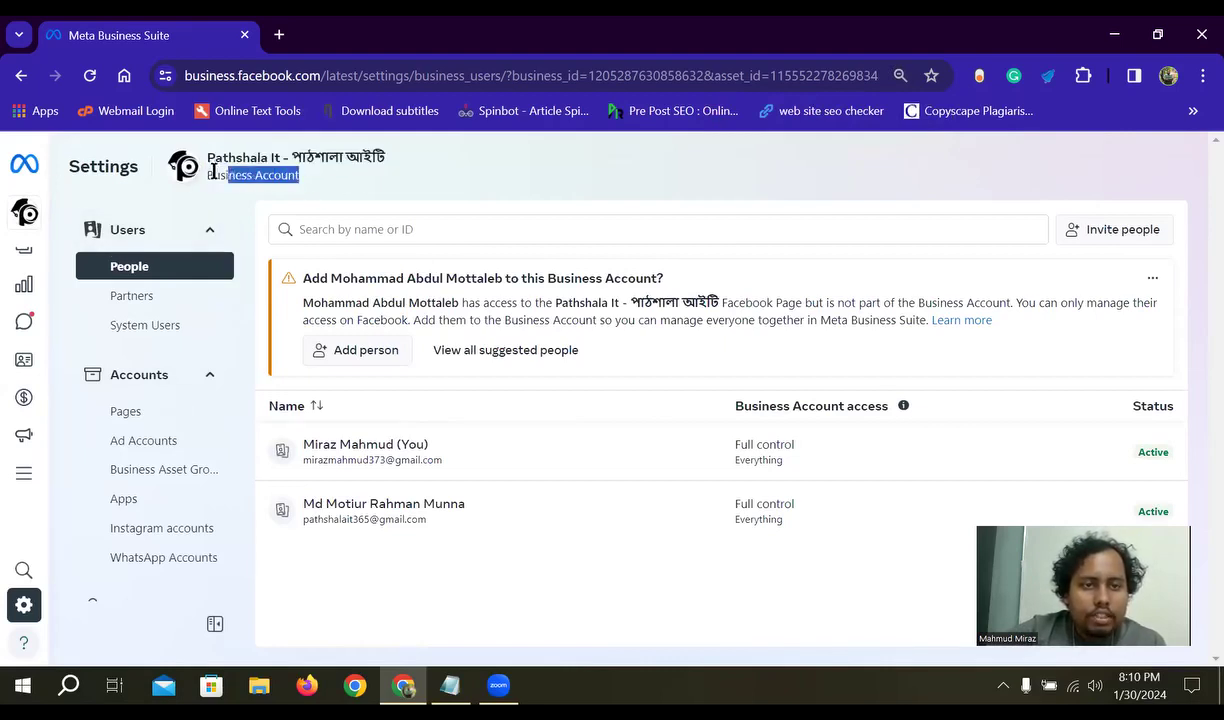
{"action": "mouse_move", "coordinate": [49, 215]}
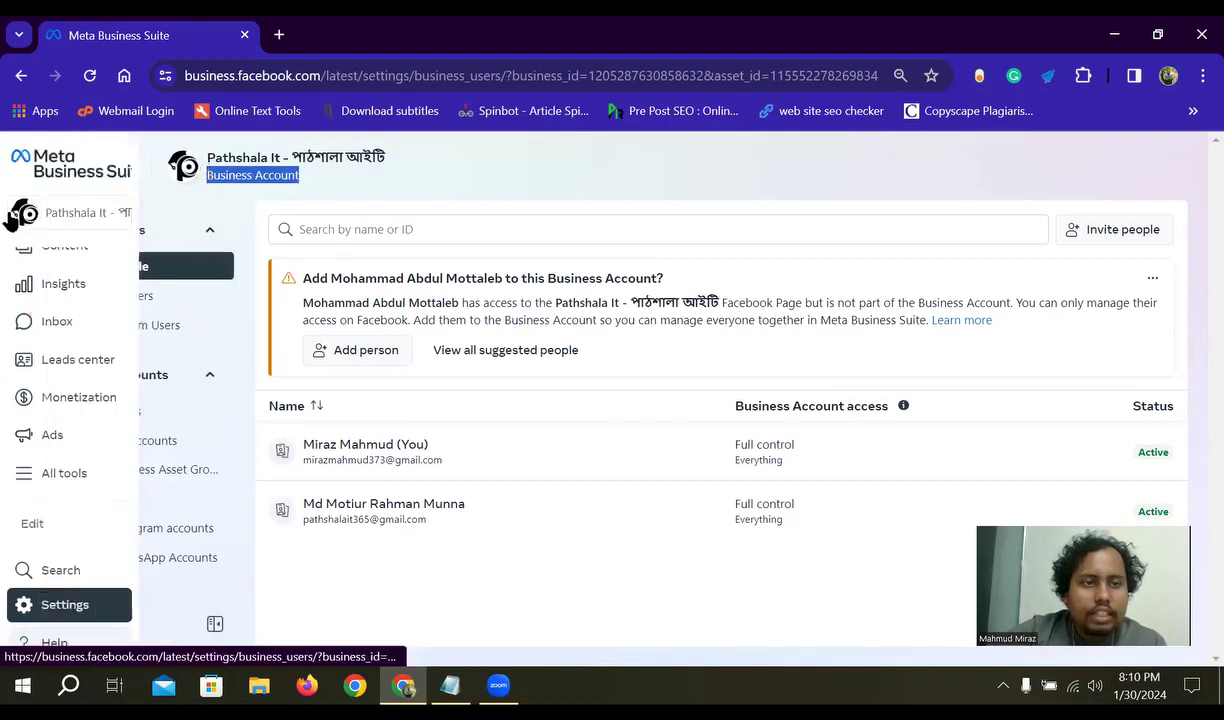
{"action": "left_click", "coordinate": [95, 224]}
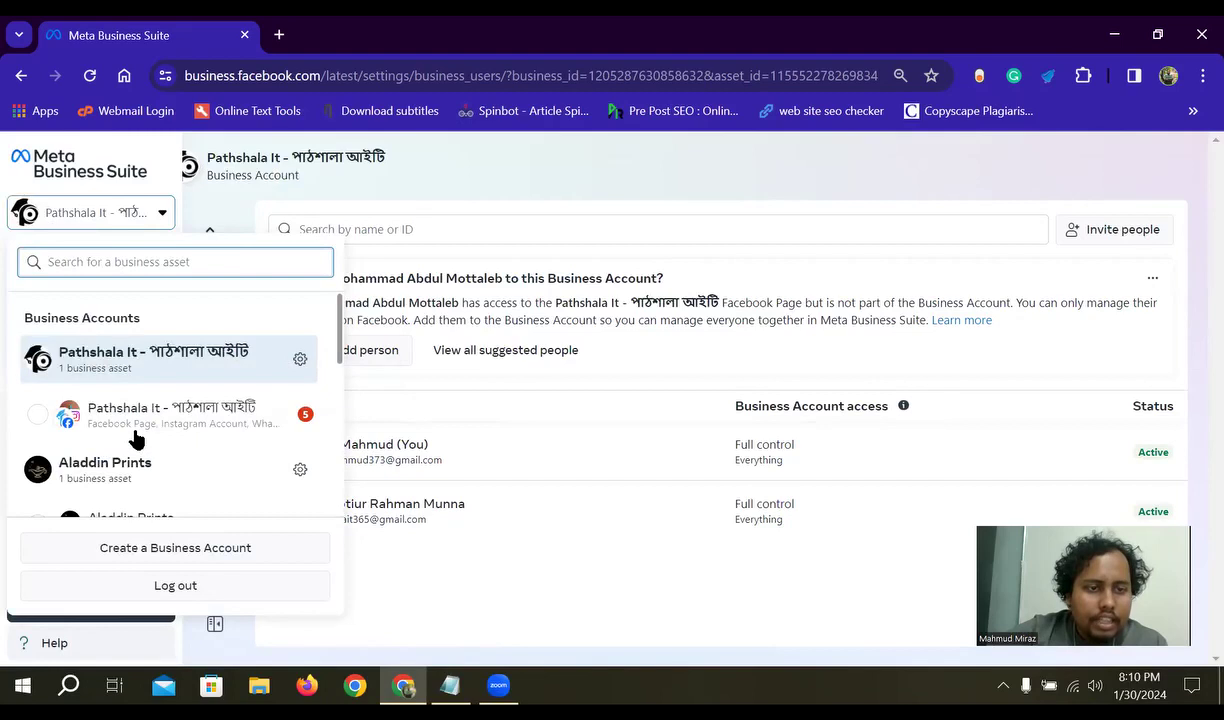
- Close the accounts list, highlight the business name header, and reopen the accounts list
{"action": "scroll", "coordinate": [137, 444], "scroll_direction": "down", "scroll_amount": 1}
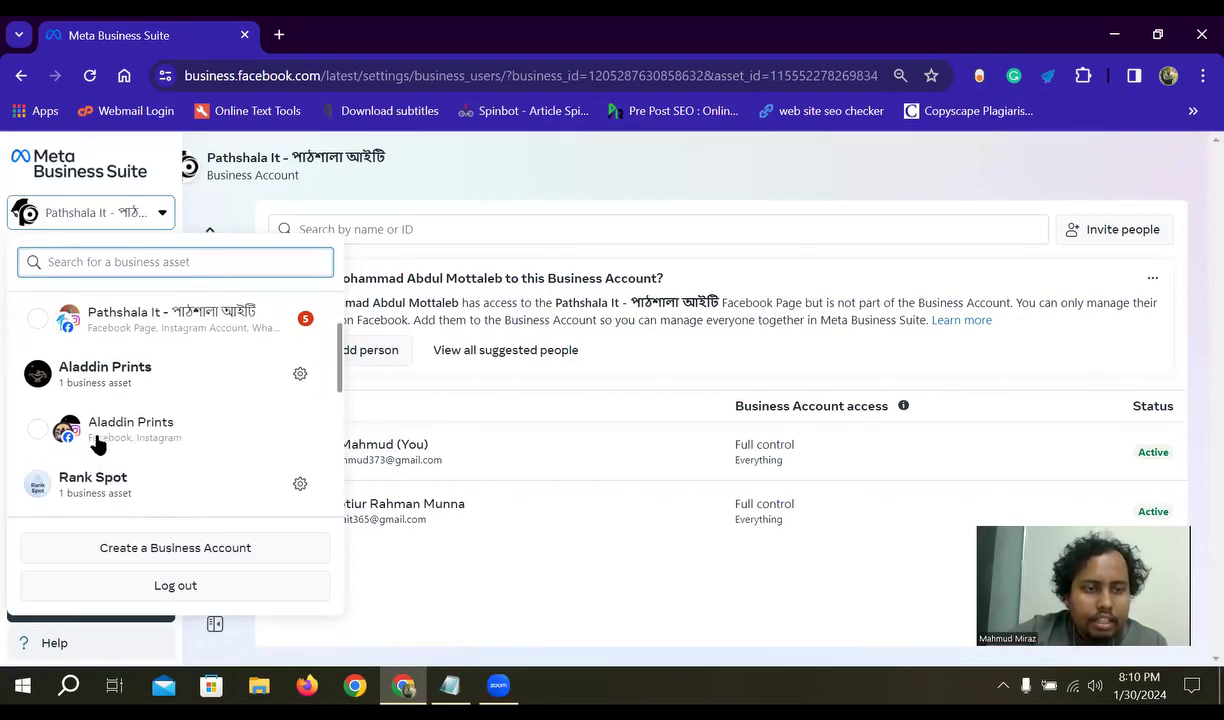
{"action": "left_click", "coordinate": [331, 182]}
{"action": "left_click_drag", "start_coordinate": [318, 180], "coordinate": [200, 177]}
{"action": "left_click", "coordinate": [296, 192]}
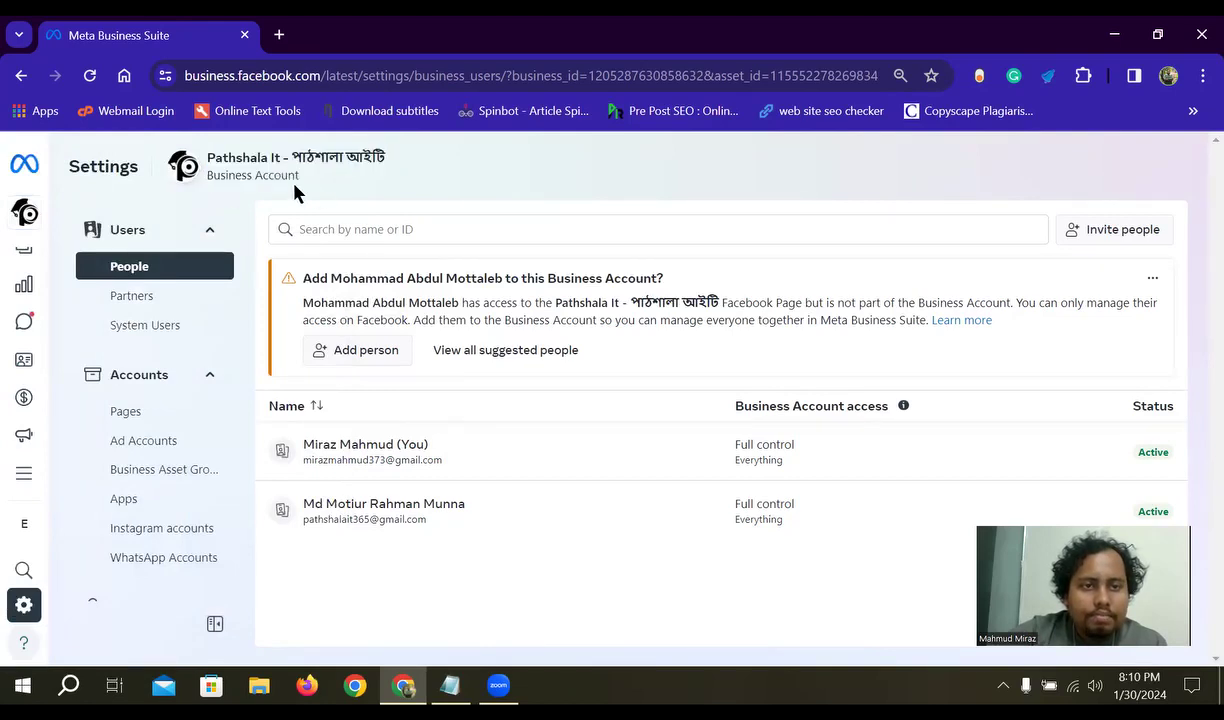
{"action": "left_click", "coordinate": [207, 199]}
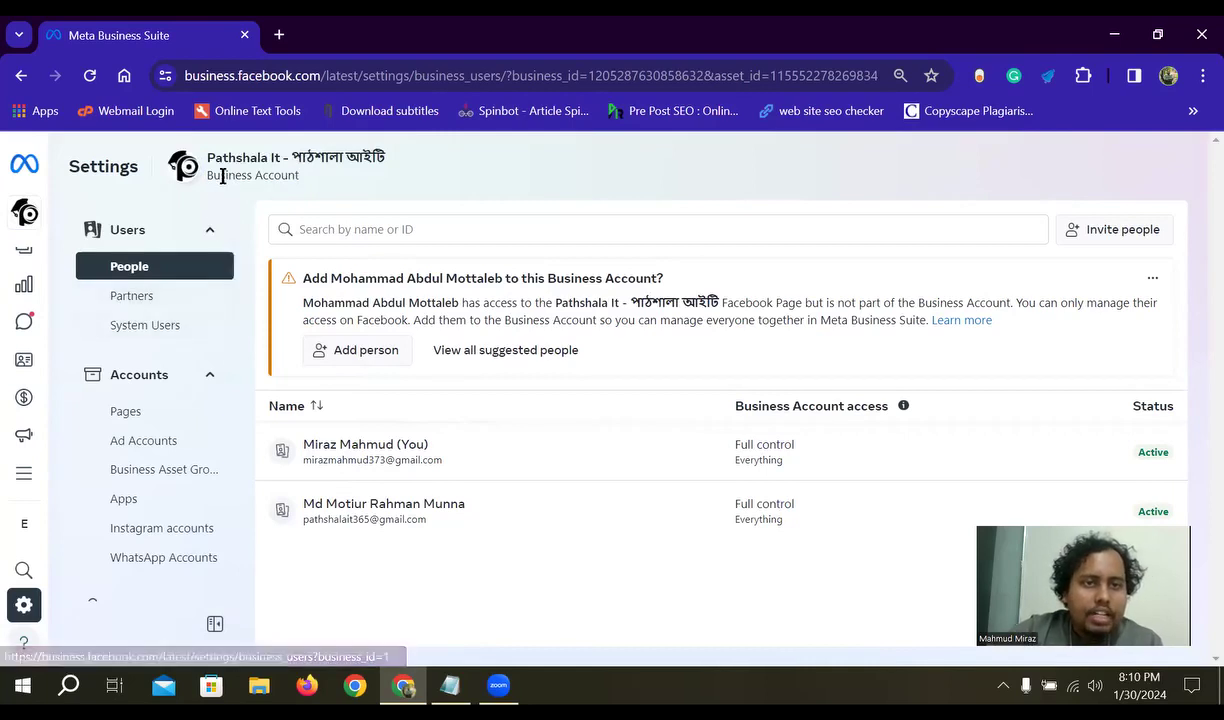
{"action": "mouse_move", "coordinate": [60, 218]}
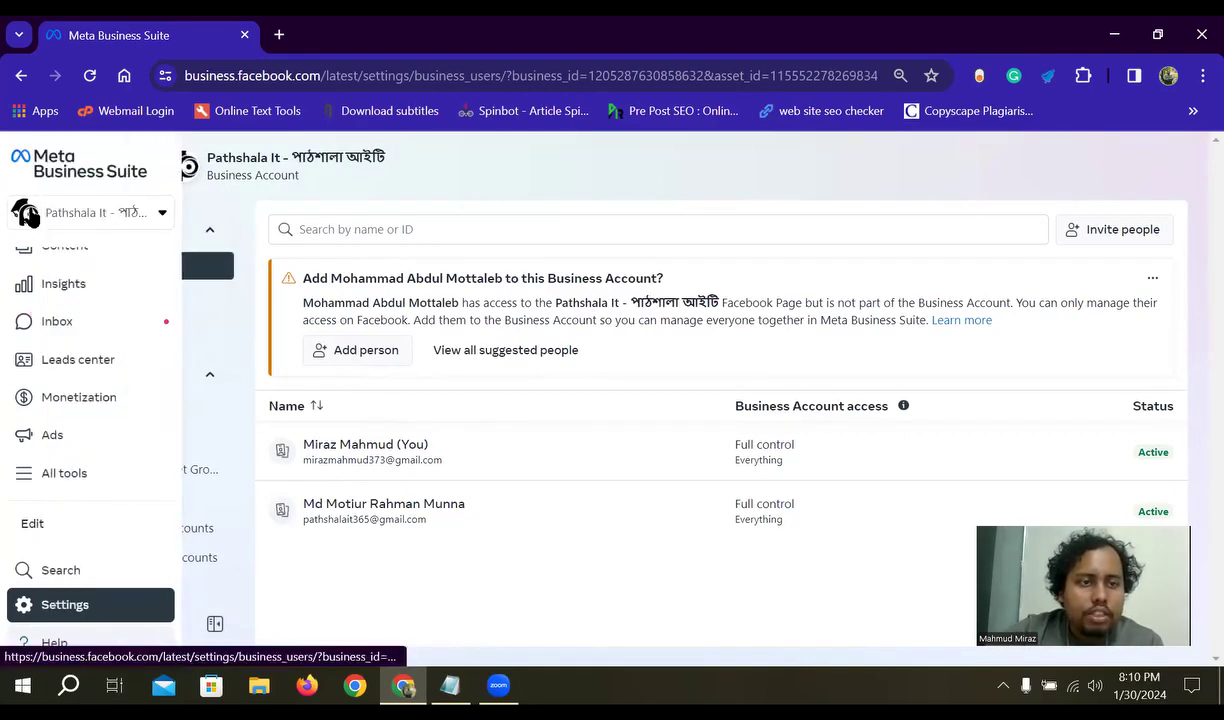
{"action": "left_click", "coordinate": [144, 218]}
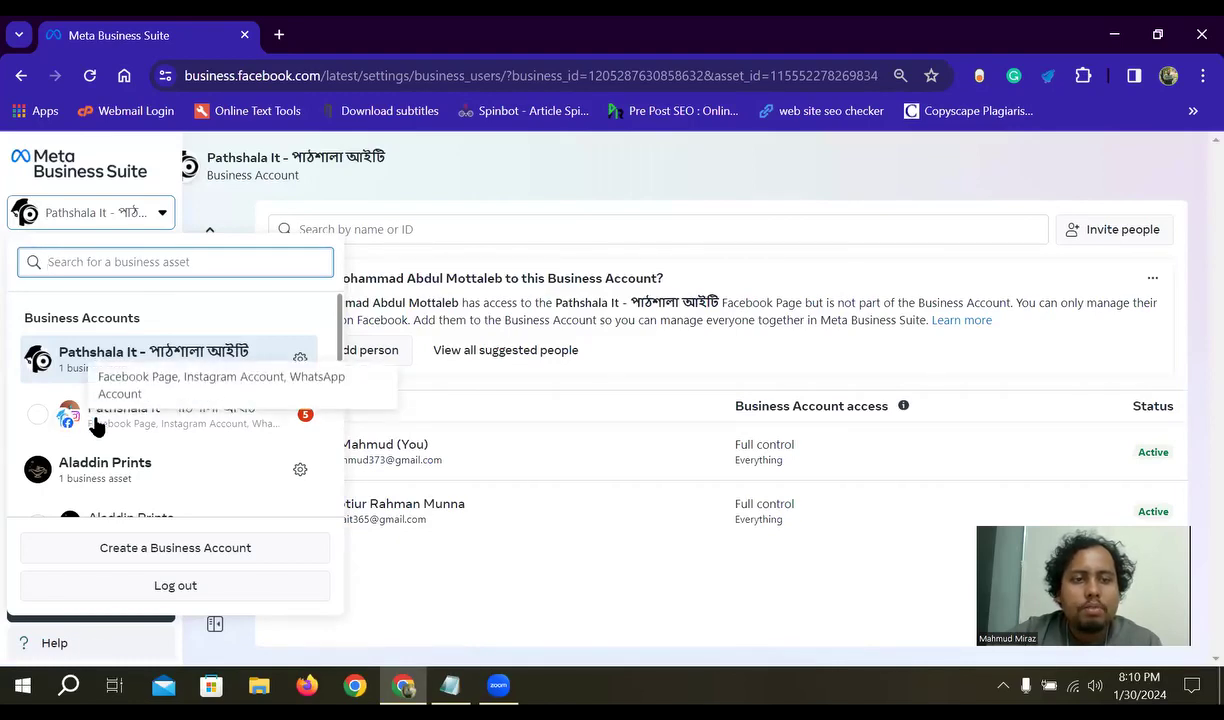
- Close the accounts list, scroll the settings sidebar, and expand the Data Sources group
{"action": "left_click", "coordinate": [410, 201]}
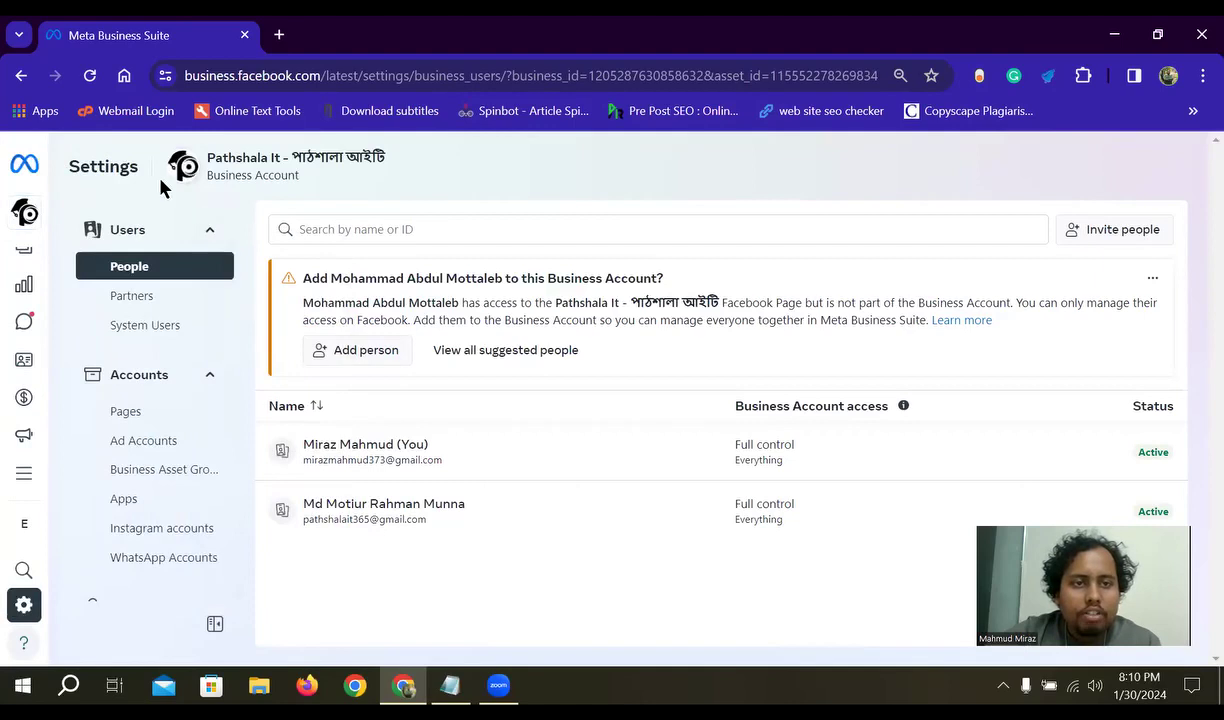
{"action": "mouse_move", "coordinate": [165, 192]}
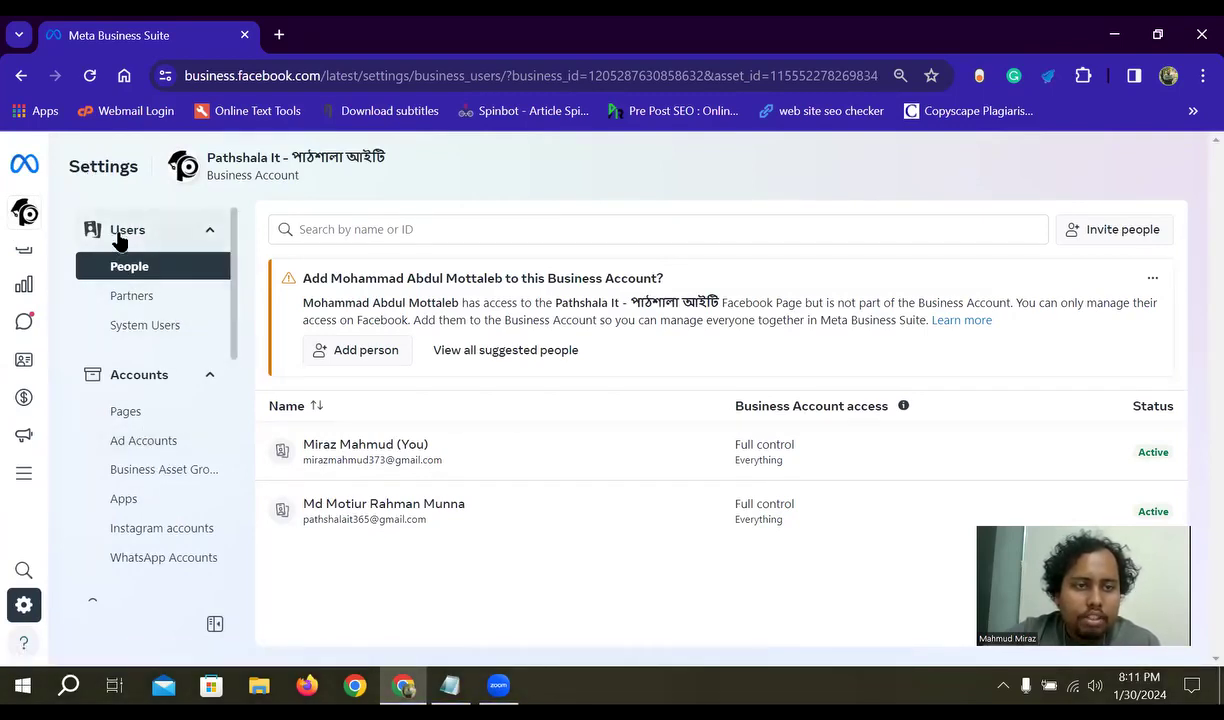
{"action": "scroll", "coordinate": [181, 400], "scroll_direction": "down", "scroll_amount": 2}
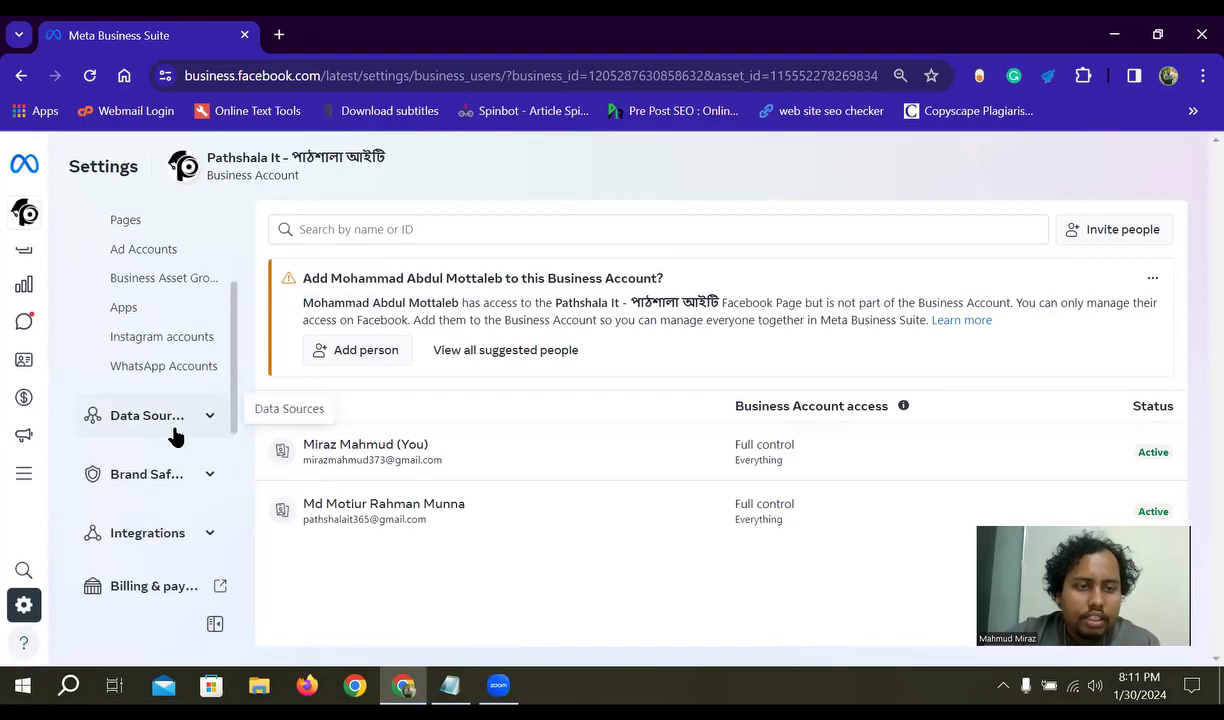
{"action": "scroll", "coordinate": [172, 431], "scroll_direction": "down", "scroll_amount": 2}
{"action": "scroll", "coordinate": [175, 447], "scroll_direction": "up", "scroll_amount": 2}
{"action": "left_click", "coordinate": [209, 330]}
- Collapse the Data Sources group and scroll to the DM Course Outline class list
{"action": "left_click", "coordinate": [209, 330]}
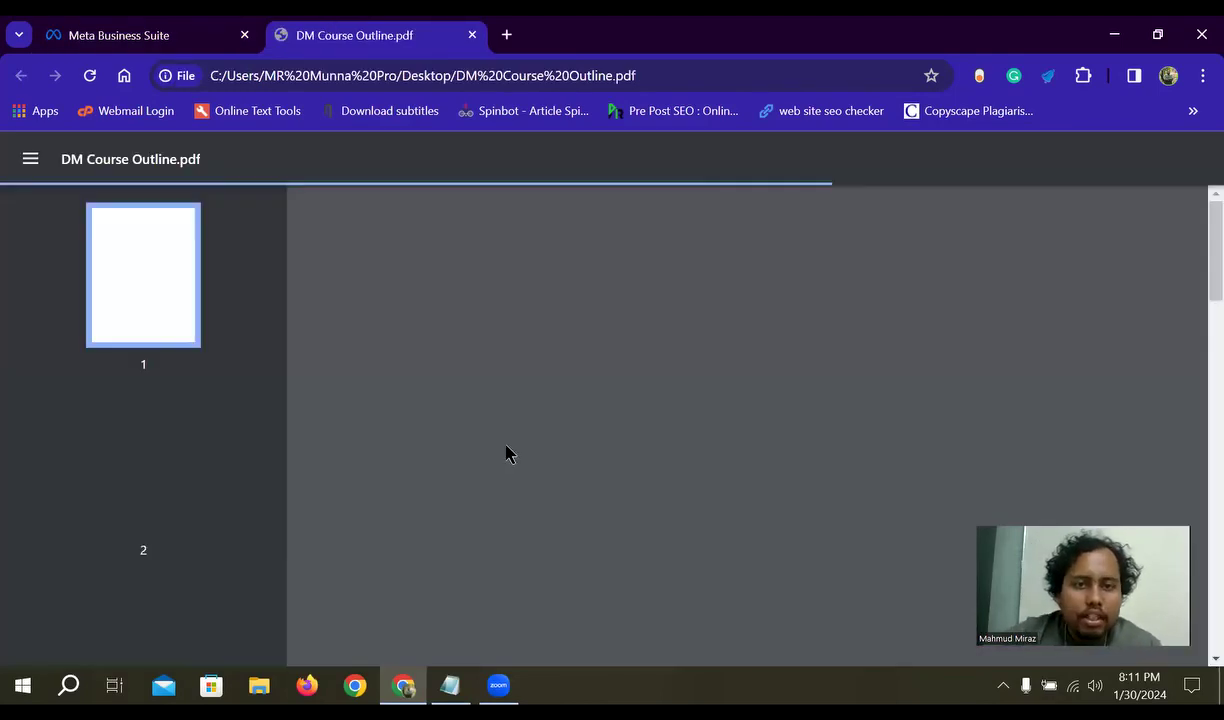
{"action": "scroll", "coordinate": [600, 480], "scroll_direction": "down", "scroll_amount": 3}
{"action": "scroll", "coordinate": [617, 535], "scroll_direction": "down", "scroll_amount": 3}
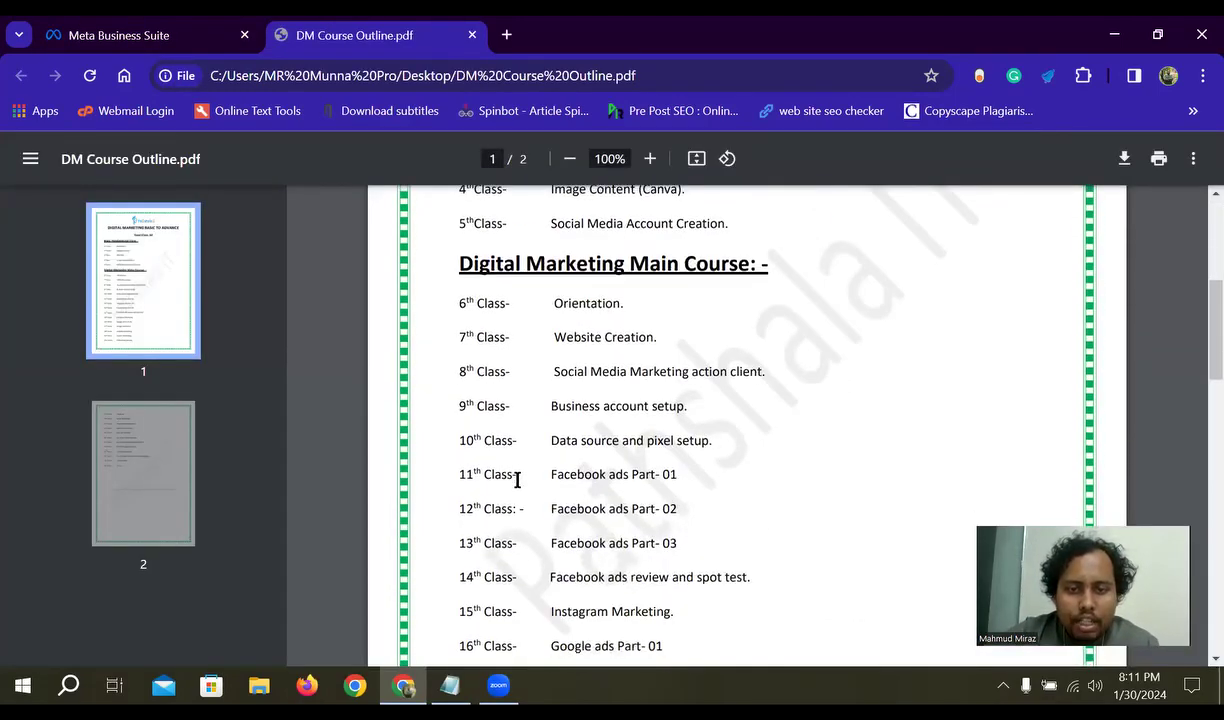
- Highlight the 9th class, Business account setup, and 10th, Data source and pixel setup, then close the PDF
{"action": "left_click_drag", "start_coordinate": [687, 411], "coordinate": [462, 410]}
{"action": "left_click", "coordinate": [689, 440]}
{"action": "left_click_drag", "start_coordinate": [714, 440], "coordinate": [577, 461]}
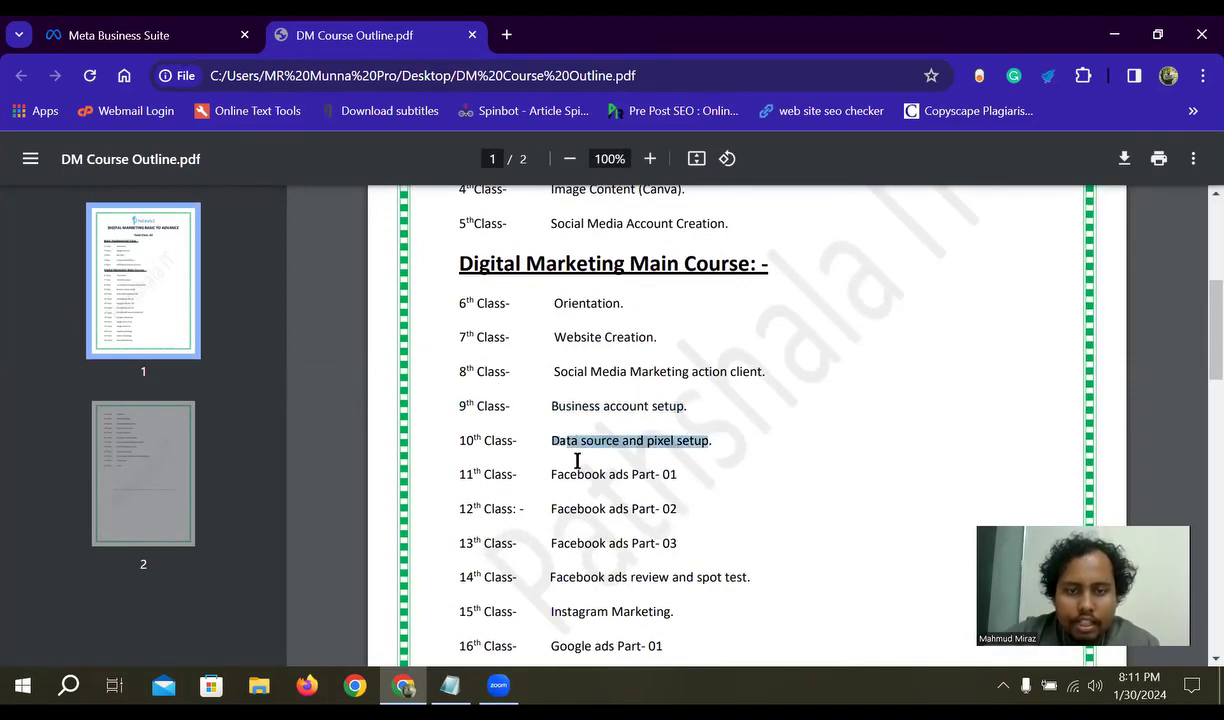
{"action": "left_click", "coordinate": [735, 438]}
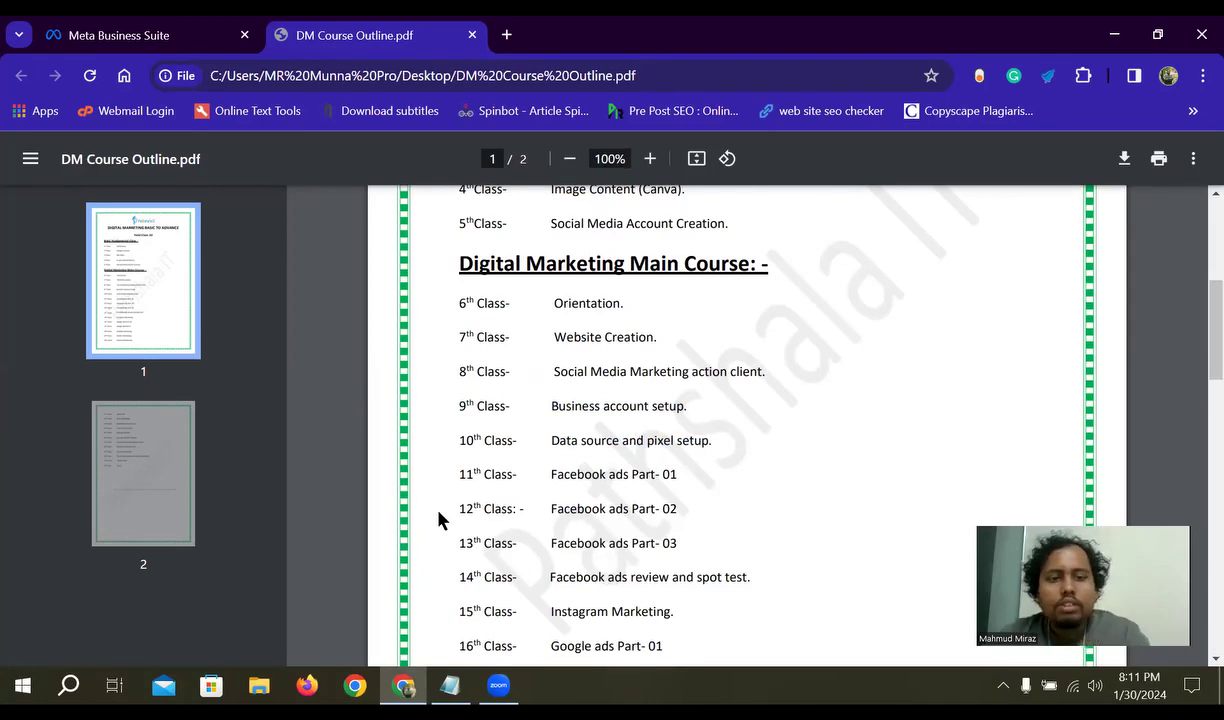
{"action": "key", "text": "ctrl+w"}
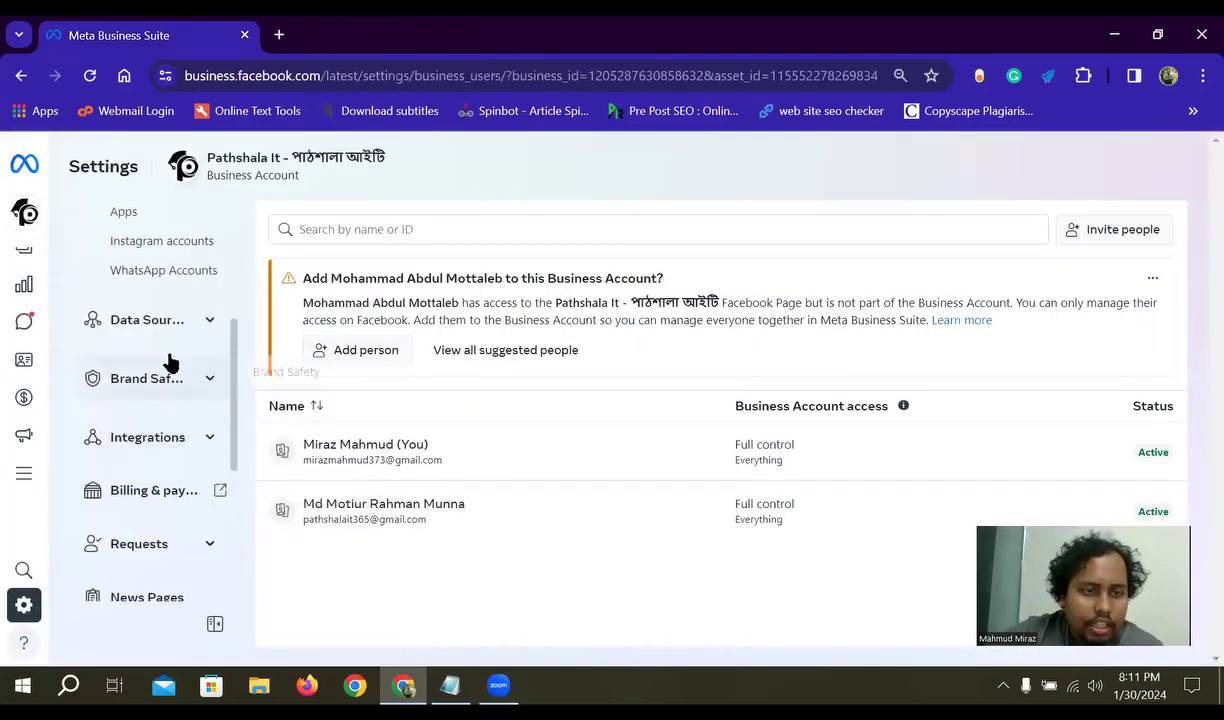
- Leave the Data Sources group expanded, listing Catalogs, Pixels, Datasets and Custom Conversions
{"action": "left_click", "coordinate": [207, 322]}
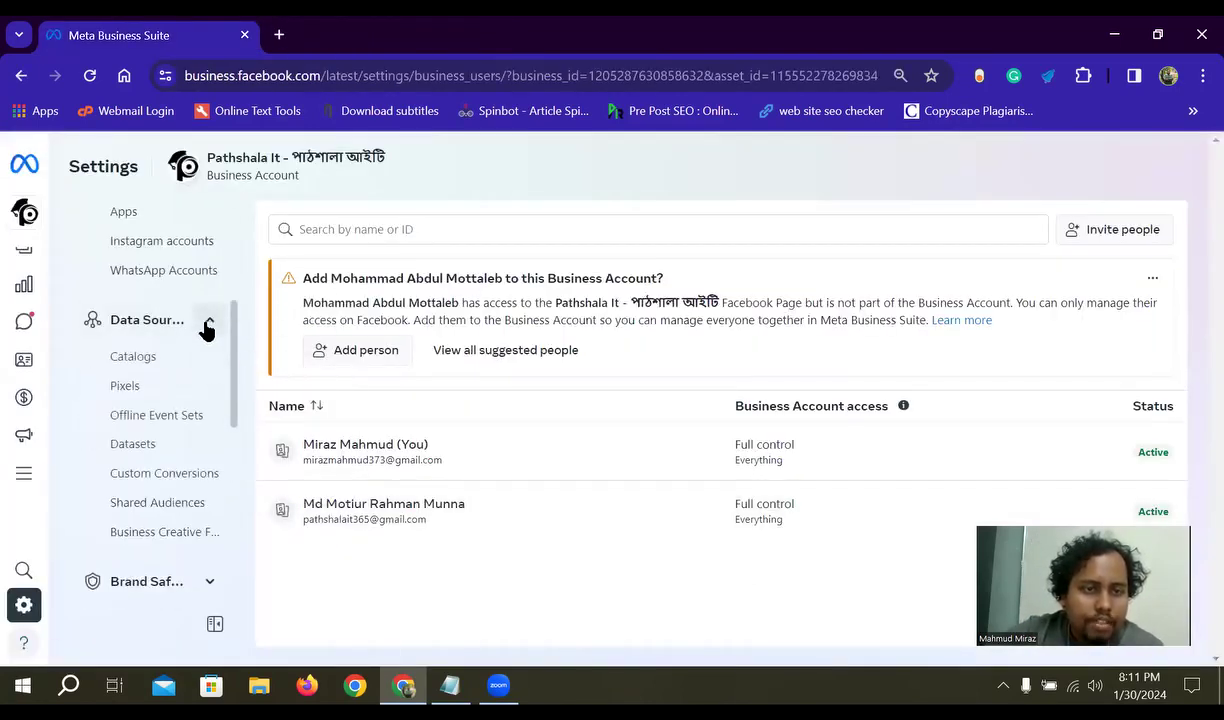
{"action": "left_click", "coordinate": [205, 326]}
{"action": "left_click", "coordinate": [212, 326]}
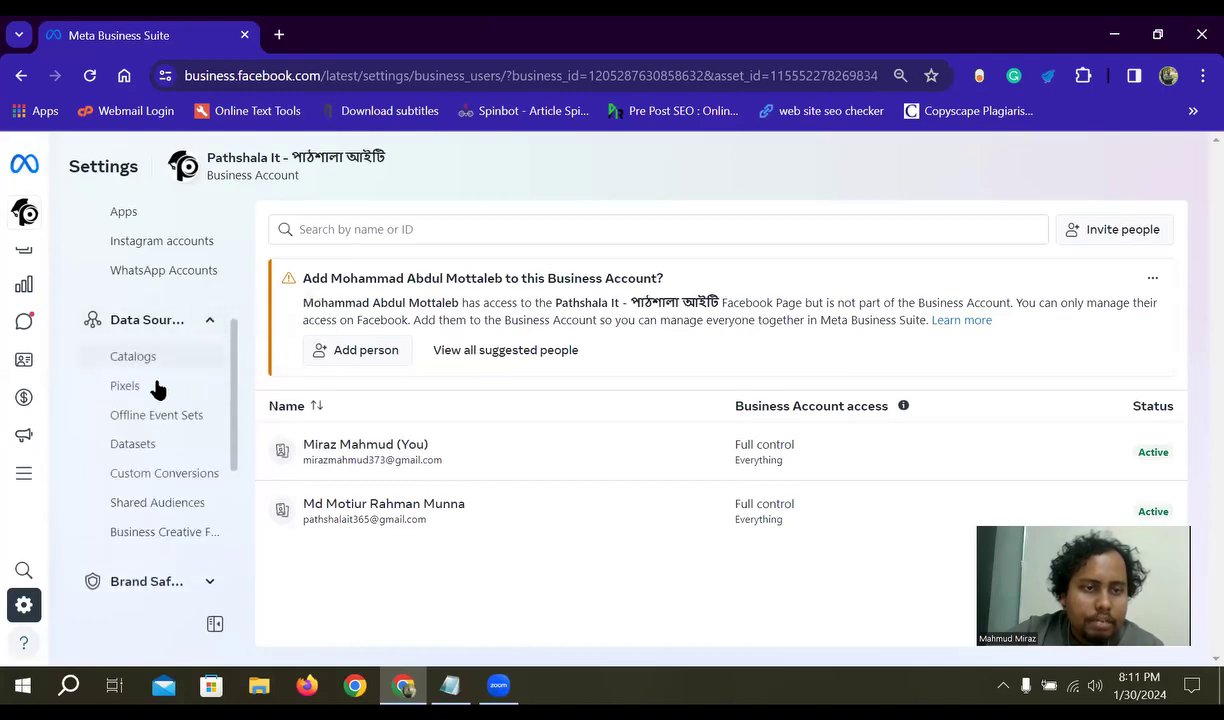
{"action": "left_click", "coordinate": [206, 334]}
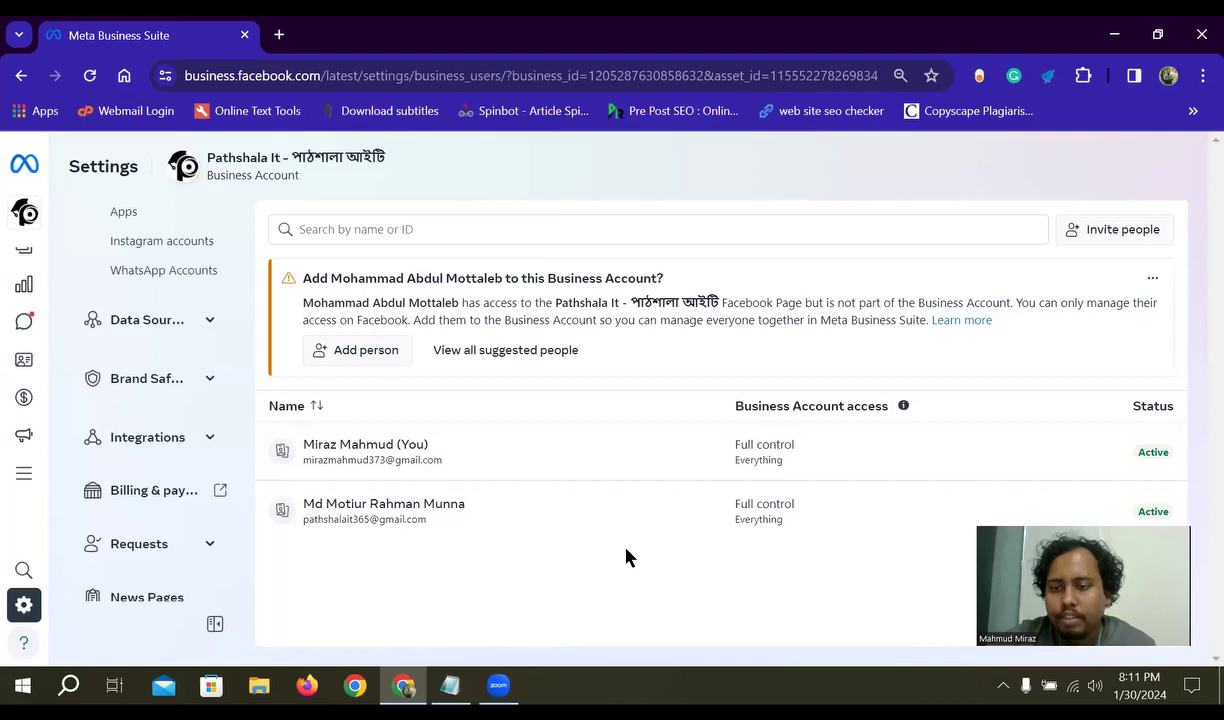
{"action": "left_click", "coordinate": [209, 322]}
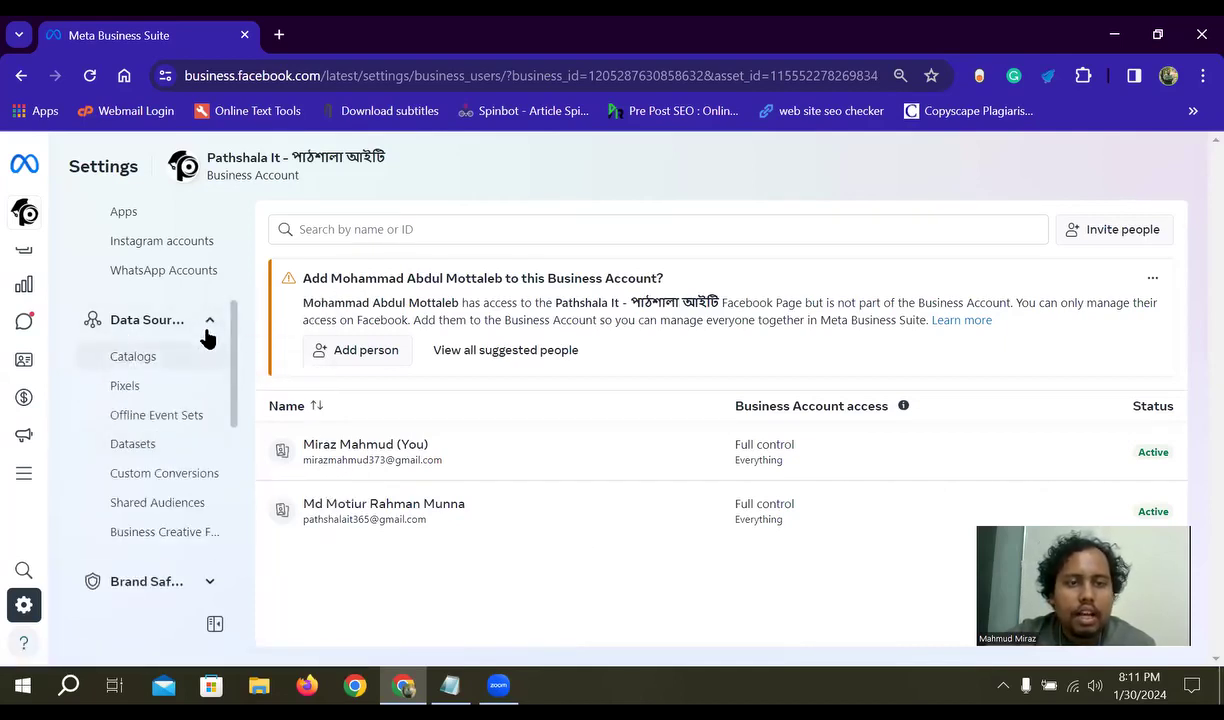
{"action": "left_click", "coordinate": [210, 322]}
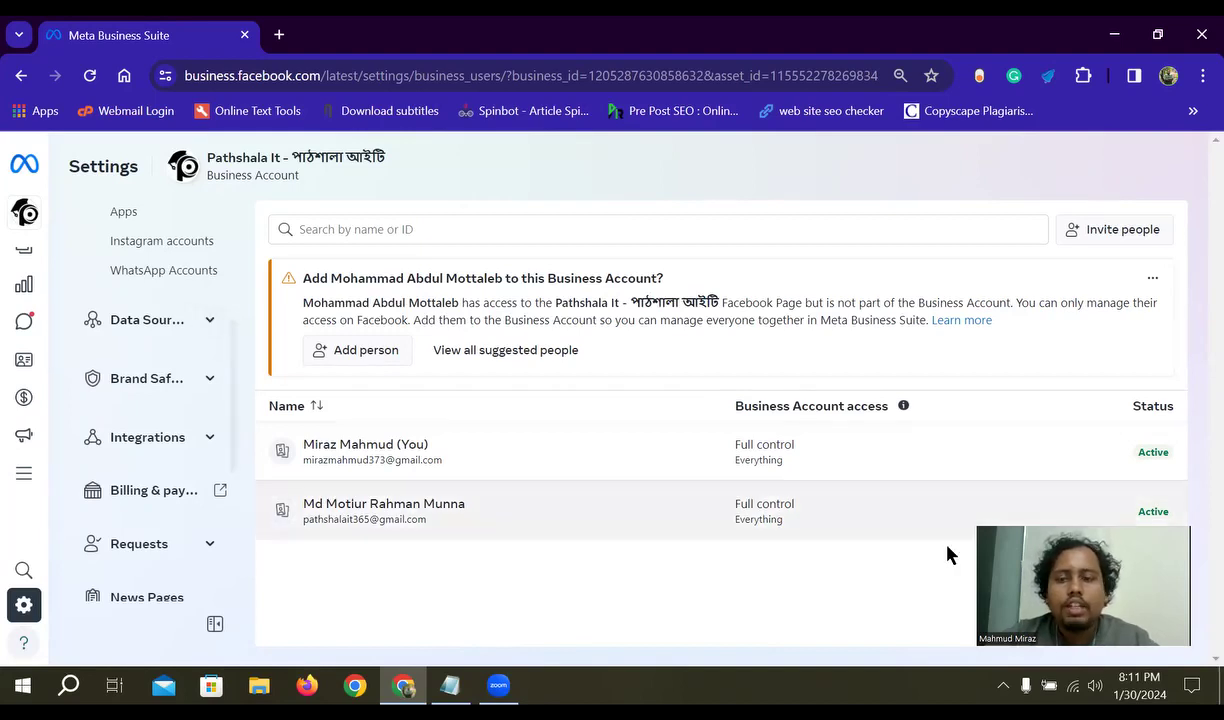
{"action": "left_click", "coordinate": [165, 333]}
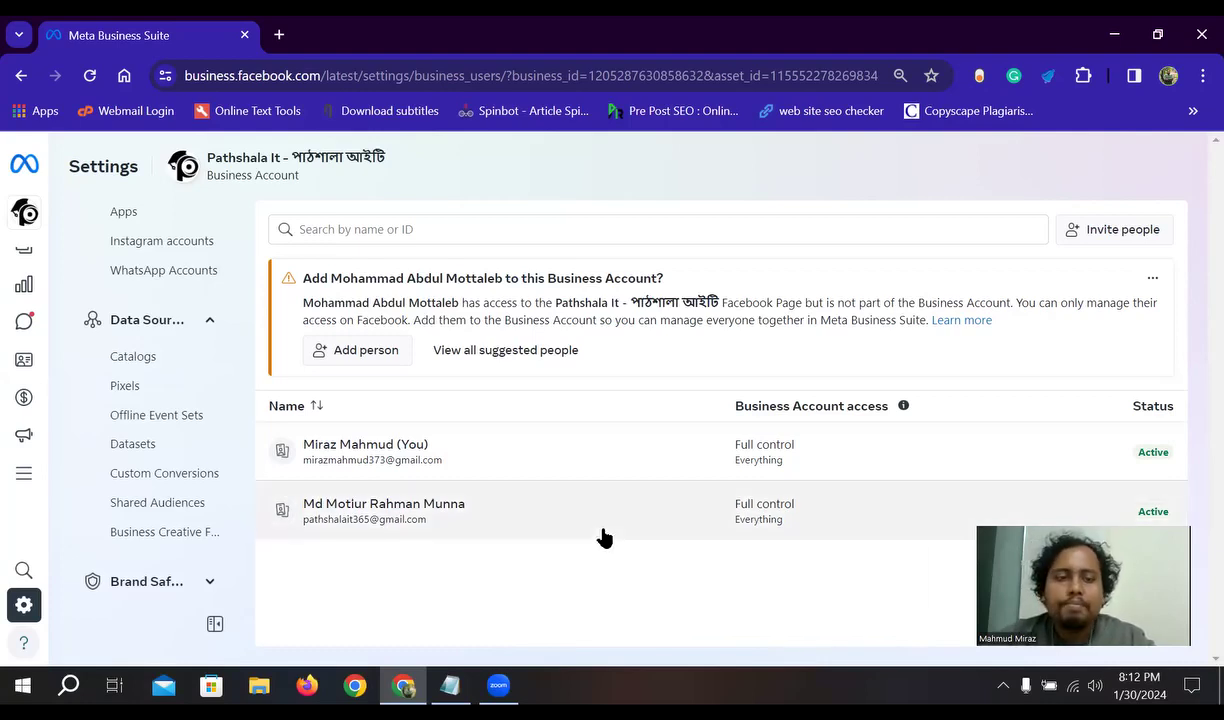
{"action": "scroll", "coordinate": [169, 505], "scroll_direction": "up", "scroll_amount": 3}
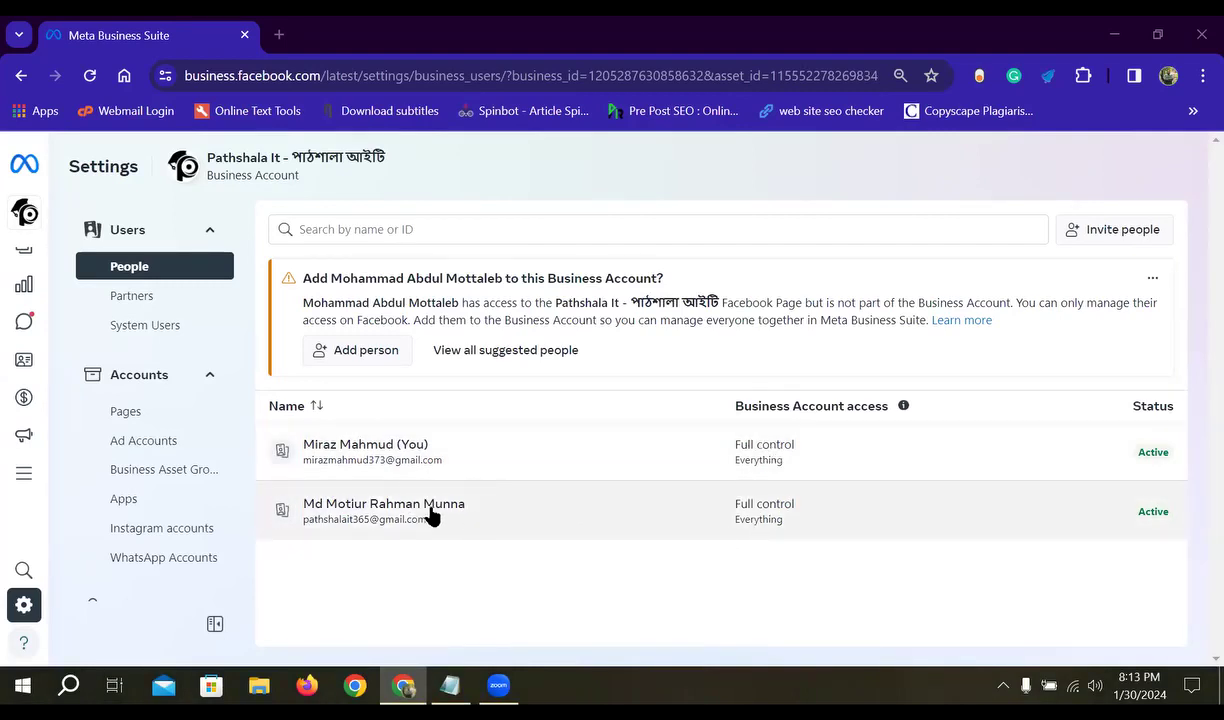
{"action": "left_click", "coordinate": [140, 301]}
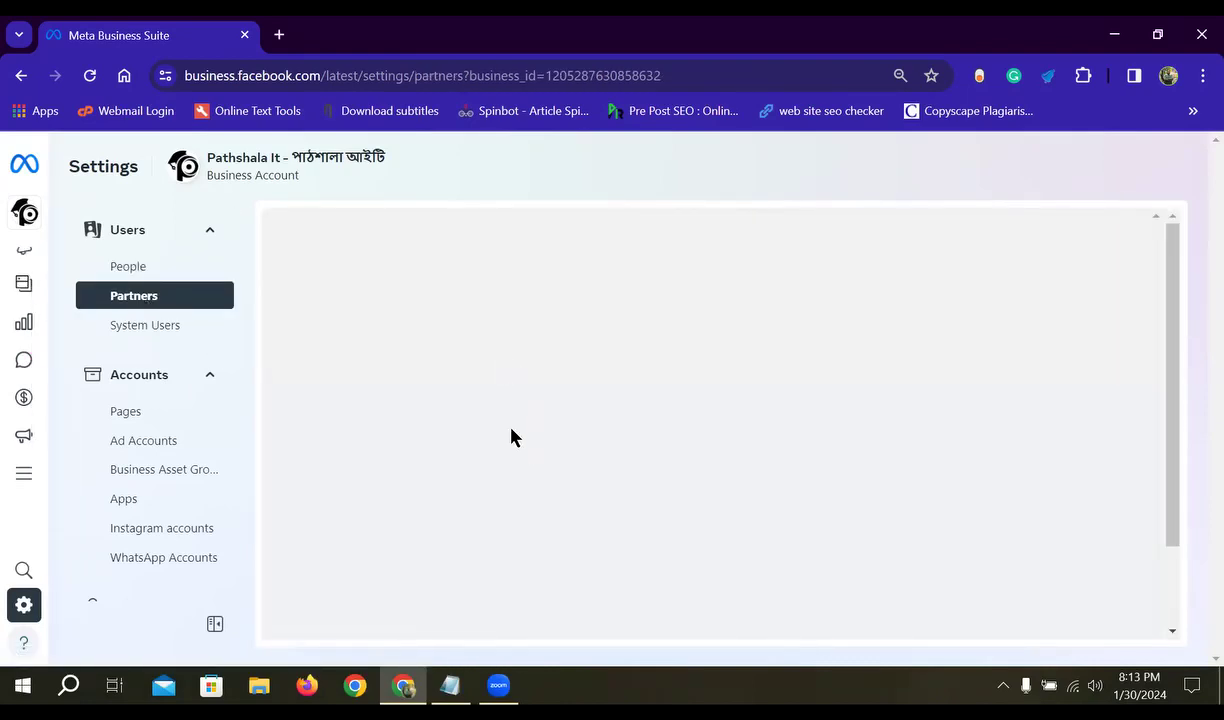
{"action": "left_click", "coordinate": [136, 268]}
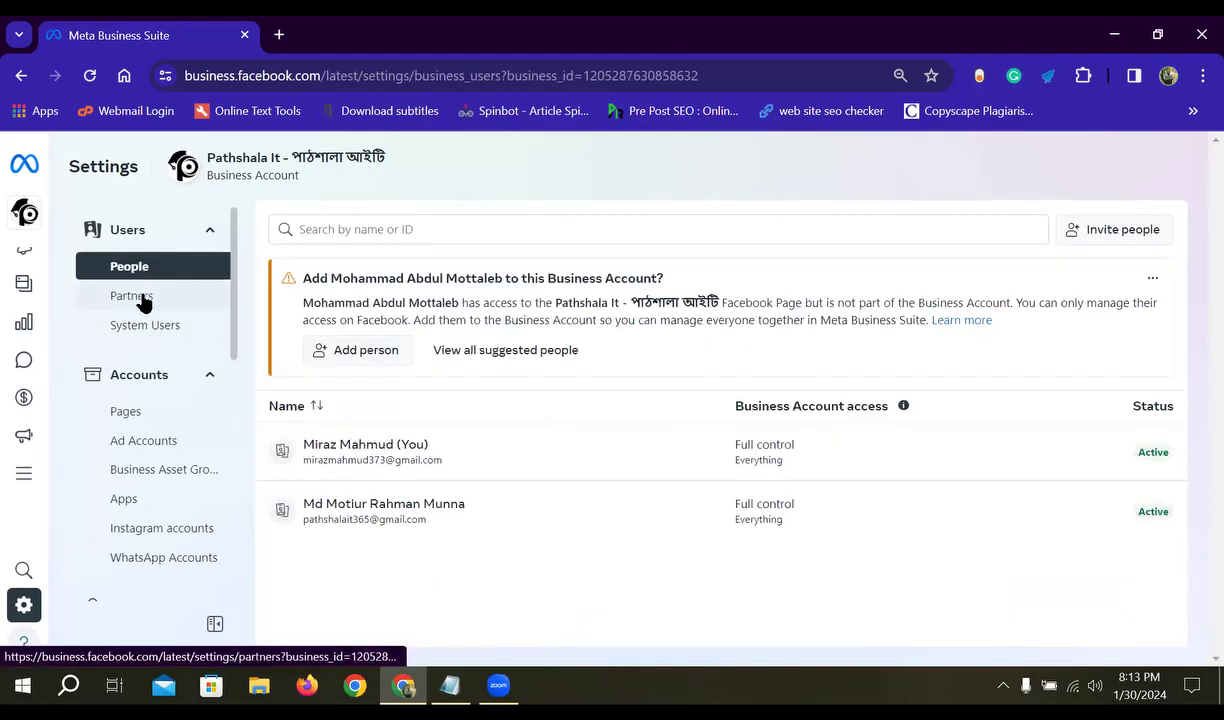
{"action": "left_click", "coordinate": [143, 297]}
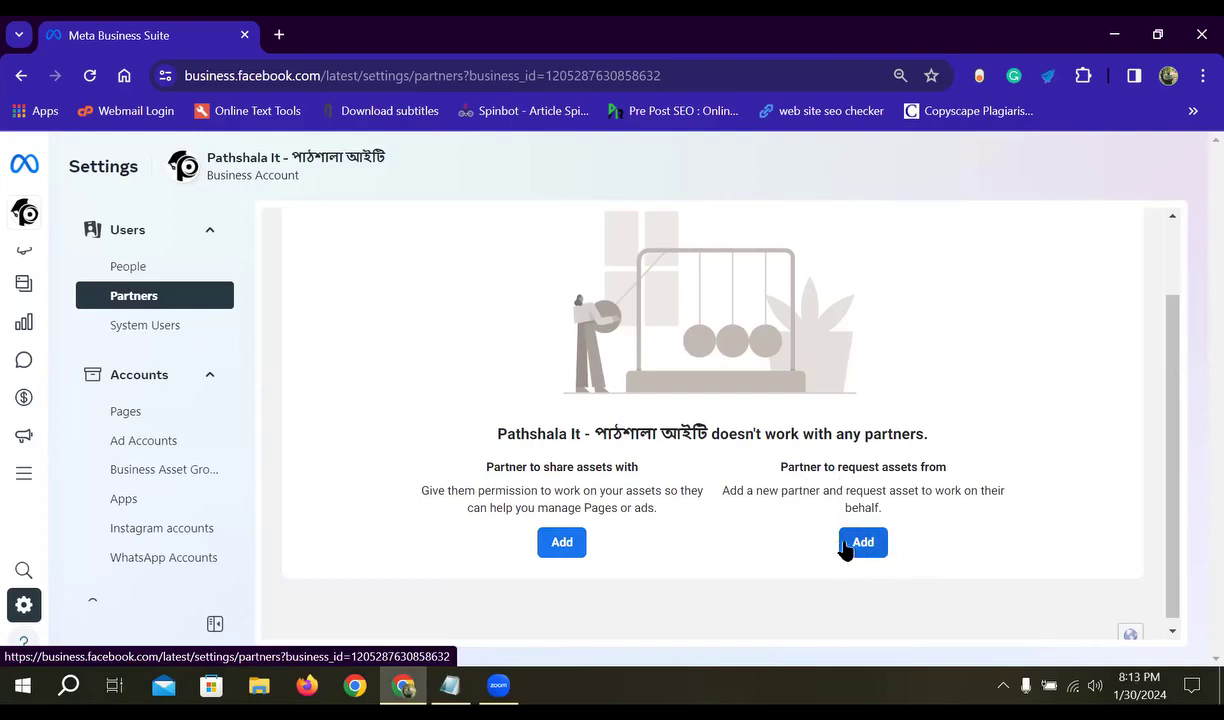
{"action": "left_click_drag", "start_coordinate": [948, 468], "coordinate": [834, 470]}
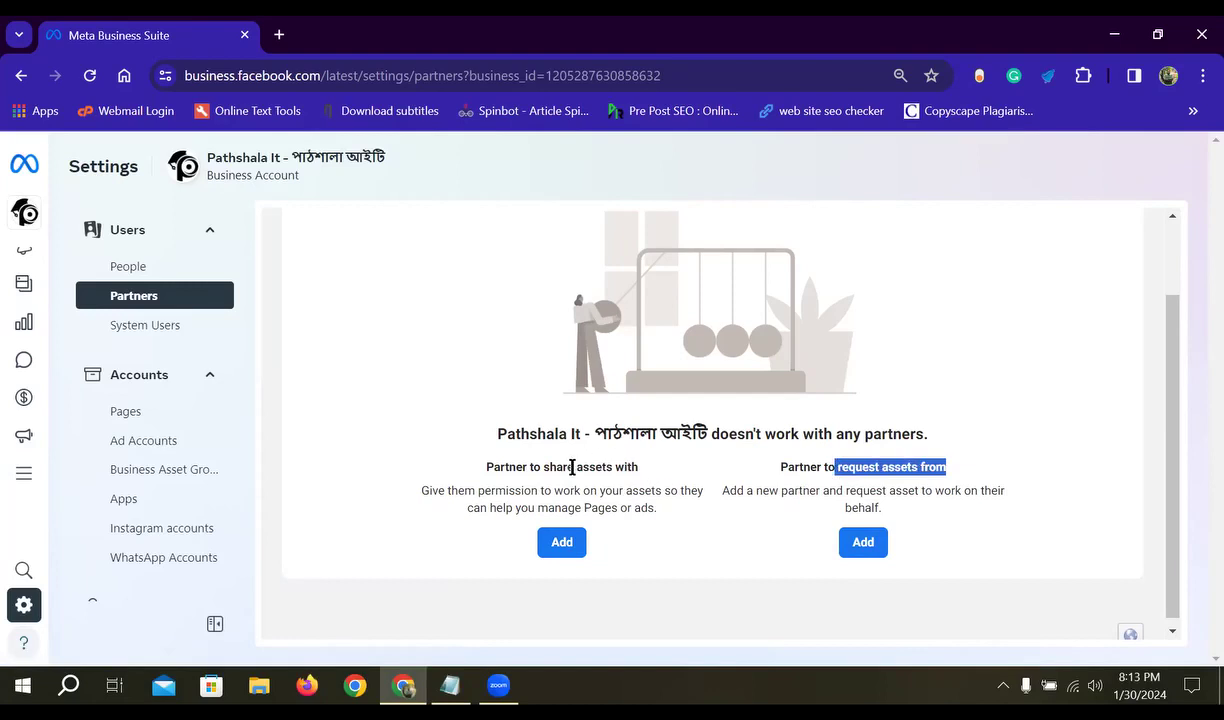
{"action": "left_click_drag", "start_coordinate": [572, 467], "coordinate": [545, 467]}
{"action": "left_click", "coordinate": [711, 489]}
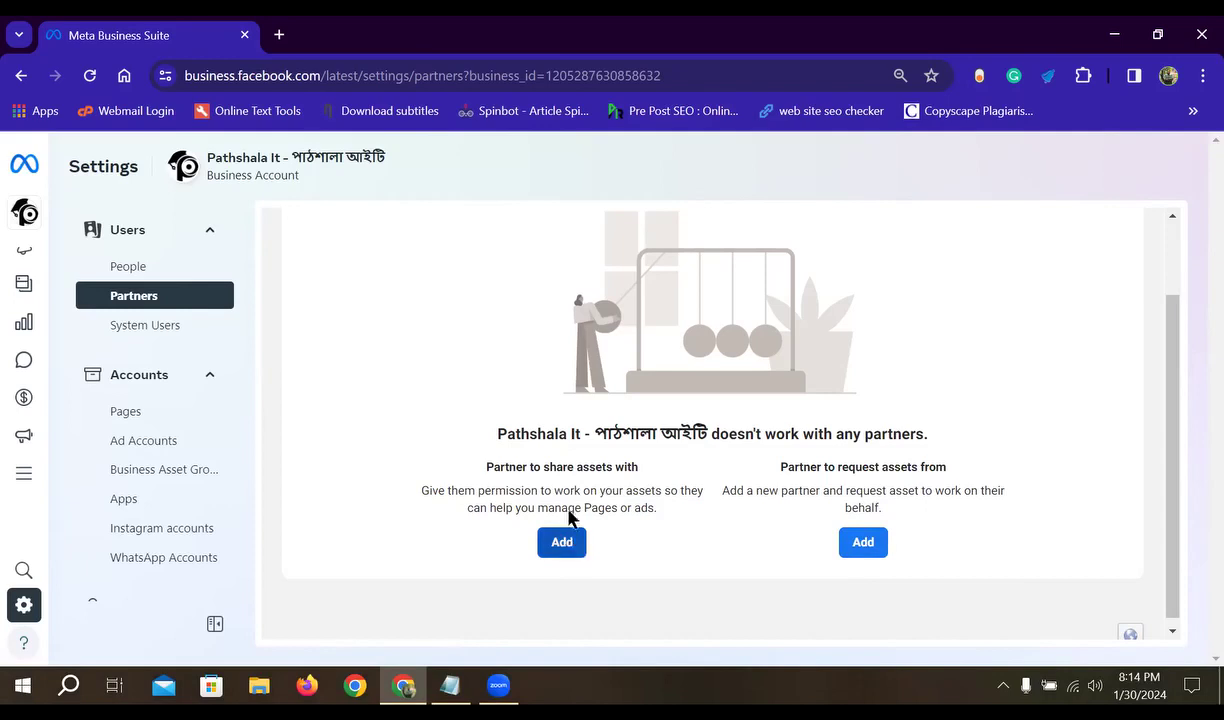
{"action": "left_click", "coordinate": [139, 265]}
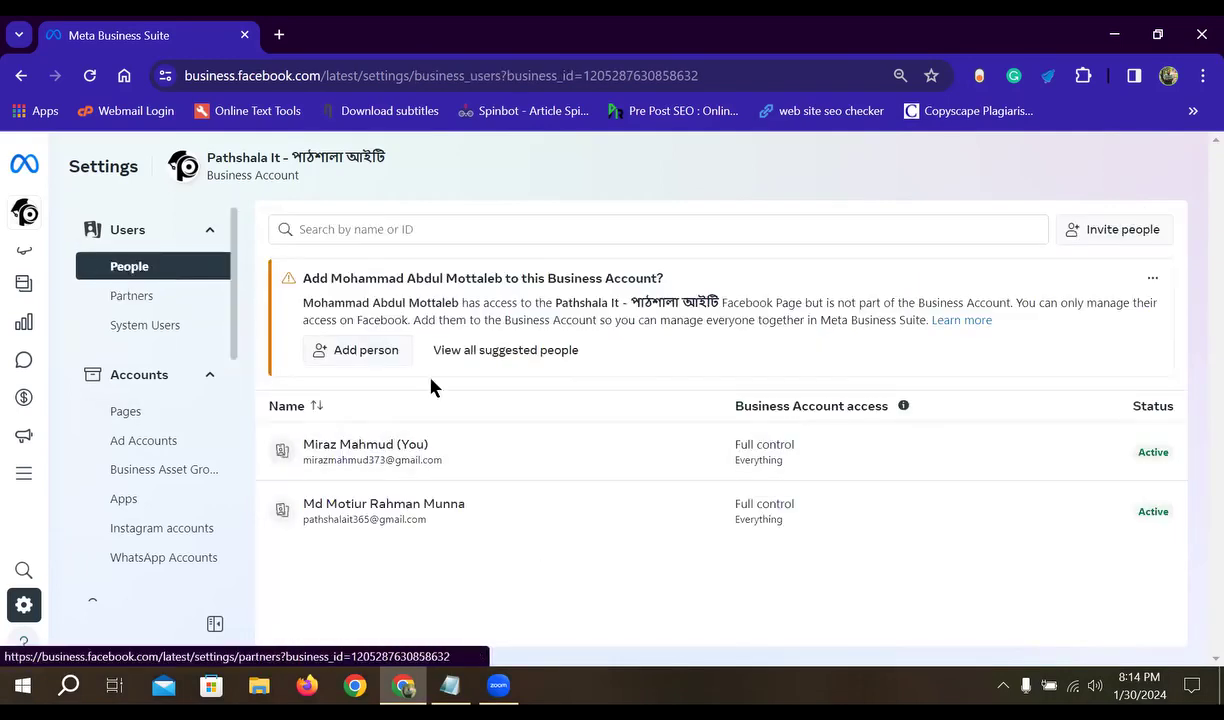
{"action": "left_click", "coordinate": [1087, 240]}
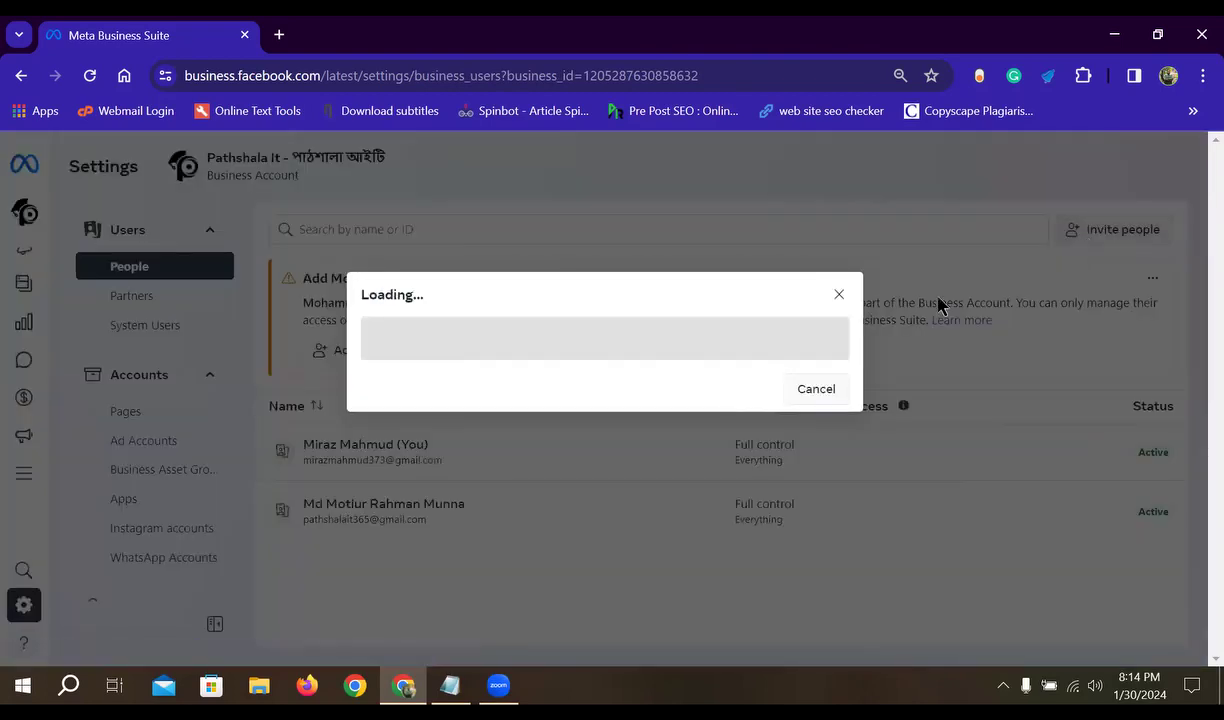
{"action": "left_click", "coordinate": [545, 280]}
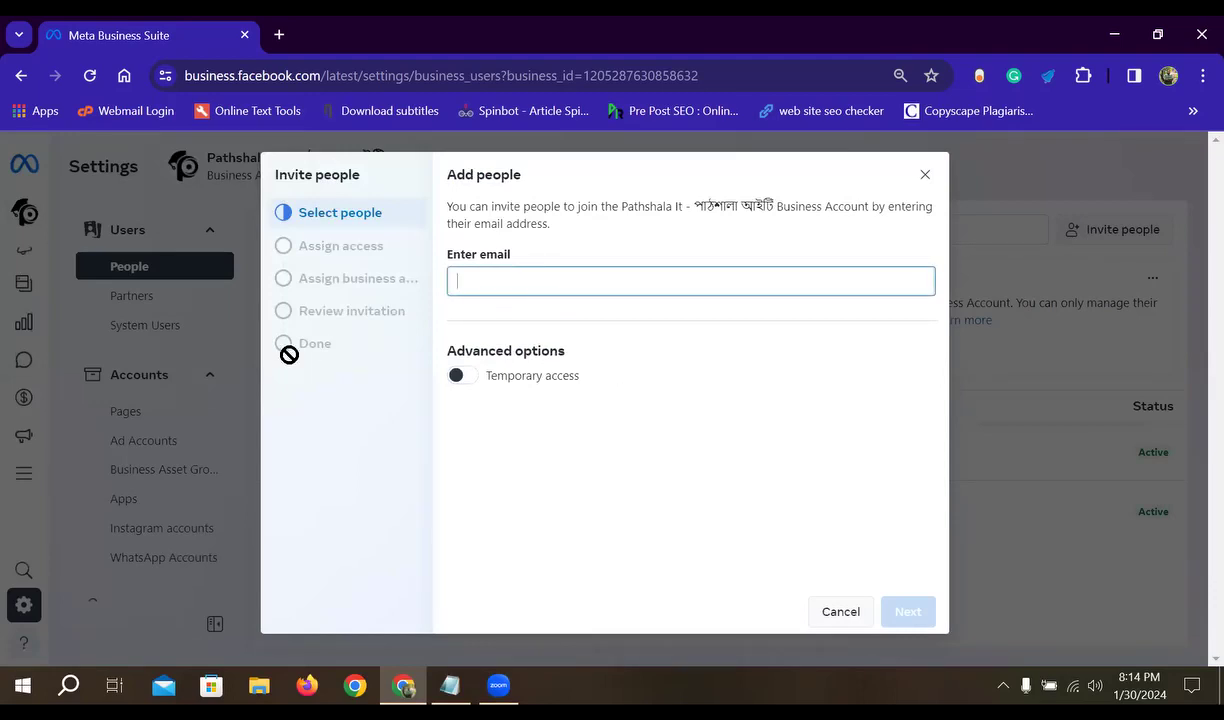
{"action": "left_click", "coordinate": [465, 385]}
{"action": "left_click", "coordinate": [463, 404]}
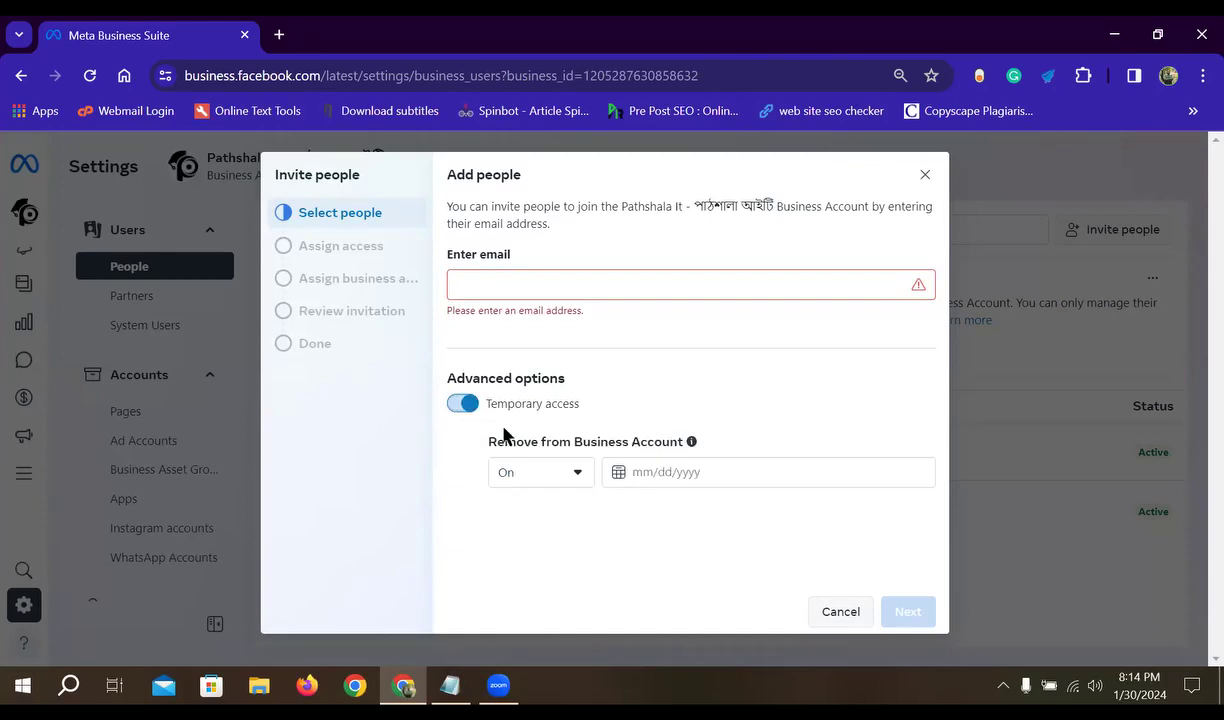
{"action": "left_click", "coordinate": [575, 482]}
{"action": "left_click", "coordinate": [575, 482]}
{"action": "left_click_drag", "start_coordinate": [633, 473], "coordinate": [703, 475]}
{"action": "left_click", "coordinate": [700, 517]}
{"action": "left_click", "coordinate": [710, 478]}
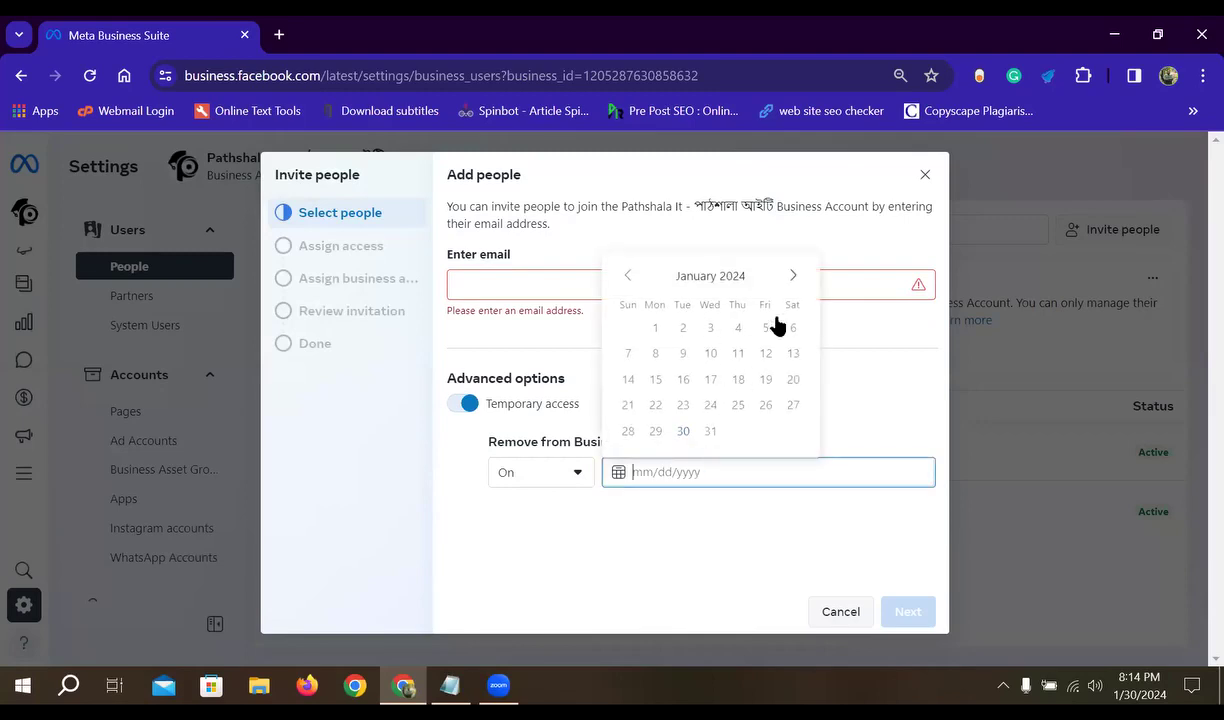
{"action": "left_click", "coordinate": [890, 379]}
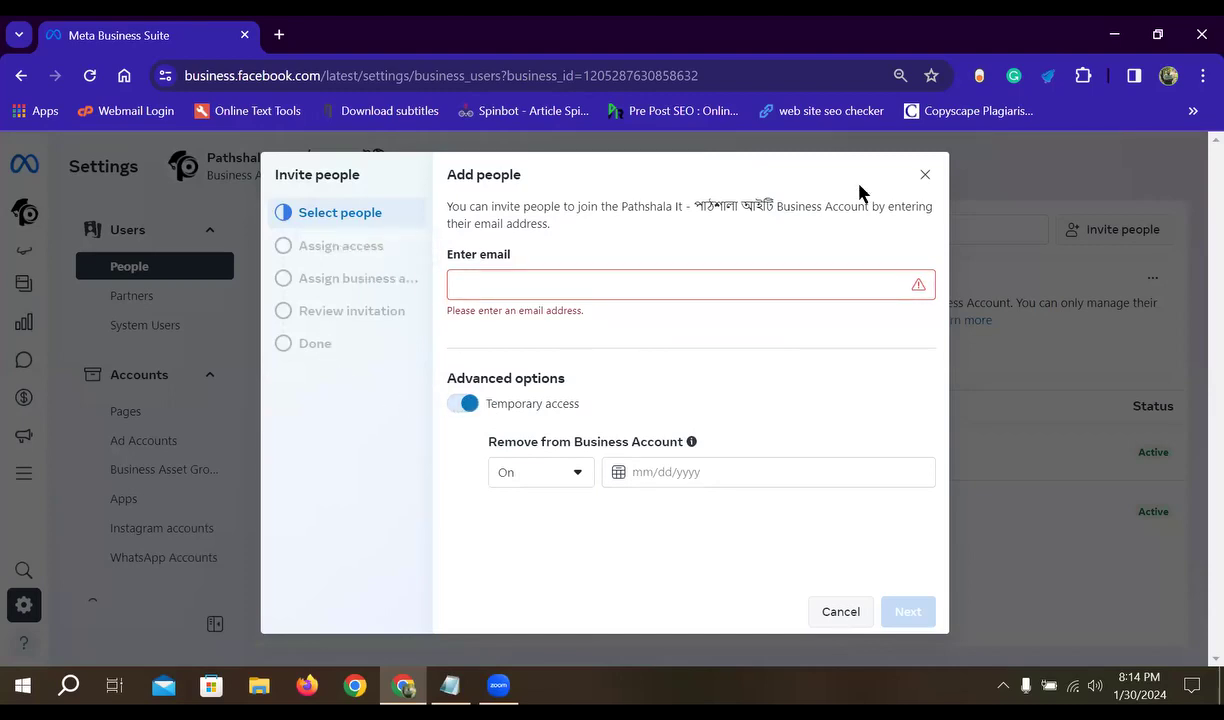
{"action": "left_click", "coordinate": [925, 176]}
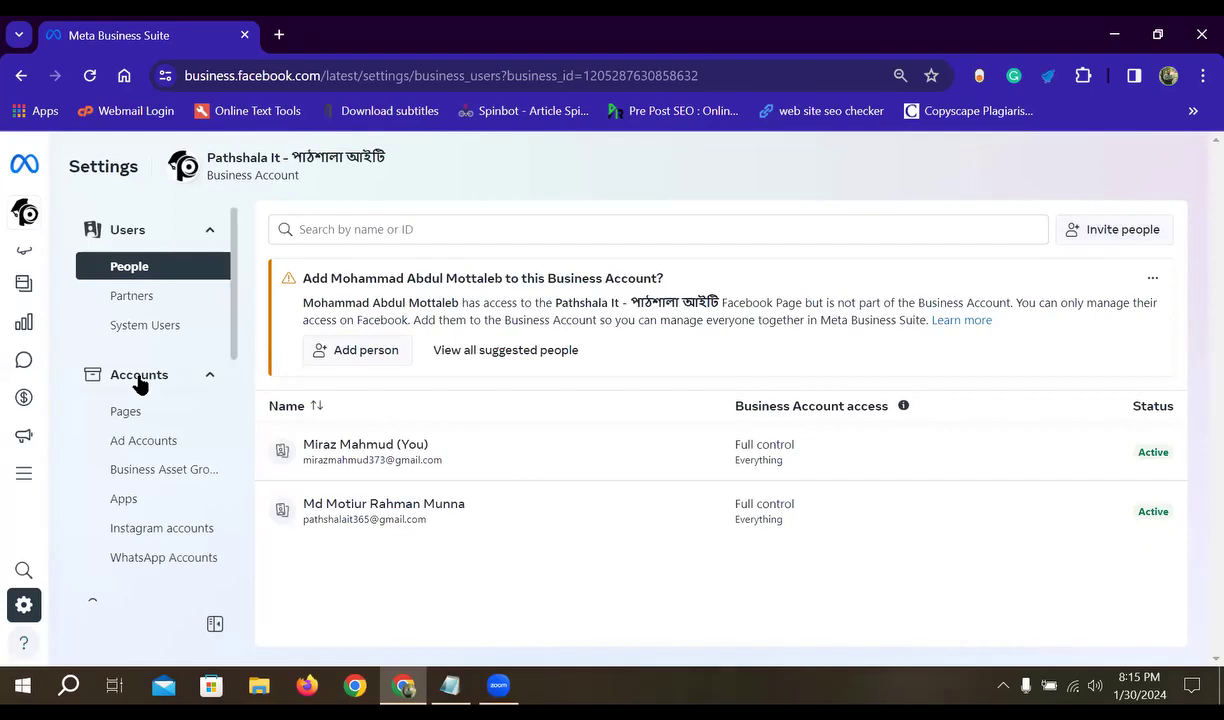
- Open the Pathshala It Page's access list showing its 3 assigned people
{"action": "scroll", "coordinate": [139, 384], "scroll_direction": "down", "scroll_amount": 1}
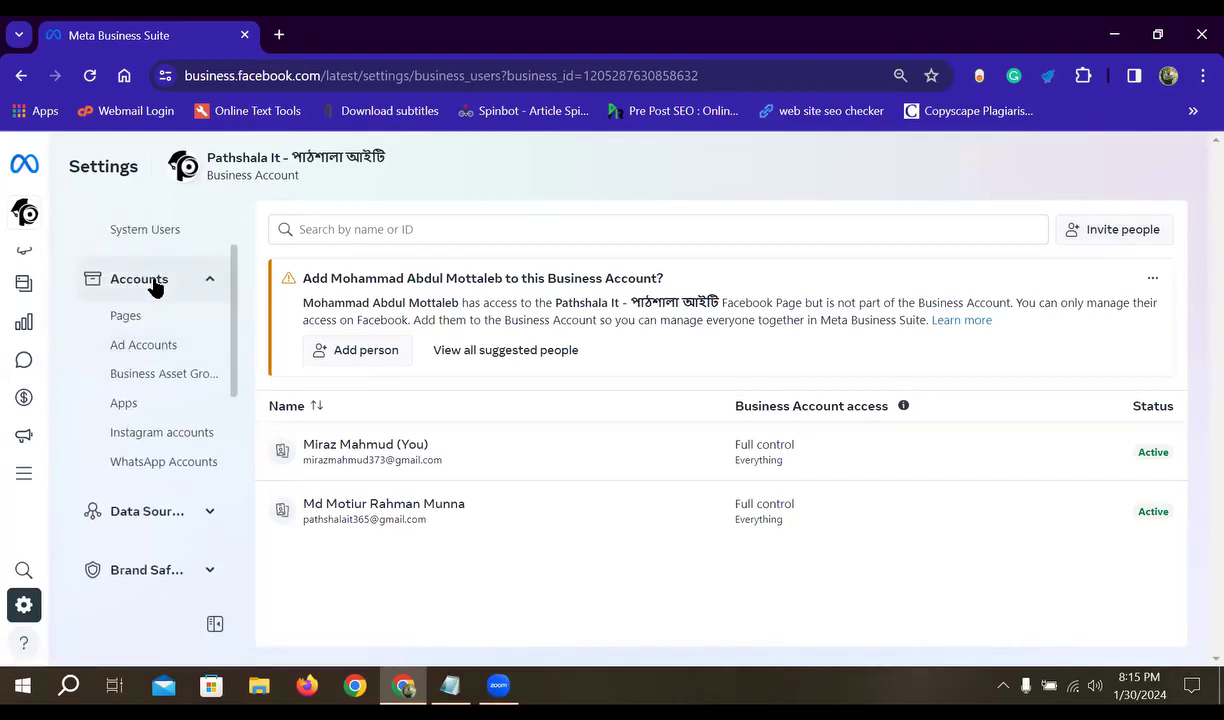
{"action": "left_click", "coordinate": [147, 322]}
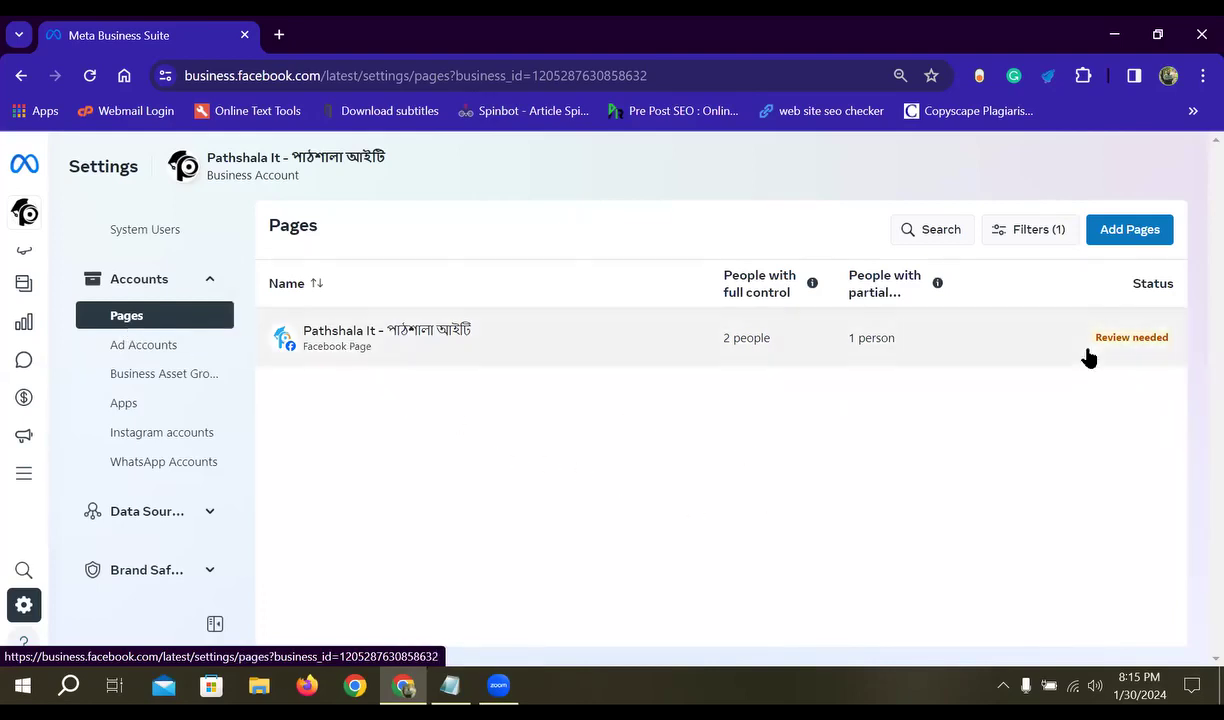
{"action": "left_click", "coordinate": [505, 349]}
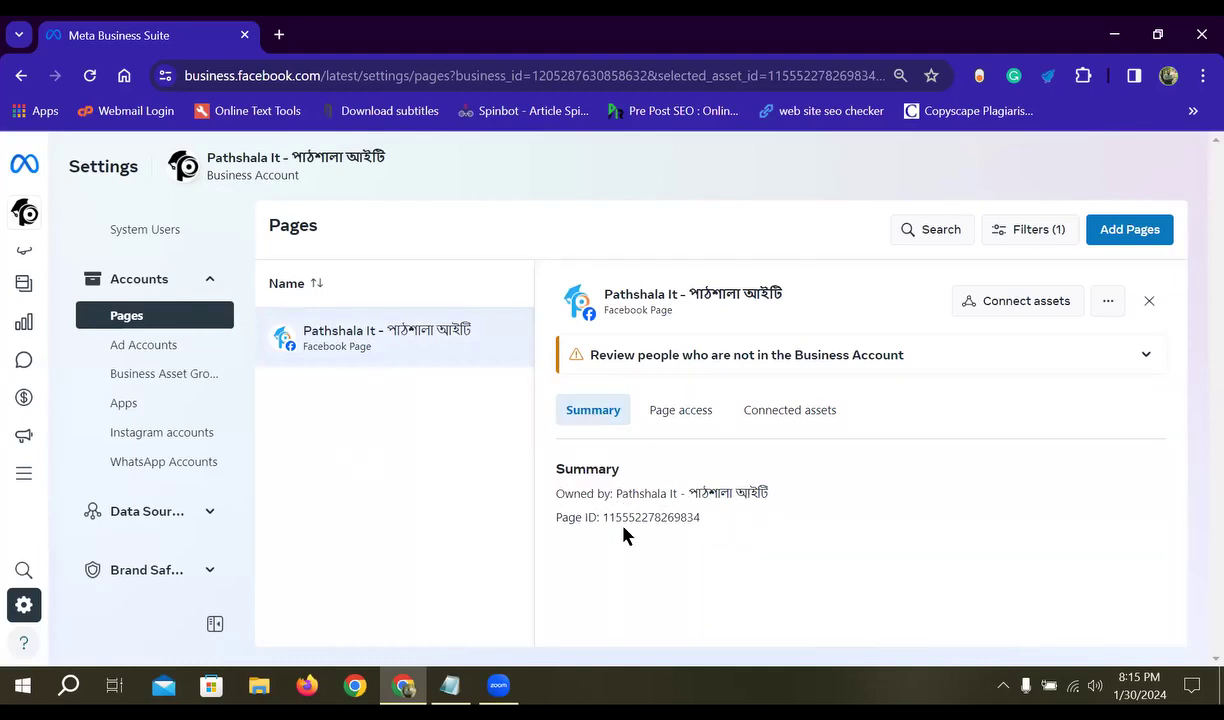
{"action": "left_click", "coordinate": [677, 415]}
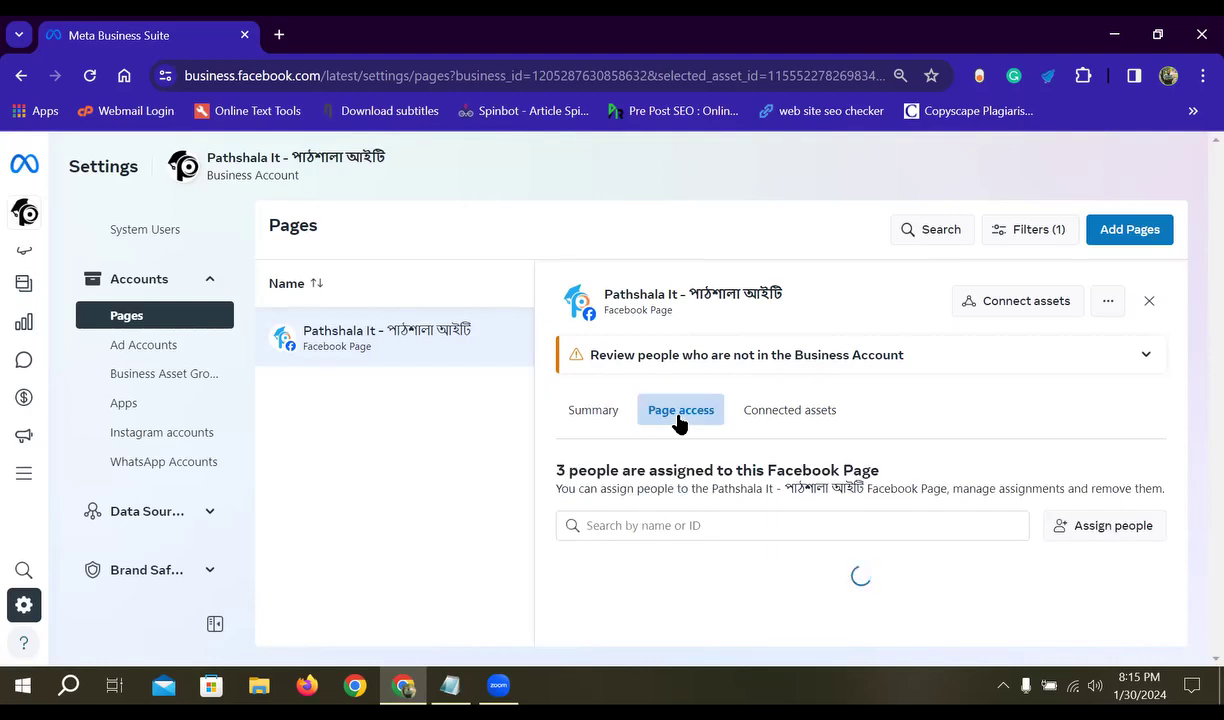
{"action": "scroll", "coordinate": [780, 490], "scroll_direction": "down", "scroll_amount": 2}
{"action": "scroll", "coordinate": [835, 522], "scroll_direction": "down", "scroll_amount": 1}
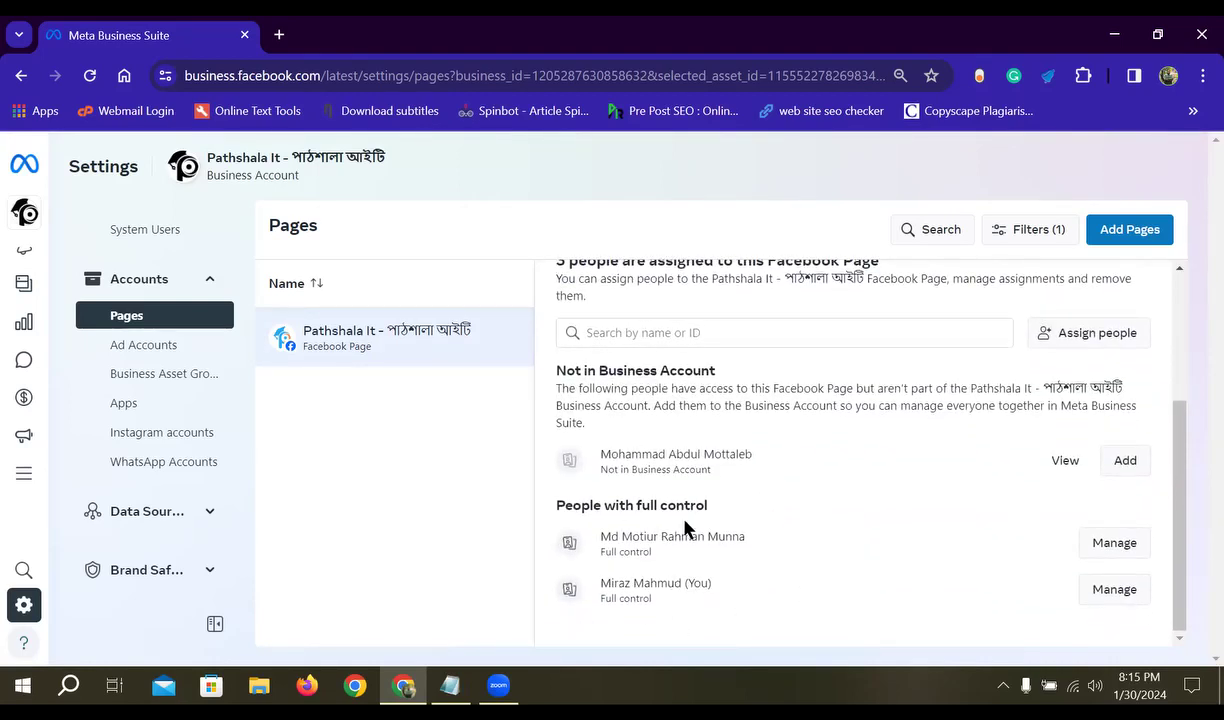
{"action": "scroll", "coordinate": [630, 520], "scroll_direction": "up", "scroll_amount": 1}
{"action": "scroll", "coordinate": [626, 494], "scroll_direction": "down", "scroll_amount": 1}
- Inspect a full-control member's Page assignments, close them, and focus the assigned-people search
{"action": "left_click", "coordinate": [1090, 546]}
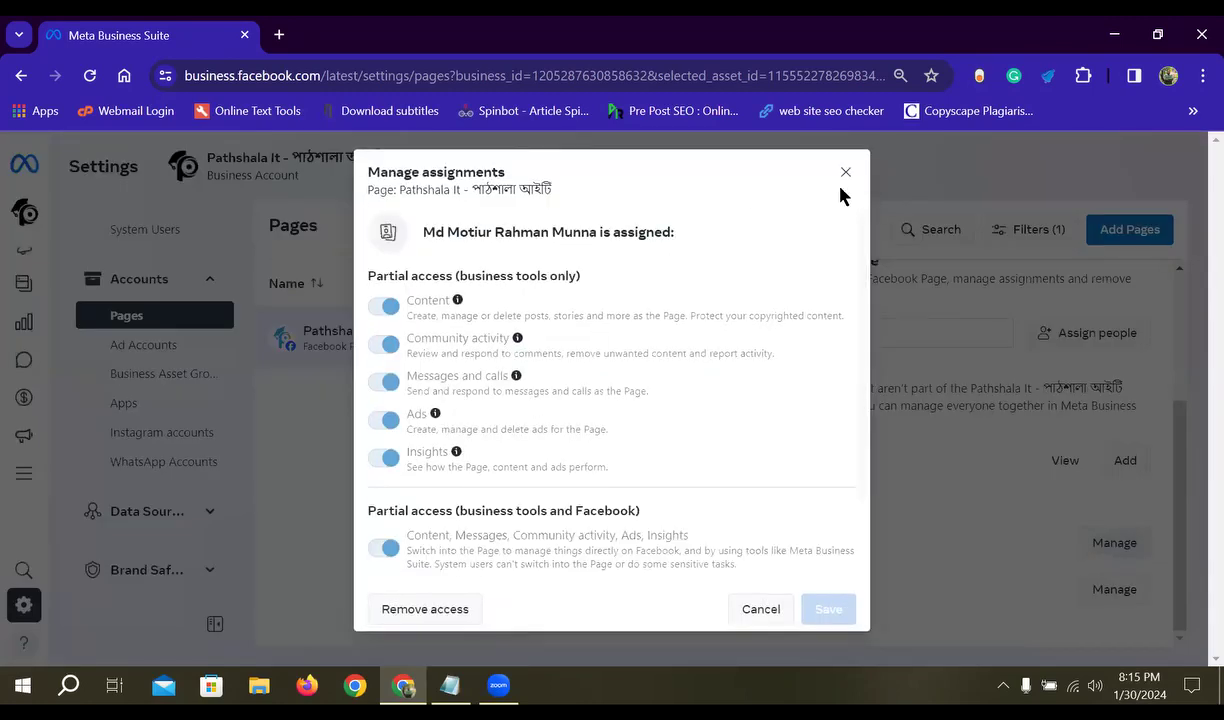
{"action": "left_click", "coordinate": [845, 175]}
{"action": "scroll", "coordinate": [727, 587], "scroll_direction": "up", "scroll_amount": 3}
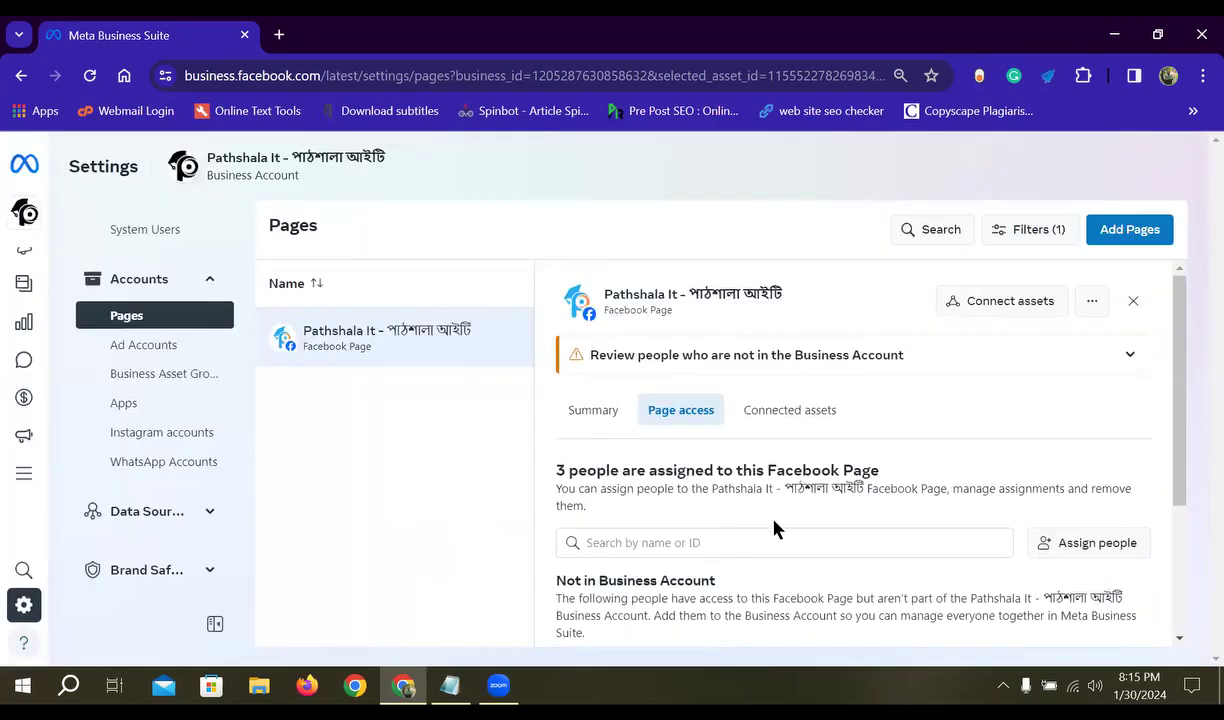
{"action": "scroll", "coordinate": [770, 527], "scroll_direction": "down", "scroll_amount": 3}
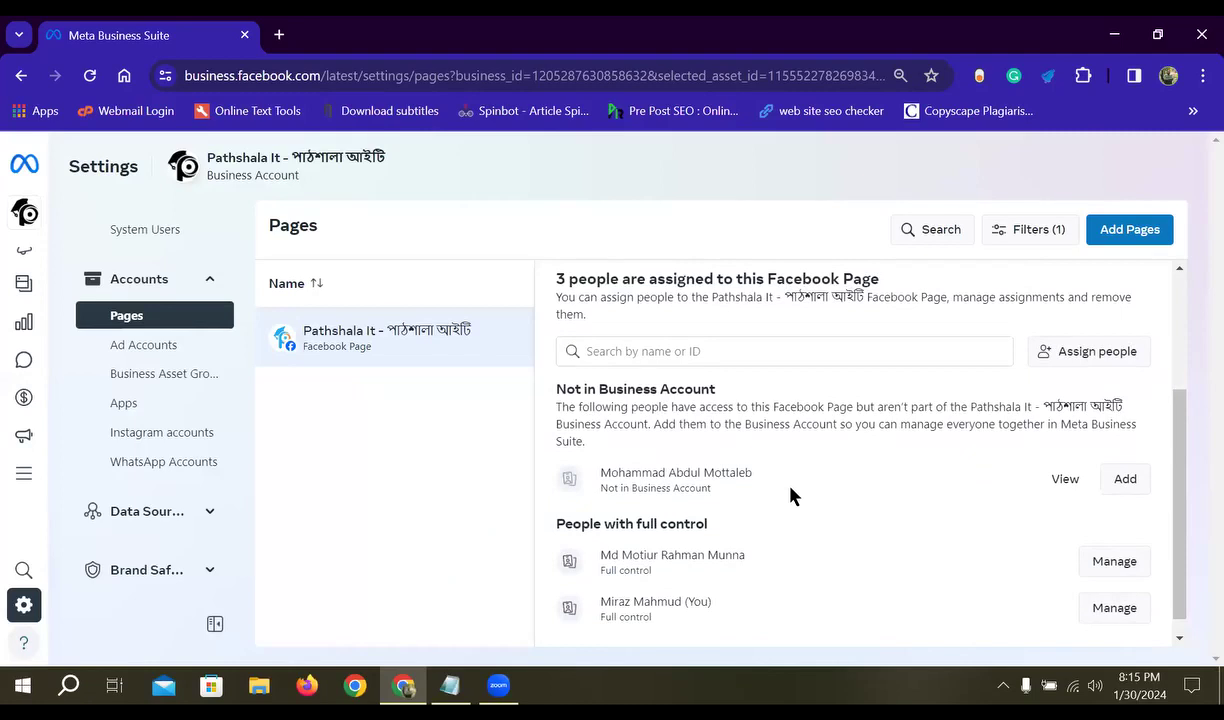
{"action": "scroll", "coordinate": [1000, 525], "scroll_direction": "up", "scroll_amount": 2}
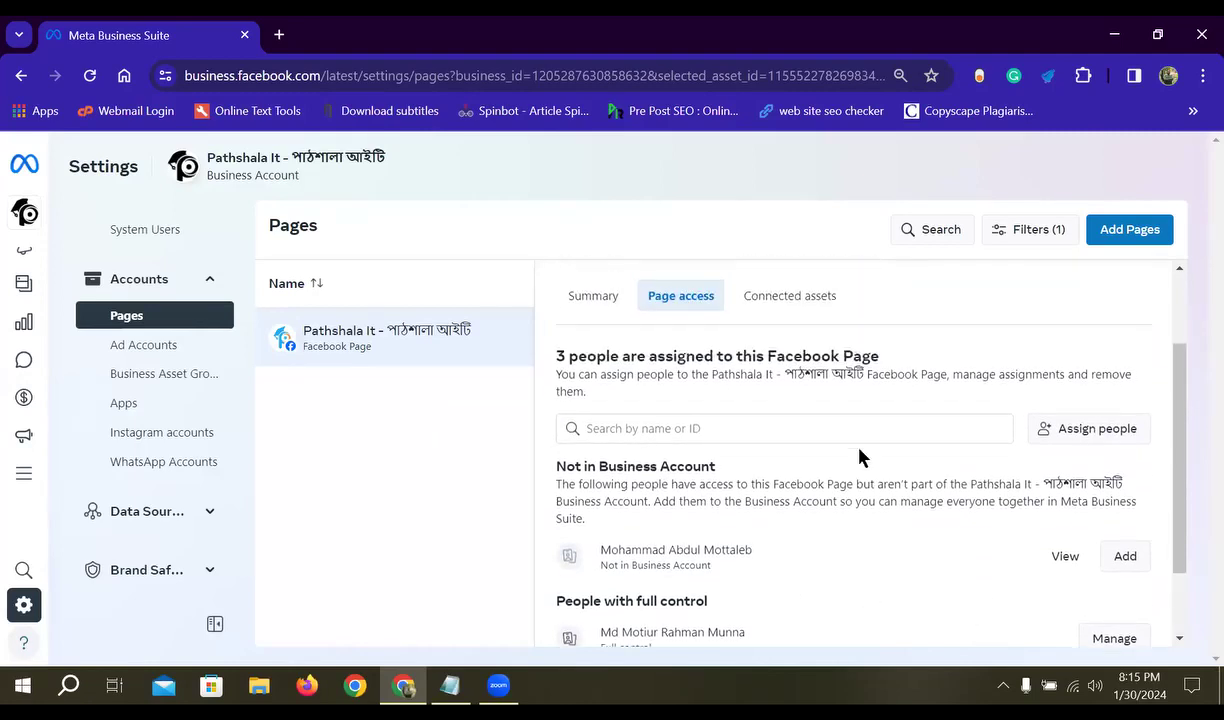
{"action": "scroll", "coordinate": [1000, 560], "scroll_direction": "down", "scroll_amount": 2}
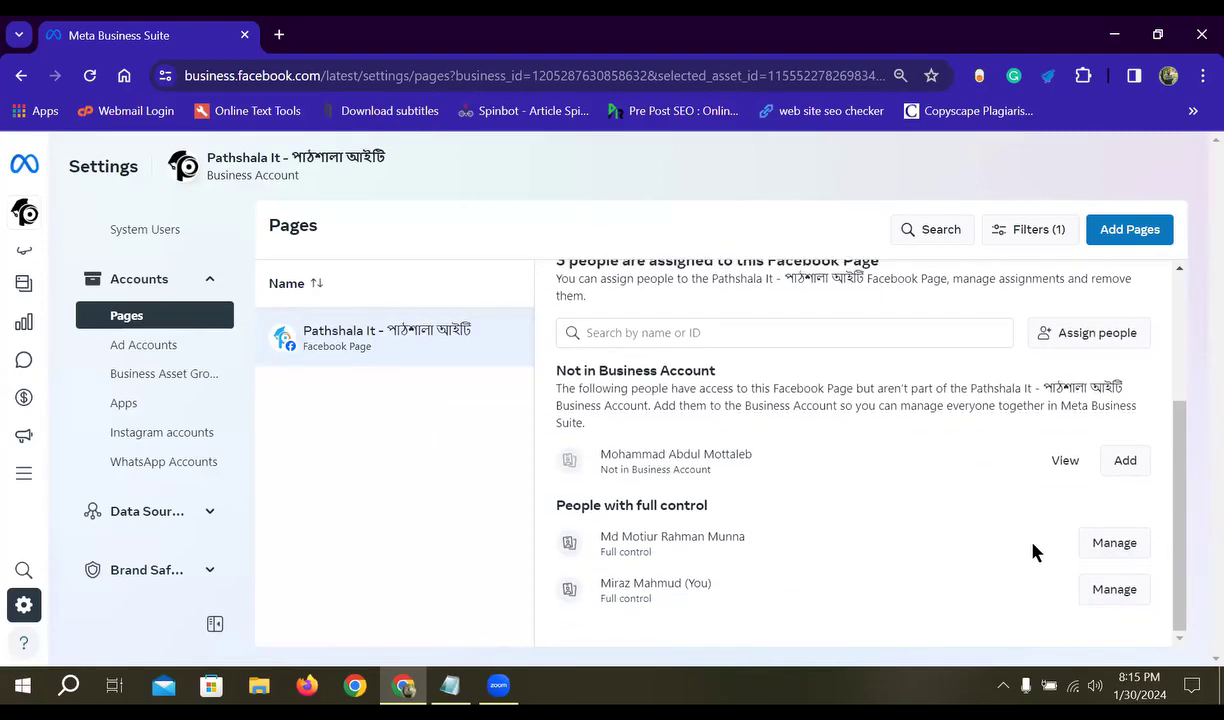
{"action": "scroll", "coordinate": [960, 530], "scroll_direction": "up", "scroll_amount": 5}
{"action": "left_click", "coordinate": [797, 526]}
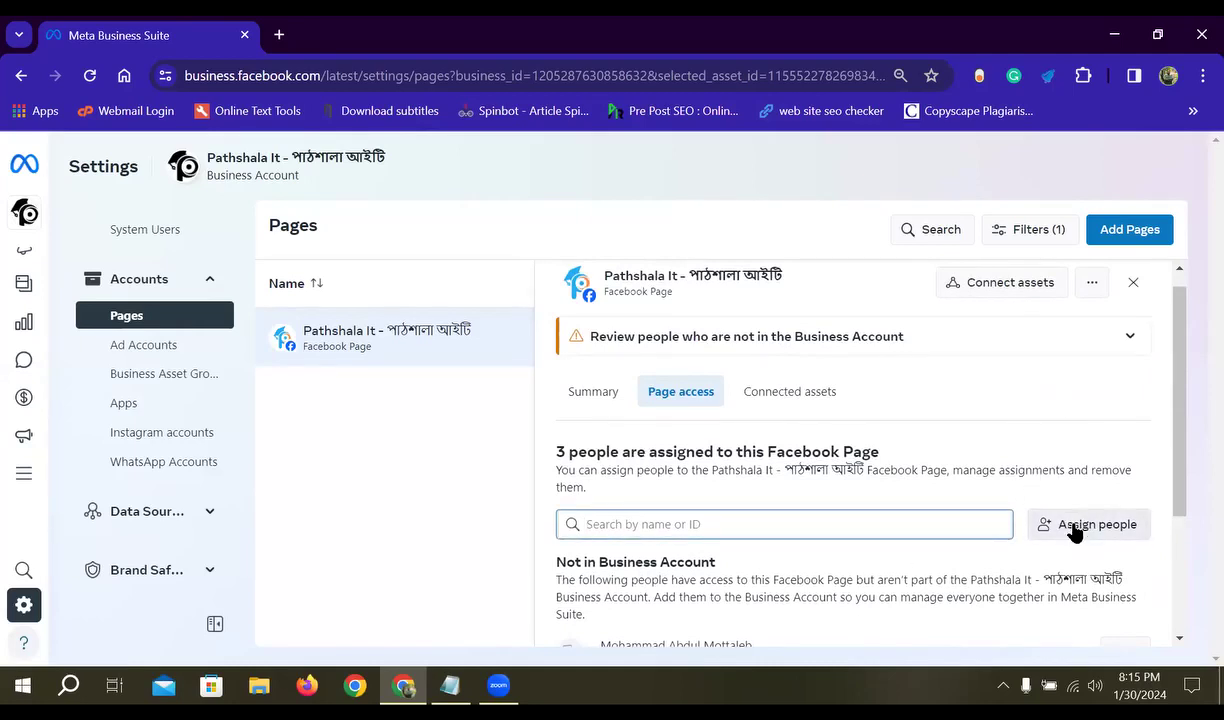
- Check the Page's connected Instagram account, close the Page details, and show the add-Page options
{"action": "left_click", "coordinate": [769, 403]}
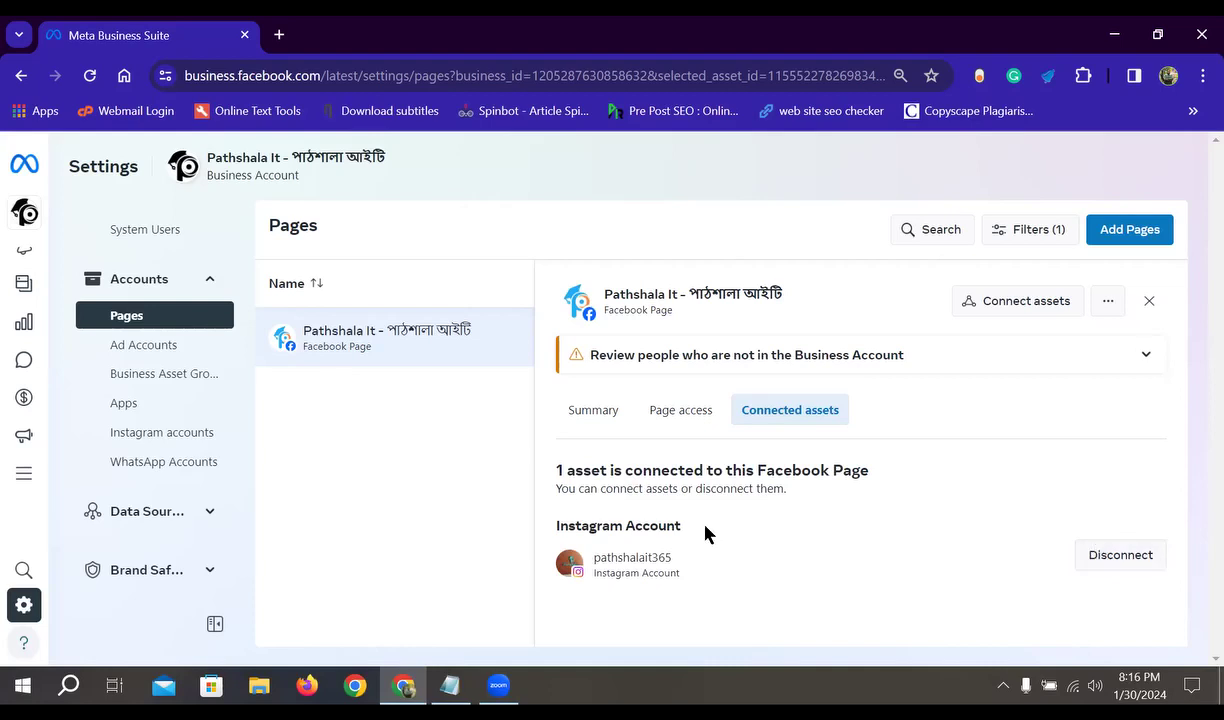
{"action": "left_click", "coordinate": [1148, 302]}
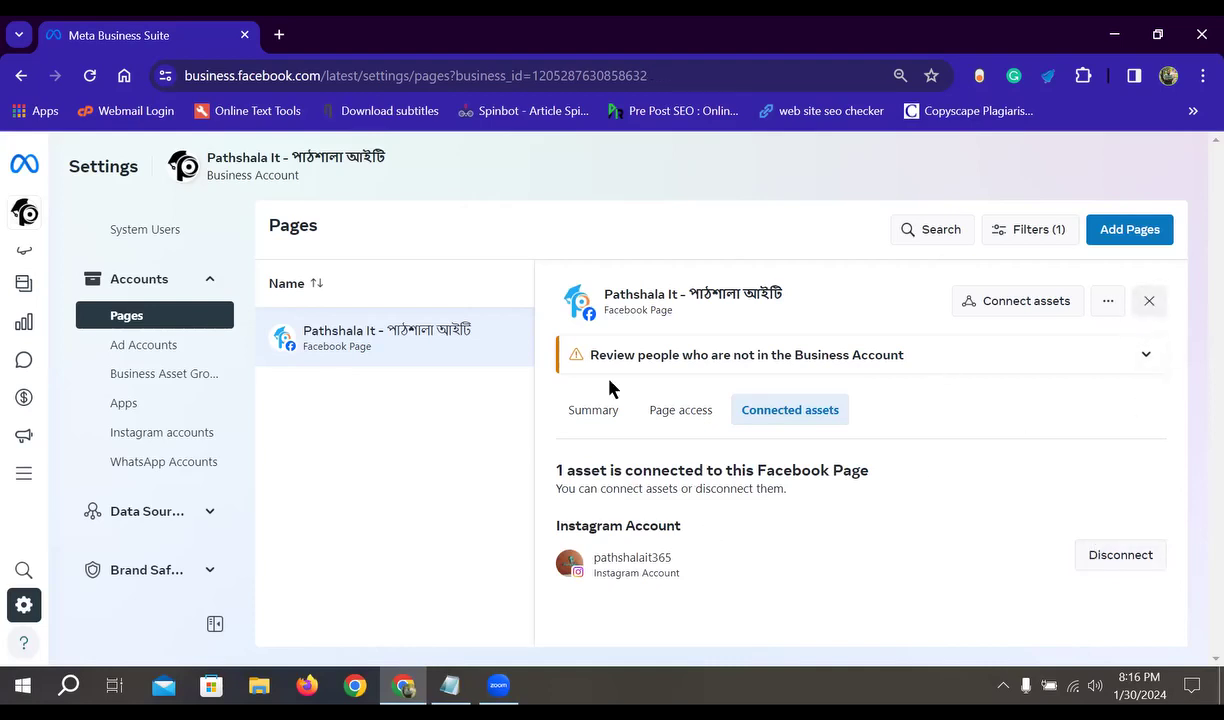
{"action": "left_click", "coordinate": [1112, 238]}
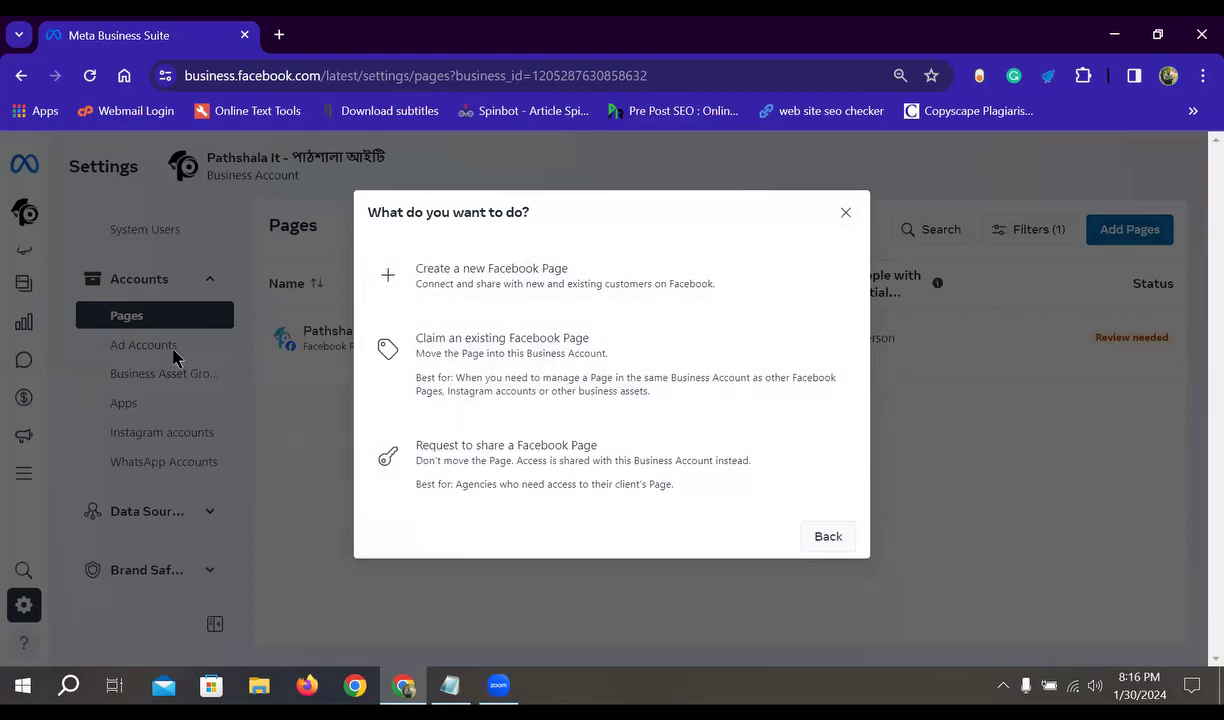
{"action": "left_click", "coordinate": [845, 213]}
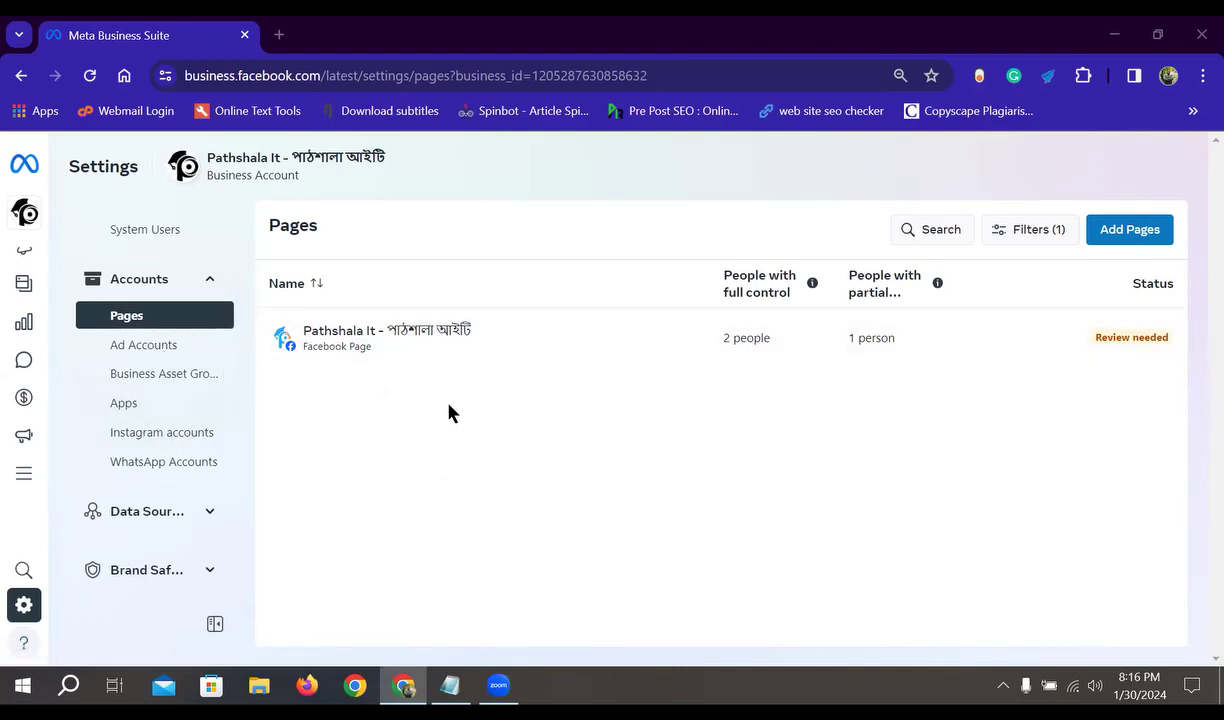
{"action": "left_click", "coordinate": [120, 345]}
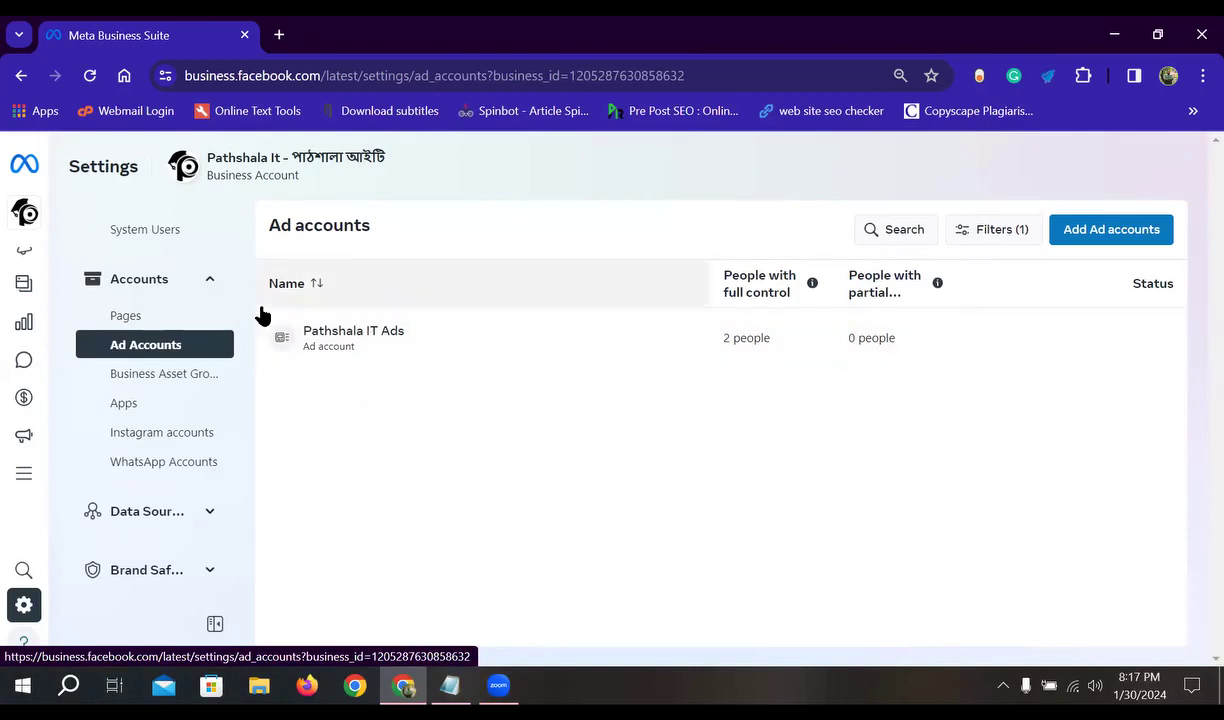
- Show the three ways to add an ad account: create new, claim existing, or request sharing
{"action": "left_click", "coordinate": [1132, 240]}
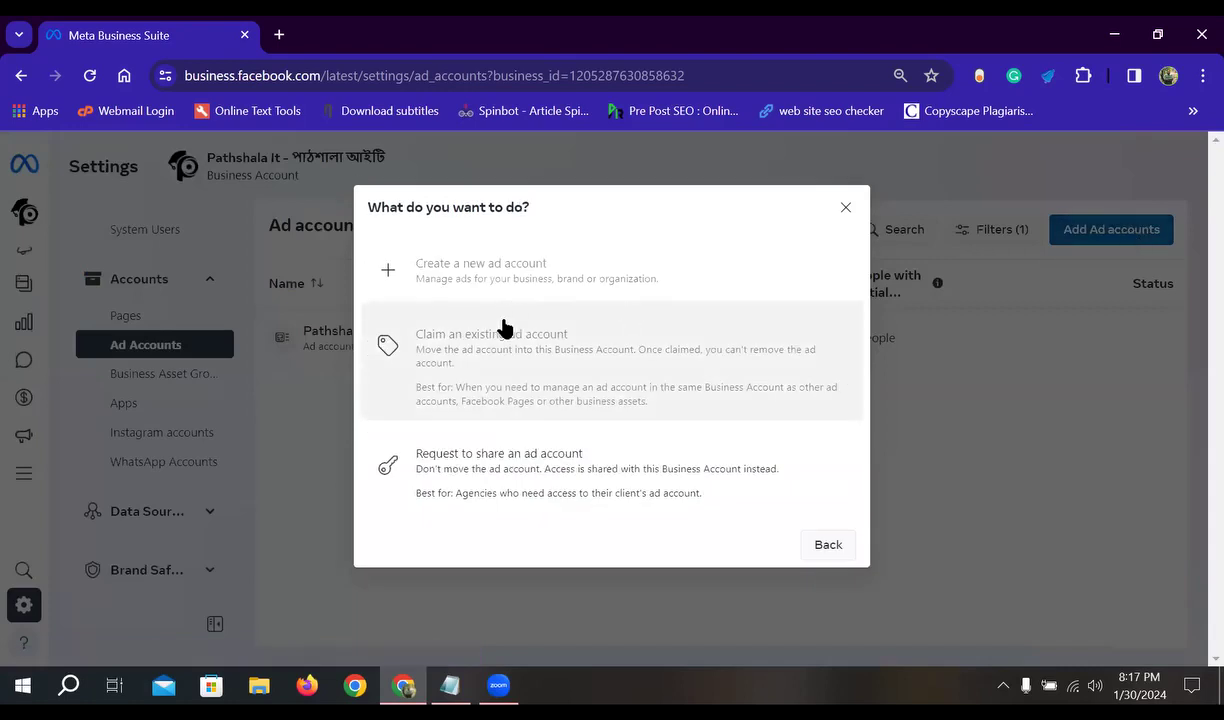
{"action": "mouse_move", "coordinate": [441, 361]}
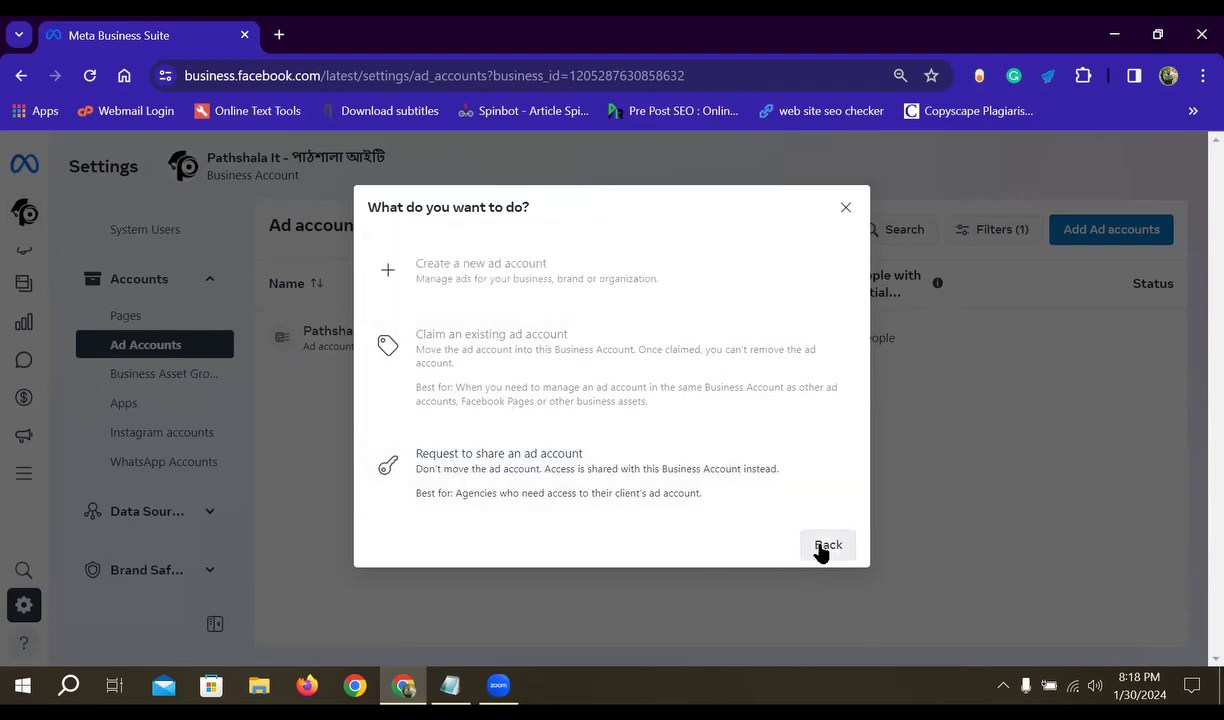
- Open Pathshala IT Ads' access tab with 2 full-control people and review the first one's permissions
{"action": "left_click", "coordinate": [845, 208]}
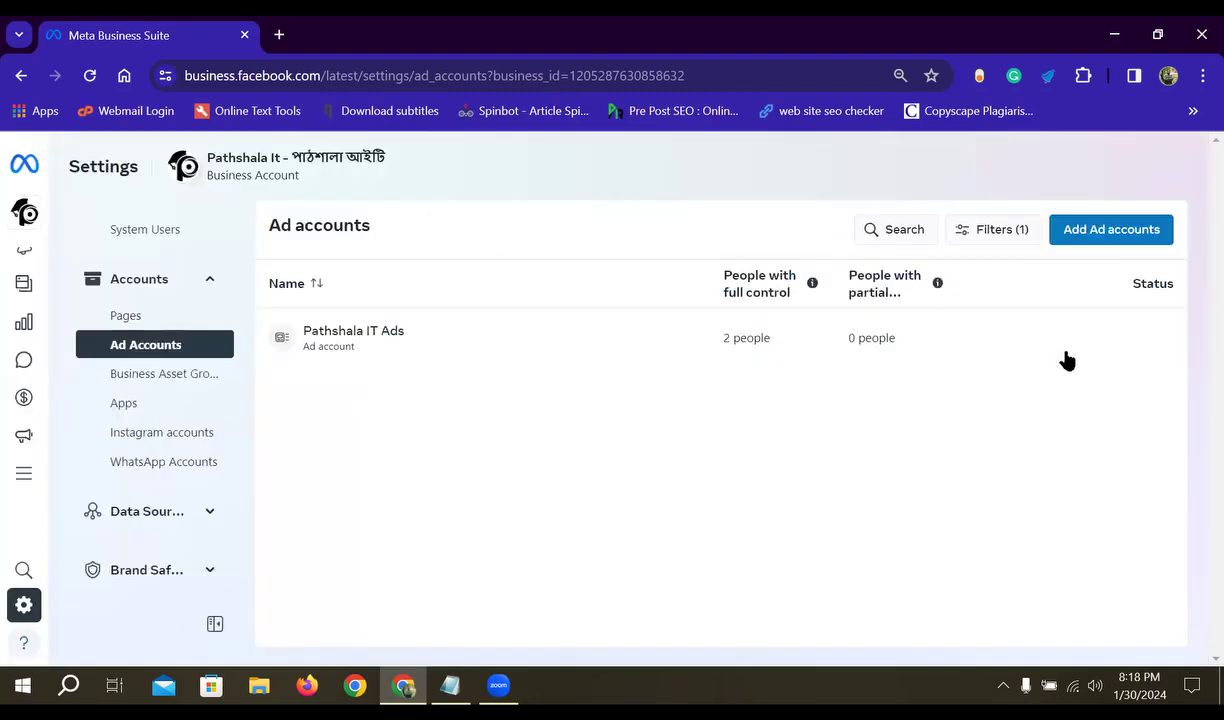
{"action": "left_click", "coordinate": [325, 341]}
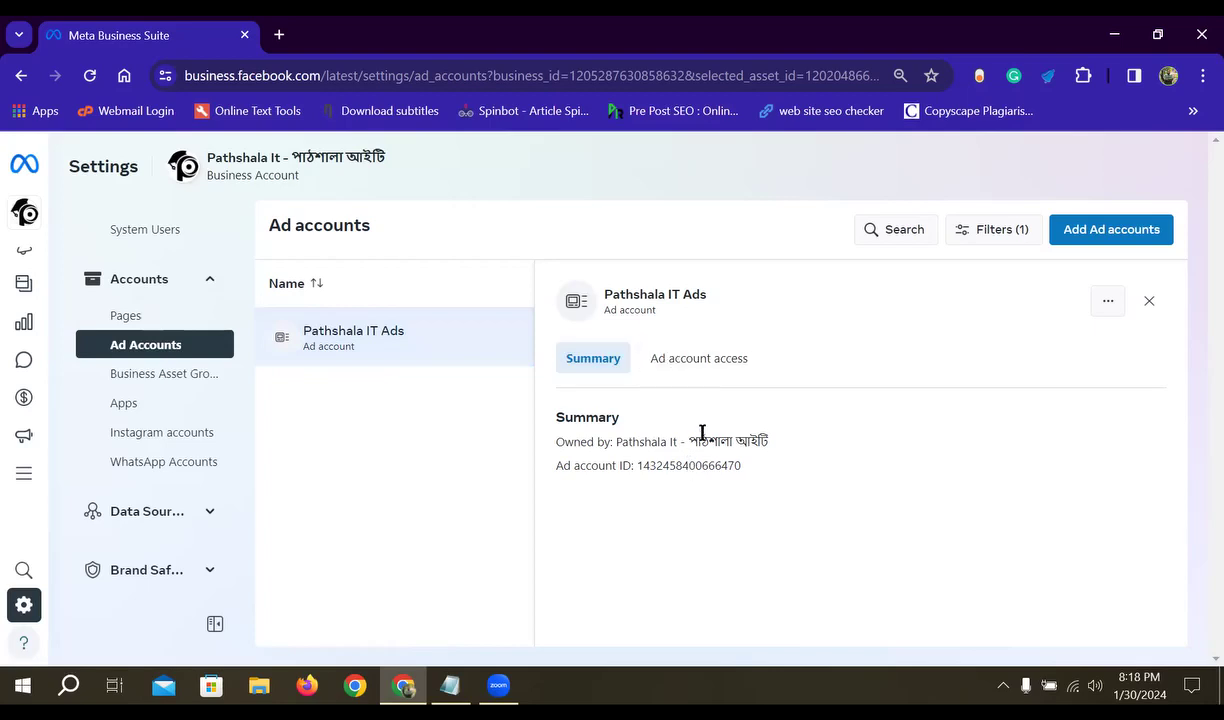
{"action": "left_click", "coordinate": [688, 367]}
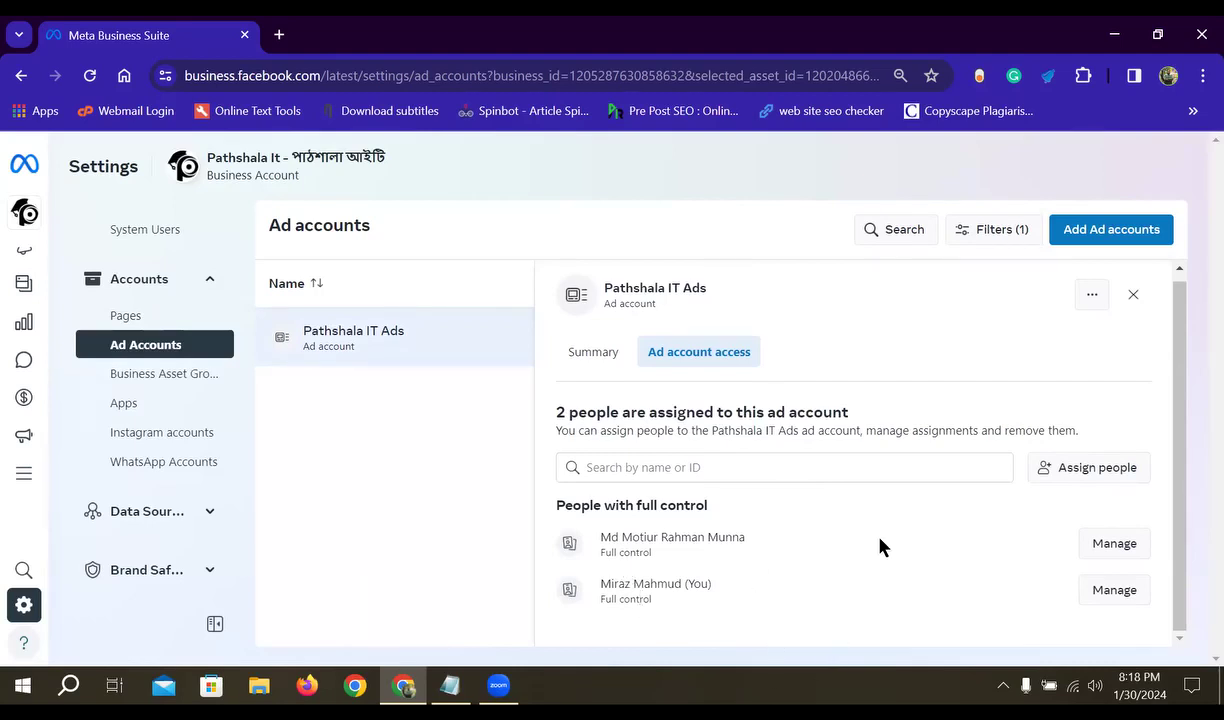
{"action": "left_click", "coordinate": [1095, 545]}
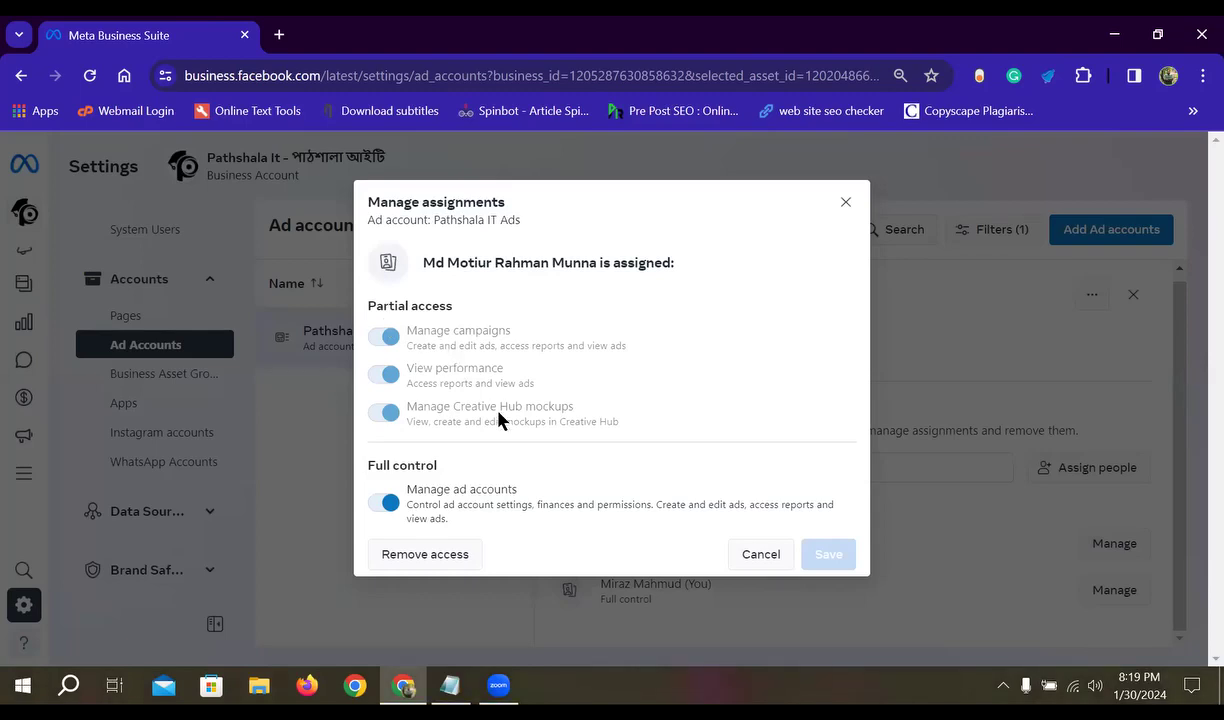
{"action": "left_click_drag", "start_coordinate": [510, 331], "coordinate": [406, 332]}
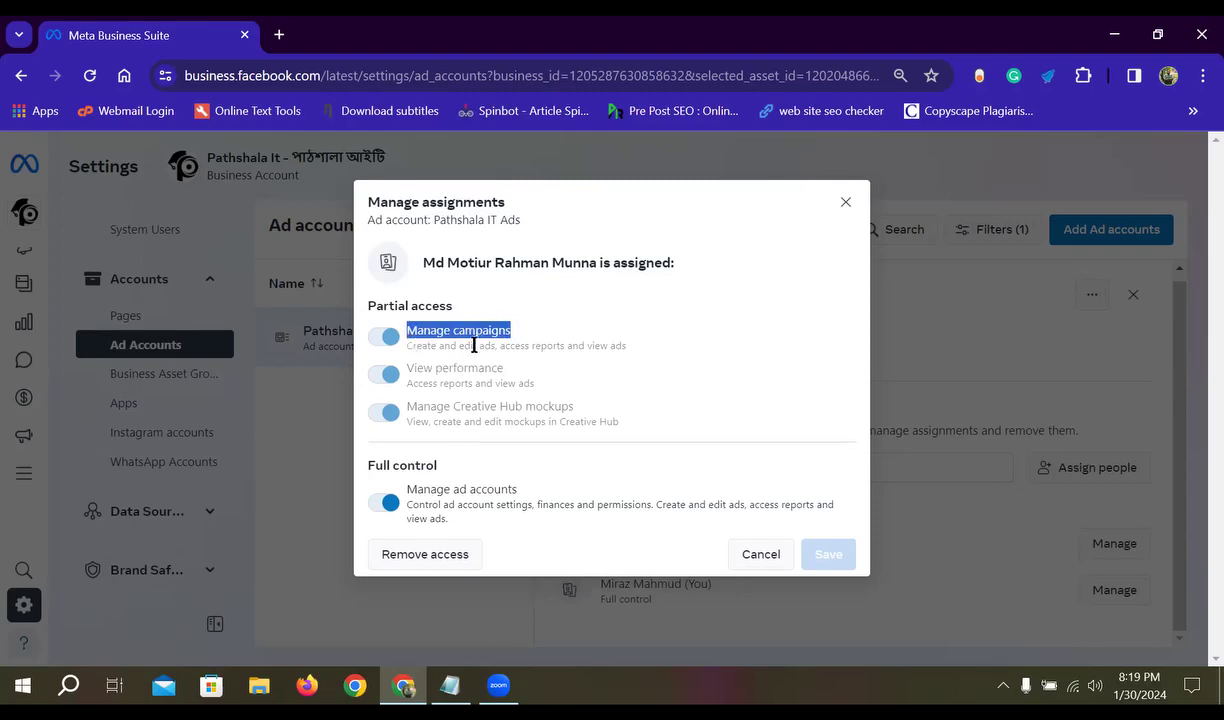
{"action": "left_click_drag", "start_coordinate": [575, 410], "coordinate": [380, 425]}
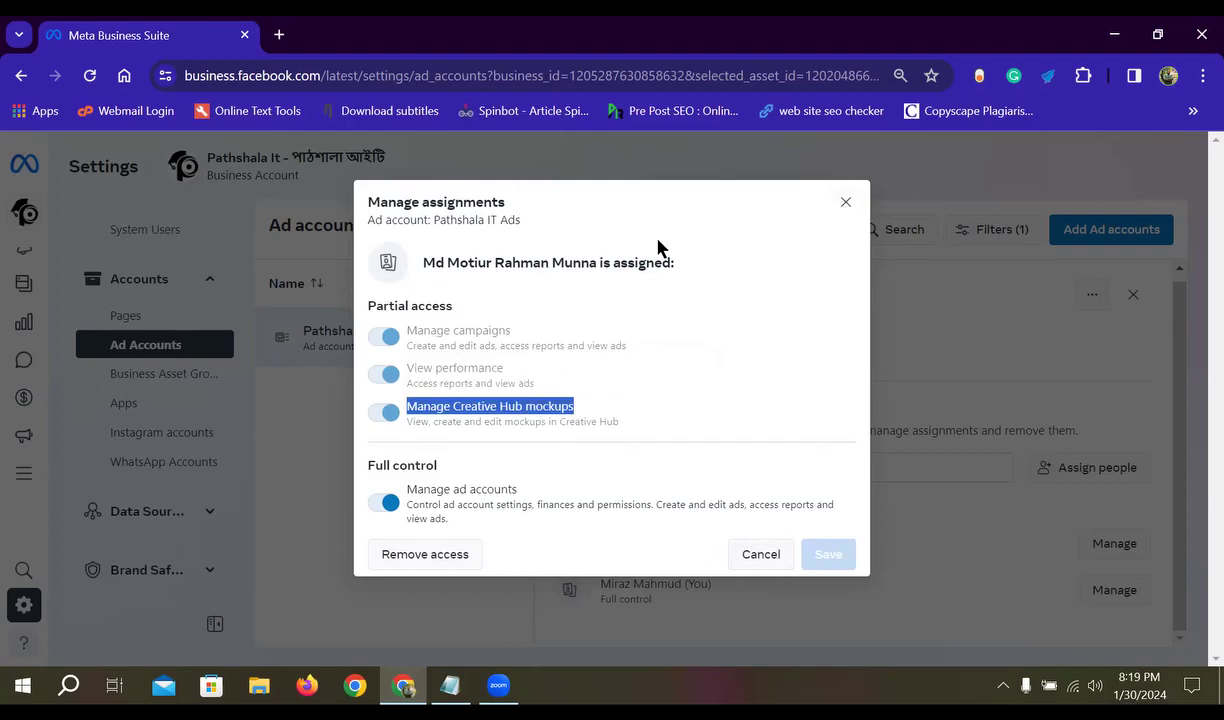
{"action": "left_click", "coordinate": [845, 203]}
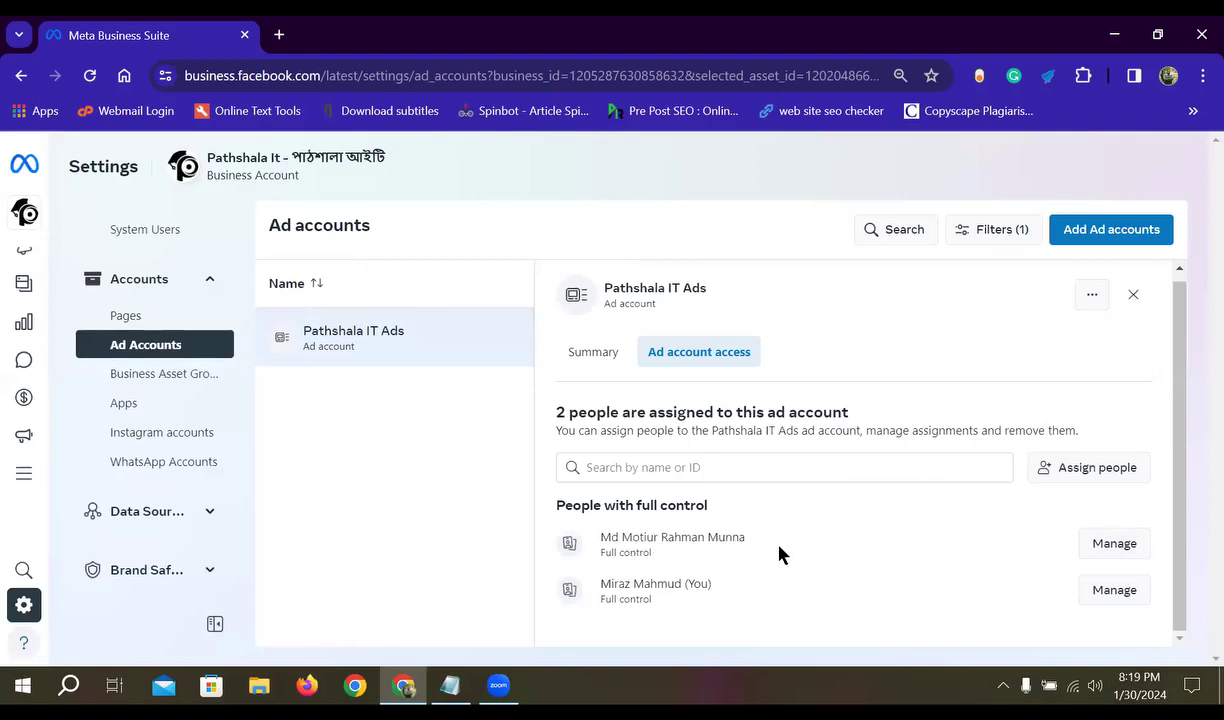
{"action": "left_click", "coordinate": [1122, 549]}
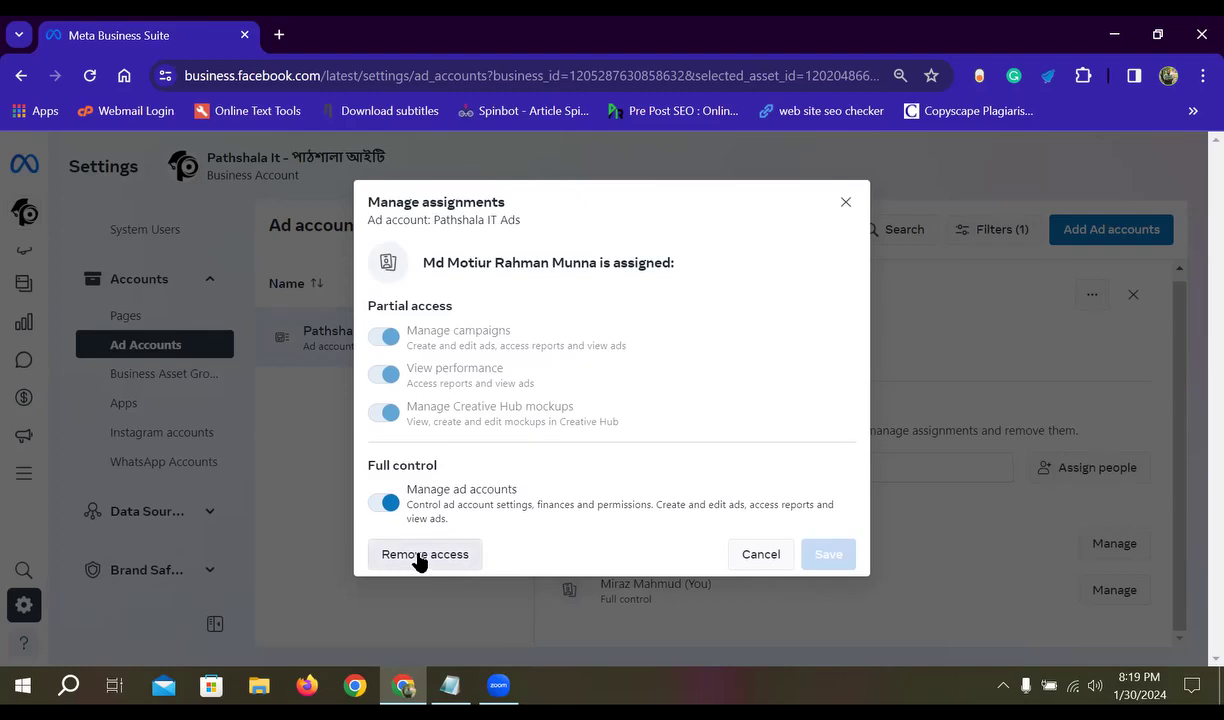
{"action": "left_click", "coordinate": [844, 204]}
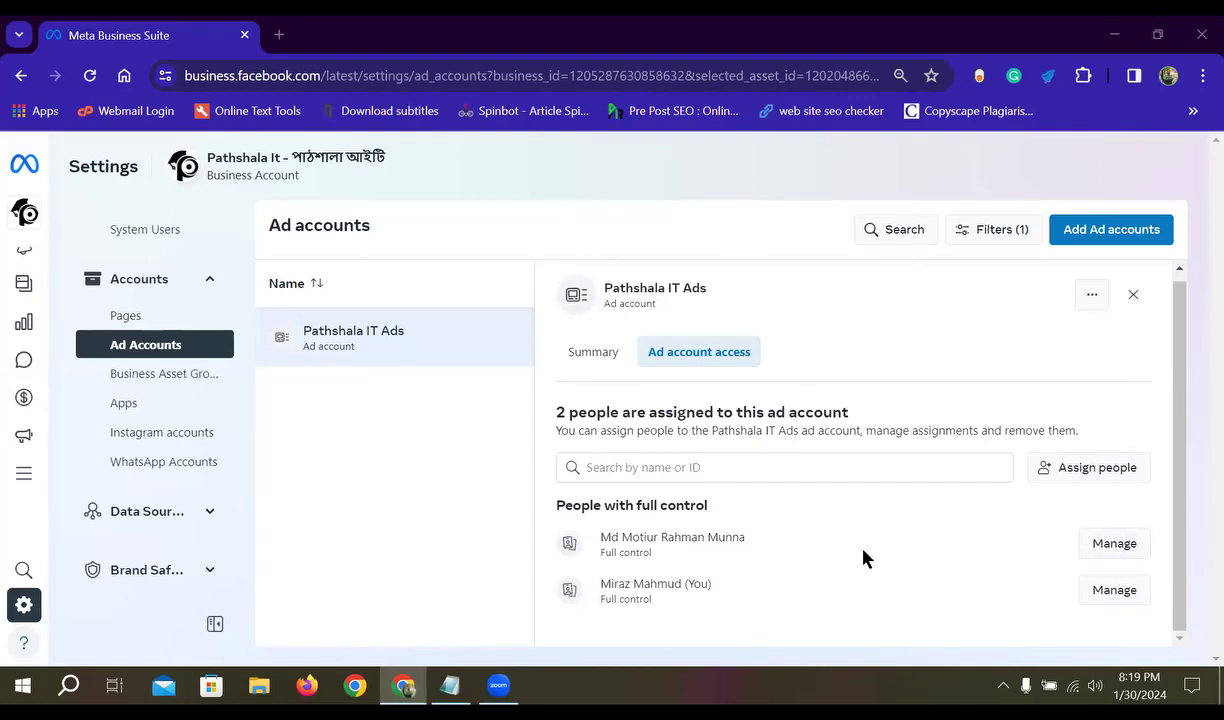
{"action": "left_click", "coordinate": [840, 467]}
- In Assign people, toggle View performance, Creative Hub mockups and Manage campaigns on, then back off
{"action": "left_click", "coordinate": [1083, 471]}
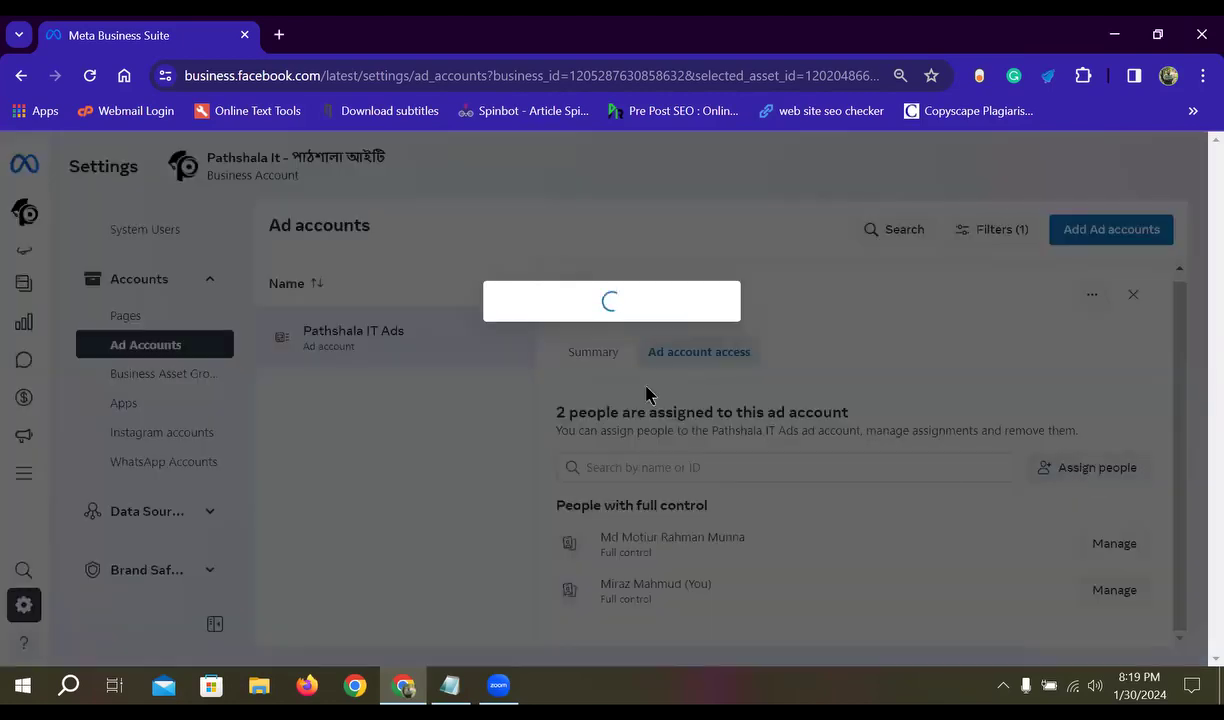
{"action": "left_click", "coordinate": [432, 249]}
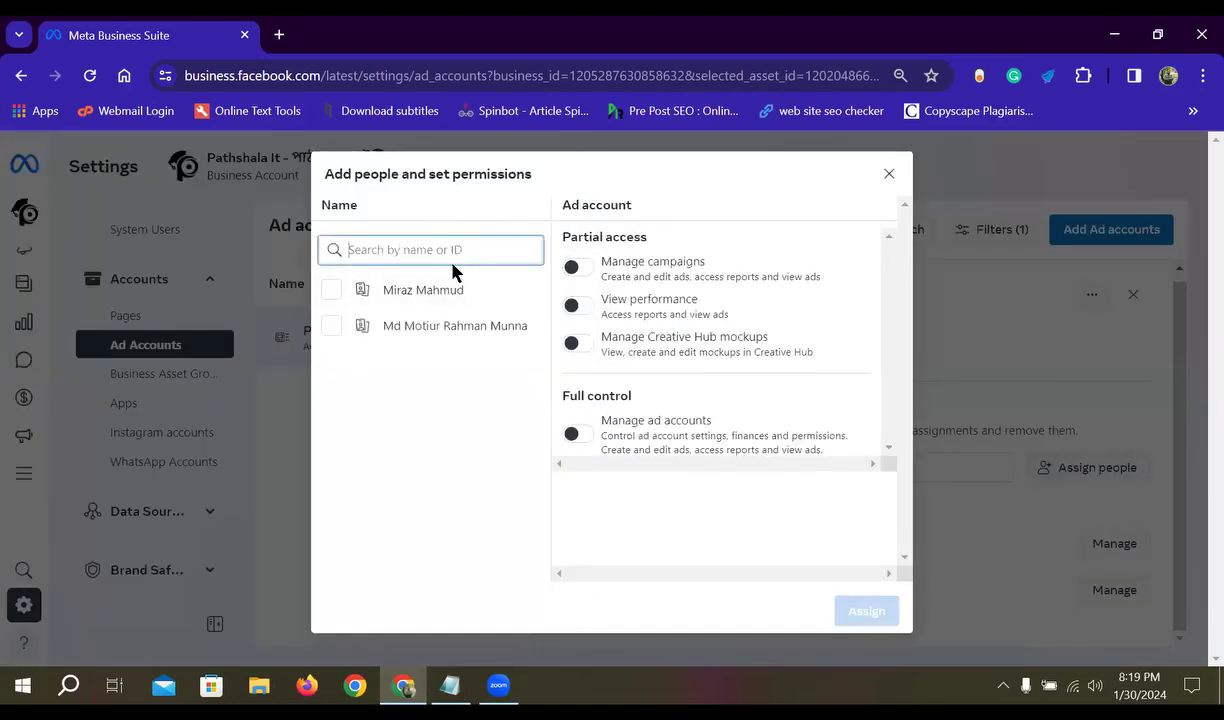
{"action": "left_click", "coordinate": [577, 306]}
{"action": "left_click", "coordinate": [583, 345]}
{"action": "left_click", "coordinate": [582, 307]}
{"action": "left_click", "coordinate": [582, 345]}
{"action": "left_click", "coordinate": [587, 269]}
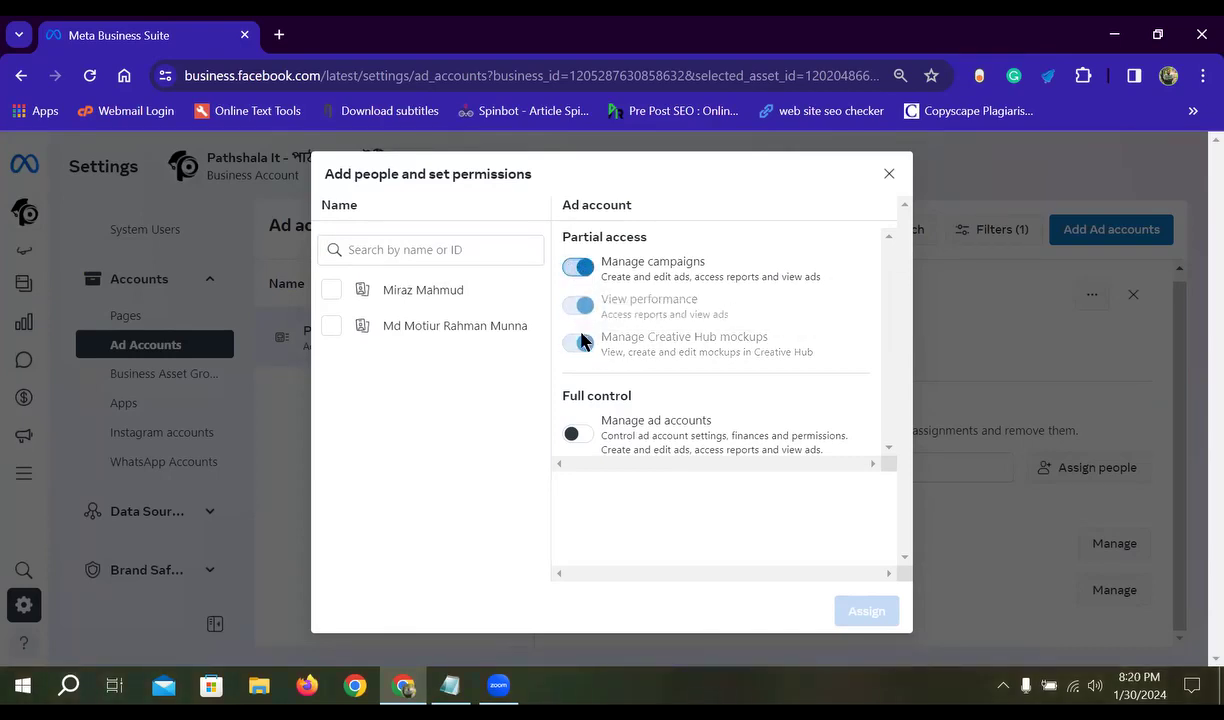
{"action": "left_click", "coordinate": [579, 270]}
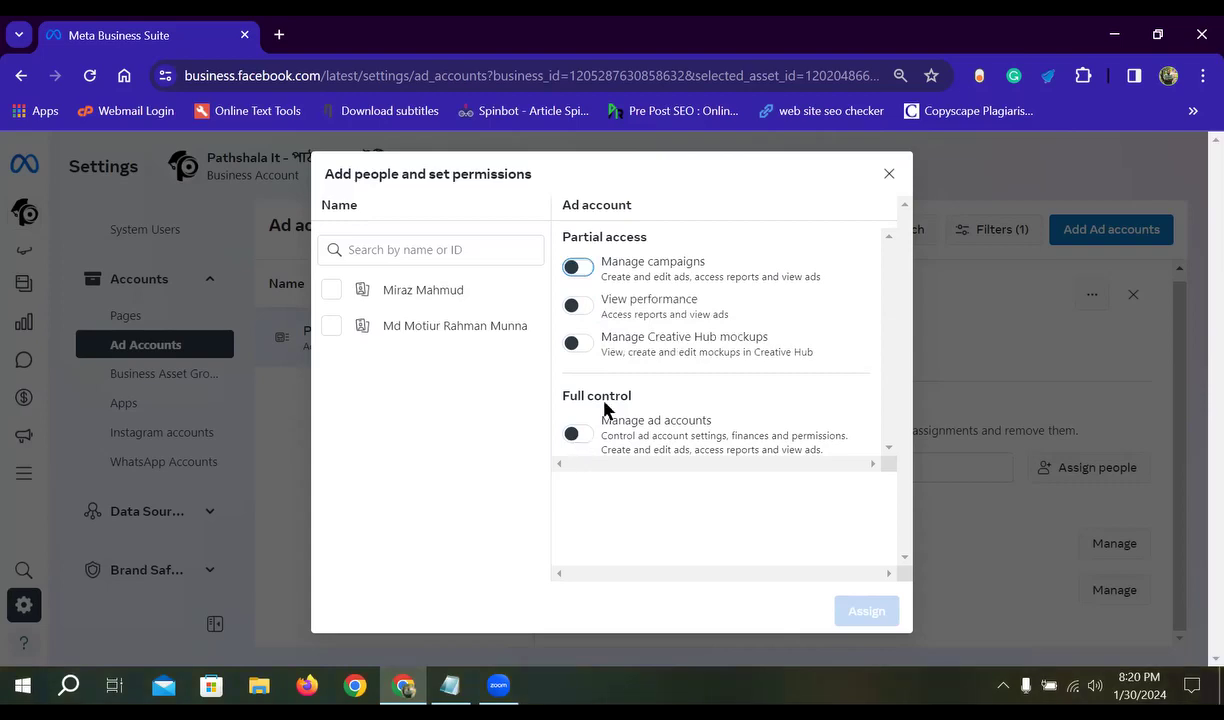
{"action": "left_click", "coordinate": [580, 268]}
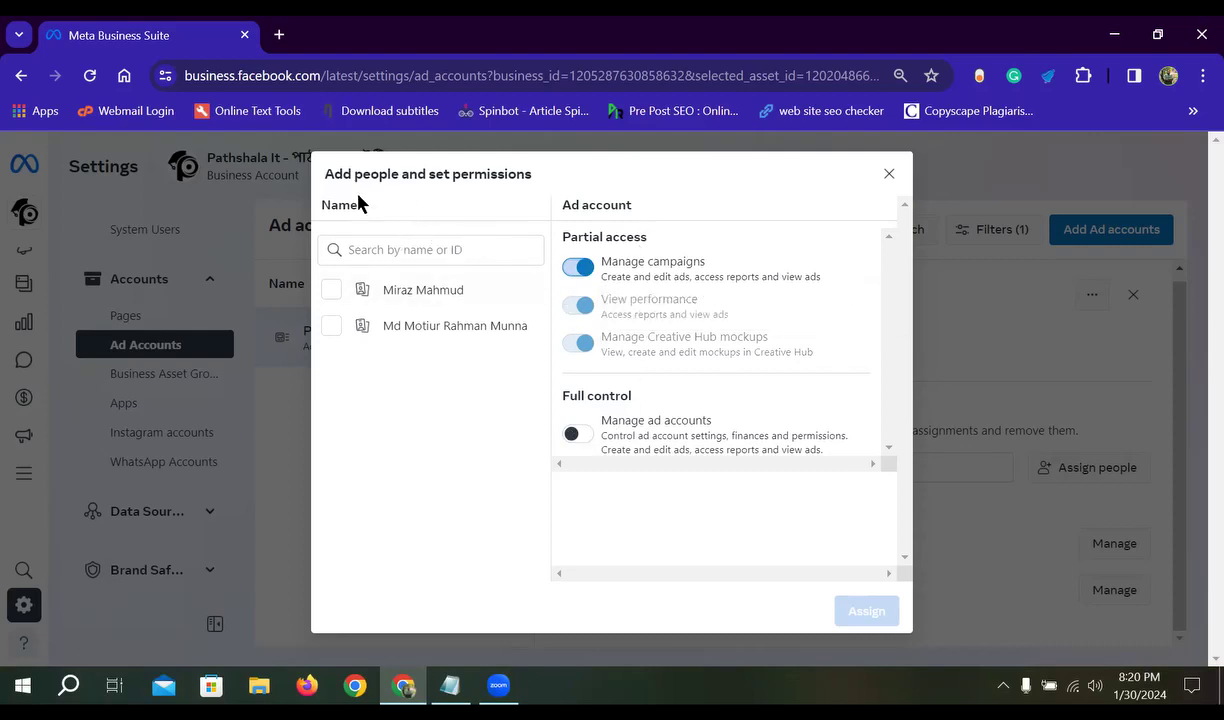
{"action": "left_click", "coordinate": [577, 270]}
- Close Assign people without assigning anyone, then reselect and close the Pathshala IT Ads details
{"action": "left_click", "coordinate": [886, 176]}
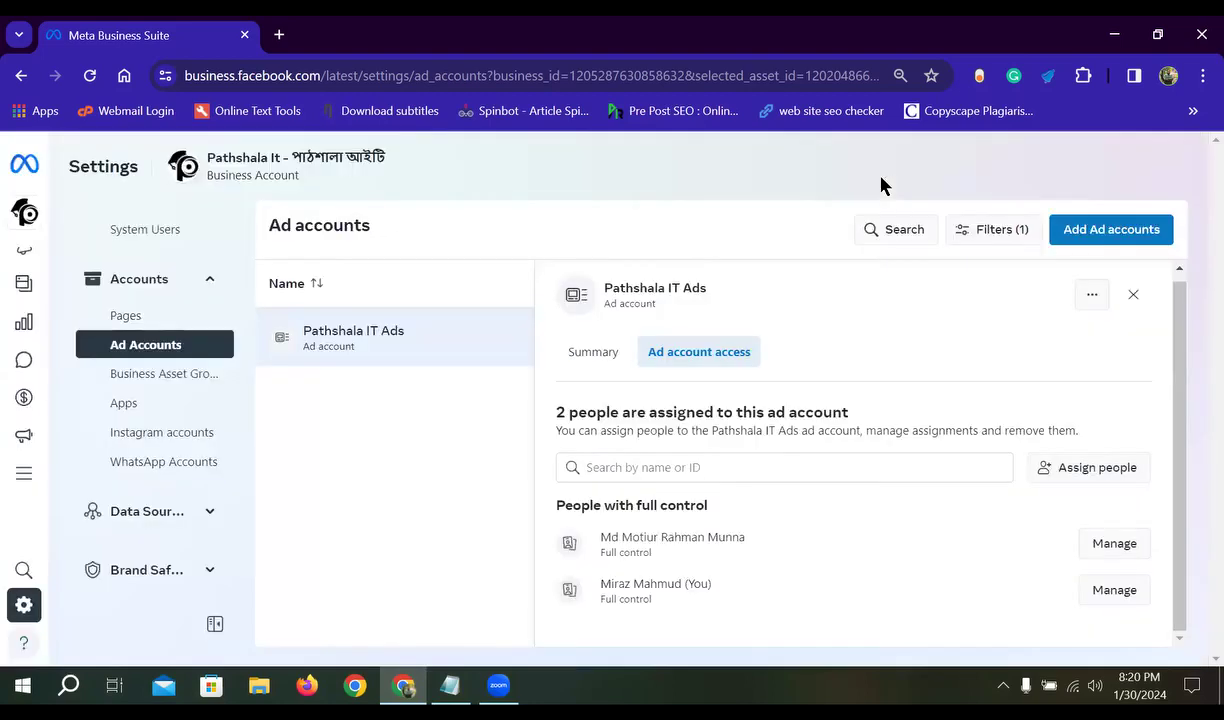
{"action": "left_click", "coordinate": [392, 332]}
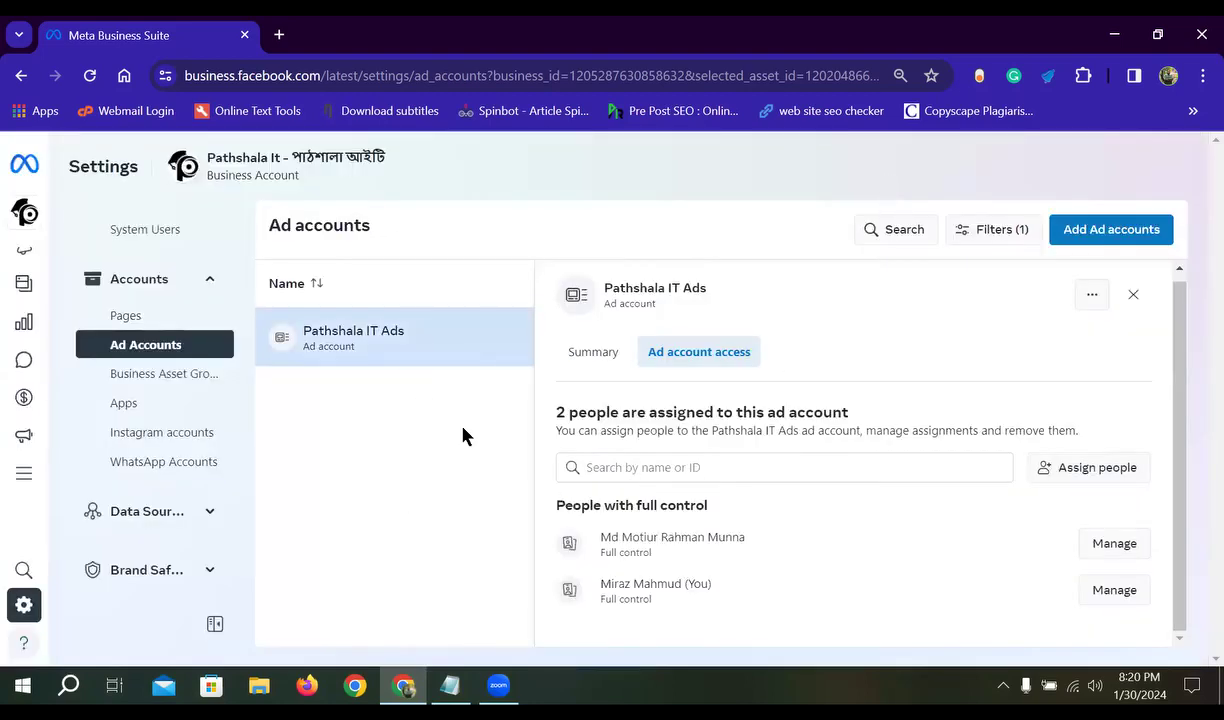
{"action": "left_click", "coordinate": [1149, 301]}
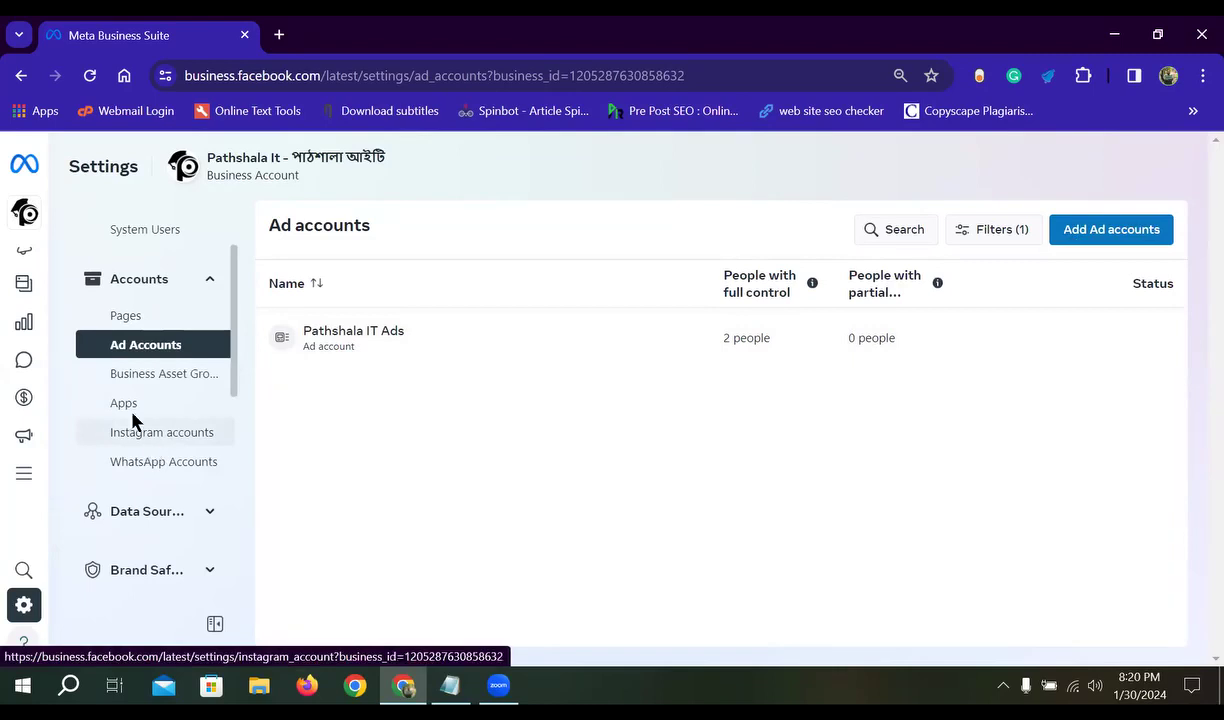
{"action": "scroll", "coordinate": [190, 465], "scroll_direction": "up", "scroll_amount": 2}
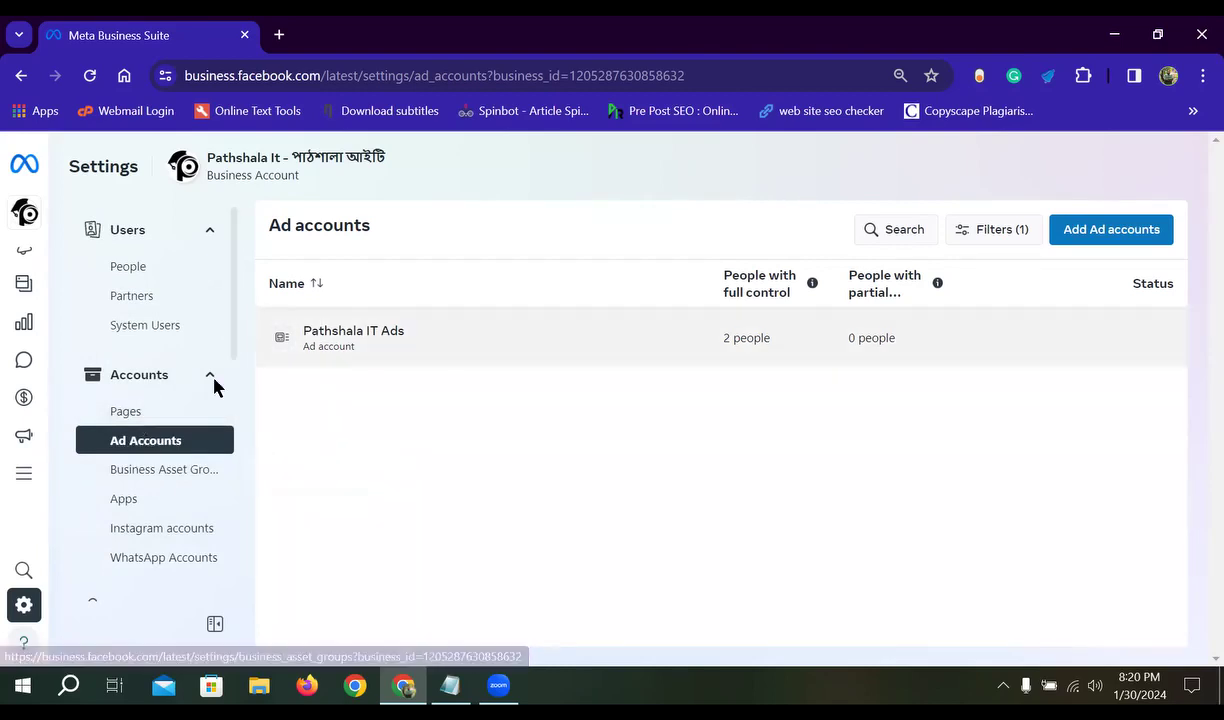
{"action": "scroll", "coordinate": [170, 470], "scroll_direction": "down", "scroll_amount": 2}
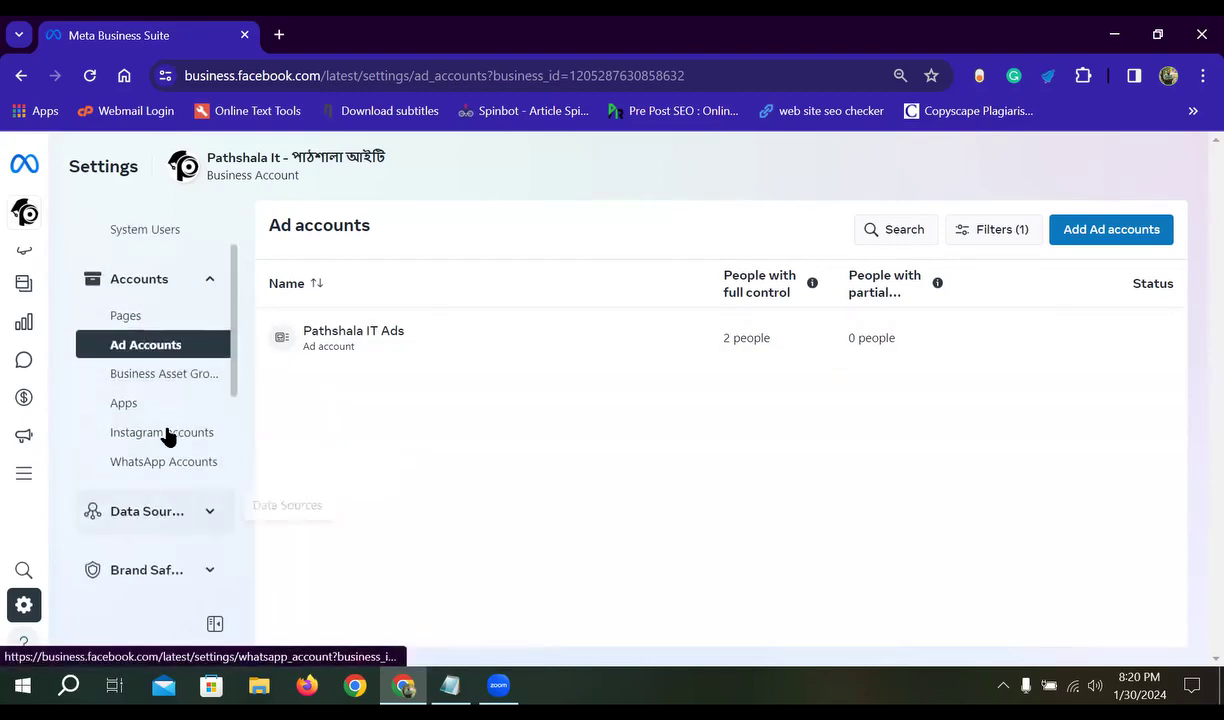
{"action": "left_click", "coordinate": [165, 375]}
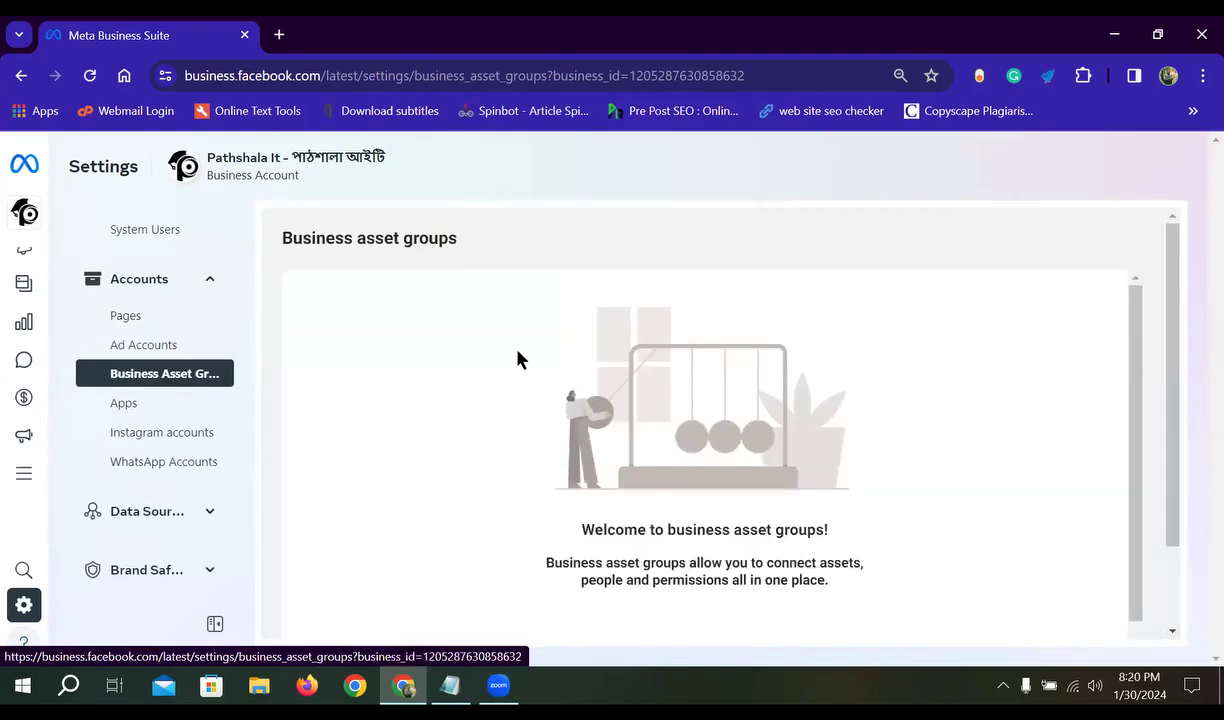
{"action": "scroll", "coordinate": [560, 420], "scroll_direction": "down", "scroll_amount": 2}
{"action": "scroll", "coordinate": [505, 524], "scroll_direction": "up", "scroll_amount": 1}
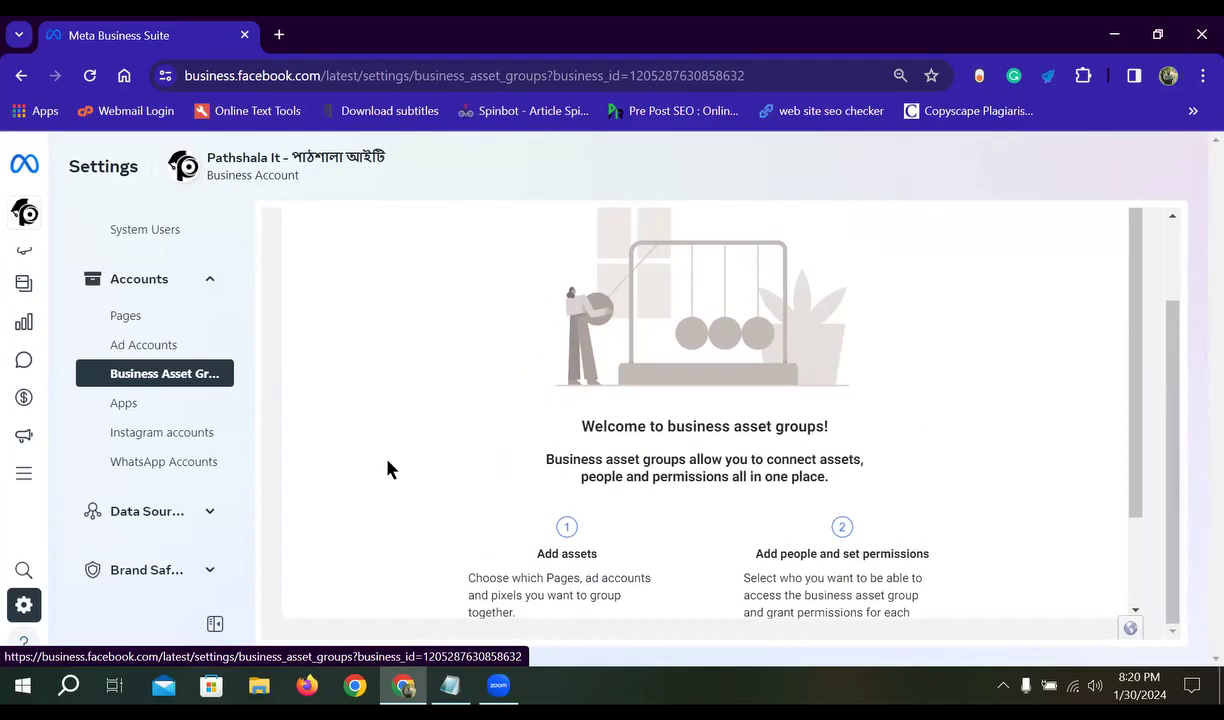
{"action": "scroll", "coordinate": [150, 418], "scroll_direction": "up", "scroll_amount": 1}
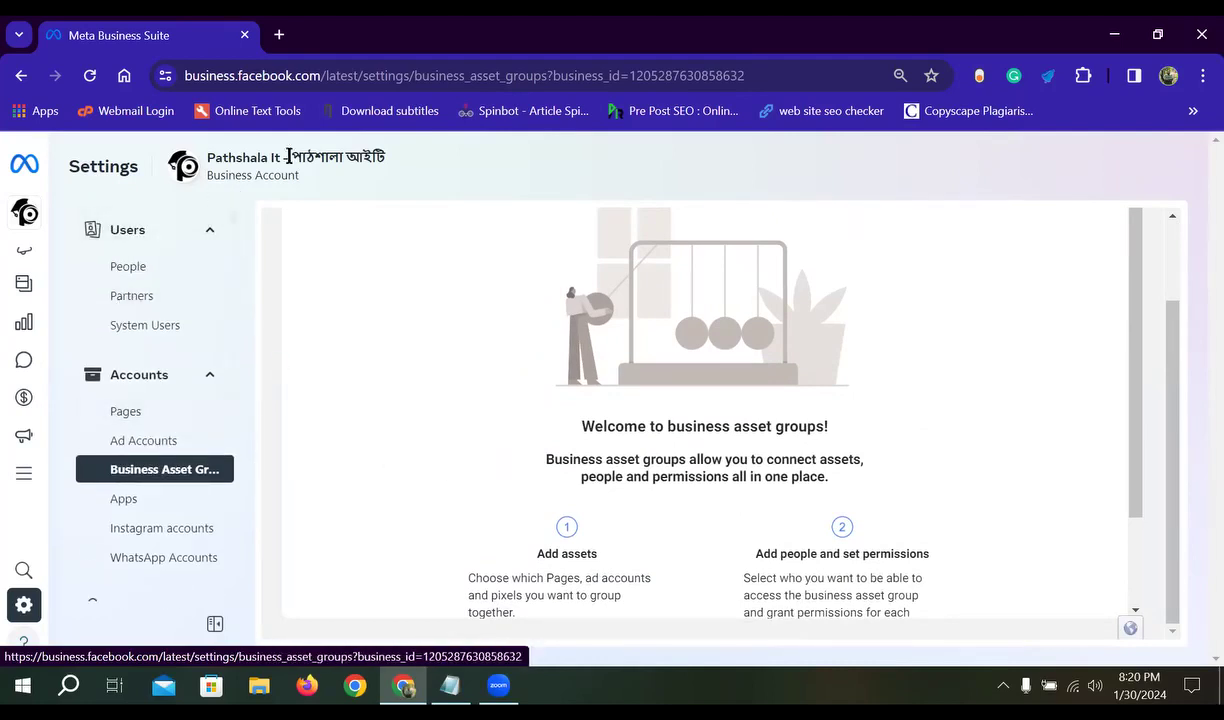
{"action": "scroll", "coordinate": [587, 442], "scroll_direction": "down", "scroll_amount": 1}
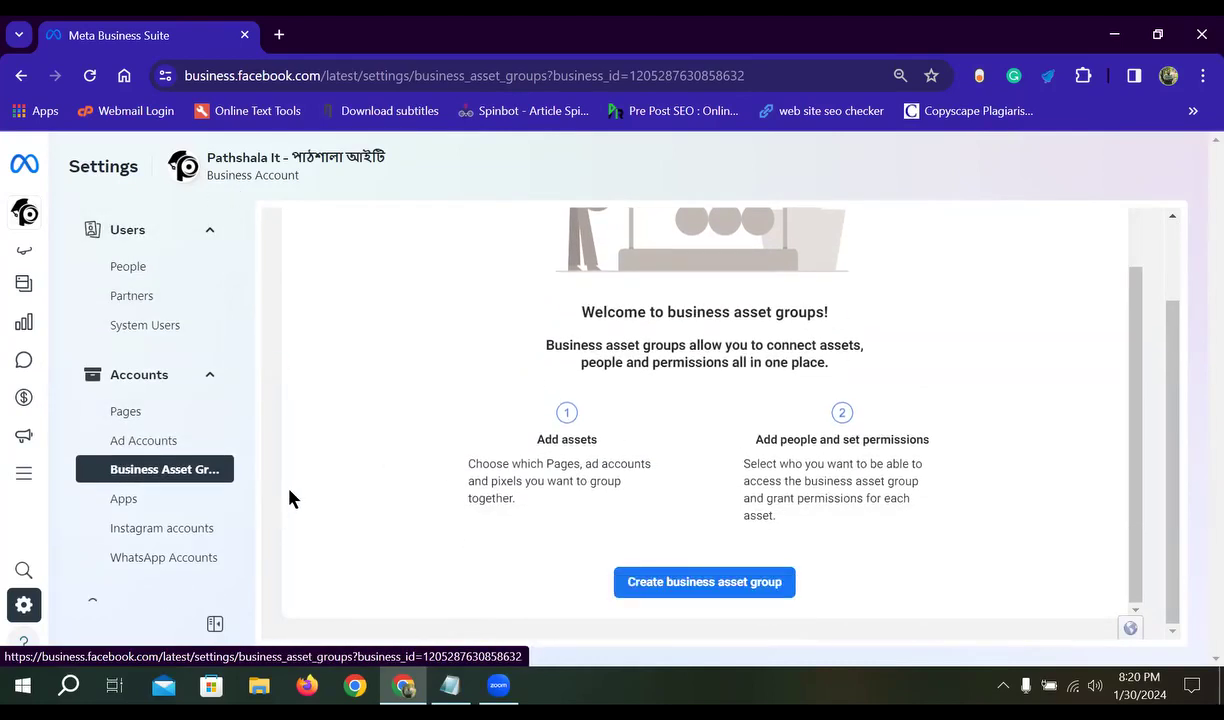
{"action": "scroll", "coordinate": [200, 410], "scroll_direction": "down", "scroll_amount": 2}
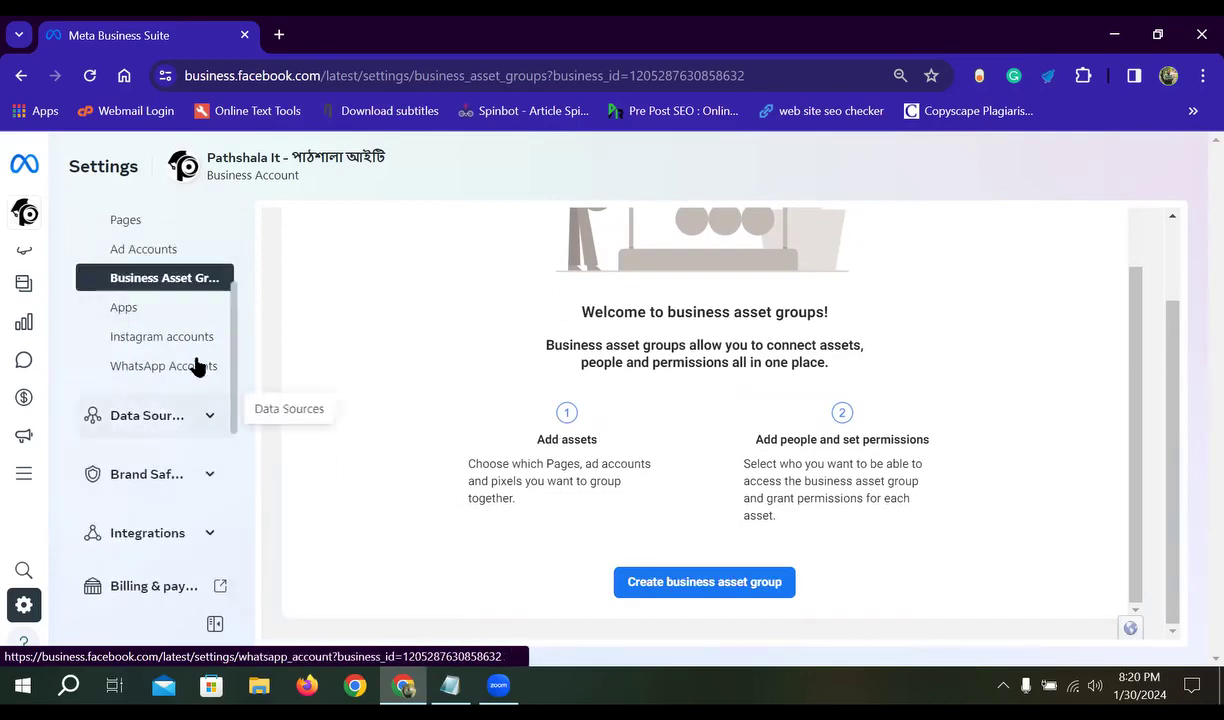
- Browse the Instagram account details and WhatsApp accounts list, then open Billing & payments in a new tab
{"action": "left_click", "coordinate": [162, 336]}
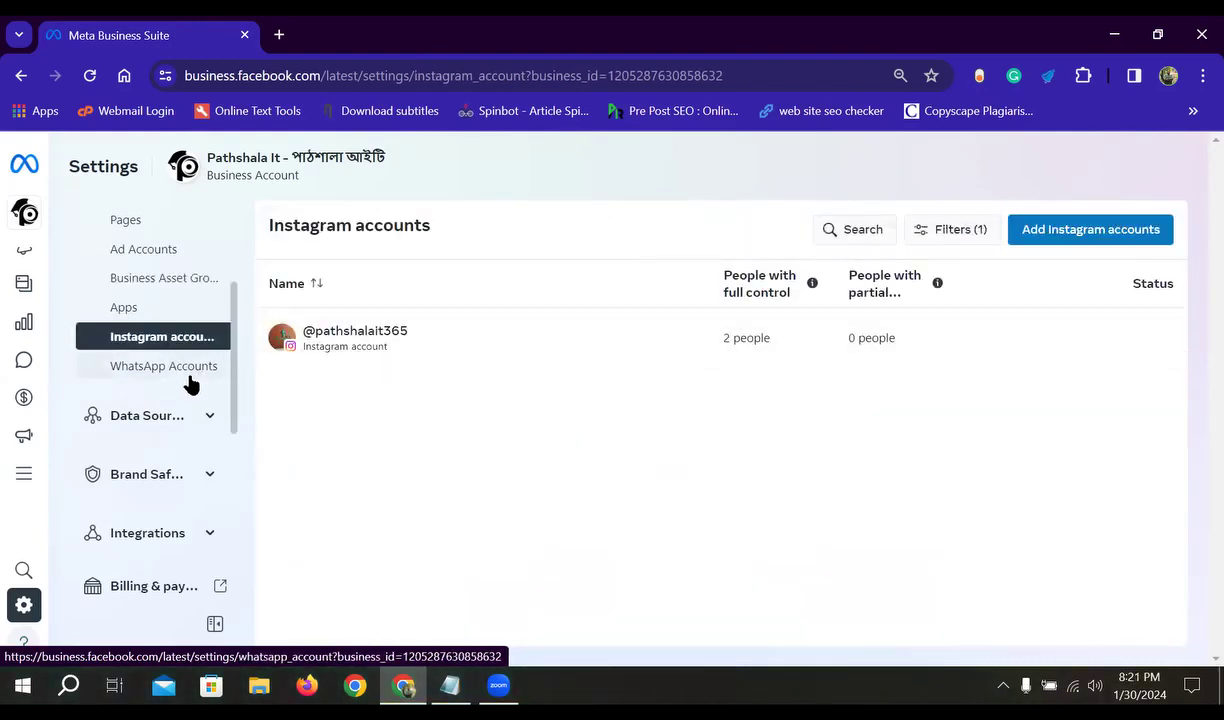
{"action": "left_click", "coordinate": [393, 354]}
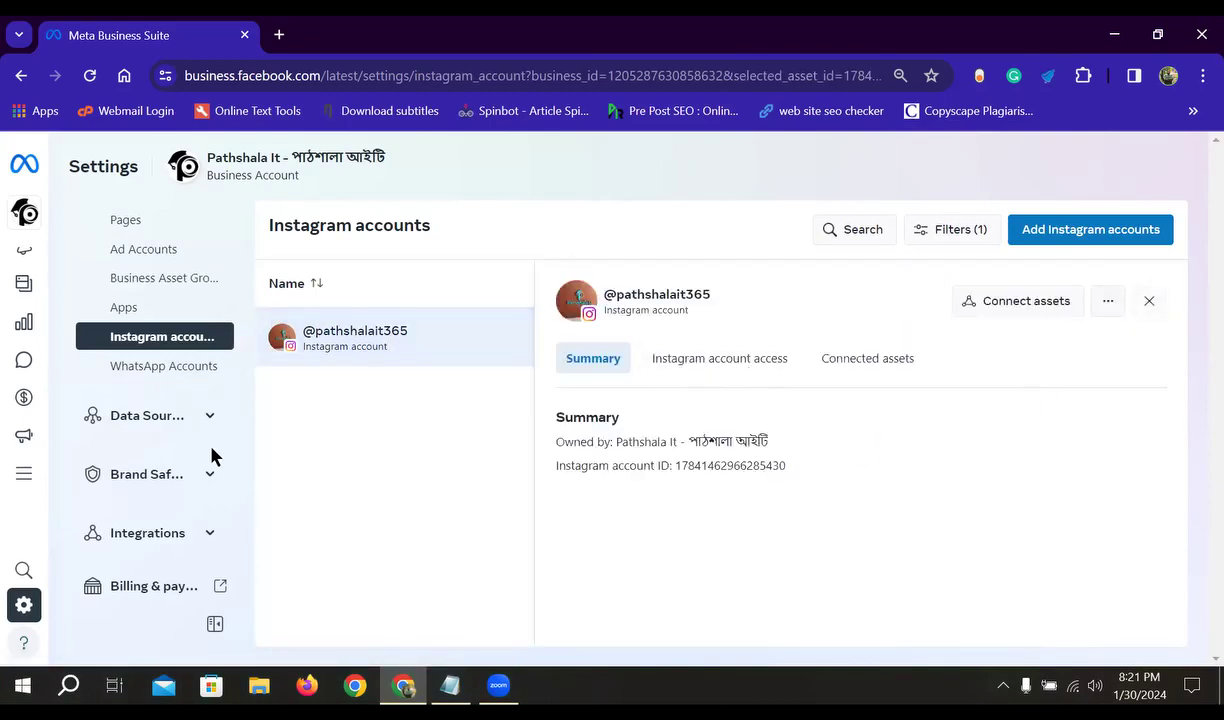
{"action": "left_click", "coordinate": [135, 372]}
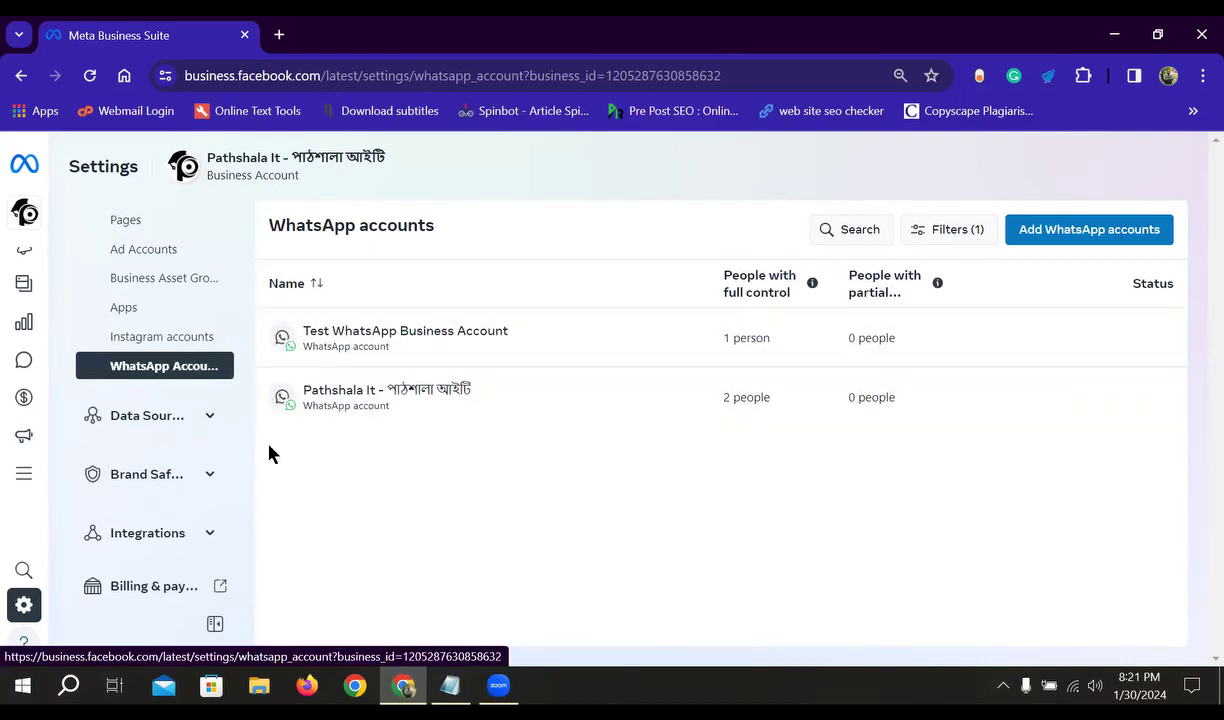
{"action": "scroll", "coordinate": [142, 363], "scroll_direction": "up", "scroll_amount": 1}
{"action": "scroll", "coordinate": [164, 382], "scroll_direction": "down", "scroll_amount": 5}
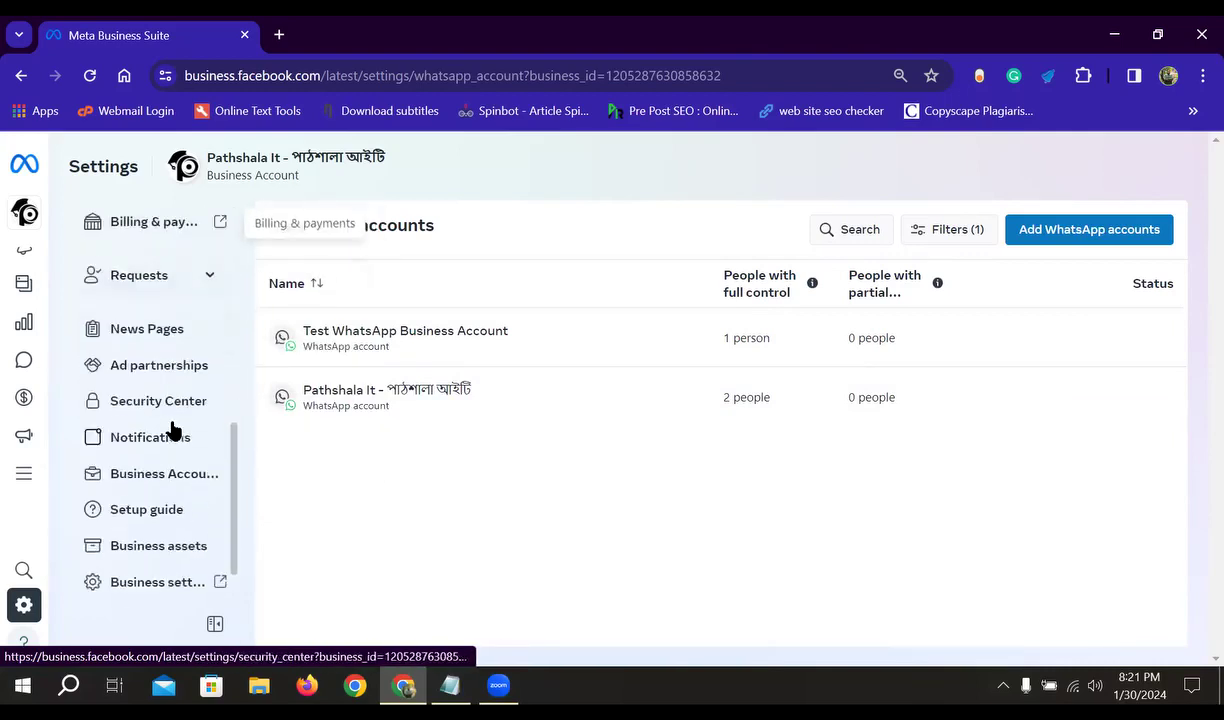
{"action": "scroll", "coordinate": [164, 475], "scroll_direction": "down", "scroll_amount": 1}
{"action": "scroll", "coordinate": [166, 458], "scroll_direction": "up", "scroll_amount": 2}
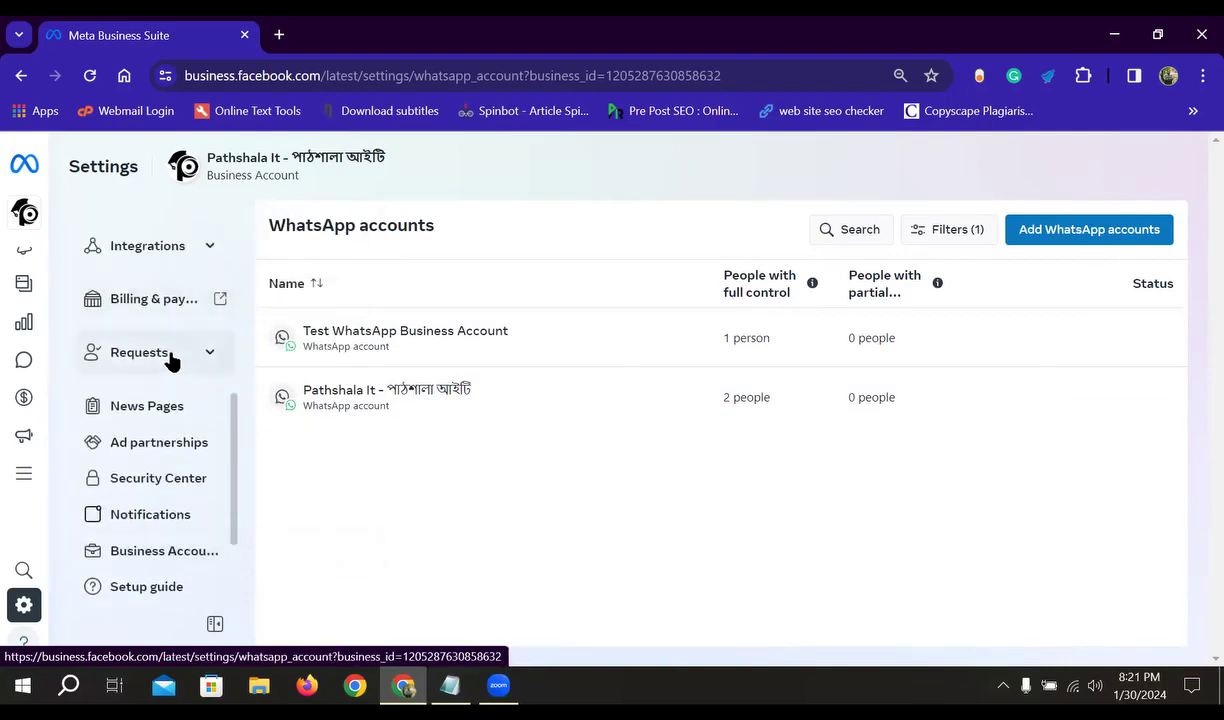
{"action": "scroll", "coordinate": [170, 362], "scroll_direction": "up", "scroll_amount": 1}
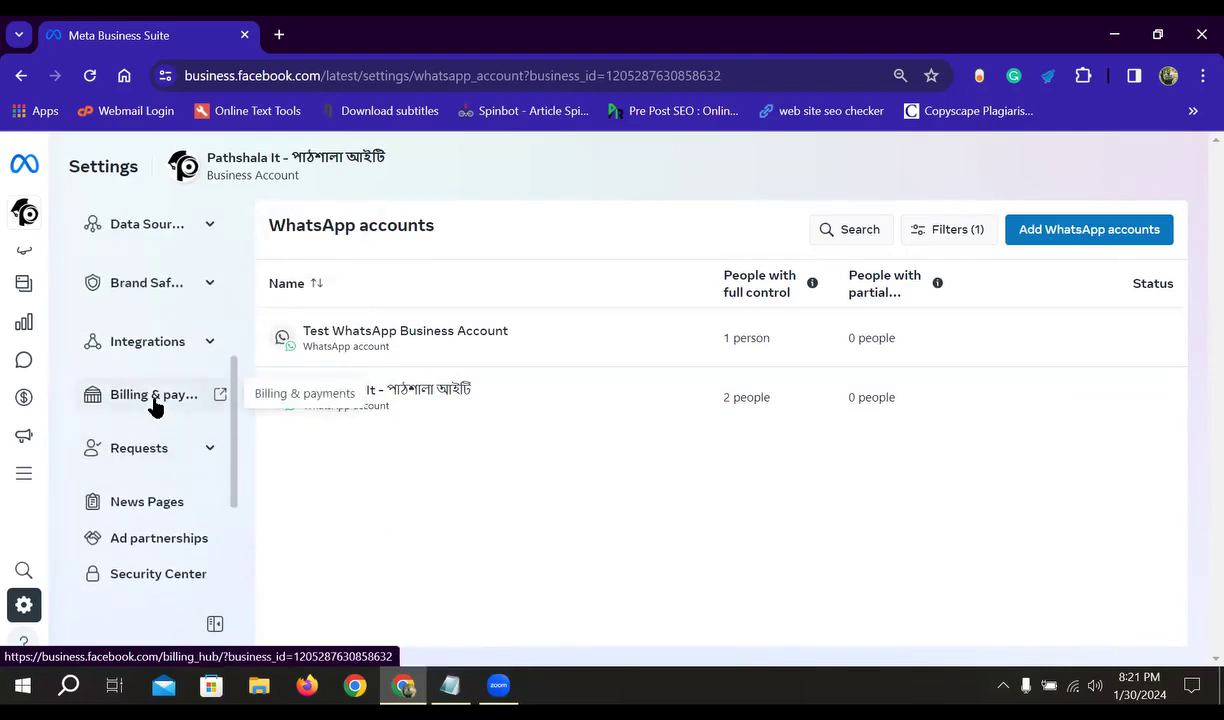
{"action": "left_click", "coordinate": [172, 395]}
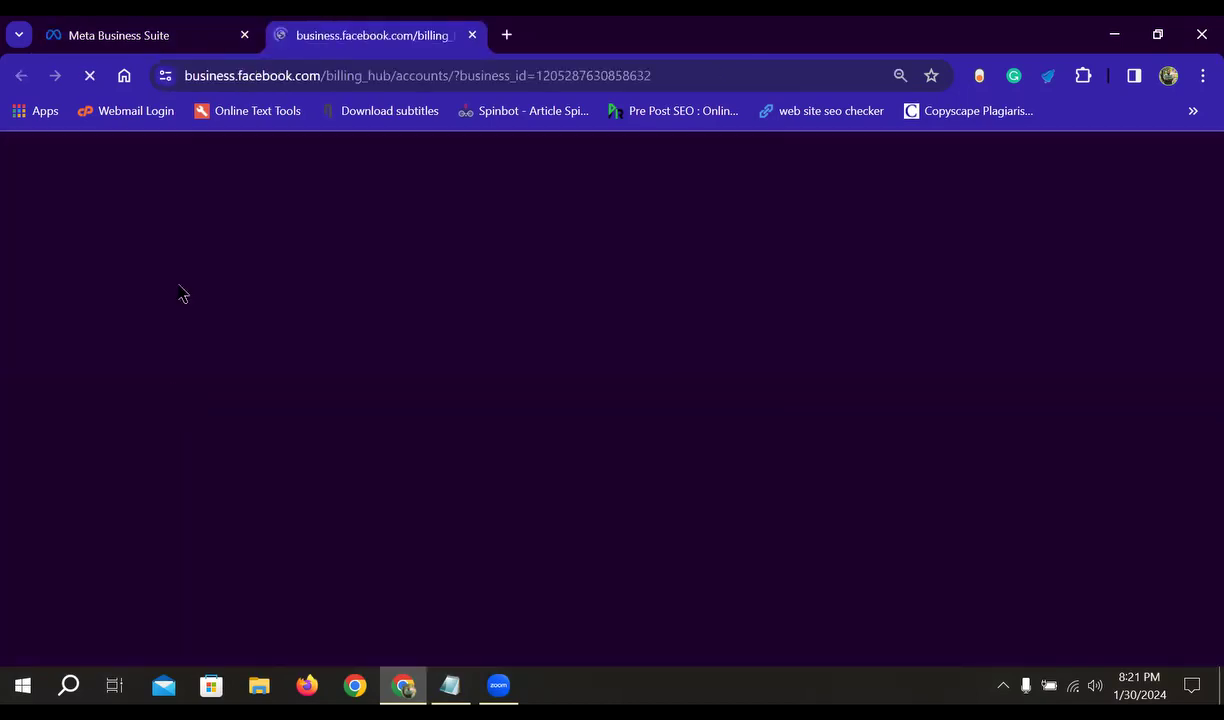
- Review the billing Accounts list in the Billing & payments tab, then close that tab
{"action": "left_click", "coordinate": [172, 40]}
{"action": "scroll", "coordinate": [175, 370], "scroll_direction": "up", "scroll_amount": 5}
{"action": "scroll", "coordinate": [191, 470], "scroll_direction": "down", "scroll_amount": 5}
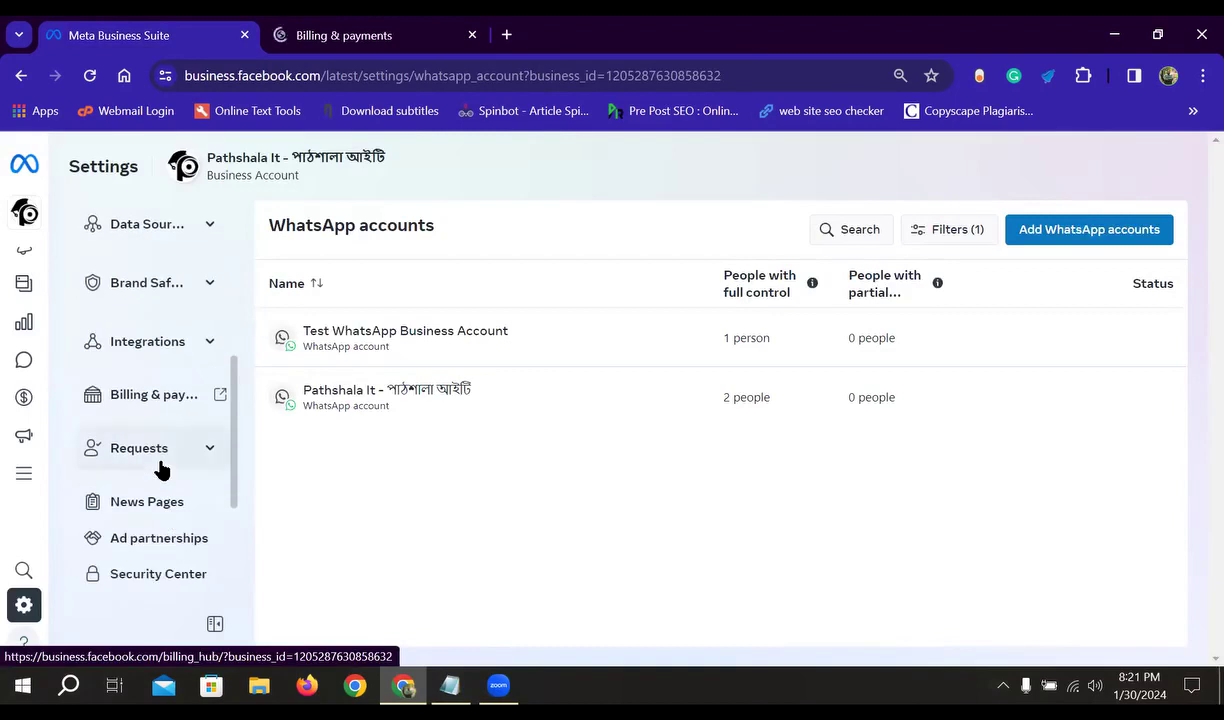
{"action": "scroll", "coordinate": [161, 469], "scroll_direction": "down", "scroll_amount": 3}
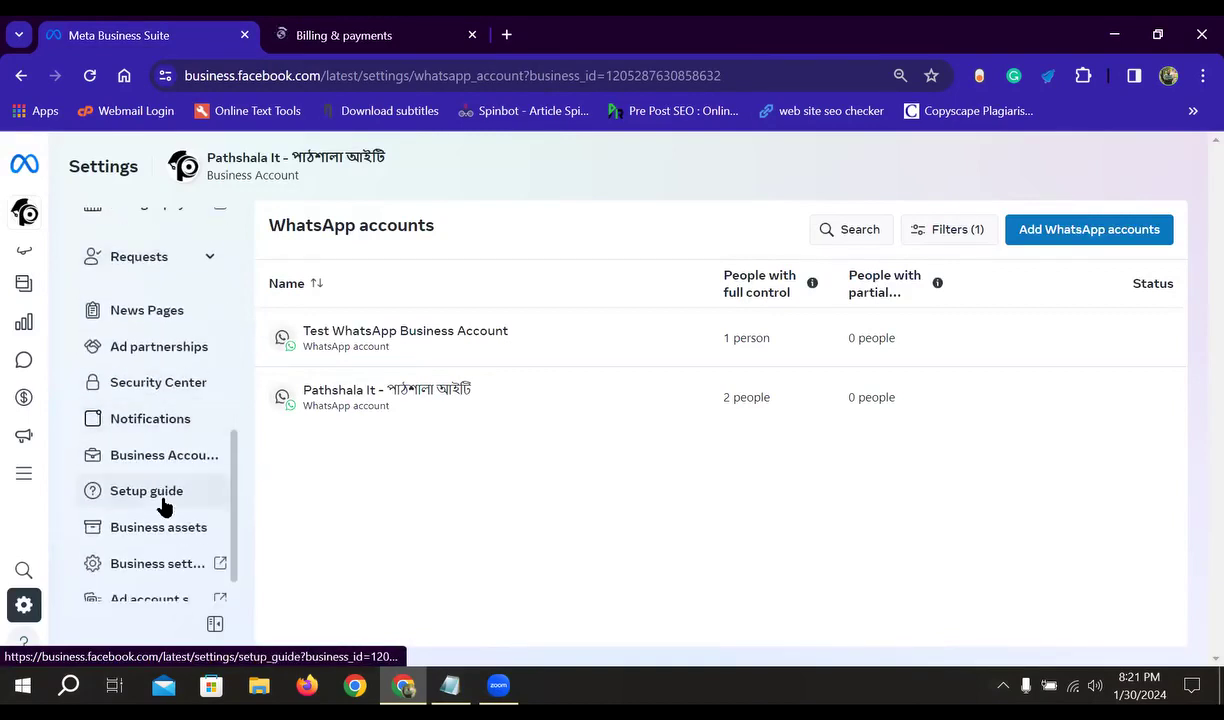
{"action": "left_click", "coordinate": [403, 50]}
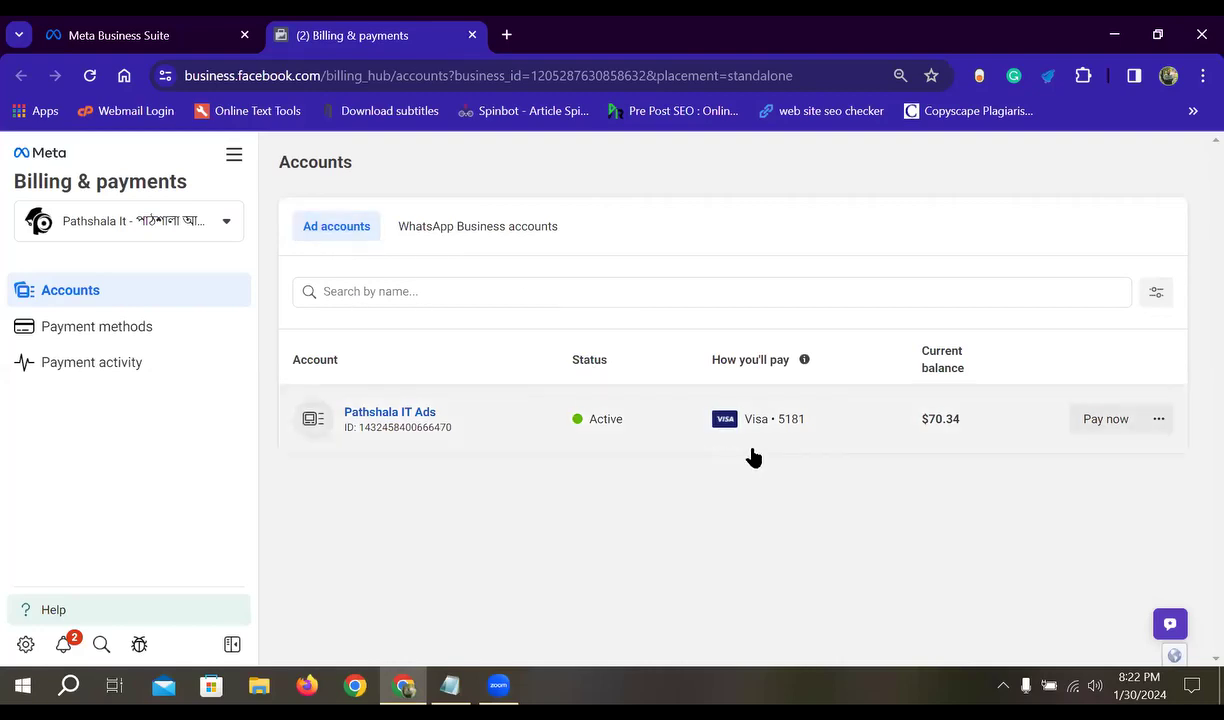
{"action": "left_click", "coordinate": [472, 35]}
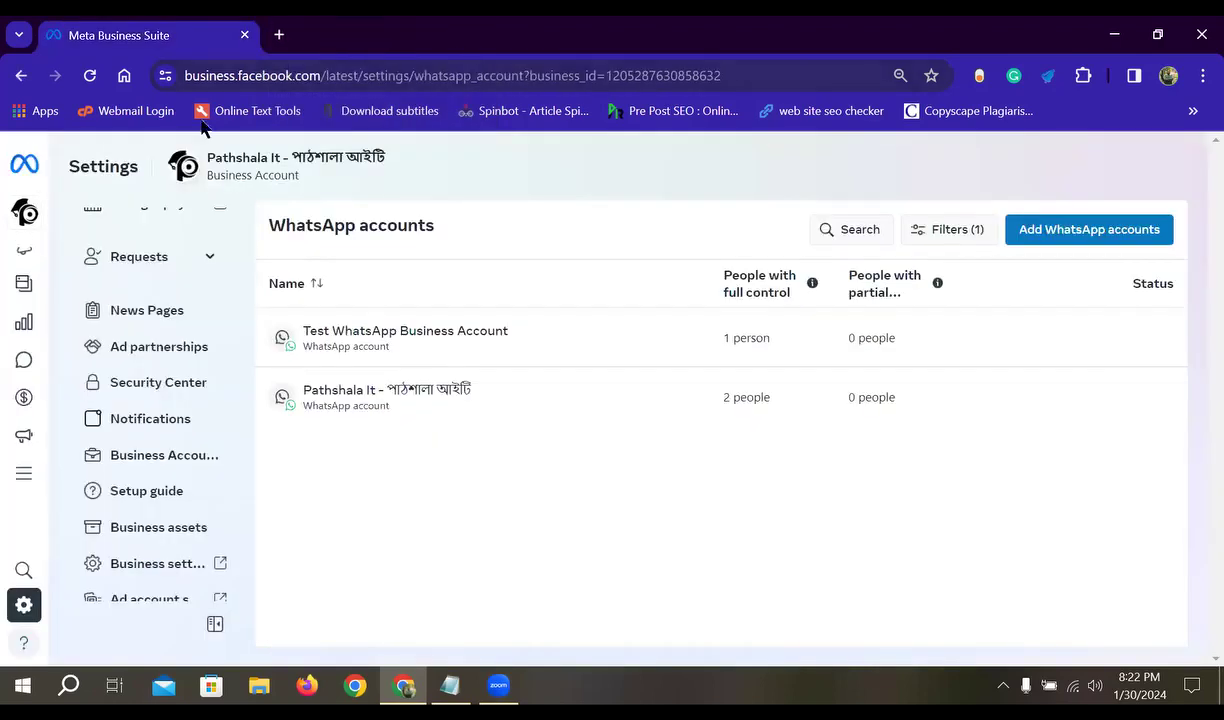
{"action": "scroll", "coordinate": [134, 464], "scroll_direction": "down", "scroll_amount": 1}
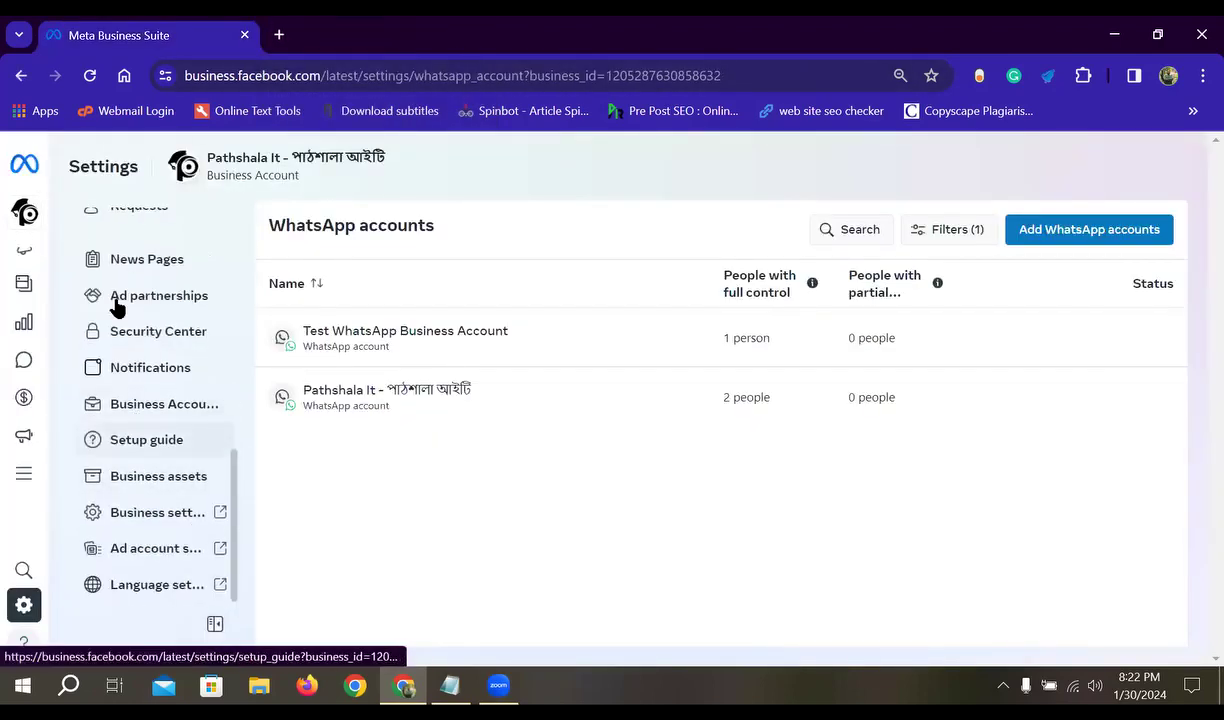
- Open Business Account info and review its details, Unverified status and Ad Account Creation Limit of 1
{"action": "left_click", "coordinate": [180, 404]}
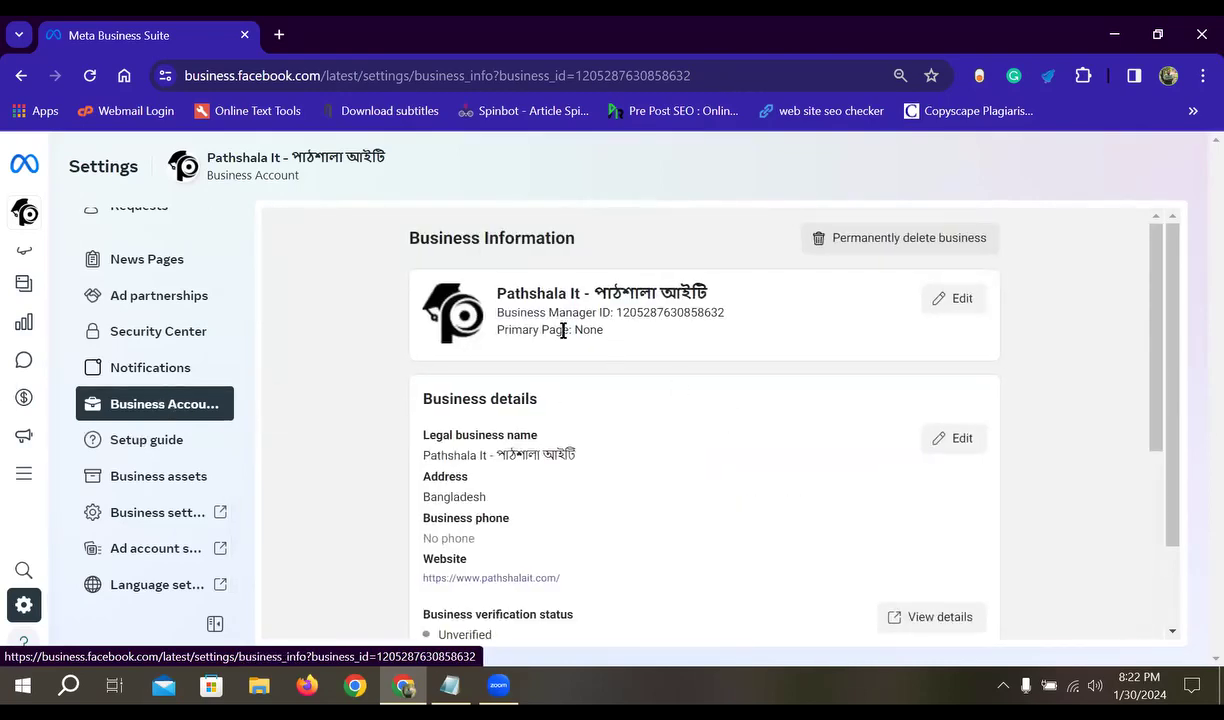
{"action": "scroll", "coordinate": [486, 413], "scroll_direction": "down", "scroll_amount": 1}
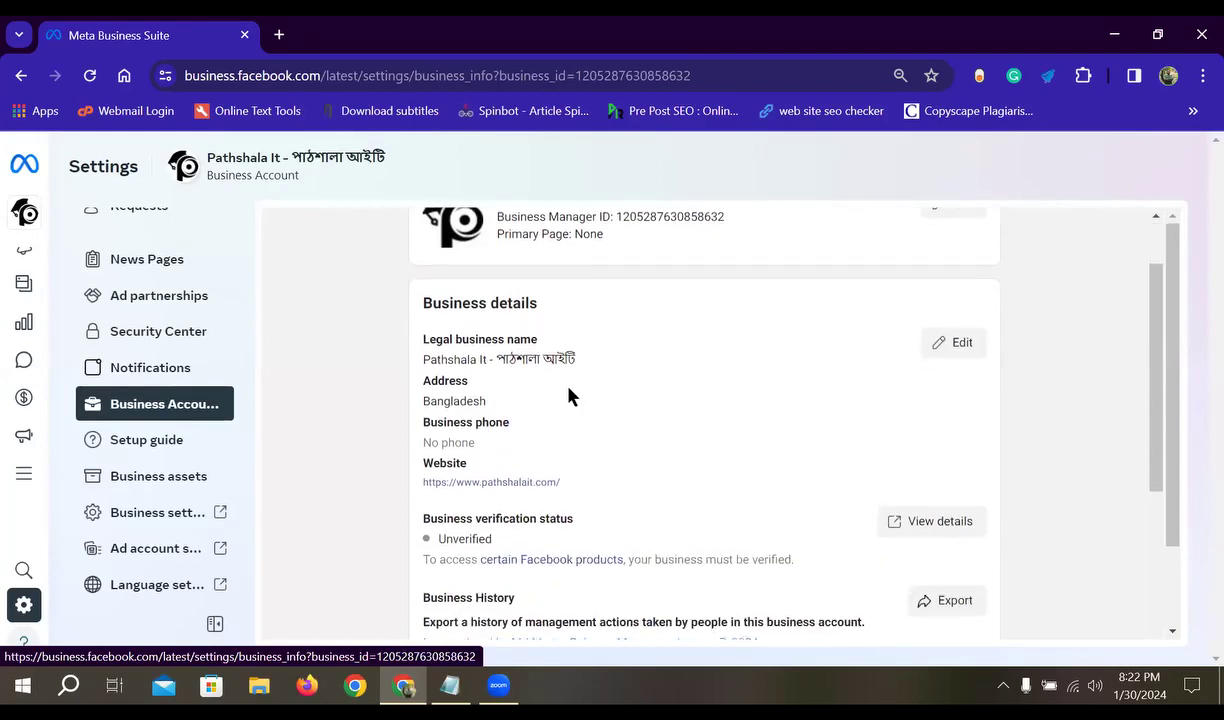
{"action": "scroll", "coordinate": [520, 410], "scroll_direction": "down", "scroll_amount": 1}
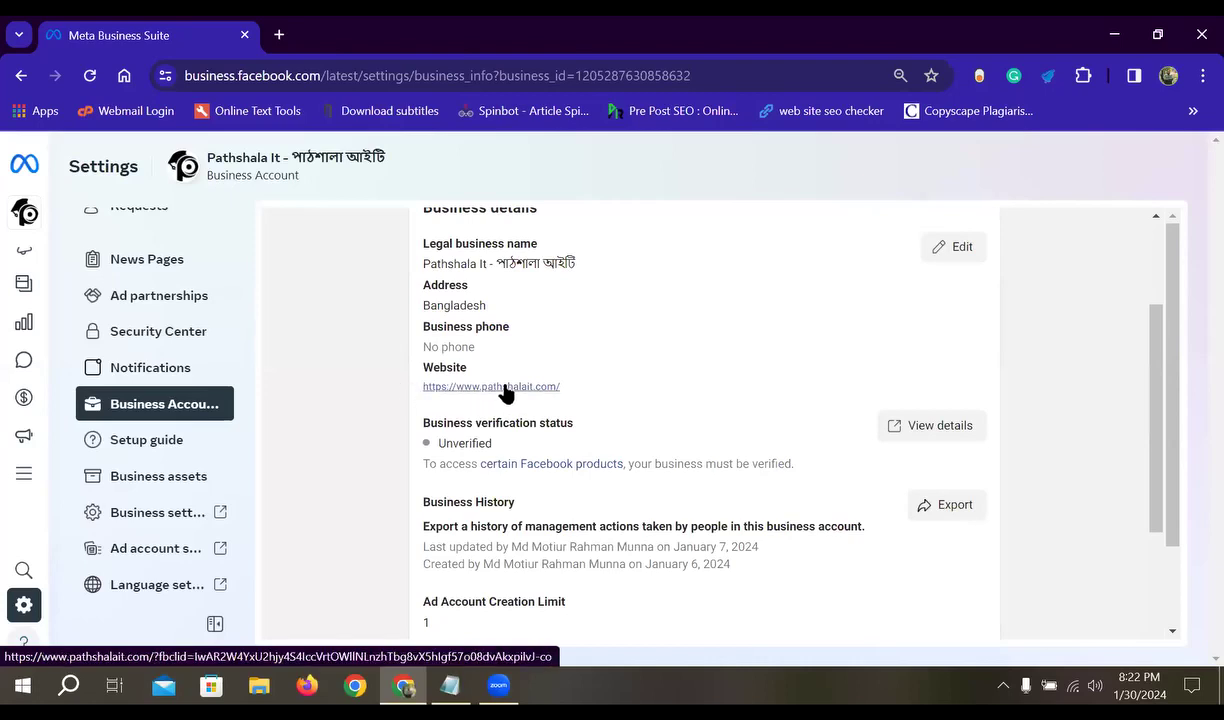
{"action": "scroll", "coordinate": [900, 380], "scroll_direction": "up", "scroll_amount": 1}
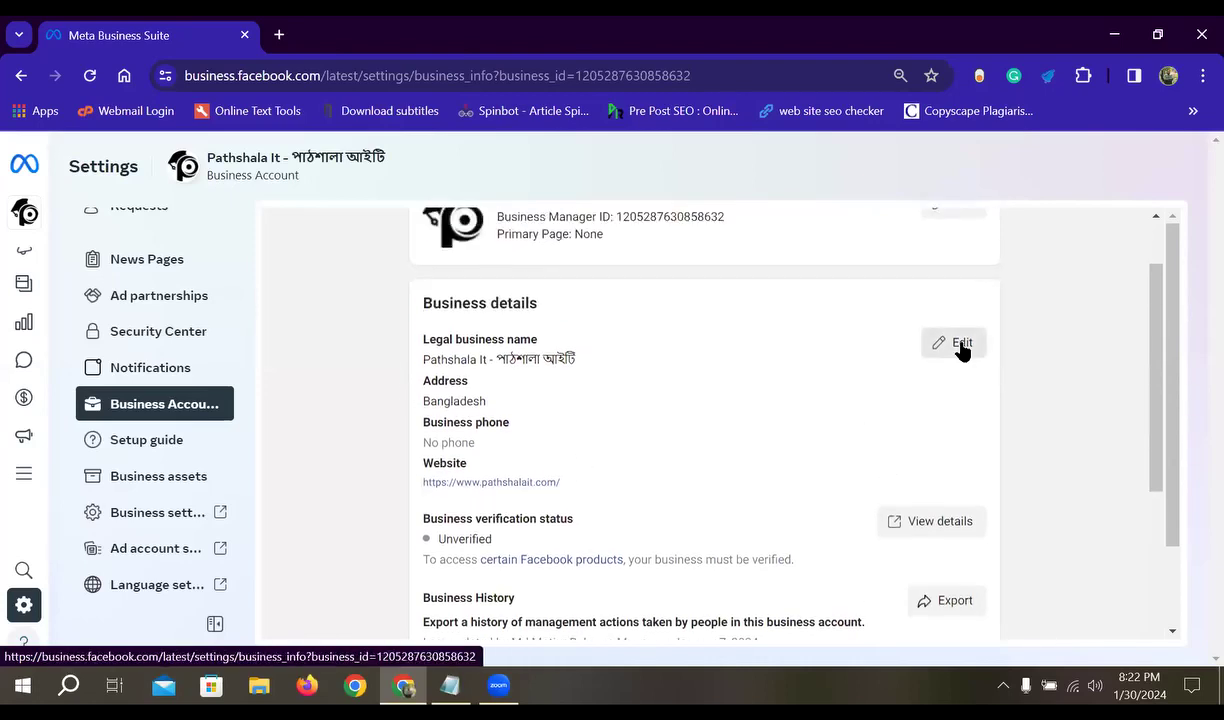
{"action": "scroll", "coordinate": [451, 322], "scroll_direction": "down", "scroll_amount": 1}
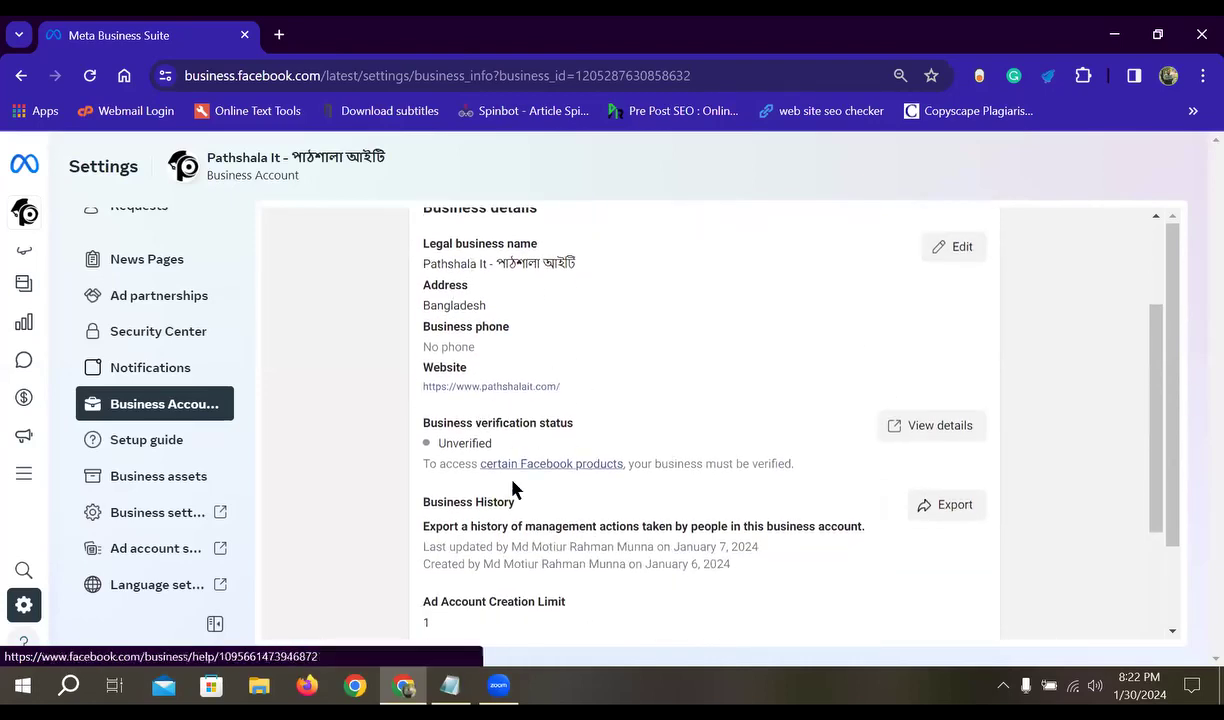
{"action": "scroll", "coordinate": [471, 307], "scroll_direction": "down", "scroll_amount": 1}
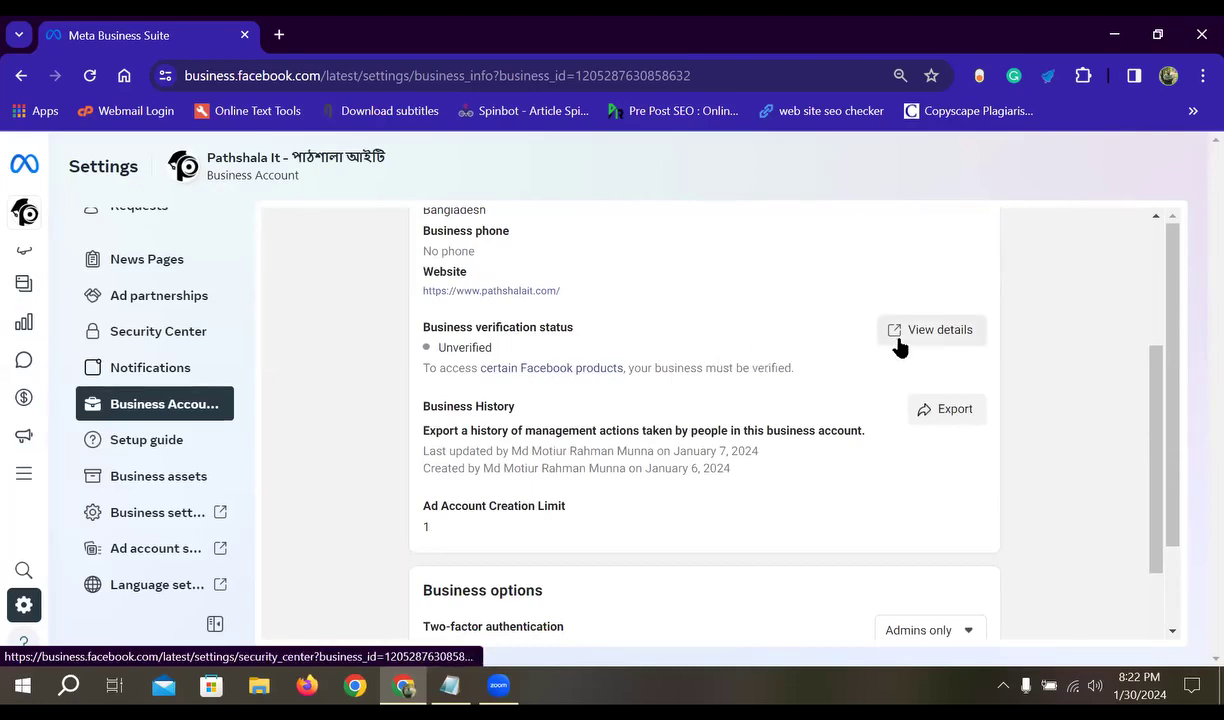
{"action": "left_click_drag", "start_coordinate": [596, 342], "coordinate": [399, 338]}
{"action": "left_click", "coordinate": [570, 326]}
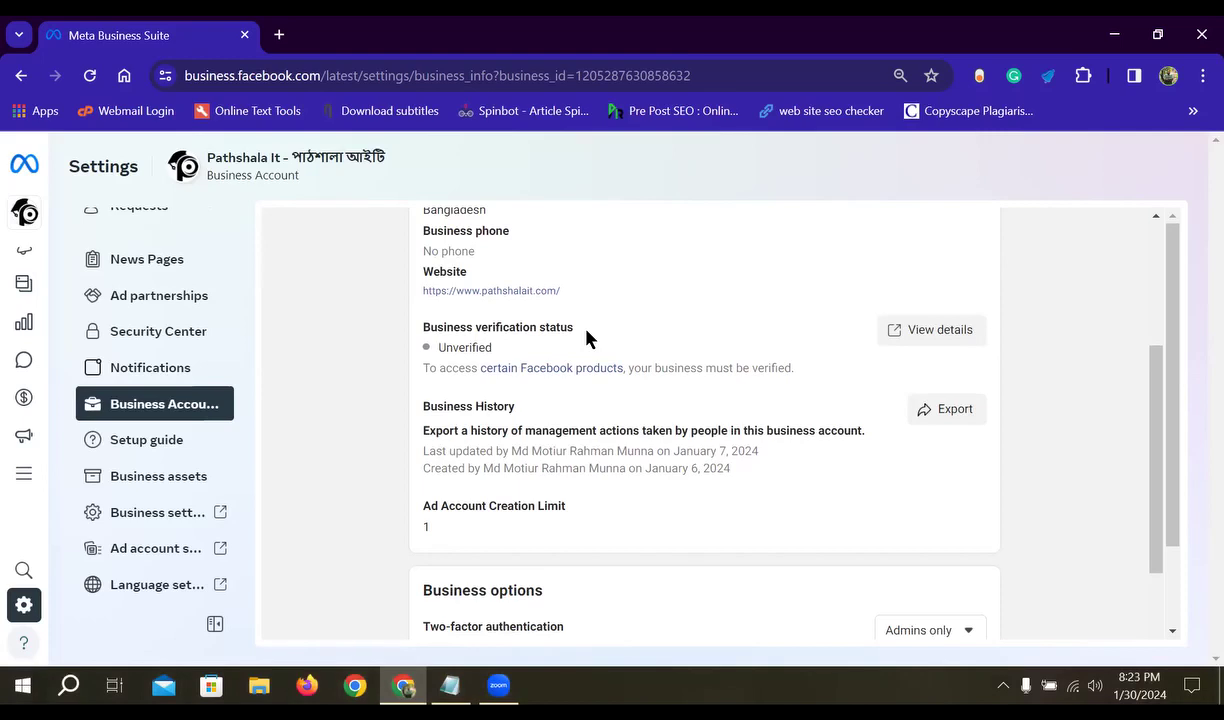
{"action": "left_click_drag", "start_coordinate": [500, 345], "coordinate": [391, 350]}
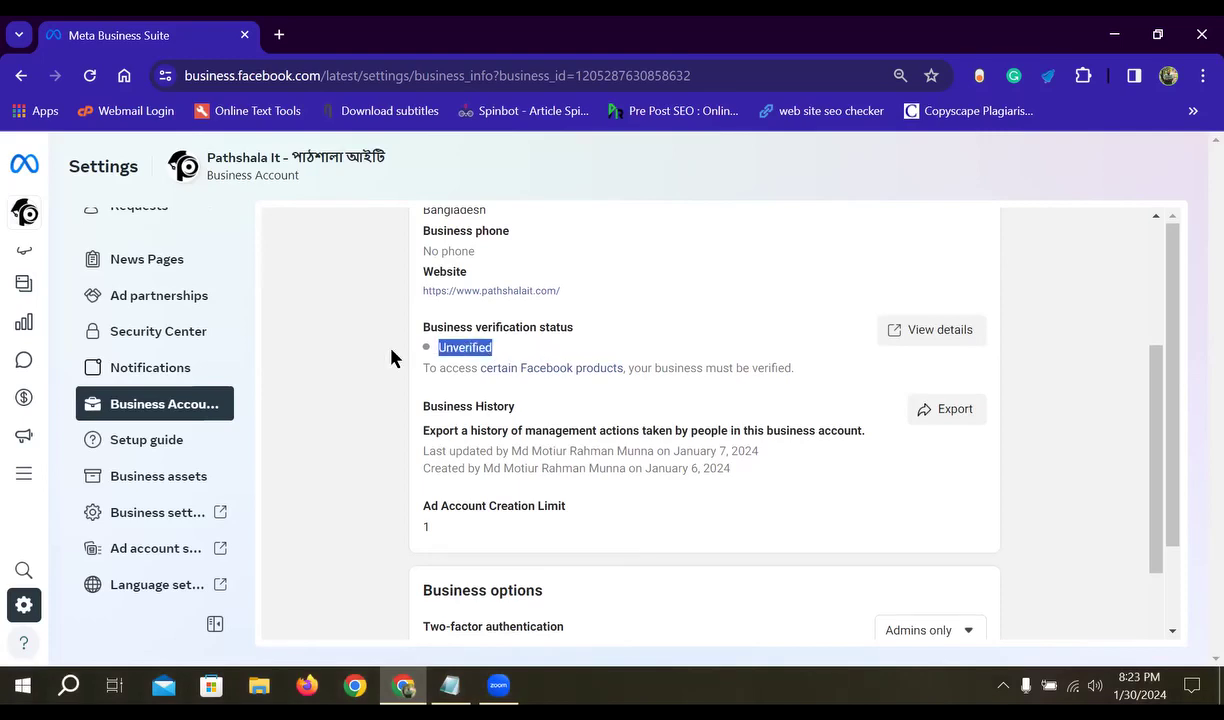
{"action": "left_click", "coordinate": [516, 356]}
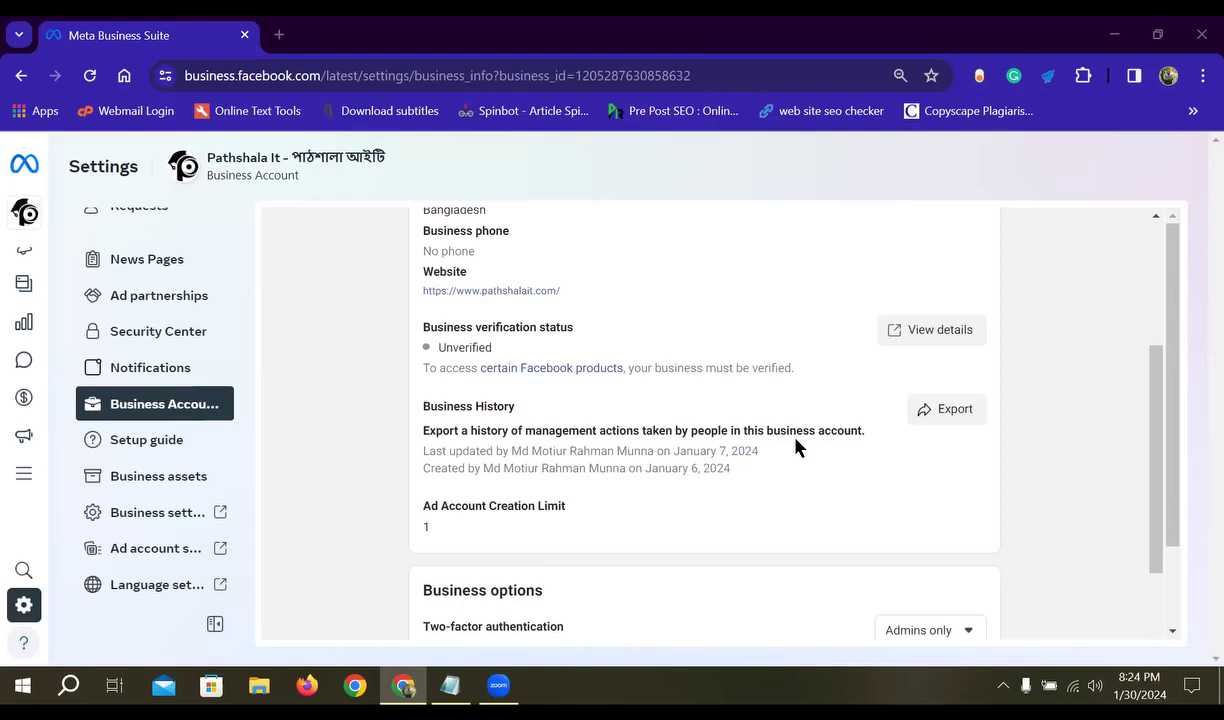
{"action": "scroll", "coordinate": [490, 438], "scroll_direction": "down", "scroll_amount": 1}
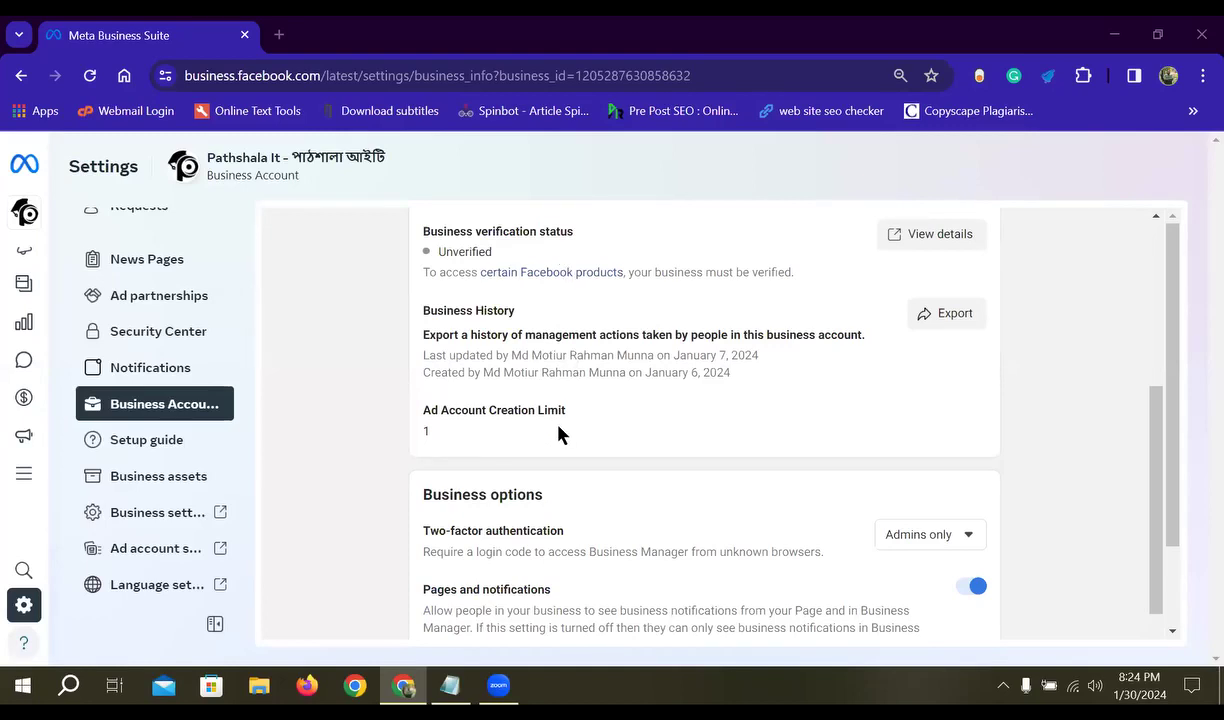
{"action": "left_click_drag", "start_coordinate": [600, 417], "coordinate": [424, 410]}
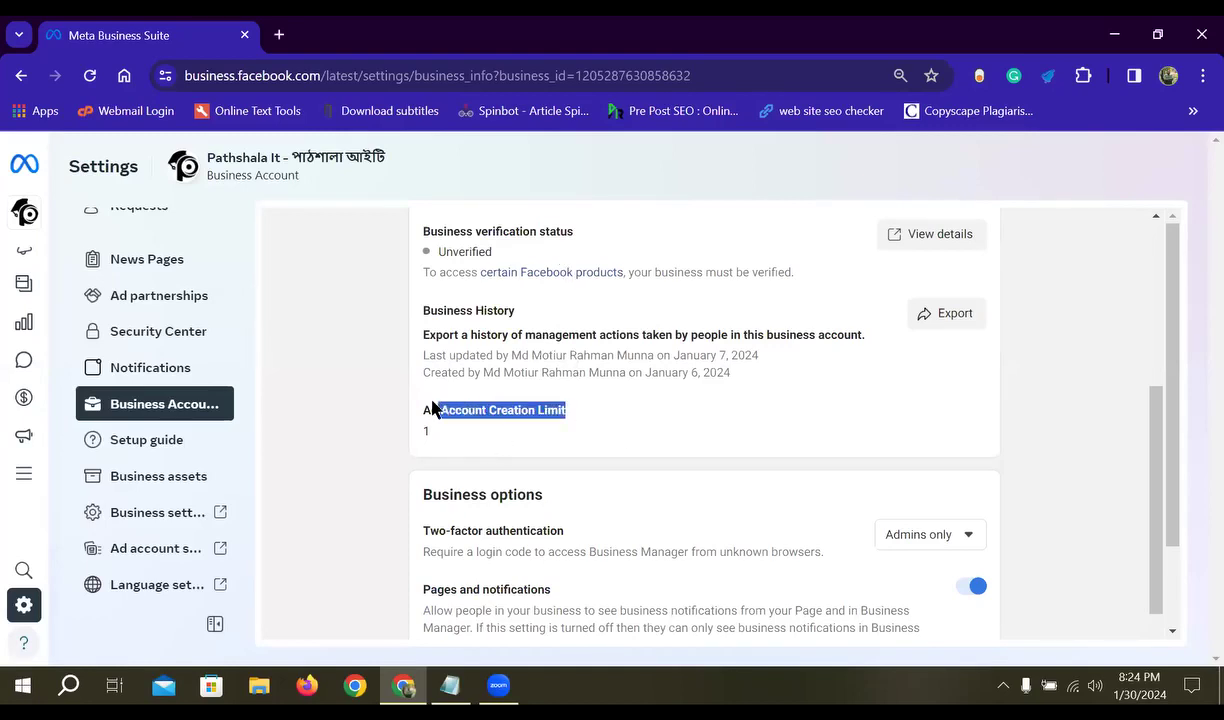
{"action": "left_click", "coordinate": [438, 440]}
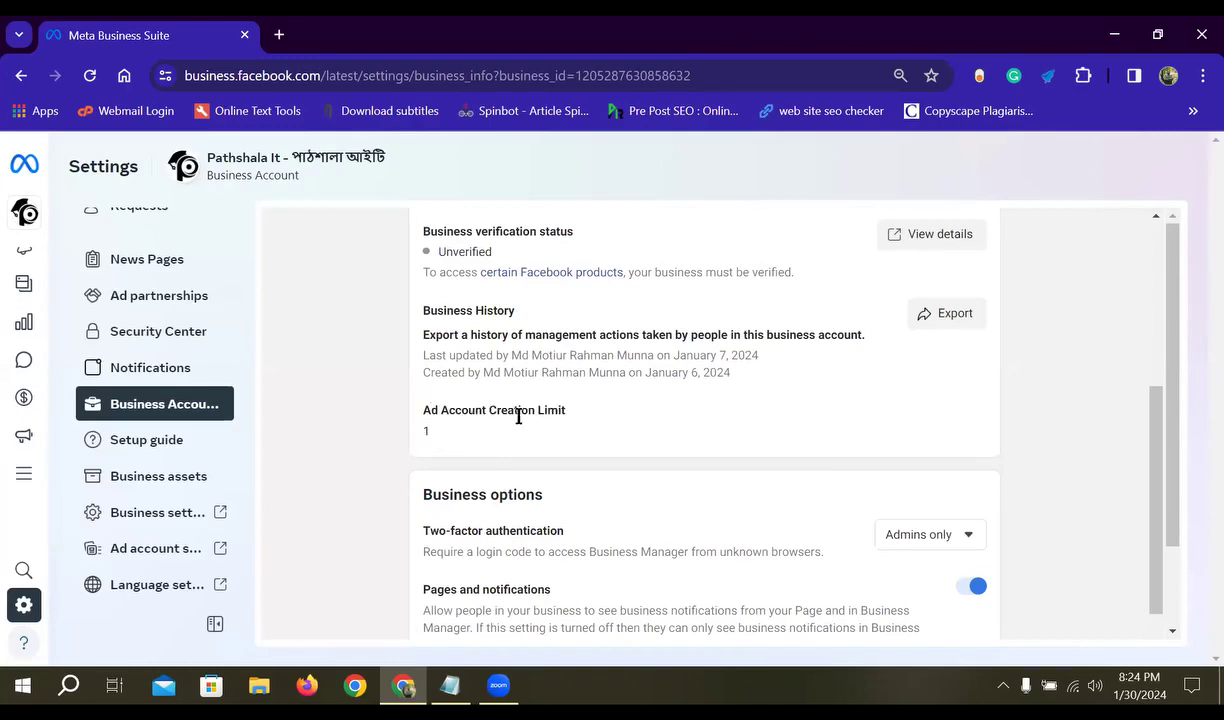
{"action": "left_click_drag", "start_coordinate": [430, 432], "coordinate": [417, 411]}
{"action": "left_click", "coordinate": [436, 431]}
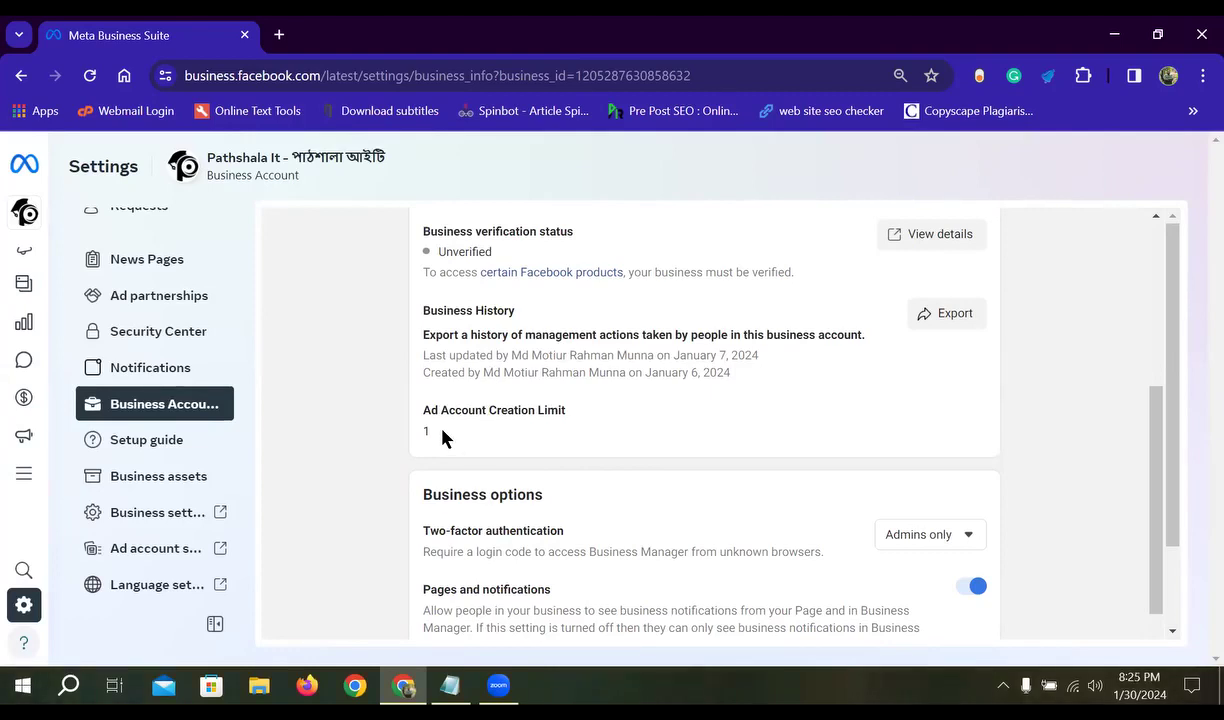
{"action": "scroll", "coordinate": [445, 437], "scroll_direction": "down", "scroll_amount": 1}
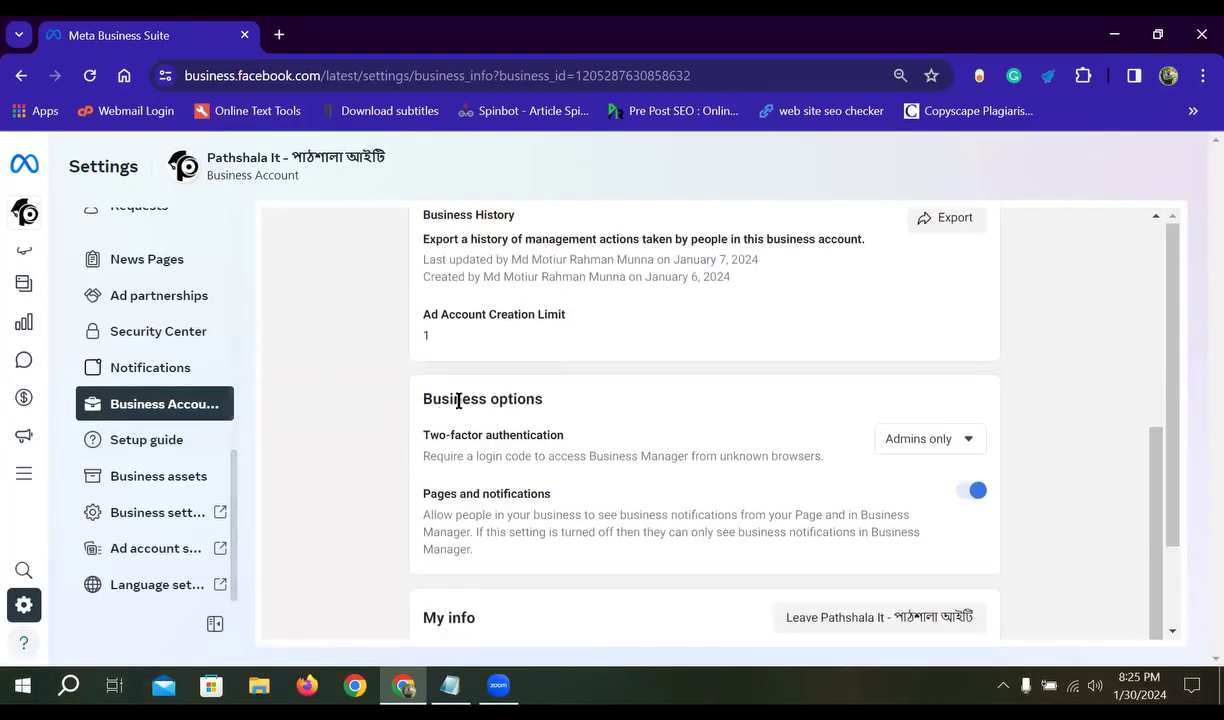
{"action": "left_click_drag", "start_coordinate": [566, 317], "coordinate": [420, 326]}
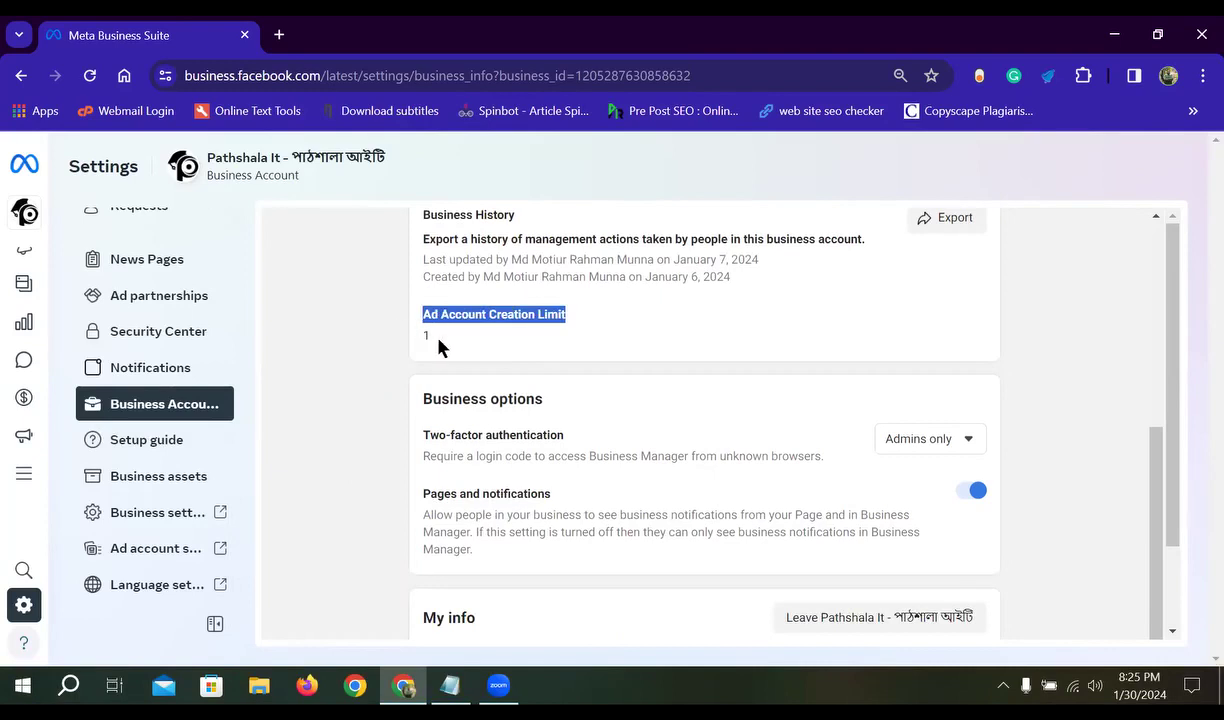
{"action": "left_click", "coordinate": [439, 340]}
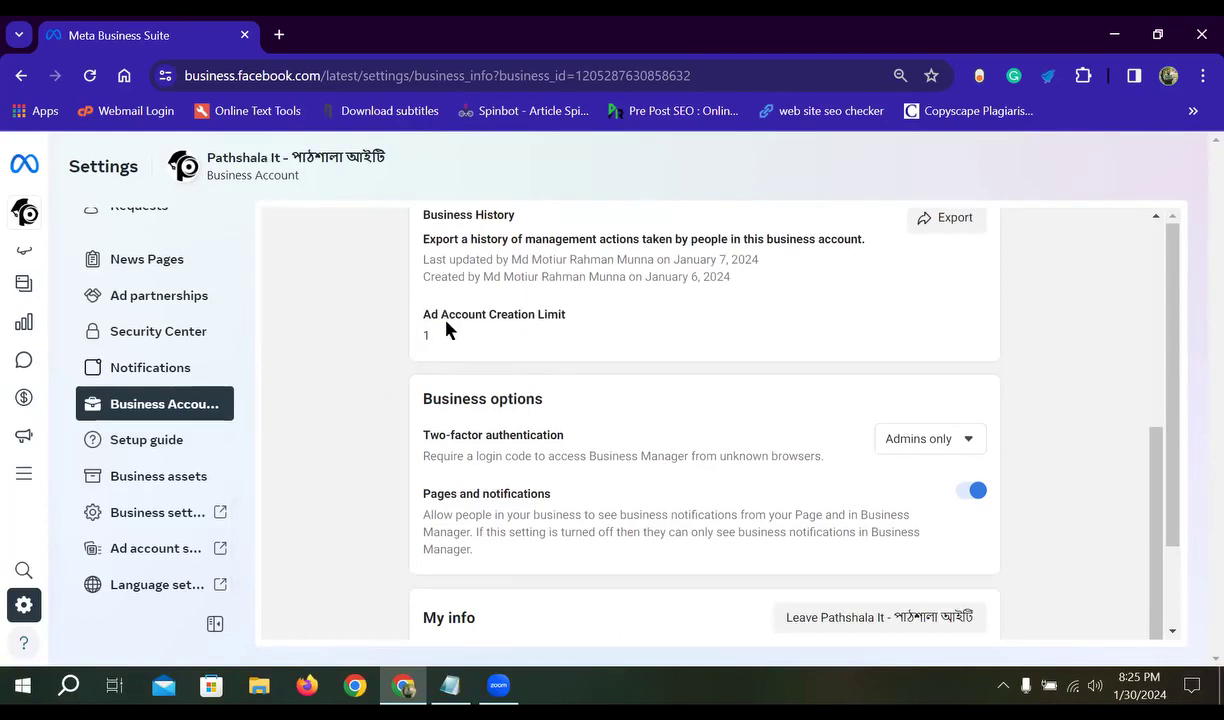
{"action": "left_click_drag", "start_coordinate": [568, 315], "coordinate": [396, 324]}
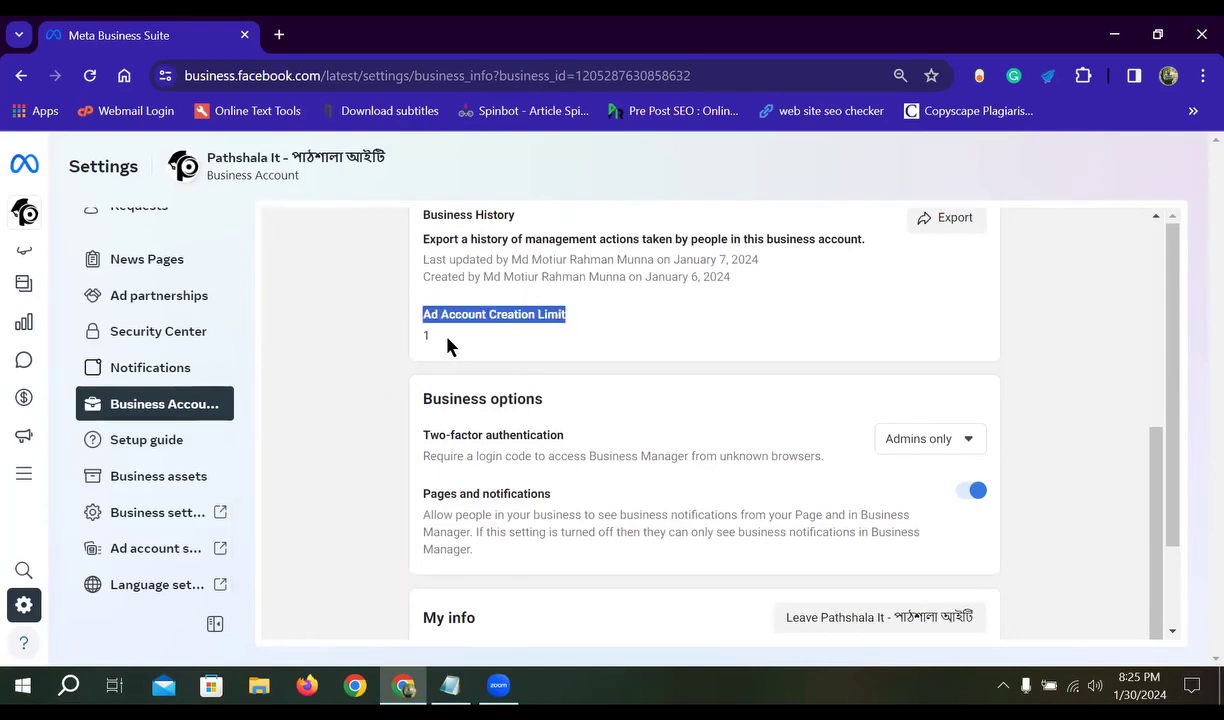
{"action": "left_click", "coordinate": [435, 345]}
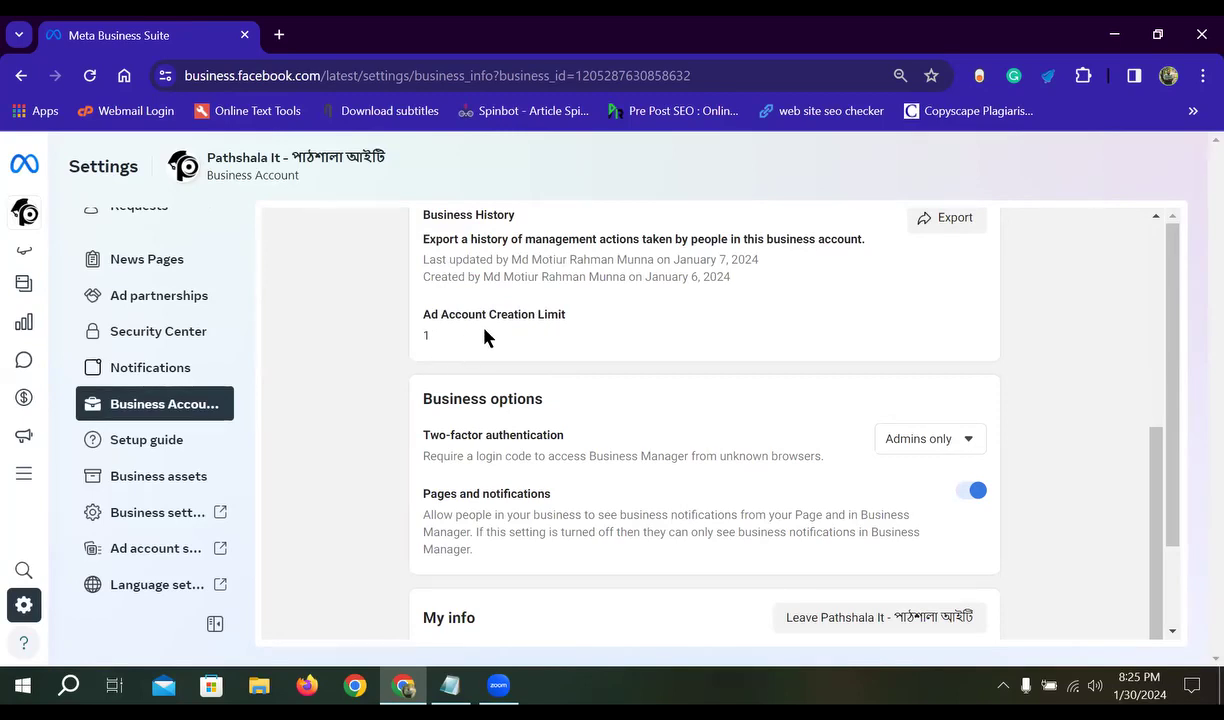
{"action": "scroll", "coordinate": [540, 380], "scroll_direction": "up", "scroll_amount": 4}
{"action": "scroll", "coordinate": [590, 490], "scroll_direction": "down", "scroll_amount": 3}
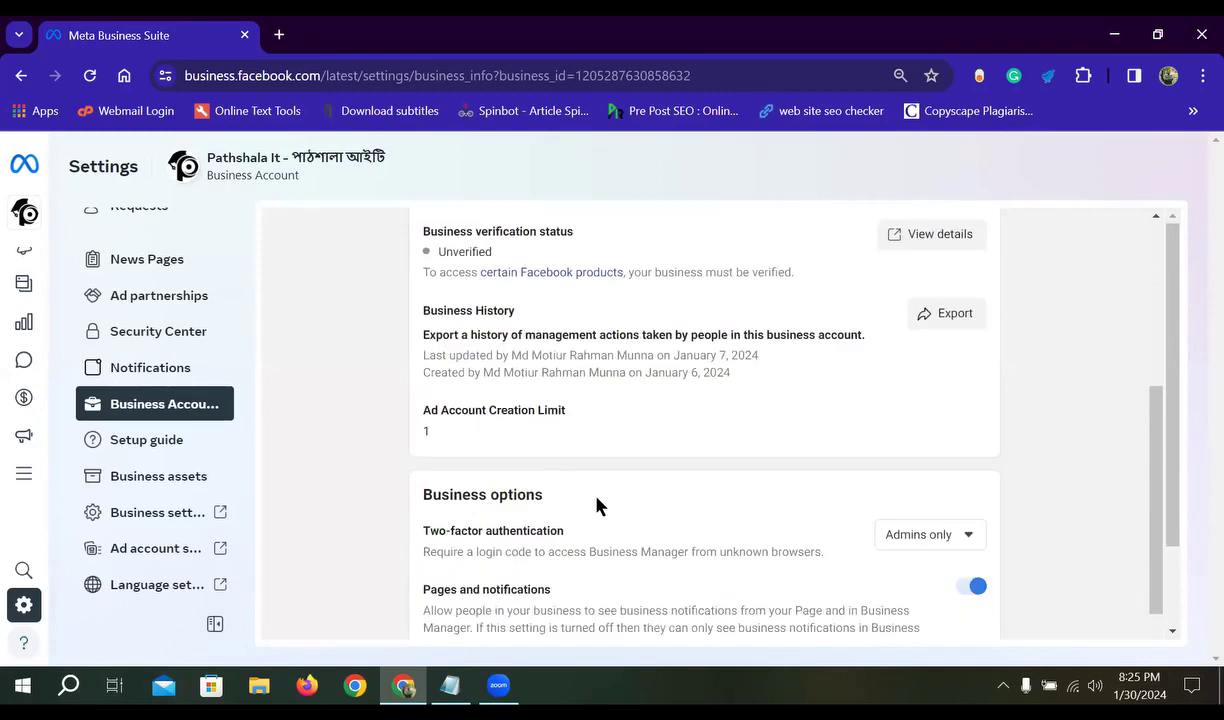
{"action": "scroll", "coordinate": [580, 505], "scroll_direction": "down", "scroll_amount": 1}
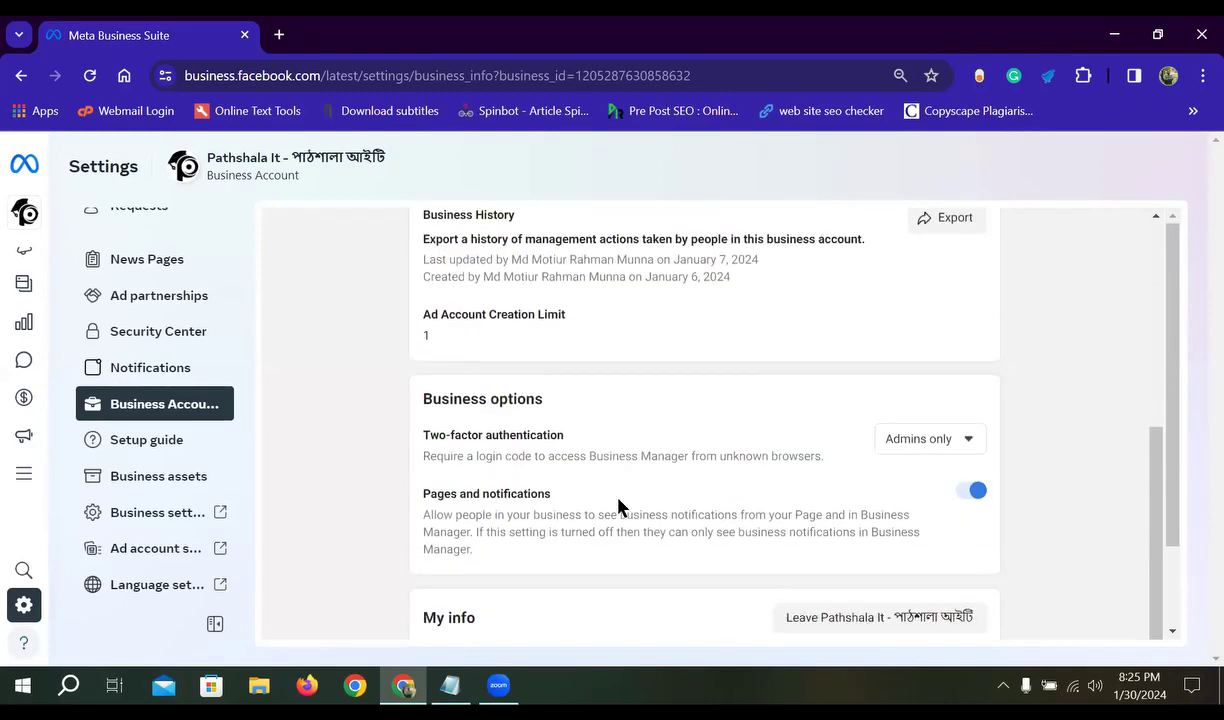
{"action": "scroll", "coordinate": [560, 452], "scroll_direction": "down", "scroll_amount": 1}
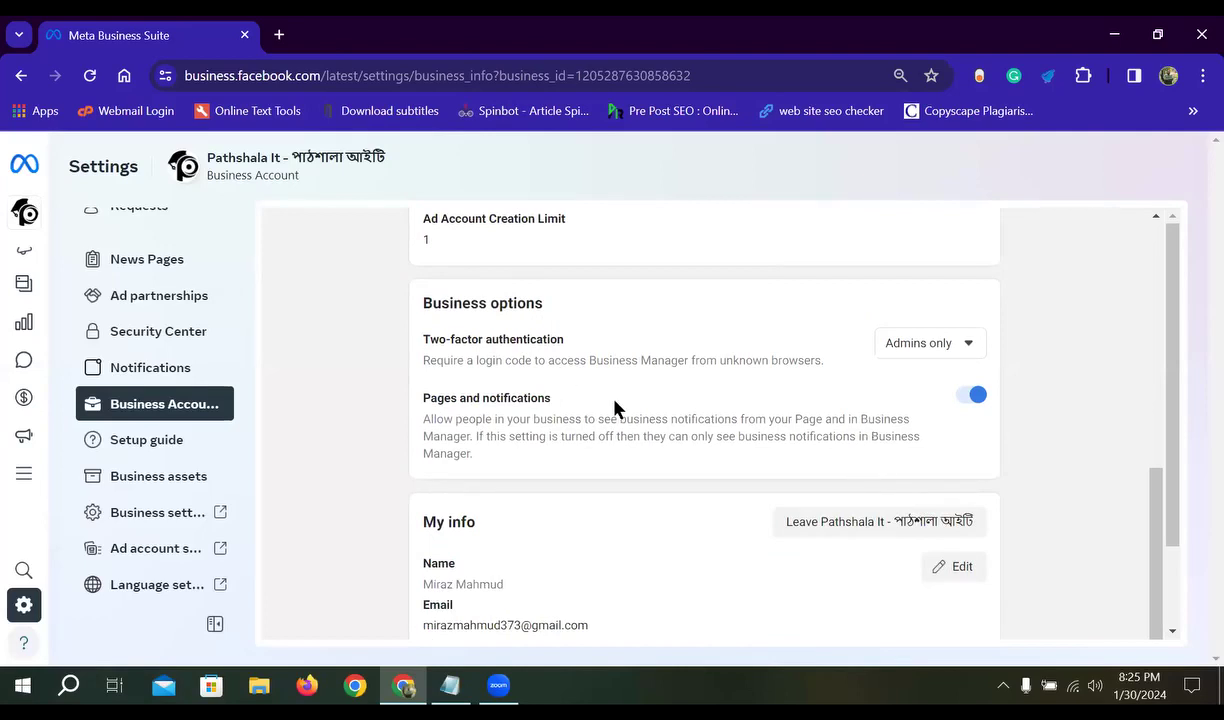
{"action": "scroll", "coordinate": [491, 507], "scroll_direction": "down", "scroll_amount": 1}
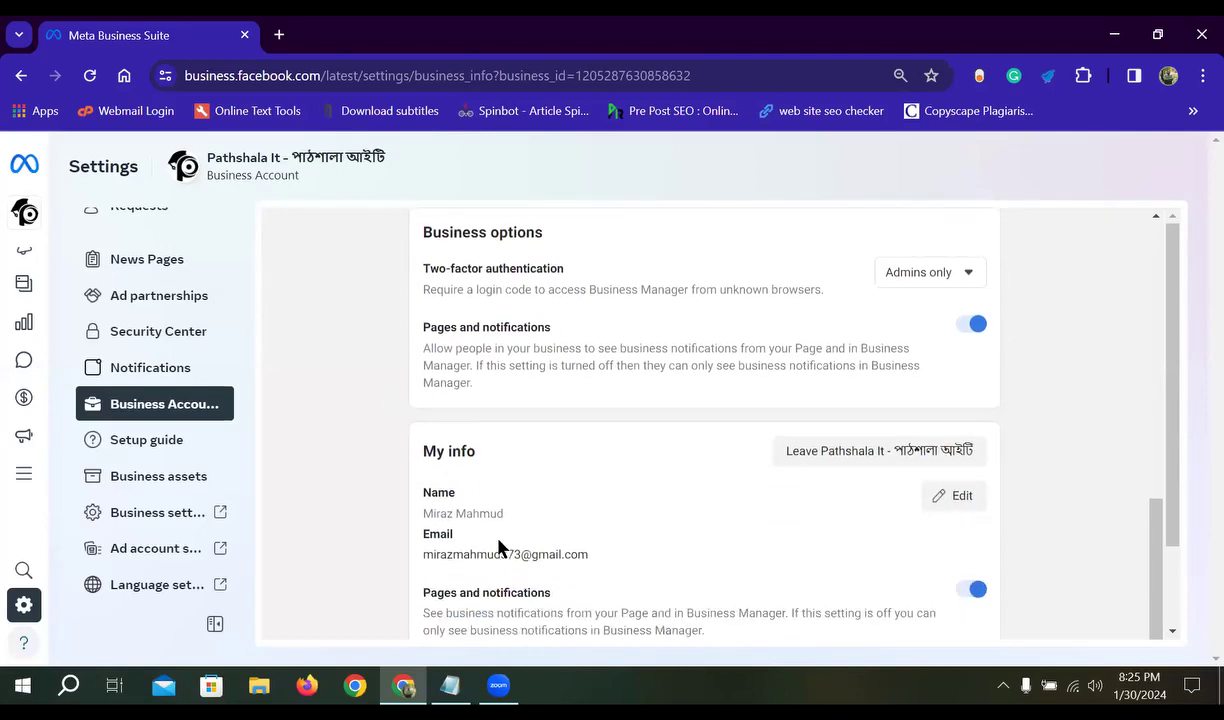
{"action": "left_click_drag", "start_coordinate": [594, 556], "coordinate": [418, 552]}
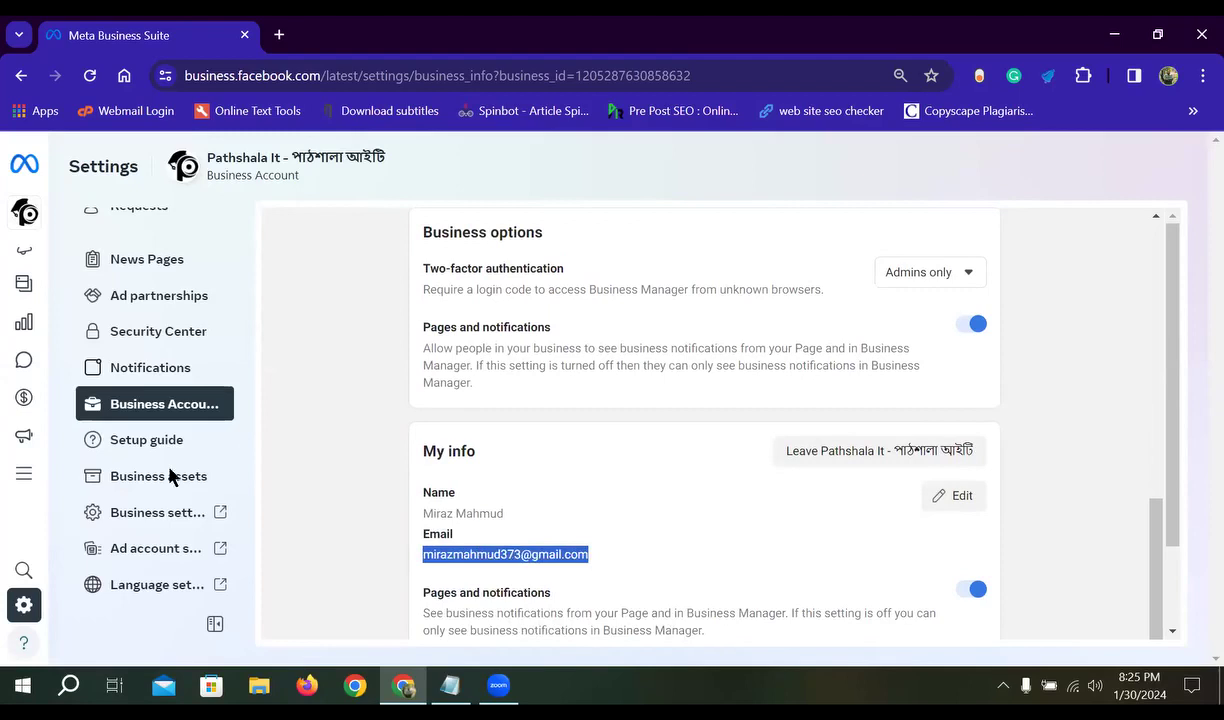
{"action": "scroll", "coordinate": [549, 490], "scroll_direction": "down", "scroll_amount": 1}
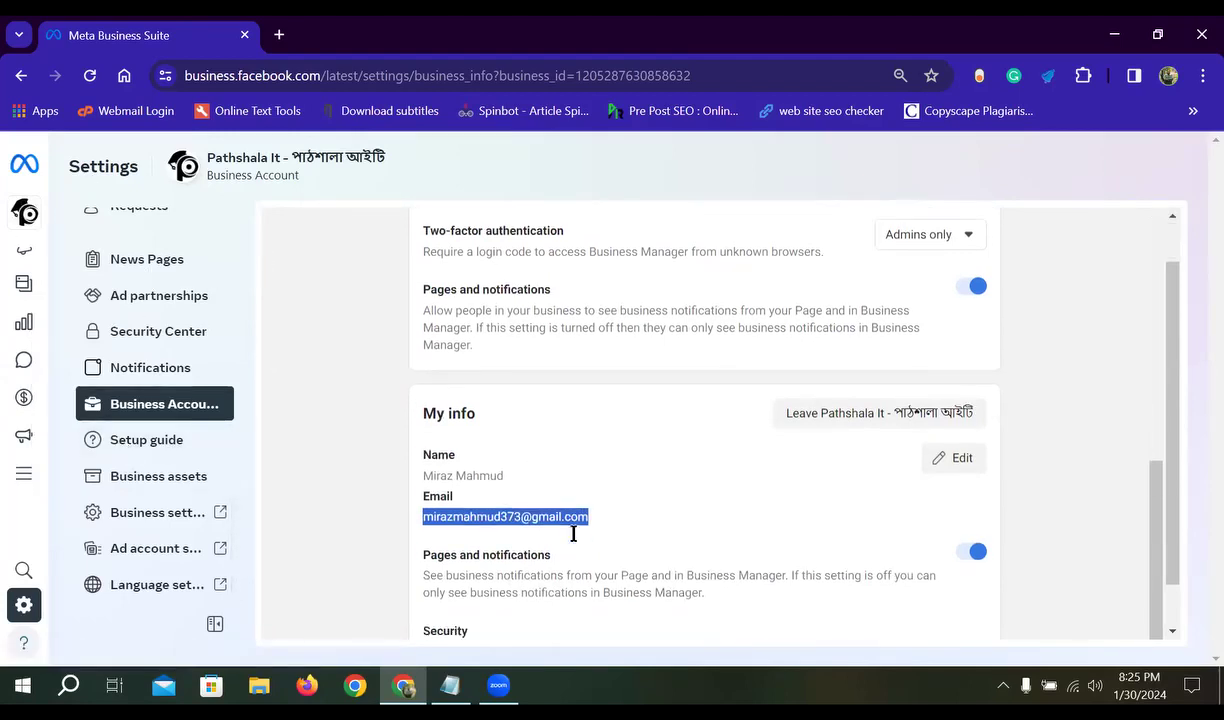
{"action": "scroll", "coordinate": [573, 534], "scroll_direction": "down", "scroll_amount": 1}
{"action": "scroll", "coordinate": [533, 500], "scroll_direction": "up", "scroll_amount": 1}
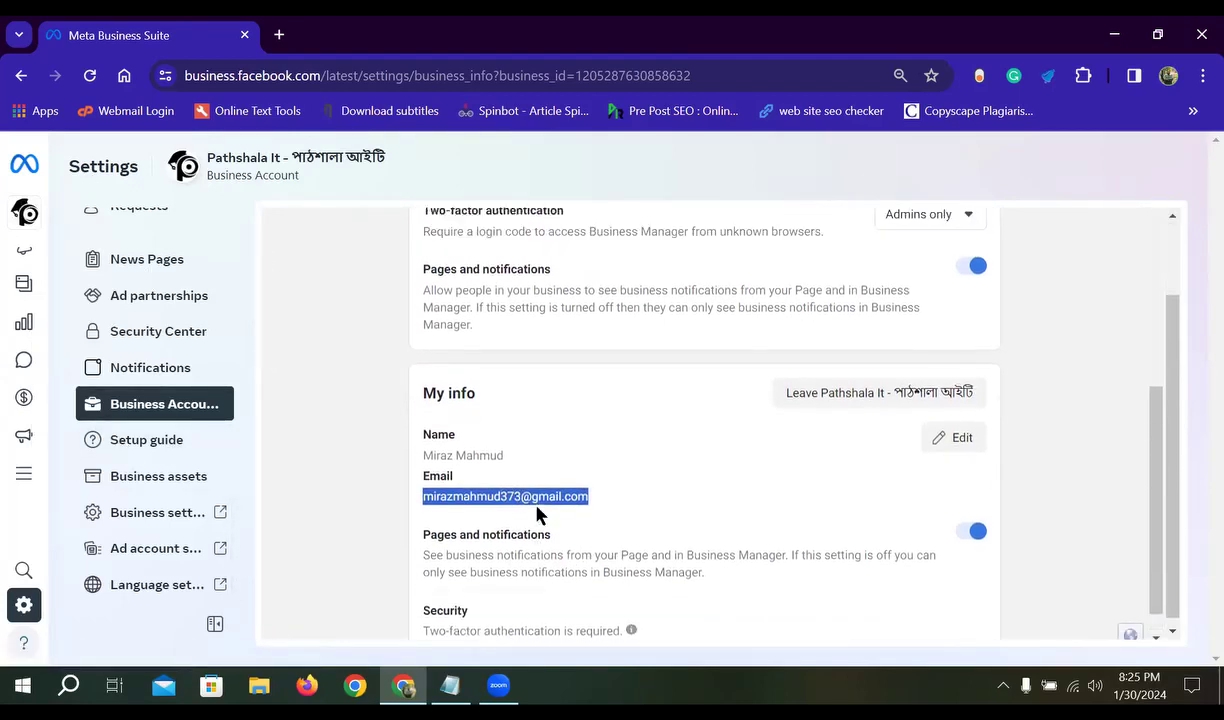
{"action": "scroll", "coordinate": [537, 514], "scroll_direction": "up", "scroll_amount": 1}
{"action": "scroll", "coordinate": [546, 530], "scroll_direction": "down", "scroll_amount": 2}
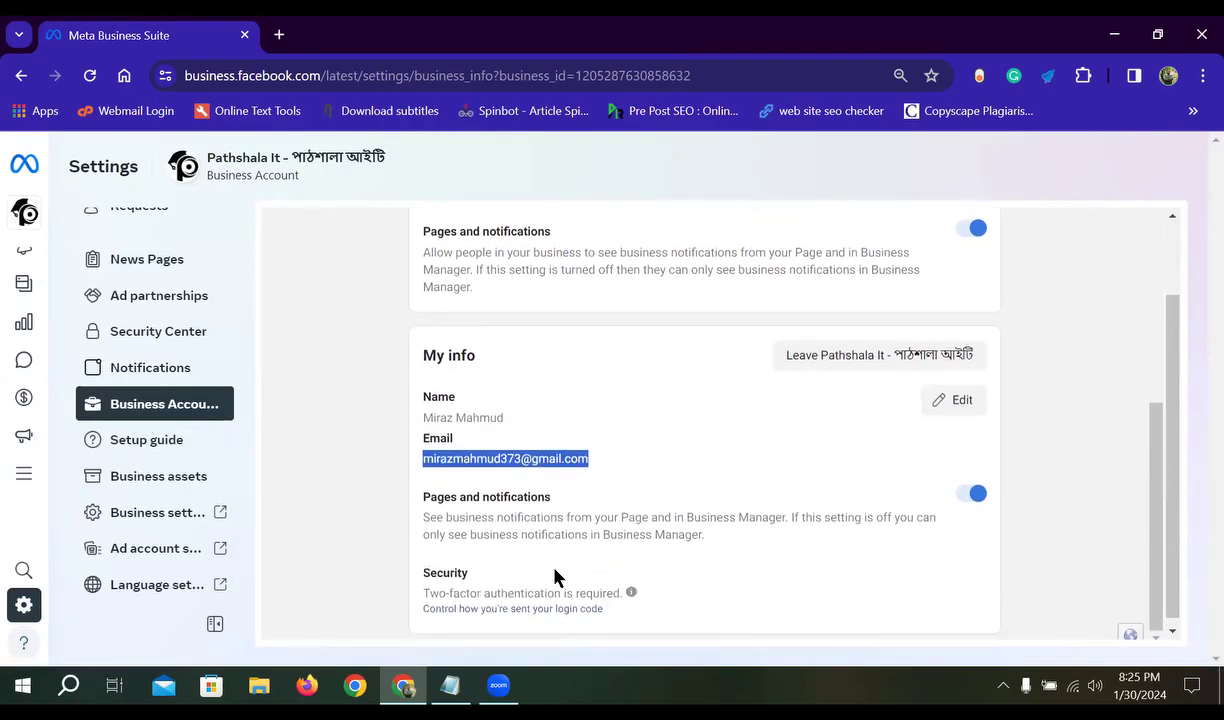
{"action": "scroll", "coordinate": [651, 515], "scroll_direction": "up", "scroll_amount": 3}
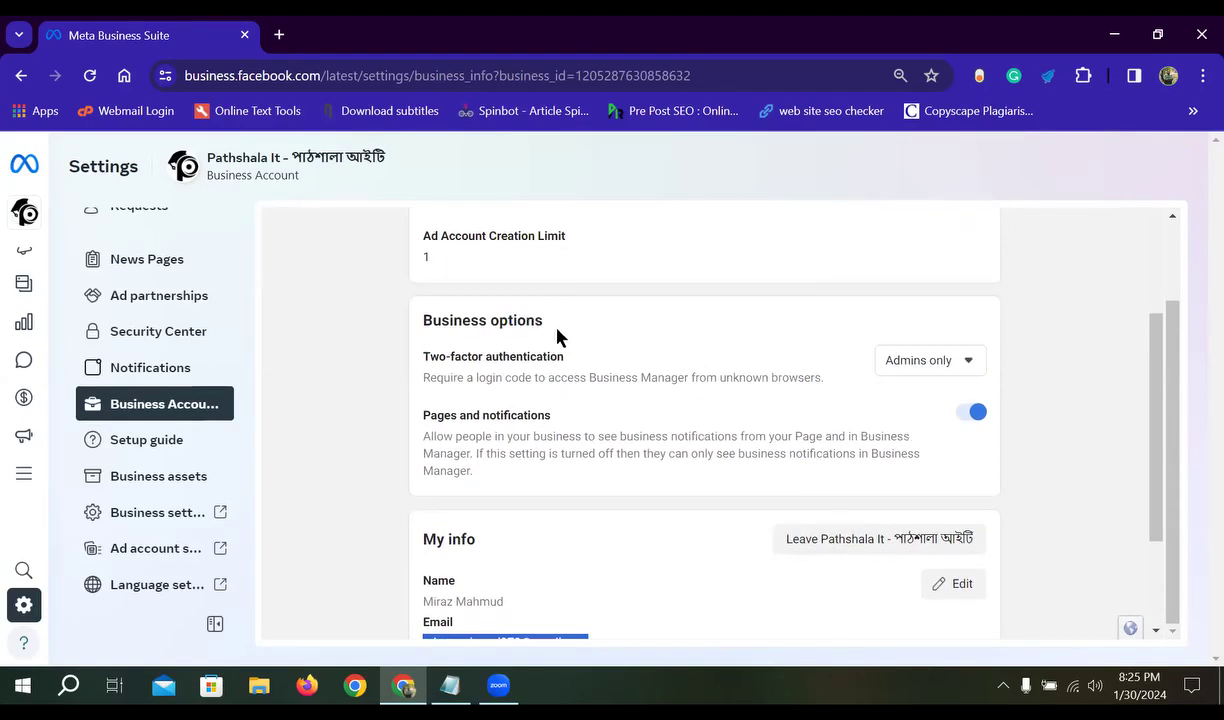
{"action": "left_click_drag", "start_coordinate": [557, 329], "coordinate": [433, 322]}
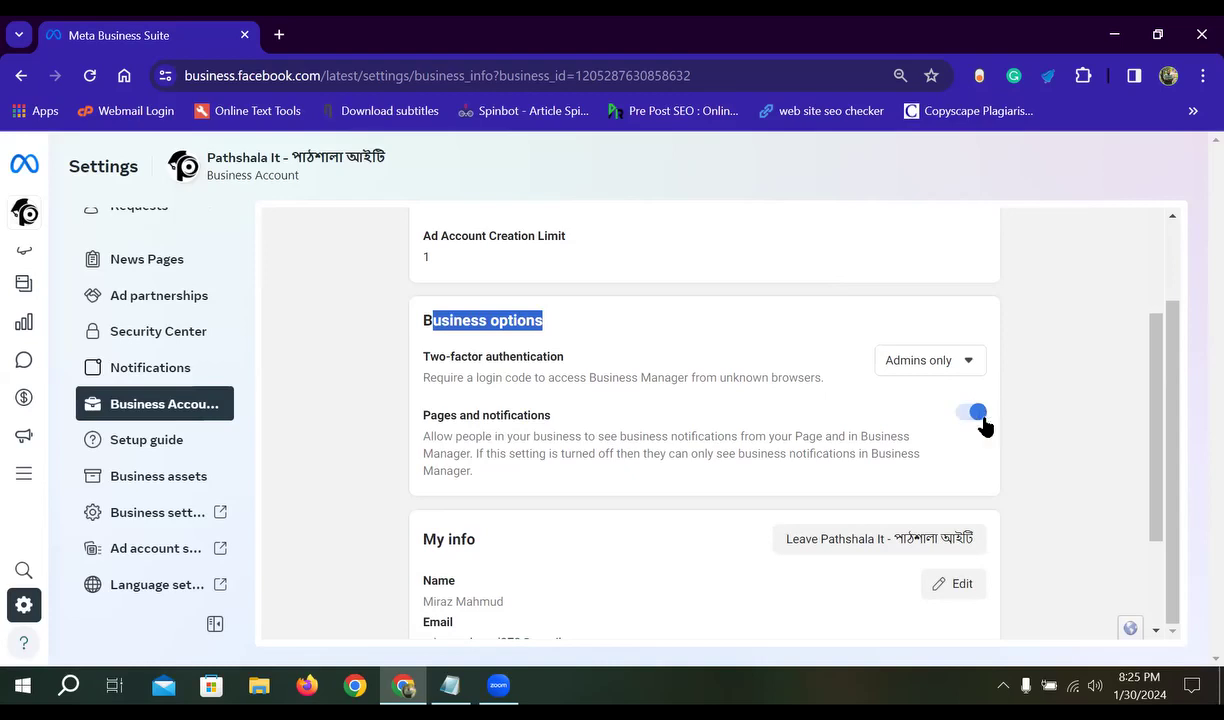
{"action": "left_click", "coordinate": [706, 444]}
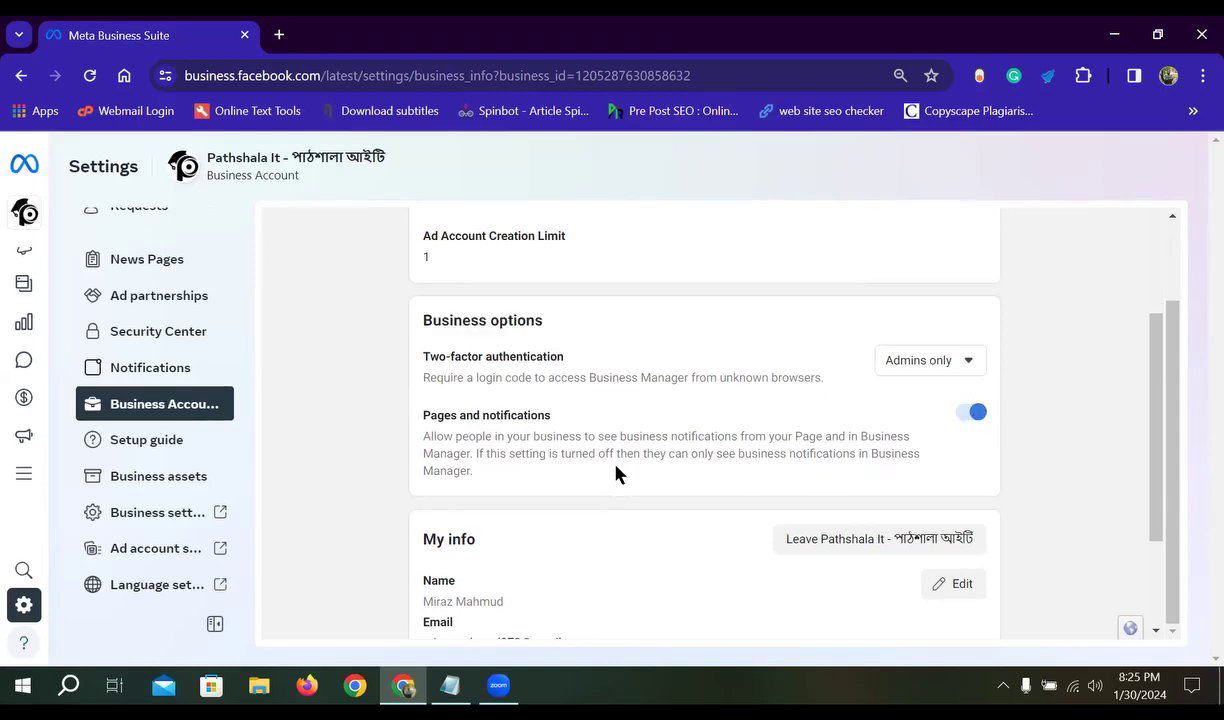
{"action": "scroll", "coordinate": [567, 487], "scroll_direction": "down", "scroll_amount": 1}
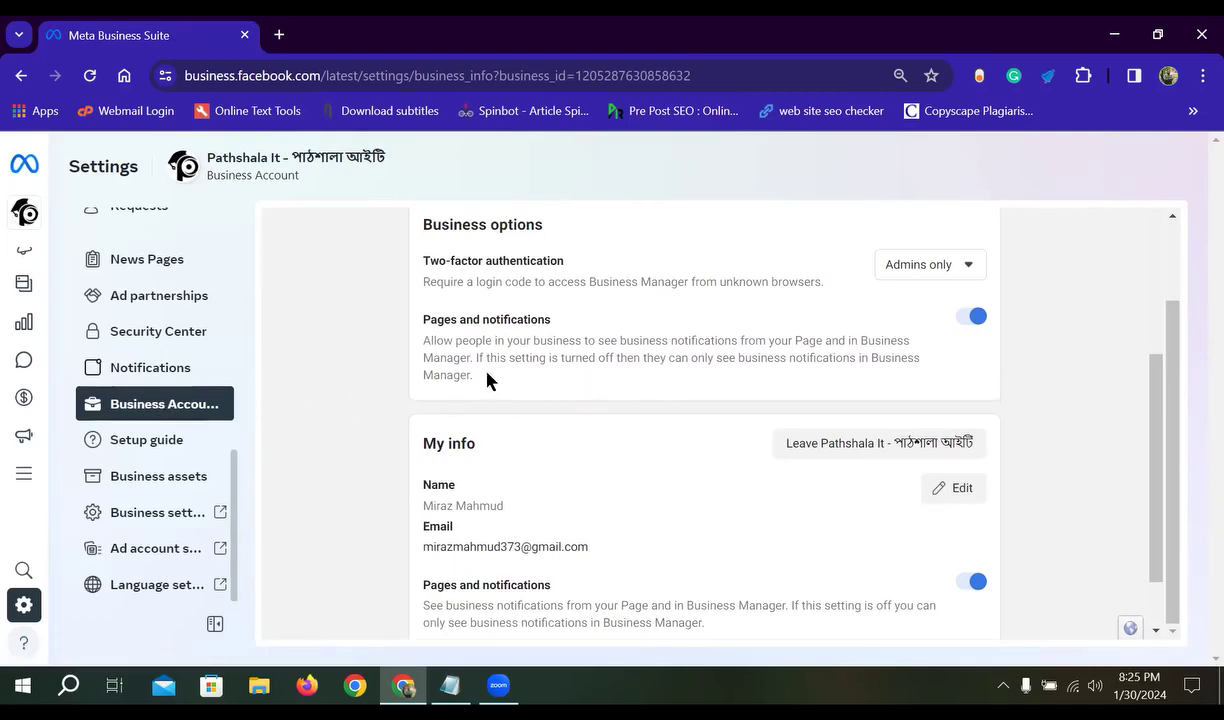
{"action": "left_click_drag", "start_coordinate": [487, 374], "coordinate": [402, 339]}
{"action": "left_click", "coordinate": [466, 320]}
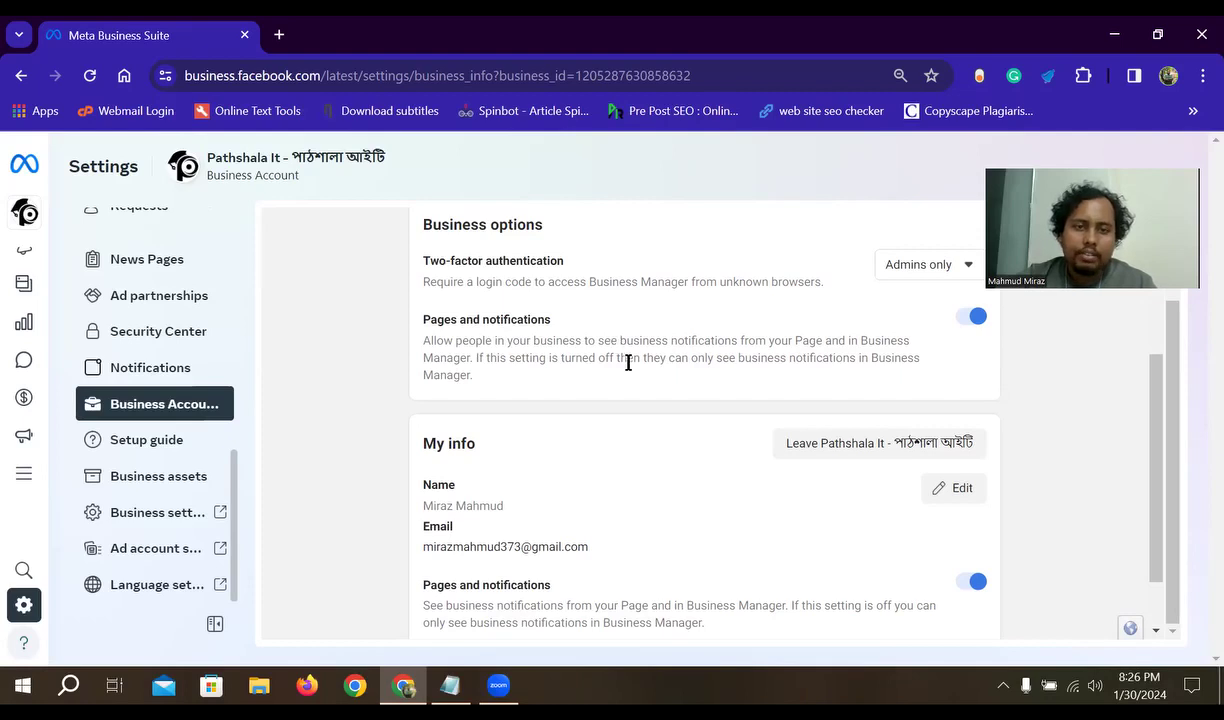
{"action": "scroll", "coordinate": [605, 387], "scroll_direction": "up", "scroll_amount": 1}
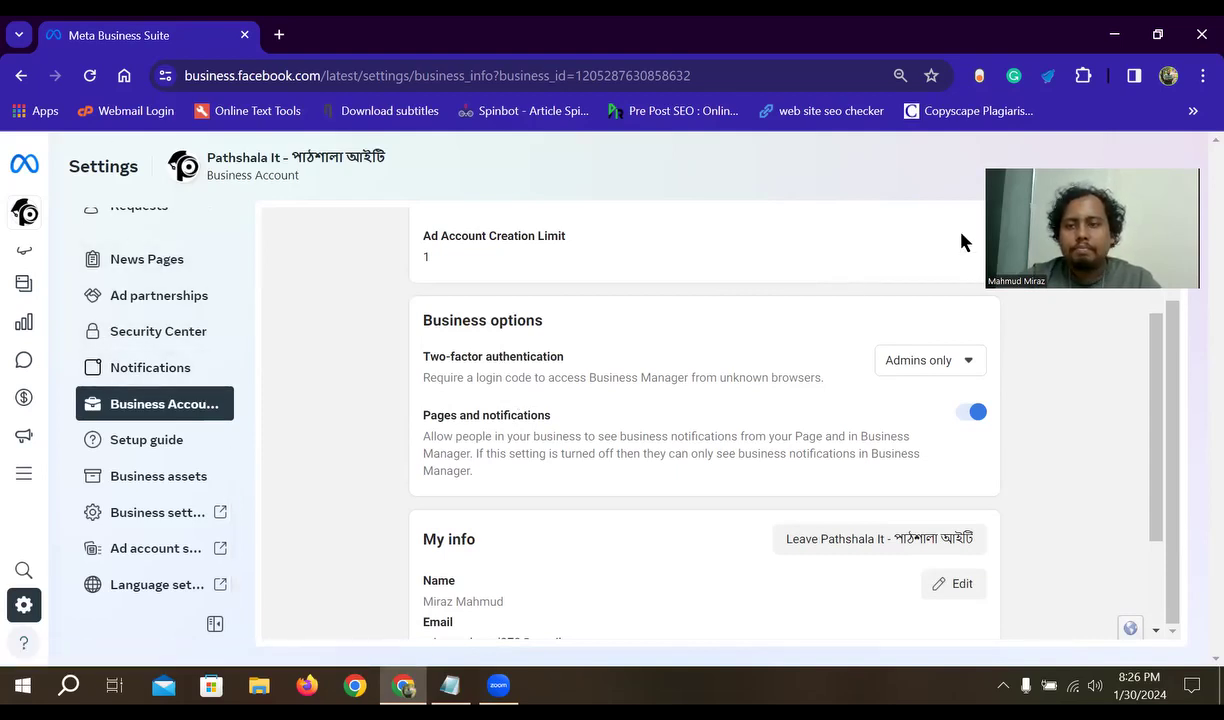
{"action": "left_click", "coordinate": [1049, 413]}
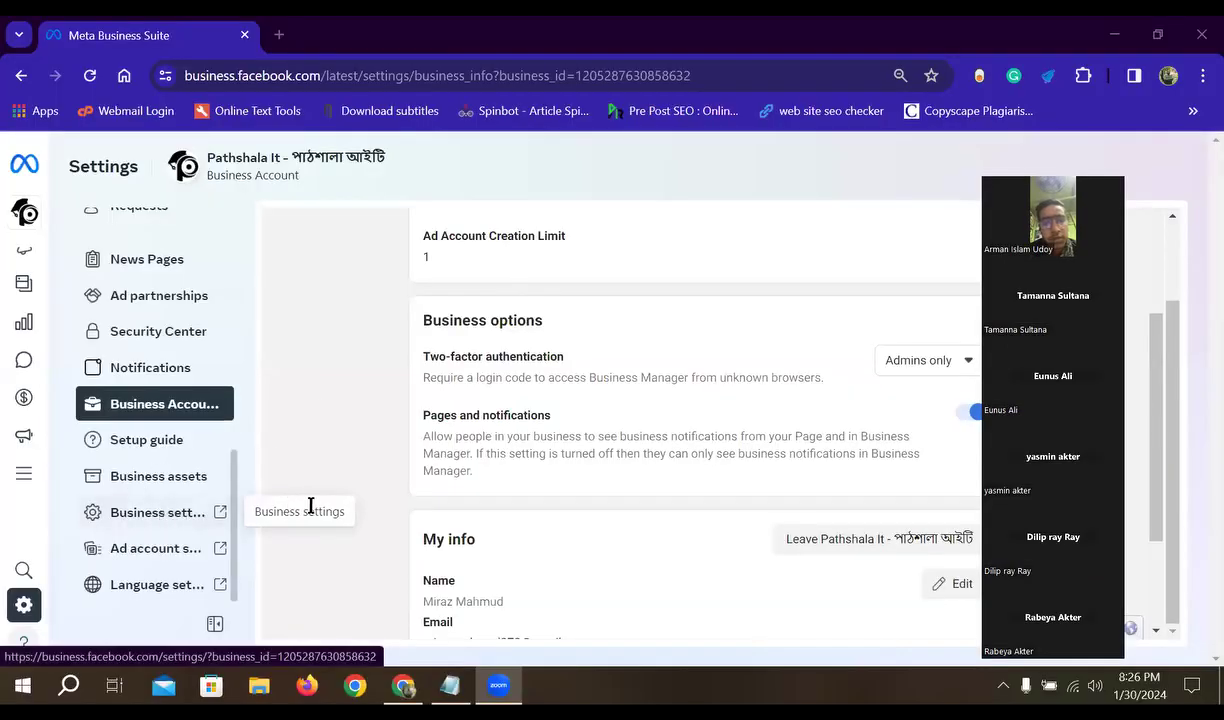
{"action": "left_click", "coordinate": [161, 515]}
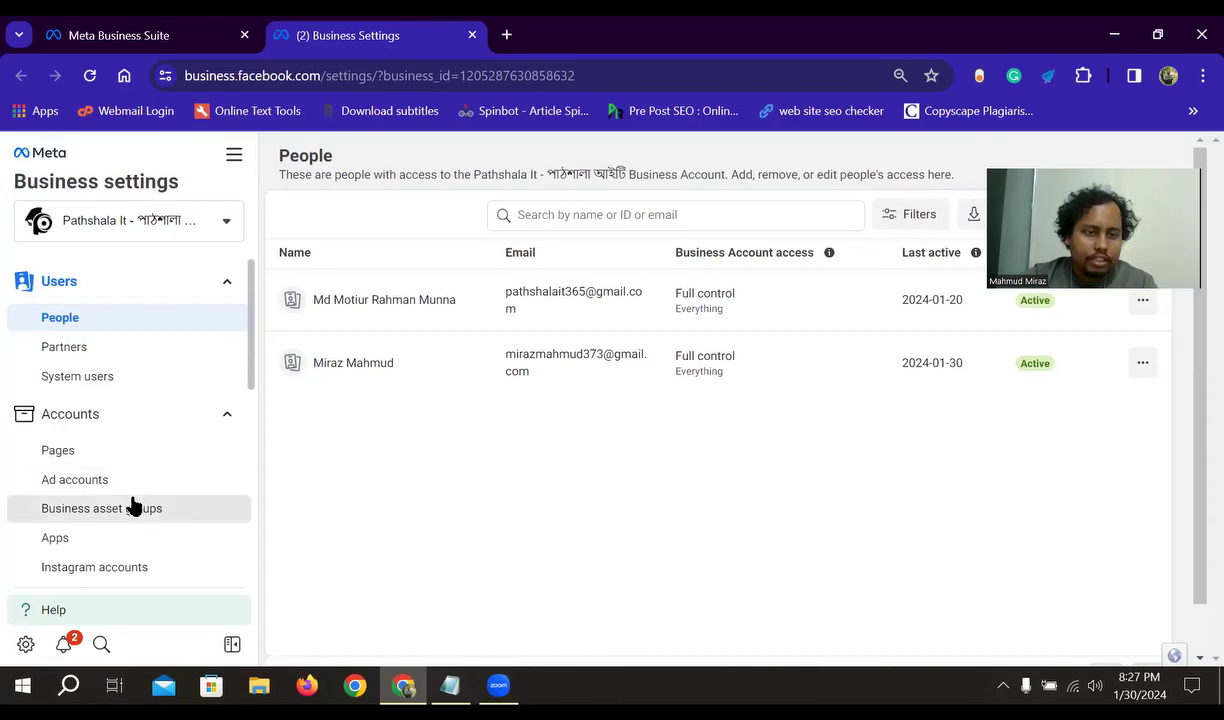
{"action": "scroll", "coordinate": [128, 505], "scroll_direction": "down", "scroll_amount": 4}
{"action": "scroll", "coordinate": [118, 455], "scroll_direction": "down", "scroll_amount": 2}
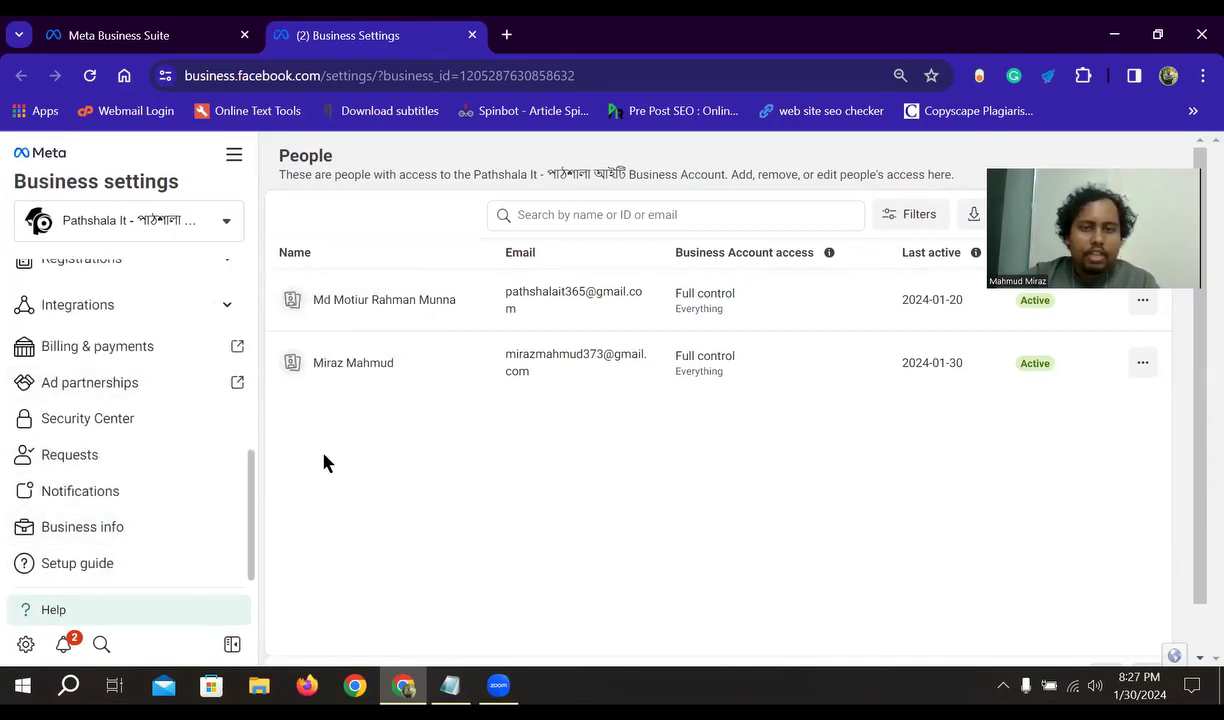
{"action": "left_click", "coordinate": [81, 532]}
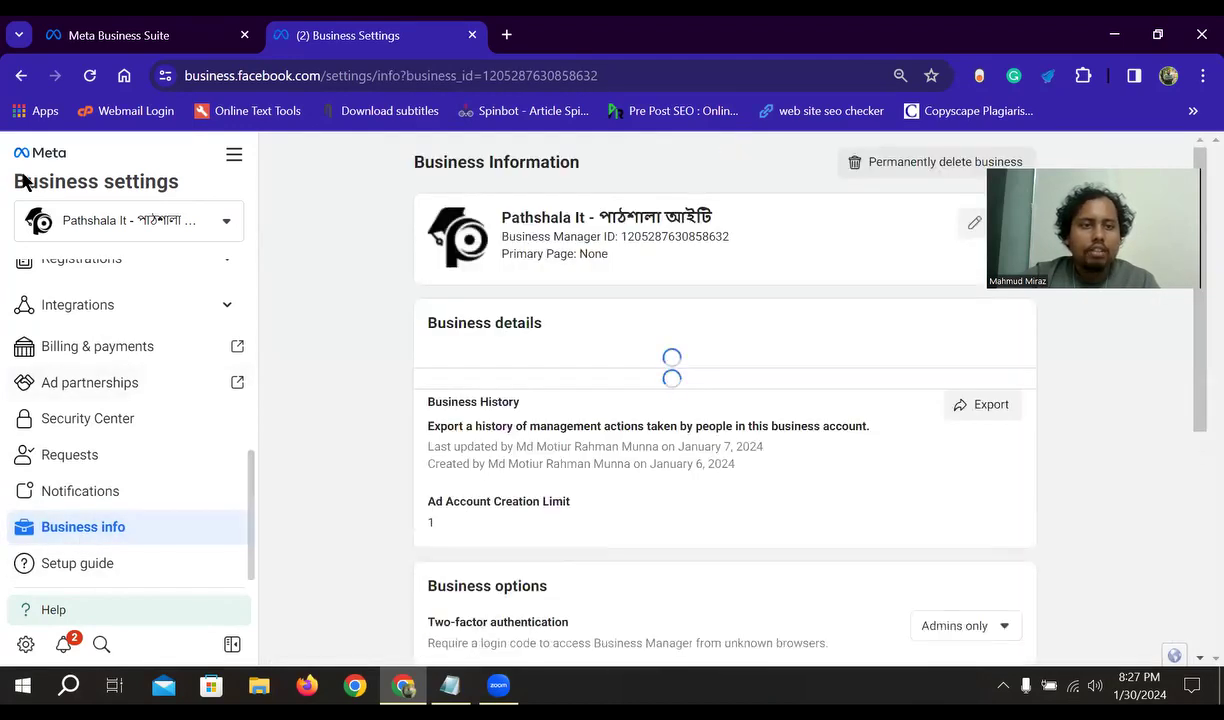
{"action": "scroll", "coordinate": [667, 425], "scroll_direction": "down", "scroll_amount": 6}
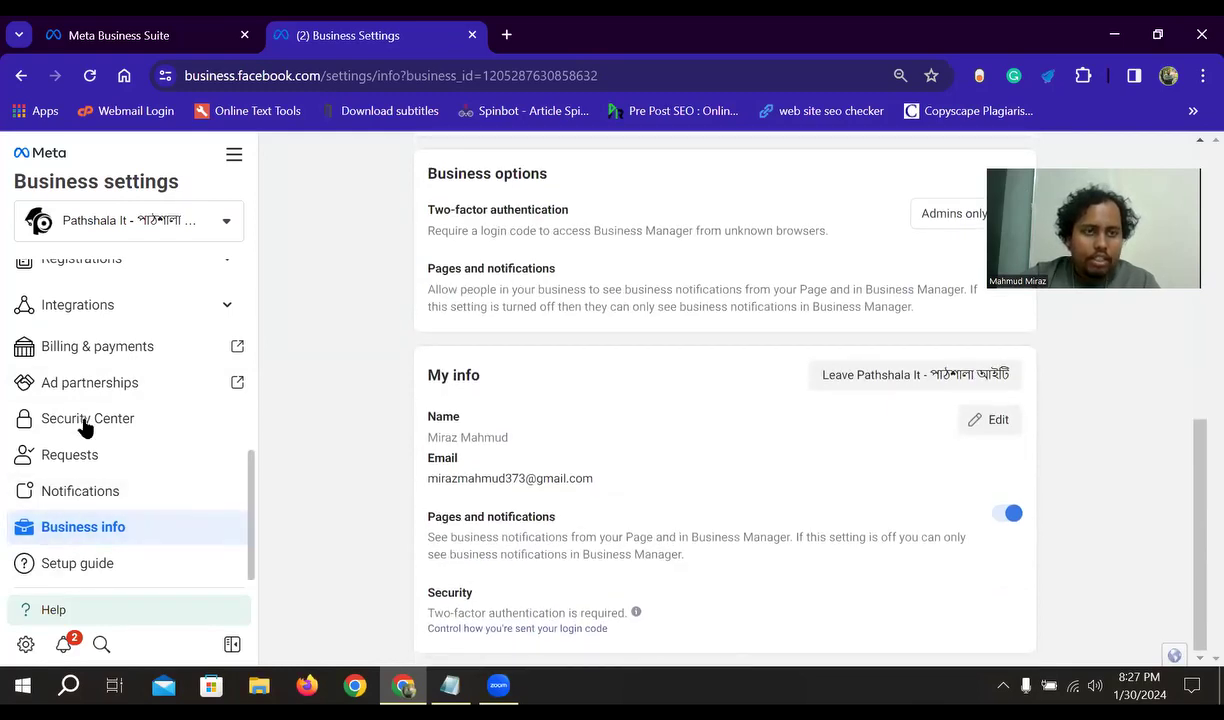
{"action": "left_click", "coordinate": [21, 75]}
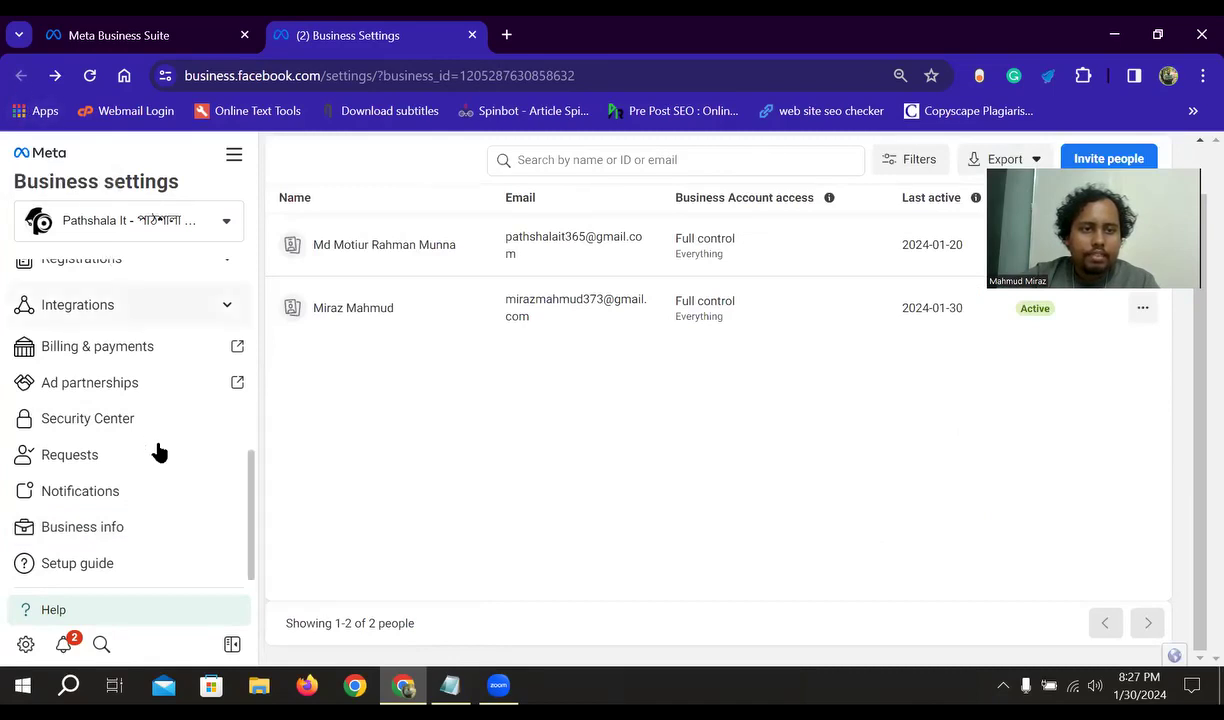
{"action": "scroll", "coordinate": [159, 452], "scroll_direction": "up", "scroll_amount": 5}
{"action": "scroll", "coordinate": [361, 459], "scroll_direction": "up", "scroll_amount": 2}
- Close the Business Settings tab and reopen Business Settings in a new tab
{"action": "key", "text": "ctrl+w"}
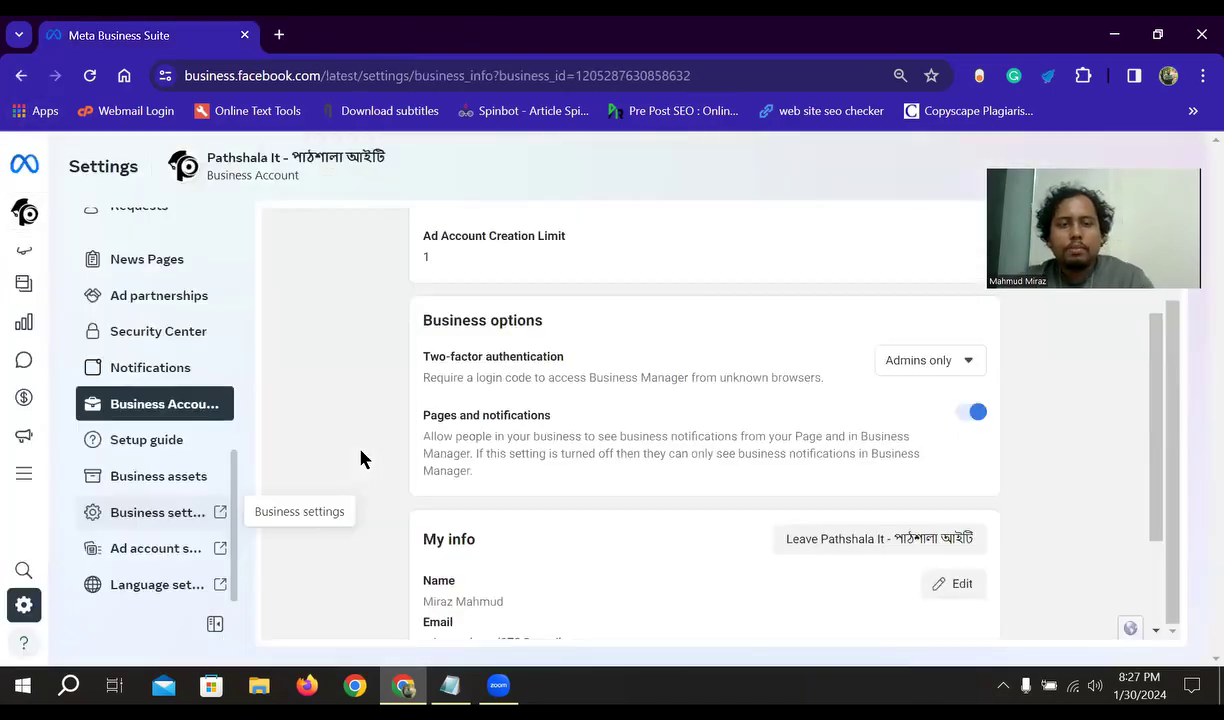
{"action": "mouse_move", "coordinate": [30, 338]}
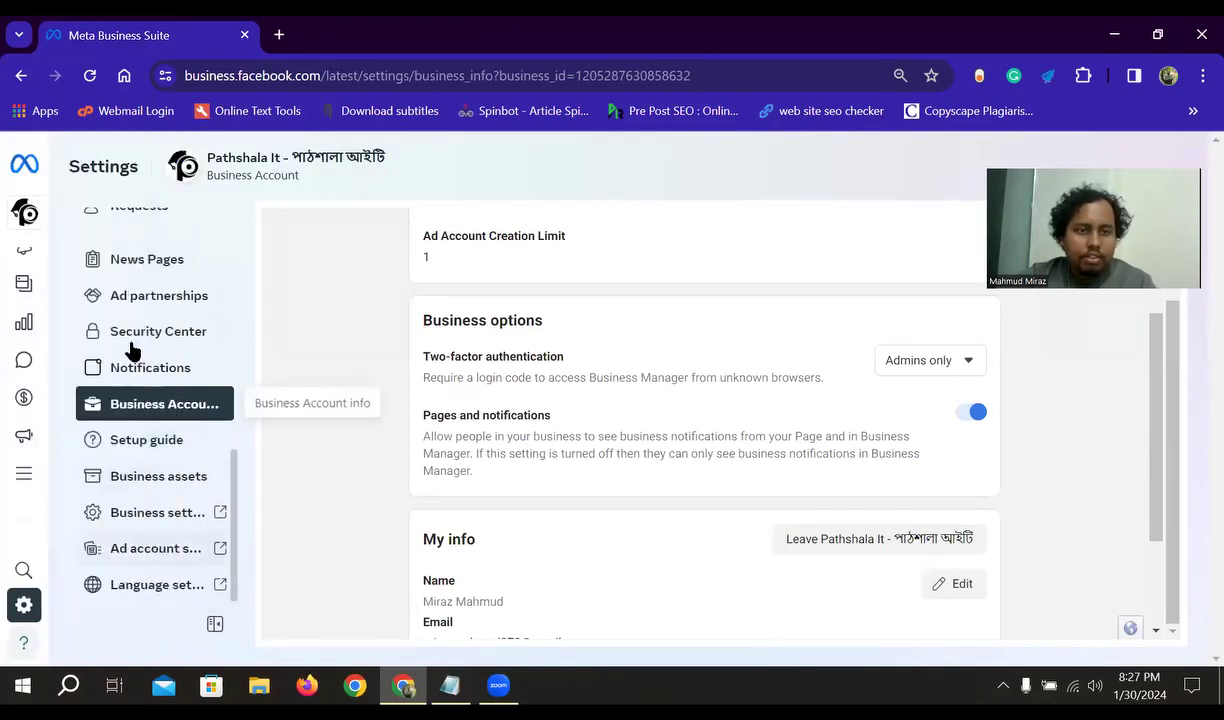
{"action": "left_click", "coordinate": [212, 520]}
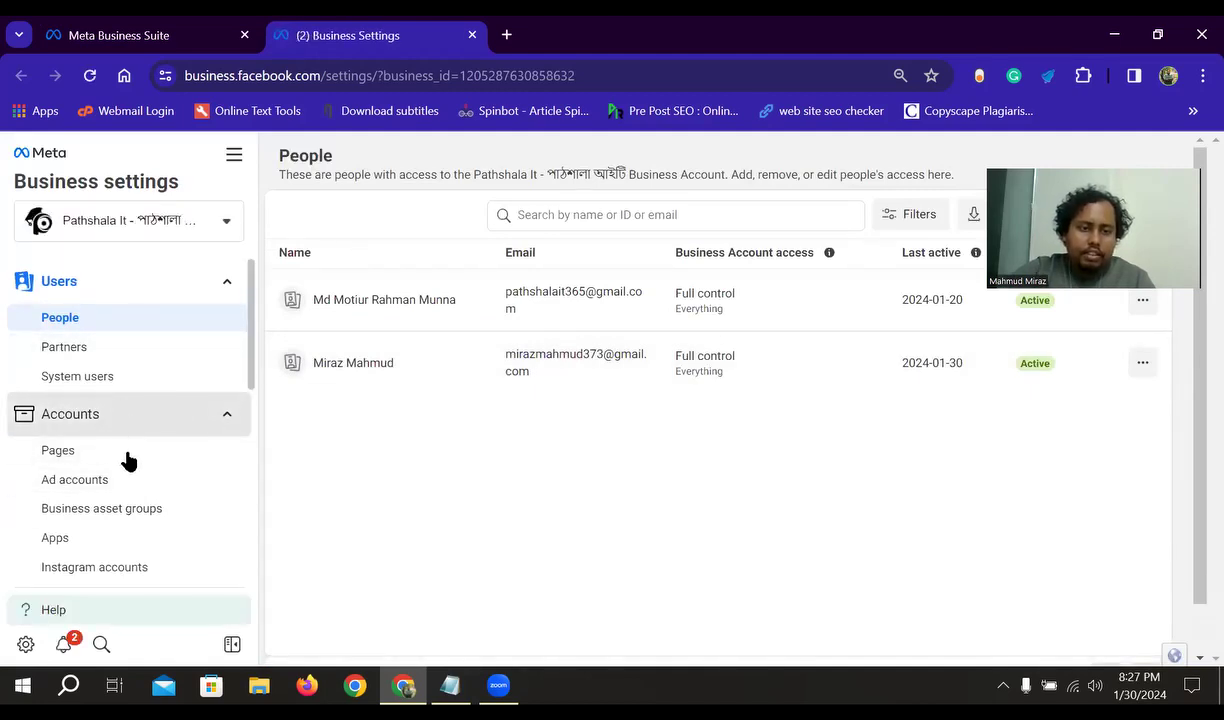
- Expand and collapse Data Sources in the Business Settings sidebar, leaving the People page shown
{"action": "scroll", "coordinate": [128, 460], "scroll_direction": "down", "scroll_amount": 3}
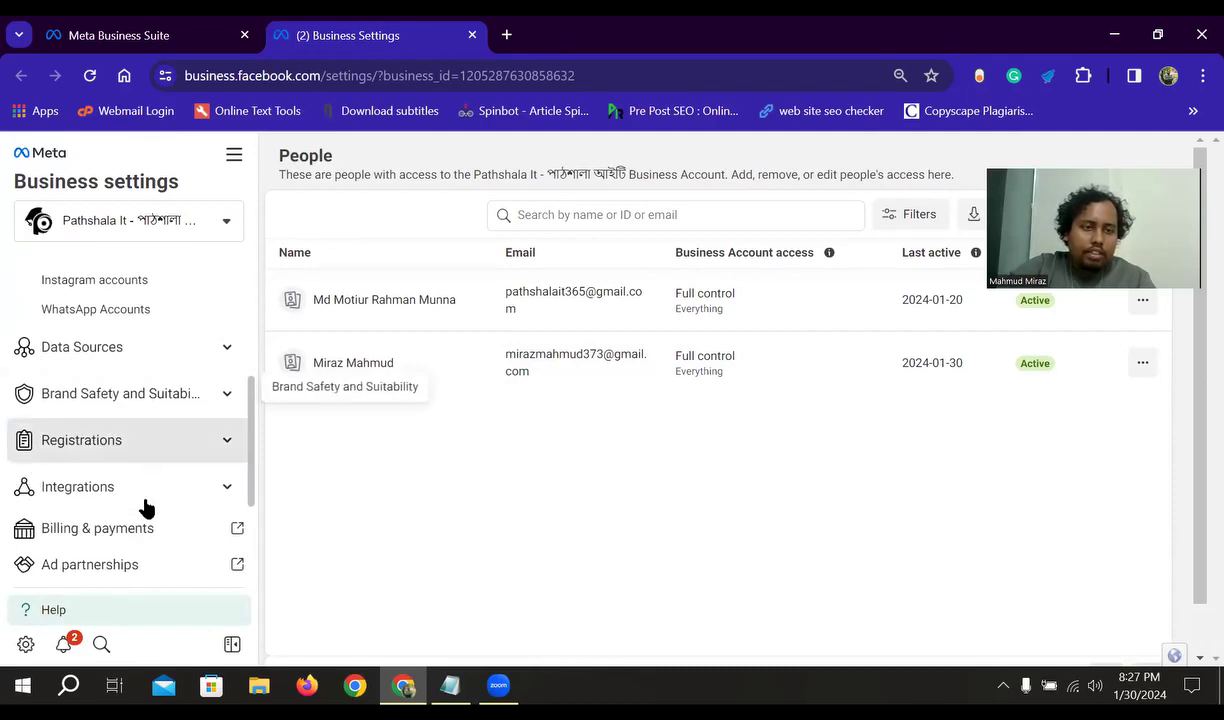
{"action": "left_click", "coordinate": [225, 350]}
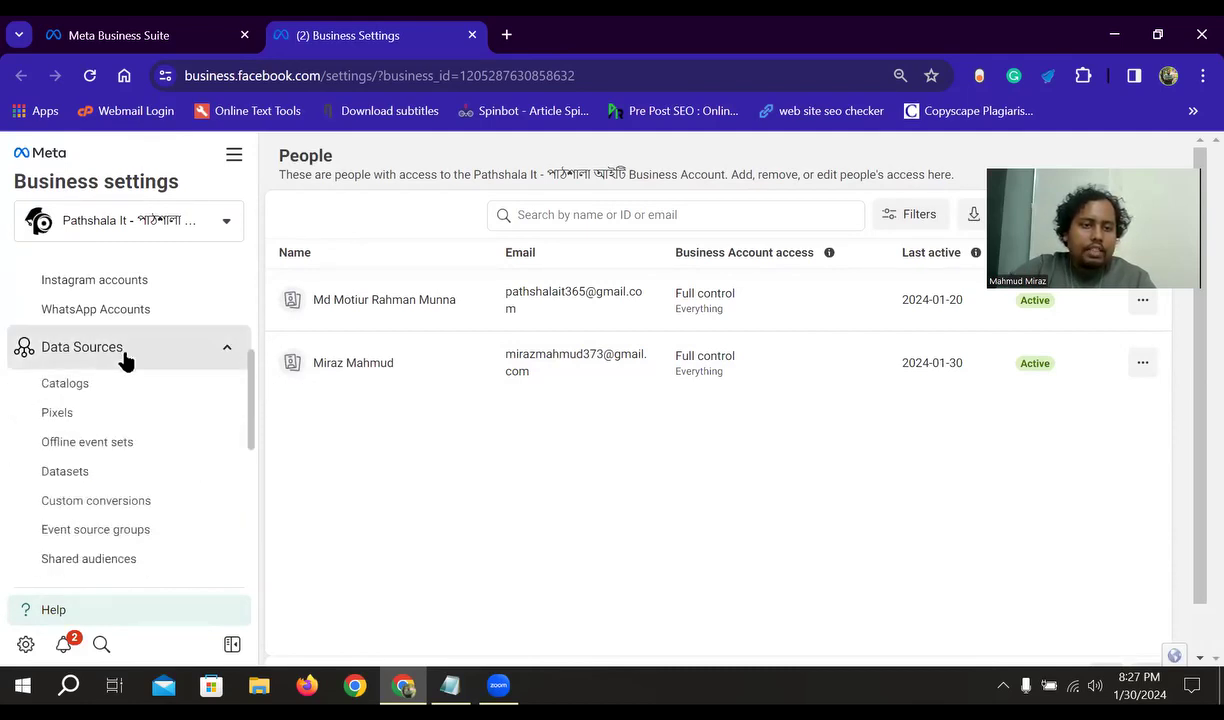
{"action": "left_click", "coordinate": [227, 355]}
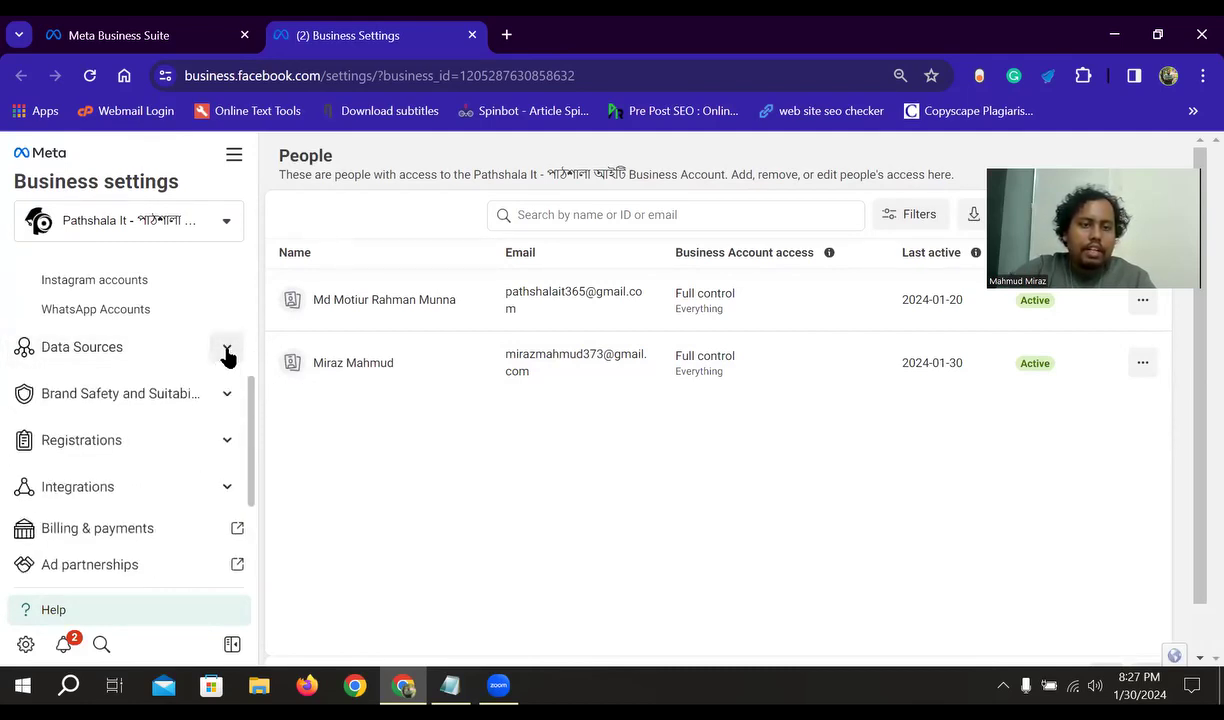
{"action": "scroll", "coordinate": [150, 425], "scroll_direction": "down", "scroll_amount": 1}
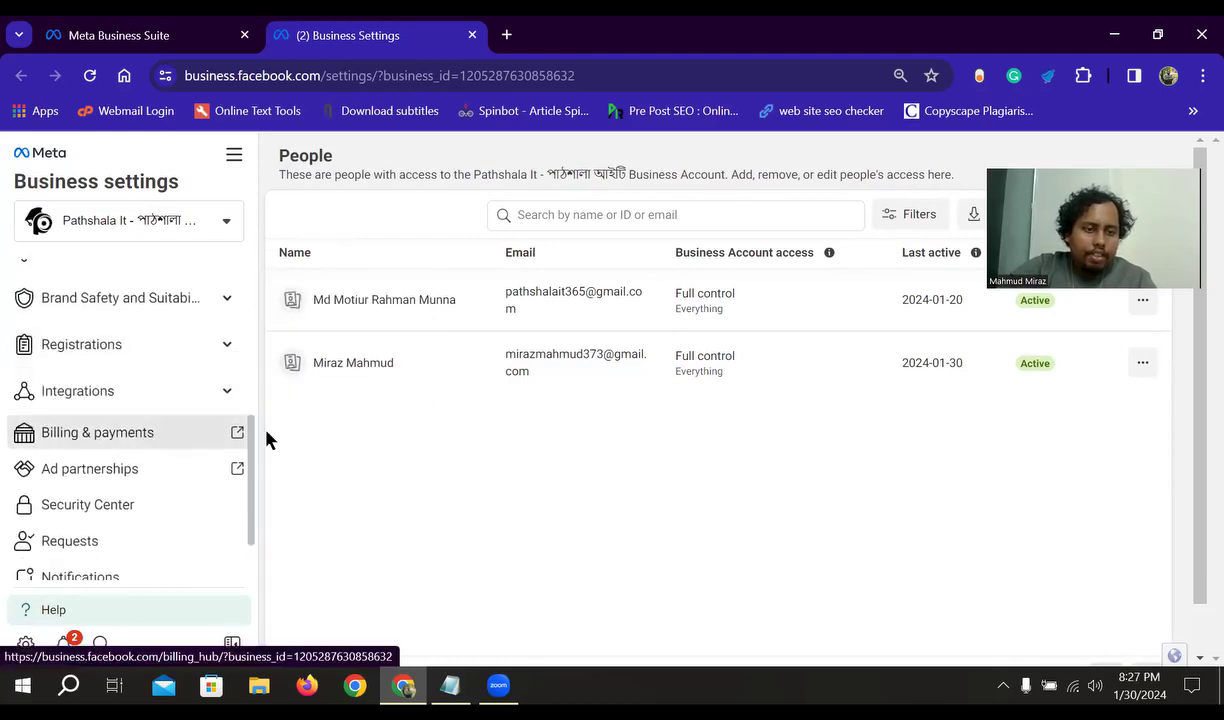
{"action": "scroll", "coordinate": [110, 420], "scroll_direction": "down", "scroll_amount": 1}
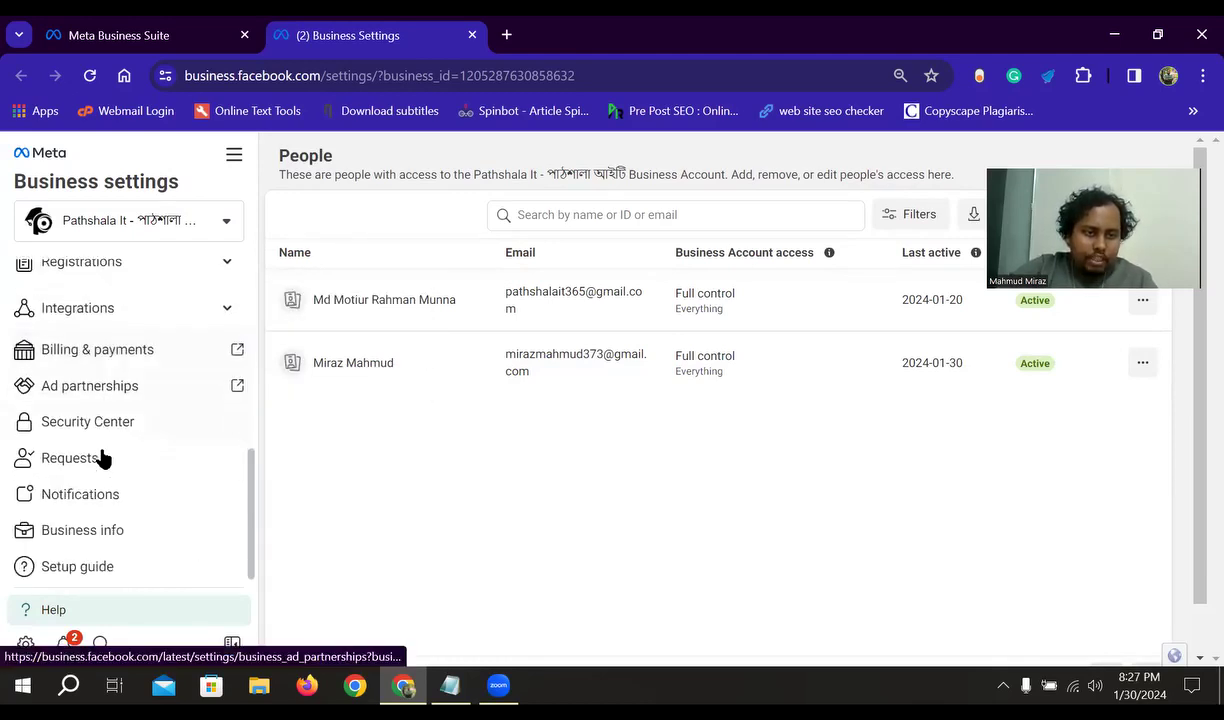
{"action": "scroll", "coordinate": [190, 468], "scroll_direction": "up", "scroll_amount": 2}
{"action": "scroll", "coordinate": [200, 466], "scroll_direction": "up", "scroll_amount": 3}
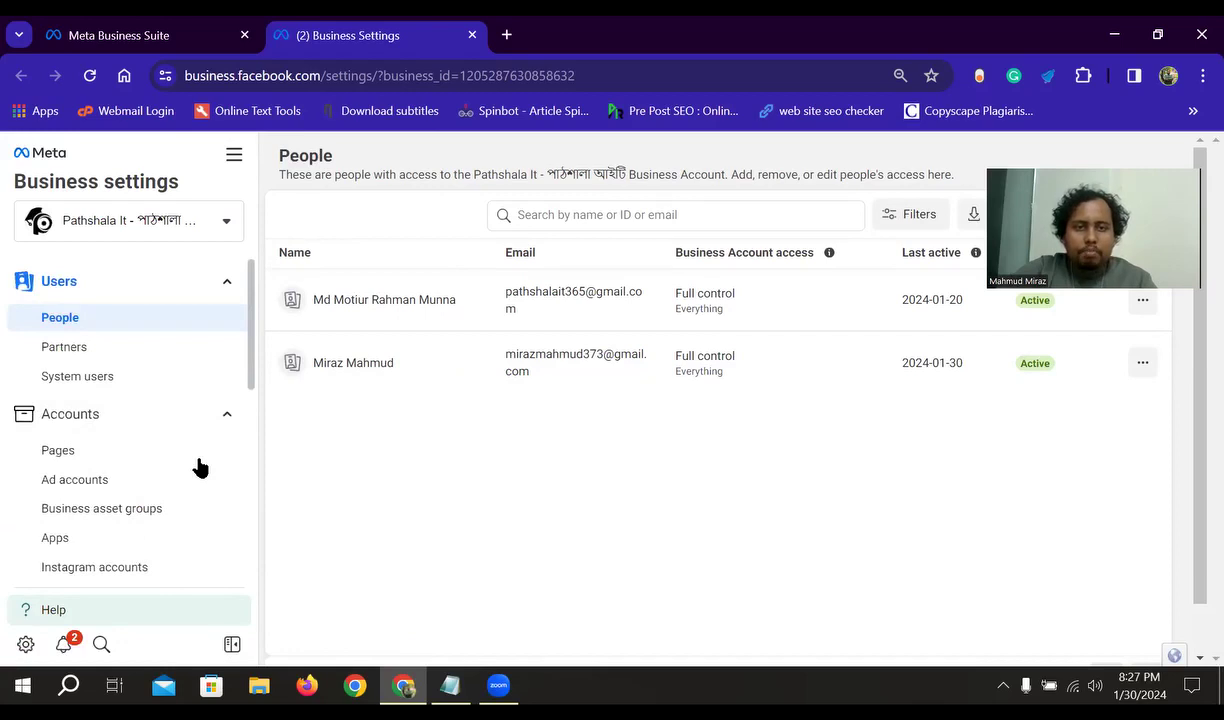